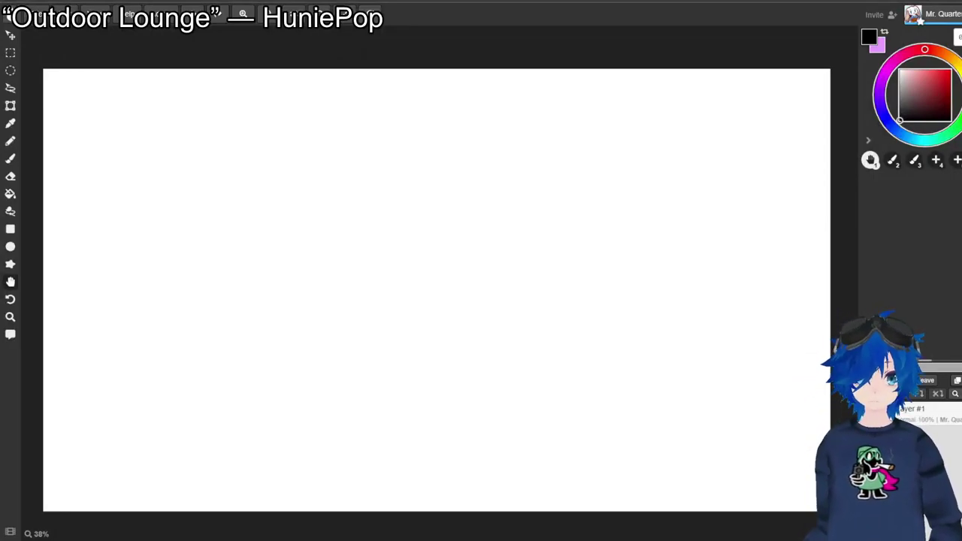
Draw a round head outline with the black brush in the upper-right area of the canvas.
{"action": "left_click", "coordinate": [242, 13]}
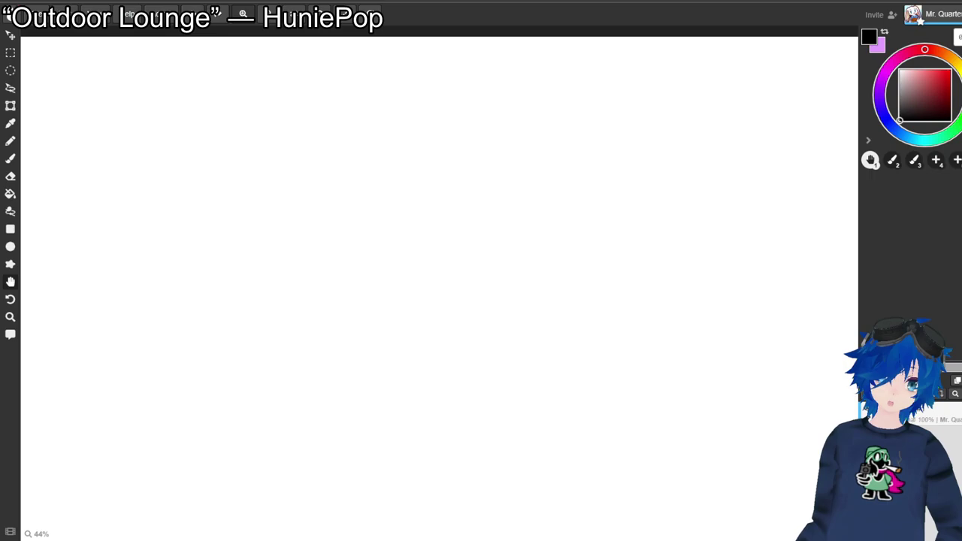
{"action": "left_click_drag", "start_coordinate": [439, 283], "coordinate": [239, 343]}
{"action": "scroll", "coordinate": [338, 300], "scroll_direction": "up", "scroll_amount": 2}
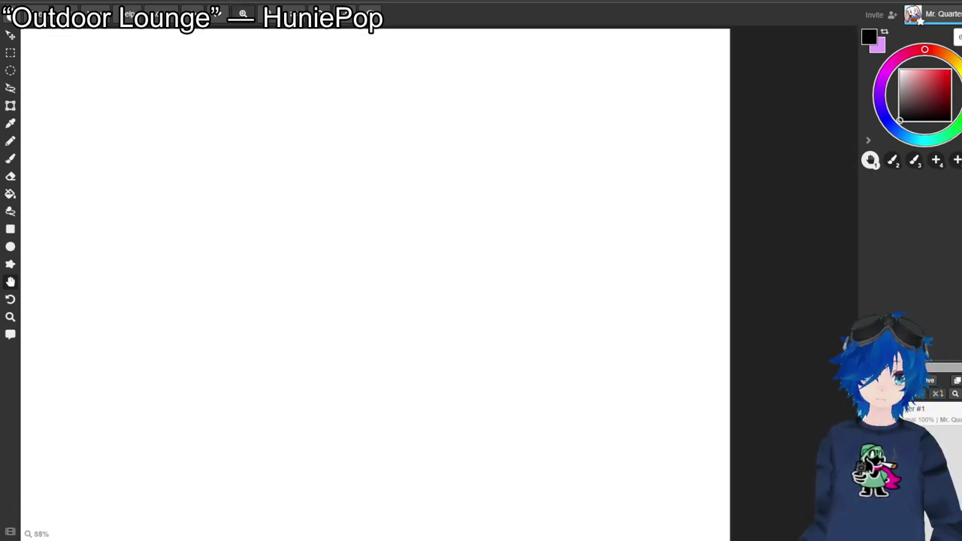
{"action": "scroll", "coordinate": [375, 288], "scroll_direction": "up", "scroll_amount": 1}
{"action": "key", "text": "b"}
{"action": "key", "text": "space"}
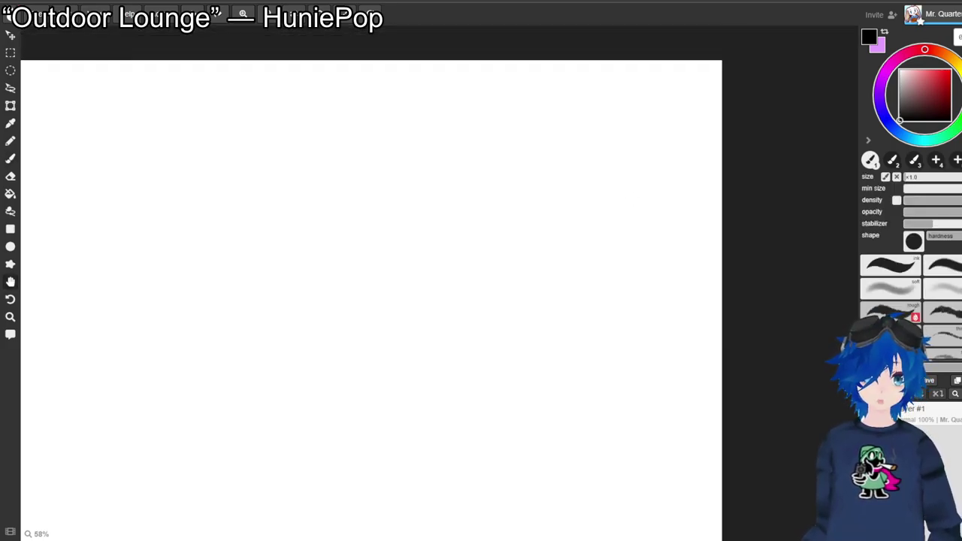
{"action": "key", "text": "space"}
{"action": "left_click_drag", "start_coordinate": [372, 301], "coordinate": [354, 336]}
{"action": "left_click", "coordinate": [243, 14]}
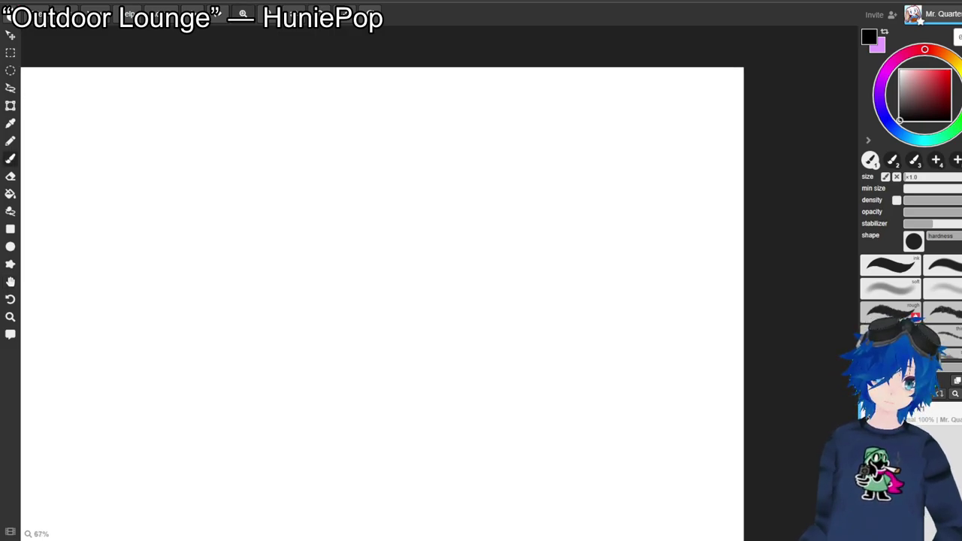
{"action": "left_click", "coordinate": [242, 14]}
{"action": "key", "text": "space"}
{"action": "left_click_drag", "start_coordinate": [330, 181], "coordinate": [263, 270]}
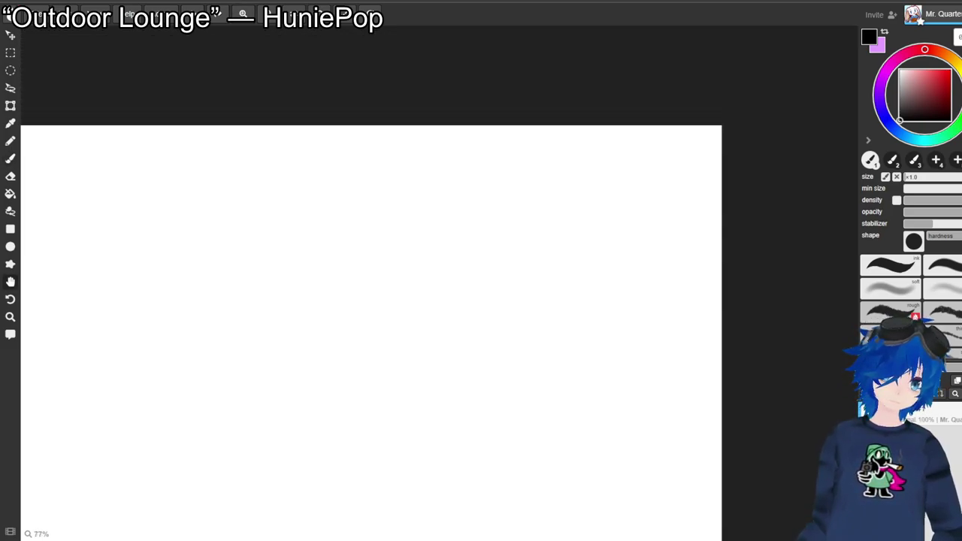
{"action": "left_click", "coordinate": [243, 14]}
{"action": "left_click", "coordinate": [243, 14]}
{"action": "left_click", "coordinate": [243, 14]}
{"action": "left_click", "coordinate": [243, 13]}
{"action": "key", "text": "space"}
{"action": "mouse_move", "coordinate": [796, 89]}
{"action": "left_mouse_down"}
{"action": "mouse_move", "coordinate": [563, 241]}
{"action": "mouse_move", "coordinate": [564, 203]}
{"action": "mouse_move", "coordinate": [576, 233]}
{"action": "mouse_move", "coordinate": [582, 184]}
{"action": "left_mouse_up"}
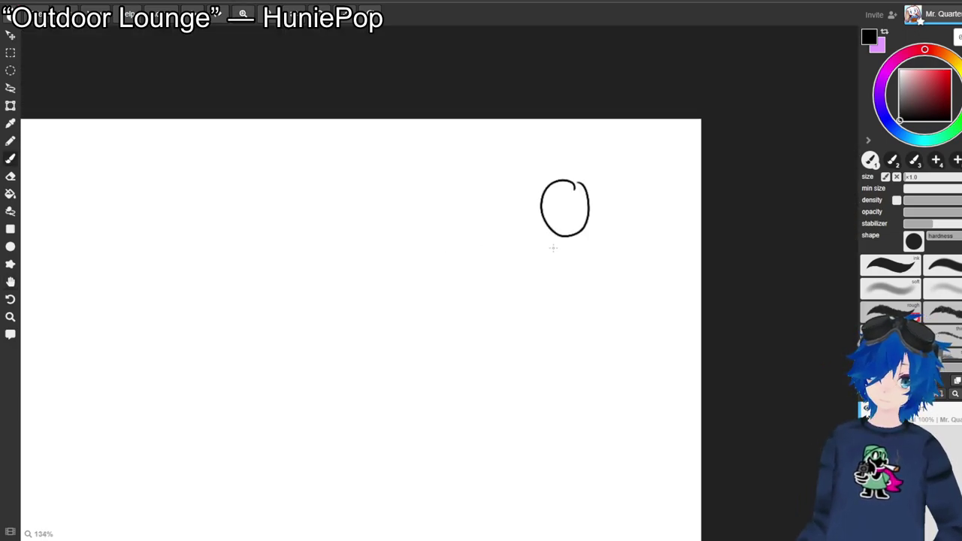
{"action": "key", "text": "ctrl+z"}
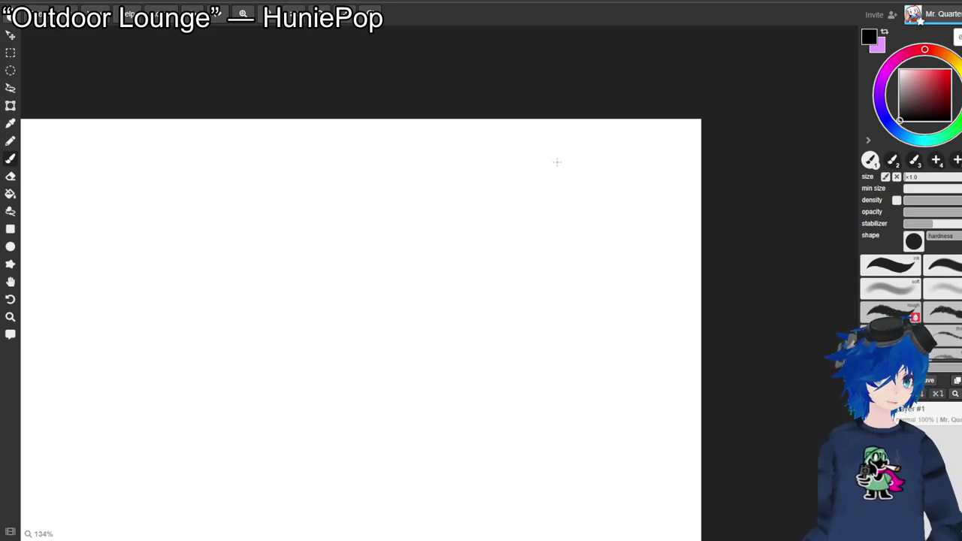
{"action": "left_click_drag", "start_coordinate": [556, 162], "coordinate": [601, 111]}
{"action": "left_click", "coordinate": [243, 14]}
{"action": "left_click_drag", "start_coordinate": [482, 226], "coordinate": [370, 316]}
{"action": "scroll", "coordinate": [490, 172], "scroll_direction": "up", "scroll_amount": 3}
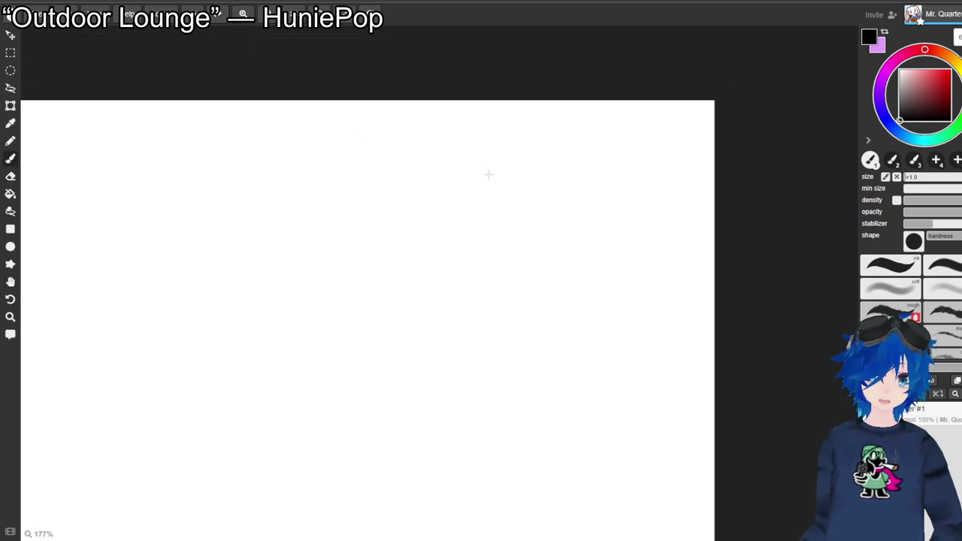
{"action": "mouse_move", "coordinate": [653, 132]}
{"action": "left_mouse_down"}
{"action": "mouse_move", "coordinate": [662, 159]}
{"action": "mouse_move", "coordinate": [654, 132]}
{"action": "left_mouse_up"}
{"action": "key", "text": "ctrl+z"}
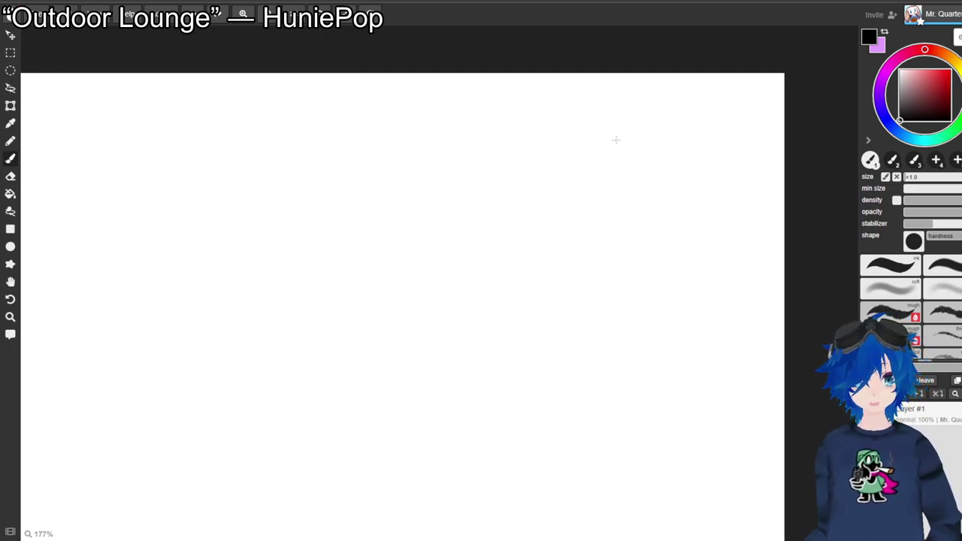
{"action": "mouse_move", "coordinate": [500, 145]}
{"action": "left_mouse_down"}
{"action": "mouse_move", "coordinate": [456, 143]}
{"action": "mouse_move", "coordinate": [476, 227]}
{"action": "mouse_move", "coordinate": [512, 141]}
{"action": "mouse_move", "coordinate": [461, 153]}
{"action": "mouse_move", "coordinate": [454, 226]}
{"action": "mouse_move", "coordinate": [510, 204]}
{"action": "mouse_move", "coordinate": [504, 153]}
{"action": "mouse_move", "coordinate": [457, 159]}
{"action": "mouse_move", "coordinate": [451, 238]}
{"action": "mouse_move", "coordinate": [515, 221]}
{"action": "mouse_move", "coordinate": [499, 159]}
{"action": "mouse_move", "coordinate": [425, 173]}
{"action": "mouse_move", "coordinate": [468, 242]}
{"action": "mouse_move", "coordinate": [521, 206]}
{"action": "mouse_move", "coordinate": [481, 159]}
{"action": "mouse_move", "coordinate": [493, 161]}
{"action": "mouse_move", "coordinate": [444, 207]}
{"action": "mouse_move", "coordinate": [512, 230]}
{"action": "mouse_move", "coordinate": [486, 157]}
{"action": "mouse_move", "coordinate": [436, 220]}
{"action": "mouse_move", "coordinate": [514, 234]}
{"action": "mouse_move", "coordinate": [531, 187]}
{"action": "mouse_move", "coordinate": [475, 149]}
{"action": "mouse_move", "coordinate": [441, 199]}
{"action": "mouse_move", "coordinate": [466, 249]}
{"action": "mouse_move", "coordinate": [524, 235]}
{"action": "mouse_move", "coordinate": [531, 184]}
{"action": "mouse_move", "coordinate": [493, 155]}
{"action": "left_mouse_up"}
{"action": "key", "text": "ctrl+z"}
{"action": "key", "text": "ctrl+z"}
{"action": "key", "text": "ctrl+z"}
{"action": "key", "text": "ctrl+z"}
{"action": "key", "text": "ctrl+z"}
{"action": "key", "text": "ctrl+z"}
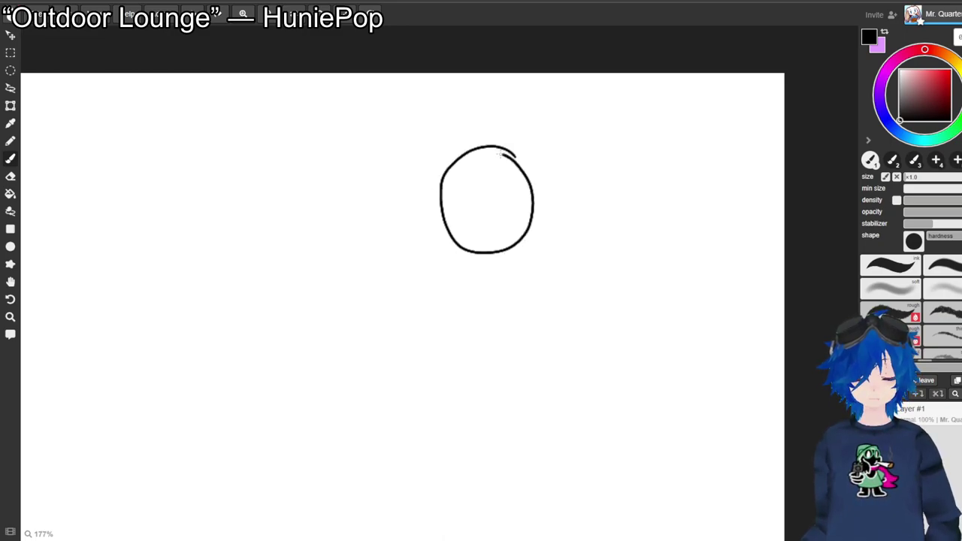
Erase the upper half of the head outline, leaving the U-shaped jaw, and reduce the eraser size.
{"action": "key", "text": "e"}
{"action": "mouse_move", "coordinate": [458, 164]}
{"action": "left_mouse_down"}
{"action": "mouse_move", "coordinate": [435, 183]}
{"action": "mouse_move", "coordinate": [456, 173]}
{"action": "mouse_move", "coordinate": [460, 156]}
{"action": "mouse_move", "coordinate": [509, 152]}
{"action": "mouse_move", "coordinate": [501, 155]}
{"action": "mouse_move", "coordinate": [529, 174]}
{"action": "left_mouse_up"}
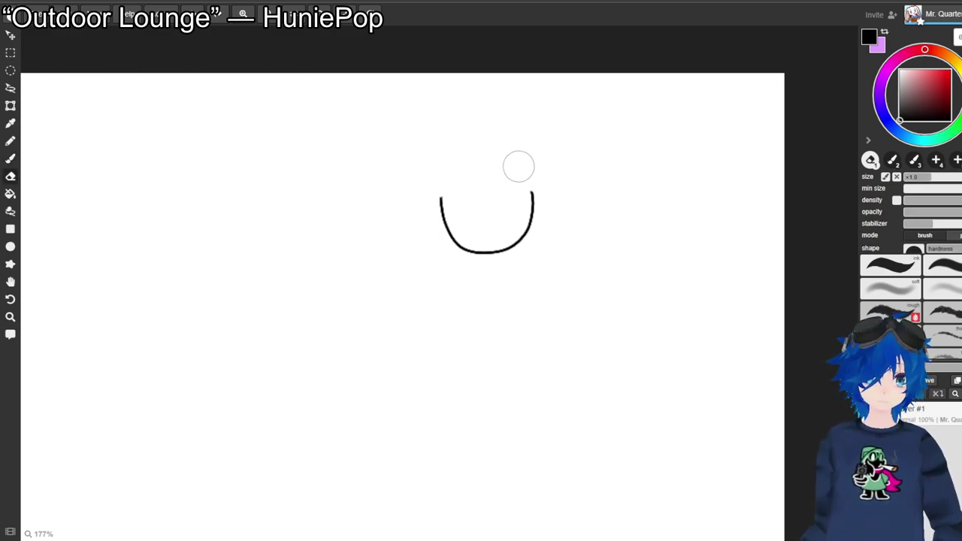
{"action": "key", "text": "bracketleft"}
{"action": "key", "text": "bracketleft"}
{"action": "key", "text": "bracketleft"}
{"action": "key", "text": "bracketleft"}
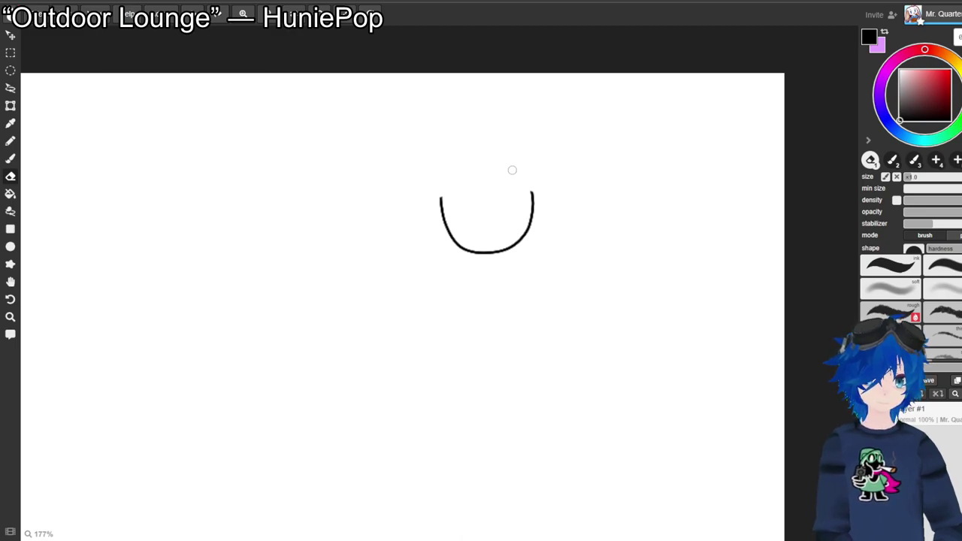
Draw spiky hair down the head's left side with a fringe swept across the face, and erase the jaw line beneath it.
{"action": "key", "text": "b"}
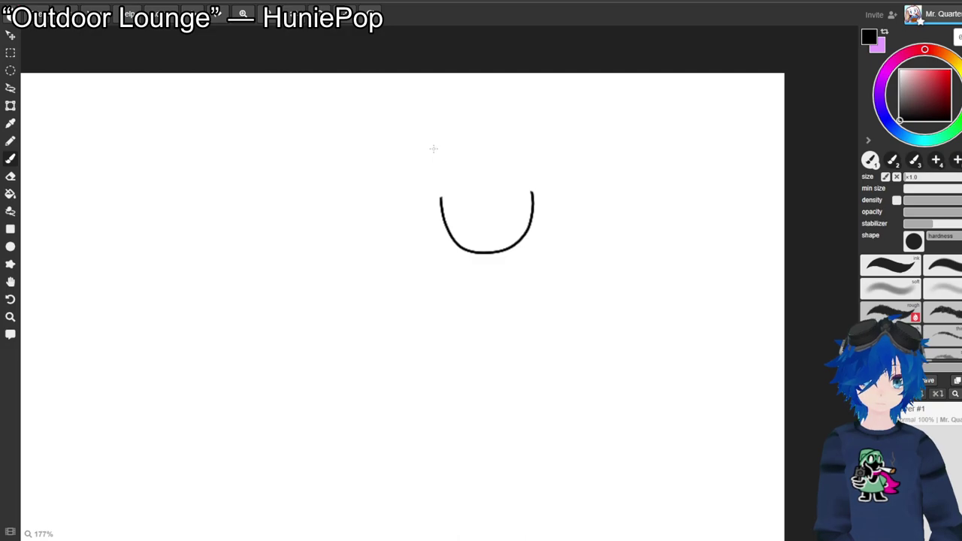
{"action": "mouse_move", "coordinate": [445, 144]}
{"action": "left_mouse_down"}
{"action": "mouse_move", "coordinate": [422, 149]}
{"action": "mouse_move", "coordinate": [408, 182]}
{"action": "mouse_move", "coordinate": [407, 232]}
{"action": "mouse_move", "coordinate": [416, 221]}
{"action": "mouse_move", "coordinate": [425, 254]}
{"action": "mouse_move", "coordinate": [432, 238]}
{"action": "mouse_move", "coordinate": [444, 251]}
{"action": "mouse_move", "coordinate": [451, 224]}
{"action": "mouse_move", "coordinate": [461, 232]}
{"action": "mouse_move", "coordinate": [517, 153]}
{"action": "mouse_move", "coordinate": [541, 178]}
{"action": "mouse_move", "coordinate": [538, 200]}
{"action": "mouse_move", "coordinate": [531, 194]}
{"action": "mouse_move", "coordinate": [542, 200]}
{"action": "mouse_move", "coordinate": [530, 212]}
{"action": "left_mouse_up"}
{"action": "key", "text": "e"}
{"action": "left_click_drag", "start_coordinate": [439, 199], "coordinate": [444, 222]}
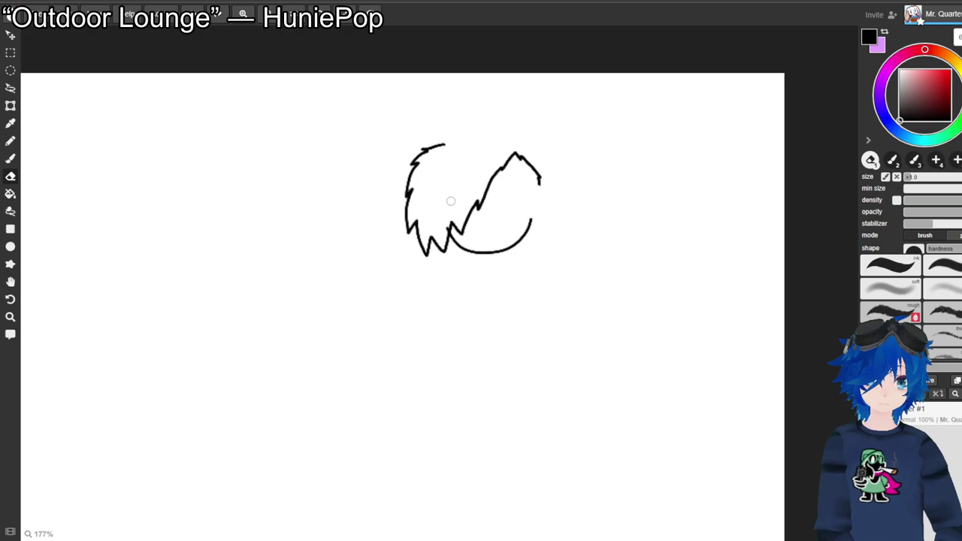
Close the crown of the hair with a jagged line from the left side over to the right end of the fringe.
{"action": "key", "text": "b"}
{"action": "mouse_move", "coordinate": [445, 144]}
{"action": "left_mouse_down"}
{"action": "mouse_move", "coordinate": [506, 139]}
{"action": "mouse_move", "coordinate": [519, 154]}
{"action": "left_mouse_up"}
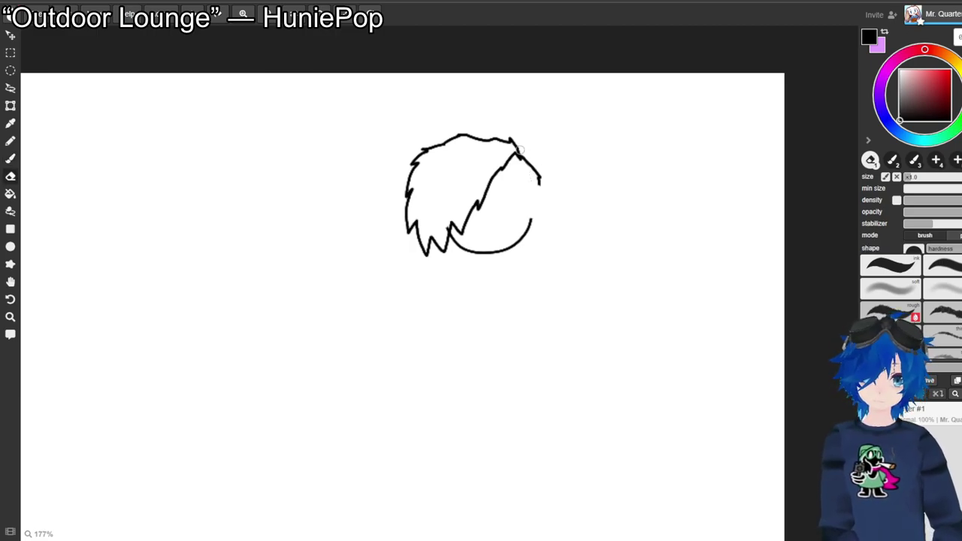
{"action": "mouse_move", "coordinate": [519, 149]}
{"action": "left_mouse_down"}
{"action": "mouse_move", "coordinate": [540, 163]}
{"action": "mouse_move", "coordinate": [541, 185]}
{"action": "left_mouse_up"}
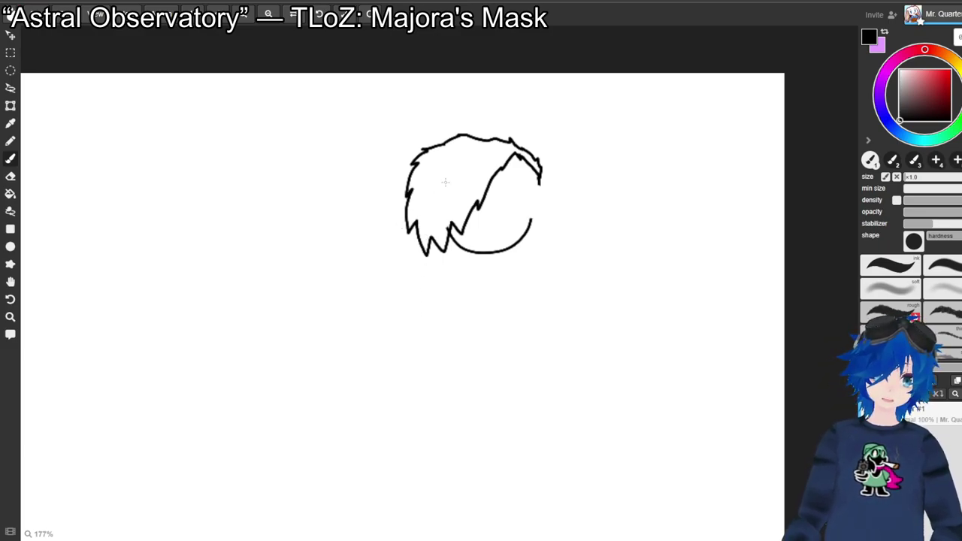
Erase the right end of the fringe and redraw it as a separate spiky tuft on the head's right side.
{"action": "key", "text": "e"}
{"action": "mouse_move", "coordinate": [499, 173]}
{"action": "left_mouse_down"}
{"action": "mouse_move", "coordinate": [514, 155]}
{"action": "mouse_move", "coordinate": [539, 192]}
{"action": "left_mouse_up"}
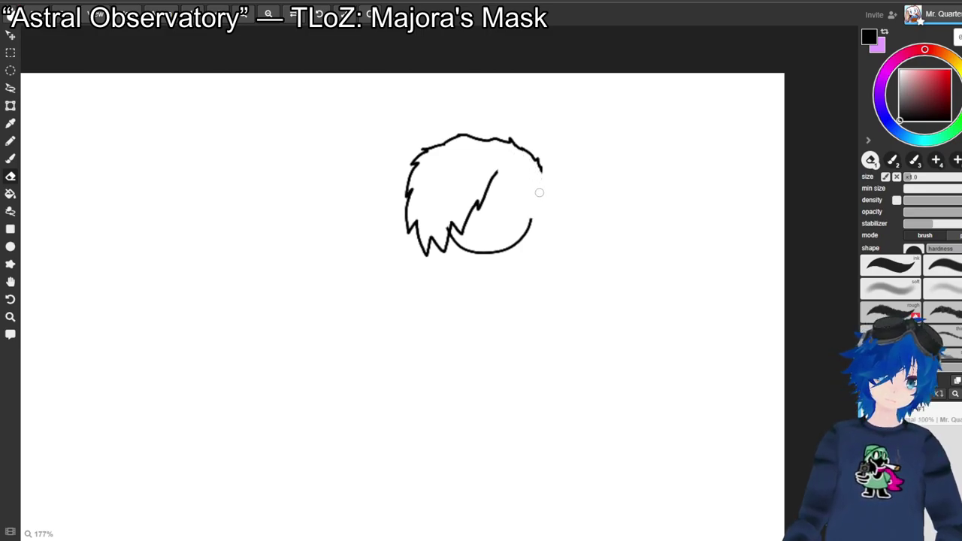
{"action": "key", "text": "b"}
{"action": "mouse_move", "coordinate": [496, 172]}
{"action": "left_mouse_down"}
{"action": "mouse_move", "coordinate": [517, 203]}
{"action": "mouse_move", "coordinate": [533, 197]}
{"action": "mouse_move", "coordinate": [543, 168]}
{"action": "mouse_move", "coordinate": [503, 159]}
{"action": "mouse_move", "coordinate": [511, 146]}
{"action": "left_mouse_up"}
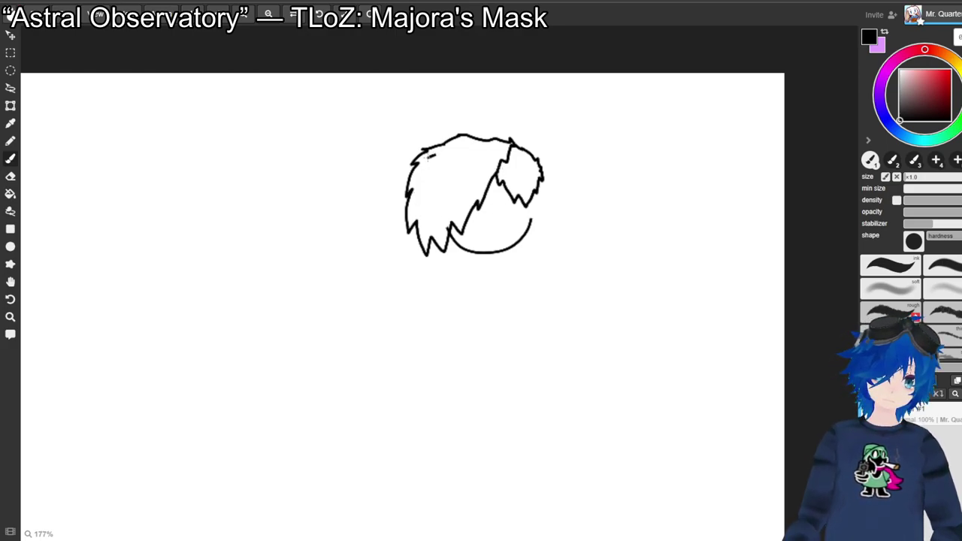
Add short jagged strand lines inside the large left section of the hair.
{"action": "left_click_drag", "start_coordinate": [433, 156], "coordinate": [424, 181]}
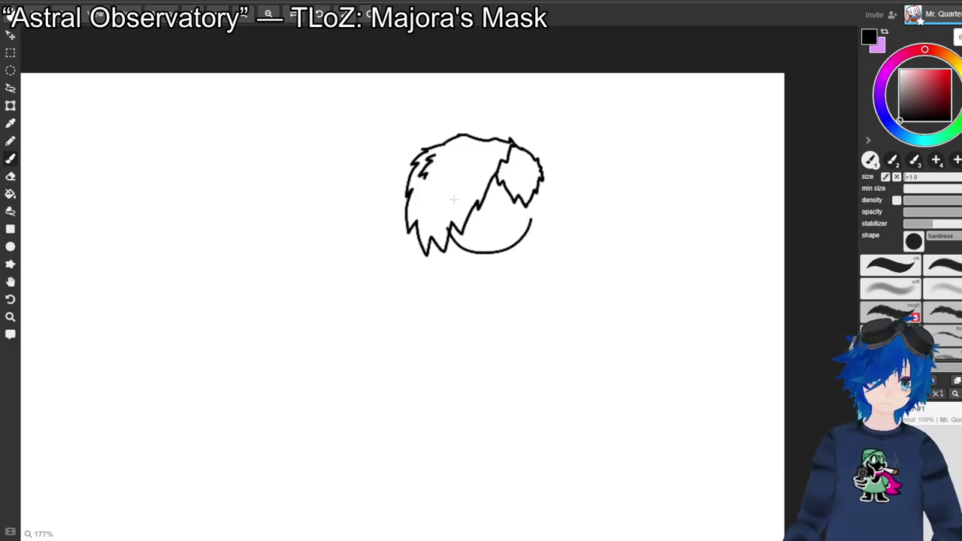
{"action": "left_click_drag", "start_coordinate": [450, 224], "coordinate": [456, 202]}
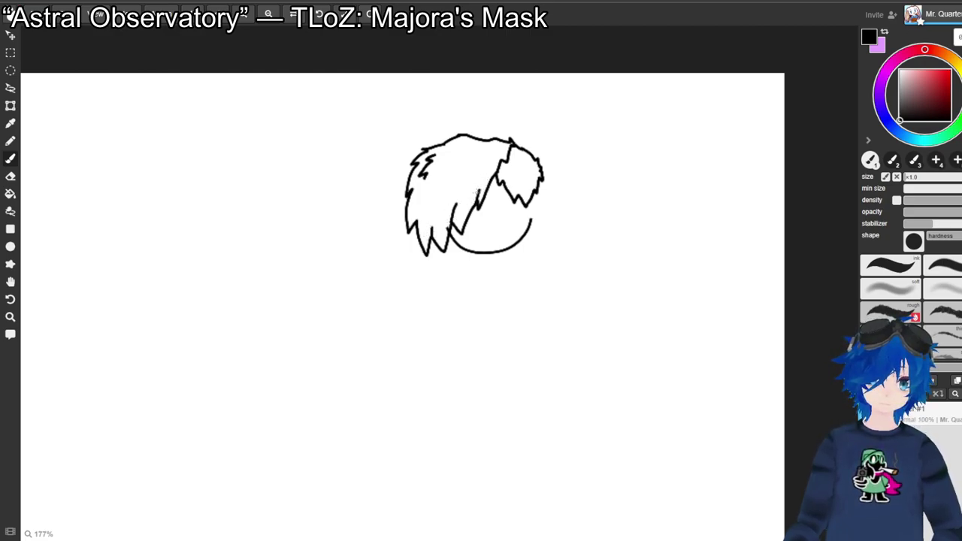
{"action": "left_click_drag", "start_coordinate": [476, 195], "coordinate": [481, 184]}
{"action": "left_click_drag", "start_coordinate": [424, 198], "coordinate": [423, 227]}
{"action": "left_click_drag", "start_coordinate": [493, 151], "coordinate": [483, 170]}
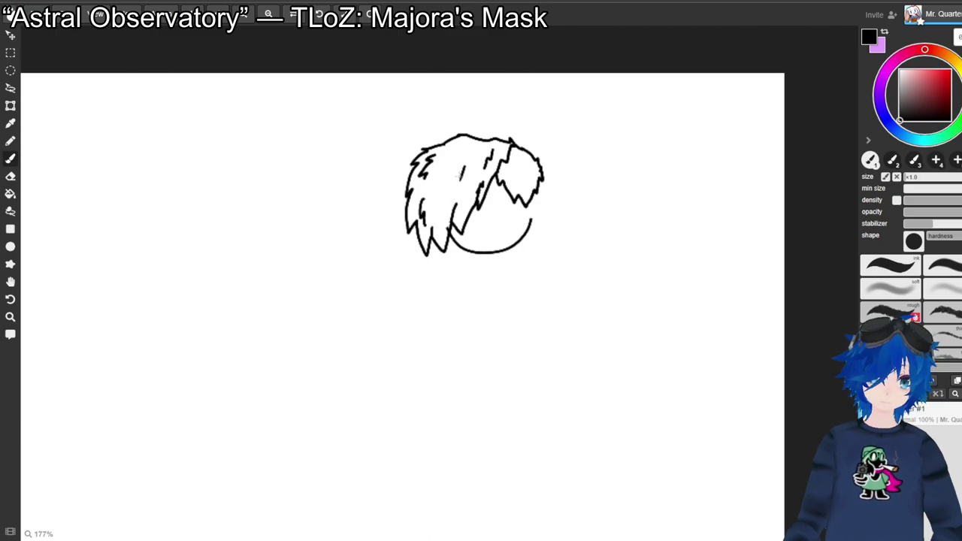
{"action": "left_click_drag", "start_coordinate": [461, 170], "coordinate": [456, 190]}
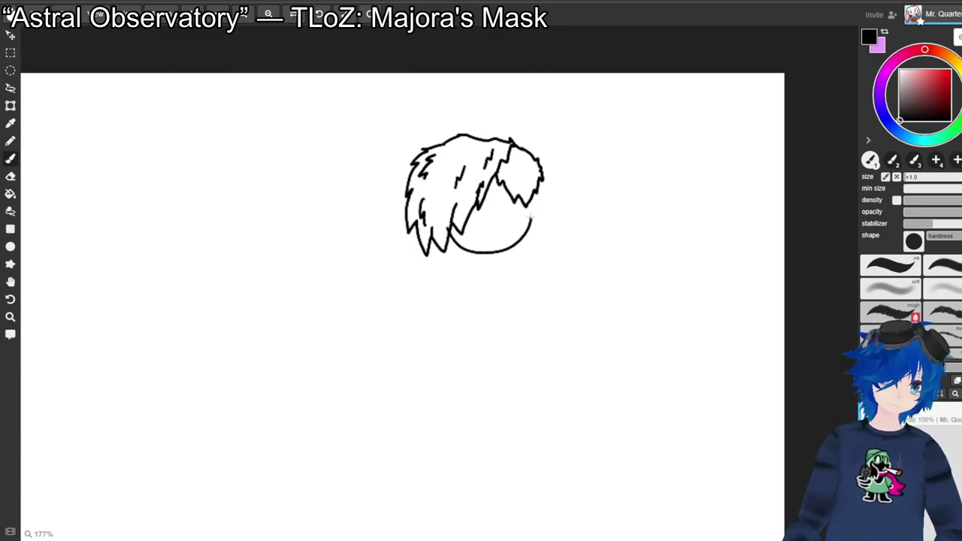
Draw a curved ear below the right hair tuft and erase the face line crossing it.
{"action": "left_click_drag", "start_coordinate": [531, 226], "coordinate": [542, 193]}
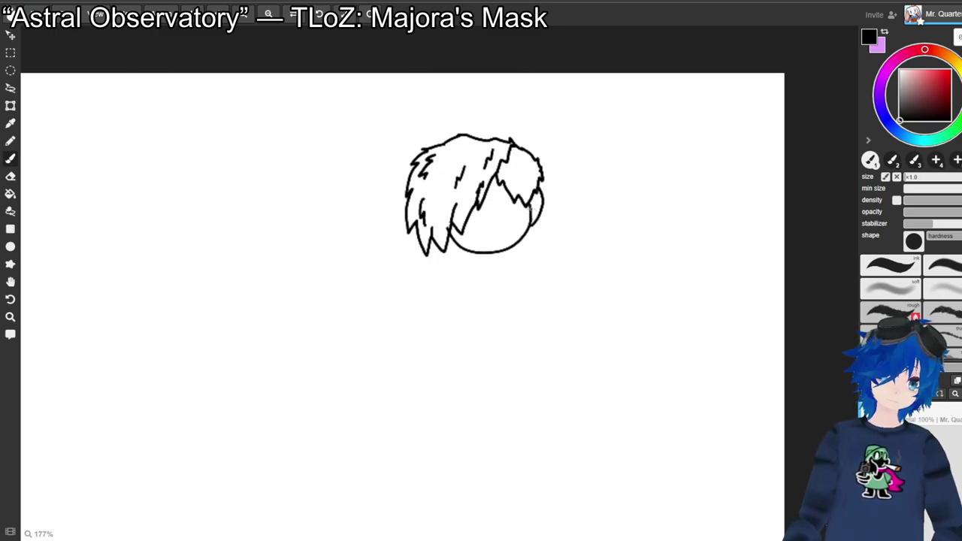
{"action": "key", "text": "e"}
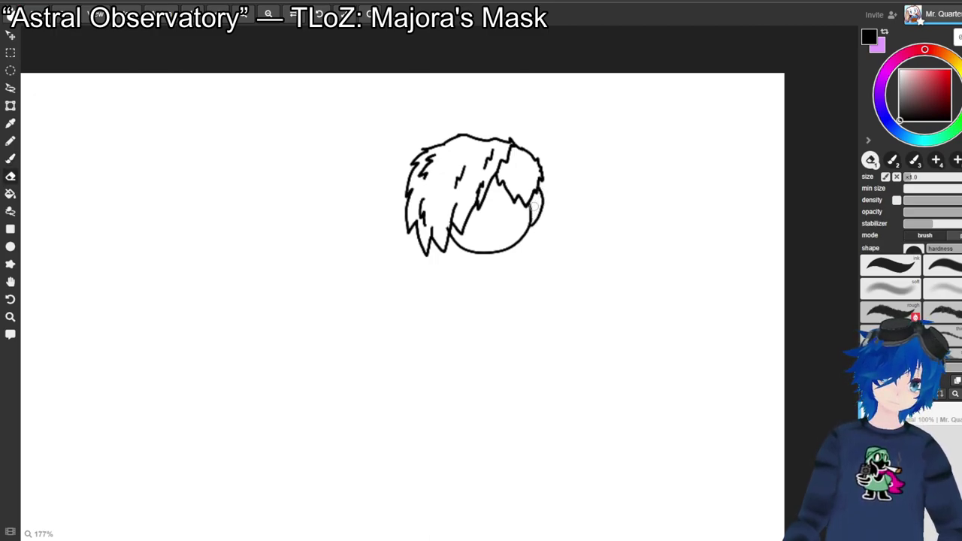
{"action": "left_click_drag", "start_coordinate": [533, 209], "coordinate": [530, 211]}
Draw a dangling earring with a small solid drop at its end below the right ear.
{"action": "key", "text": "b"}
{"action": "left_click_drag", "start_coordinate": [534, 221], "coordinate": [535, 244]}
{"action": "key", "text": "ctrl+z"}
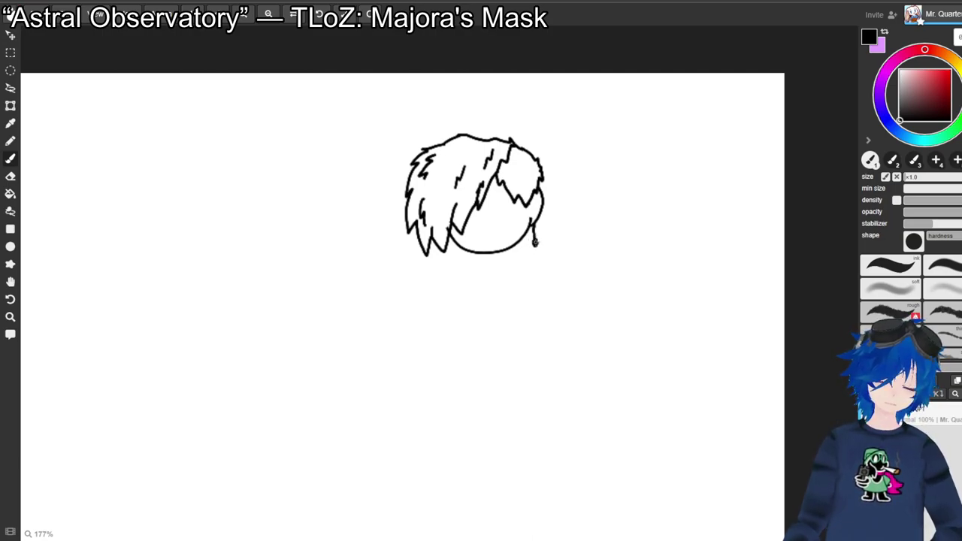
{"action": "left_click_drag", "start_coordinate": [535, 241], "coordinate": [534, 245]}
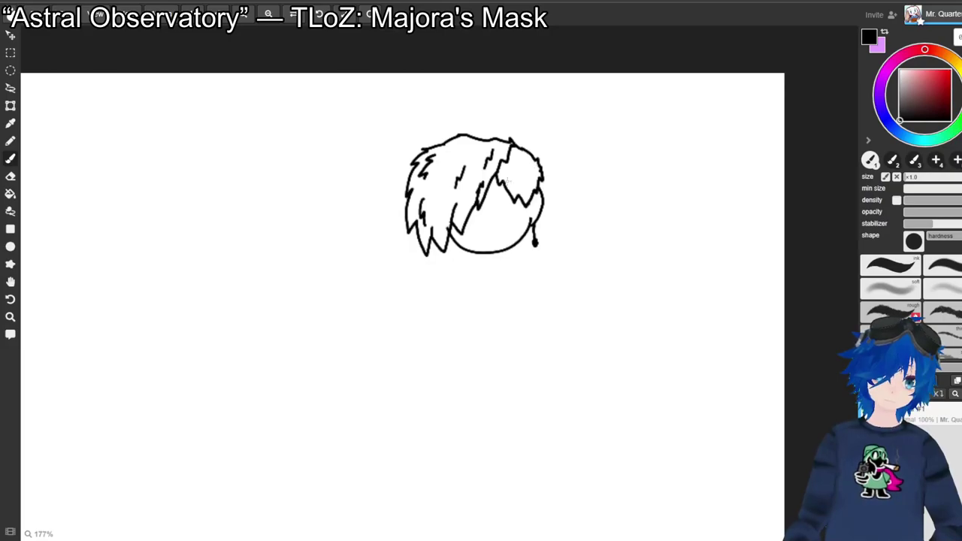
Fill the right hair tuft with black.
{"action": "key", "text": "g"}
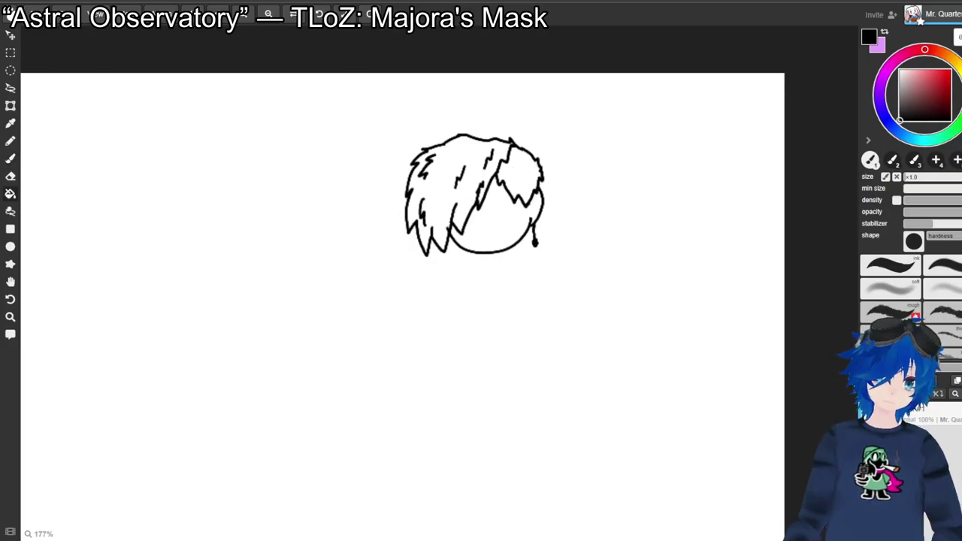
{"action": "left_click", "coordinate": [520, 170]}
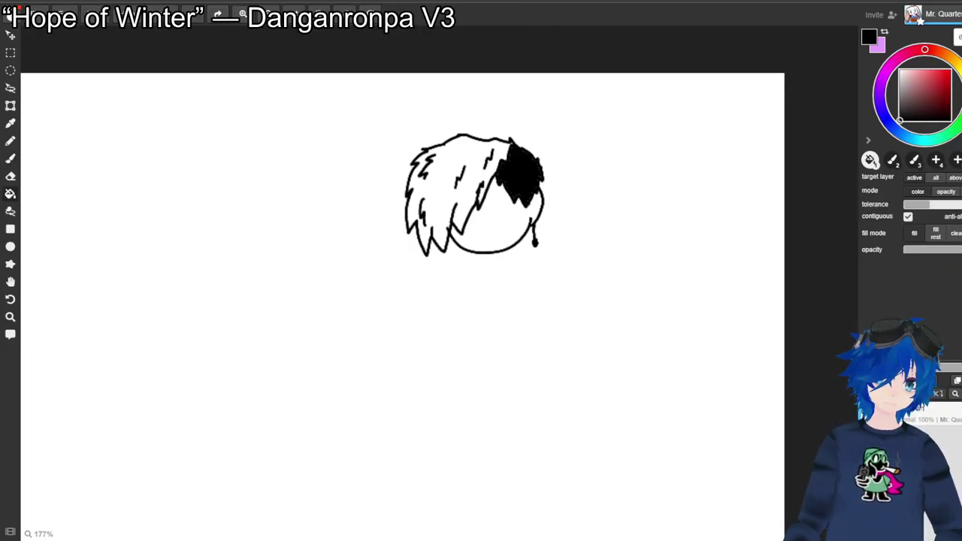
{"action": "key", "text": "b"}
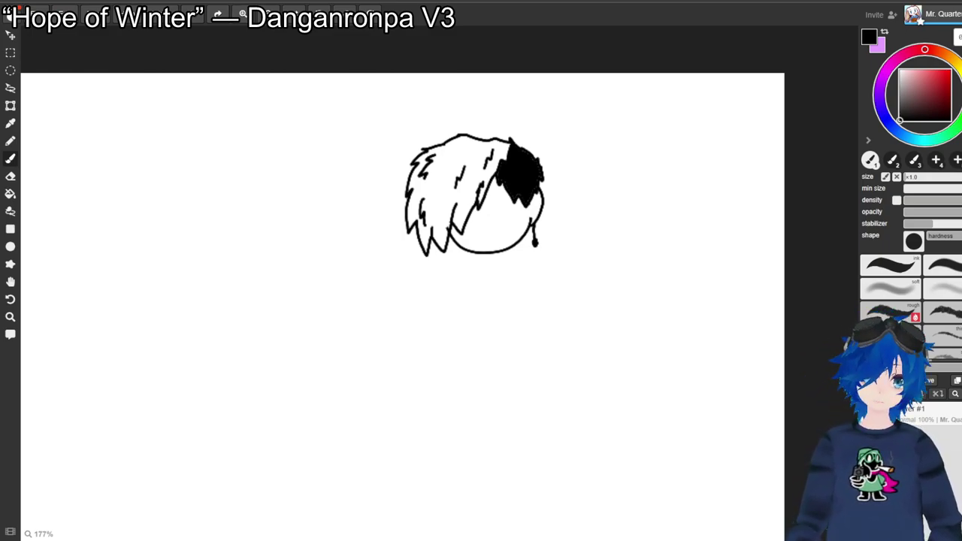
{"action": "mouse_move", "coordinate": [496, 201]}
{"action": "left_mouse_down"}
{"action": "mouse_move", "coordinate": [498, 227]}
{"action": "mouse_move", "coordinate": [515, 206]}
{"action": "left_mouse_up"}
{"action": "key", "text": "ctrl+z"}
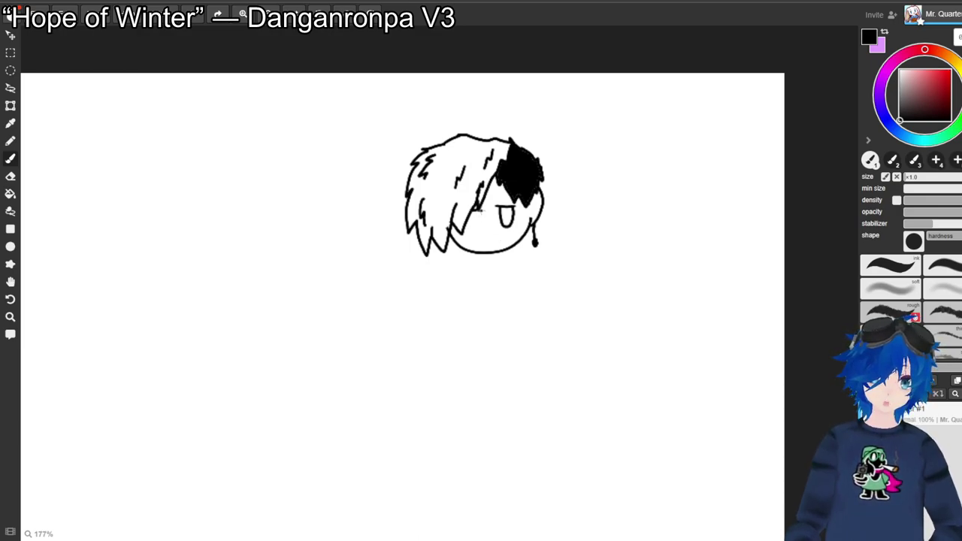
{"action": "left_click_drag", "start_coordinate": [476, 210], "coordinate": [473, 229]}
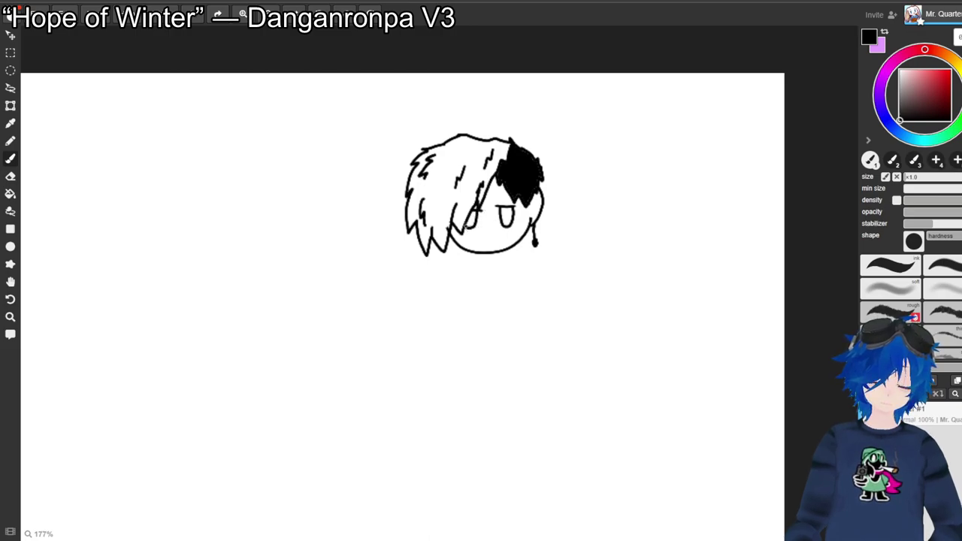
{"action": "key", "text": "ctrl+z"}
{"action": "key", "text": "ctrl+z"}
{"action": "key", "text": "ctrl+z"}
{"action": "key", "text": "ctrl+z"}
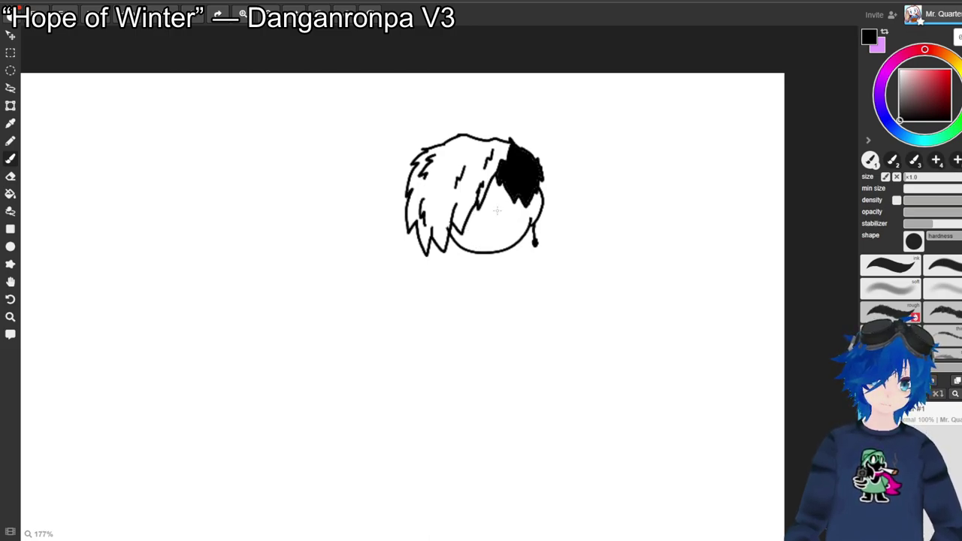
Draw a half-lidded eye below the black hair tuft and a short slanted mouth line near the chin.
{"action": "mouse_move", "coordinate": [491, 209]}
{"action": "left_mouse_down"}
{"action": "mouse_move", "coordinate": [521, 213]}
{"action": "mouse_move", "coordinate": [499, 232]}
{"action": "mouse_move", "coordinate": [517, 227]}
{"action": "mouse_move", "coordinate": [518, 209]}
{"action": "left_mouse_up"}
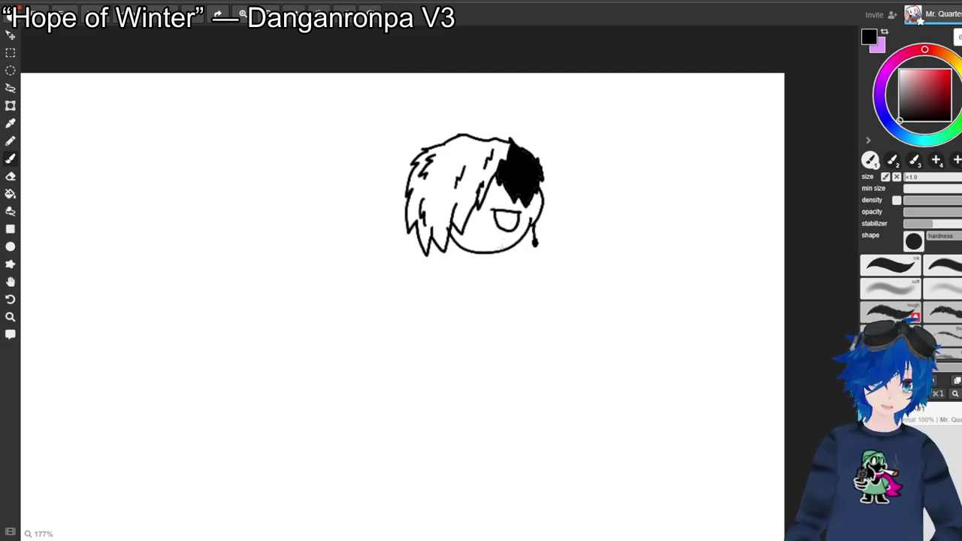
{"action": "left_click_drag", "start_coordinate": [479, 244], "coordinate": [502, 244]}
{"action": "key", "text": "ctrl+z"}
{"action": "key", "text": "ctrl+z"}
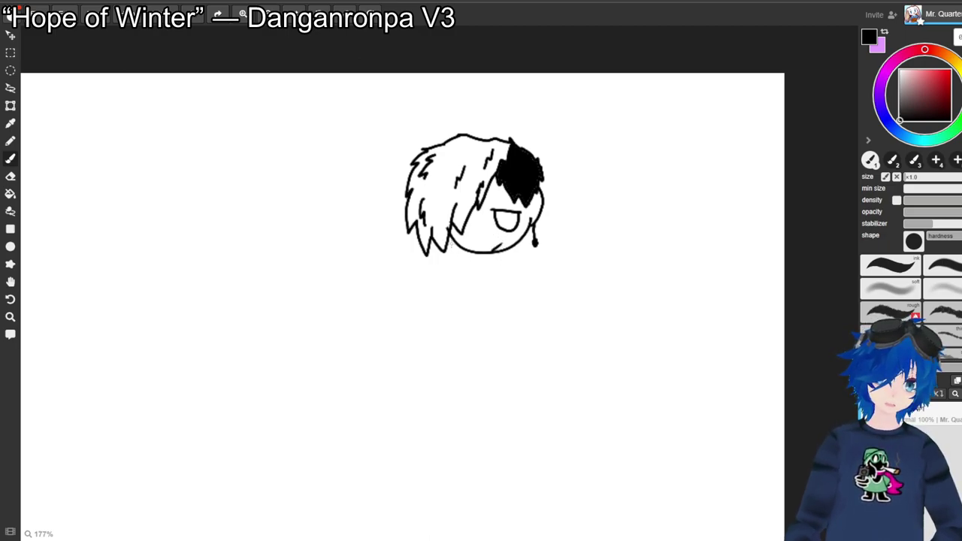
Draw a matching drop earring between the lower hair spikes on the head's left side.
{"action": "left_click_drag", "start_coordinate": [436, 241], "coordinate": [432, 256]}
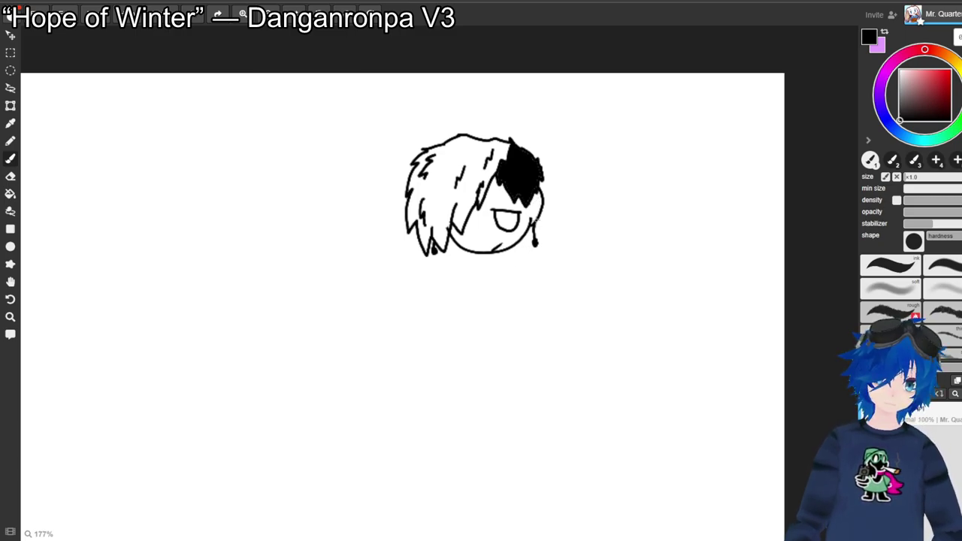
Add a small inner line to the right ear and draw a short neck with a curved collar beneath the chin.
{"action": "left_click_drag", "start_coordinate": [537, 203], "coordinate": [534, 213]}
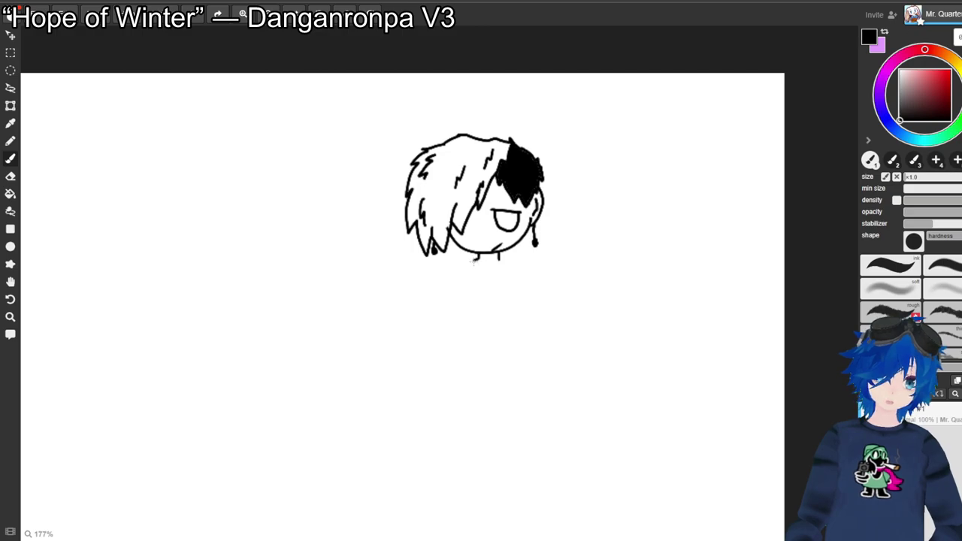
{"action": "left_click_drag", "start_coordinate": [498, 256], "coordinate": [508, 264]}
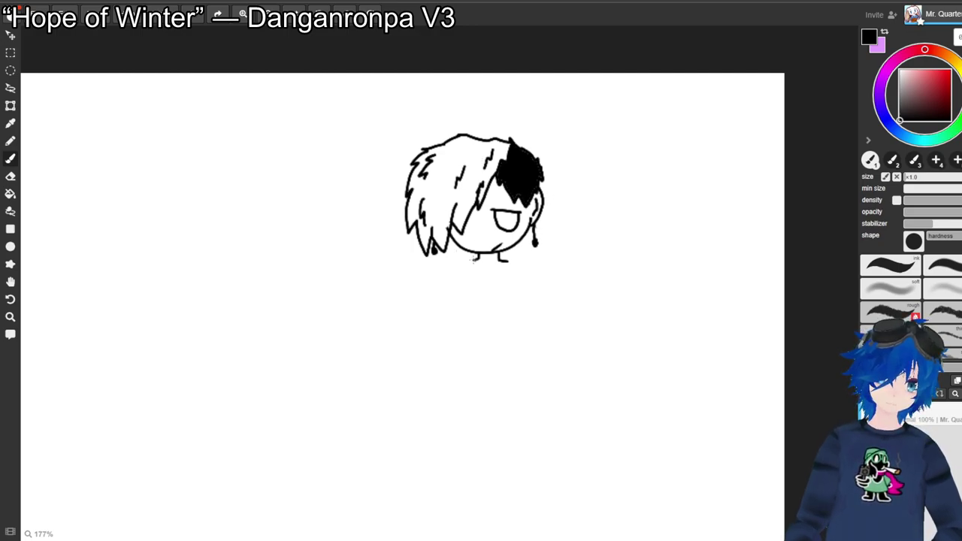
{"action": "mouse_move", "coordinate": [471, 261]}
{"action": "left_mouse_down"}
{"action": "mouse_move", "coordinate": [497, 269]}
{"action": "mouse_move", "coordinate": [511, 259]}
{"action": "left_mouse_up"}
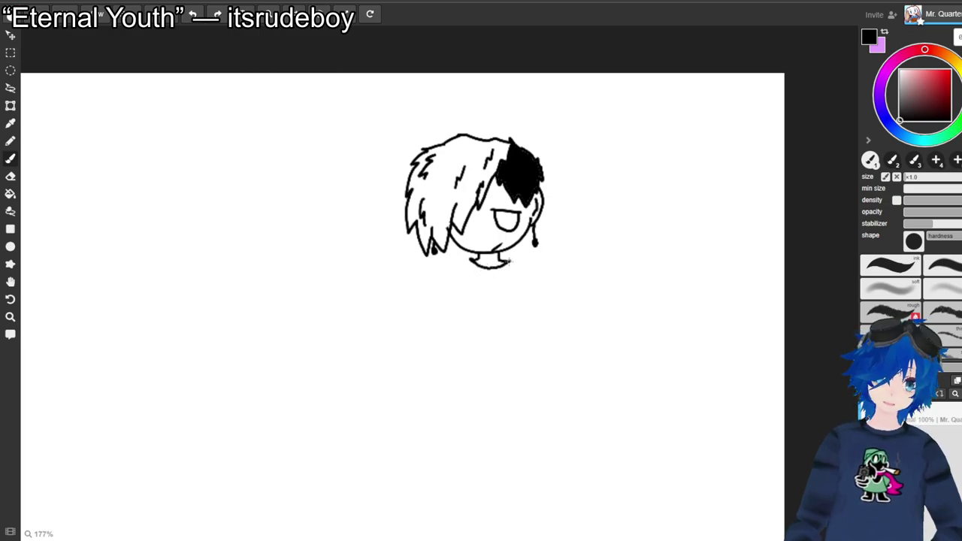
Draw both shoulders from the collar, sloping down into the outer edges of the shirt's loose sleeves.
{"action": "mouse_move", "coordinate": [471, 260]}
{"action": "left_mouse_down"}
{"action": "mouse_move", "coordinate": [434, 272]}
{"action": "mouse_move", "coordinate": [419, 347]}
{"action": "left_mouse_up"}
{"action": "left_click_drag", "start_coordinate": [514, 260], "coordinate": [530, 311]}
{"action": "key", "text": "ctrl+z"}
{"action": "mouse_move", "coordinate": [509, 260]}
{"action": "left_mouse_down"}
{"action": "mouse_move", "coordinate": [545, 270]}
{"action": "mouse_move", "coordinate": [563, 340]}
{"action": "left_mouse_up"}
{"action": "left_click_drag", "start_coordinate": [555, 306], "coordinate": [562, 351]}
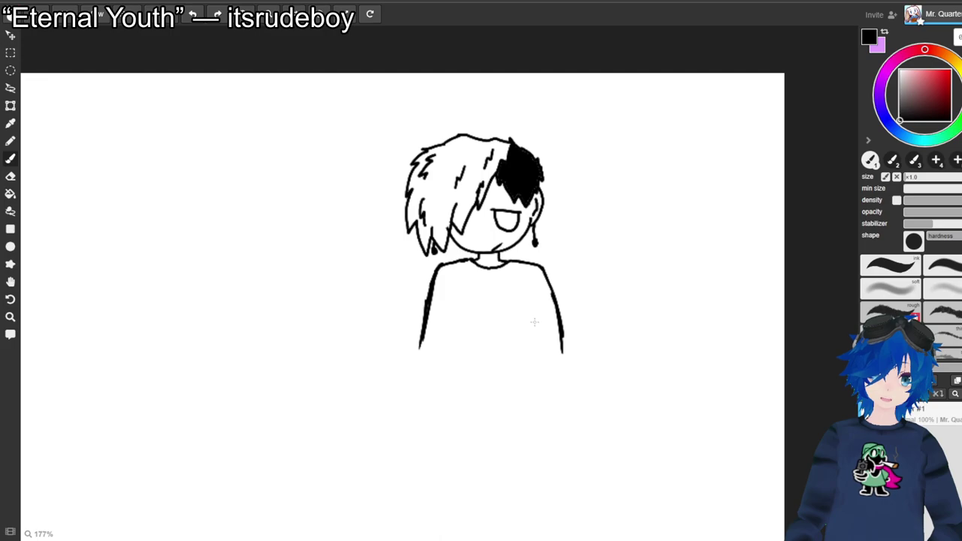
Draw the left sleeve's near-vertical inner edge and close the sleeve with a short hem line.
{"action": "left_click_drag", "start_coordinate": [459, 299], "coordinate": [459, 344]}
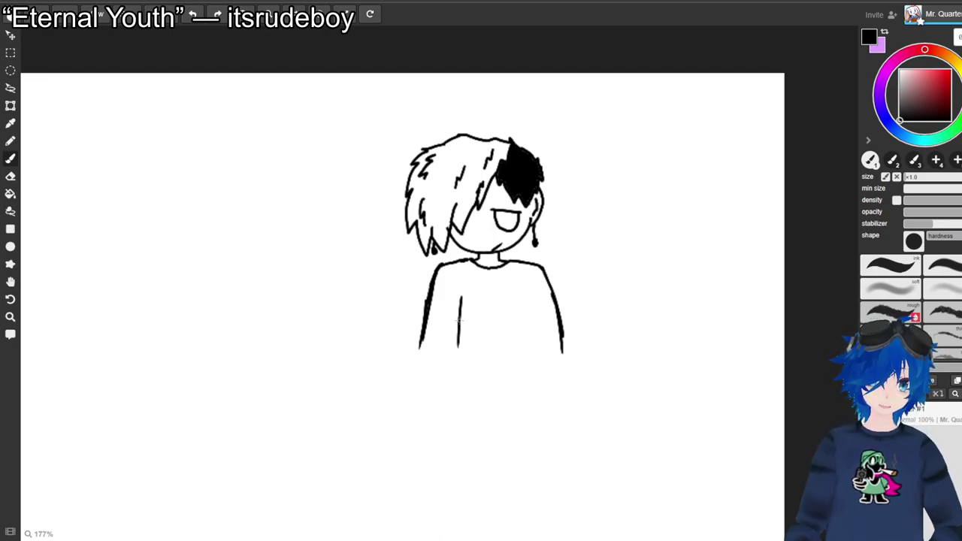
{"action": "key", "text": "ctrl+z"}
{"action": "left_click_drag", "start_coordinate": [451, 294], "coordinate": [448, 348]}
{"action": "key", "text": "ctrl+z"}
{"action": "left_click_drag", "start_coordinate": [452, 301], "coordinate": [447, 354]}
{"action": "key", "text": "ctrl+z"}
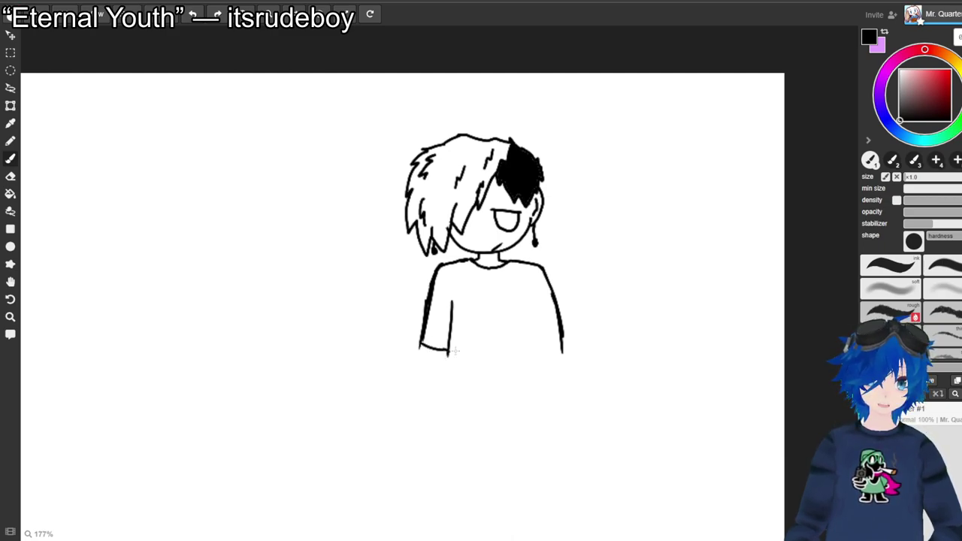
Draw the right sleeve's hem and a longer torso side line along its inner edge, tidying the sleeve corners.
{"action": "left_click_drag", "start_coordinate": [563, 348], "coordinate": [540, 355]}
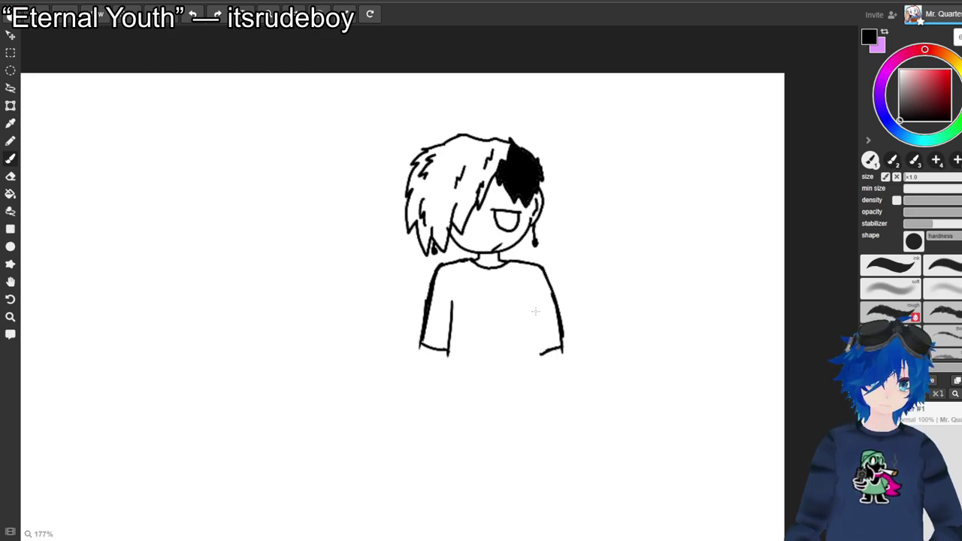
{"action": "left_click_drag", "start_coordinate": [518, 307], "coordinate": [537, 368]}
{"action": "key", "text": "ctrl+z"}
{"action": "left_click_drag", "start_coordinate": [525, 304], "coordinate": [539, 375]}
{"action": "key", "text": "ctrl+z"}
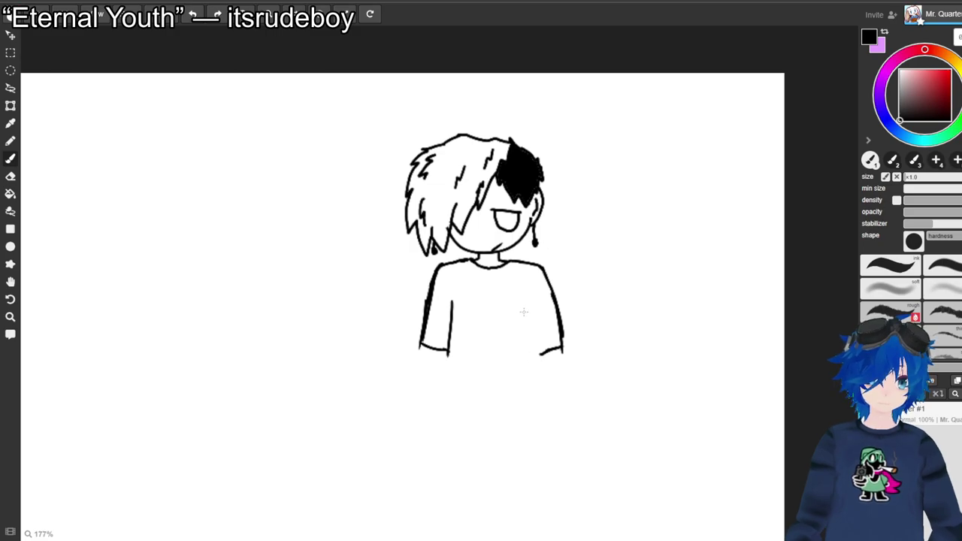
{"action": "left_click_drag", "start_coordinate": [525, 308], "coordinate": [535, 388]}
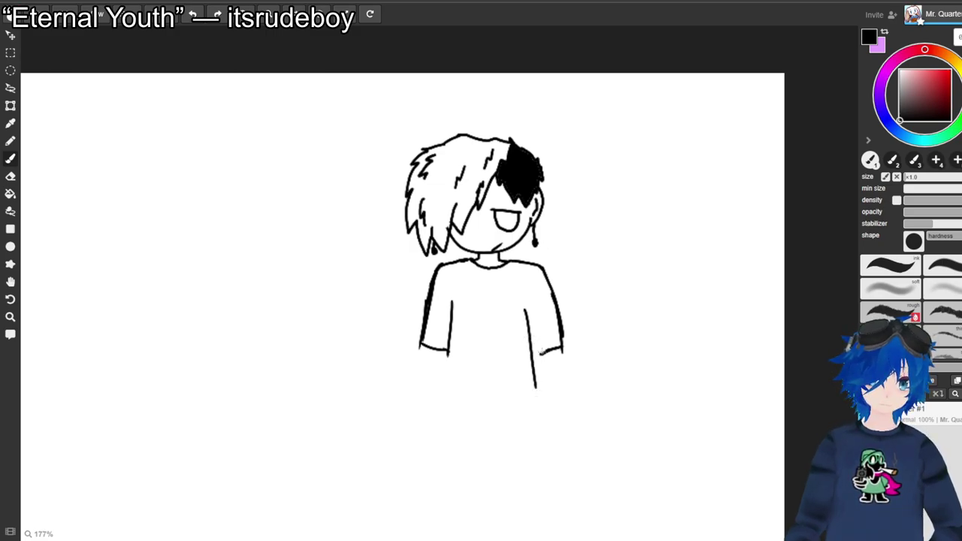
{"action": "left_click_drag", "start_coordinate": [530, 357], "coordinate": [565, 351]}
{"action": "key", "text": "e"}
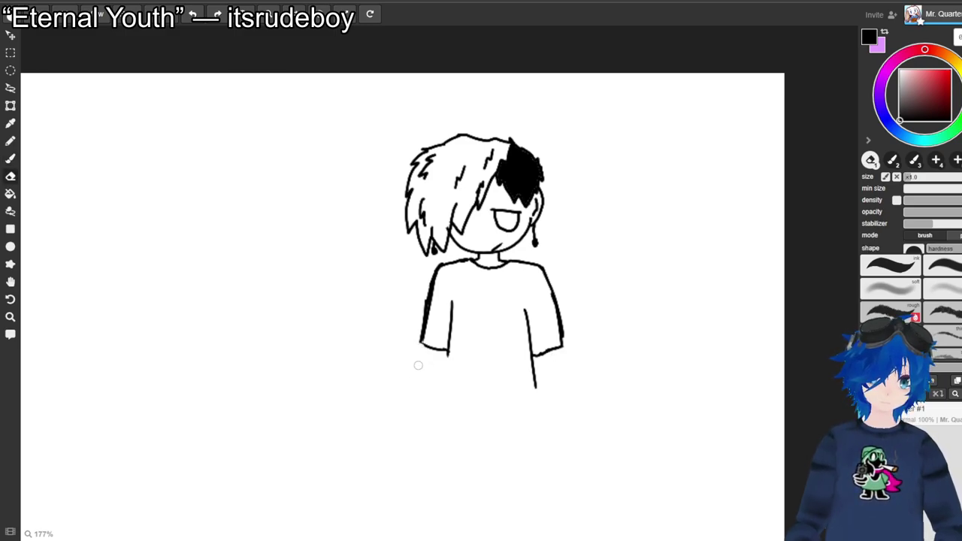
{"action": "key", "text": "b"}
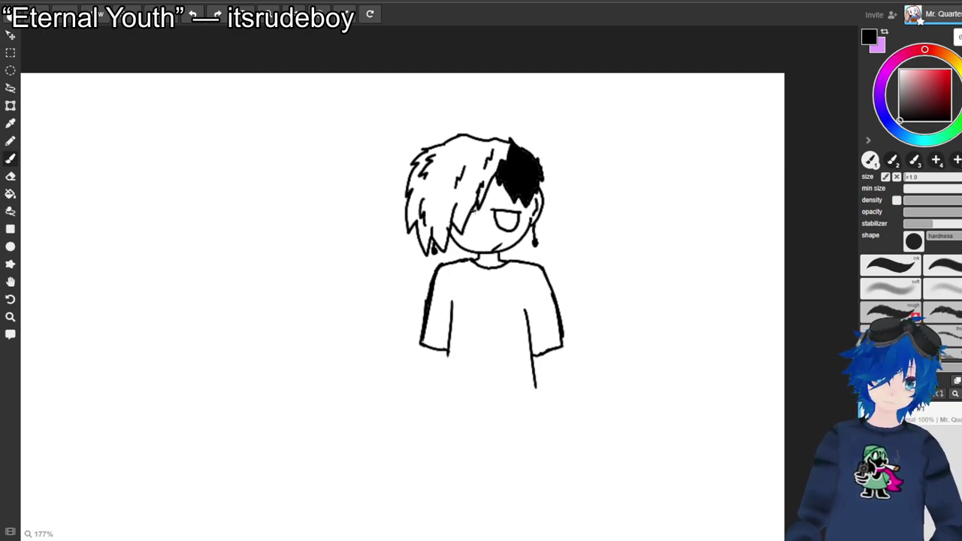
Draw the second eye partly hidden behind the long hair and redraw the mouth as a small curved smirk.
{"action": "left_click_drag", "start_coordinate": [474, 210], "coordinate": [471, 225]}
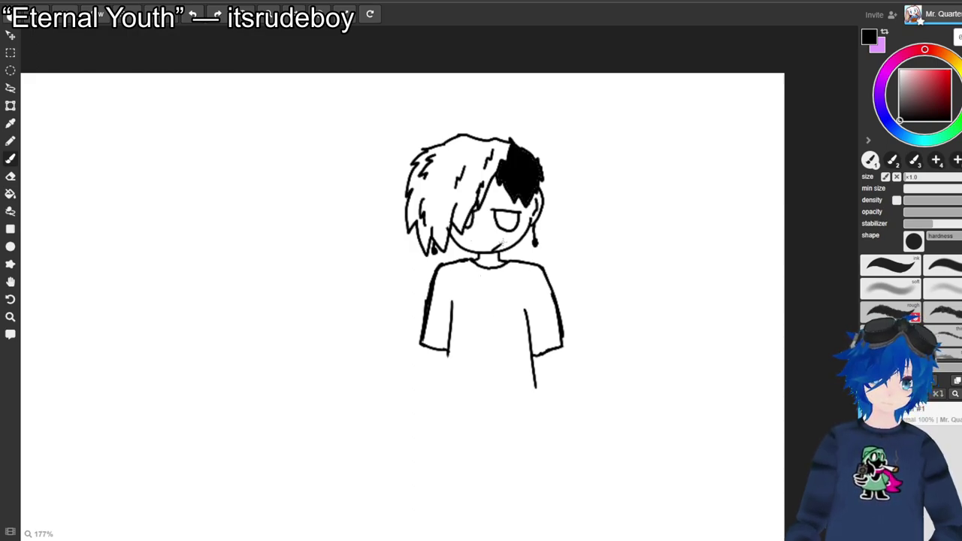
{"action": "key", "text": "e"}
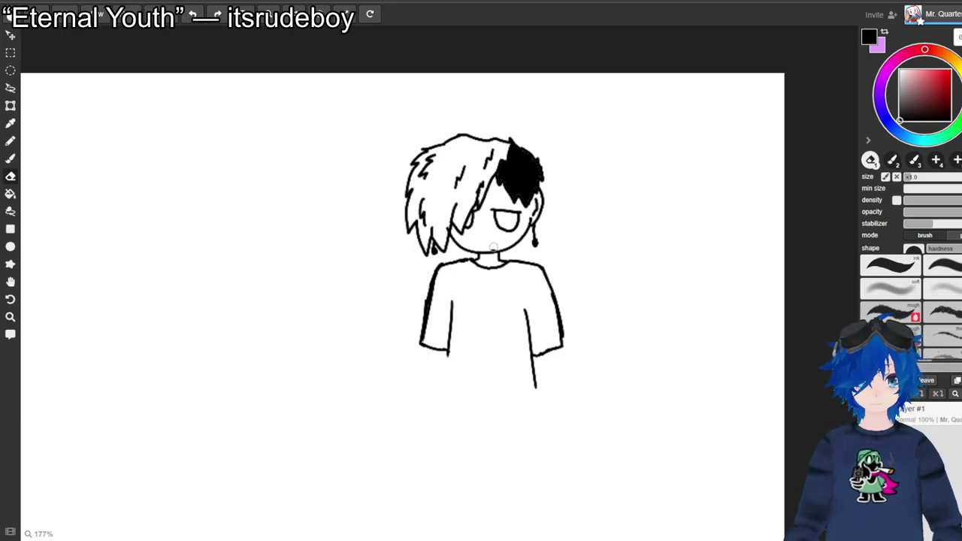
{"action": "key", "text": "b"}
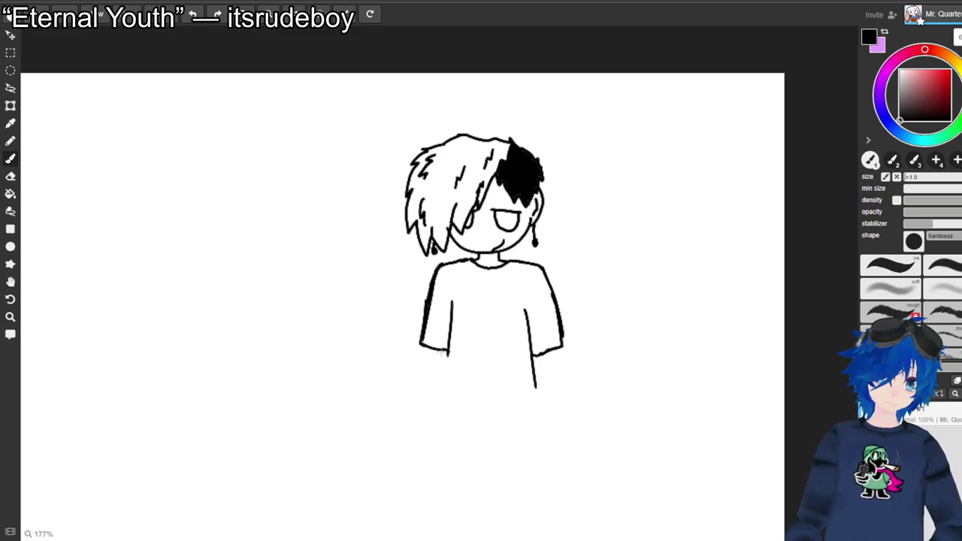
Draw a jagged arm crease at the left sleeve's inner corner and a small crewmate doodle in the canvas's upper-right corner.
{"action": "mouse_move", "coordinate": [448, 349]}
{"action": "left_mouse_down"}
{"action": "mouse_move", "coordinate": [443, 363]}
{"action": "mouse_move", "coordinate": [465, 345]}
{"action": "left_mouse_up"}
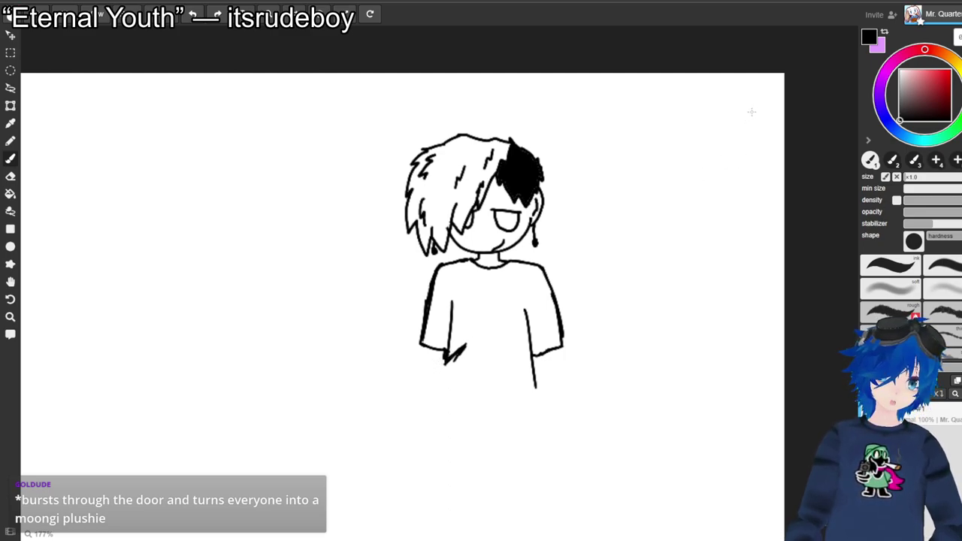
{"action": "mouse_move", "coordinate": [750, 108]}
{"action": "left_mouse_down"}
{"action": "mouse_move", "coordinate": [748, 127]}
{"action": "mouse_move", "coordinate": [745, 108]}
{"action": "mouse_move", "coordinate": [761, 112]}
{"action": "mouse_move", "coordinate": [763, 140]}
{"action": "mouse_move", "coordinate": [753, 149]}
{"action": "mouse_move", "coordinate": [742, 147]}
{"action": "mouse_move", "coordinate": [749, 135]}
{"action": "mouse_move", "coordinate": [727, 139]}
{"action": "mouse_move", "coordinate": [742, 147]}
{"action": "mouse_move", "coordinate": [739, 137]}
{"action": "mouse_move", "coordinate": [767, 132]}
{"action": "left_mouse_up"}
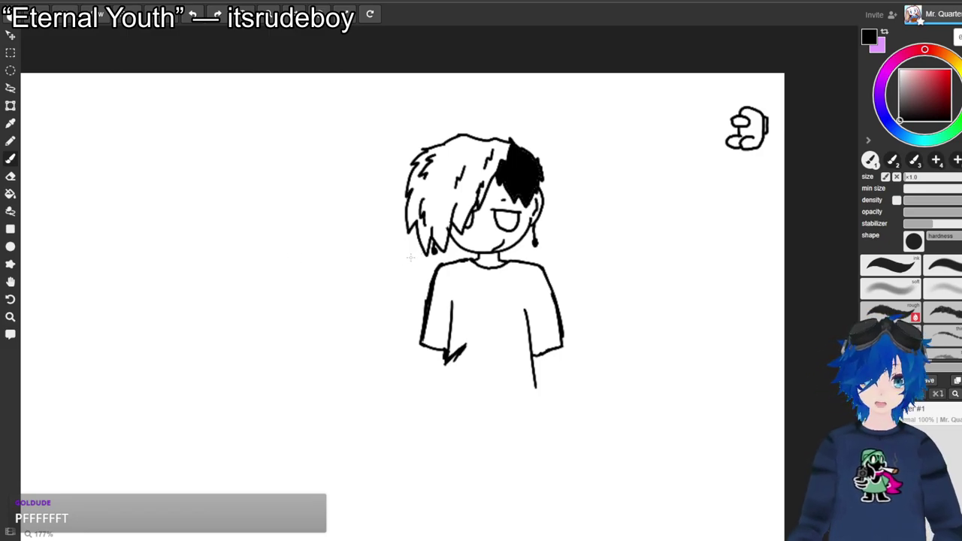
Draw a bent forearm from the left sleeve across the torso, ending in a hand with spread fingers on the chest.
{"action": "left_click_drag", "start_coordinate": [424, 347], "coordinate": [423, 361]}
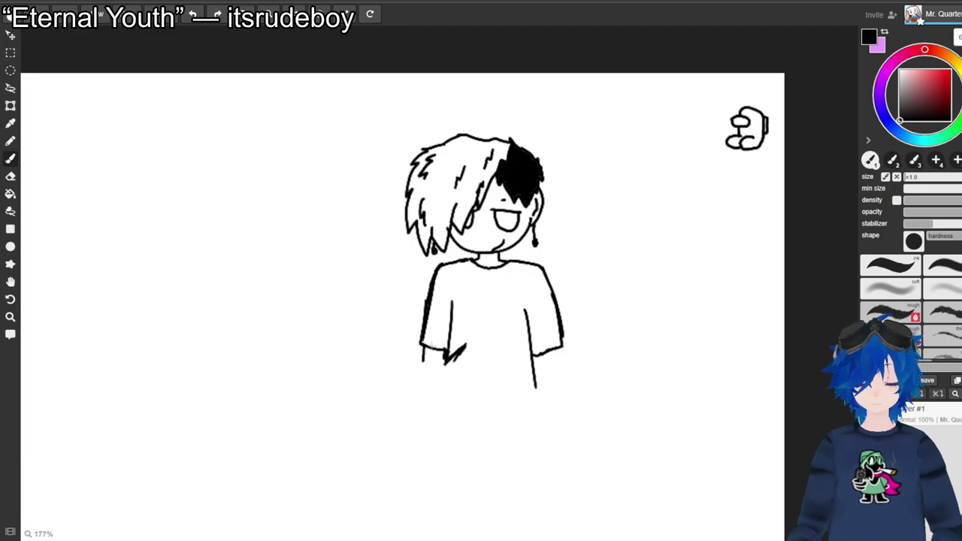
{"action": "key", "text": "ctrl+z"}
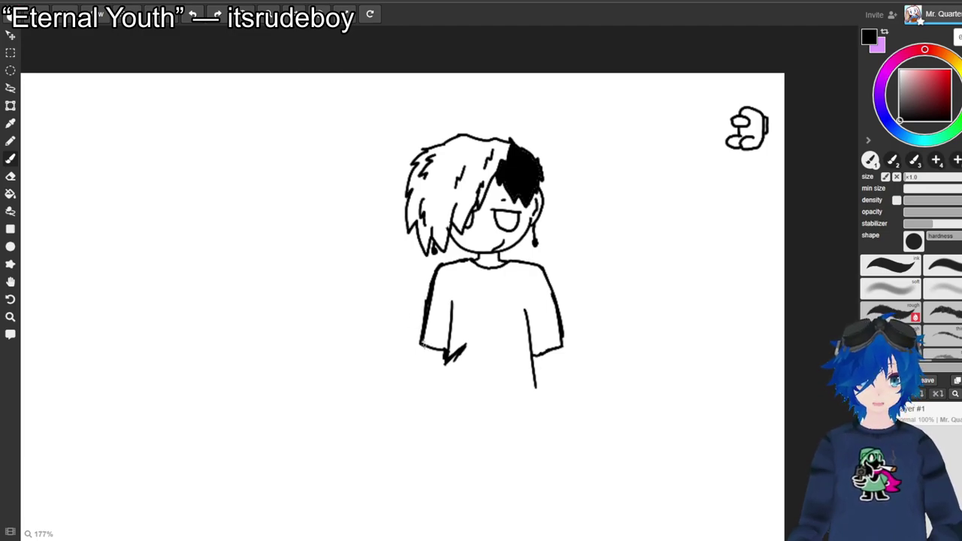
{"action": "mouse_move", "coordinate": [421, 348]}
{"action": "left_mouse_down"}
{"action": "mouse_move", "coordinate": [426, 388]}
{"action": "mouse_move", "coordinate": [478, 386]}
{"action": "mouse_move", "coordinate": [451, 397]}
{"action": "mouse_move", "coordinate": [450, 382]}
{"action": "mouse_move", "coordinate": [432, 388]}
{"action": "mouse_move", "coordinate": [493, 360]}
{"action": "left_mouse_up"}
{"action": "key", "text": "ctrl+z"}
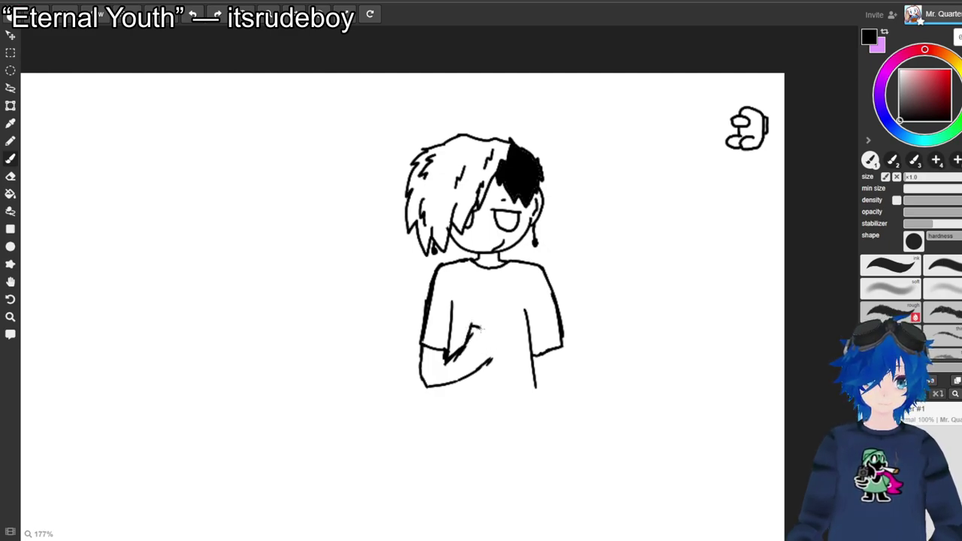
{"action": "mouse_move", "coordinate": [481, 330]}
{"action": "left_mouse_down"}
{"action": "mouse_move", "coordinate": [501, 316]}
{"action": "mouse_move", "coordinate": [492, 330]}
{"action": "mouse_move", "coordinate": [511, 326]}
{"action": "mouse_move", "coordinate": [508, 352]}
{"action": "mouse_move", "coordinate": [489, 362]}
{"action": "left_mouse_up"}
{"action": "key", "text": "ctrl+z"}
{"action": "key", "text": "ctrl+z"}
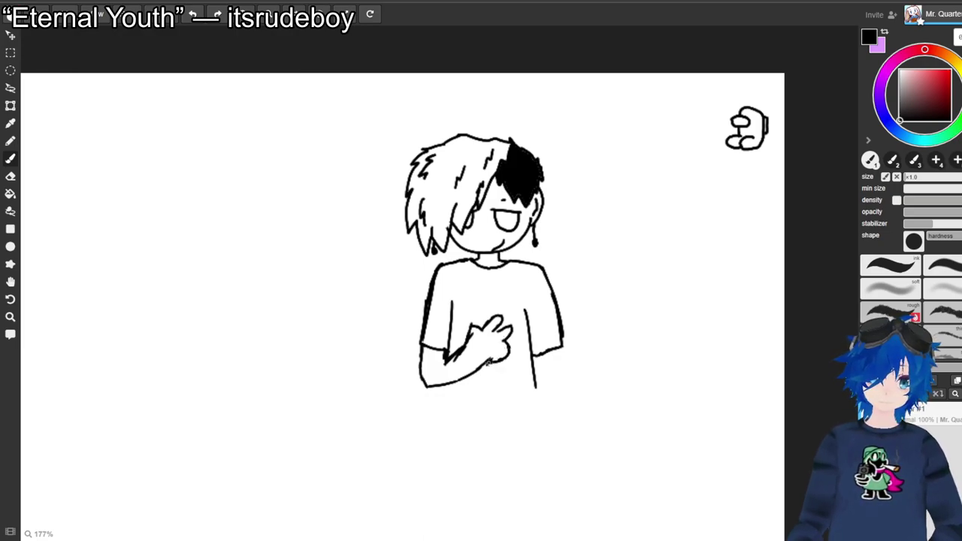
Erase the hand's palm edge and outer fingers, keeping the forearm and the uppermost finger.
{"action": "key", "text": "e"}
{"action": "left_click_drag", "start_coordinate": [494, 360], "coordinate": [504, 359]}
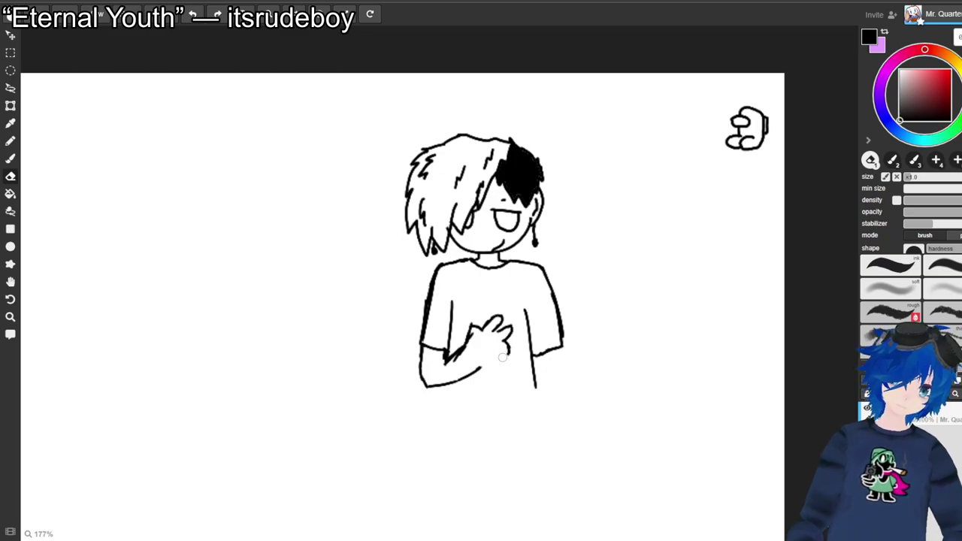
{"action": "mouse_move", "coordinate": [476, 333]}
{"action": "left_mouse_down"}
{"action": "mouse_move", "coordinate": [504, 319]}
{"action": "mouse_move", "coordinate": [491, 326]}
{"action": "mouse_move", "coordinate": [511, 326]}
{"action": "mouse_move", "coordinate": [506, 339]}
{"action": "mouse_move", "coordinate": [480, 321]}
{"action": "left_mouse_up"}
{"action": "key", "text": "b"}
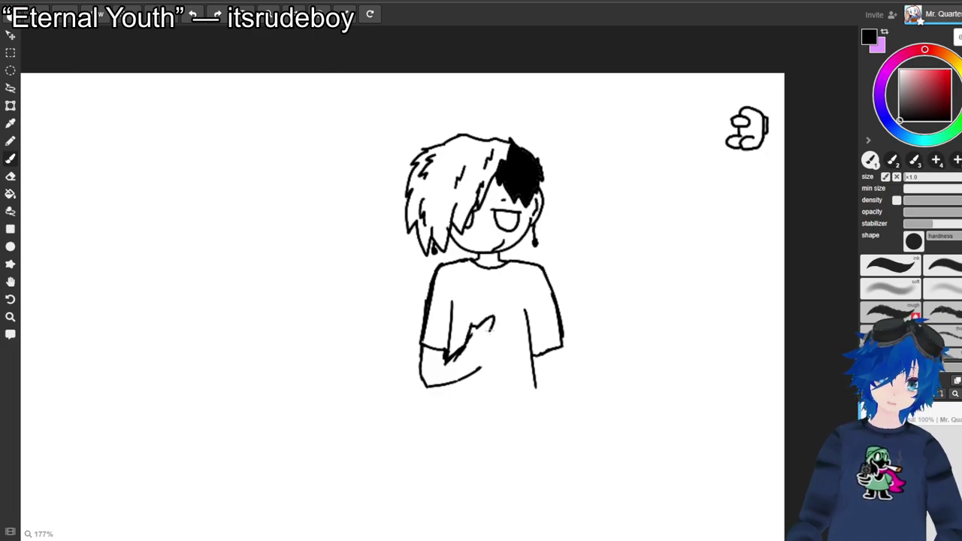
Redraw the hand smaller, with two slim pointed fingers and a rounded palm edge.
{"action": "key", "text": "e"}
{"action": "key", "text": "b"}
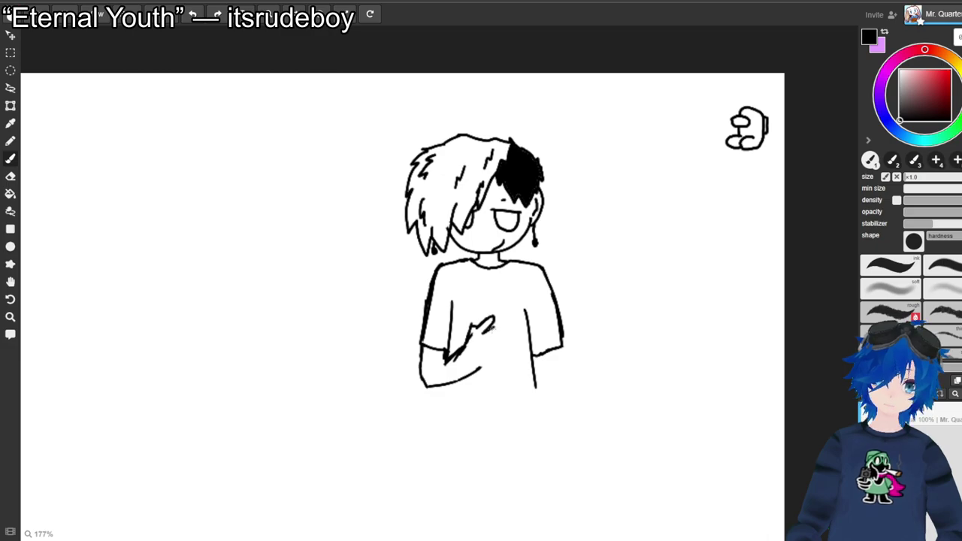
{"action": "mouse_move", "coordinate": [491, 332]}
{"action": "left_mouse_down"}
{"action": "mouse_move", "coordinate": [503, 334]}
{"action": "mouse_move", "coordinate": [491, 340]}
{"action": "mouse_move", "coordinate": [498, 353]}
{"action": "mouse_move", "coordinate": [487, 367]}
{"action": "left_mouse_up"}
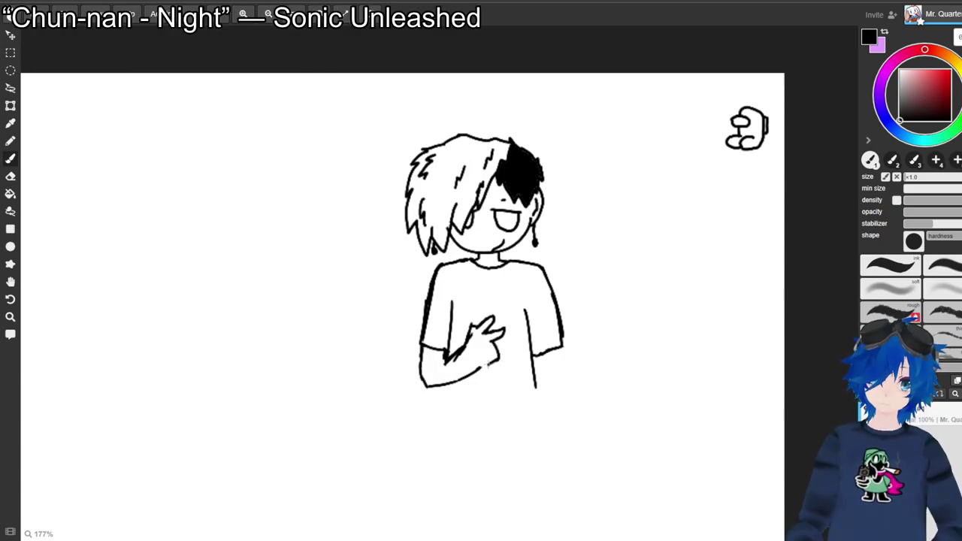
Try redrawing the palm's lower edge as a rounded curve that meets the forearm's underside.
{"action": "key", "text": "e"}
{"action": "key", "text": "b"}
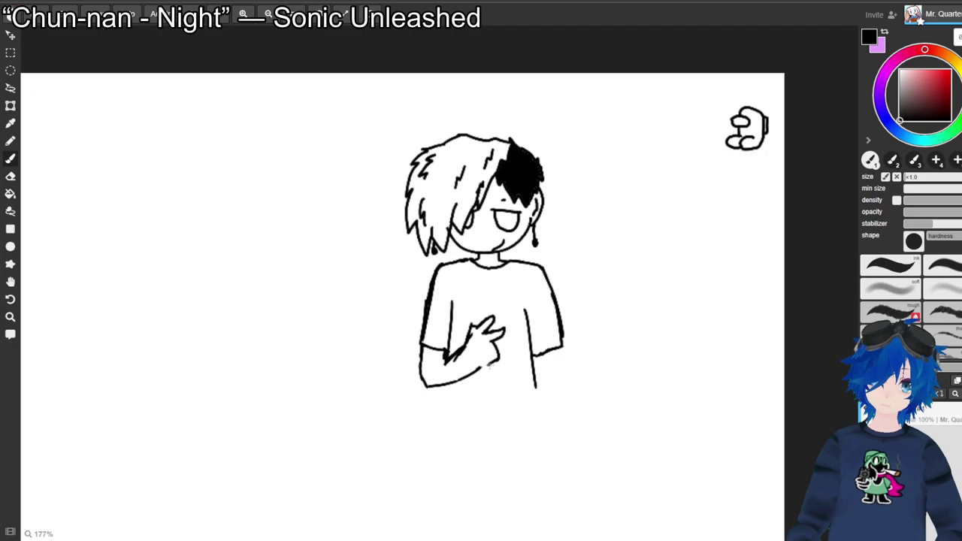
{"action": "key", "text": "e"}
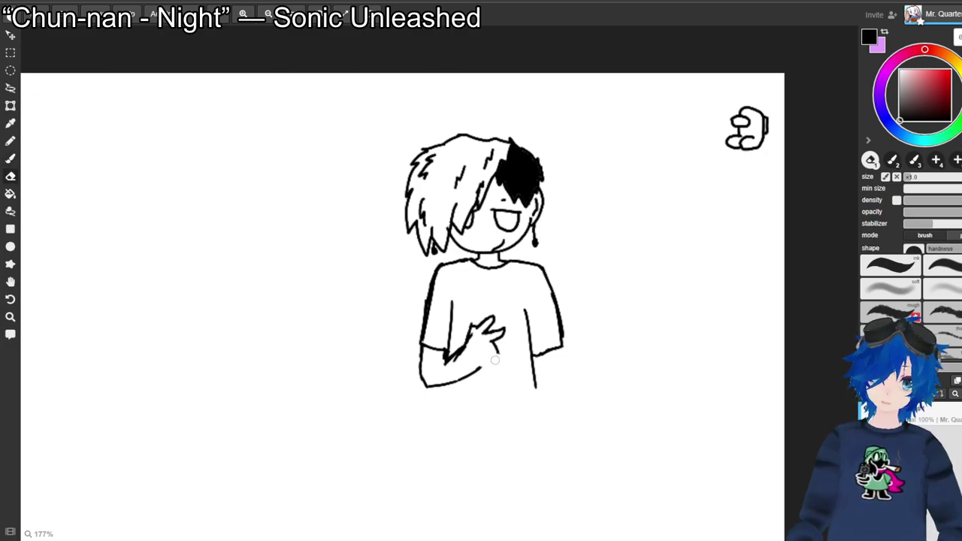
{"action": "key", "text": "b"}
{"action": "left_click_drag", "start_coordinate": [494, 345], "coordinate": [500, 360]}
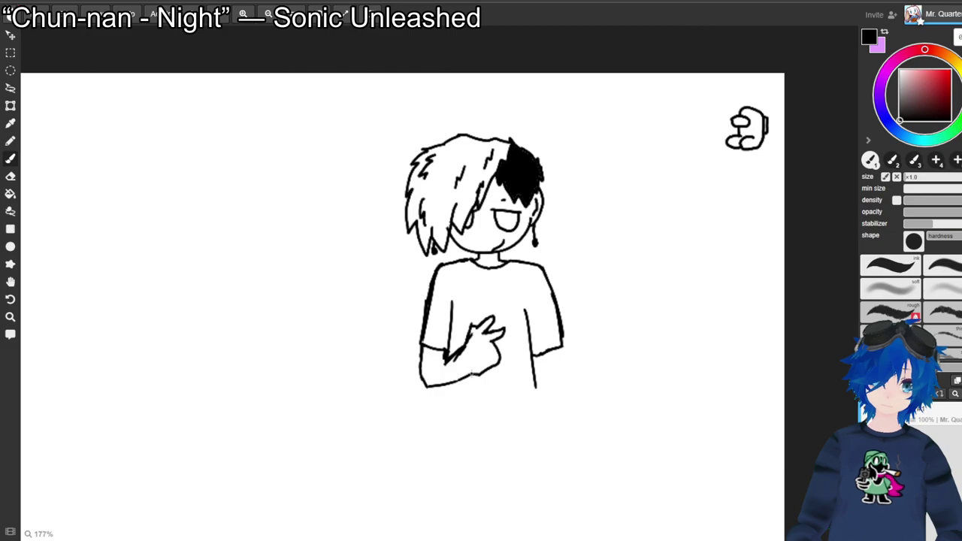
Erase the rounded palm curve and extend the forearm's underside in one smooth line up to the hand.
{"action": "key", "text": "e"}
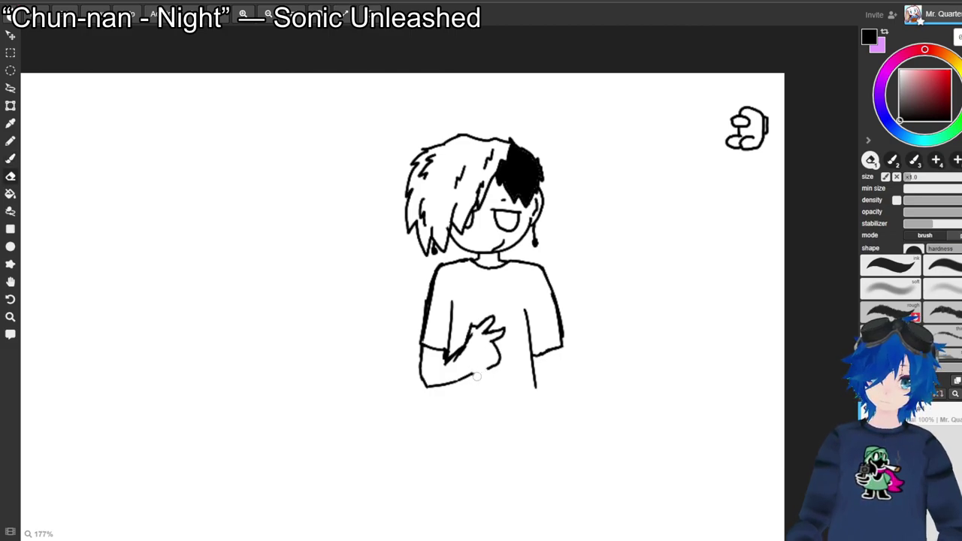
{"action": "key", "text": "b"}
{"action": "key", "text": "e"}
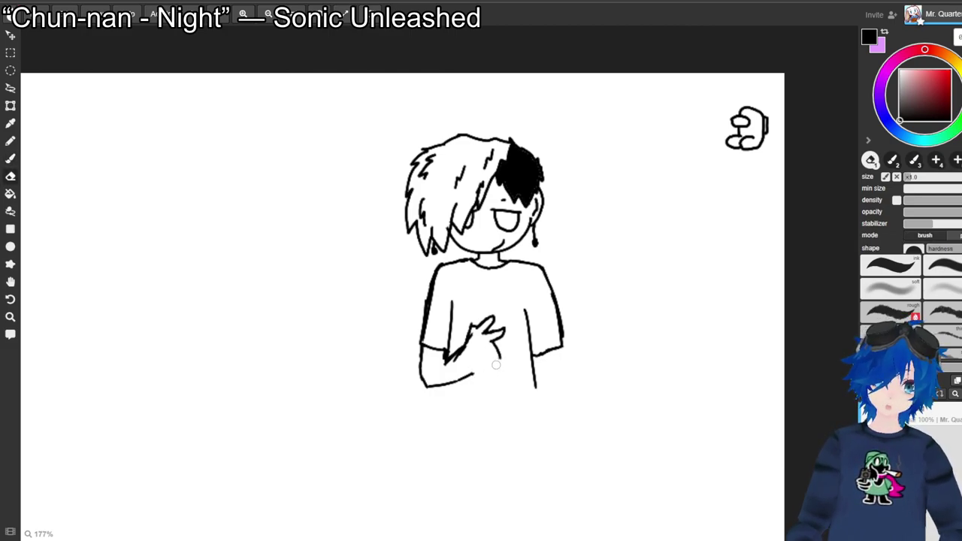
{"action": "key", "text": "b"}
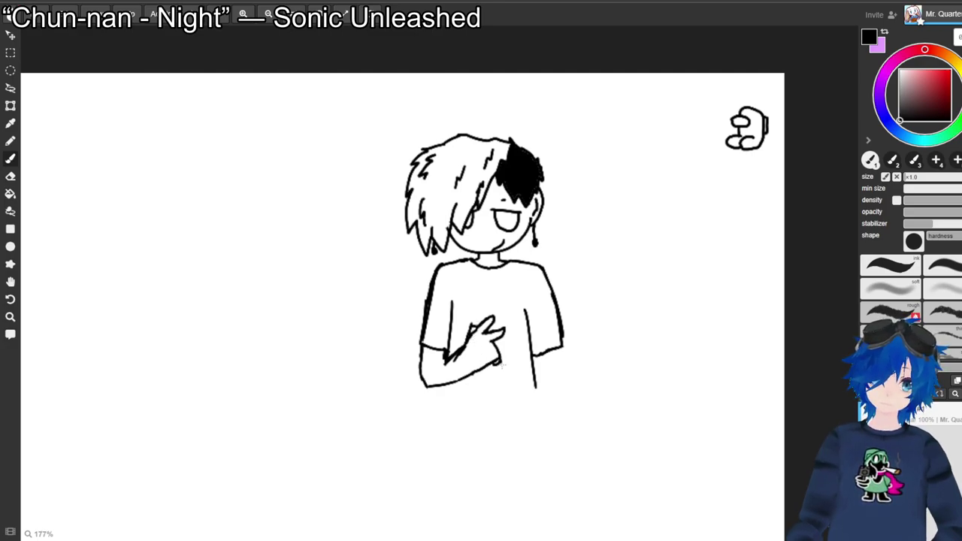
Replace the remaining palm edge with short lower fingers and clean up the jagged crease at the bent elbow.
{"action": "key", "text": "e"}
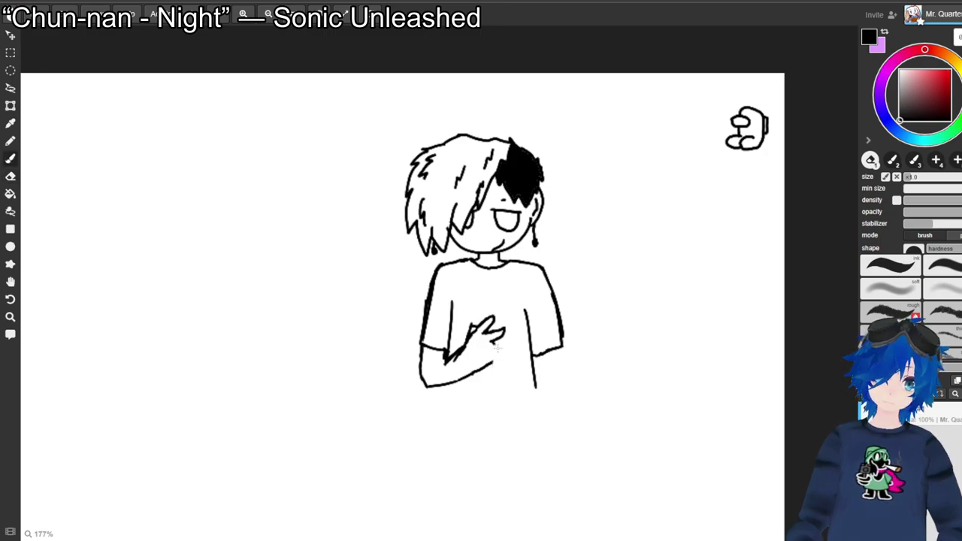
{"action": "key", "text": "b"}
{"action": "left_click_drag", "start_coordinate": [497, 347], "coordinate": [493, 362]}
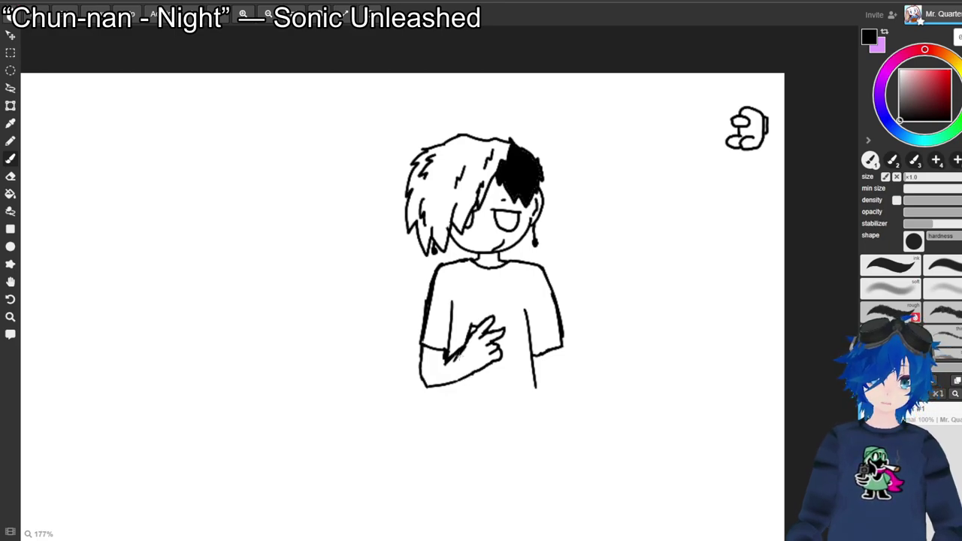
{"action": "key", "text": "e"}
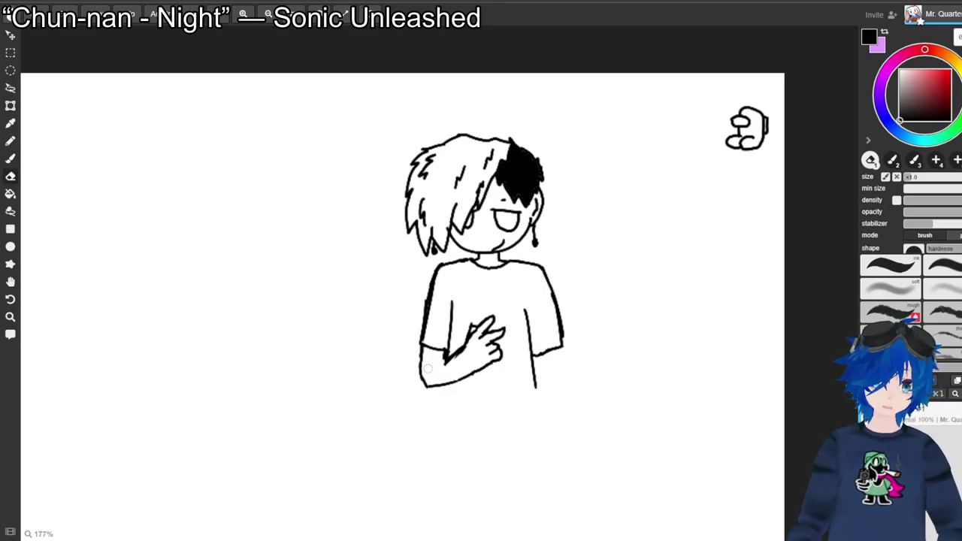
{"action": "key", "text": "b"}
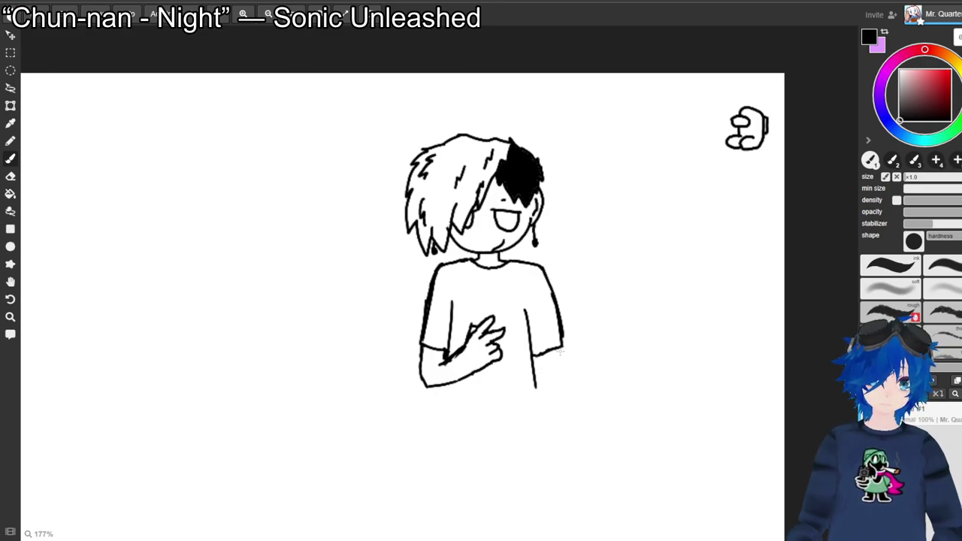
Erase the right sleeve's outer edge and hem, keeping the shoulder curve and the torso side line.
{"action": "key", "text": "e"}
{"action": "mouse_move", "coordinate": [562, 352]}
{"action": "left_mouse_down"}
{"action": "mouse_move", "coordinate": [552, 298]}
{"action": "mouse_move", "coordinate": [540, 354]}
{"action": "left_mouse_up"}
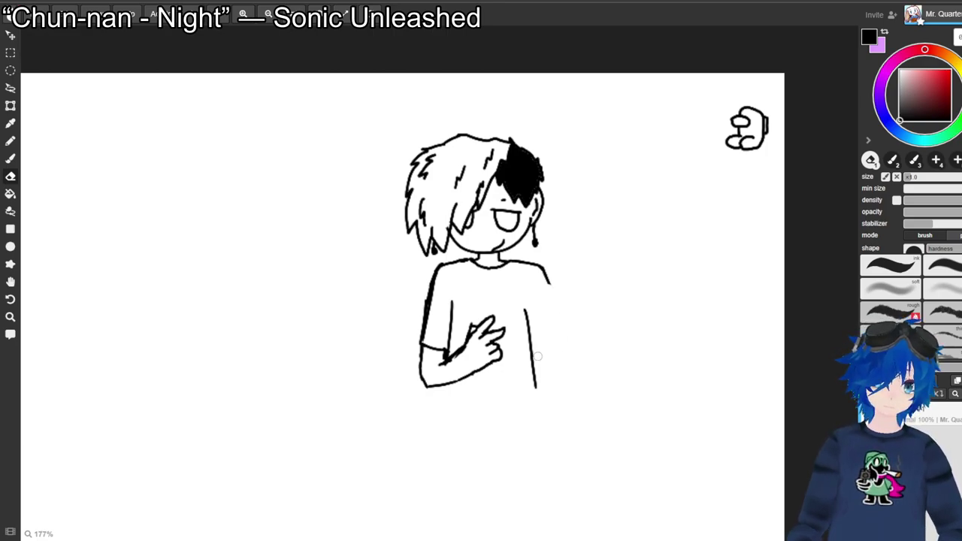
Redraw the right sleeve stretched out sideways, with a short grip-like section extending from its hem to a narrow rectangular guard.
{"action": "mouse_move", "coordinate": [551, 290]}
{"action": "left_mouse_down"}
{"action": "mouse_move", "coordinate": [569, 273]}
{"action": "mouse_move", "coordinate": [561, 269]}
{"action": "mouse_move", "coordinate": [577, 273]}
{"action": "mouse_move", "coordinate": [566, 308]}
{"action": "mouse_move", "coordinate": [523, 309]}
{"action": "left_mouse_up"}
{"action": "key", "text": "b"}
{"action": "key", "text": "ctrl+z"}
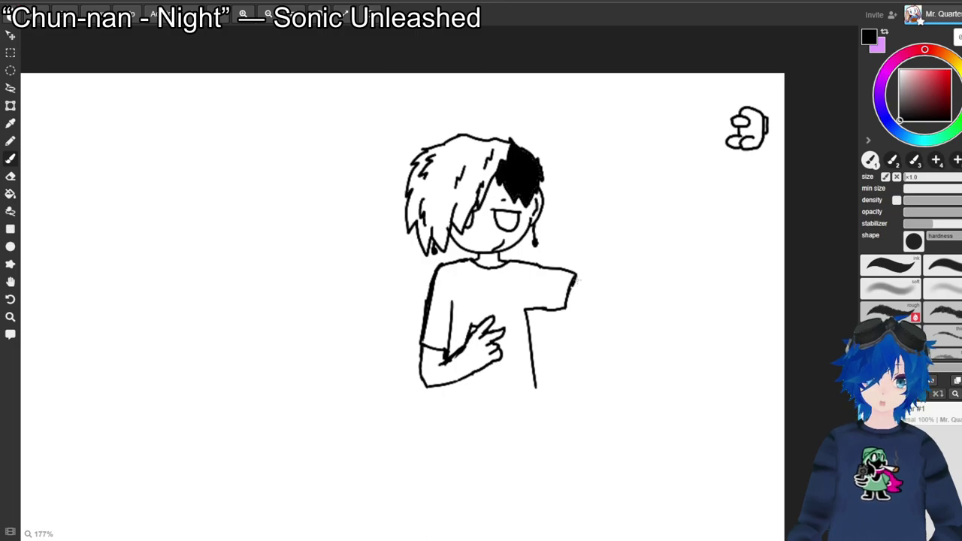
{"action": "mouse_move", "coordinate": [576, 279]}
{"action": "left_mouse_down"}
{"action": "mouse_move", "coordinate": [617, 284]}
{"action": "mouse_move", "coordinate": [614, 310]}
{"action": "mouse_move", "coordinate": [597, 302]}
{"action": "mouse_move", "coordinate": [613, 307]}
{"action": "mouse_move", "coordinate": [630, 280]}
{"action": "mouse_move", "coordinate": [627, 306]}
{"action": "mouse_move", "coordinate": [612, 313]}
{"action": "left_mouse_up"}
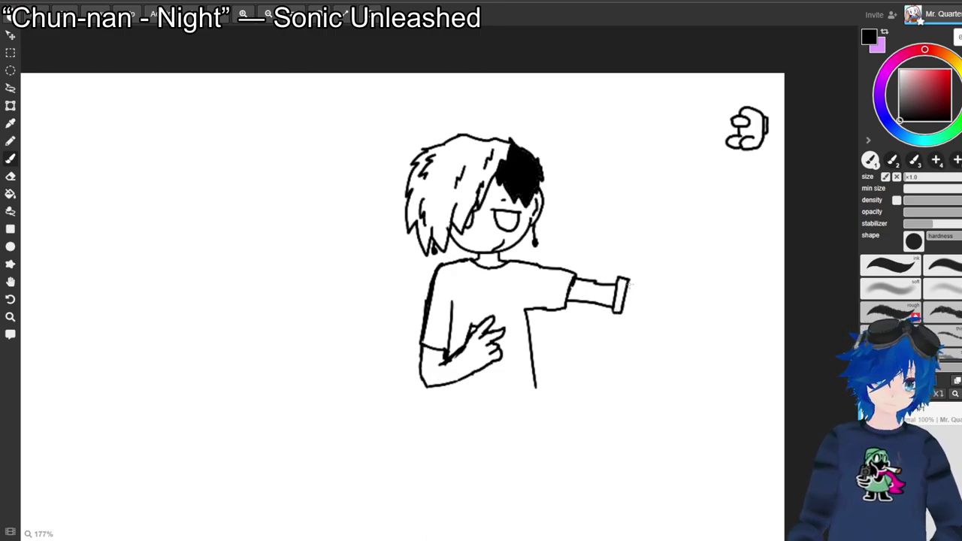
Draw a long knife blade from the guard, tapering to a point, and clean up the lower edge near its tip.
{"action": "left_click_drag", "start_coordinate": [630, 282], "coordinate": [703, 296]}
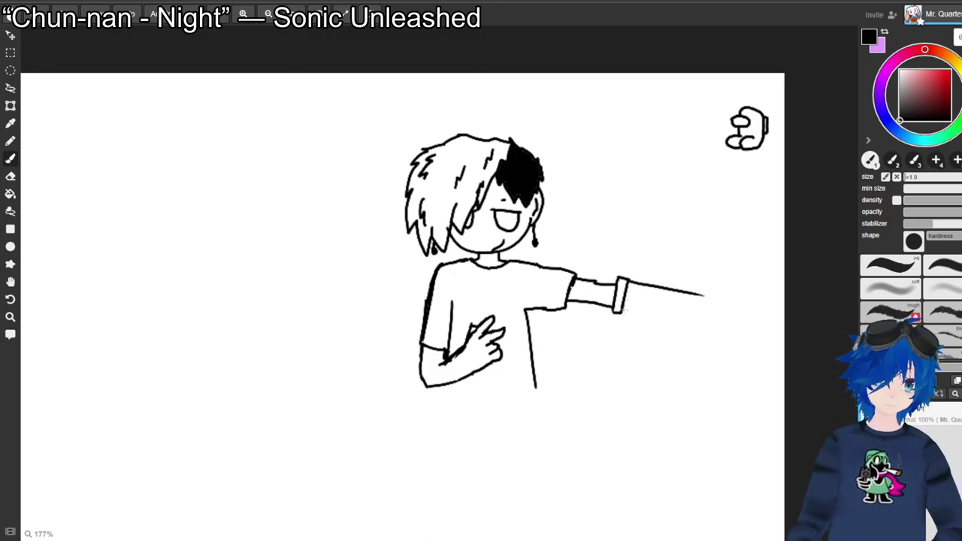
{"action": "mouse_move", "coordinate": [622, 310]}
{"action": "left_mouse_down"}
{"action": "mouse_move", "coordinate": [766, 313]}
{"action": "mouse_move", "coordinate": [704, 313]}
{"action": "mouse_move", "coordinate": [693, 297]}
{"action": "mouse_move", "coordinate": [722, 312]}
{"action": "left_mouse_up"}
{"action": "key", "text": "ctrl+z"}
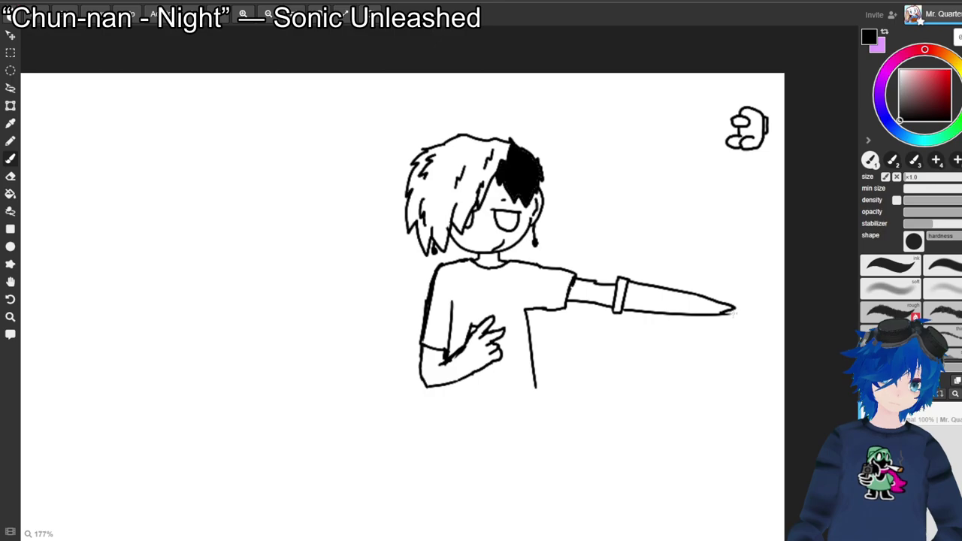
{"action": "key", "text": "e"}
{"action": "left_click_drag", "start_coordinate": [733, 311], "coordinate": [709, 315]}
{"action": "key", "text": "b"}
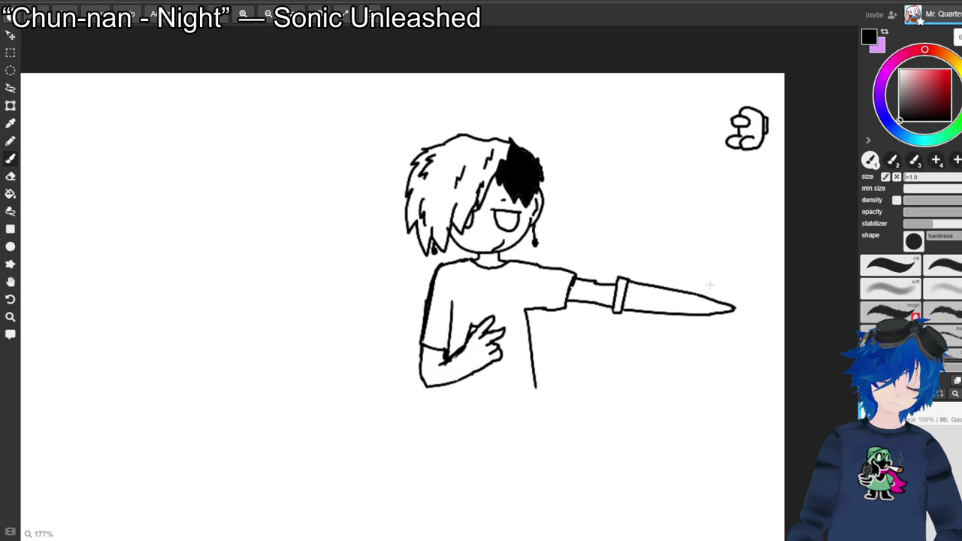
Erase a gap behind the blade's tip and draw a small crewmate with a visor and two legs skewered there.
{"action": "key", "text": "e"}
{"action": "mouse_move", "coordinate": [709, 293]}
{"action": "left_mouse_down"}
{"action": "mouse_move", "coordinate": [711, 285]}
{"action": "mouse_move", "coordinate": [697, 316]}
{"action": "left_mouse_up"}
{"action": "key", "text": "b"}
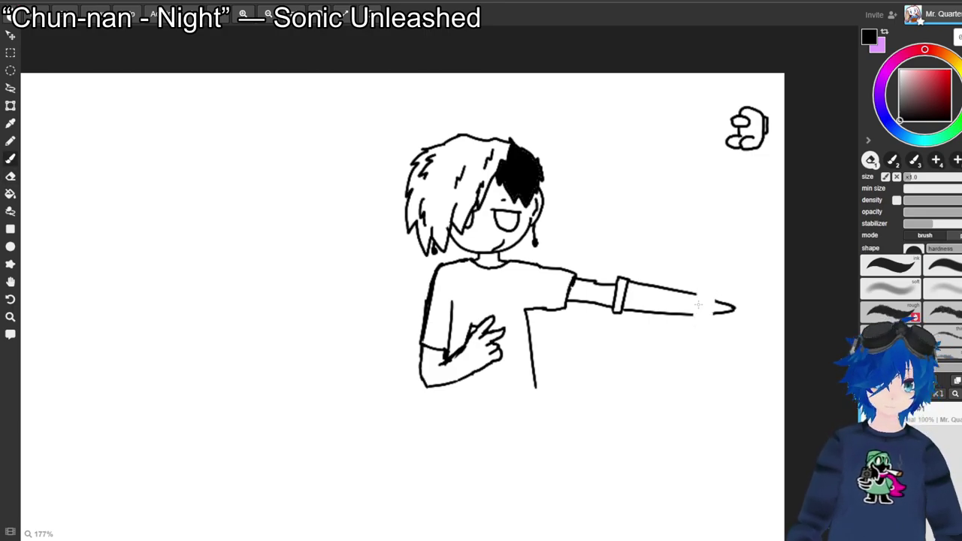
{"action": "mouse_move", "coordinate": [693, 292]}
{"action": "left_mouse_down"}
{"action": "mouse_move", "coordinate": [711, 277]}
{"action": "mouse_move", "coordinate": [722, 293]}
{"action": "mouse_move", "coordinate": [722, 303]}
{"action": "mouse_move", "coordinate": [698, 307]}
{"action": "left_mouse_up"}
{"action": "key", "text": "e"}
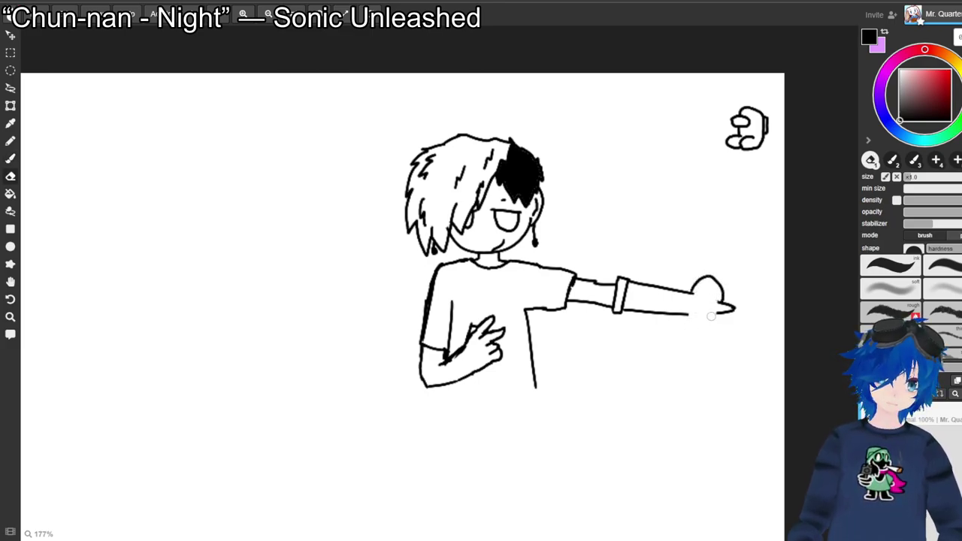
{"action": "key", "text": "b"}
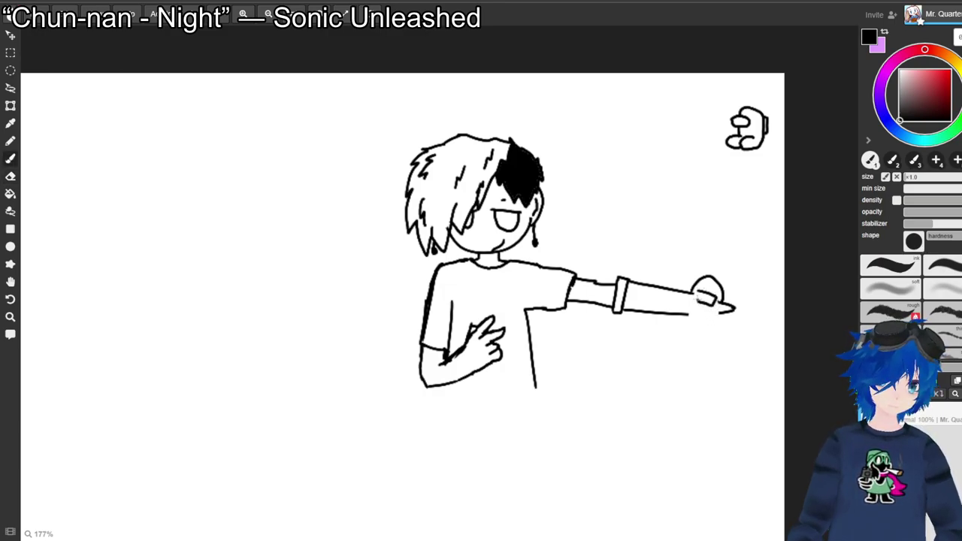
{"action": "mouse_move", "coordinate": [689, 291]}
{"action": "left_mouse_down"}
{"action": "mouse_move", "coordinate": [684, 332]}
{"action": "mouse_move", "coordinate": [699, 332]}
{"action": "mouse_move", "coordinate": [701, 318]}
{"action": "mouse_move", "coordinate": [704, 335]}
{"action": "mouse_move", "coordinate": [714, 335]}
{"action": "mouse_move", "coordinate": [720, 313]}
{"action": "left_mouse_up"}
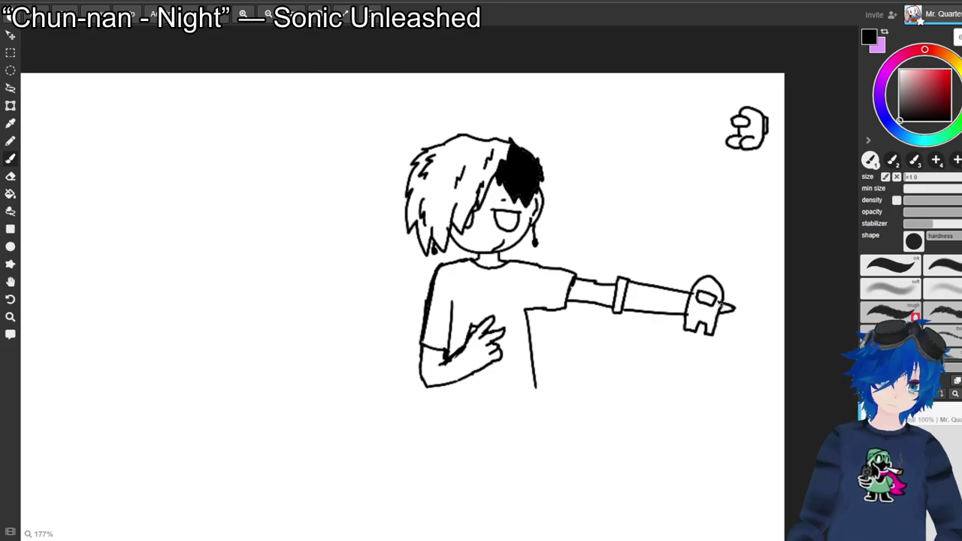
{"action": "key", "text": "e"}
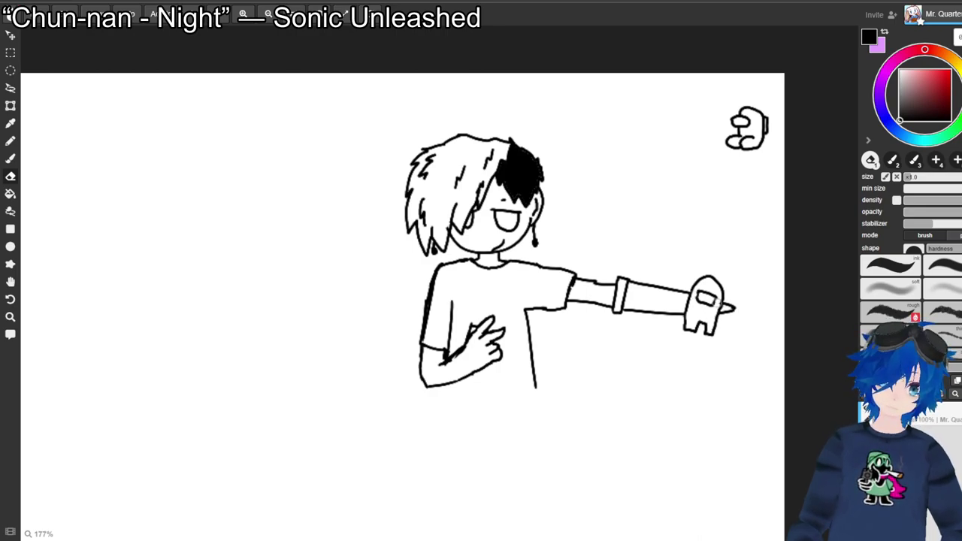
{"action": "key", "text": "b"}
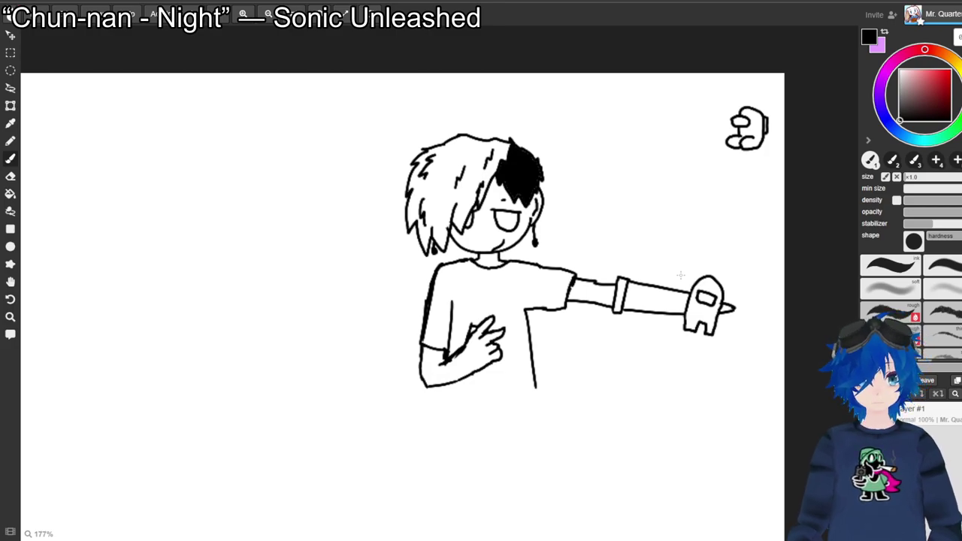
Paint small white highlight strokes on the black patch of hair and set the brush colour back to black.
{"action": "left_click_drag", "start_coordinate": [919, 92], "coordinate": [900, 70]}
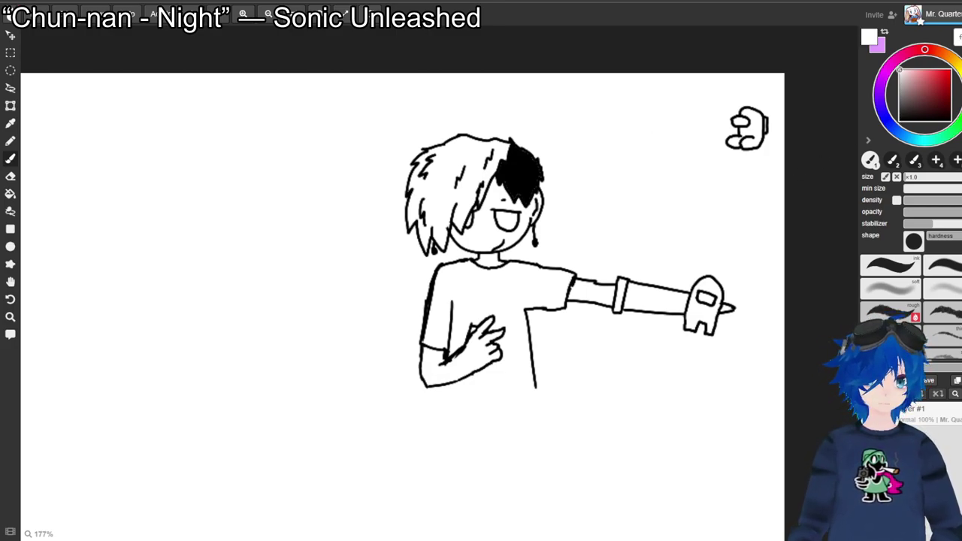
{"action": "mouse_move", "coordinate": [511, 176]}
{"action": "left_mouse_down"}
{"action": "mouse_move", "coordinate": [516, 186]}
{"action": "mouse_move", "coordinate": [523, 158]}
{"action": "mouse_move", "coordinate": [540, 191]}
{"action": "left_mouse_up"}
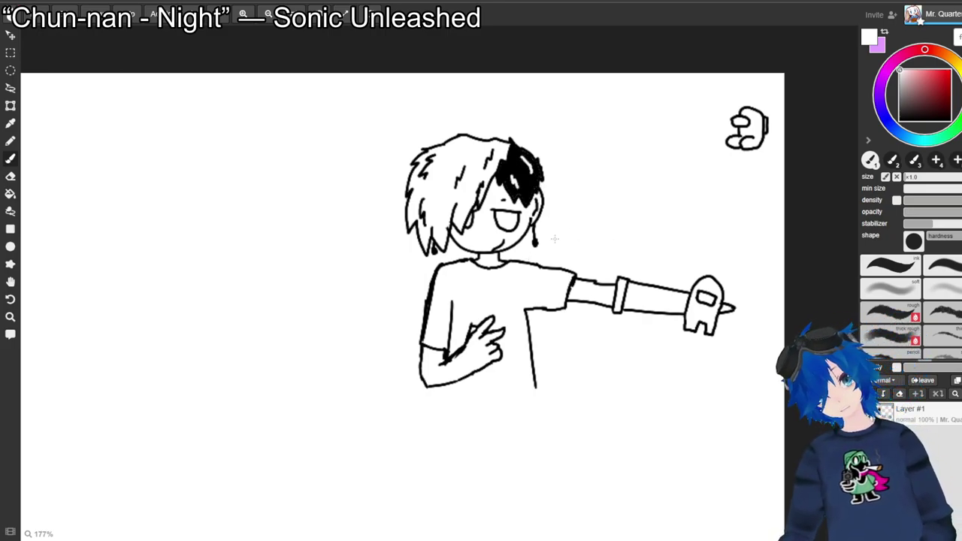
{"action": "left_click", "coordinate": [900, 120]}
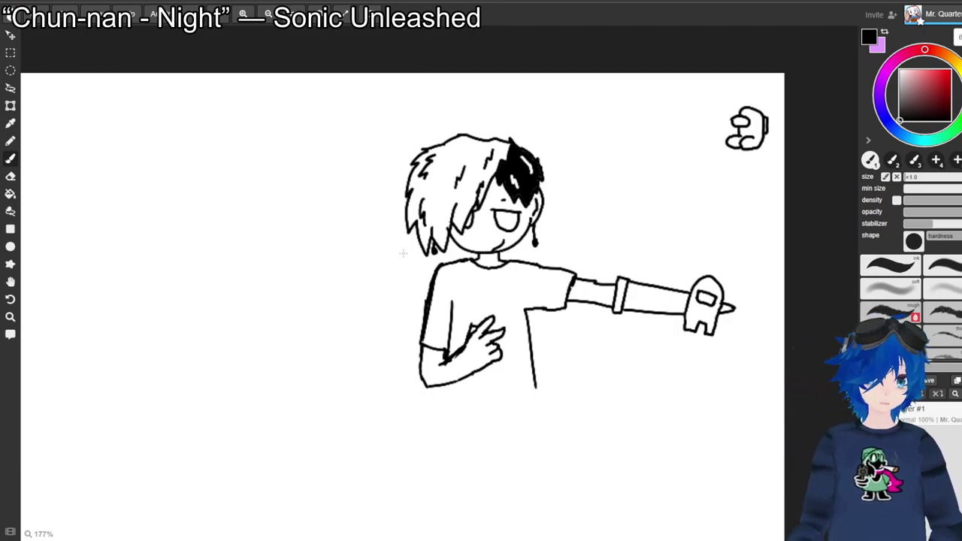
Outline a jagged patch on the shirt's shoulder below the long hair and fill it with black.
{"action": "mouse_move", "coordinate": [436, 273]}
{"action": "left_mouse_down"}
{"action": "mouse_move", "coordinate": [445, 292]}
{"action": "mouse_move", "coordinate": [476, 263]}
{"action": "left_mouse_up"}
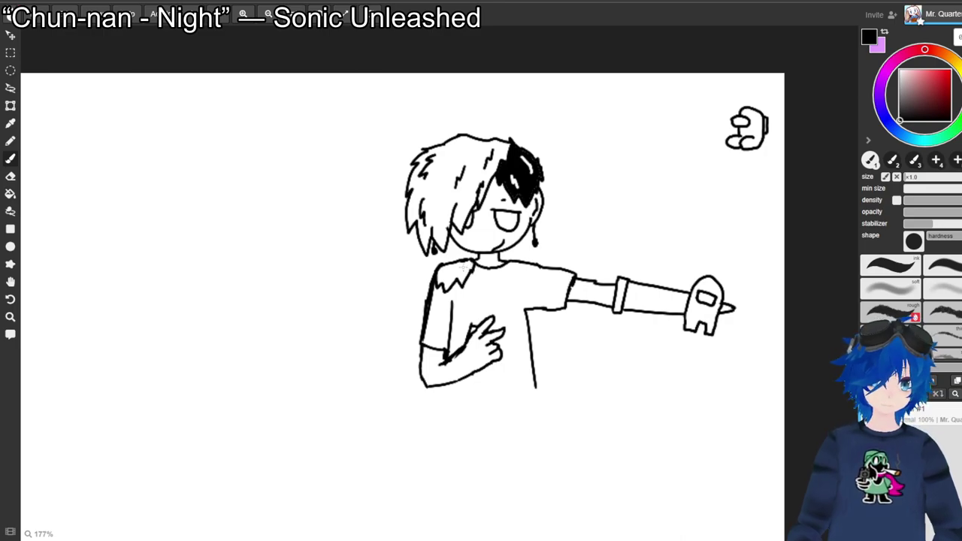
{"action": "key", "text": "g"}
{"action": "left_click", "coordinate": [442, 274]}
Add short fold strokes to the shirt along both sides of the torso and near its lower edge.
{"action": "key", "text": "b"}
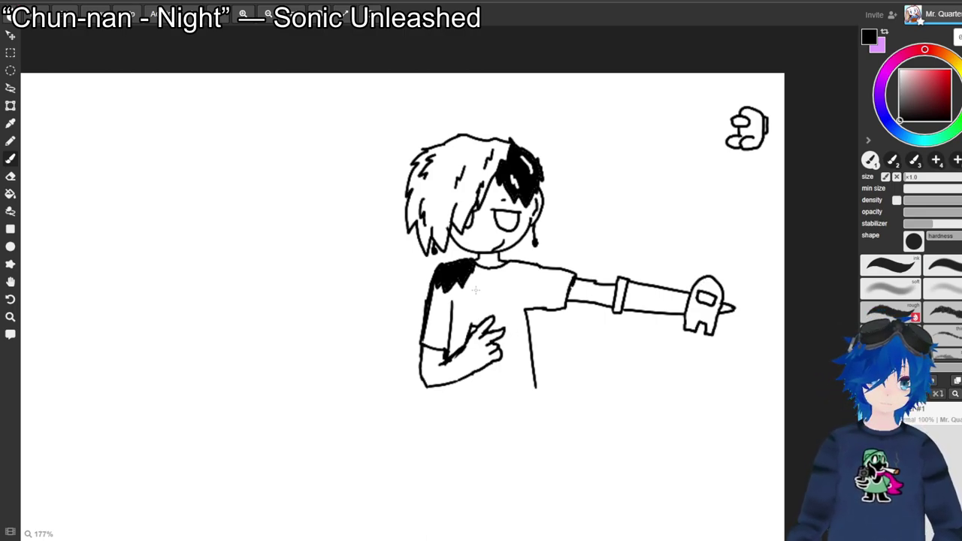
{"action": "left_click_drag", "start_coordinate": [520, 307], "coordinate": [517, 342]}
{"action": "left_click_drag", "start_coordinate": [506, 383], "coordinate": [514, 366]}
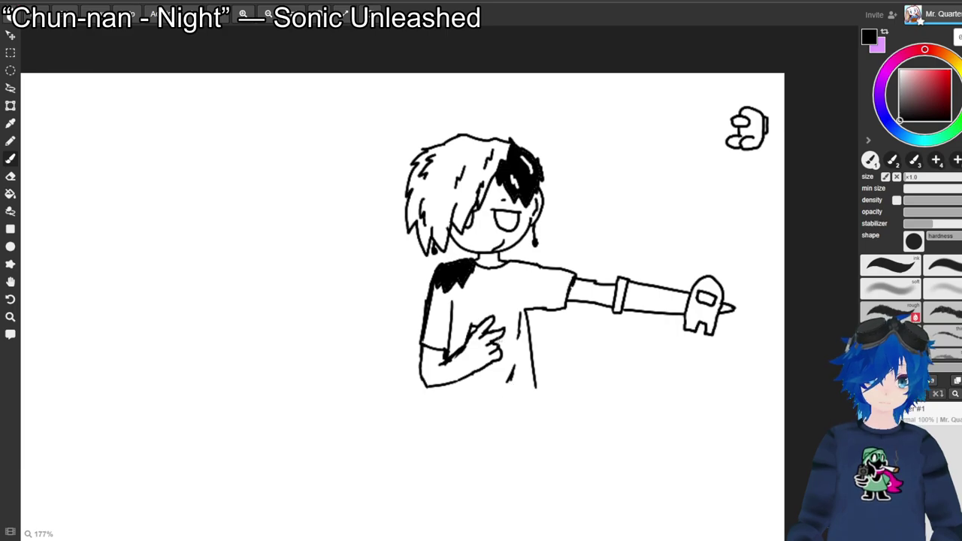
{"action": "left_click_drag", "start_coordinate": [455, 308], "coordinate": [459, 348]}
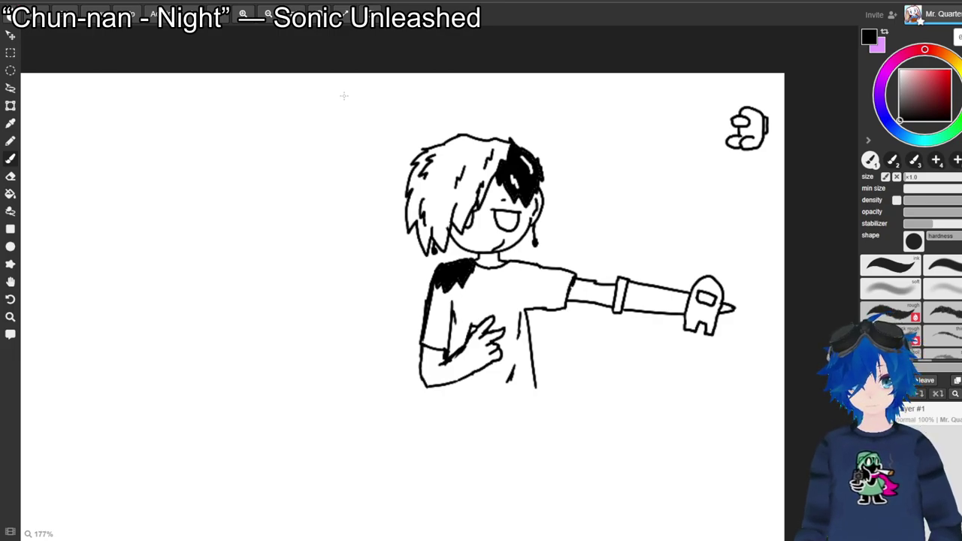
Lasso the whole character with the knife, move it up and right toward the canvas corner, and clear the selection.
{"action": "left_click", "coordinate": [11, 106]}
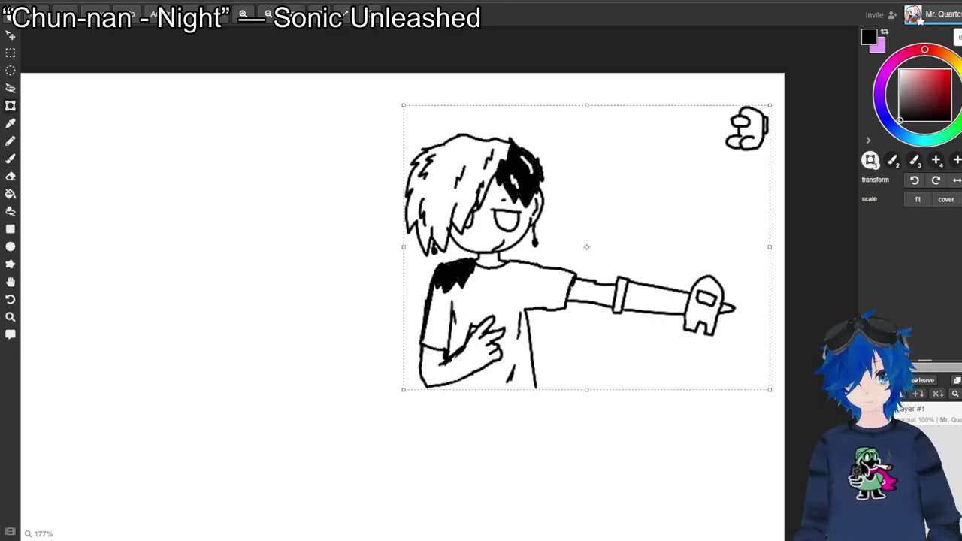
{"action": "left_click", "coordinate": [10, 88]}
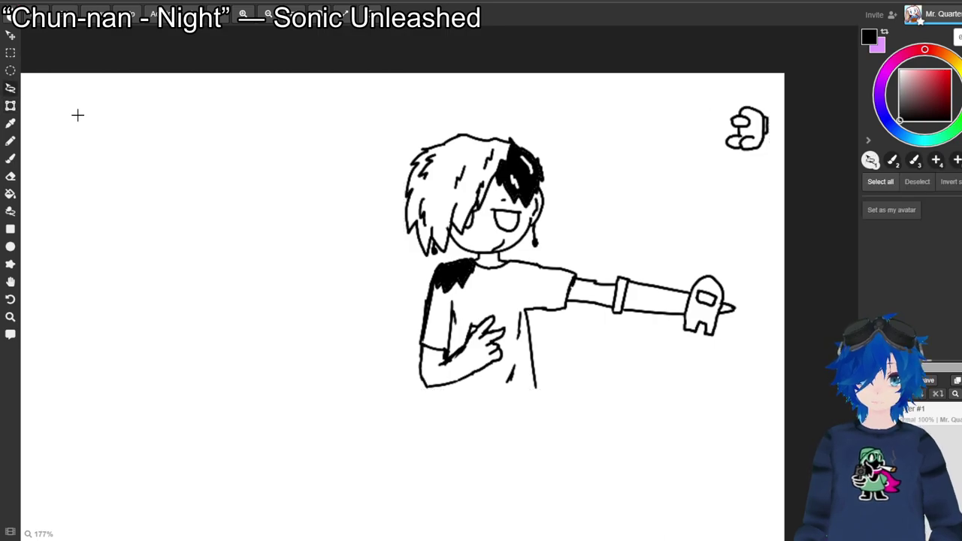
{"action": "mouse_move", "coordinate": [476, 116]}
{"action": "left_mouse_down"}
{"action": "mouse_move", "coordinate": [422, 128]}
{"action": "mouse_move", "coordinate": [349, 198]}
{"action": "mouse_move", "coordinate": [370, 371]}
{"action": "mouse_move", "coordinate": [540, 425]}
{"action": "mouse_move", "coordinate": [637, 427]}
{"action": "mouse_move", "coordinate": [664, 350]}
{"action": "mouse_move", "coordinate": [747, 363]}
{"action": "mouse_move", "coordinate": [759, 344]}
{"action": "mouse_move", "coordinate": [764, 284]}
{"action": "mouse_move", "coordinate": [708, 253]}
{"action": "mouse_move", "coordinate": [640, 235]}
{"action": "mouse_move", "coordinate": [609, 169]}
{"action": "mouse_move", "coordinate": [576, 129]}
{"action": "mouse_move", "coordinate": [463, 114]}
{"action": "left_mouse_up"}
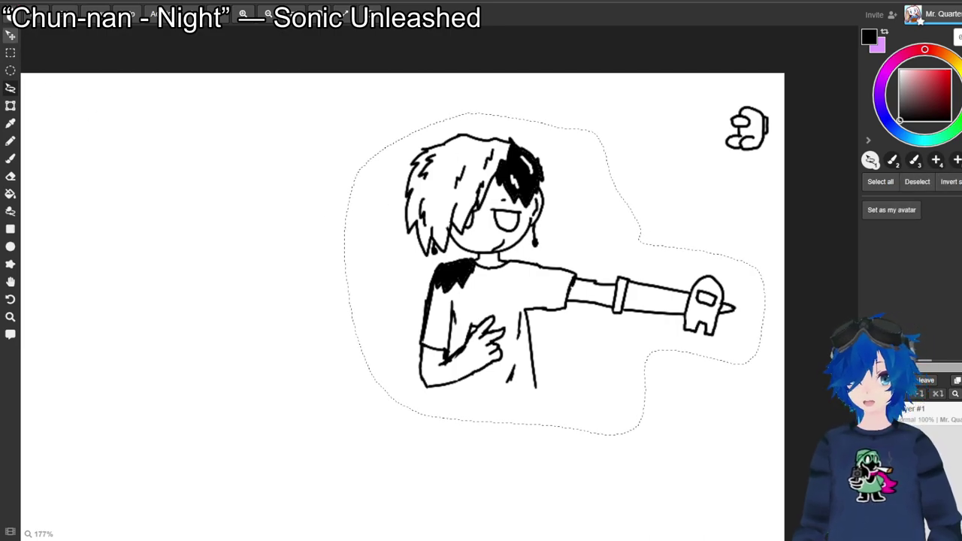
{"action": "left_click", "coordinate": [10, 35]}
{"action": "mouse_move", "coordinate": [526, 263]}
{"action": "left_mouse_down"}
{"action": "mouse_move", "coordinate": [549, 231]}
{"action": "mouse_move", "coordinate": [524, 230]}
{"action": "left_mouse_up"}
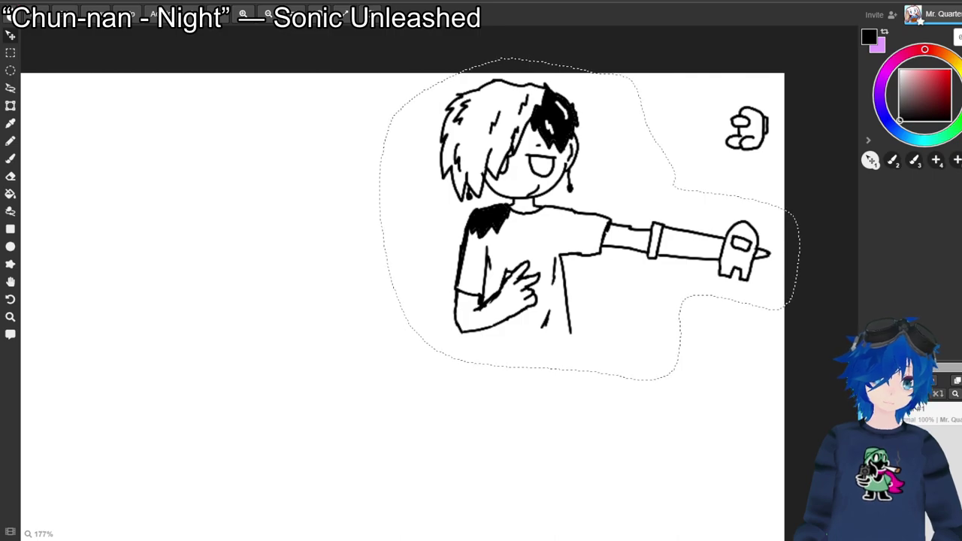
{"action": "left_click", "coordinate": [11, 88]}
{"action": "left_click", "coordinate": [86, 55]}
{"action": "key", "text": "b"}
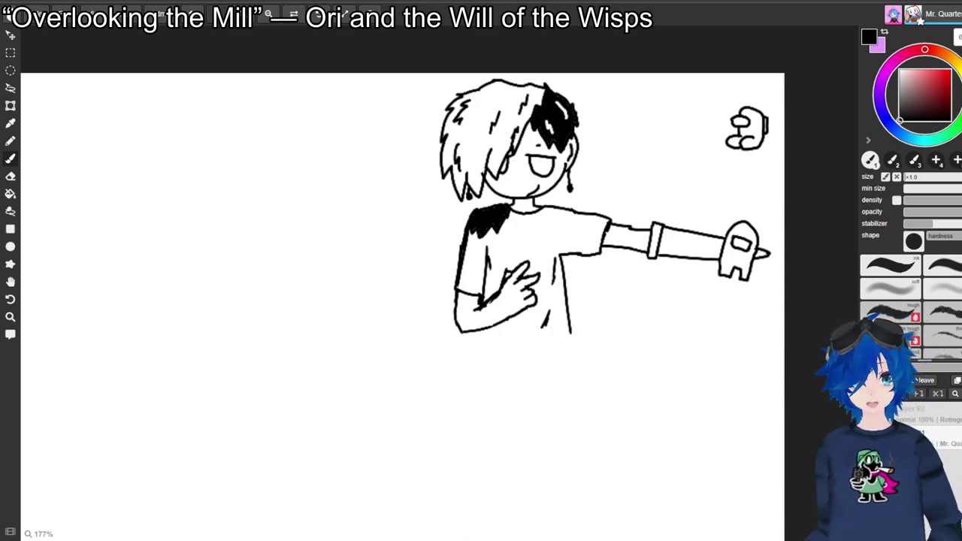
Examine the whole canvas at 33% and return to a closer view of the character at 134%.
{"action": "left_click", "coordinate": [269, 14]}
{"action": "left_click", "coordinate": [268, 14]}
{"action": "left_click", "coordinate": [269, 14]}
{"action": "left_click", "coordinate": [268, 13]}
{"action": "left_click", "coordinate": [268, 14]}
{"action": "left_click", "coordinate": [268, 14]}
{"action": "left_click", "coordinate": [268, 14]}
{"action": "left_click", "coordinate": [268, 13]}
{"action": "left_click", "coordinate": [268, 14]}
{"action": "key", "text": "space"}
{"action": "mouse_move", "coordinate": [301, 338]}
{"action": "left_mouse_down"}
{"action": "mouse_move", "coordinate": [449, 295]}
{"action": "mouse_move", "coordinate": [703, 197]}
{"action": "mouse_move", "coordinate": [557, 193]}
{"action": "mouse_move", "coordinate": [285, 258]}
{"action": "left_mouse_up"}
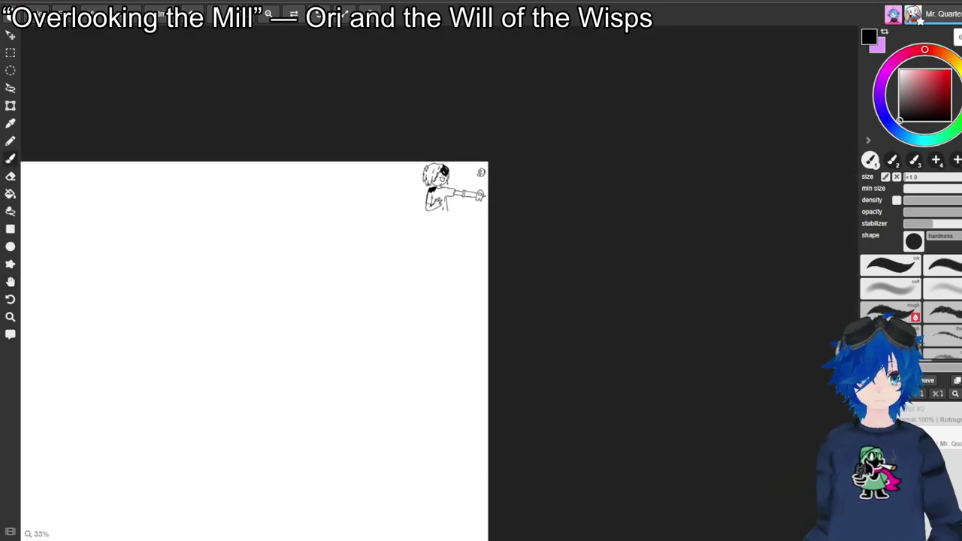
{"action": "key", "text": "ctrl+plus"}
{"action": "key", "text": "ctrl+plus"}
{"action": "key", "text": "ctrl+plus"}
{"action": "key", "text": "ctrl+plus"}
{"action": "key", "text": "ctrl+plus"}
{"action": "key", "text": "ctrl+plus"}
{"action": "key", "text": "ctrl+plus"}
{"action": "key", "text": "ctrl+plus"}
{"action": "key", "text": "ctrl+plus"}
{"action": "key", "text": "ctrl+plus"}
{"action": "key", "text": "space"}
{"action": "mouse_move", "coordinate": [421, 187]}
{"action": "left_mouse_down"}
{"action": "mouse_move", "coordinate": [451, 447]}
{"action": "mouse_move", "coordinate": [445, 469]}
{"action": "left_mouse_up"}
{"action": "mouse_move", "coordinate": [445, 301]}
{"action": "left_mouse_down"}
{"action": "mouse_move", "coordinate": [490, 283]}
{"action": "mouse_move", "coordinate": [541, 292]}
{"action": "left_mouse_up"}
{"action": "key", "text": "b"}
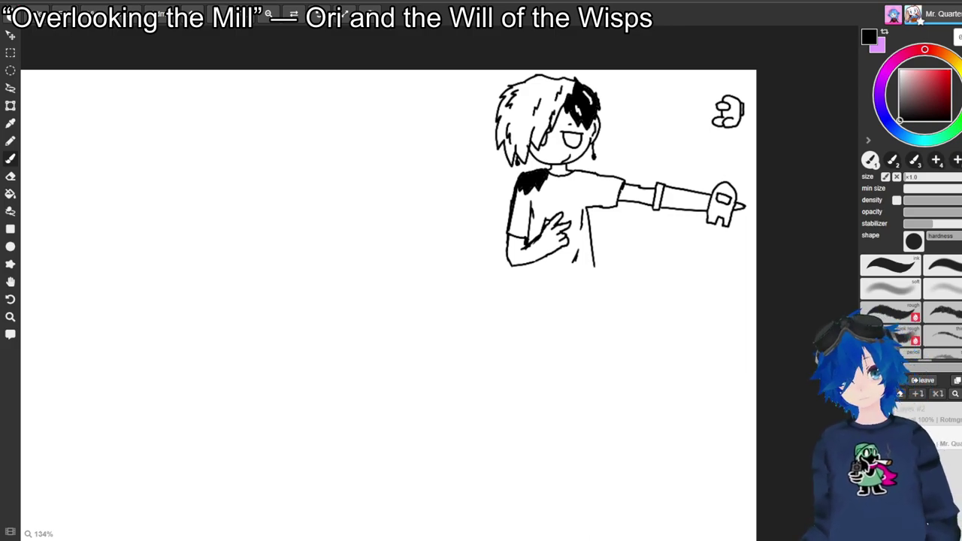
Search the web for "nagito and hajime" in a new browser tab and browse the image results.
{"action": "key", "text": "ctrl+t"}
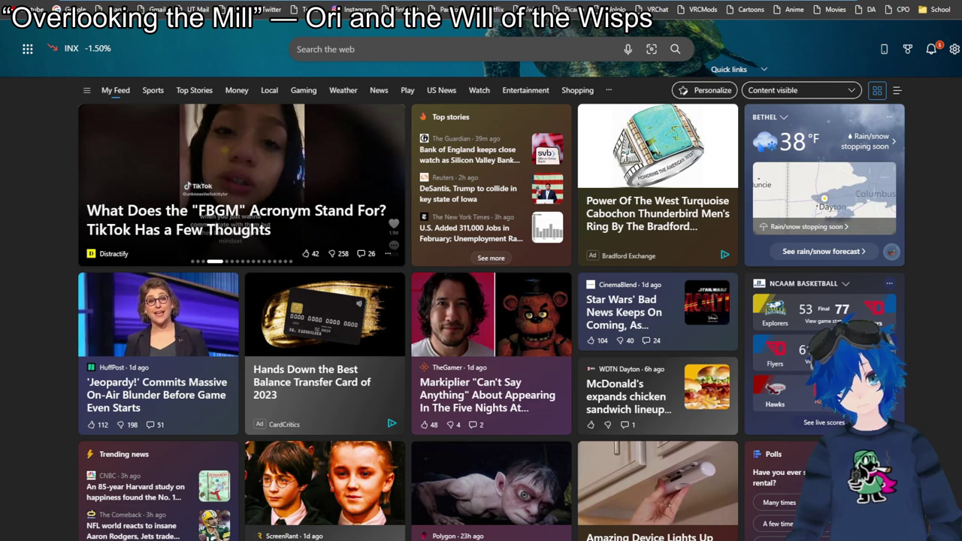
{"action": "type", "text": "nagito and"}
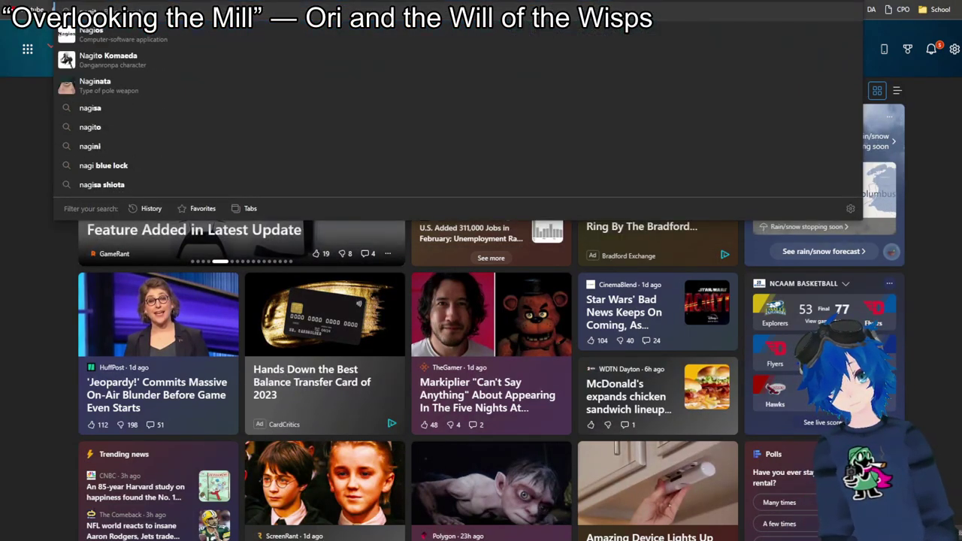
{"action": "type", "text": "nd hajime"}
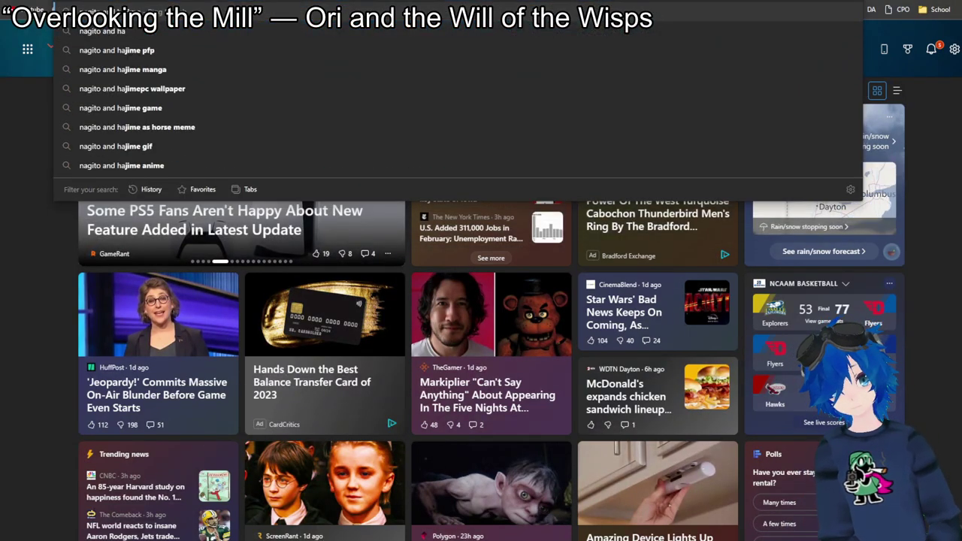
{"action": "key", "text": "Return"}
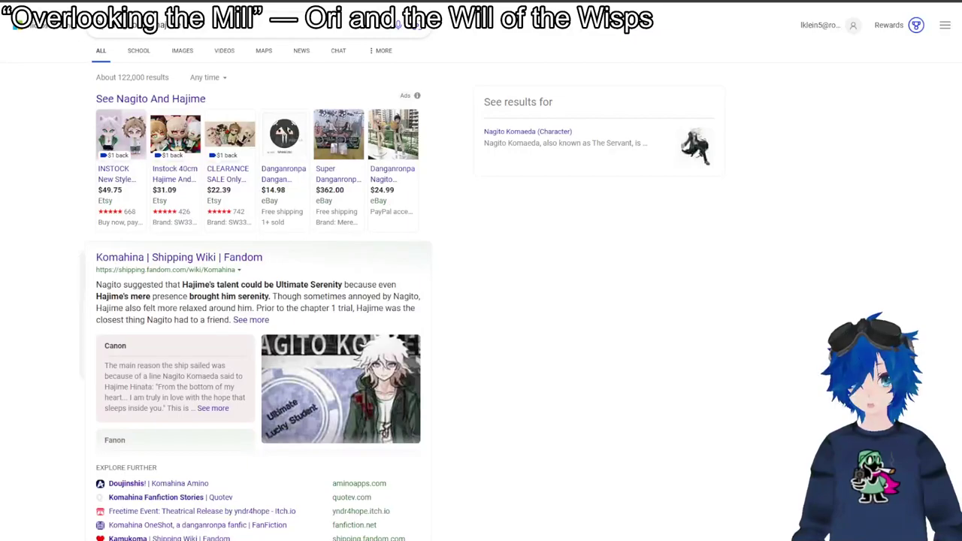
{"action": "left_click", "coordinate": [182, 51]}
{"action": "scroll", "coordinate": [481, 300], "scroll_direction": "down", "scroll_amount": 5}
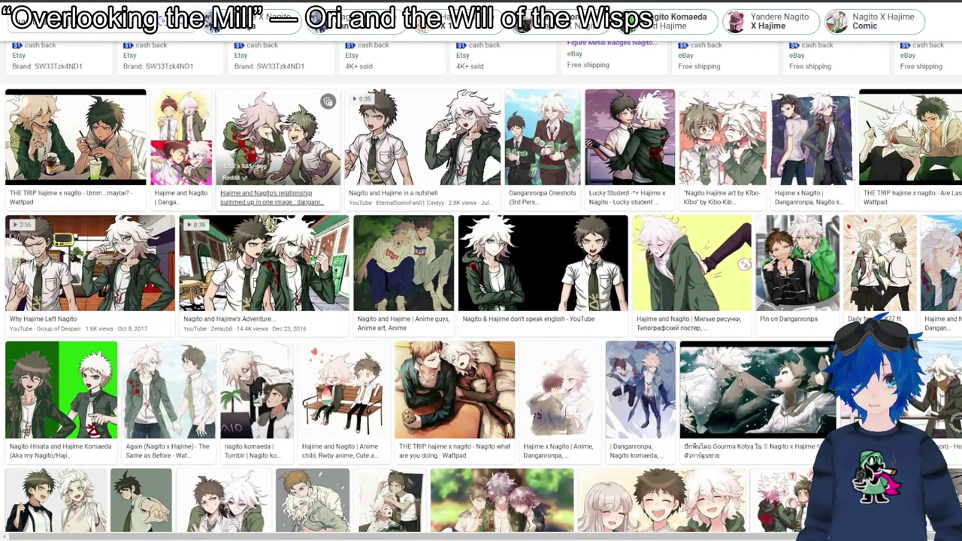
Open the image of the two characters sipping drinks to study it as a reference, and switch back to the drawing canvas.
{"action": "key", "text": "alt+Tab"}
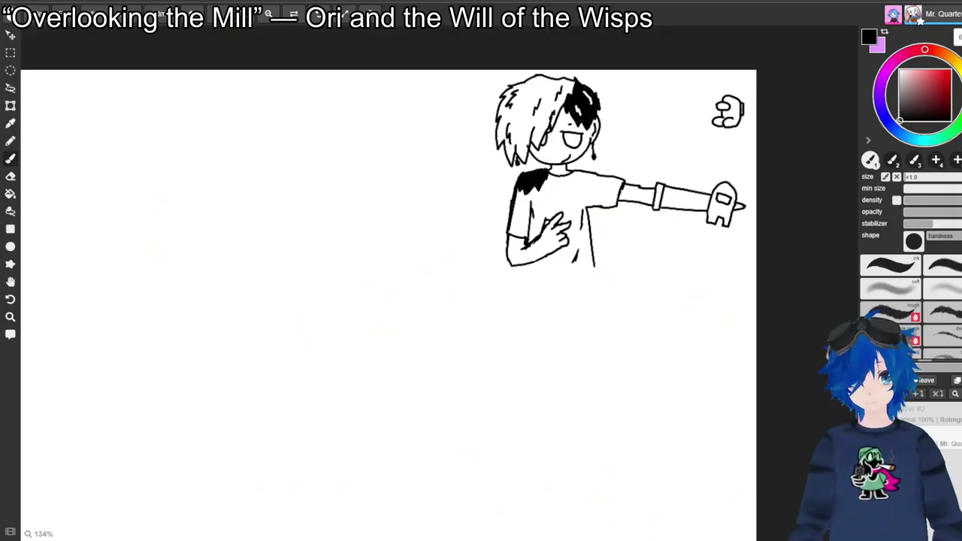
{"action": "key", "text": "alt+Tab"}
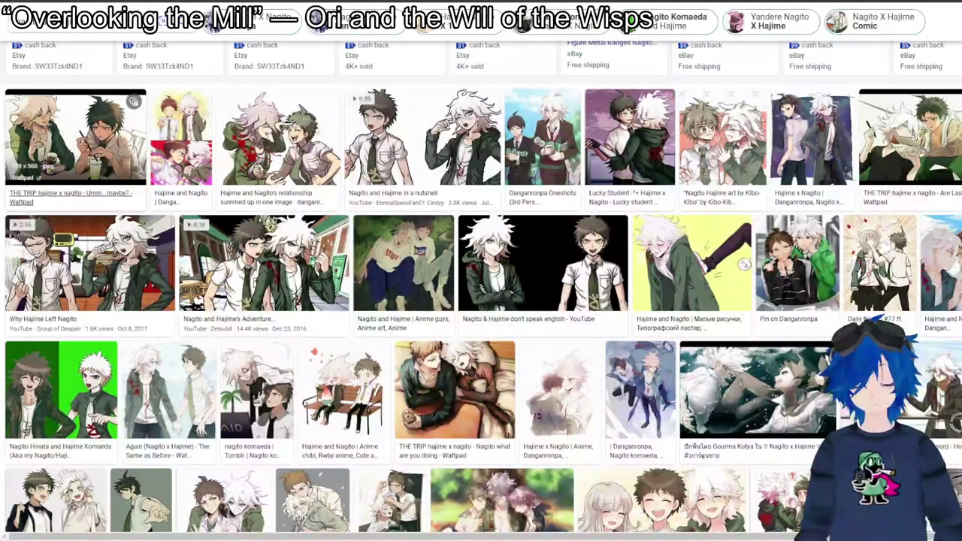
{"action": "left_click", "coordinate": [75, 135]}
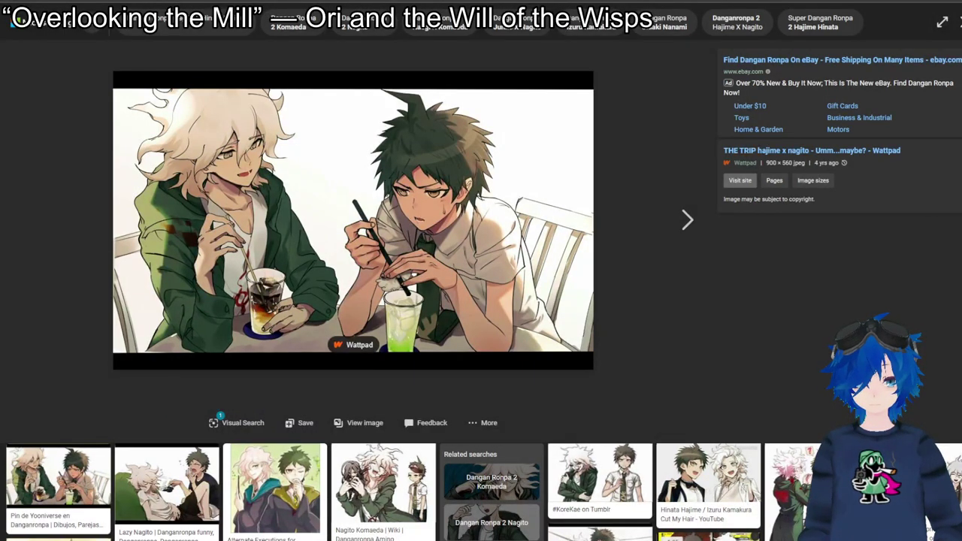
{"action": "key", "text": "alt+Tab"}
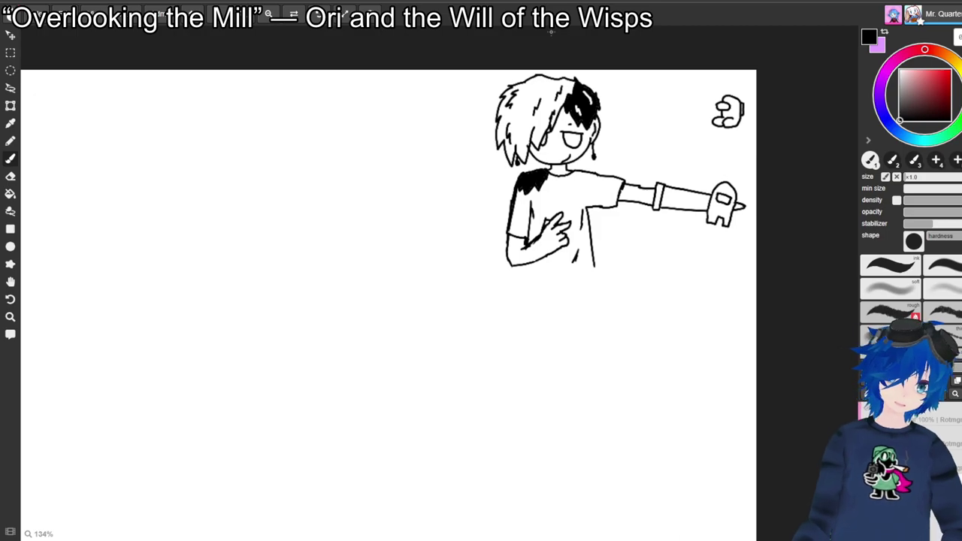
{"action": "key", "text": "space"}
{"action": "mouse_move", "coordinate": [376, 118]}
{"action": "left_mouse_down"}
{"action": "mouse_move", "coordinate": [461, 100]}
{"action": "mouse_move", "coordinate": [450, 115]}
{"action": "left_mouse_up"}
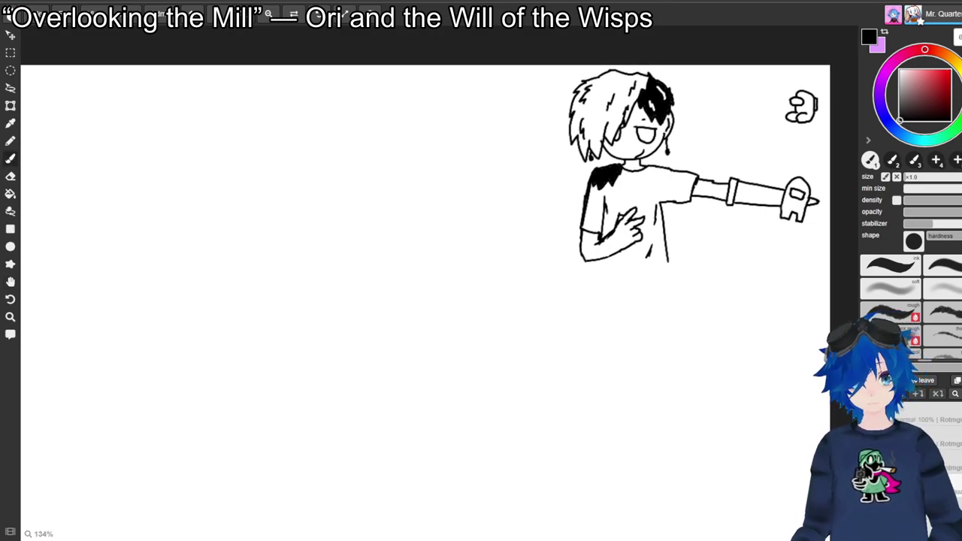
{"action": "scroll", "coordinate": [436, 301], "scroll_direction": "up", "scroll_amount": 1}
{"action": "key", "text": "space"}
{"action": "mouse_move", "coordinate": [436, 301]}
{"action": "left_mouse_down"}
{"action": "mouse_move", "coordinate": [400, 360]}
{"action": "mouse_move", "coordinate": [381, 342]}
{"action": "mouse_move", "coordinate": [388, 323]}
{"action": "mouse_move", "coordinate": [399, 328]}
{"action": "left_mouse_up"}
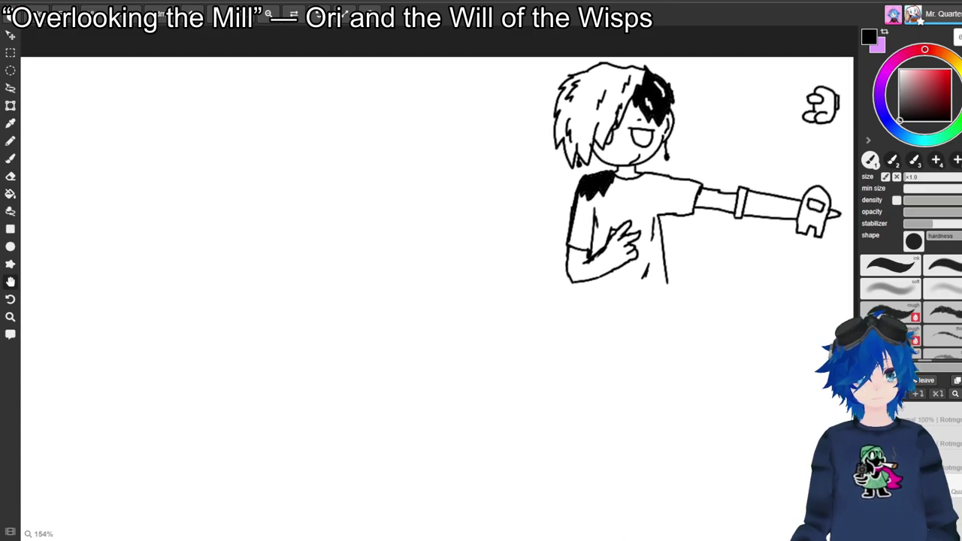
{"action": "mouse_move", "coordinate": [413, 131]}
{"action": "left_mouse_down"}
{"action": "mouse_move", "coordinate": [459, 138]}
{"action": "mouse_move", "coordinate": [418, 110]}
{"action": "mouse_move", "coordinate": [440, 139]}
{"action": "mouse_move", "coordinate": [432, 119]}
{"action": "mouse_move", "coordinate": [370, 157]}
{"action": "left_mouse_up"}
{"action": "key", "text": "ctrl+z"}
{"action": "key", "text": "ctrl+z"}
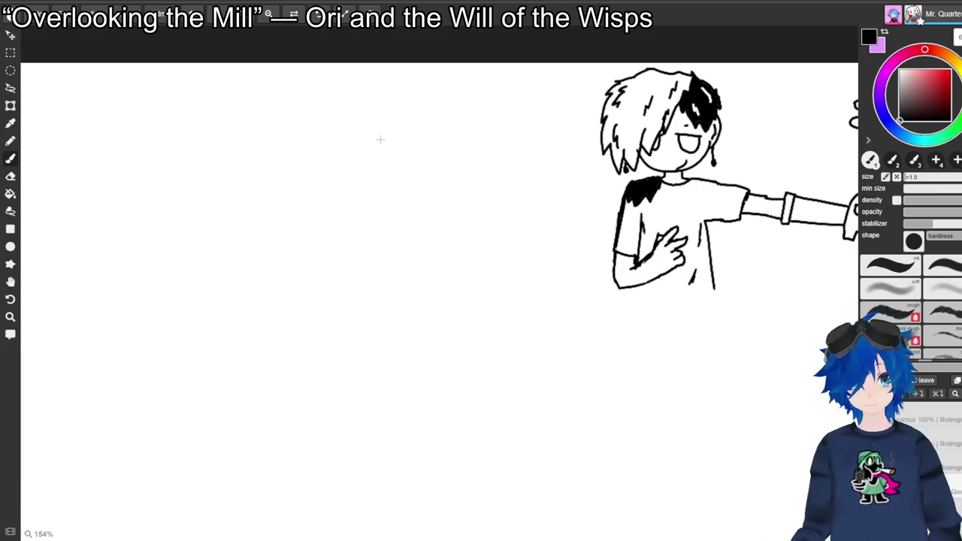
{"action": "mouse_move", "coordinate": [368, 123]}
{"action": "left_mouse_down"}
{"action": "mouse_move", "coordinate": [317, 151]}
{"action": "mouse_move", "coordinate": [387, 155]}
{"action": "mouse_move", "coordinate": [361, 131]}
{"action": "mouse_move", "coordinate": [368, 121]}
{"action": "mouse_move", "coordinate": [369, 182]}
{"action": "mouse_move", "coordinate": [346, 140]}
{"action": "mouse_move", "coordinate": [374, 207]}
{"action": "mouse_move", "coordinate": [376, 142]}
{"action": "mouse_move", "coordinate": [353, 134]}
{"action": "mouse_move", "coordinate": [362, 218]}
{"action": "mouse_move", "coordinate": [385, 143]}
{"action": "left_mouse_up"}
{"action": "key", "text": "ctrl+z"}
{"action": "key", "text": "ctrl+z"}
{"action": "key", "text": "ctrl+z"}
{"action": "key", "text": "ctrl+z"}
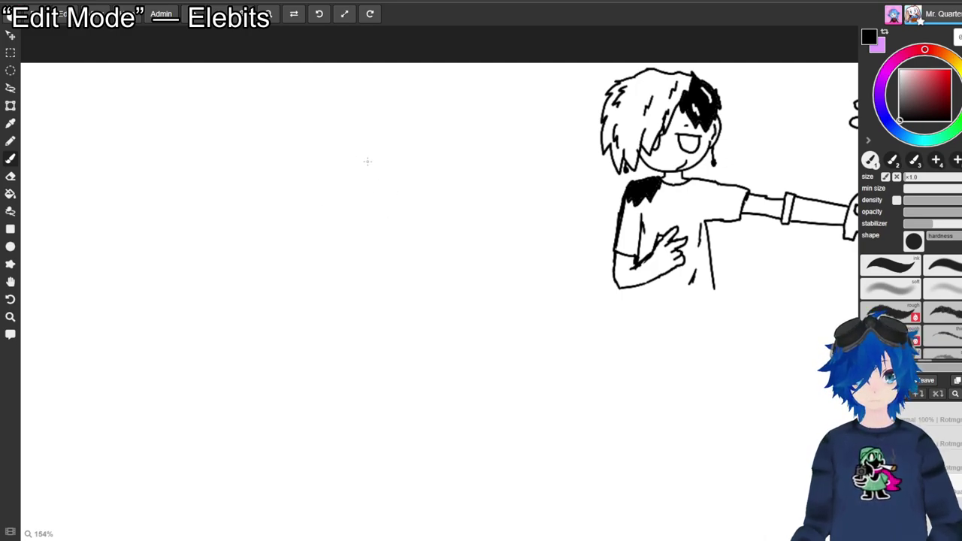
Draw a circle as the head guide for a second character on the empty canvas beside the finished one.
{"action": "mouse_move", "coordinate": [416, 199]}
{"action": "left_mouse_down"}
{"action": "mouse_move", "coordinate": [508, 184]}
{"action": "mouse_move", "coordinate": [464, 168]}
{"action": "left_mouse_up"}
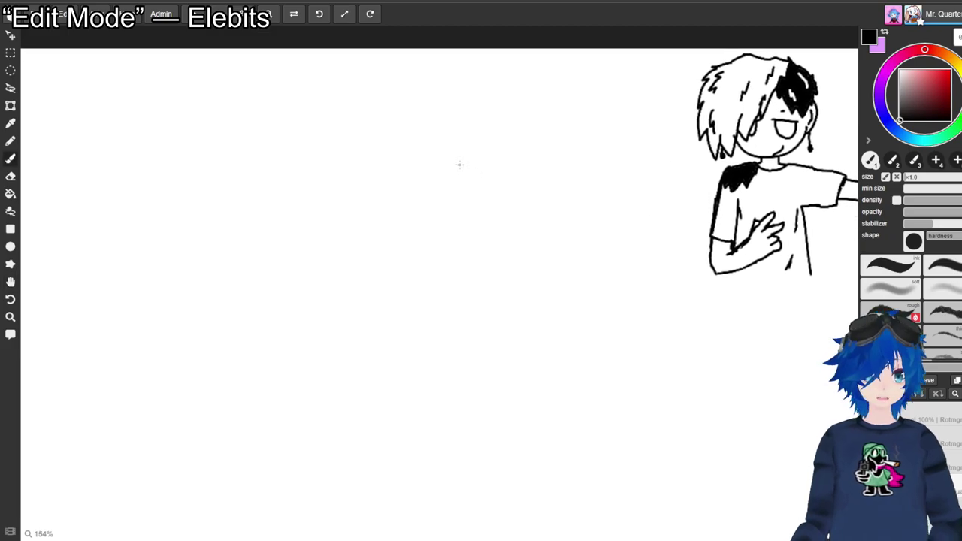
{"action": "mouse_move", "coordinate": [430, 132]}
{"action": "left_mouse_down"}
{"action": "mouse_move", "coordinate": [418, 195]}
{"action": "mouse_move", "coordinate": [433, 133]}
{"action": "mouse_move", "coordinate": [418, 121]}
{"action": "mouse_move", "coordinate": [423, 189]}
{"action": "mouse_move", "coordinate": [448, 136]}
{"action": "mouse_move", "coordinate": [426, 114]}
{"action": "mouse_move", "coordinate": [448, 186]}
{"action": "mouse_move", "coordinate": [457, 120]}
{"action": "left_mouse_up"}
{"action": "key", "text": "ctrl+z"}
{"action": "key", "text": "ctrl+z"}
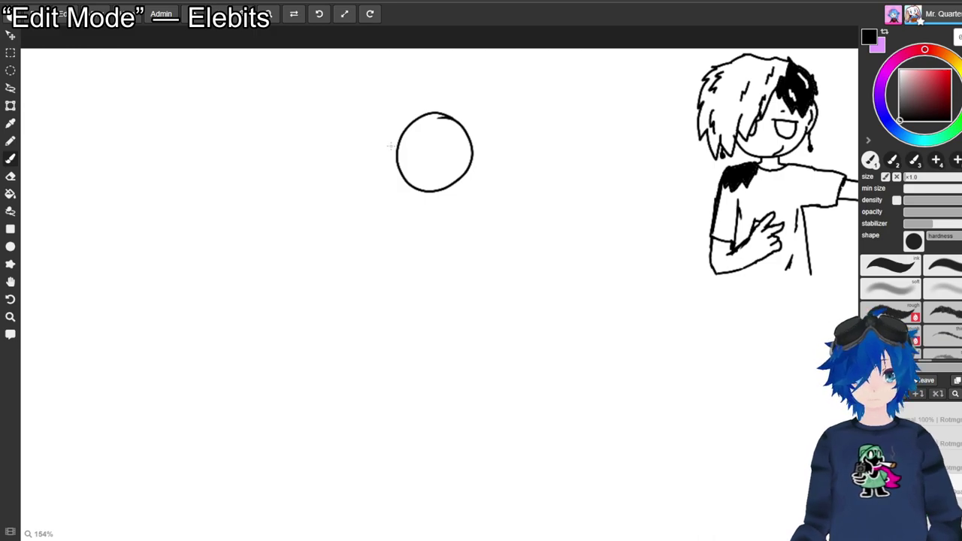
Add slanted cheek lines on both sides of the head circle and a small pointed chin beneath it.
{"action": "left_click_drag", "start_coordinate": [390, 138], "coordinate": [398, 167]}
{"action": "key", "text": "ctrl+z"}
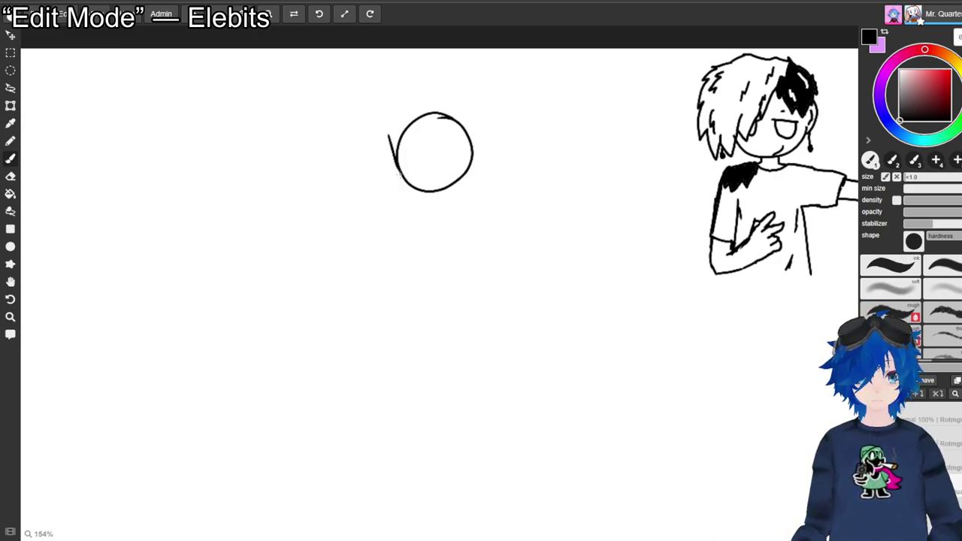
{"action": "left_click_drag", "start_coordinate": [484, 137], "coordinate": [470, 168]}
{"action": "key", "text": "ctrl+z"}
{"action": "key", "text": "ctrl+z"}
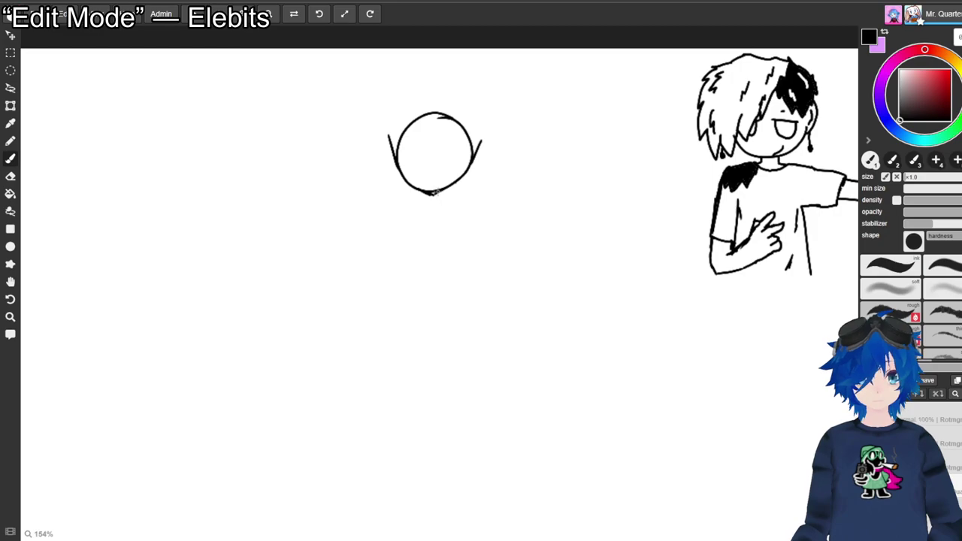
Erase the circle's upper arc so that only the cheek lines and pointed jaw outline remain, and switch back to the brush.
{"action": "key", "text": "e"}
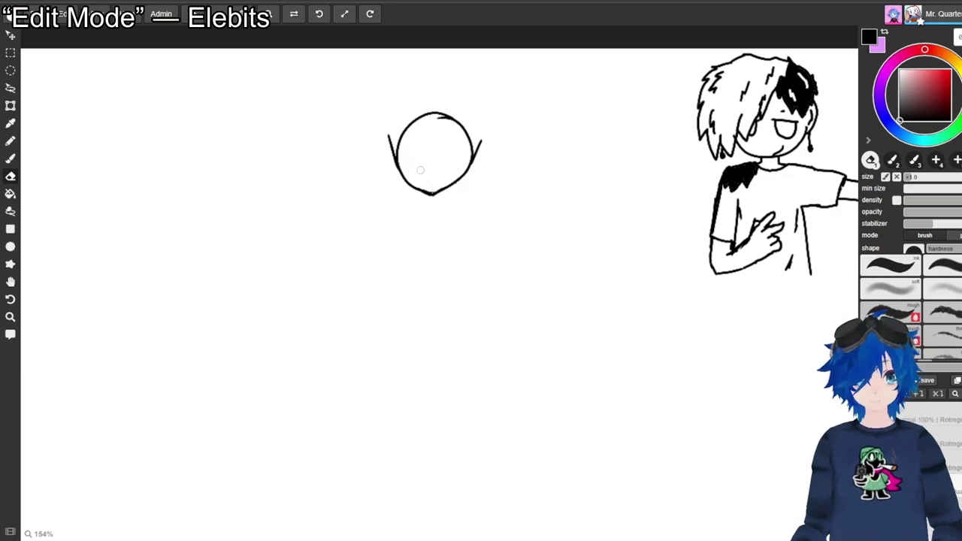
{"action": "mouse_move", "coordinate": [398, 149]}
{"action": "left_mouse_down"}
{"action": "mouse_move", "coordinate": [407, 127]}
{"action": "mouse_move", "coordinate": [447, 113]}
{"action": "mouse_move", "coordinate": [468, 157]}
{"action": "left_mouse_up"}
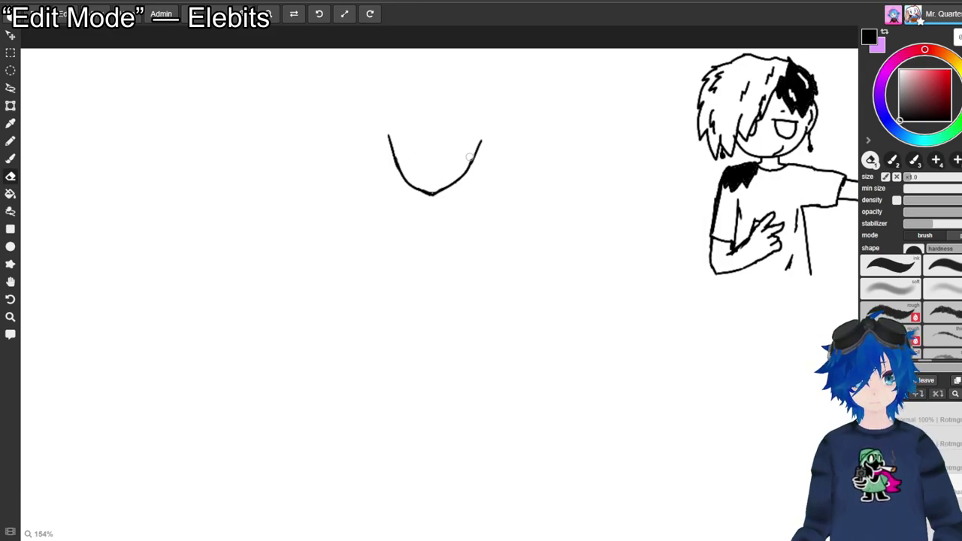
{"action": "key", "text": "b"}
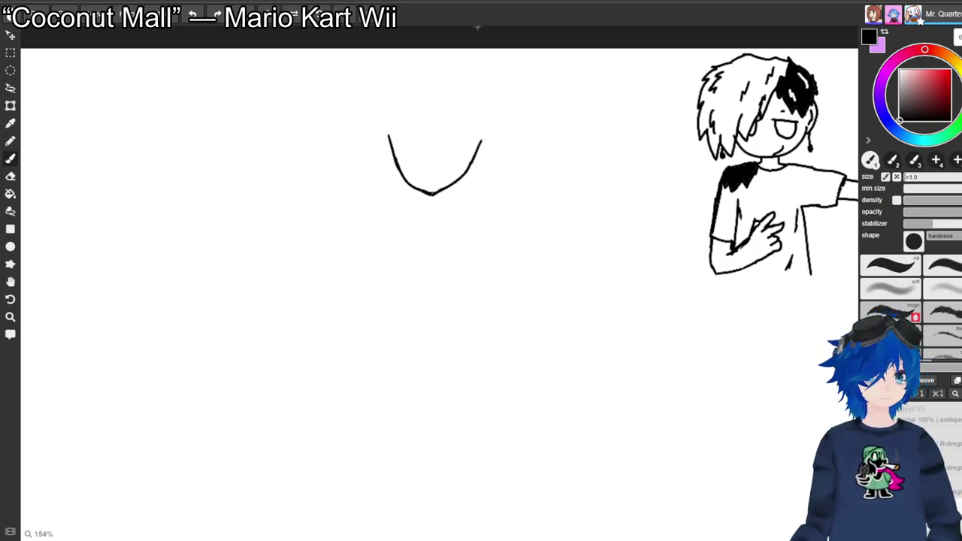
{"action": "key", "text": "ctrl+t"}
{"action": "key", "text": "ctrl+w"}
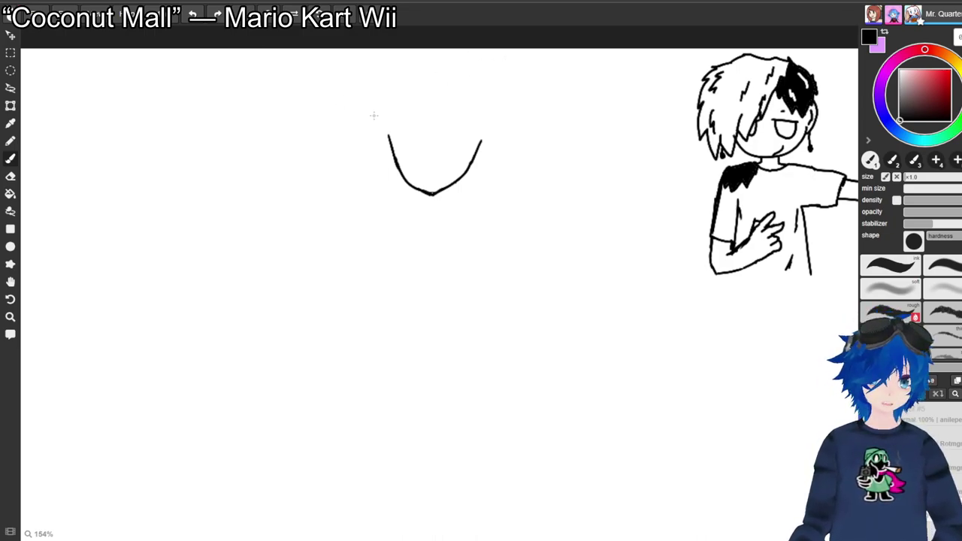
Examine the rest of the canvas, including the collaborator's bear head in the lower corner, and return to the jaw outline.
{"action": "key", "text": "minus"}
{"action": "key", "text": "minus"}
{"action": "key", "text": "minus"}
{"action": "key", "text": "minus"}
{"action": "key", "text": "minus"}
{"action": "key", "text": "minus"}
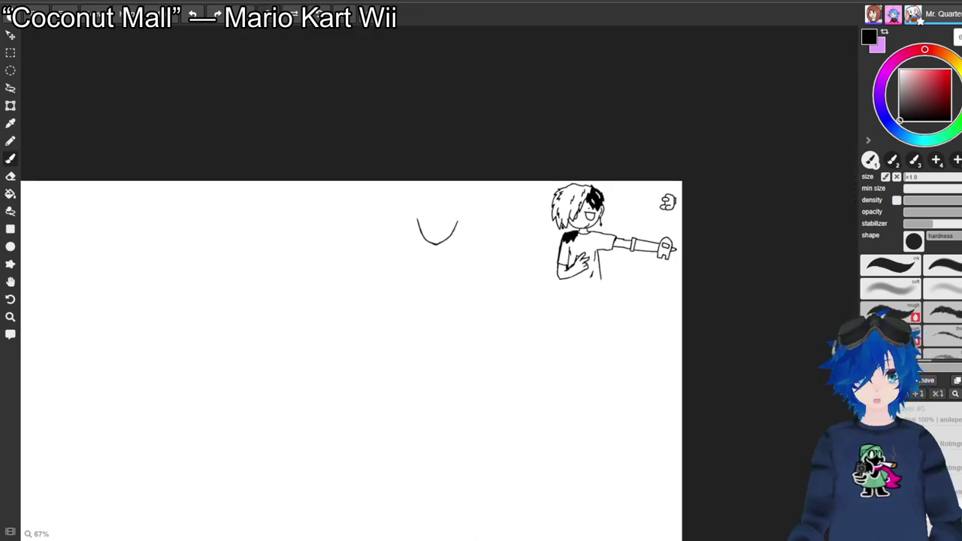
{"action": "key", "text": "space"}
{"action": "left_click_drag", "start_coordinate": [432, 193], "coordinate": [496, 164]}
{"action": "mouse_move", "coordinate": [264, 454]}
{"action": "left_mouse_down"}
{"action": "mouse_move", "coordinate": [602, 336]}
{"action": "mouse_move", "coordinate": [669, 223]}
{"action": "left_mouse_up"}
{"action": "left_click_drag", "start_coordinate": [373, 317], "coordinate": [362, 316]}
{"action": "mouse_move", "coordinate": [526, 301]}
{"action": "left_mouse_down"}
{"action": "mouse_move", "coordinate": [302, 346]}
{"action": "mouse_move", "coordinate": [221, 349]}
{"action": "mouse_move", "coordinate": [197, 335]}
{"action": "left_mouse_up"}
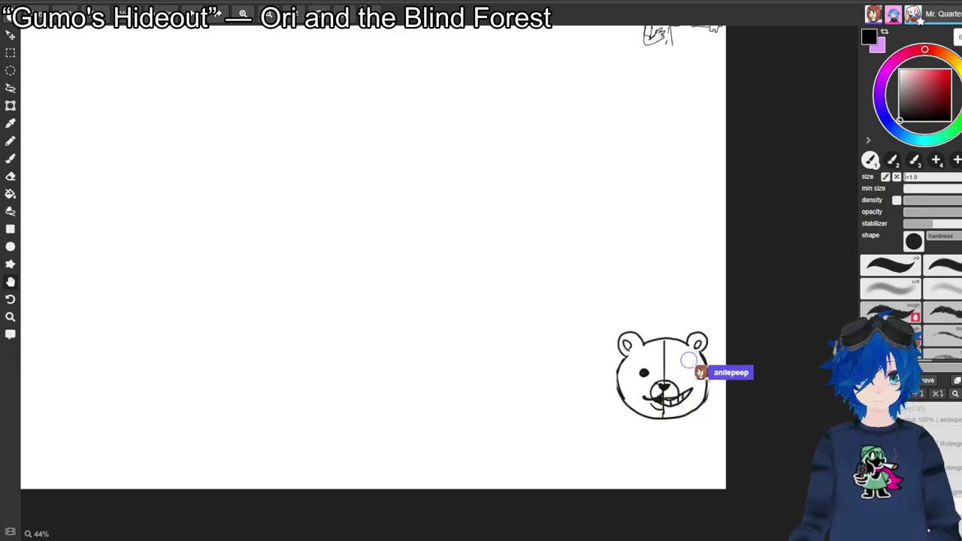
{"action": "mouse_move", "coordinate": [451, 301]}
{"action": "left_mouse_down"}
{"action": "mouse_move", "coordinate": [407, 290]}
{"action": "mouse_move", "coordinate": [374, 325]}
{"action": "mouse_move", "coordinate": [386, 383]}
{"action": "mouse_move", "coordinate": [464, 317]}
{"action": "mouse_move", "coordinate": [608, 243]}
{"action": "mouse_move", "coordinate": [731, 210]}
{"action": "mouse_move", "coordinate": [527, 304]}
{"action": "mouse_move", "coordinate": [407, 318]}
{"action": "mouse_move", "coordinate": [353, 313]}
{"action": "mouse_move", "coordinate": [271, 356]}
{"action": "mouse_move", "coordinate": [257, 388]}
{"action": "left_mouse_up"}
{"action": "left_click", "coordinate": [243, 14]}
{"action": "left_click", "coordinate": [243, 14]}
{"action": "left_click", "coordinate": [242, 14]}
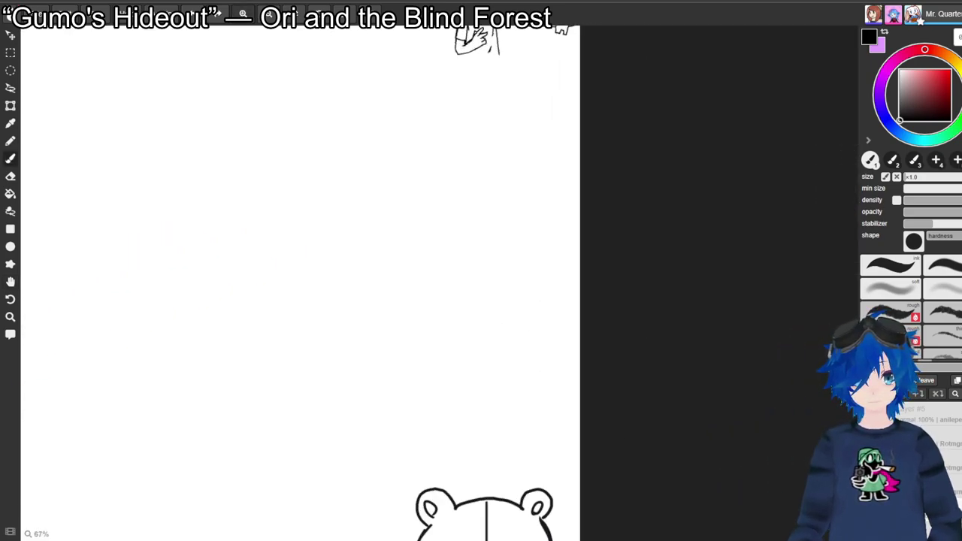
{"action": "left_click", "coordinate": [243, 14]}
{"action": "left_click", "coordinate": [243, 14]}
{"action": "left_click", "coordinate": [243, 14]}
{"action": "left_click_drag", "start_coordinate": [315, 113], "coordinate": [500, 436]}
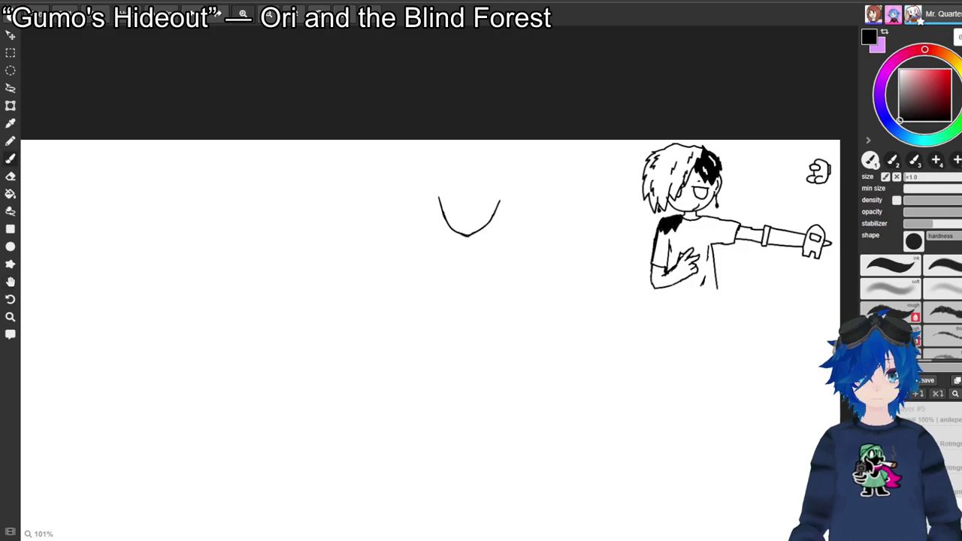
{"action": "scroll", "coordinate": [430, 203], "scroll_direction": "up", "scroll_amount": 3}
{"action": "left_click_drag", "start_coordinate": [430, 203], "coordinate": [414, 209]}
{"action": "key", "text": "b"}
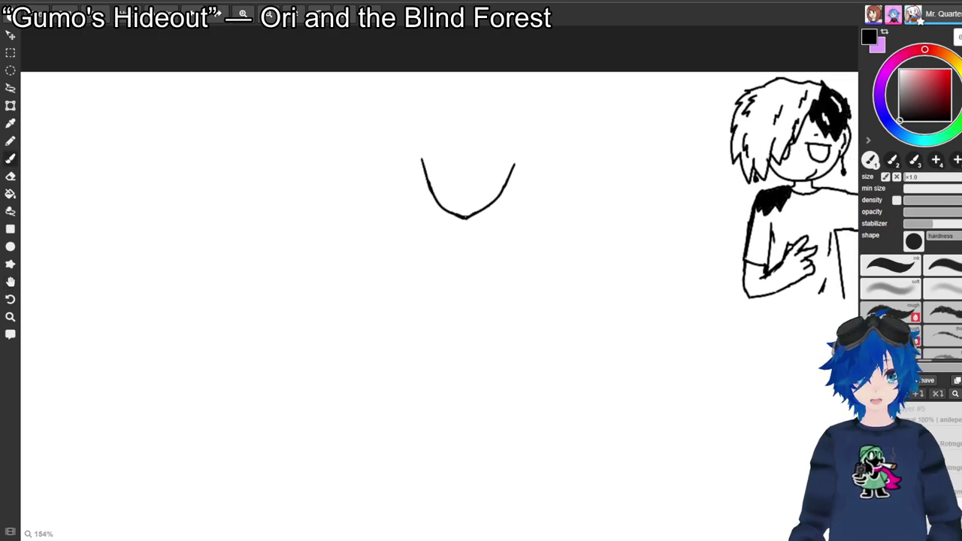
Lasso the jaw outline, move it down and slightly left on the canvas, and clear the selection.
{"action": "left_click", "coordinate": [268, 13]}
{"action": "left_click", "coordinate": [10, 88]}
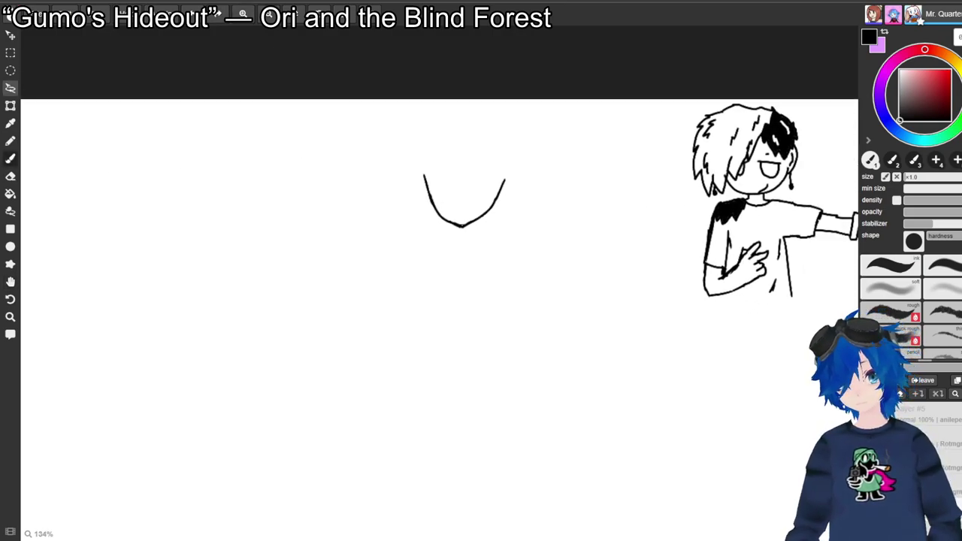
{"action": "mouse_move", "coordinate": [410, 145]}
{"action": "left_mouse_down"}
{"action": "mouse_move", "coordinate": [414, 286]}
{"action": "mouse_move", "coordinate": [550, 221]}
{"action": "mouse_move", "coordinate": [488, 126]}
{"action": "mouse_move", "coordinate": [421, 141]}
{"action": "left_mouse_up"}
{"action": "left_click", "coordinate": [11, 35]}
{"action": "mouse_move", "coordinate": [451, 210]}
{"action": "left_mouse_down"}
{"action": "mouse_move", "coordinate": [412, 319]}
{"action": "mouse_move", "coordinate": [415, 307]}
{"action": "left_mouse_up"}
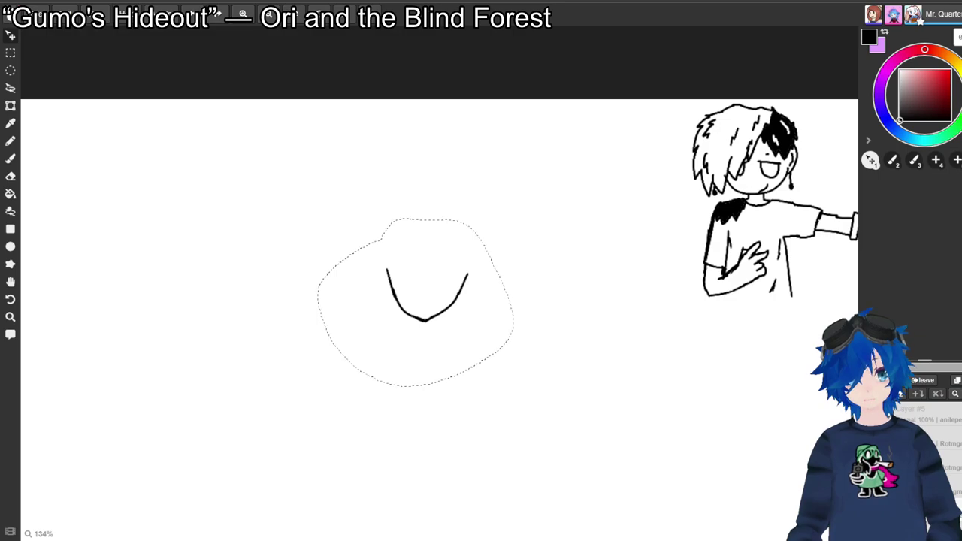
{"action": "key", "text": "i"}
{"action": "left_click", "coordinate": [10, 88]}
{"action": "key", "text": "ctrl+d"}
Try several short nose strokes in the middle of the face and undo them.
{"action": "key", "text": "space"}
{"action": "mouse_move", "coordinate": [414, 432]}
{"action": "left_mouse_down"}
{"action": "mouse_move", "coordinate": [426, 292]}
{"action": "mouse_move", "coordinate": [438, 327]}
{"action": "left_mouse_up"}
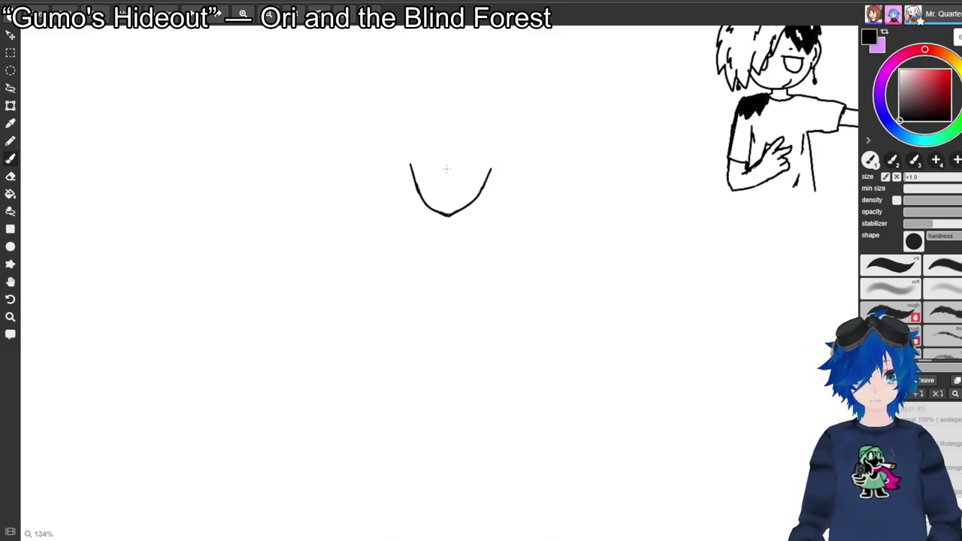
{"action": "left_click_drag", "start_coordinate": [447, 174], "coordinate": [448, 181]}
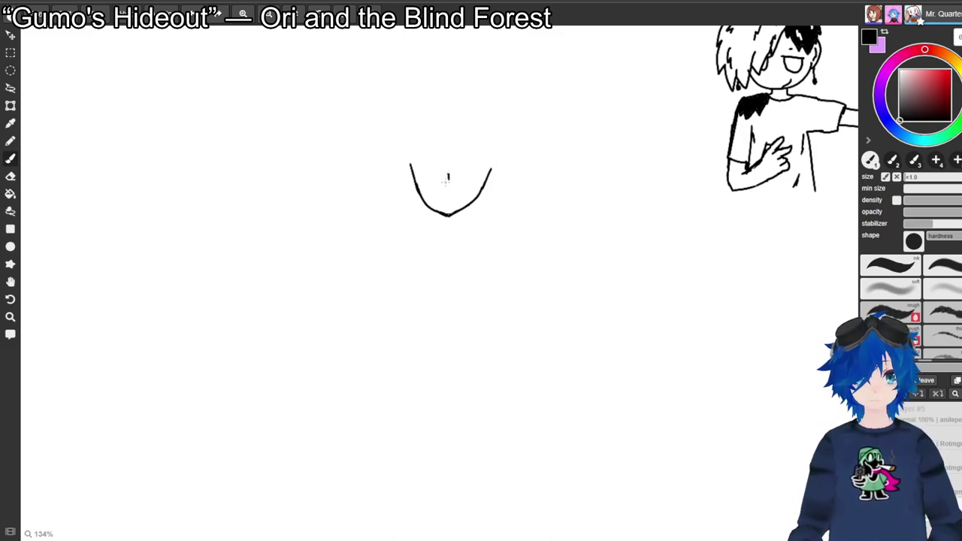
{"action": "key", "text": "ctrl+z"}
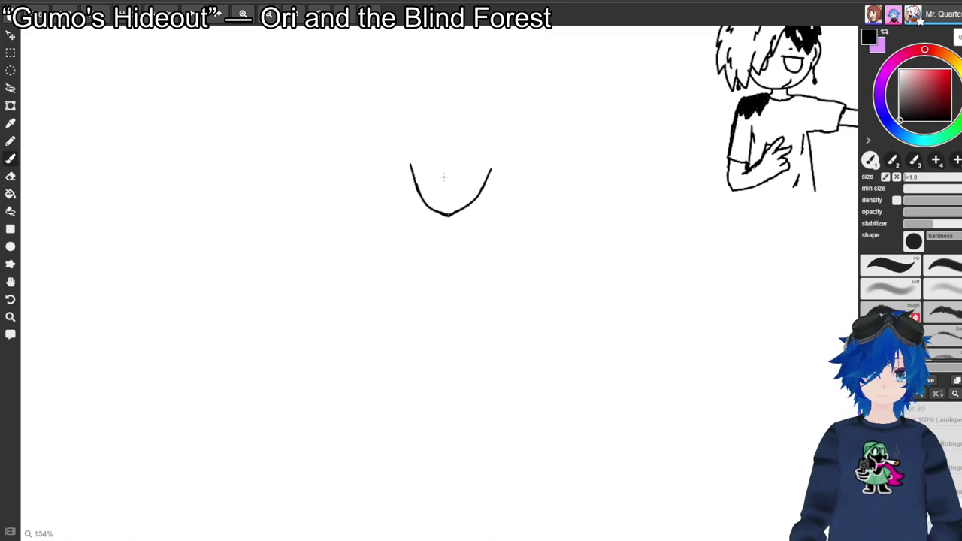
{"action": "left_click_drag", "start_coordinate": [446, 174], "coordinate": [449, 180]}
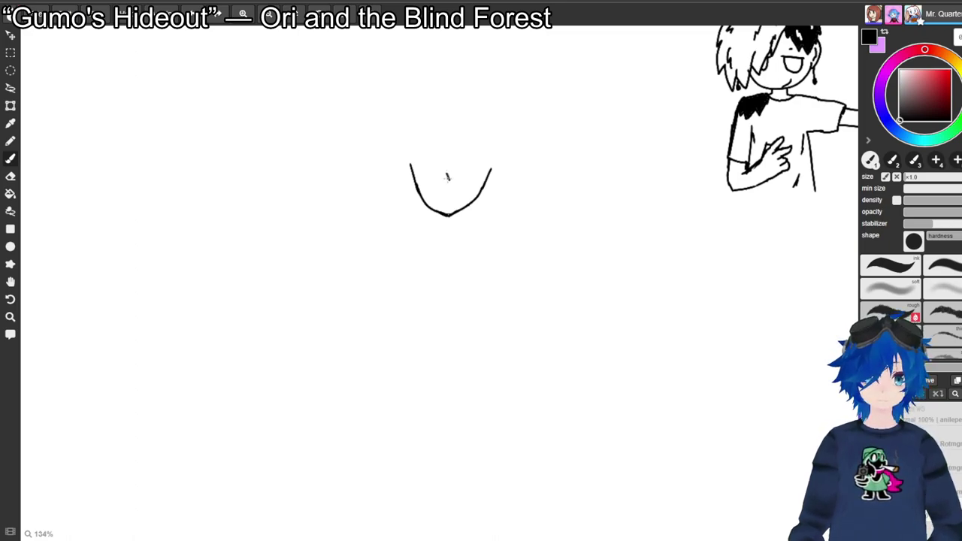
{"action": "key", "text": "ctrl+z"}
{"action": "left_click_drag", "start_coordinate": [452, 171], "coordinate": [451, 190]}
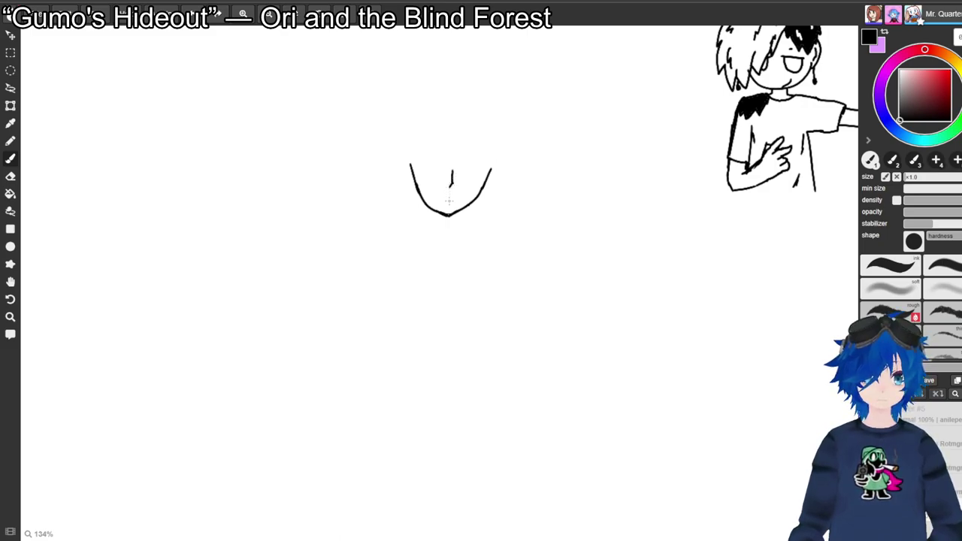
{"action": "key", "text": "ctrl+z"}
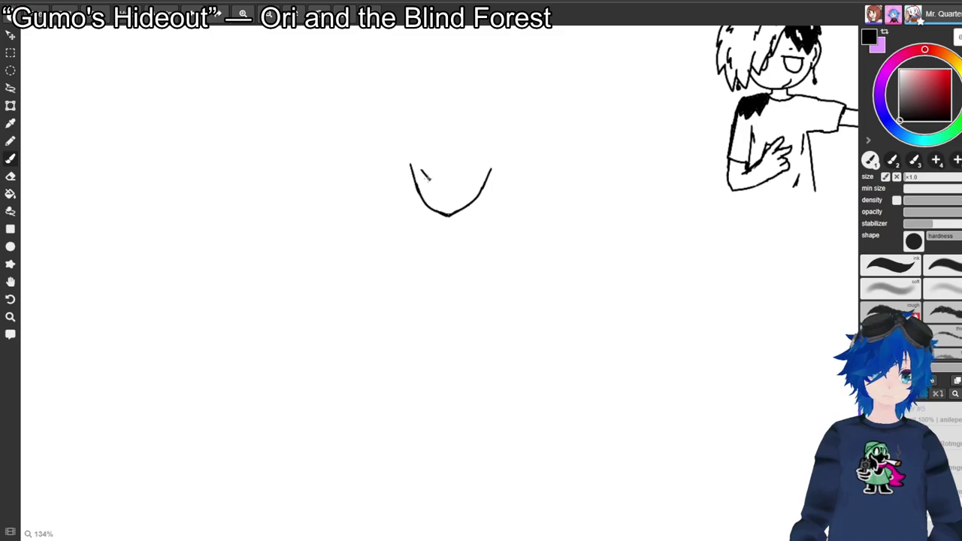
Try drawing the left eye with an angled lid, iris and lashes inside the face, and undo all of its strokes.
{"action": "left_click_drag", "start_coordinate": [422, 173], "coordinate": [440, 170]}
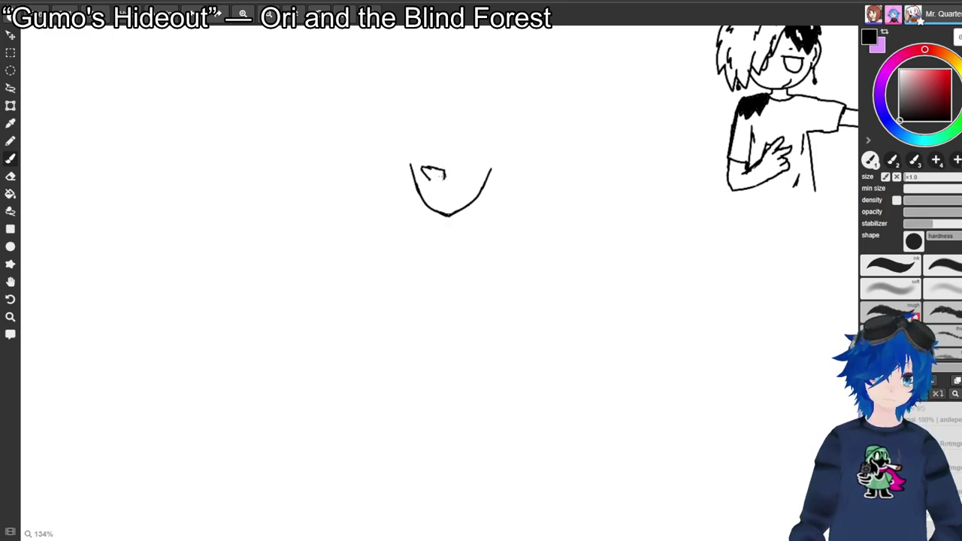
{"action": "left_click", "coordinate": [243, 14]}
{"action": "left_click", "coordinate": [243, 13]}
{"action": "left_click", "coordinate": [243, 14]}
{"action": "left_click_drag", "start_coordinate": [385, 99], "coordinate": [400, 171]}
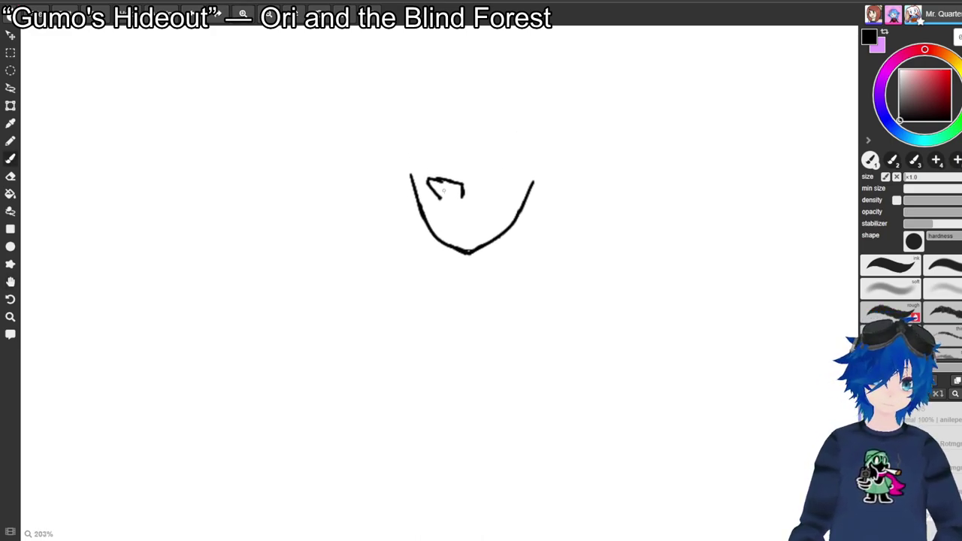
{"action": "mouse_move", "coordinate": [433, 181]}
{"action": "left_mouse_down"}
{"action": "mouse_move", "coordinate": [452, 197]}
{"action": "mouse_move", "coordinate": [461, 183]}
{"action": "left_mouse_up"}
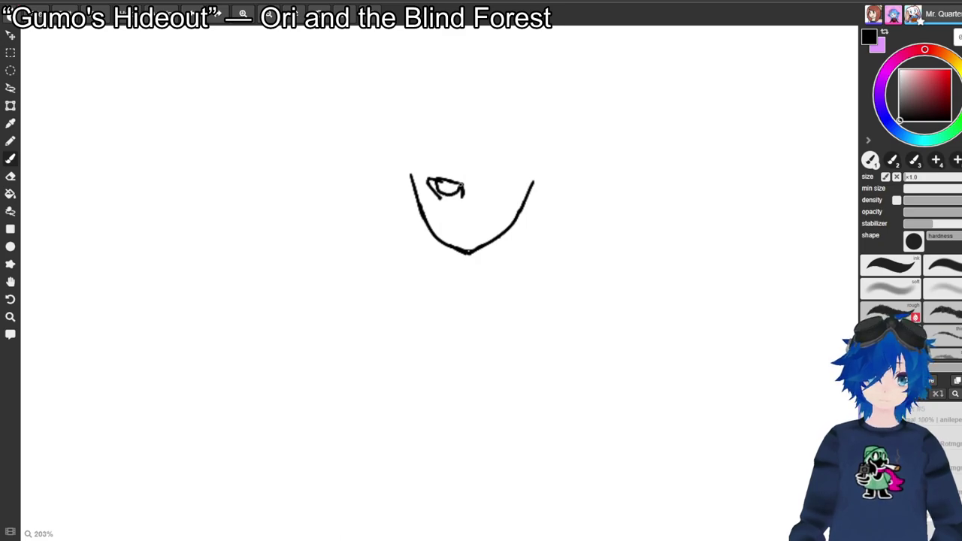
{"action": "key", "text": "ctrl+z"}
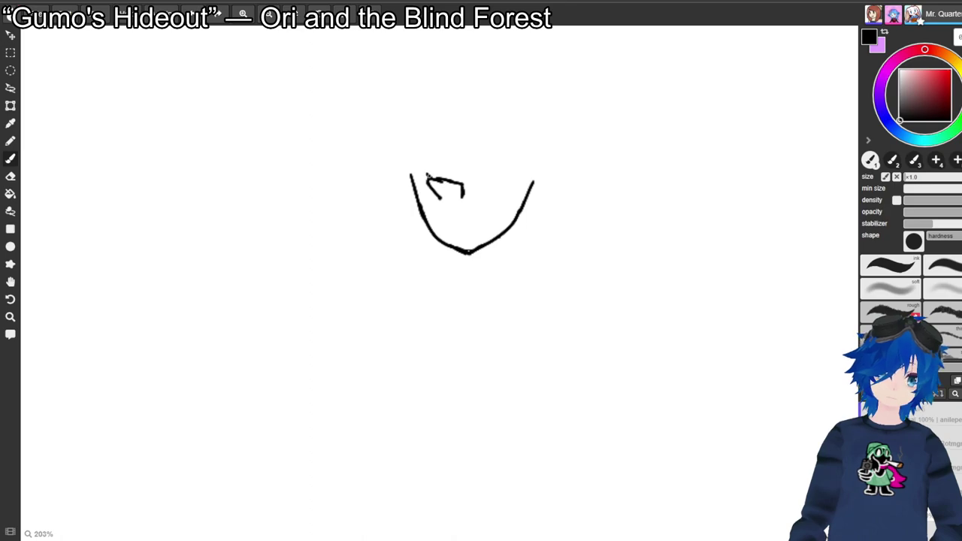
{"action": "mouse_move", "coordinate": [427, 176]}
{"action": "left_mouse_down"}
{"action": "mouse_move", "coordinate": [426, 167]}
{"action": "mouse_move", "coordinate": [426, 181]}
{"action": "left_mouse_up"}
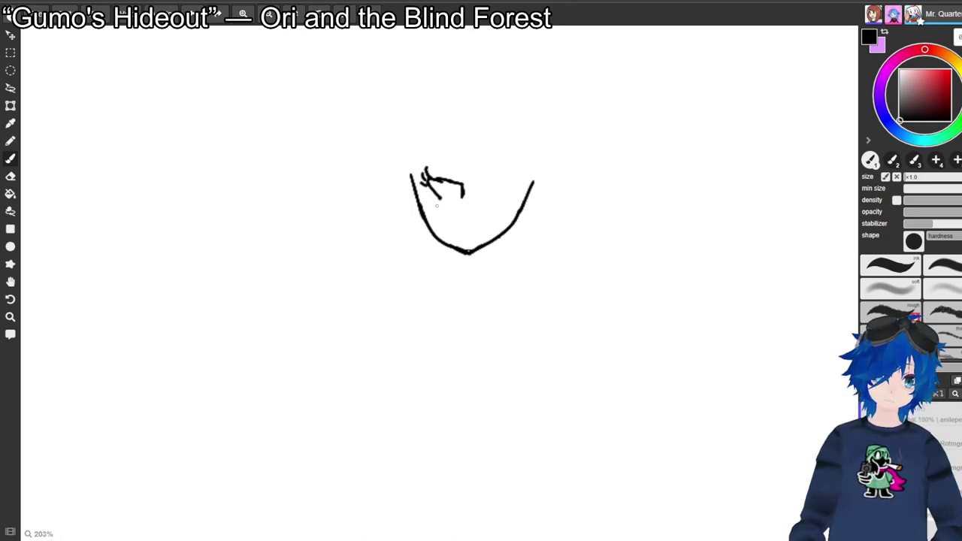
{"action": "key", "text": "ctrl+z"}
{"action": "key", "text": "ctrl+z"}
{"action": "key", "text": "ctrl+z"}
{"action": "key", "text": "ctrl+z"}
{"action": "key", "text": "ctrl+z"}
{"action": "key", "text": "ctrl+z"}
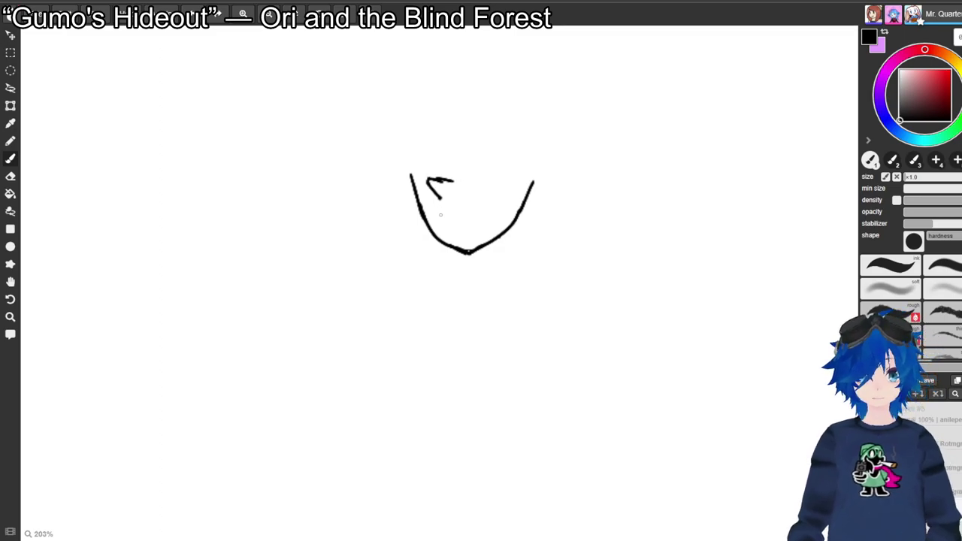
{"action": "key", "text": "ctrl+z"}
{"action": "key", "text": "ctrl+z"}
{"action": "key", "text": "ctrl+z"}
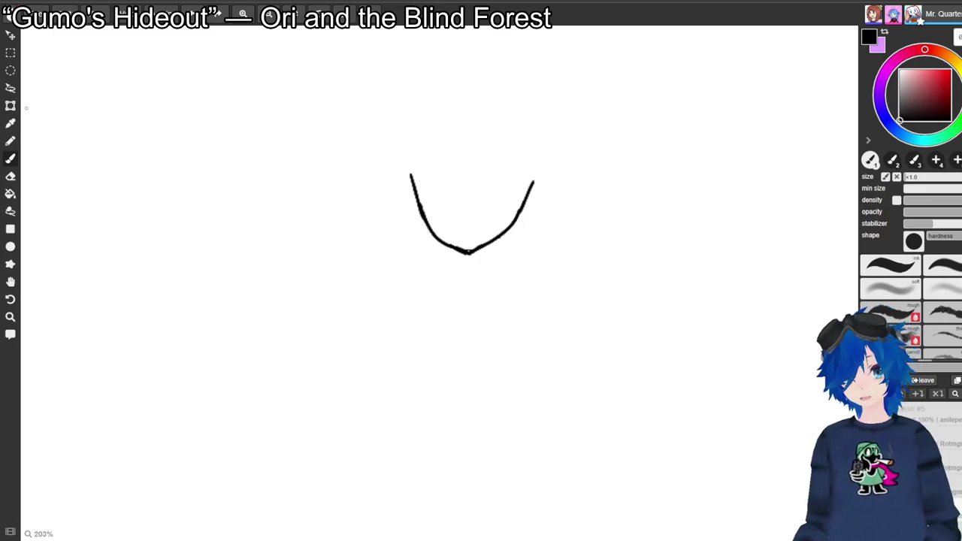
Lasso the jaw outline and scale it up proportionally to about 1.4 times its size.
{"action": "left_click", "coordinate": [10, 88]}
{"action": "mouse_move", "coordinate": [382, 154]}
{"action": "left_mouse_down"}
{"action": "mouse_move", "coordinate": [464, 135]}
{"action": "mouse_move", "coordinate": [571, 181]}
{"action": "mouse_move", "coordinate": [546, 248]}
{"action": "mouse_move", "coordinate": [435, 286]}
{"action": "mouse_move", "coordinate": [387, 226]}
{"action": "mouse_move", "coordinate": [376, 173]}
{"action": "mouse_move", "coordinate": [387, 149]}
{"action": "left_mouse_up"}
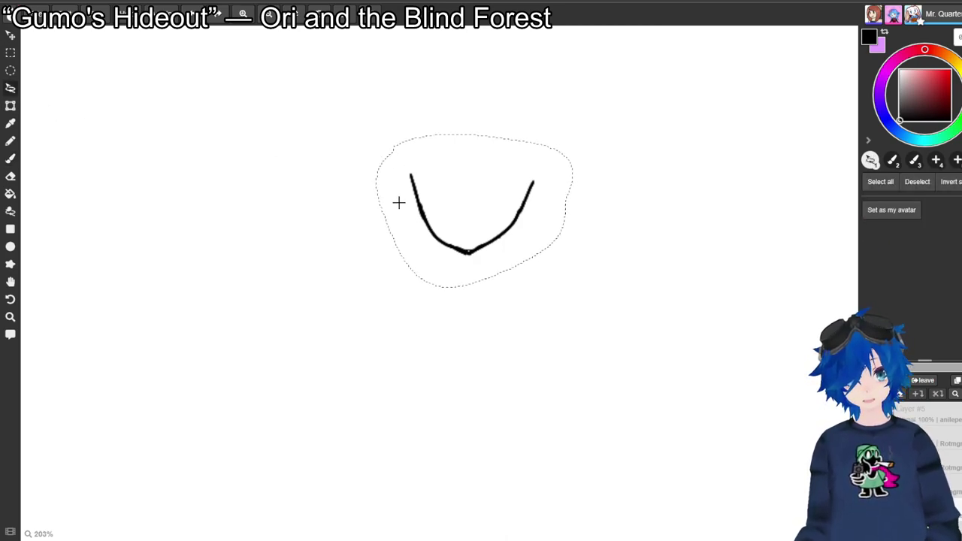
{"action": "key", "text": "ctrl+t"}
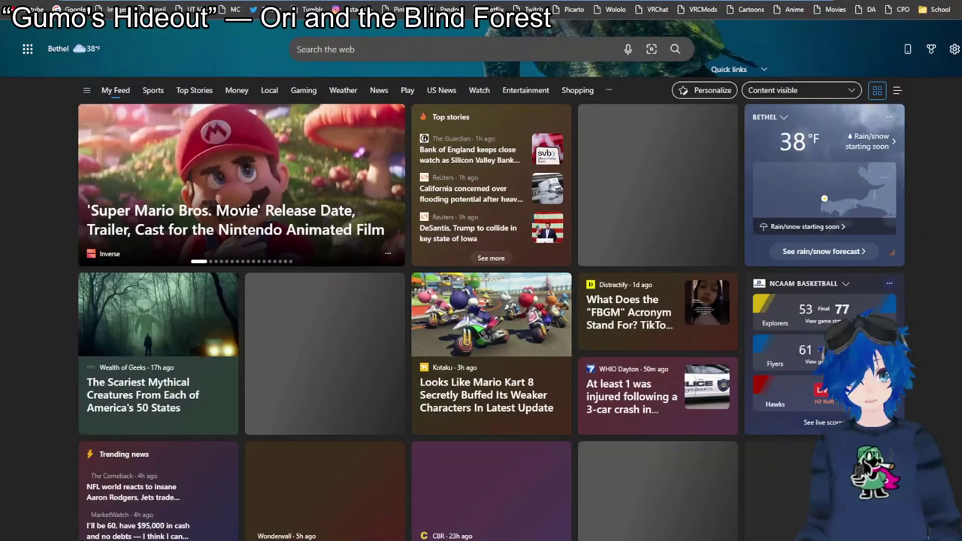
{"action": "key", "text": "ctrl+w"}
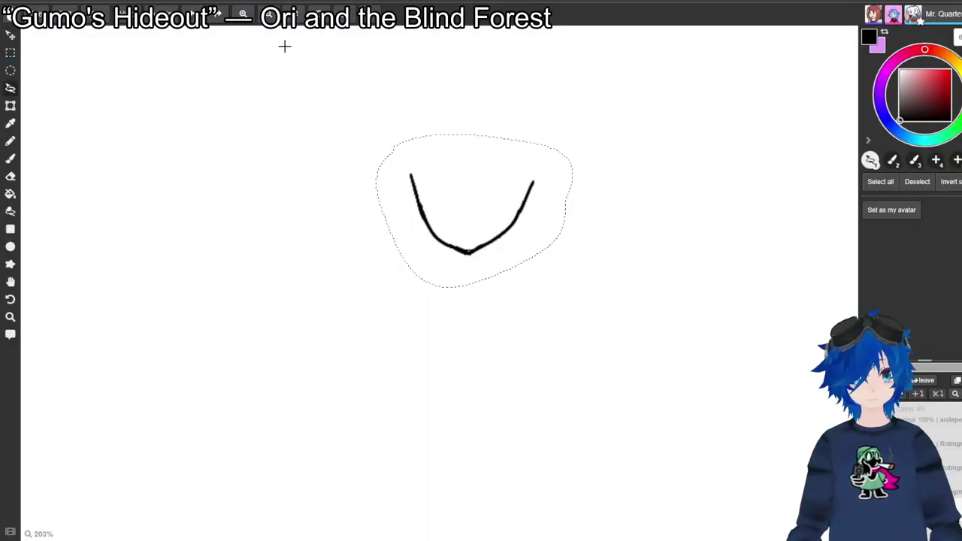
{"action": "key", "text": "ctrl+t"}
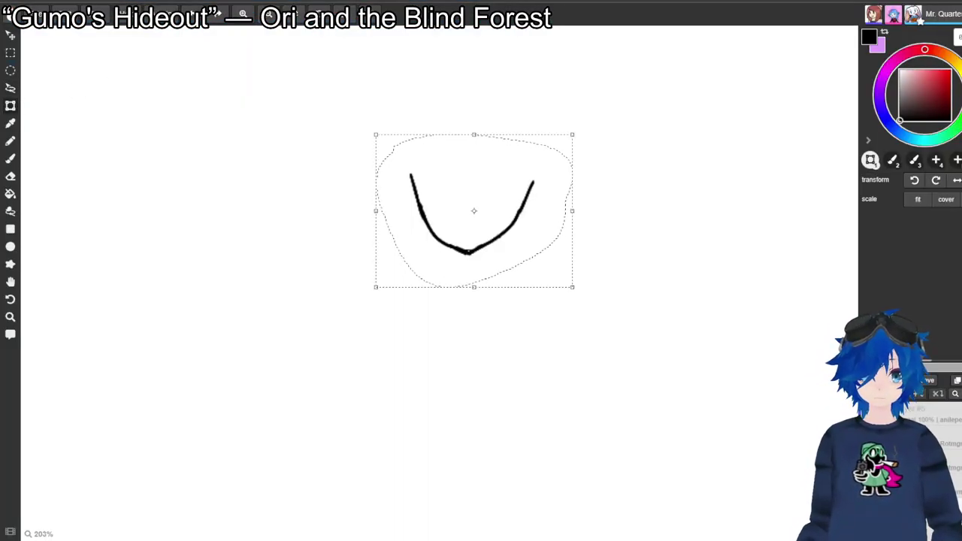
{"action": "mouse_move", "coordinate": [573, 134]}
{"action": "left_mouse_down"}
{"action": "mouse_move", "coordinate": [661, 86]}
{"action": "mouse_move", "coordinate": [654, 70]}
{"action": "left_mouse_up"}
{"action": "scroll", "coordinate": [601, 101], "scroll_direction": "down", "scroll_amount": 2}
{"action": "scroll", "coordinate": [642, 118], "scroll_direction": "down", "scroll_amount": 1}
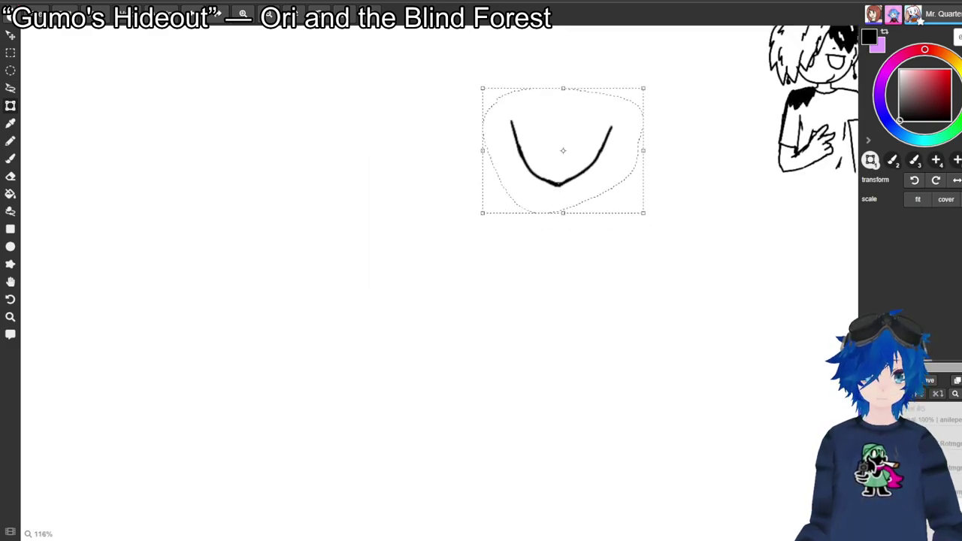
Reposition the enlarged jaw outline slightly lower beside the finished character and clear the selection.
{"action": "key", "text": "space"}
{"action": "mouse_move", "coordinate": [583, 203]}
{"action": "left_mouse_down"}
{"action": "mouse_move", "coordinate": [362, 371]}
{"action": "mouse_move", "coordinate": [372, 337]}
{"action": "left_mouse_up"}
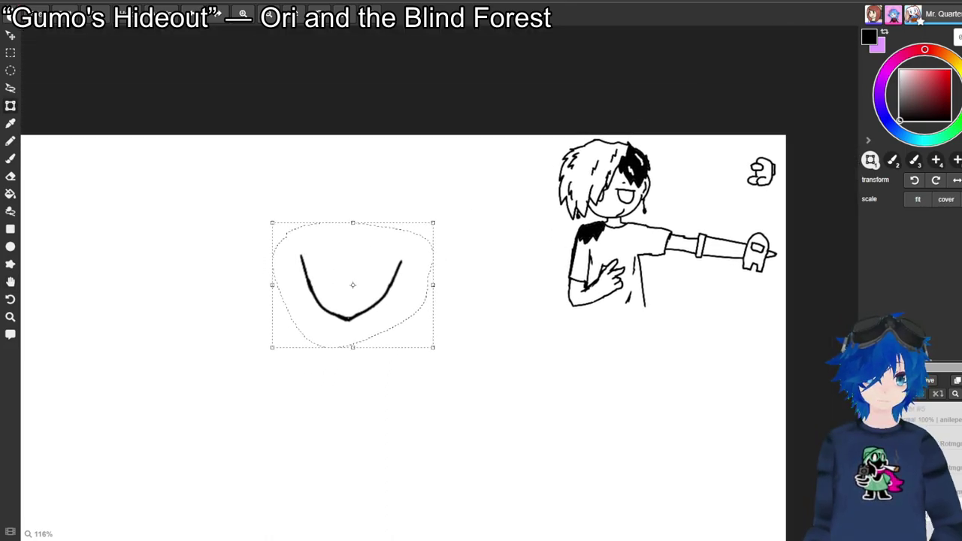
{"action": "mouse_move", "coordinate": [352, 285]}
{"action": "left_mouse_down"}
{"action": "mouse_move", "coordinate": [330, 351]}
{"action": "mouse_move", "coordinate": [377, 271]}
{"action": "mouse_move", "coordinate": [403, 261]}
{"action": "mouse_move", "coordinate": [407, 269]}
{"action": "left_mouse_up"}
{"action": "key", "text": "space"}
{"action": "key", "text": "ctrl+t"}
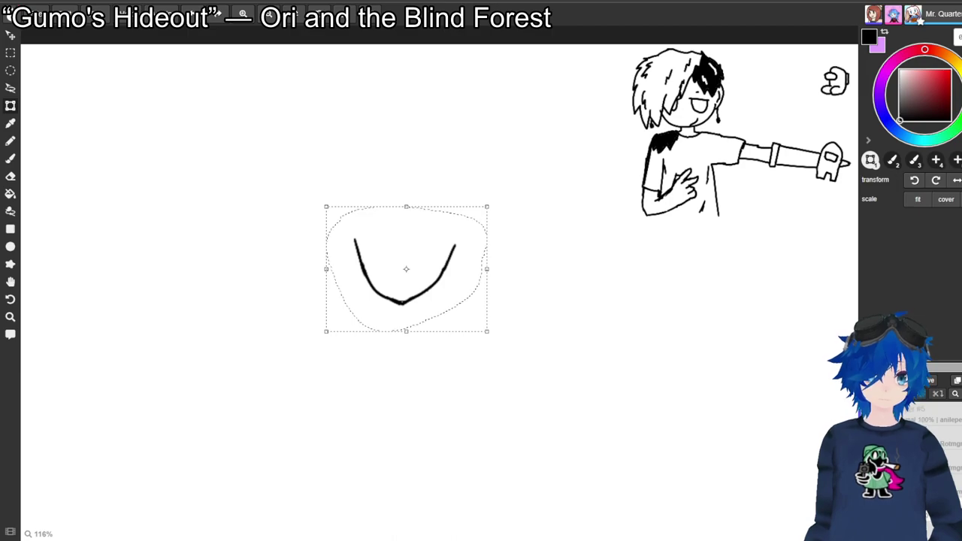
{"action": "key", "text": "l"}
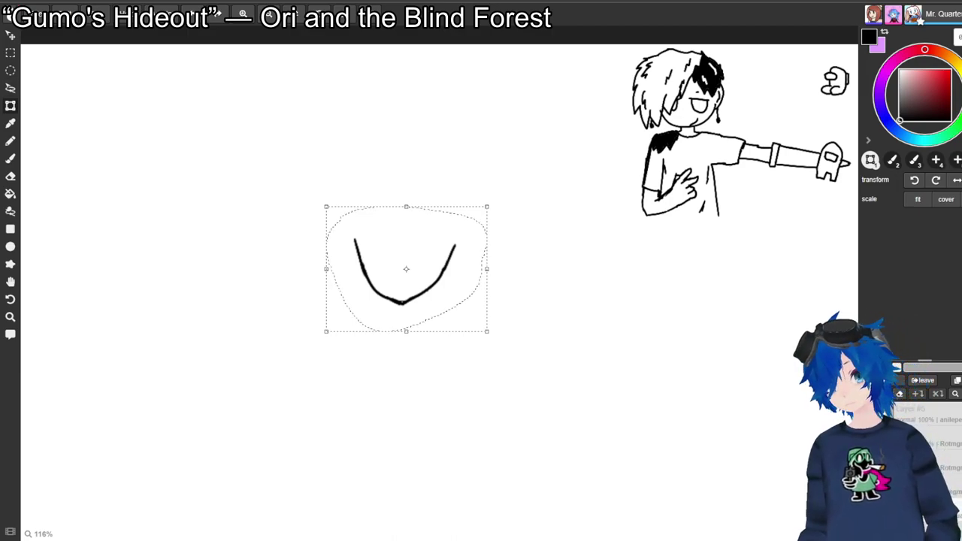
{"action": "key", "text": "ctrl+d"}
Draw a small angled nose in the middle of the face and a small open smiling mouth below it.
{"action": "key", "text": "b"}
{"action": "key", "text": "space"}
{"action": "mouse_move", "coordinate": [385, 213]}
{"action": "left_mouse_down"}
{"action": "mouse_move", "coordinate": [414, 211]}
{"action": "mouse_move", "coordinate": [441, 191]}
{"action": "left_mouse_up"}
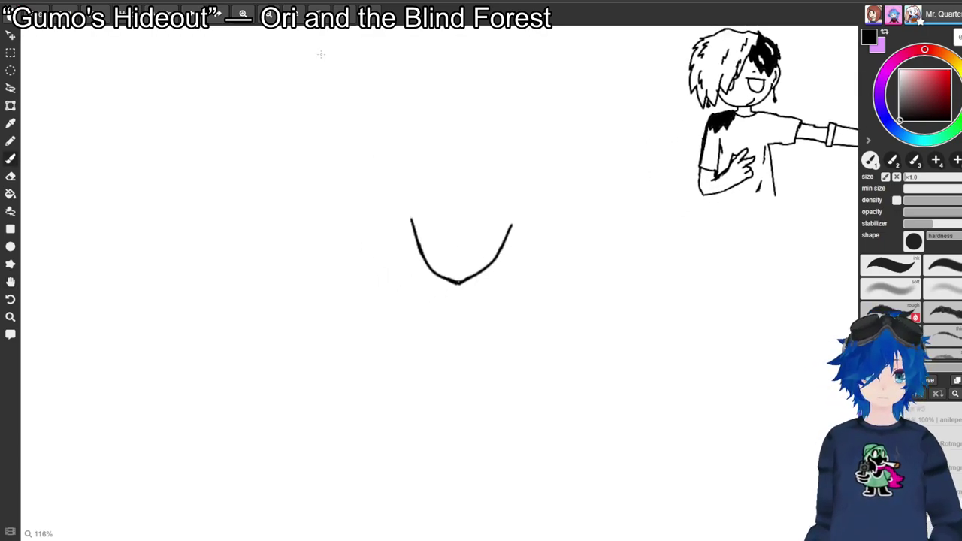
{"action": "left_click", "coordinate": [243, 14]}
{"action": "key", "text": "space"}
{"action": "mouse_move", "coordinate": [421, 226]}
{"action": "left_mouse_down"}
{"action": "mouse_move", "coordinate": [409, 238]}
{"action": "mouse_move", "coordinate": [450, 238]}
{"action": "left_mouse_up"}
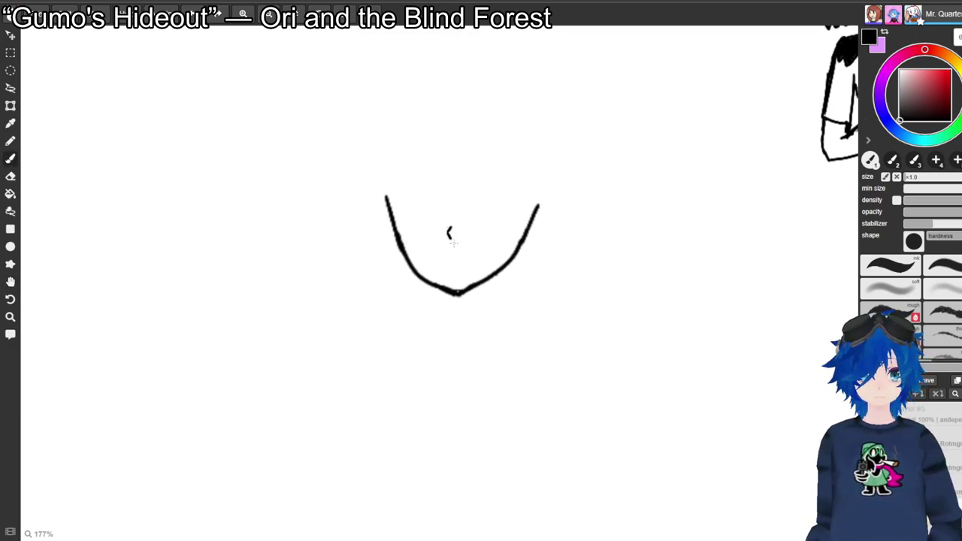
{"action": "key", "text": "ctrl+z"}
{"action": "left_click_drag", "start_coordinate": [452, 215], "coordinate": [451, 241]}
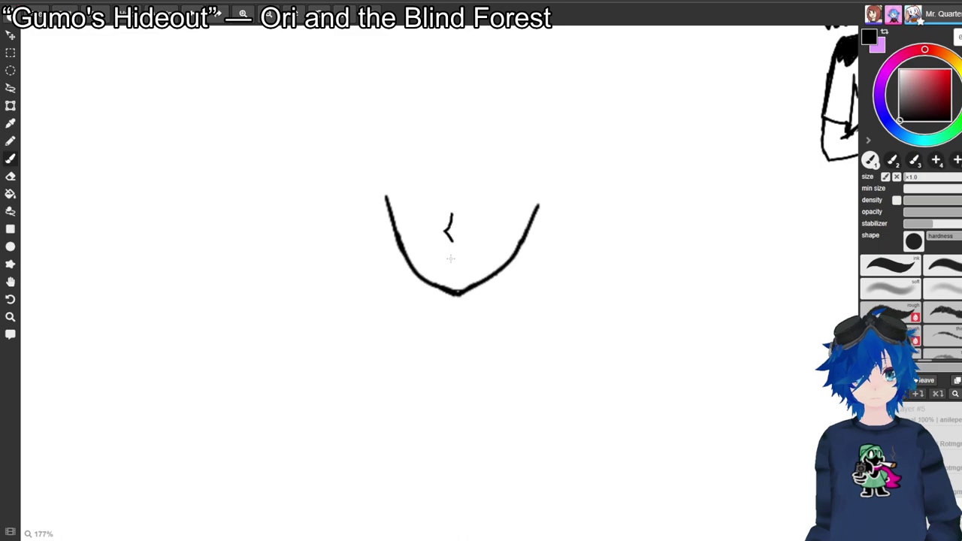
{"action": "mouse_move", "coordinate": [444, 267]}
{"action": "left_mouse_down"}
{"action": "mouse_move", "coordinate": [472, 260]}
{"action": "mouse_move", "coordinate": [456, 278]}
{"action": "mouse_move", "coordinate": [445, 265]}
{"action": "left_mouse_up"}
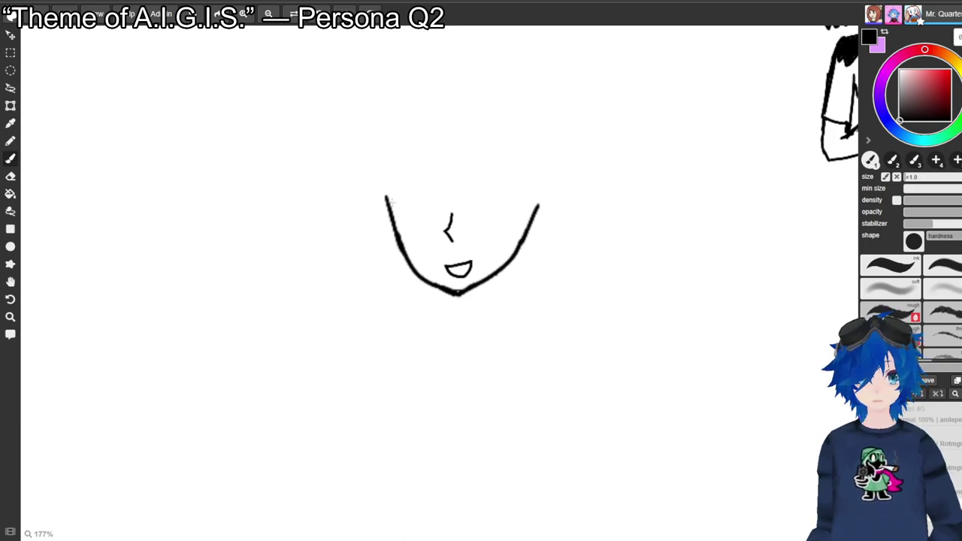
Draw the left eye's upper lid with a crease above it, a short lower lid, and outer lashes against the face edge.
{"action": "left_click_drag", "start_coordinate": [387, 204], "coordinate": [403, 203]}
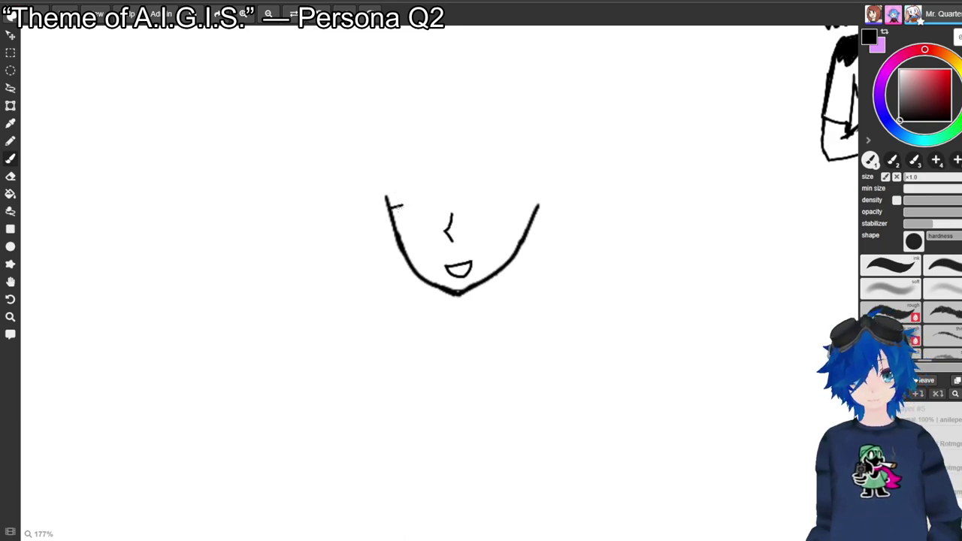
{"action": "left_click_drag", "start_coordinate": [388, 204], "coordinate": [418, 210]}
{"action": "key", "text": "ctrl+z"}
{"action": "key", "text": "ctrl+z"}
{"action": "left_click_drag", "start_coordinate": [391, 206], "coordinate": [415, 205]}
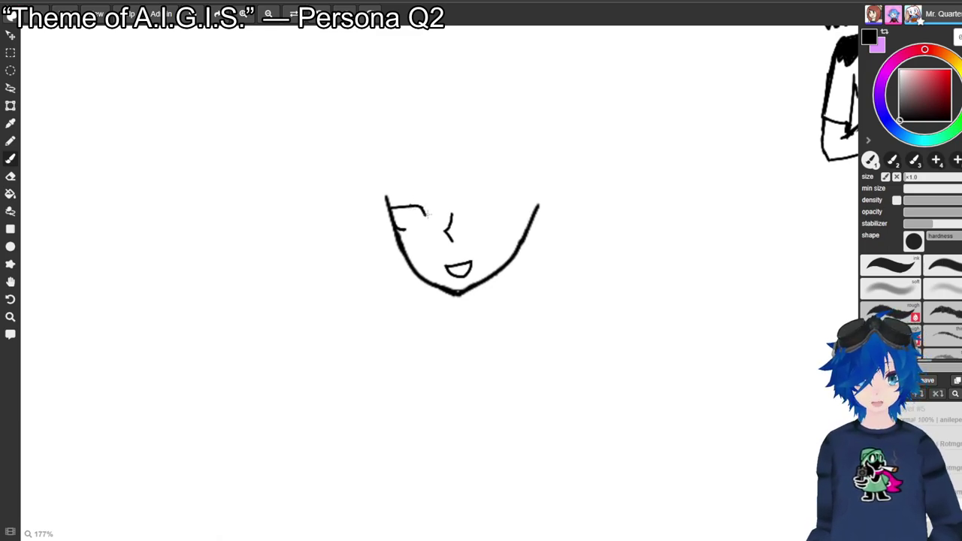
{"action": "key", "text": "e"}
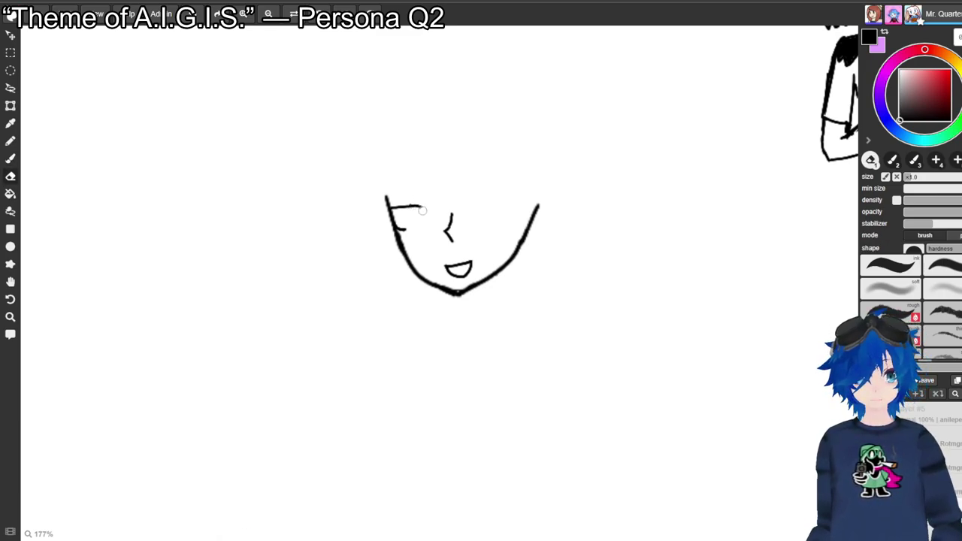
{"action": "key", "text": "b"}
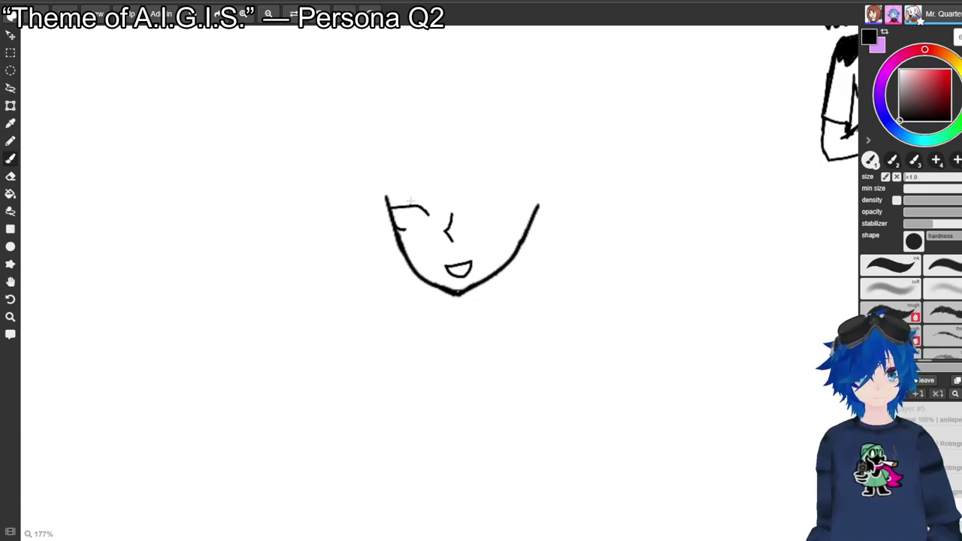
{"action": "left_click_drag", "start_coordinate": [400, 202], "coordinate": [430, 208]}
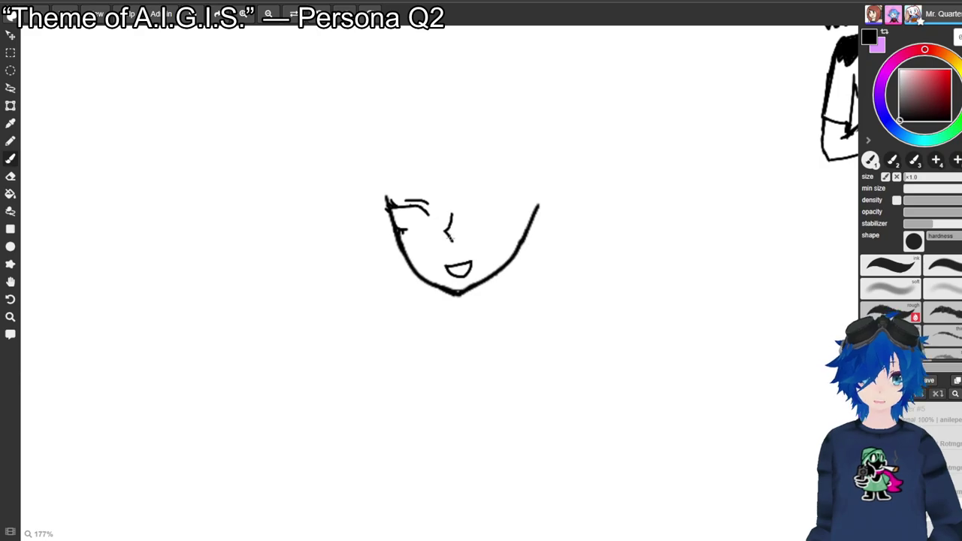
Erase the nose and redraw it as a shorter angled stroke slightly lower on the face.
{"action": "key", "text": "e"}
{"action": "mouse_move", "coordinate": [450, 216]}
{"action": "left_mouse_down"}
{"action": "mouse_move", "coordinate": [451, 236]}
{"action": "mouse_move", "coordinate": [439, 238]}
{"action": "mouse_move", "coordinate": [447, 249]}
{"action": "left_mouse_up"}
{"action": "key", "text": "b"}
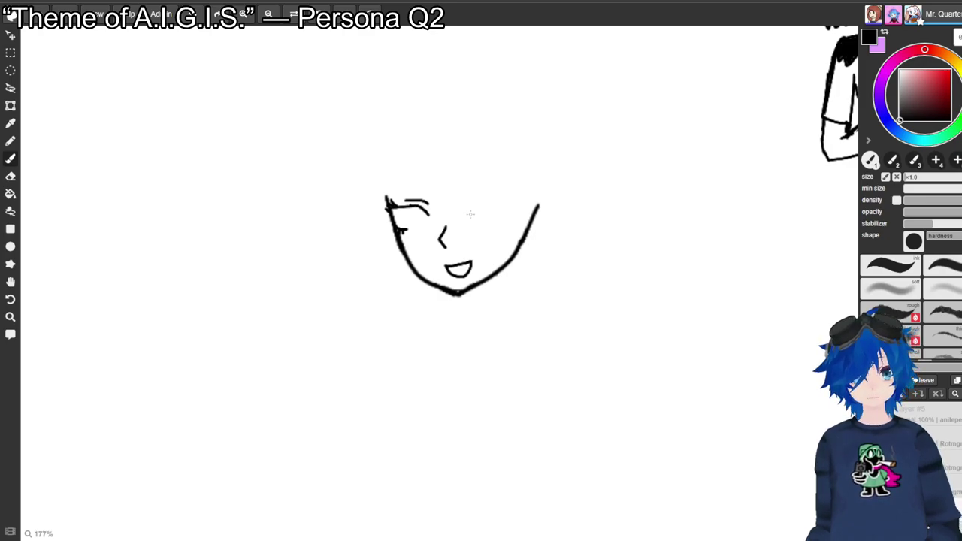
Draw the right eye's upper lid and curved outer lower lid, undoing the trial lash strokes.
{"action": "mouse_move", "coordinate": [464, 217]}
{"action": "left_mouse_down"}
{"action": "mouse_move", "coordinate": [507, 210]}
{"action": "mouse_move", "coordinate": [490, 206]}
{"action": "mouse_move", "coordinate": [514, 215]}
{"action": "mouse_move", "coordinate": [512, 206]}
{"action": "mouse_move", "coordinate": [517, 216]}
{"action": "left_mouse_up"}
{"action": "key", "text": "ctrl+z"}
{"action": "key", "text": "ctrl+z"}
{"action": "key", "text": "ctrl+z"}
{"action": "key", "text": "ctrl+z"}
{"action": "key", "text": "ctrl+z"}
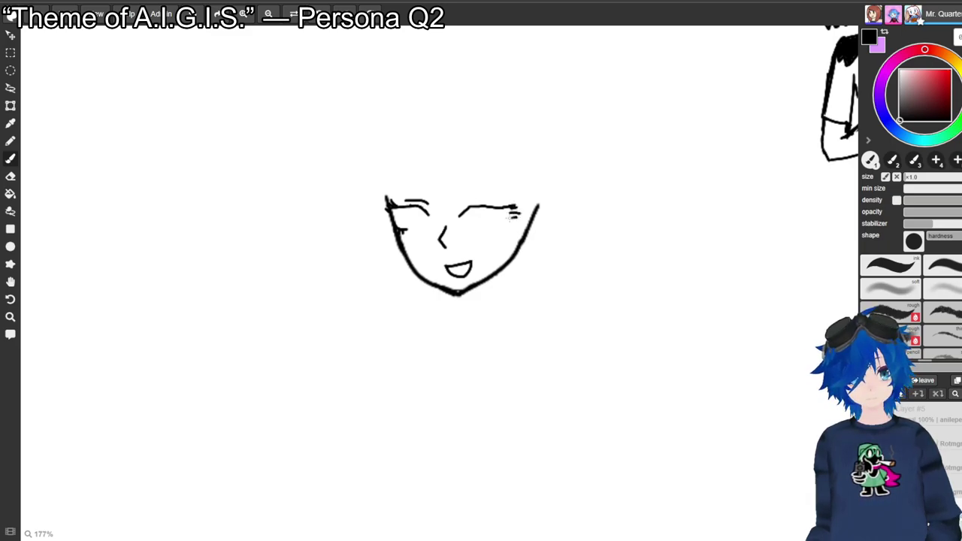
{"action": "key", "text": "ctrl+z"}
{"action": "key", "text": "ctrl+z"}
{"action": "key", "text": "ctrl+z"}
{"action": "key", "text": "ctrl+z"}
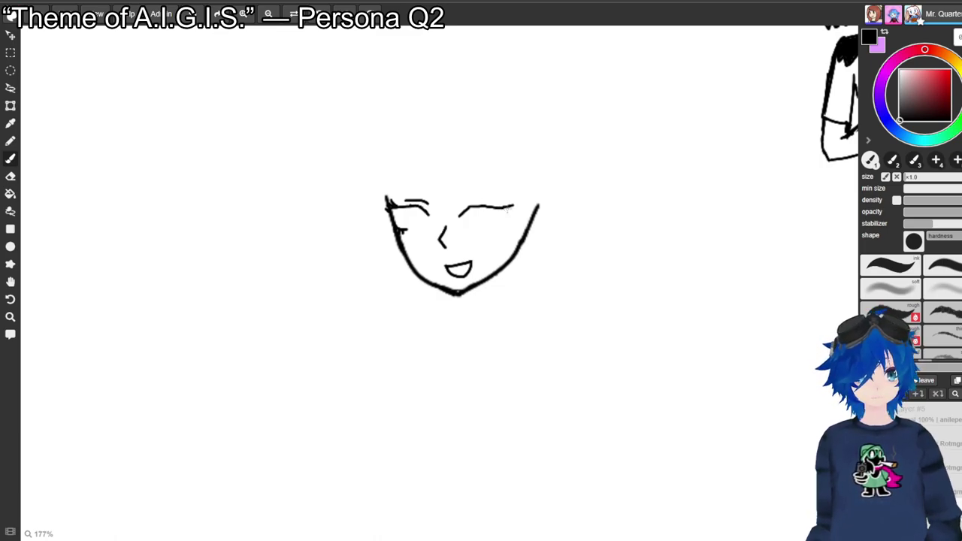
{"action": "left_click_drag", "start_coordinate": [508, 215], "coordinate": [494, 228]}
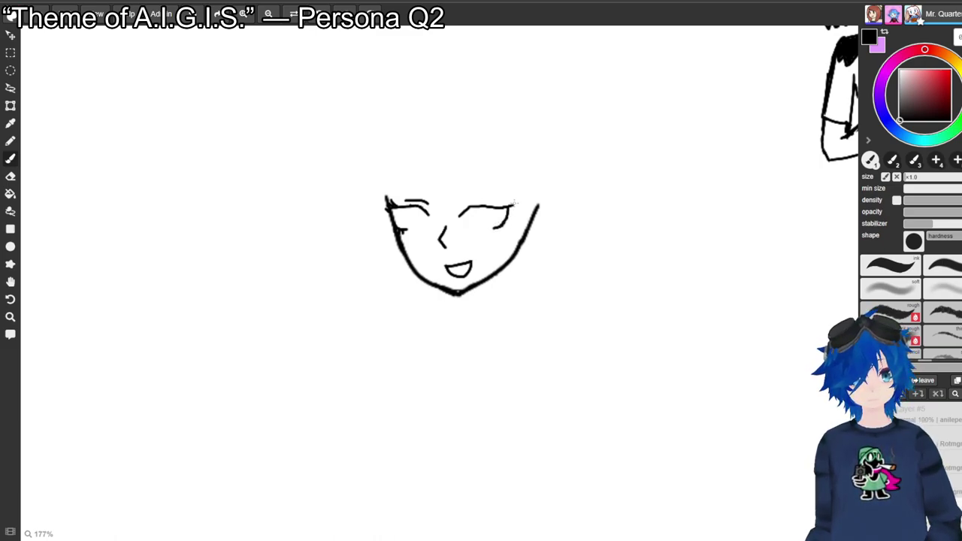
Try a long curved strand down the right side of the face past the jaw and undo it.
{"action": "mouse_move", "coordinate": [513, 197]}
{"action": "left_mouse_down"}
{"action": "mouse_move", "coordinate": [519, 234]}
{"action": "mouse_move", "coordinate": [506, 282]}
{"action": "left_mouse_up"}
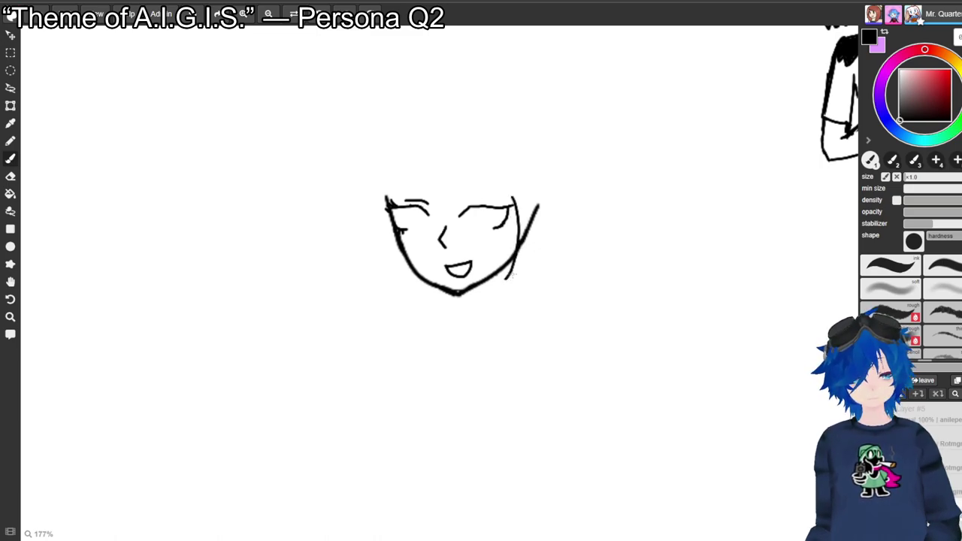
{"action": "left_click_drag", "start_coordinate": [512, 272], "coordinate": [473, 320]}
{"action": "key", "text": "ctrl+z"}
{"action": "key", "text": "ctrl+z"}
{"action": "key", "text": "ctrl+z"}
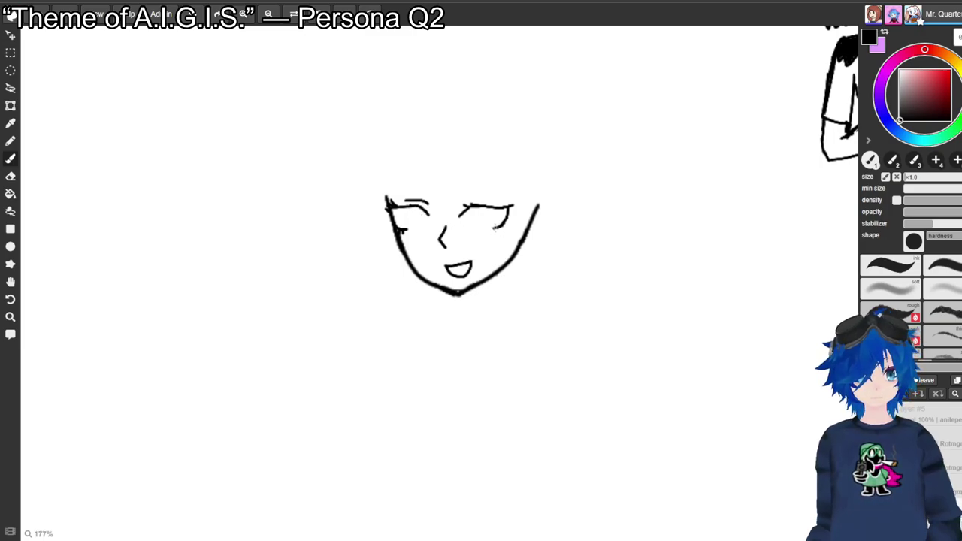
Add short lower lashes along the outer curve of the right eye.
{"action": "left_click_drag", "start_coordinate": [492, 228], "coordinate": [494, 233]}
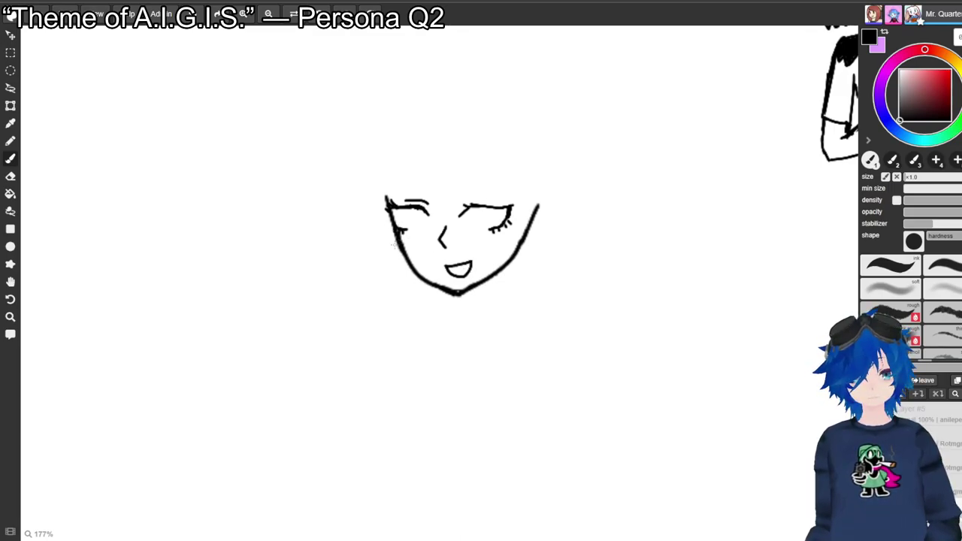
Try drawing rounded irises under both upper lids and undo them.
{"action": "mouse_move", "coordinate": [411, 206]}
{"action": "left_mouse_down"}
{"action": "mouse_move", "coordinate": [414, 220]}
{"action": "mouse_move", "coordinate": [398, 227]}
{"action": "left_mouse_up"}
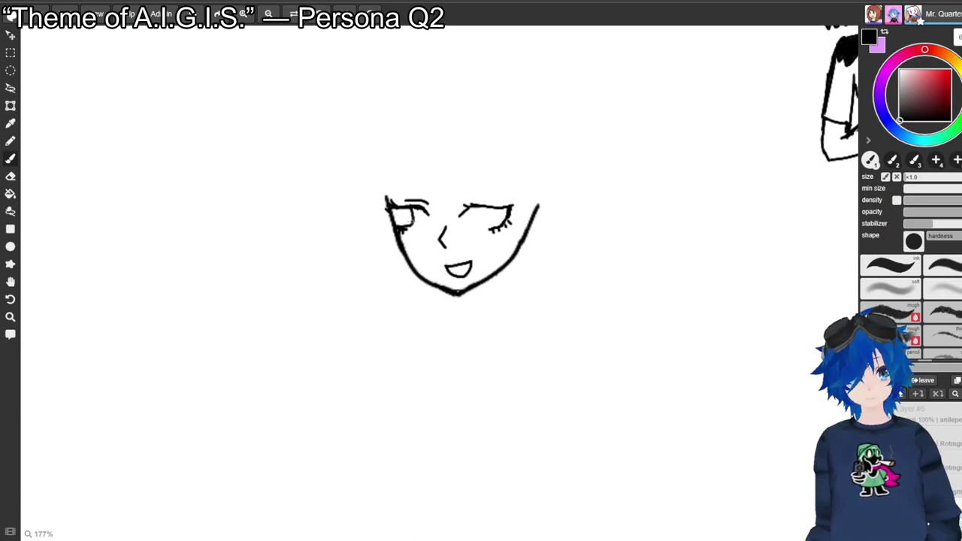
{"action": "mouse_move", "coordinate": [414, 227]}
{"action": "left_mouse_down"}
{"action": "mouse_move", "coordinate": [400, 228]}
{"action": "mouse_move", "coordinate": [393, 212]}
{"action": "left_mouse_up"}
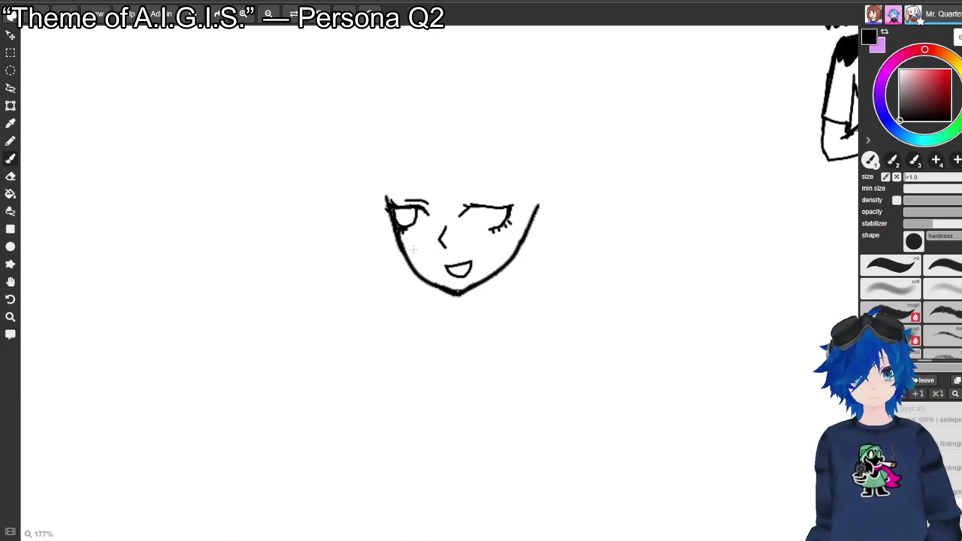
{"action": "mouse_move", "coordinate": [490, 208]}
{"action": "left_mouse_down"}
{"action": "mouse_move", "coordinate": [486, 227]}
{"action": "mouse_move", "coordinate": [464, 212]}
{"action": "mouse_move", "coordinate": [490, 218]}
{"action": "mouse_move", "coordinate": [466, 211]}
{"action": "left_mouse_up"}
{"action": "key", "text": "ctrl+z"}
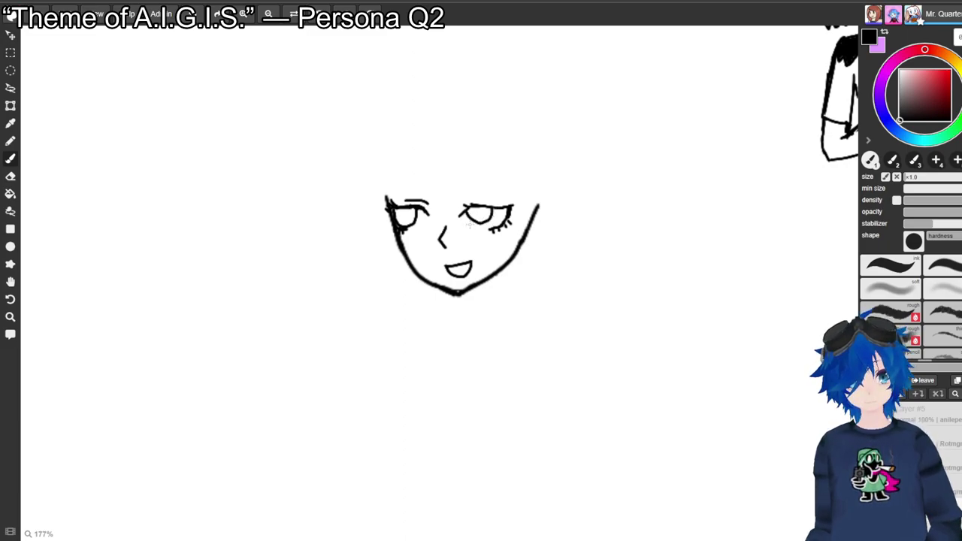
{"action": "key", "text": "ctrl+z"}
{"action": "key", "text": "ctrl+z"}
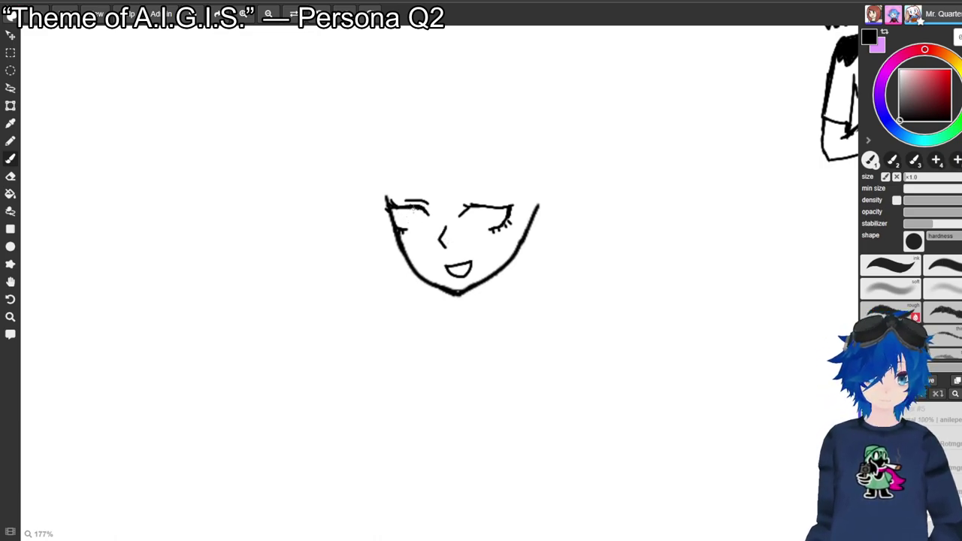
Draw the left eye's iris hanging from the upper lid and add a small dot pupil in its center.
{"action": "mouse_move", "coordinate": [414, 206]}
{"action": "left_mouse_down"}
{"action": "mouse_move", "coordinate": [418, 223]}
{"action": "mouse_move", "coordinate": [406, 225]}
{"action": "mouse_move", "coordinate": [397, 213]}
{"action": "left_mouse_up"}
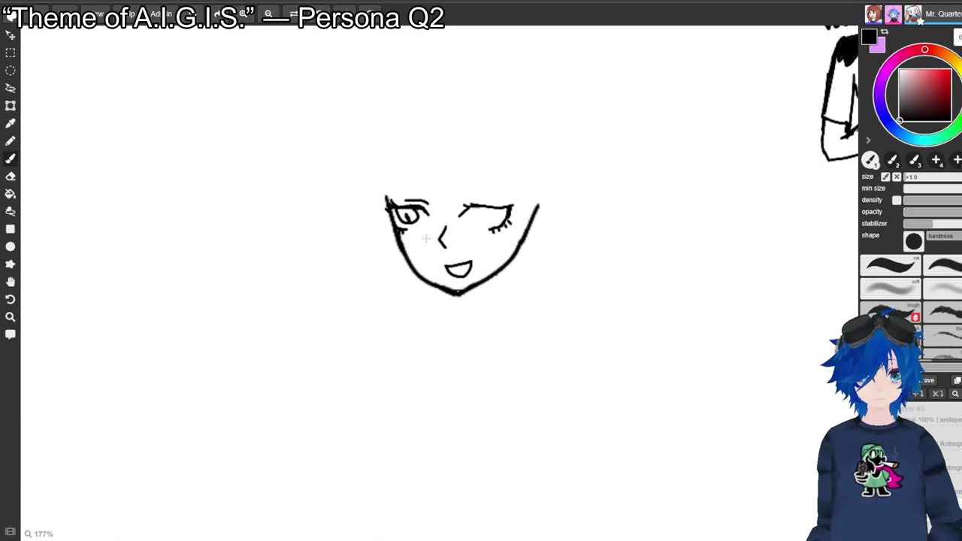
{"action": "key", "text": "ctrl+z"}
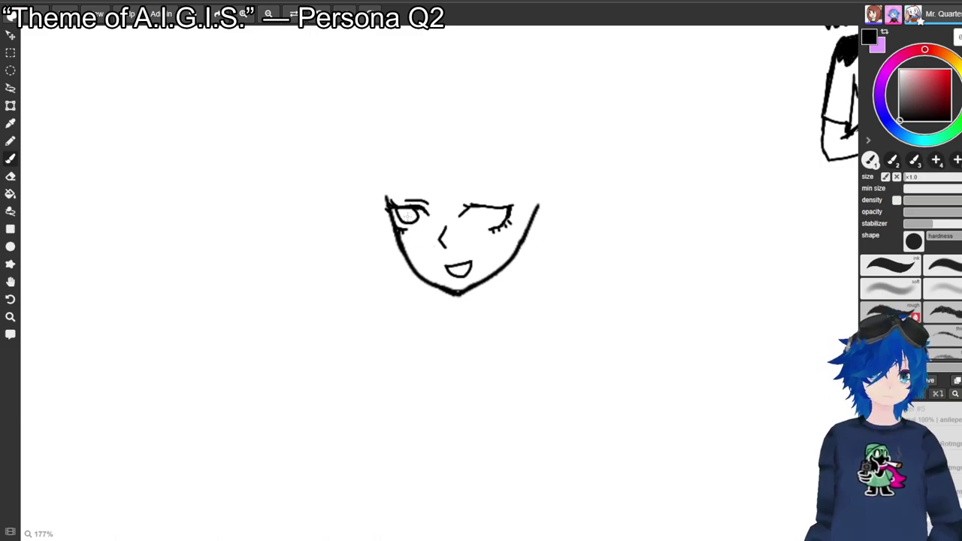
{"action": "left_click_drag", "start_coordinate": [406, 216], "coordinate": [406, 216]}
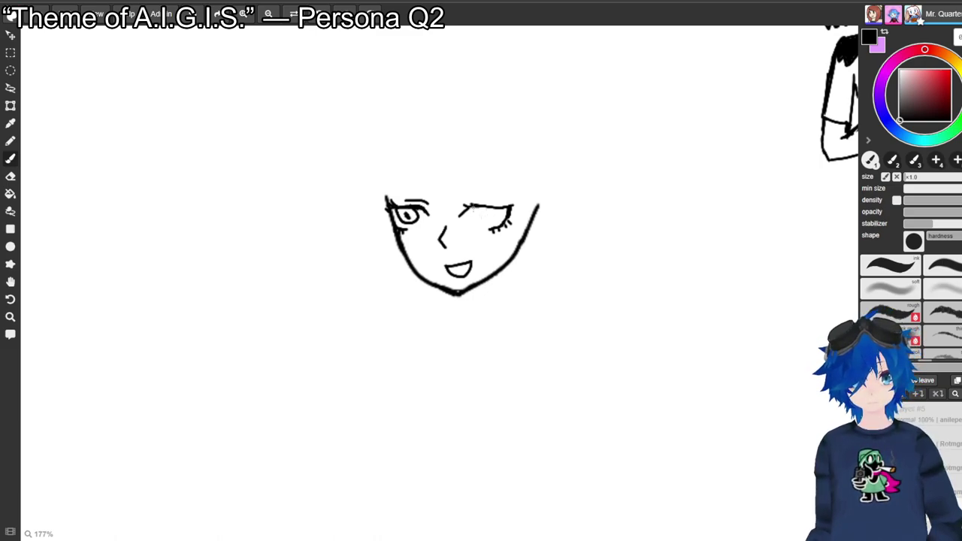
Draw the right eye's round iris under the upper lid and remove the pupils from both eyes.
{"action": "mouse_move", "coordinate": [488, 205]}
{"action": "left_mouse_down"}
{"action": "mouse_move", "coordinate": [491, 220]}
{"action": "mouse_move", "coordinate": [475, 228]}
{"action": "mouse_move", "coordinate": [464, 210]}
{"action": "mouse_move", "coordinate": [478, 223]}
{"action": "left_mouse_up"}
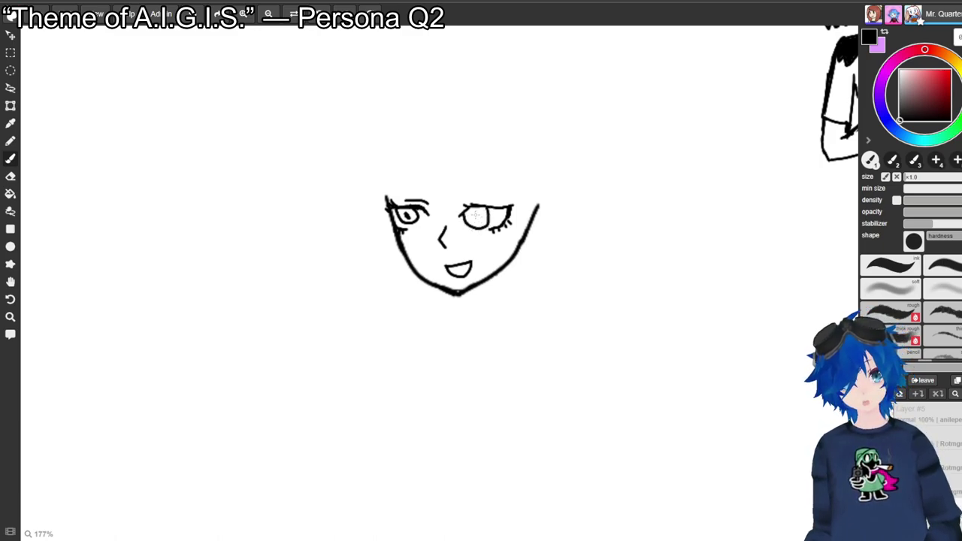
{"action": "left_click_drag", "start_coordinate": [476, 216], "coordinate": [478, 219]}
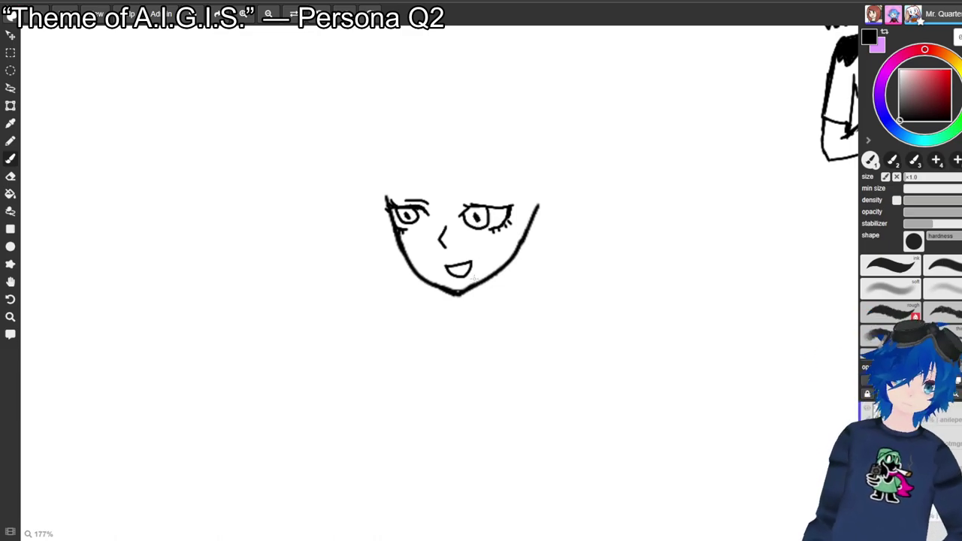
{"action": "key", "text": "ctrl+z"}
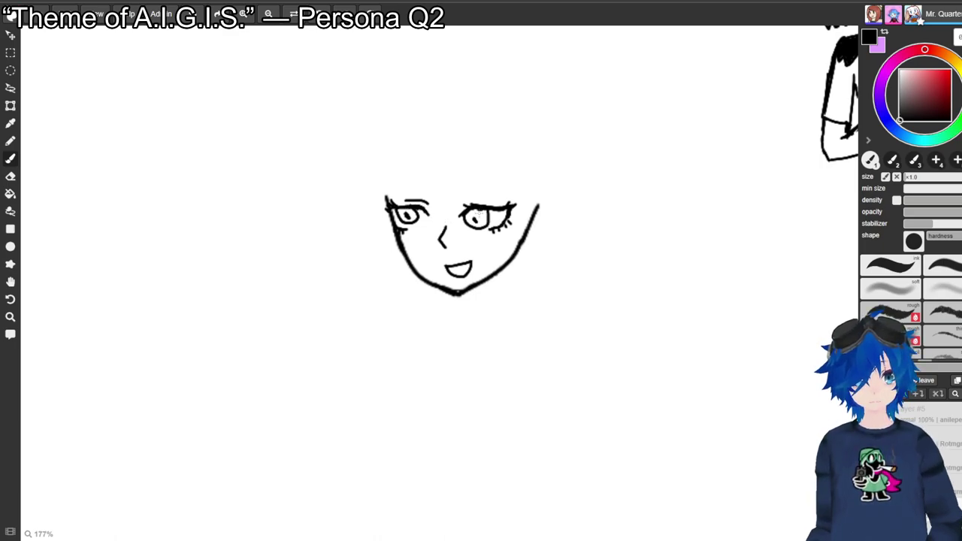
{"action": "left_click_drag", "start_coordinate": [476, 215], "coordinate": [476, 220]}
{"action": "key", "text": "ctrl+z"}
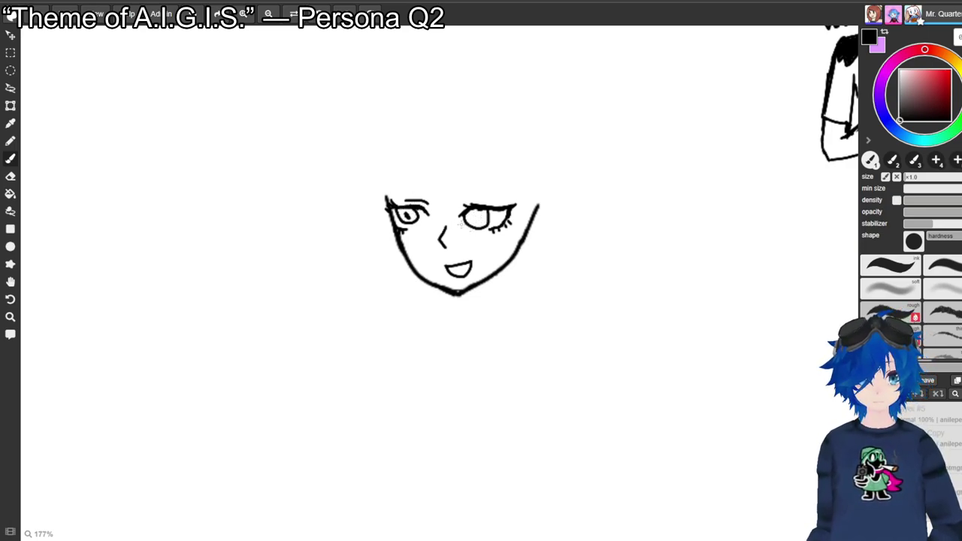
{"action": "key", "text": "e"}
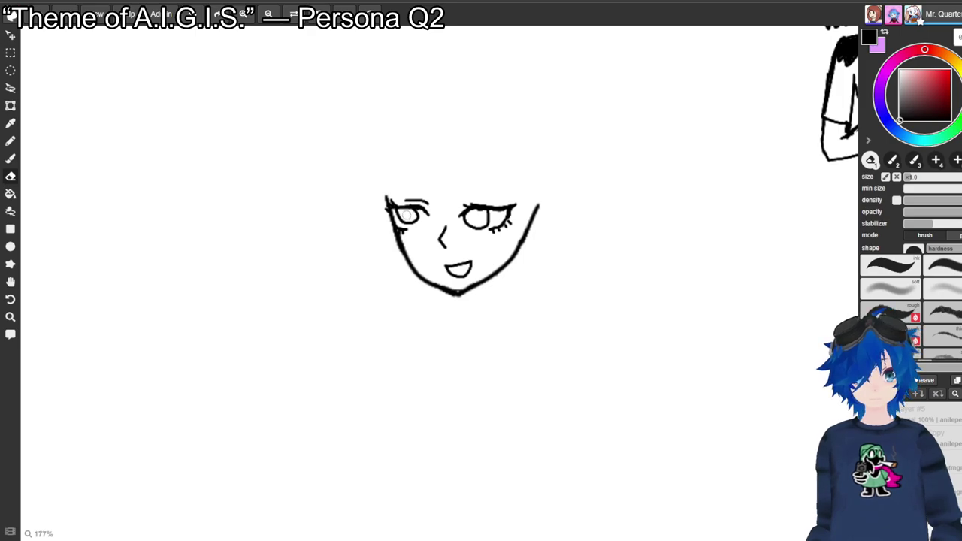
{"action": "key", "text": "b"}
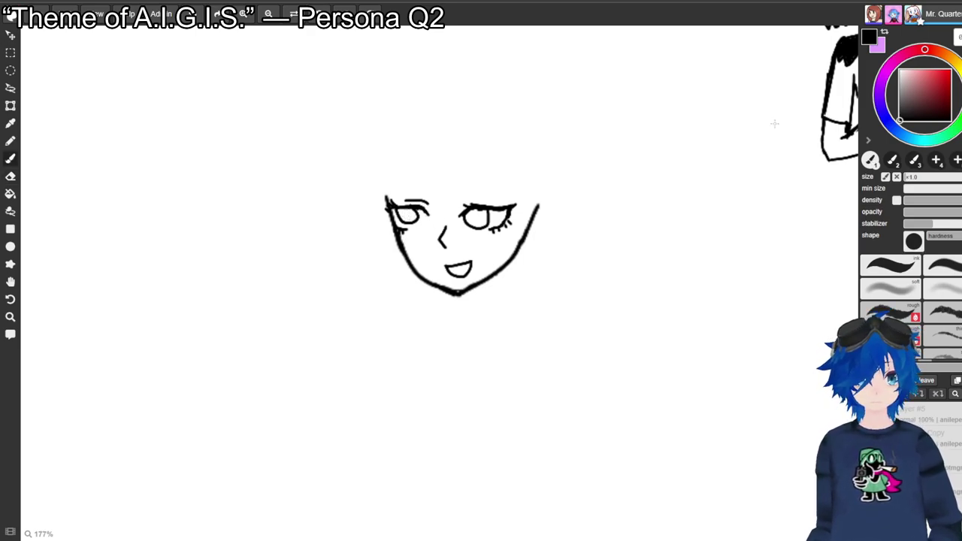
Set the drawing colour to a saturated crimson red and switch to the Fill tool.
{"action": "left_click", "coordinate": [950, 70]}
{"action": "left_click_drag", "start_coordinate": [925, 49], "coordinate": [915, 50]}
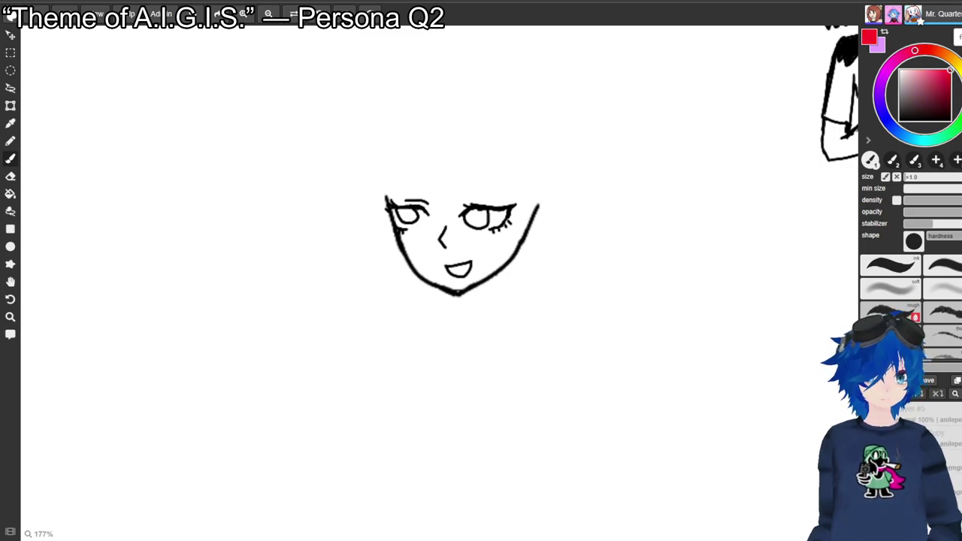
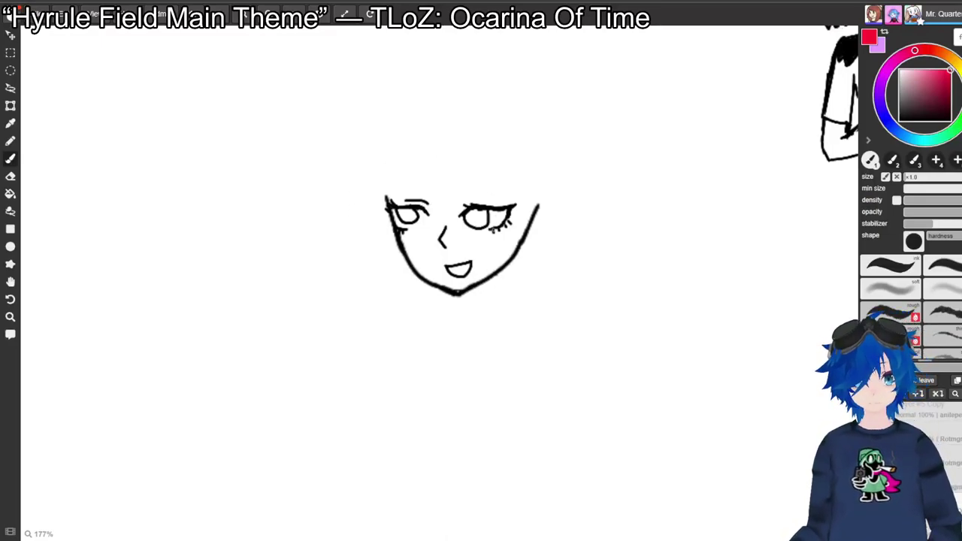
{"action": "key", "text": "g"}
Try filling the face line art with crimson red from the chin outline and undo it.
{"action": "left_click", "coordinate": [458, 293]}
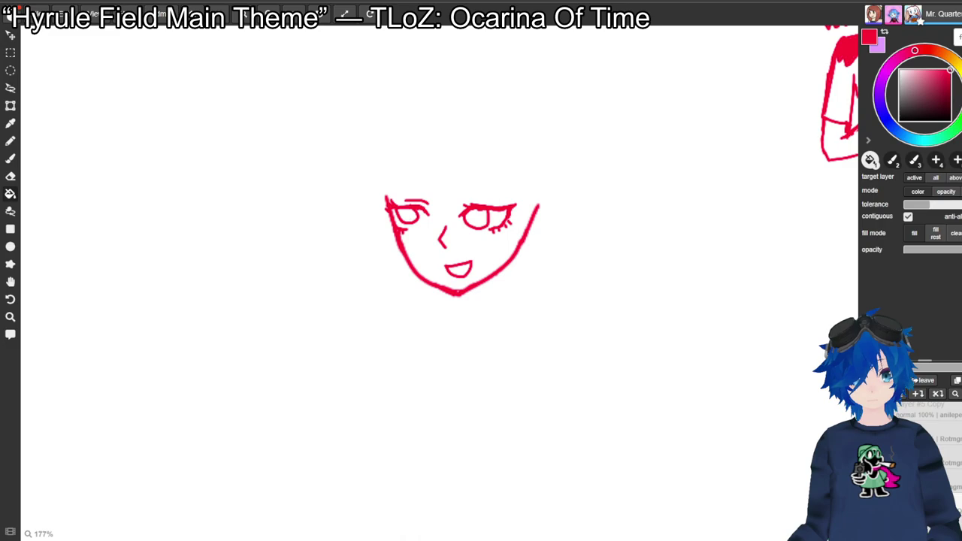
{"action": "key", "text": "ctrl+z"}
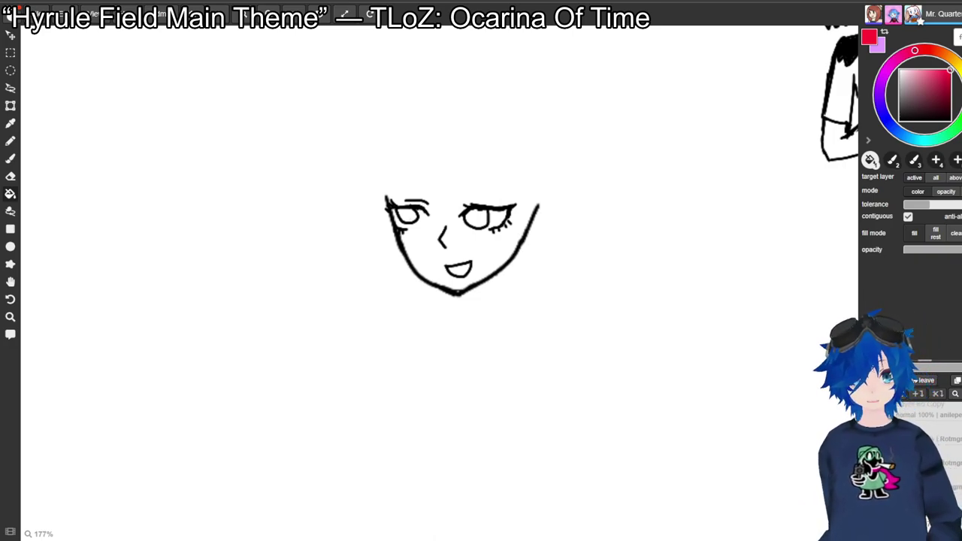
{"action": "left_click", "coordinate": [458, 293]}
{"action": "key", "text": "ctrl+z"}
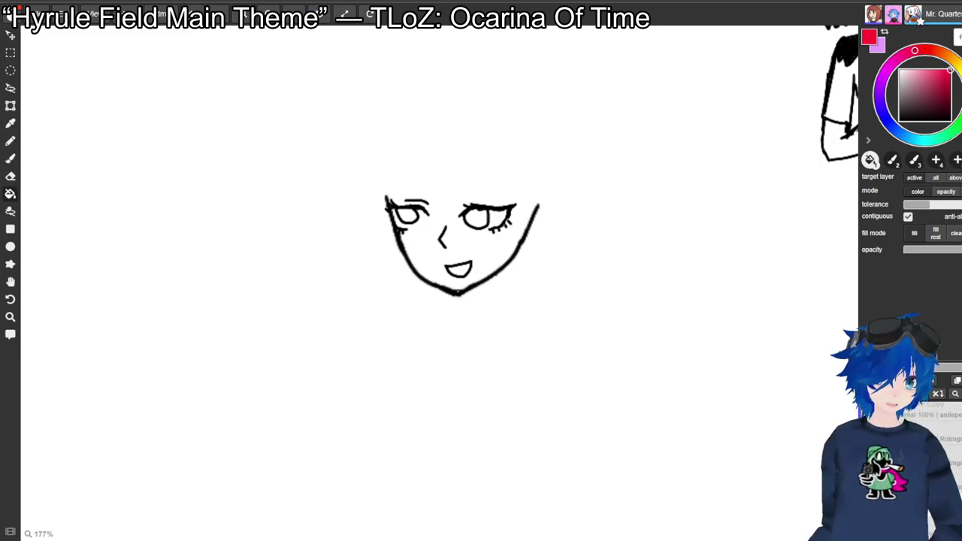
{"action": "left_click", "coordinate": [932, 366]}
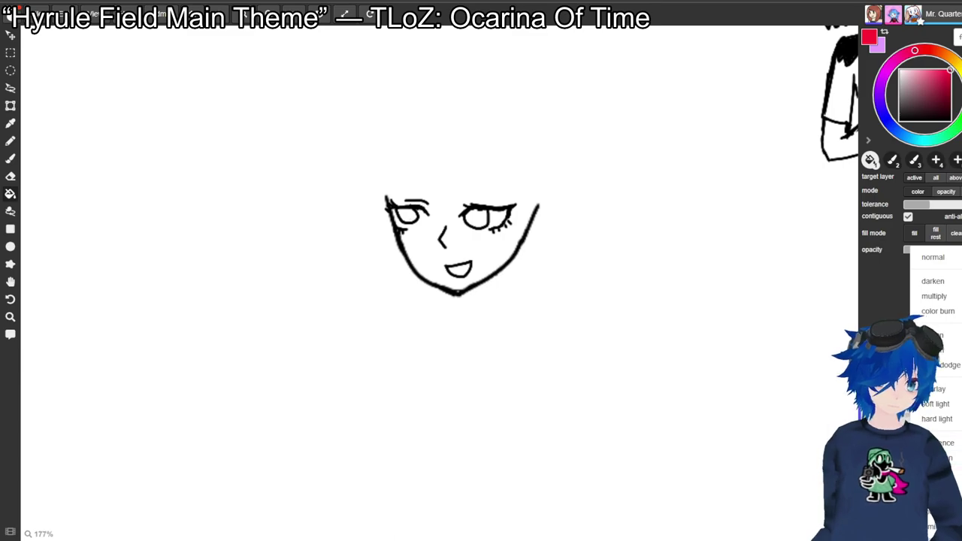
{"action": "key", "text": "Escape"}
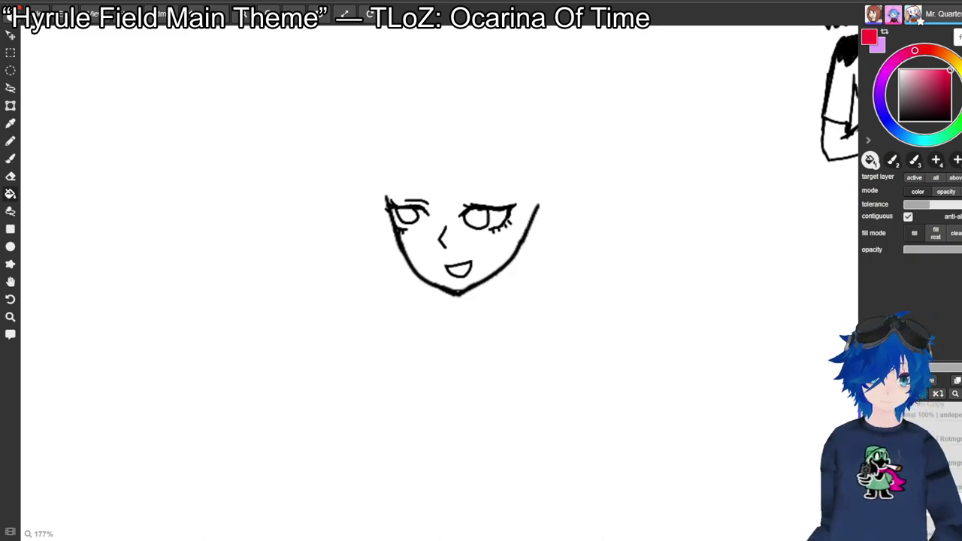
Fill the irises of both eyes with crimson red.
{"action": "left_click", "coordinate": [472, 217]}
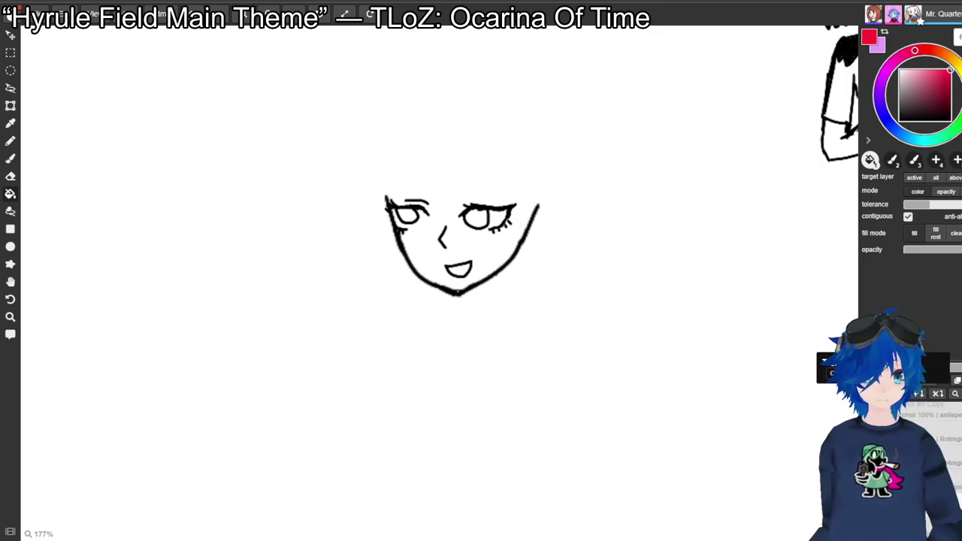
{"action": "left_click", "coordinate": [477, 219]}
{"action": "key", "text": "ctrl+z"}
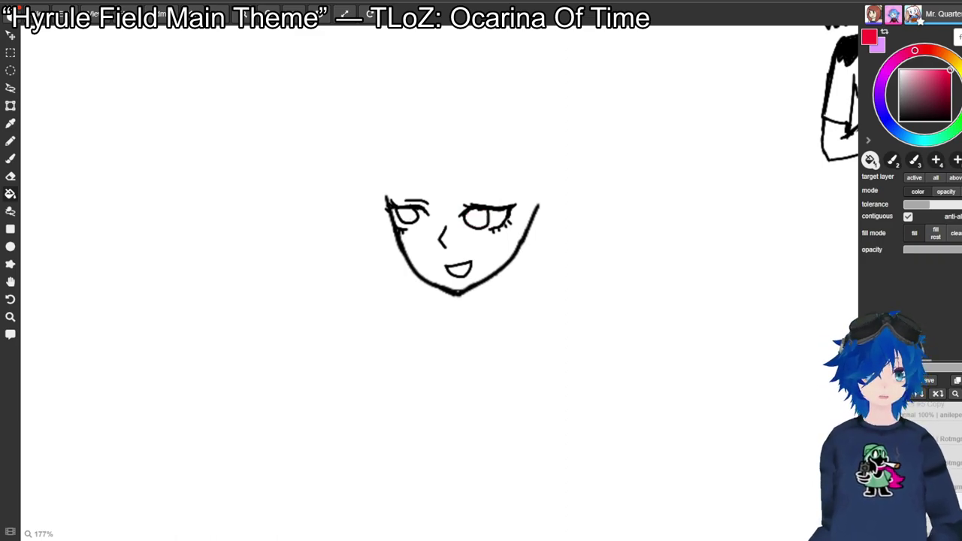
{"action": "left_click", "coordinate": [477, 219]}
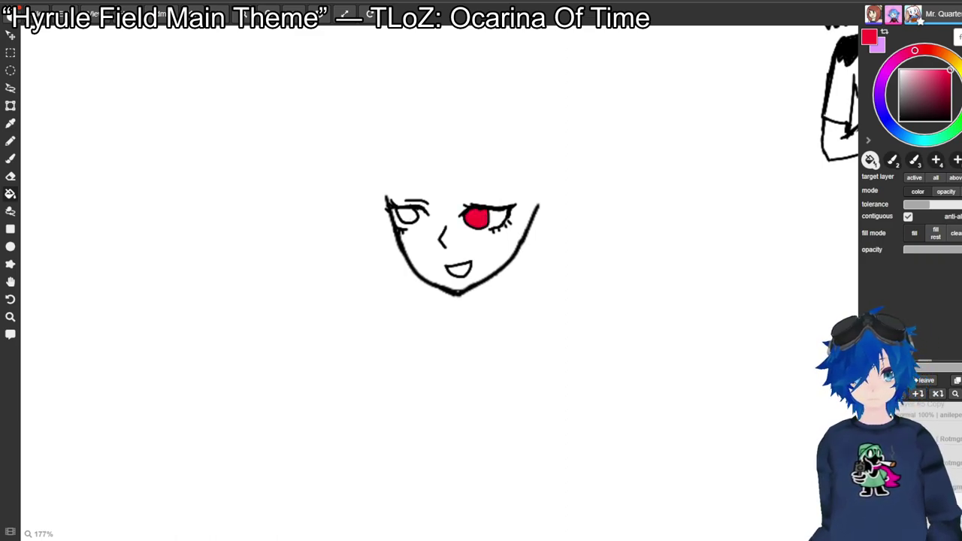
{"action": "left_click", "coordinate": [408, 215]}
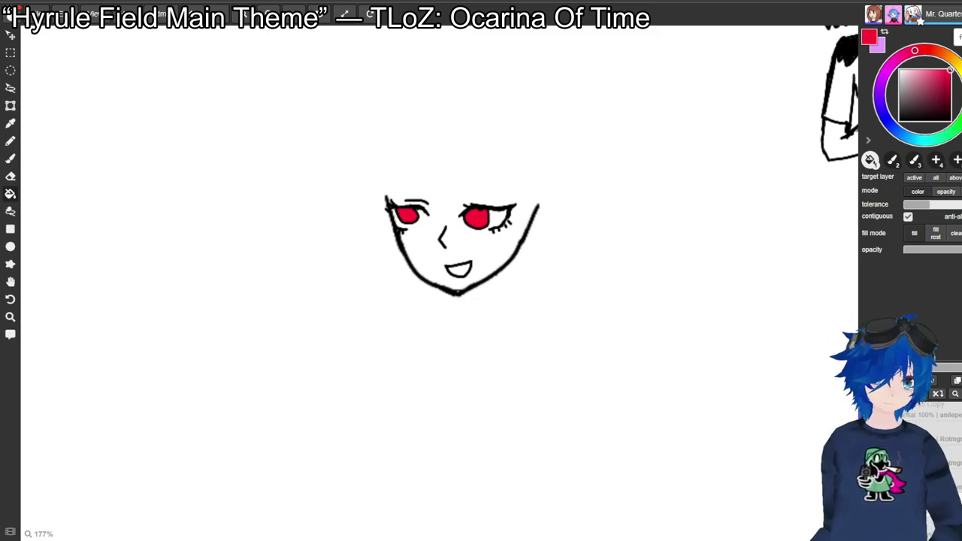
Set the drawing colour to light grey.
{"action": "left_click", "coordinate": [900, 70]}
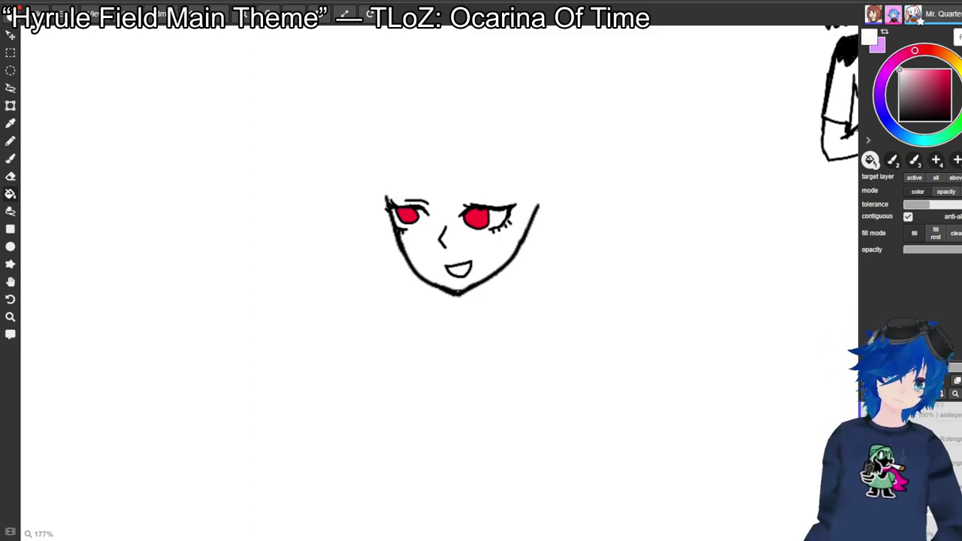
{"action": "left_click_drag", "start_coordinate": [900, 70], "coordinate": [900, 81]}
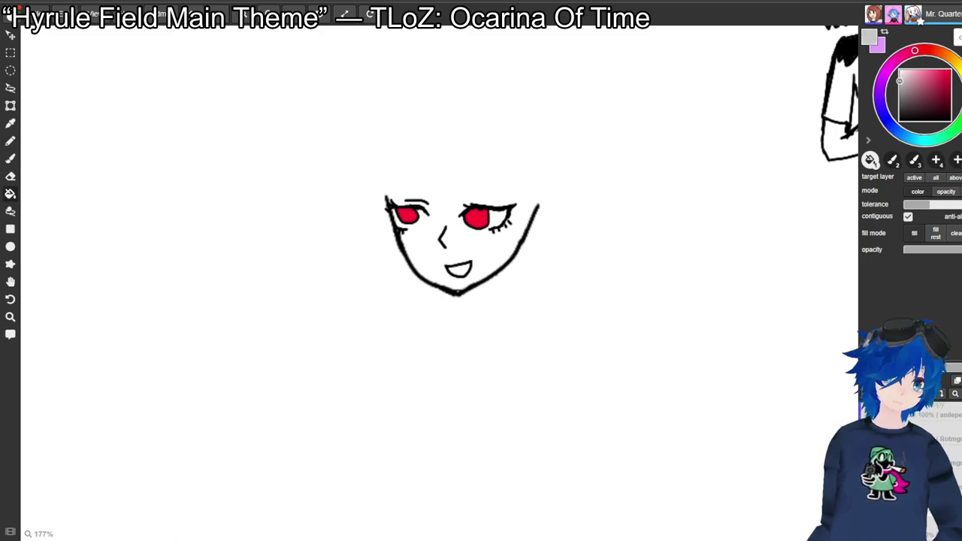
{"action": "key", "text": "b"}
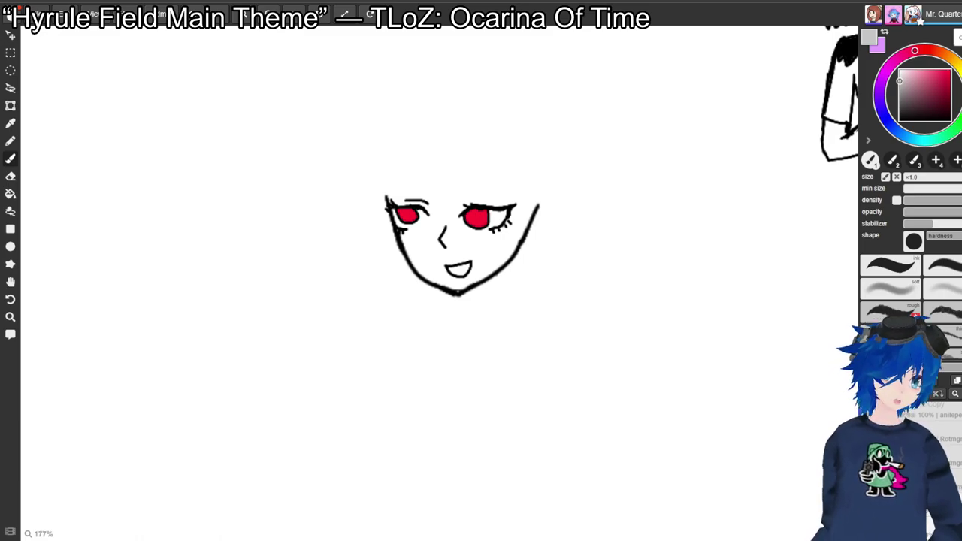
Try filling the open mouth with light grey and undo it.
{"action": "key", "text": "g"}
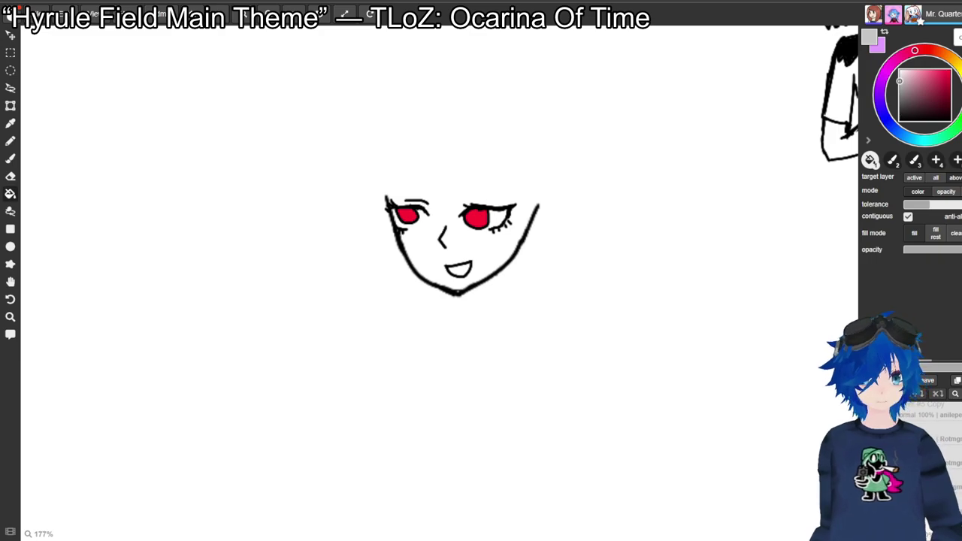
{"action": "left_click", "coordinate": [459, 269]}
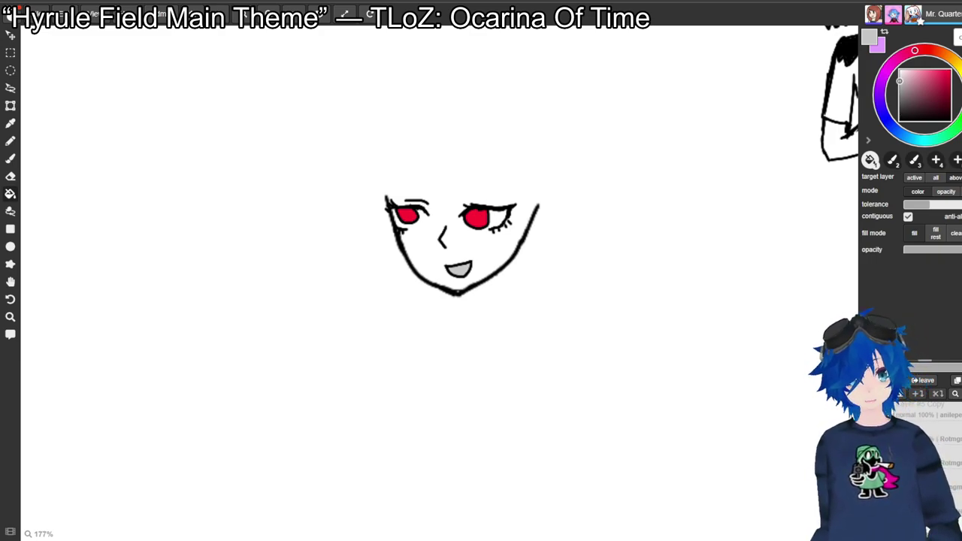
{"action": "key", "text": "ctrl+z"}
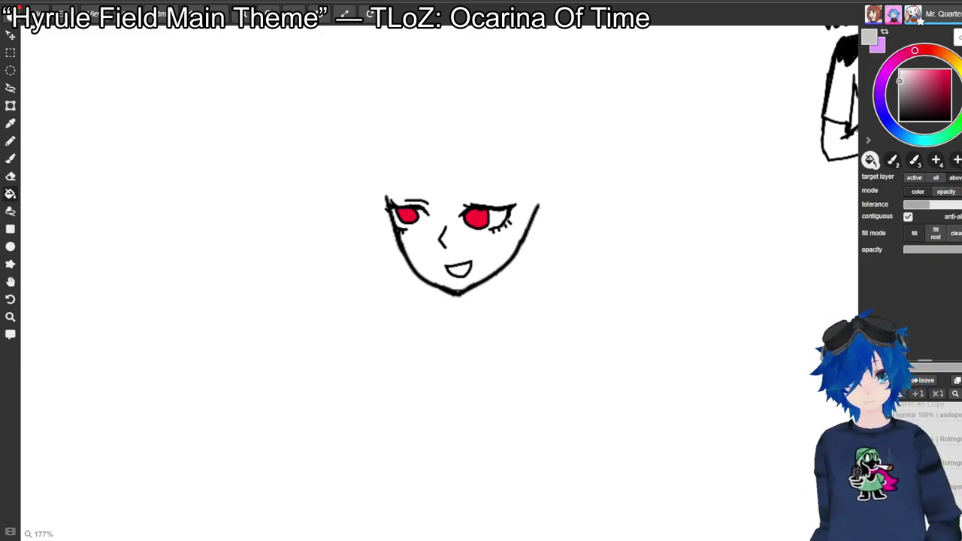
Brush thin light grey curved highlight lines inside both red irises, redoing the strokes that do not fit.
{"action": "key", "text": "b"}
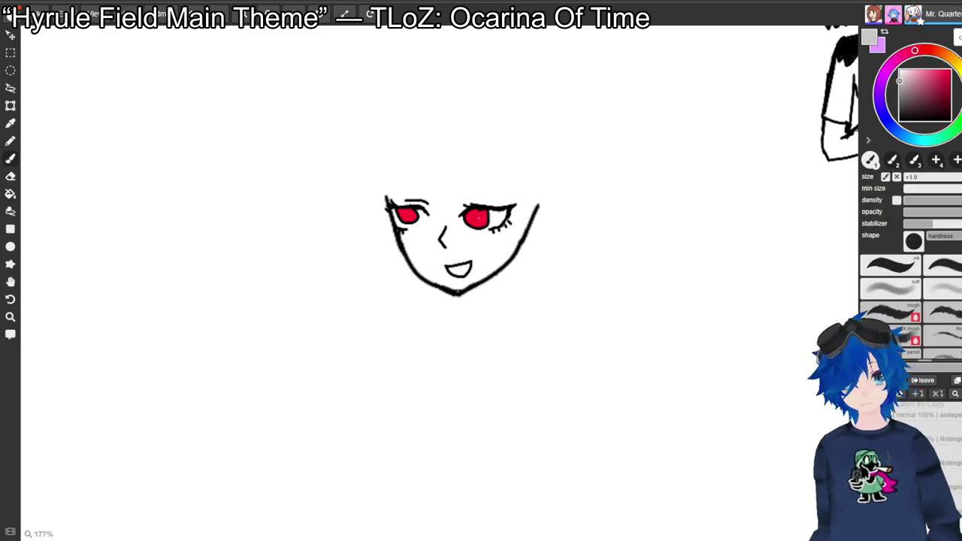
{"action": "mouse_move", "coordinate": [469, 222]}
{"action": "left_mouse_down"}
{"action": "mouse_move", "coordinate": [472, 211]}
{"action": "mouse_move", "coordinate": [482, 221]}
{"action": "left_mouse_up"}
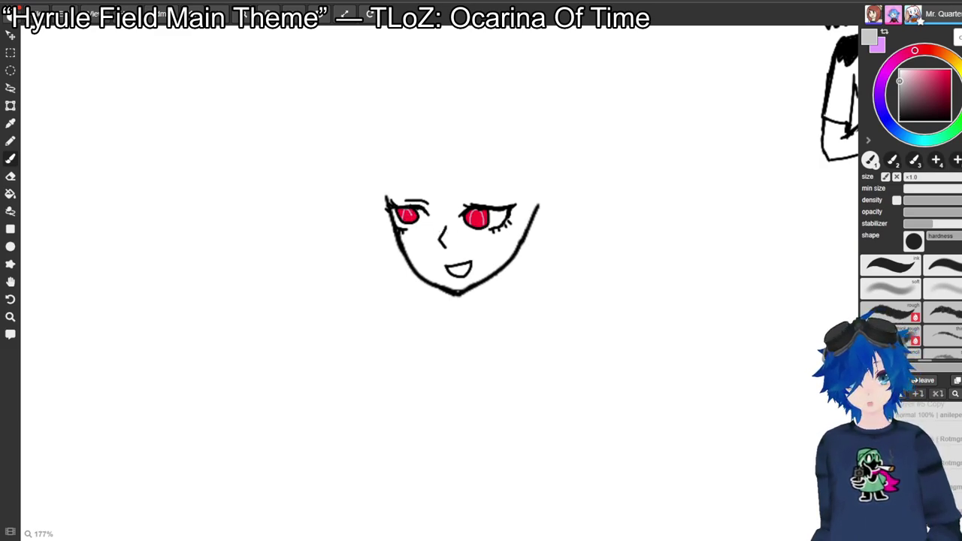
{"action": "key", "text": "ctrl+z"}
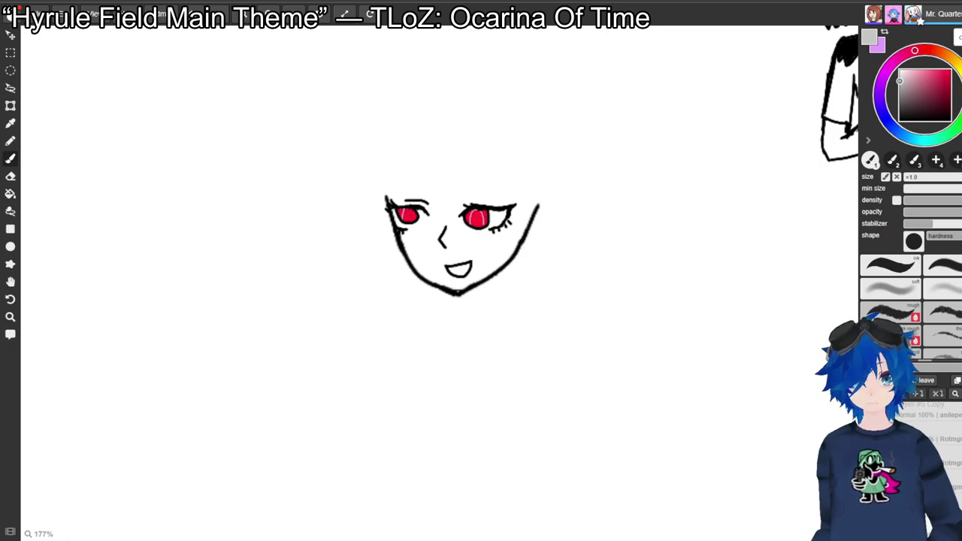
{"action": "left_click_drag", "start_coordinate": [410, 211], "coordinate": [414, 220]}
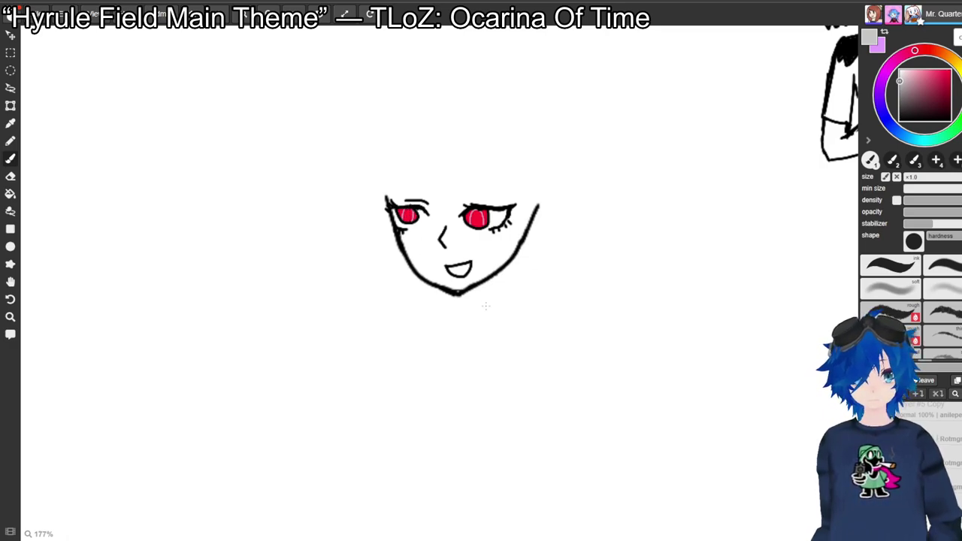
{"action": "key", "text": "ctrl+z"}
{"action": "key", "text": "ctrl+z"}
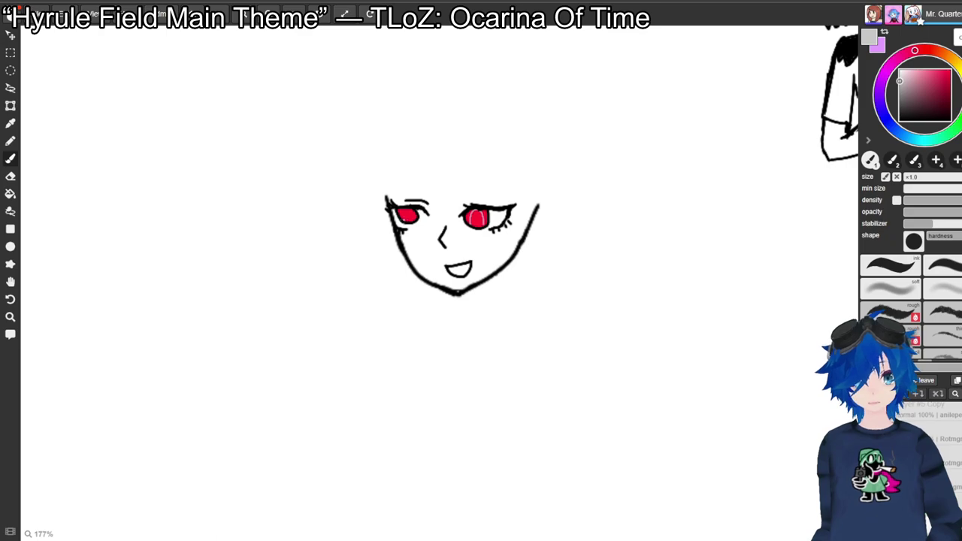
{"action": "left_click_drag", "start_coordinate": [409, 209], "coordinate": [412, 217]}
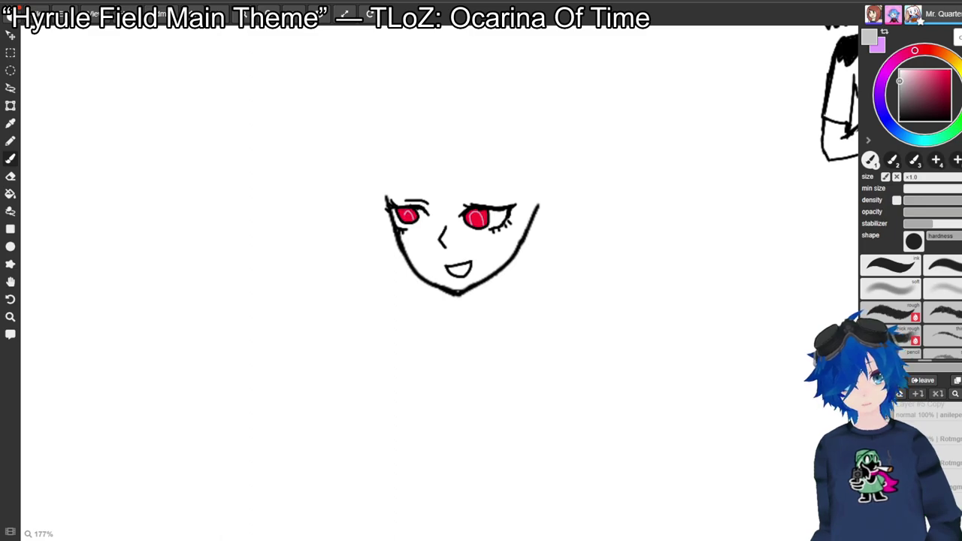
{"action": "key", "text": "ctrl+z"}
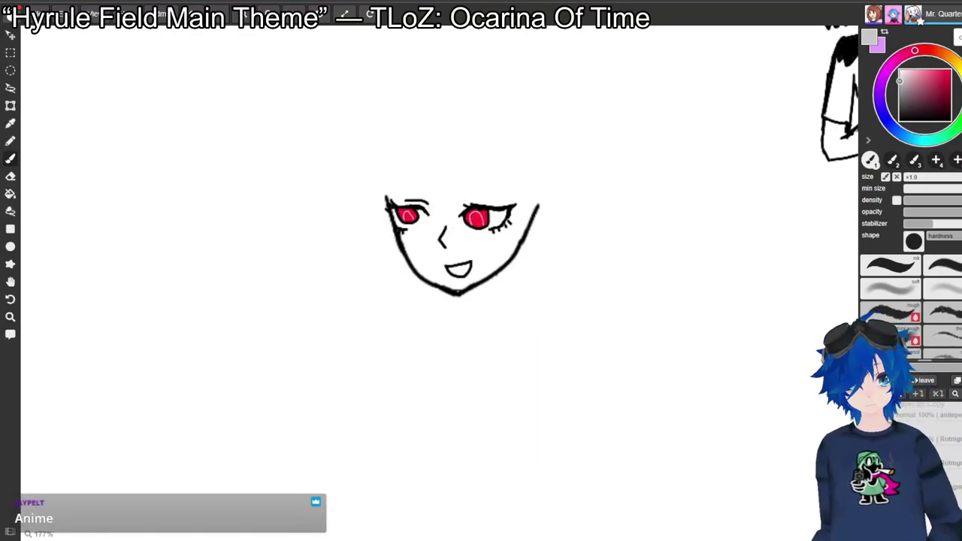
Mark the right iris's center in dark red and draw a short black crease line above the right eye's upper lid.
{"action": "mouse_move", "coordinate": [924, 76]}
{"action": "left_mouse_down"}
{"action": "mouse_move", "coordinate": [949, 97]}
{"action": "mouse_move", "coordinate": [950, 80]}
{"action": "mouse_move", "coordinate": [950, 93]}
{"action": "left_mouse_up"}
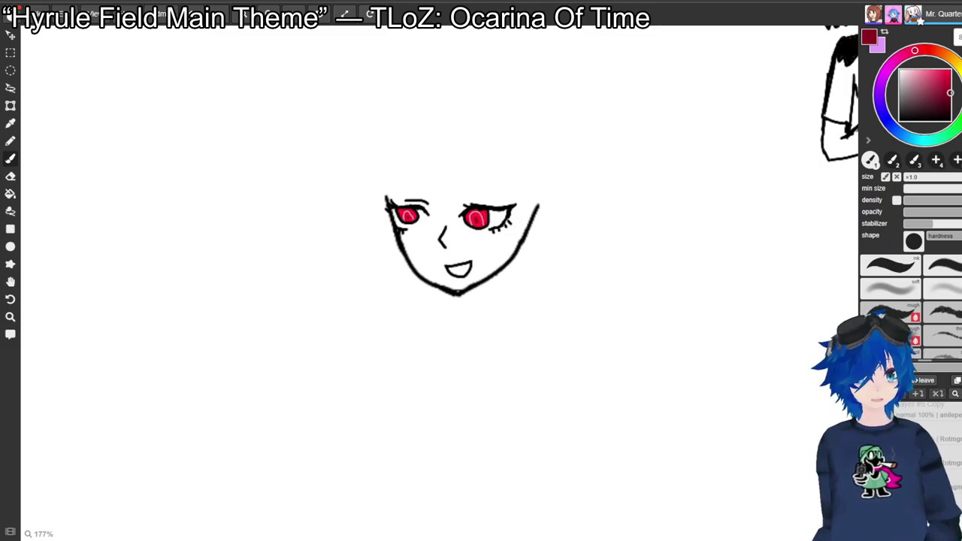
{"action": "left_click", "coordinate": [900, 120]}
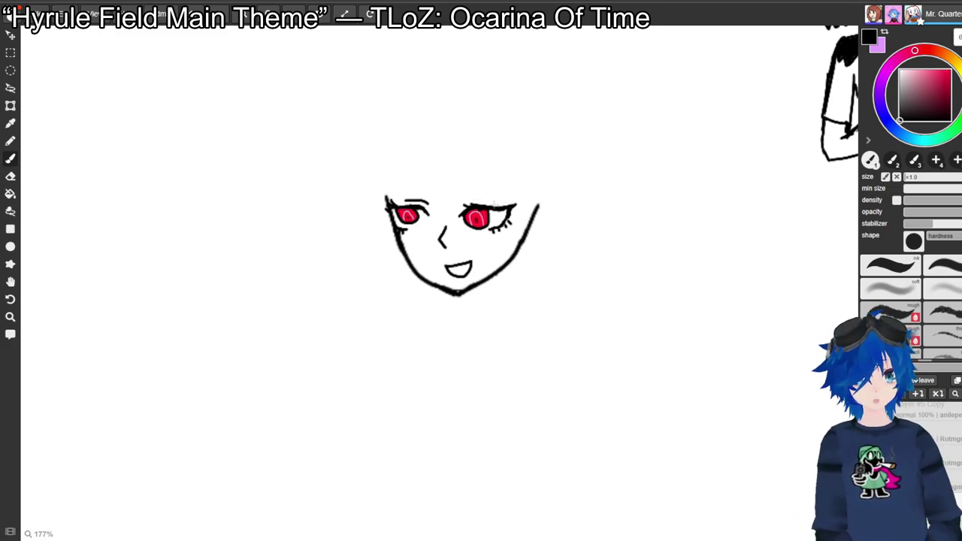
{"action": "left_click_drag", "start_coordinate": [487, 200], "coordinate": [466, 199]}
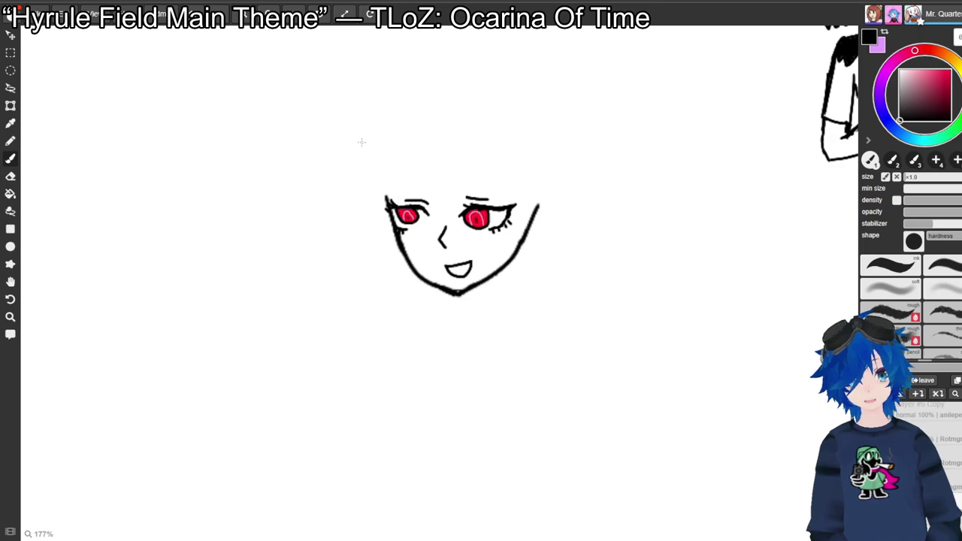
Draw a short curved black hair line above the left side of the face.
{"action": "mouse_move", "coordinate": [396, 110]}
{"action": "left_mouse_down"}
{"action": "mouse_move", "coordinate": [370, 134]}
{"action": "mouse_move", "coordinate": [367, 153]}
{"action": "left_mouse_up"}
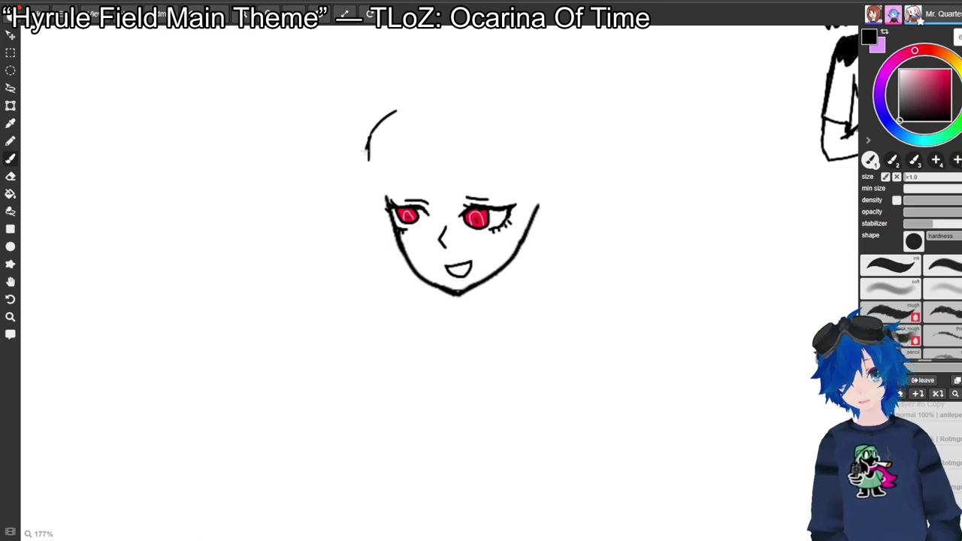
Examine the blue sketch of the helmeted girl with a mop in the canvas's lower left corner.
{"action": "left_click", "coordinate": [268, 13]}
{"action": "left_click", "coordinate": [268, 14]}
{"action": "left_click", "coordinate": [268, 14]}
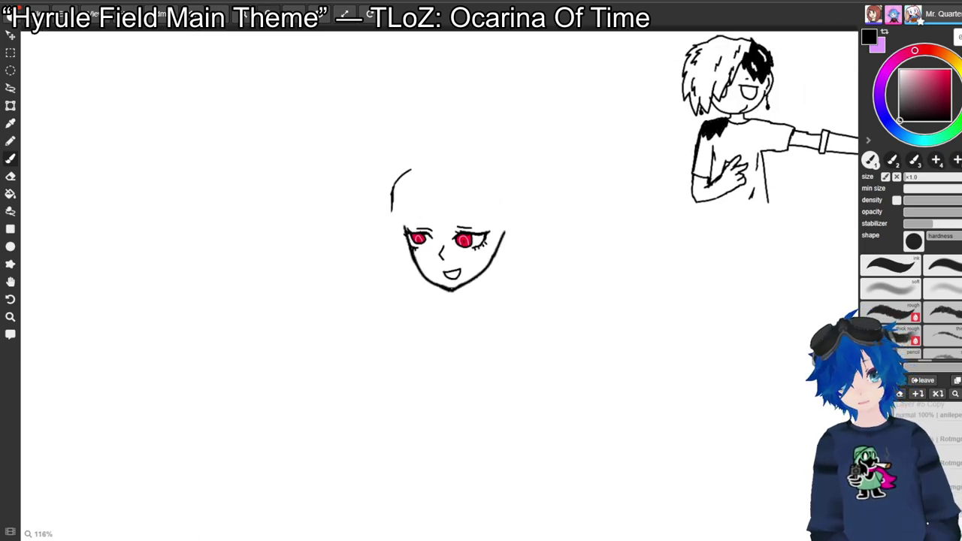
{"action": "left_click_drag", "start_coordinate": [268, 13], "coordinate": [255, 13]}
{"action": "mouse_move", "coordinate": [439, 466]}
{"action": "left_mouse_down"}
{"action": "mouse_move", "coordinate": [481, 150]}
{"action": "mouse_move", "coordinate": [536, 136]}
{"action": "mouse_move", "coordinate": [615, 88]}
{"action": "left_mouse_up"}
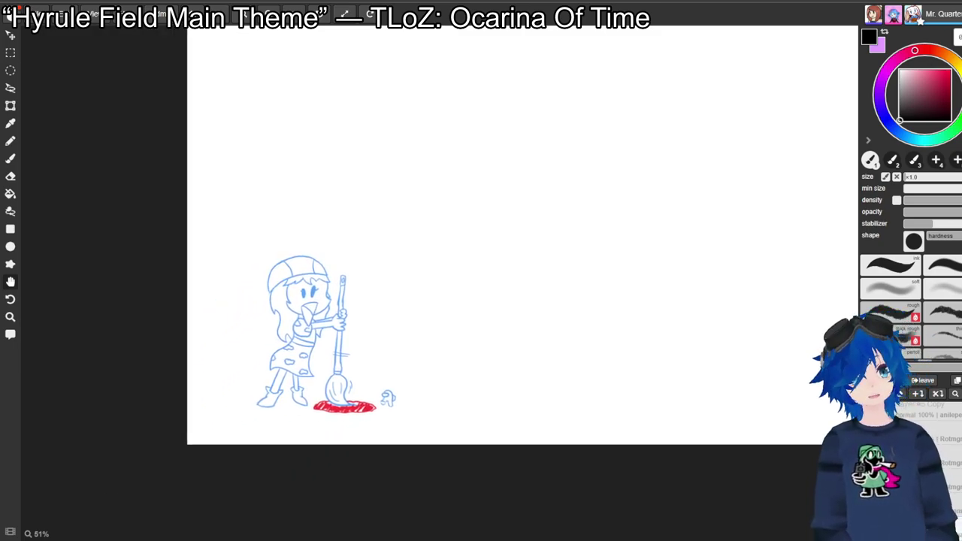
{"action": "key", "text": "b"}
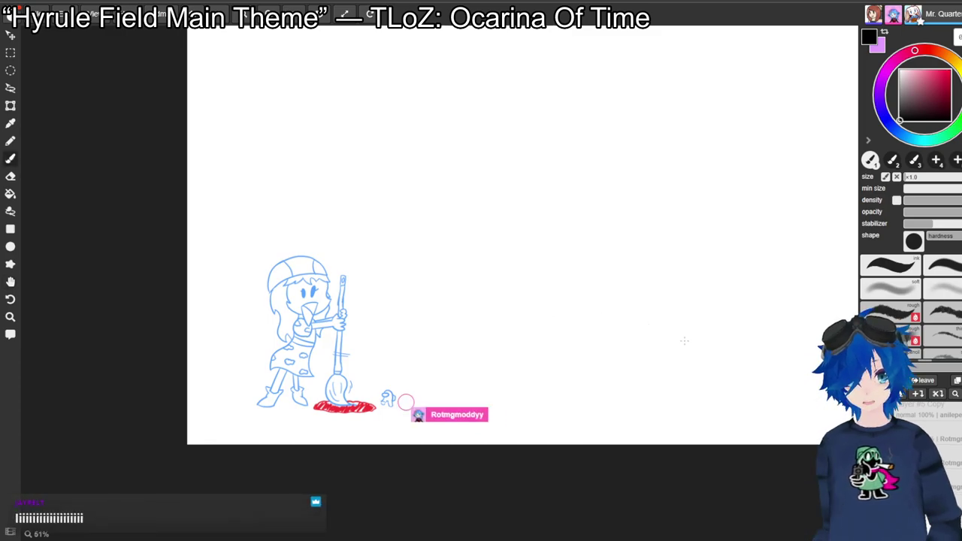
{"action": "key", "text": "h"}
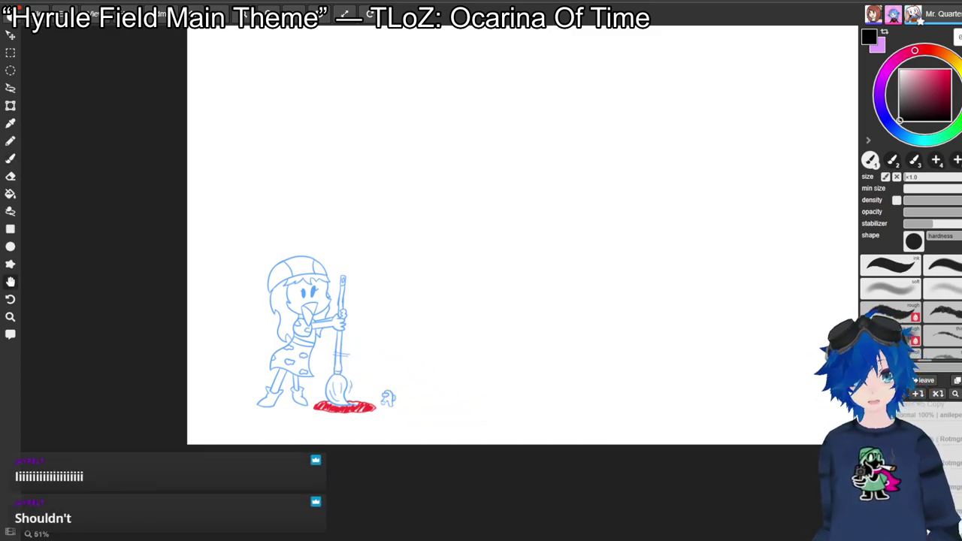
{"action": "mouse_move", "coordinate": [522, 235]}
{"action": "left_mouse_down"}
{"action": "mouse_move", "coordinate": [503, 244]}
{"action": "mouse_move", "coordinate": [500, 226]}
{"action": "mouse_move", "coordinate": [419, 238]}
{"action": "mouse_move", "coordinate": [209, 313]}
{"action": "mouse_move", "coordinate": [143, 288]}
{"action": "mouse_move", "coordinate": [129, 297]}
{"action": "mouse_move", "coordinate": [368, 276]}
{"action": "mouse_move", "coordinate": [456, 291]}
{"action": "mouse_move", "coordinate": [509, 276]}
{"action": "left_mouse_up"}
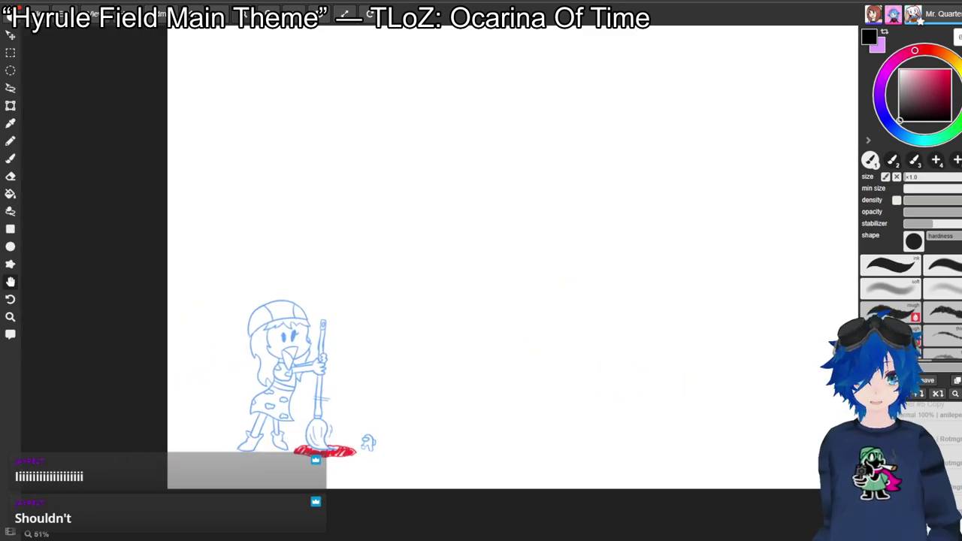
{"action": "key", "text": "ctrl+="}
{"action": "key", "text": "ctrl+="}
{"action": "left_click_drag", "start_coordinate": [439, 284], "coordinate": [516, 142]}
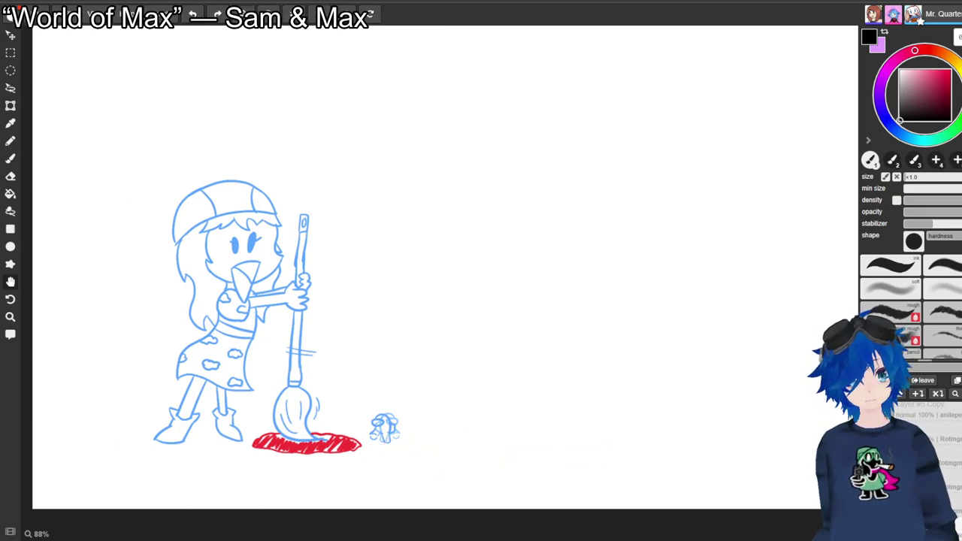
{"action": "key", "text": "b"}
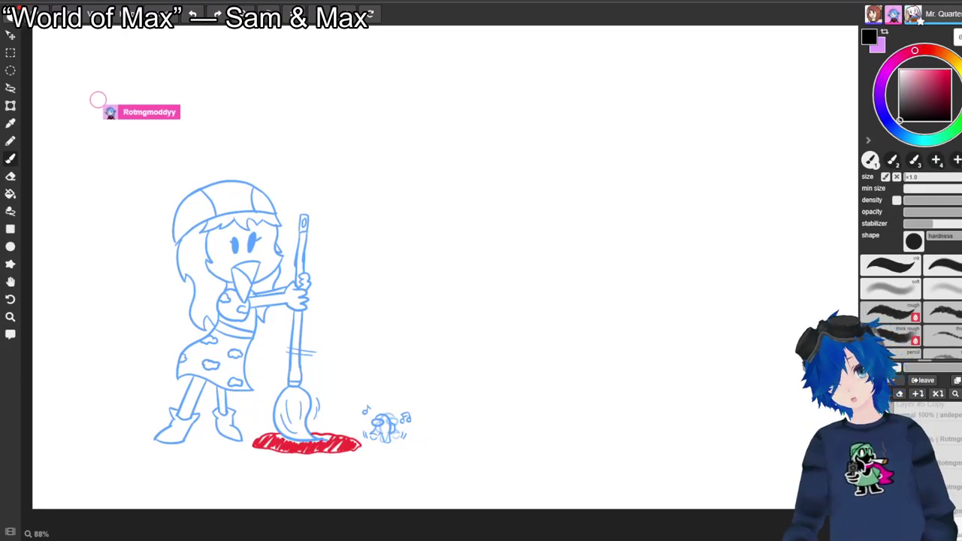
{"action": "left_click_drag", "start_coordinate": [107, 77], "coordinate": [112, 115]}
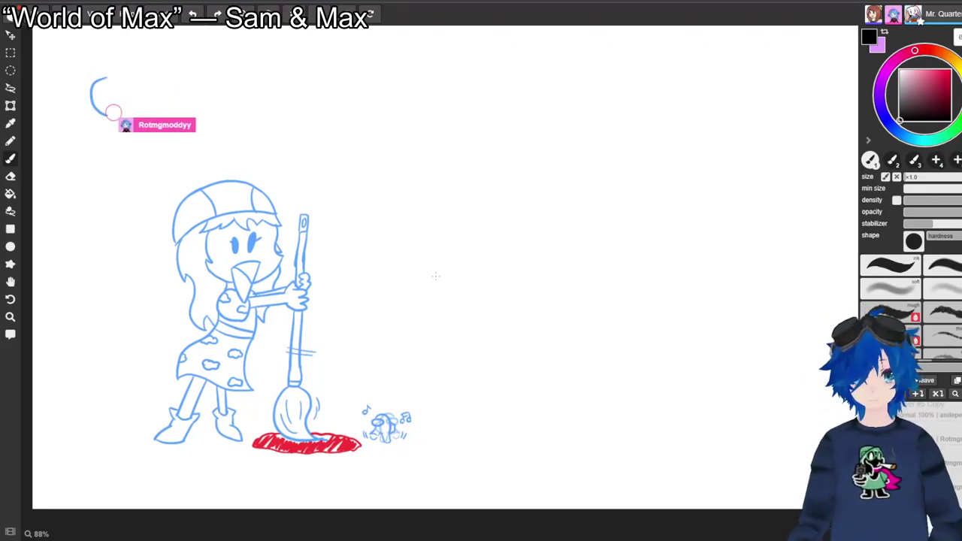
{"action": "left_click_drag", "start_coordinate": [420, 187], "coordinate": [418, 230]}
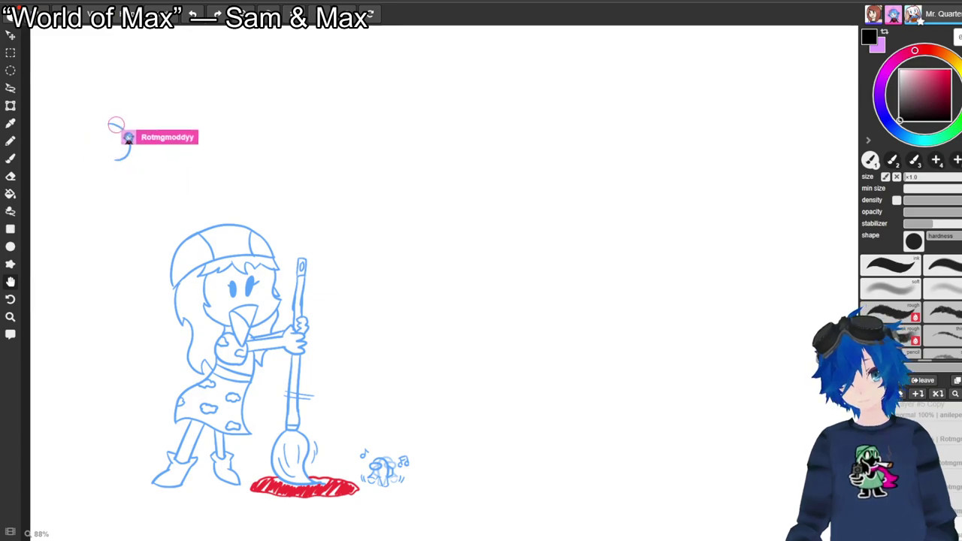
{"action": "left_click_drag", "start_coordinate": [418, 231], "coordinate": [45, 301]}
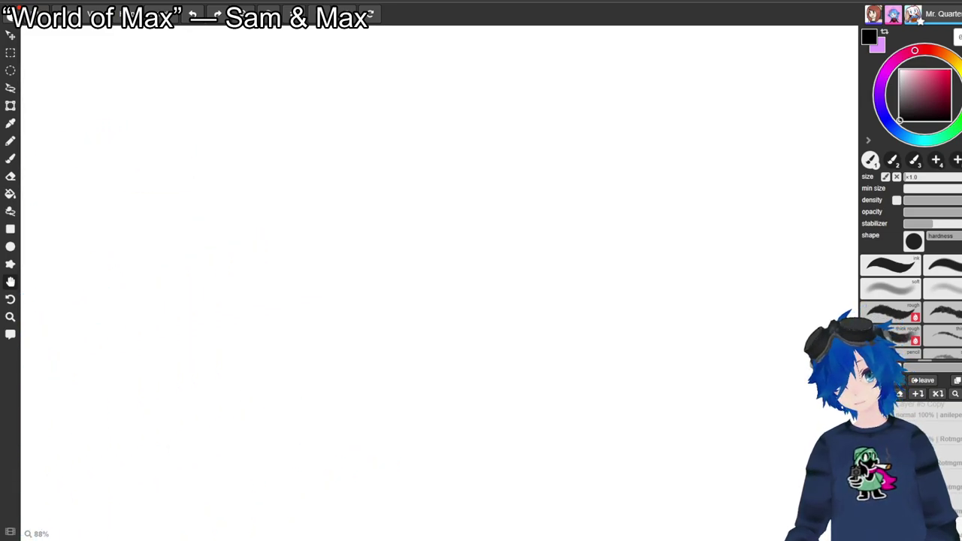
Continue the red-eyed character's left hair outline from the head curve down past the cheek, flaring outward at chin level.
{"action": "key", "text": "minus"}
{"action": "key", "text": "minus"}
{"action": "key", "text": "minus"}
{"action": "key", "text": "minus"}
{"action": "key", "text": "minus"}
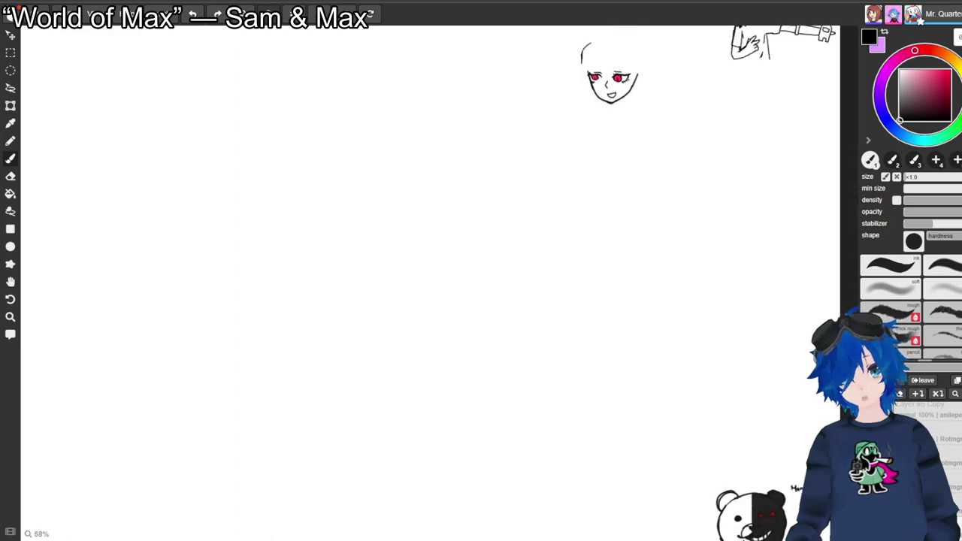
{"action": "key", "text": "space"}
{"action": "mouse_move", "coordinate": [440, 284]}
{"action": "left_mouse_down"}
{"action": "mouse_move", "coordinate": [335, 161]}
{"action": "mouse_move", "coordinate": [330, 239]}
{"action": "mouse_move", "coordinate": [373, 335]}
{"action": "mouse_move", "coordinate": [412, 378]}
{"action": "mouse_move", "coordinate": [704, 278]}
{"action": "mouse_move", "coordinate": [398, 363]}
{"action": "mouse_move", "coordinate": [327, 353]}
{"action": "left_mouse_up"}
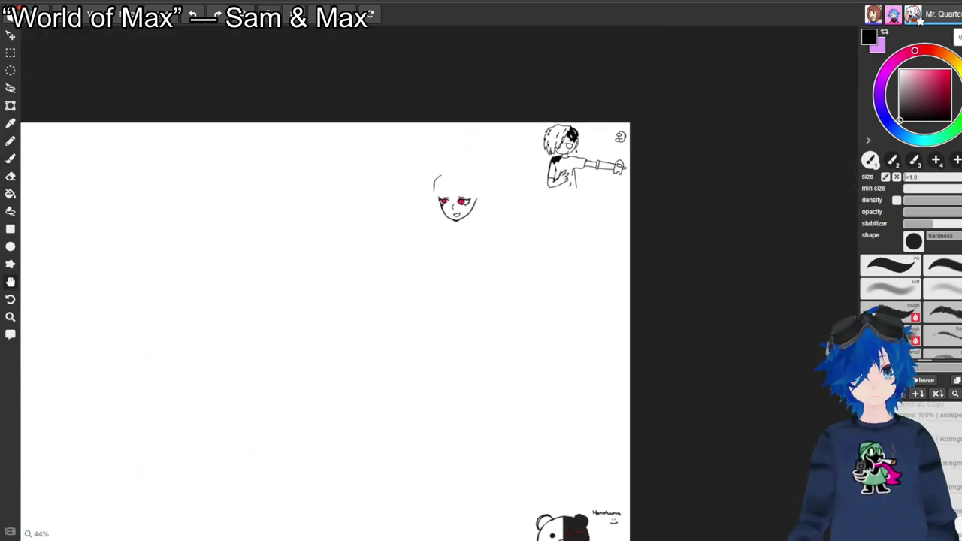
{"action": "key", "text": "plus"}
{"action": "key", "text": "plus"}
{"action": "key", "text": "plus"}
{"action": "key", "text": "plus"}
{"action": "key", "text": "plus"}
{"action": "key", "text": "plus"}
{"action": "key", "text": "plus"}
{"action": "key", "text": "plus"}
{"action": "key", "text": "plus"}
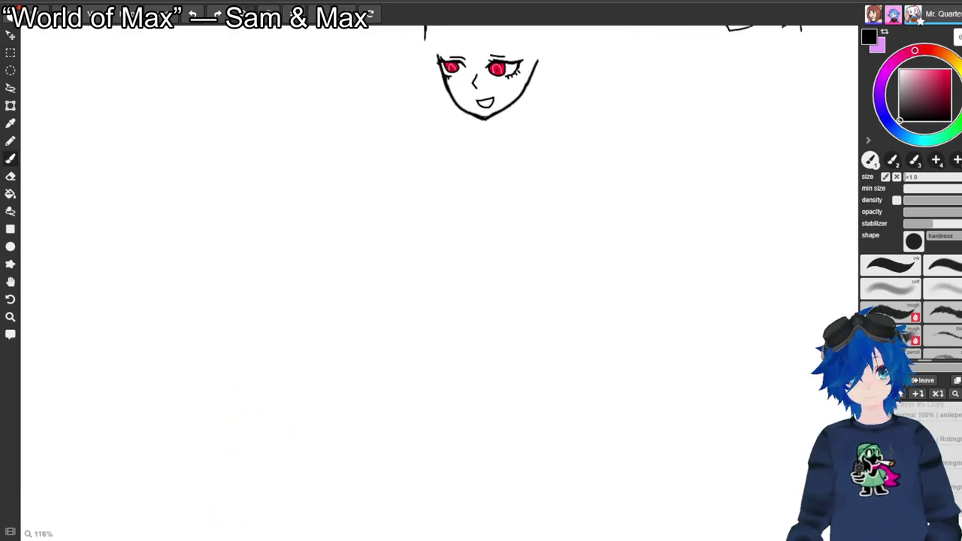
{"action": "key", "text": "space"}
{"action": "mouse_move", "coordinate": [335, 95]}
{"action": "left_mouse_down"}
{"action": "mouse_move", "coordinate": [280, 339]}
{"action": "mouse_move", "coordinate": [332, 90]}
{"action": "mouse_move", "coordinate": [328, 118]}
{"action": "left_mouse_up"}
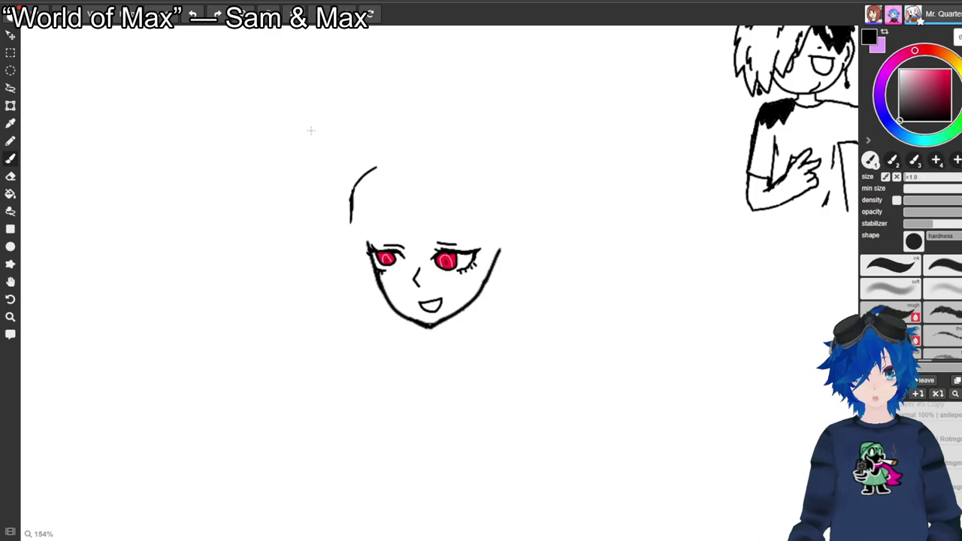
{"action": "scroll", "coordinate": [302, 122], "scroll_direction": "up", "scroll_amount": 1}
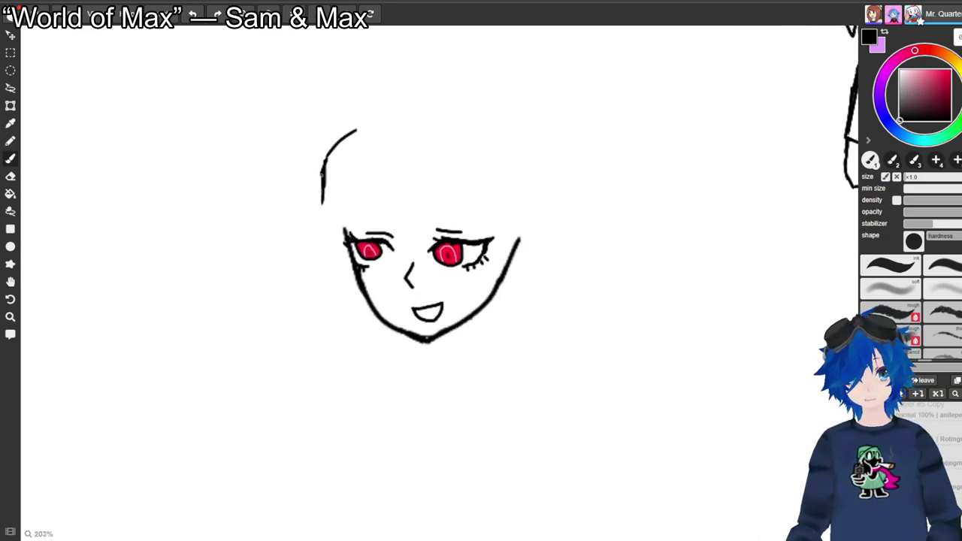
{"action": "key", "text": "e"}
{"action": "mouse_move", "coordinate": [329, 209]}
{"action": "left_mouse_down"}
{"action": "mouse_move", "coordinate": [321, 177]}
{"action": "mouse_move", "coordinate": [322, 198]}
{"action": "mouse_move", "coordinate": [331, 150]}
{"action": "mouse_move", "coordinate": [315, 186]}
{"action": "mouse_move", "coordinate": [325, 259]}
{"action": "mouse_move", "coordinate": [314, 309]}
{"action": "mouse_move", "coordinate": [323, 287]}
{"action": "mouse_move", "coordinate": [298, 340]}
{"action": "left_mouse_up"}
{"action": "key", "text": "b"}
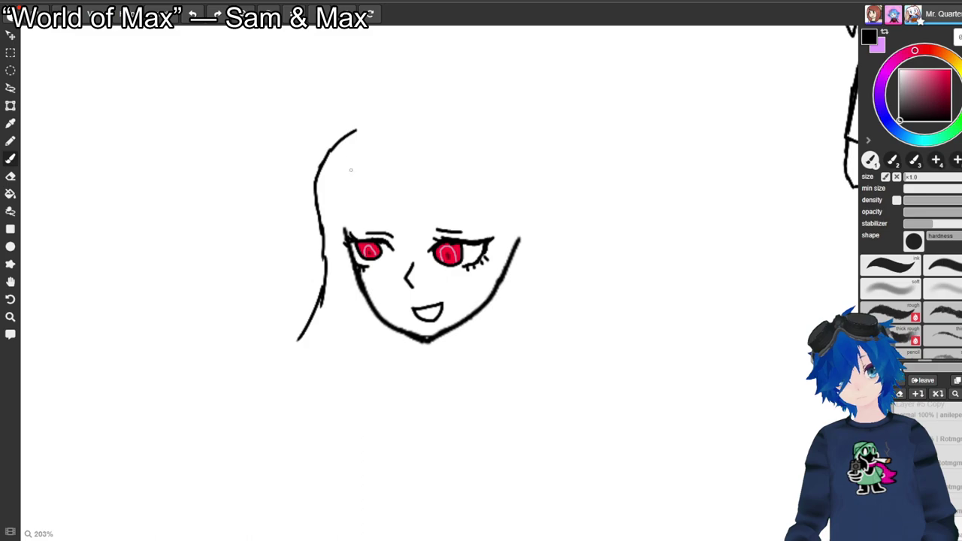
Draw the hair outline over the top of the head to the upper right side, redoing strokes that do not fit.
{"action": "left_click_drag", "start_coordinate": [353, 126], "coordinate": [441, 116]}
{"action": "key", "text": "ctrl+z"}
{"action": "left_click_drag", "start_coordinate": [376, 118], "coordinate": [461, 116]}
{"action": "key", "text": "ctrl+z"}
{"action": "mouse_move", "coordinate": [373, 121]}
{"action": "left_mouse_down"}
{"action": "mouse_move", "coordinate": [405, 113]}
{"action": "mouse_move", "coordinate": [471, 116]}
{"action": "mouse_move", "coordinate": [547, 154]}
{"action": "left_mouse_up"}
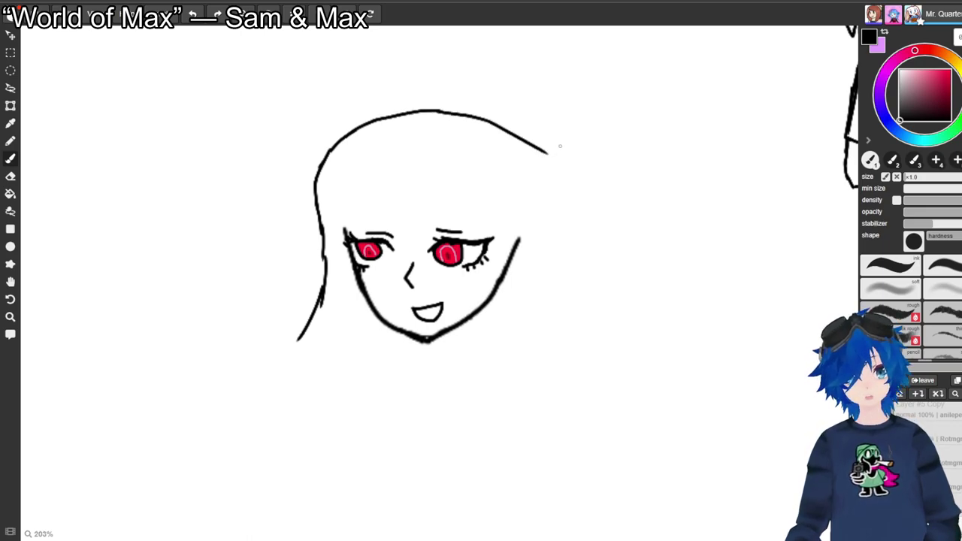
Erase a short gap in the hair outline at the crown of the head.
{"action": "key", "text": "e"}
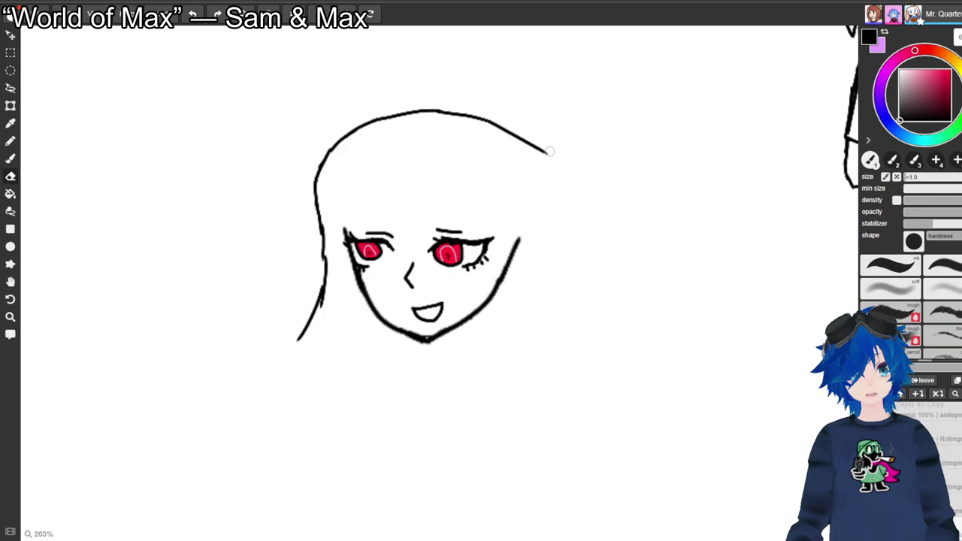
{"action": "key", "text": "b"}
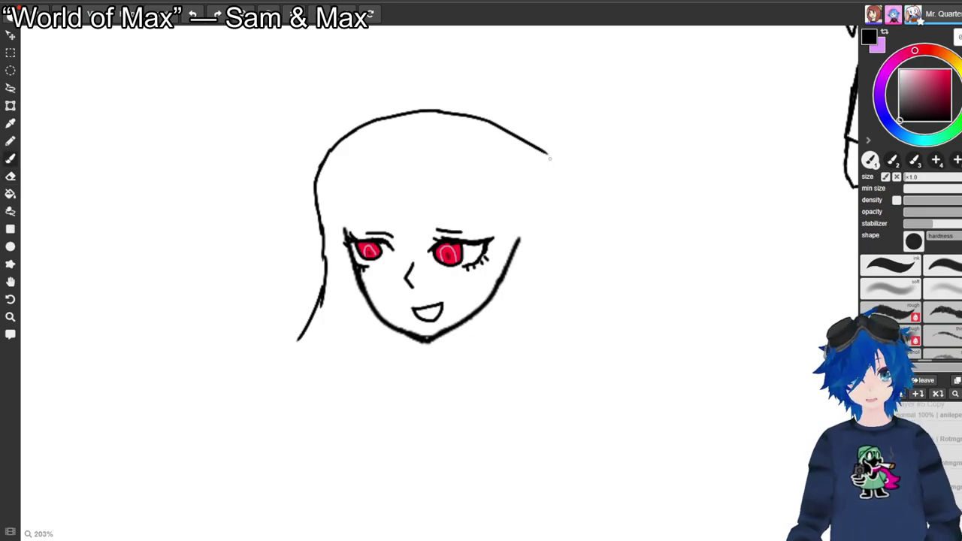
{"action": "key", "text": "e"}
{"action": "mouse_move", "coordinate": [443, 115]}
{"action": "left_mouse_down"}
{"action": "mouse_move", "coordinate": [468, 114]}
{"action": "mouse_move", "coordinate": [445, 115]}
{"action": "left_mouse_up"}
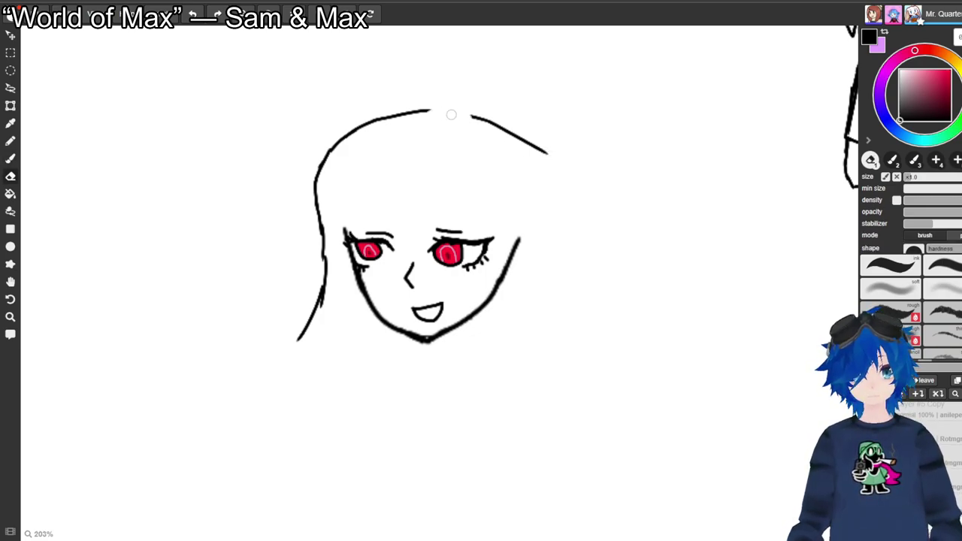
Draw the right outer hair outline from the crown around the face to a point below the chin, redoing strokes that do not fit.
{"action": "mouse_move", "coordinate": [544, 153]}
{"action": "left_mouse_down"}
{"action": "mouse_move", "coordinate": [526, 238]}
{"action": "mouse_move", "coordinate": [531, 155]}
{"action": "mouse_move", "coordinate": [544, 167]}
{"action": "mouse_move", "coordinate": [554, 161]}
{"action": "mouse_move", "coordinate": [527, 140]}
{"action": "mouse_move", "coordinate": [556, 169]}
{"action": "mouse_move", "coordinate": [569, 210]}
{"action": "mouse_move", "coordinate": [565, 323]}
{"action": "left_mouse_up"}
{"action": "key", "text": "b"}
{"action": "key", "text": "ctrl+z"}
{"action": "key", "text": "ctrl+z"}
{"action": "key", "text": "ctrl+z"}
{"action": "key", "text": "ctrl+z"}
{"action": "key", "text": "ctrl+z"}
{"action": "key", "text": "ctrl+z"}
{"action": "key", "text": "ctrl+z"}
{"action": "mouse_move", "coordinate": [526, 140]}
{"action": "left_mouse_down"}
{"action": "mouse_move", "coordinate": [558, 207]}
{"action": "mouse_move", "coordinate": [547, 286]}
{"action": "mouse_move", "coordinate": [533, 324]}
{"action": "mouse_move", "coordinate": [429, 455]}
{"action": "mouse_move", "coordinate": [438, 400]}
{"action": "left_mouse_up"}
{"action": "key", "text": "ctrl+z"}
Draw the inner edge of the right side lock from its pointed tip up across the jaw to above the right eye.
{"action": "mouse_move", "coordinate": [428, 453]}
{"action": "left_mouse_down"}
{"action": "mouse_move", "coordinate": [454, 392]}
{"action": "mouse_move", "coordinate": [488, 352]}
{"action": "mouse_move", "coordinate": [501, 316]}
{"action": "left_mouse_up"}
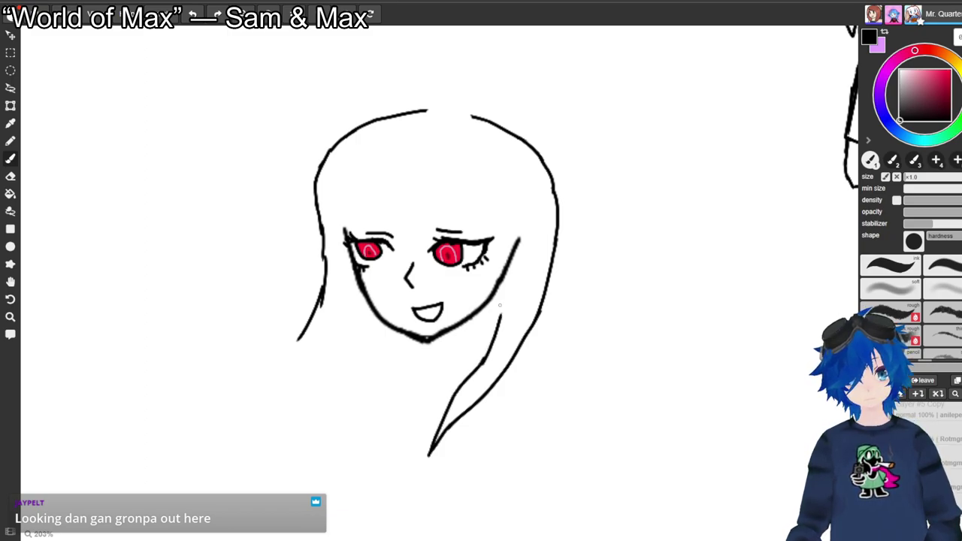
{"action": "left_click_drag", "start_coordinate": [500, 322], "coordinate": [500, 227]}
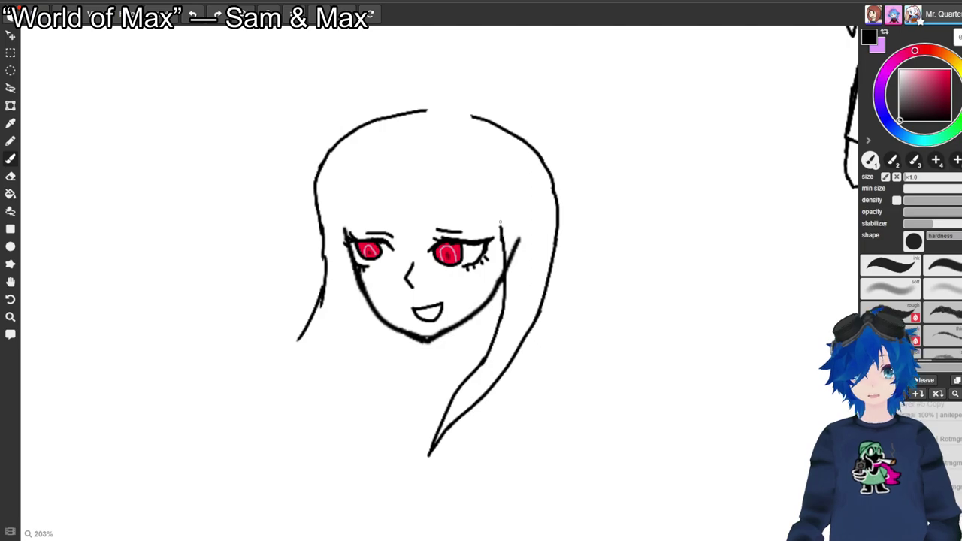
{"action": "left_click_drag", "start_coordinate": [502, 236], "coordinate": [493, 206]}
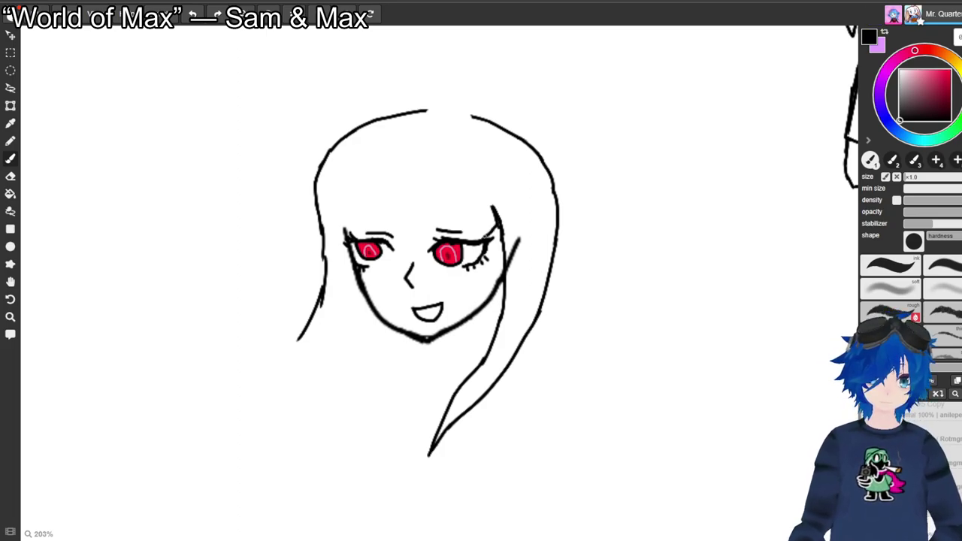
Draw a jagged fringe across the forehead just above both eyes, with short strand lines rising from its points.
{"action": "mouse_move", "coordinate": [479, 237]}
{"action": "left_mouse_down"}
{"action": "mouse_move", "coordinate": [482, 229]}
{"action": "mouse_move", "coordinate": [468, 238]}
{"action": "mouse_move", "coordinate": [387, 230]}
{"action": "left_mouse_up"}
{"action": "left_click_drag", "start_coordinate": [392, 228], "coordinate": [345, 234]}
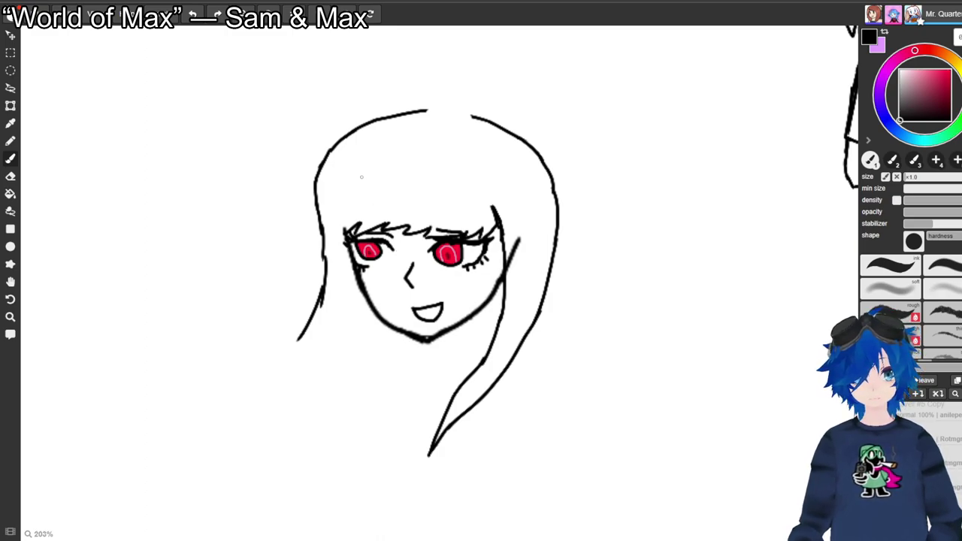
{"action": "left_click_drag", "start_coordinate": [345, 234], "coordinate": [348, 201]}
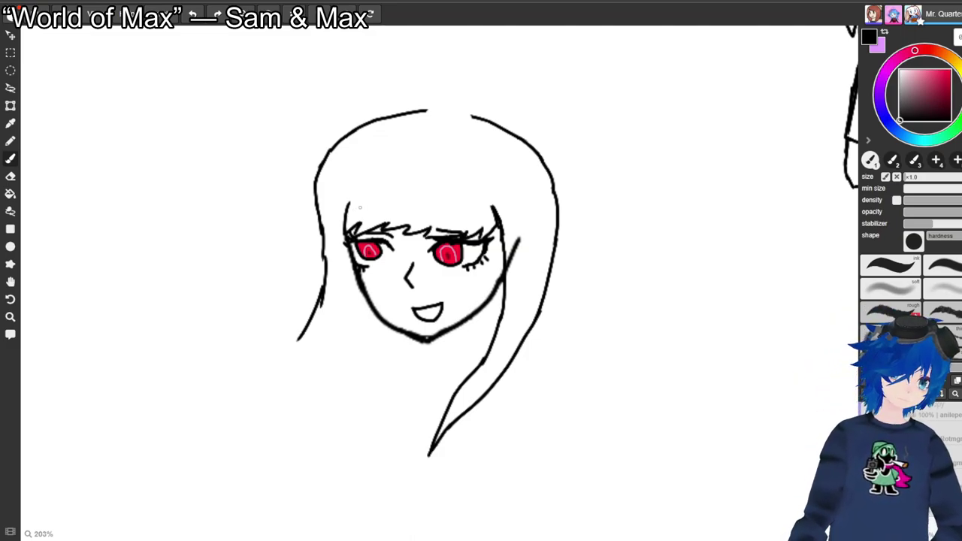
{"action": "mouse_move", "coordinate": [354, 226]}
{"action": "left_mouse_down"}
{"action": "mouse_move", "coordinate": [361, 199]}
{"action": "mouse_move", "coordinate": [406, 213]}
{"action": "mouse_move", "coordinate": [490, 212]}
{"action": "left_mouse_up"}
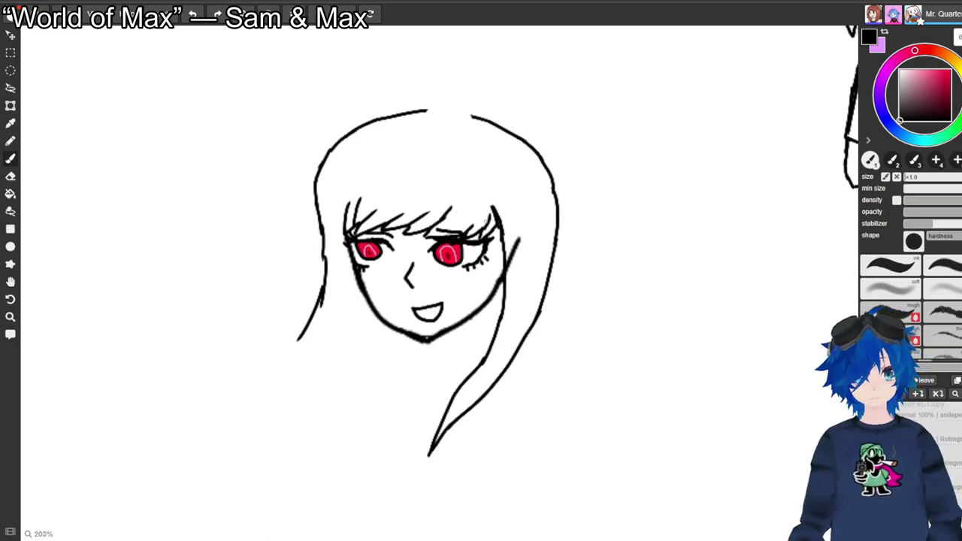
Erase the jawline end inside the right side lock and draw a long strand line along the lock's inner edge.
{"action": "key", "text": "e"}
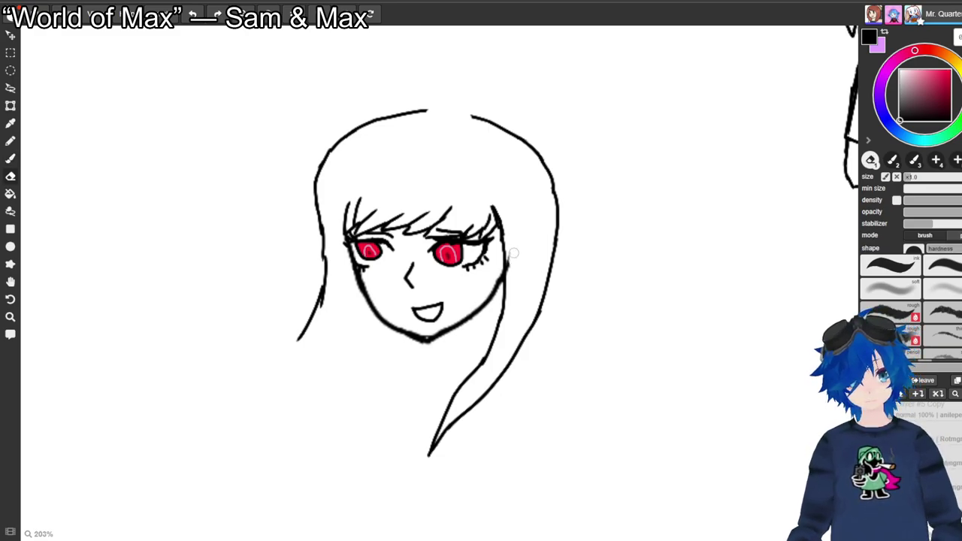
{"action": "key", "text": "b"}
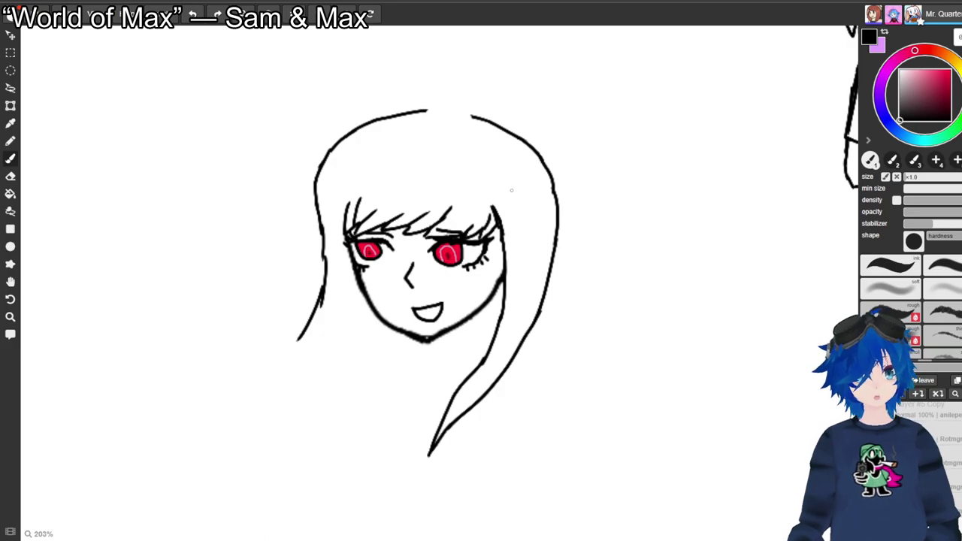
{"action": "mouse_move", "coordinate": [511, 203]}
{"action": "left_mouse_down"}
{"action": "mouse_move", "coordinate": [525, 291]}
{"action": "mouse_move", "coordinate": [513, 335]}
{"action": "mouse_move", "coordinate": [495, 365]}
{"action": "left_mouse_up"}
{"action": "key", "text": "ctrl+z"}
{"action": "mouse_move", "coordinate": [505, 199]}
{"action": "left_mouse_down"}
{"action": "mouse_move", "coordinate": [517, 314]}
{"action": "mouse_move", "coordinate": [459, 407]}
{"action": "left_mouse_up"}
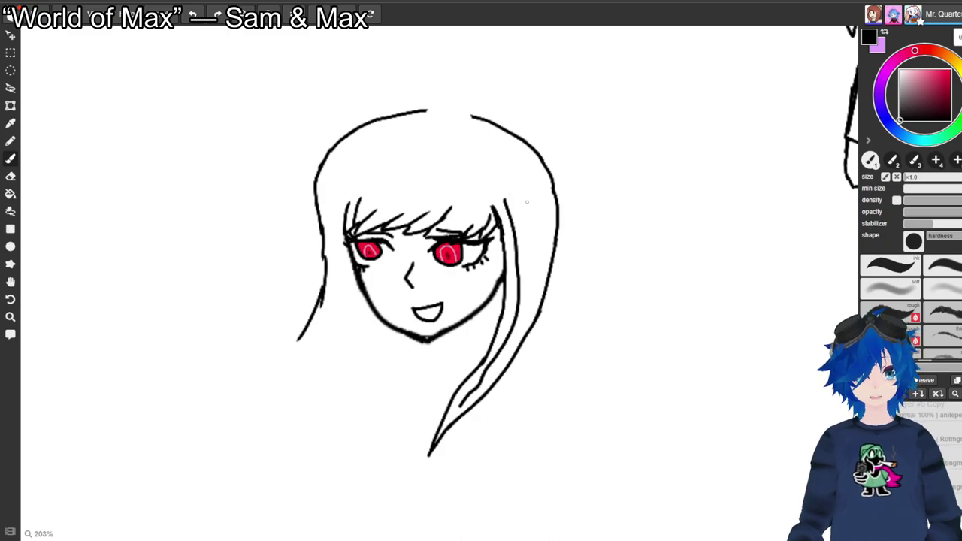
Add a second strand line near the right lock's outer edge and blacken the narrow gap between the strands toward the tip.
{"action": "left_click_drag", "start_coordinate": [530, 206], "coordinate": [516, 310]}
{"action": "key", "text": "ctrl+z"}
{"action": "mouse_move", "coordinate": [530, 196]}
{"action": "left_mouse_down"}
{"action": "mouse_move", "coordinate": [536, 283]}
{"action": "mouse_move", "coordinate": [504, 349]}
{"action": "left_mouse_up"}
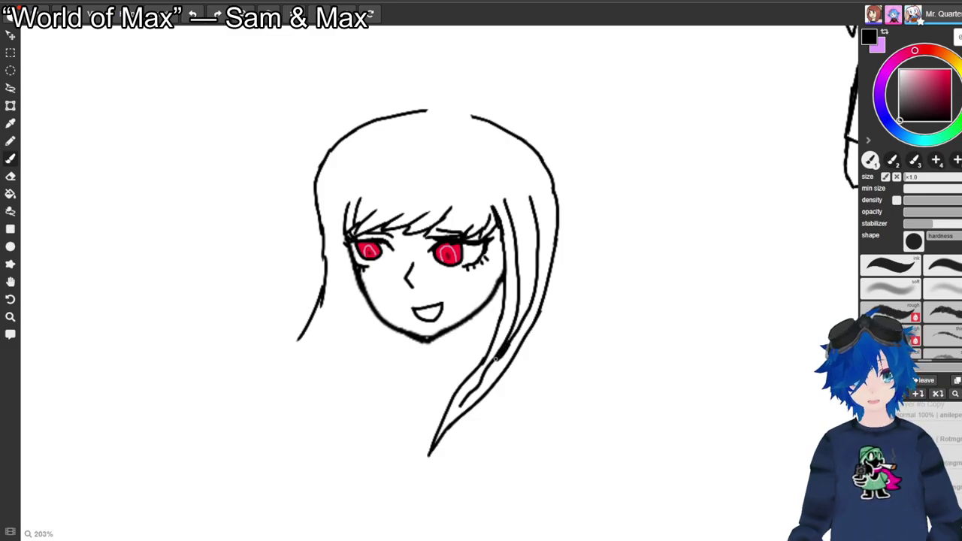
{"action": "mouse_move", "coordinate": [504, 352]}
{"action": "left_mouse_down"}
{"action": "mouse_move", "coordinate": [484, 381]}
{"action": "mouse_move", "coordinate": [488, 372]}
{"action": "left_mouse_up"}
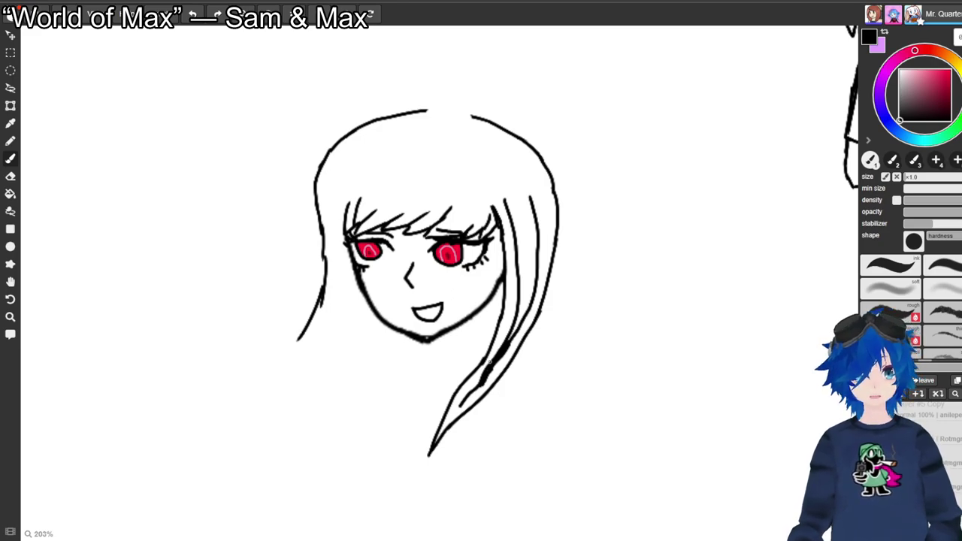
Extend the fringe's outer strand lines upward on both sides and draw a short strand line beside the left jaw.
{"action": "left_click_drag", "start_coordinate": [499, 221], "coordinate": [482, 185]}
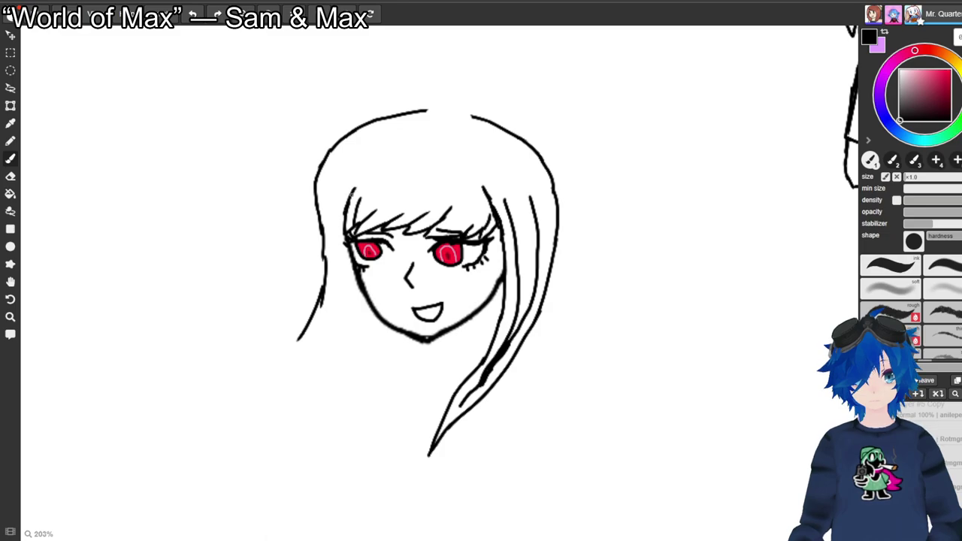
{"action": "mouse_move", "coordinate": [362, 183]}
{"action": "left_mouse_down"}
{"action": "mouse_move", "coordinate": [349, 194]}
{"action": "mouse_move", "coordinate": [356, 189]}
{"action": "left_mouse_up"}
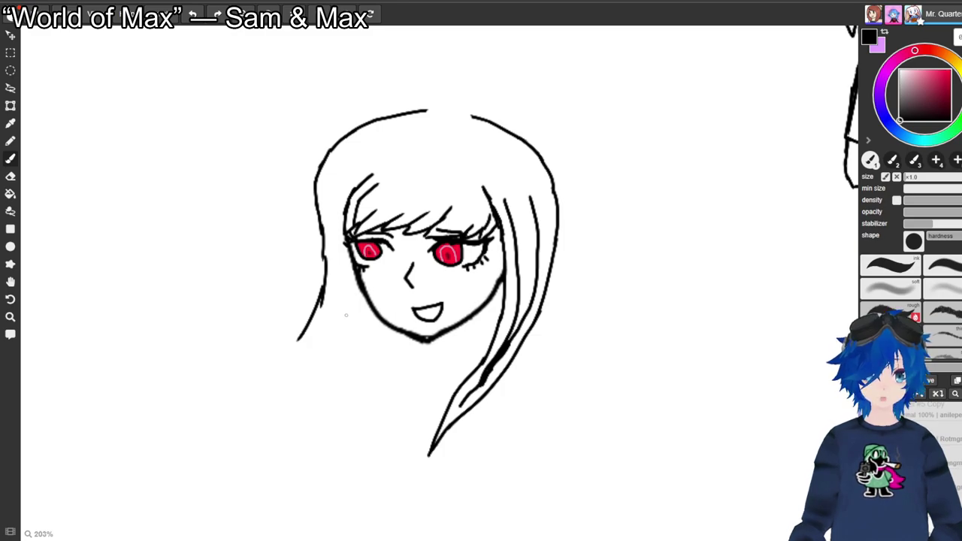
{"action": "left_click_drag", "start_coordinate": [363, 289], "coordinate": [357, 329]}
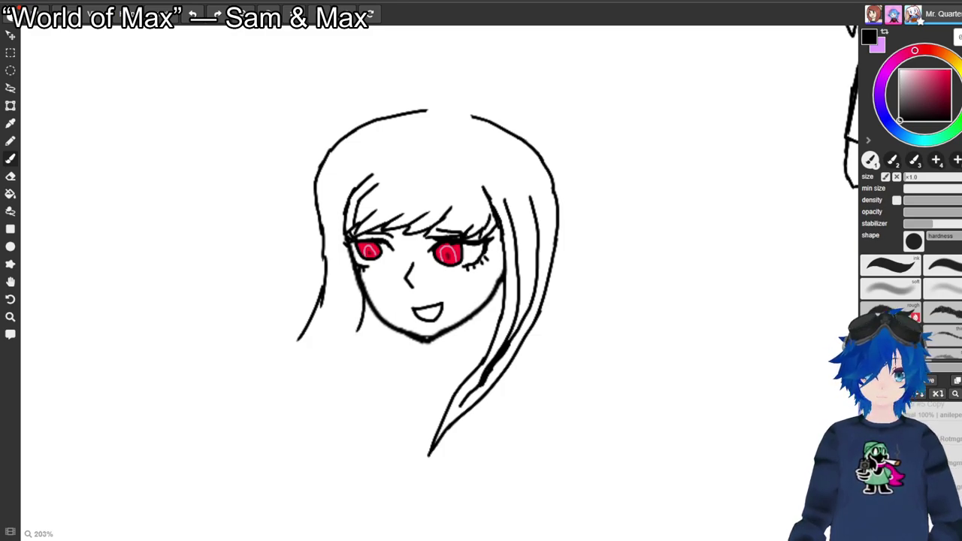
Redraw the left side lock's inner edge from beside the jaw and join its outer edge into a sharp tip below chin level.
{"action": "key", "text": "ctrl+z"}
{"action": "left_click_drag", "start_coordinate": [354, 274], "coordinate": [346, 324]}
{"action": "key", "text": "ctrl+z"}
{"action": "mouse_move", "coordinate": [354, 274]}
{"action": "left_mouse_down"}
{"action": "mouse_move", "coordinate": [341, 335]}
{"action": "mouse_move", "coordinate": [284, 390]}
{"action": "left_mouse_up"}
{"action": "left_click_drag", "start_coordinate": [304, 331], "coordinate": [284, 371]}
{"action": "key", "text": "ctrl+z"}
{"action": "left_click_drag", "start_coordinate": [302, 335], "coordinate": [279, 397]}
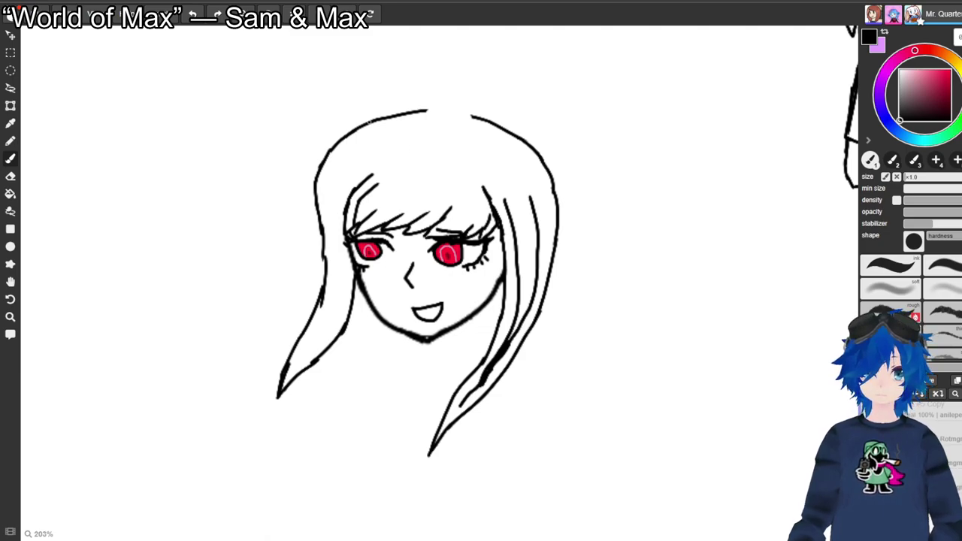
Draw a raised hair band over the crown and down behind the right side lock, with a short line inside its lower end.
{"action": "mouse_move", "coordinate": [359, 125]}
{"action": "left_mouse_down"}
{"action": "mouse_move", "coordinate": [386, 103]}
{"action": "mouse_move", "coordinate": [450, 91]}
{"action": "left_mouse_up"}
{"action": "key", "text": "ctrl+z"}
{"action": "key", "text": "ctrl+z"}
{"action": "key", "text": "ctrl+z"}
{"action": "key", "text": "ctrl+z"}
{"action": "mouse_move", "coordinate": [420, 109]}
{"action": "left_mouse_down"}
{"action": "mouse_move", "coordinate": [438, 92]}
{"action": "mouse_move", "coordinate": [466, 90]}
{"action": "mouse_move", "coordinate": [523, 113]}
{"action": "mouse_move", "coordinate": [571, 161]}
{"action": "mouse_move", "coordinate": [588, 214]}
{"action": "mouse_move", "coordinate": [568, 269]}
{"action": "mouse_move", "coordinate": [546, 285]}
{"action": "left_mouse_up"}
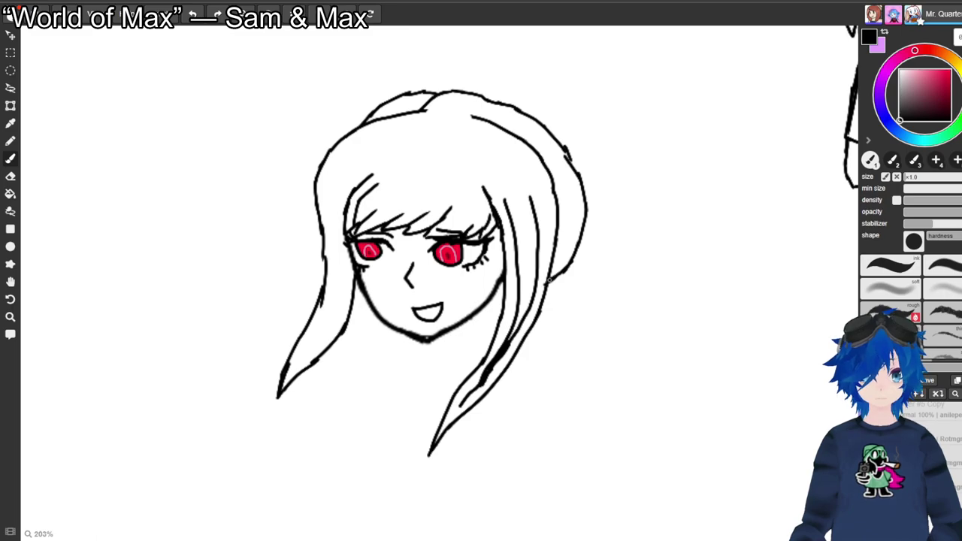
{"action": "left_click_drag", "start_coordinate": [558, 233], "coordinate": [553, 266]}
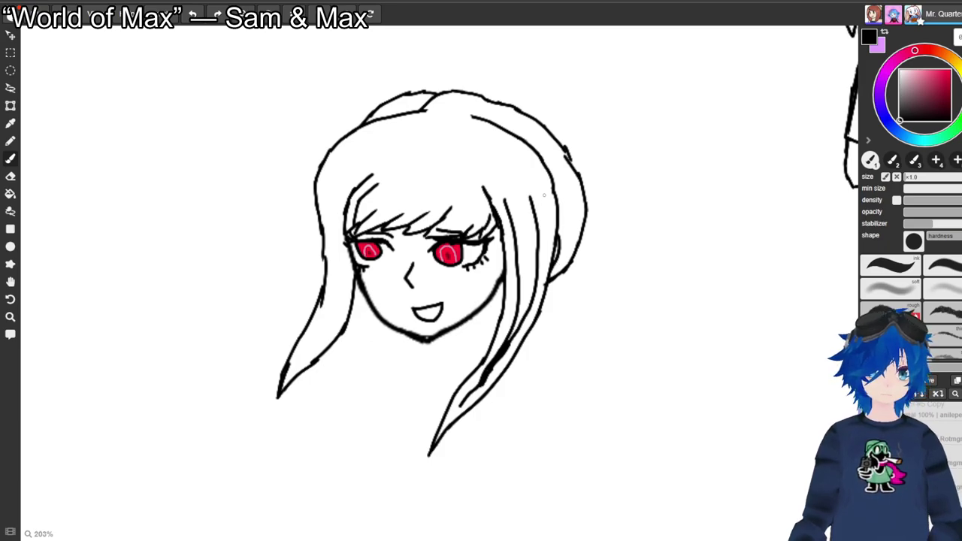
{"action": "key", "text": "ctrl+z"}
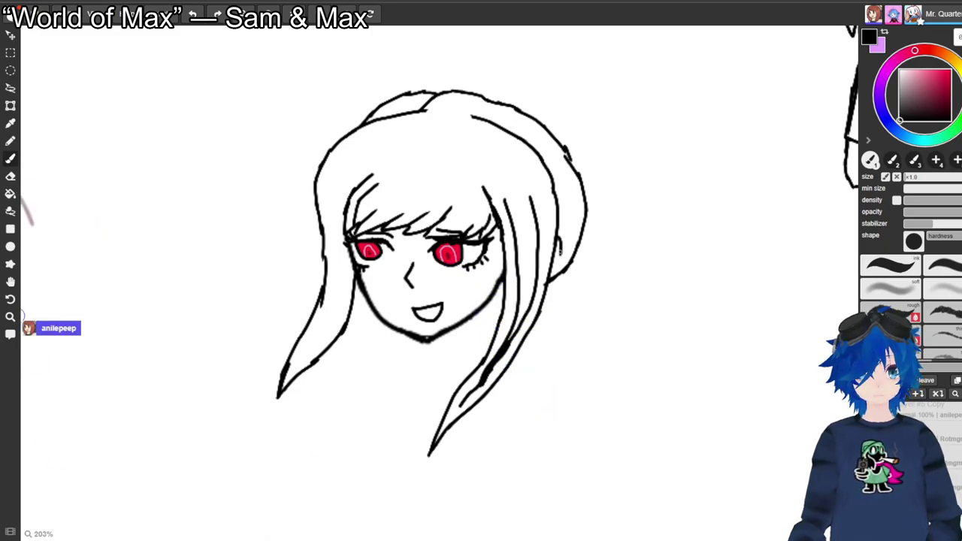
{"action": "left_click_drag", "start_coordinate": [562, 225], "coordinate": [552, 273]}
Divide the hair band around the crown and right side into braid segments with an inner edge and short curved cross lines.
{"action": "key", "text": "space"}
{"action": "left_click_drag", "start_coordinate": [315, 270], "coordinate": [682, 197]}
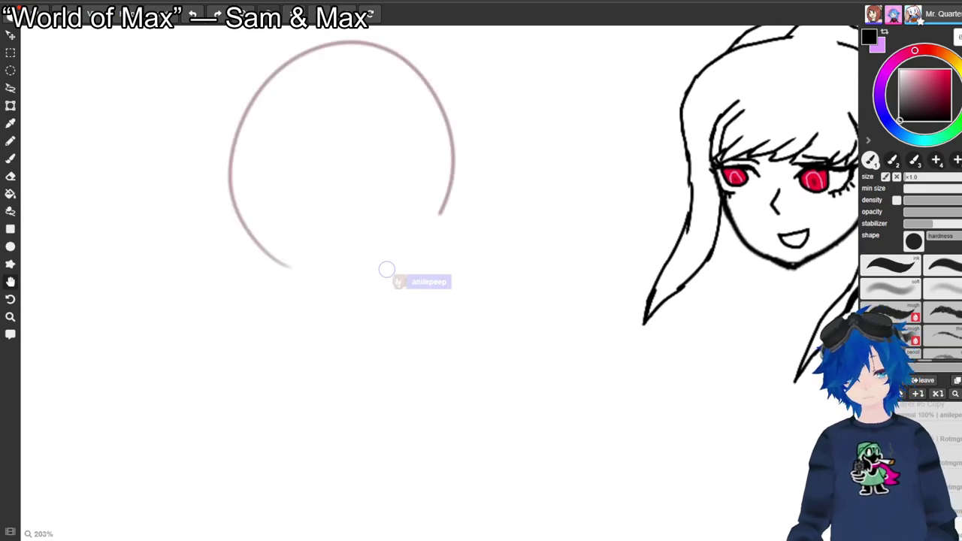
{"action": "key", "text": "ctrl+minus"}
{"action": "key", "text": "ctrl+minus"}
{"action": "key", "text": "ctrl+minus"}
{"action": "key", "text": "ctrl+minus"}
{"action": "key", "text": "ctrl+minus"}
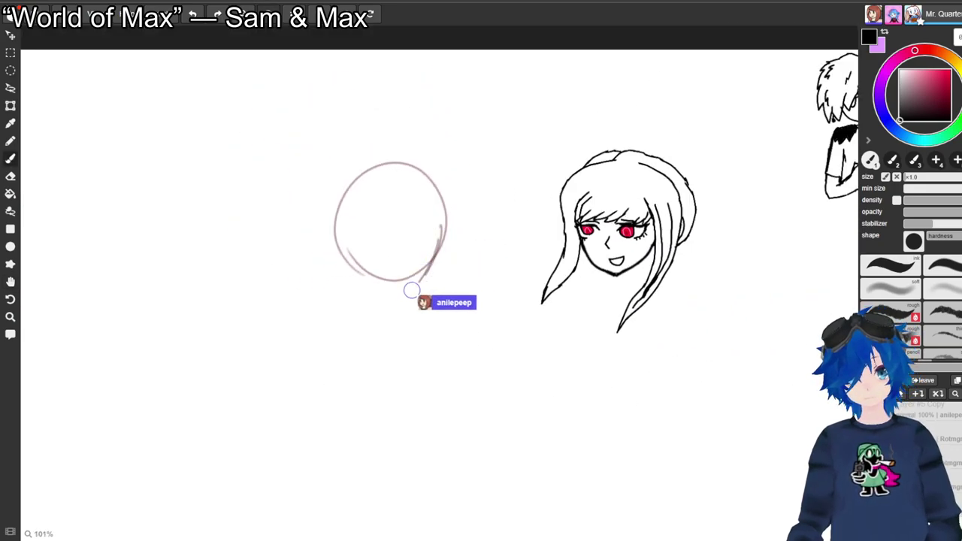
{"action": "scroll", "coordinate": [441, 282], "scroll_direction": "up", "scroll_amount": 3}
{"action": "key", "text": "space"}
{"action": "mouse_move", "coordinate": [440, 282]}
{"action": "left_mouse_down"}
{"action": "mouse_move", "coordinate": [160, 360]}
{"action": "mouse_move", "coordinate": [257, 344]}
{"action": "left_mouse_up"}
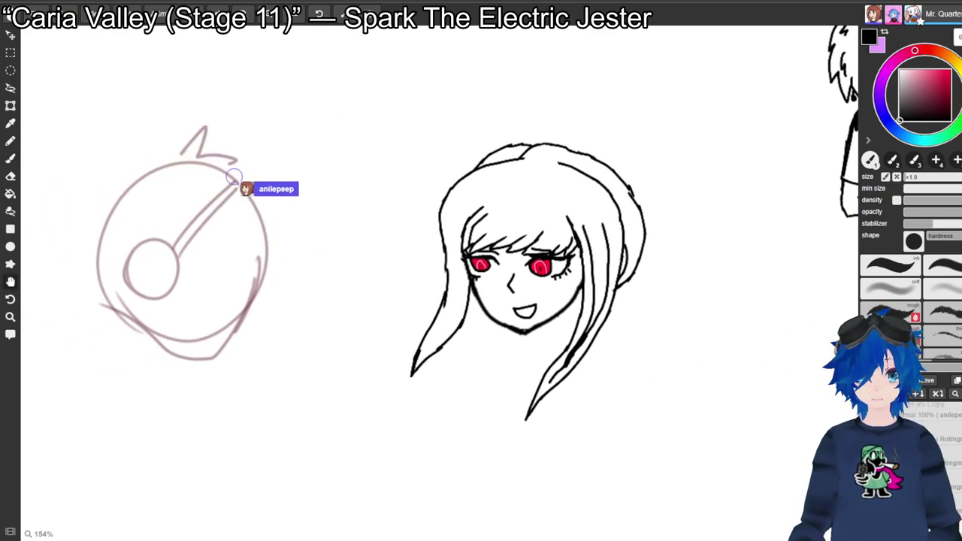
{"action": "key", "text": "b"}
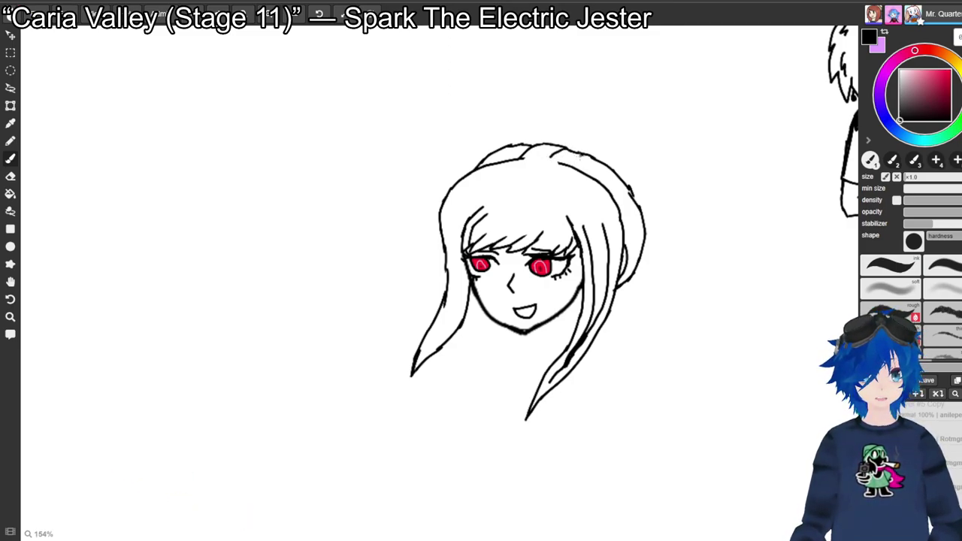
{"action": "mouse_move", "coordinate": [597, 158]}
{"action": "left_mouse_down"}
{"action": "mouse_move", "coordinate": [587, 179]}
{"action": "mouse_move", "coordinate": [616, 181]}
{"action": "mouse_move", "coordinate": [625, 217]}
{"action": "left_mouse_up"}
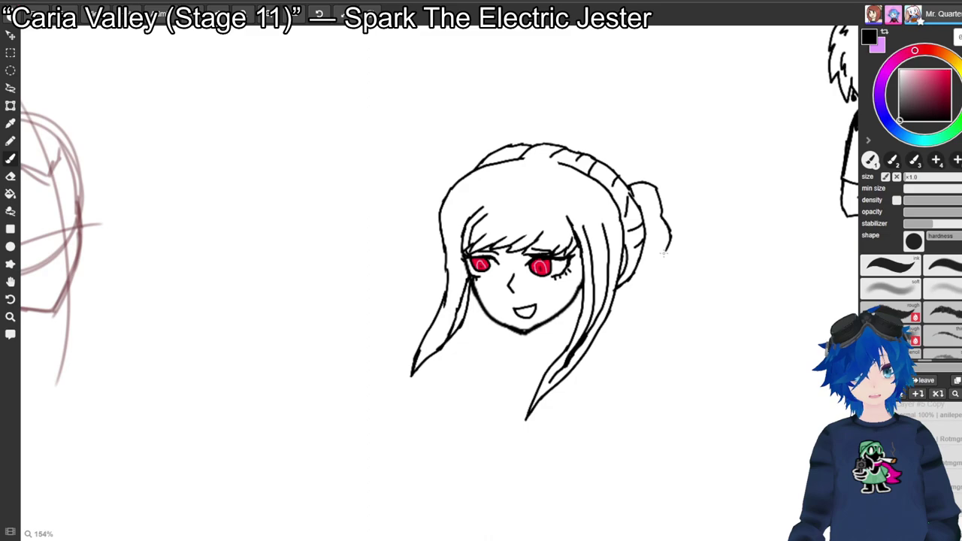
Outline a long wavy braid hanging behind the right side lock, with a tied pointed tip and woven strands inside.
{"action": "left_click_drag", "start_coordinate": [663, 259], "coordinate": [654, 297]}
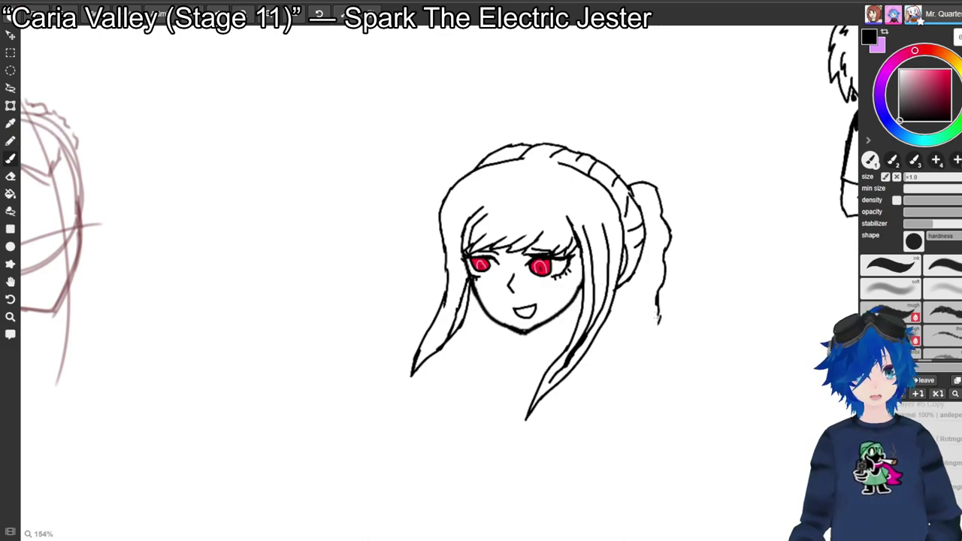
{"action": "left_click_drag", "start_coordinate": [660, 324], "coordinate": [656, 336]}
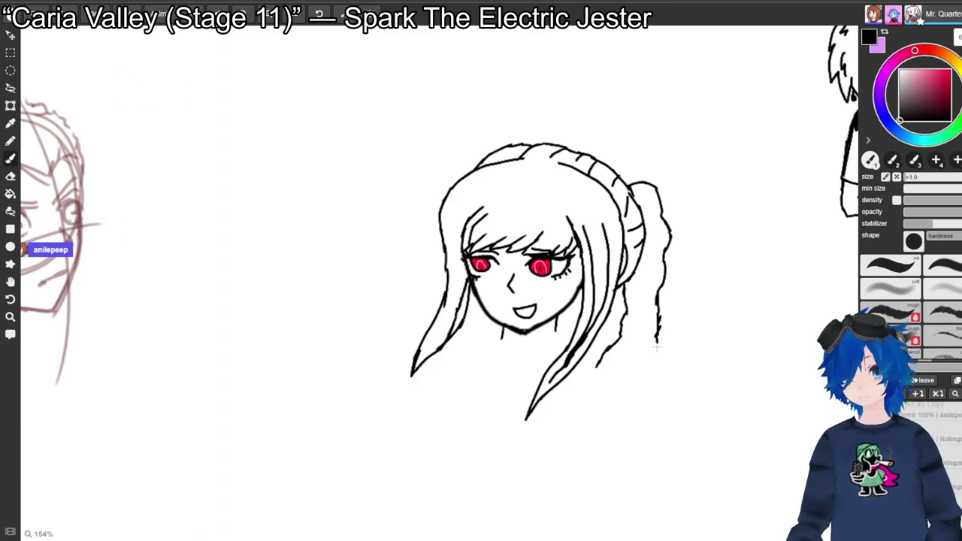
{"action": "left_click_drag", "start_coordinate": [658, 339], "coordinate": [652, 366]}
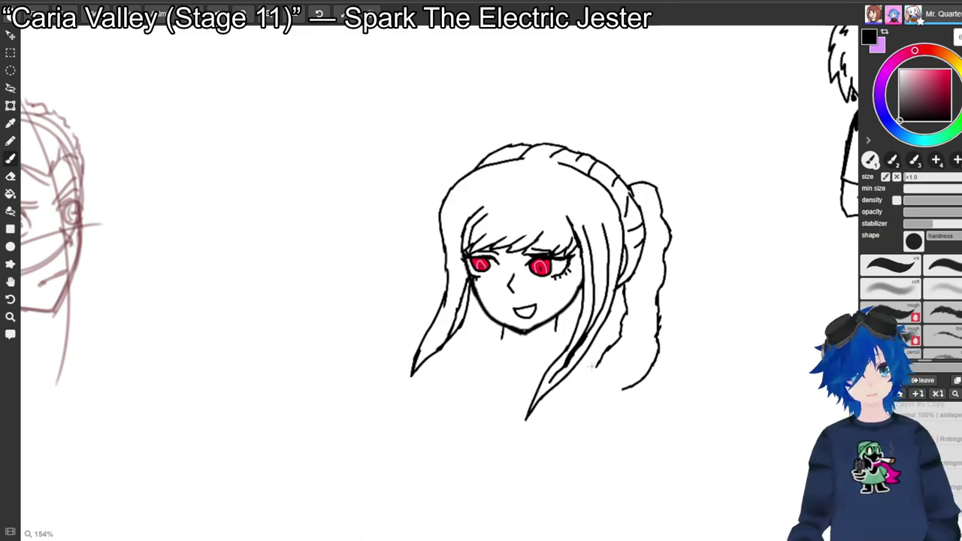
{"action": "left_click_drag", "start_coordinate": [590, 391], "coordinate": [573, 416]}
{"action": "mouse_move", "coordinate": [614, 392]}
{"action": "left_mouse_down"}
{"action": "mouse_move", "coordinate": [588, 416]}
{"action": "mouse_move", "coordinate": [577, 408]}
{"action": "mouse_move", "coordinate": [570, 429]}
{"action": "left_mouse_up"}
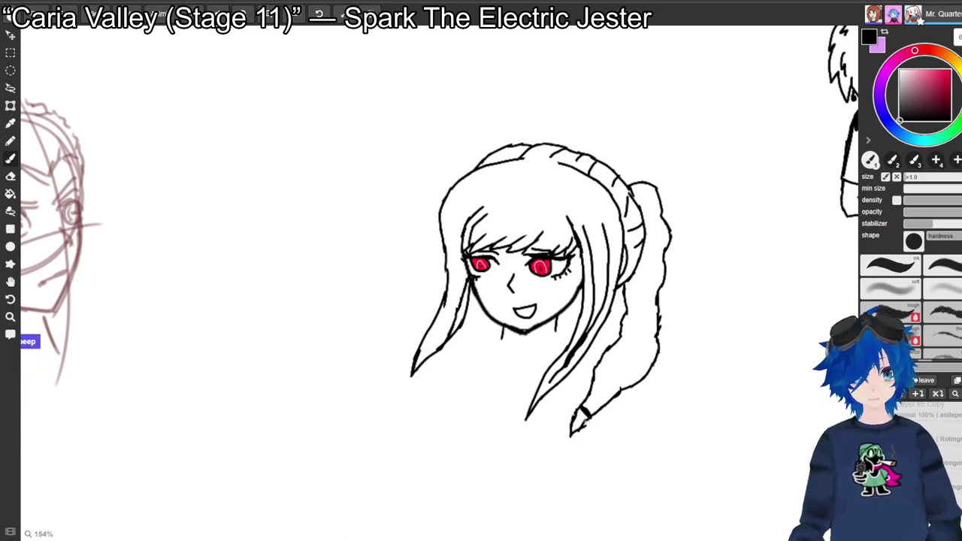
{"action": "left_click_drag", "start_coordinate": [589, 418], "coordinate": [576, 430]}
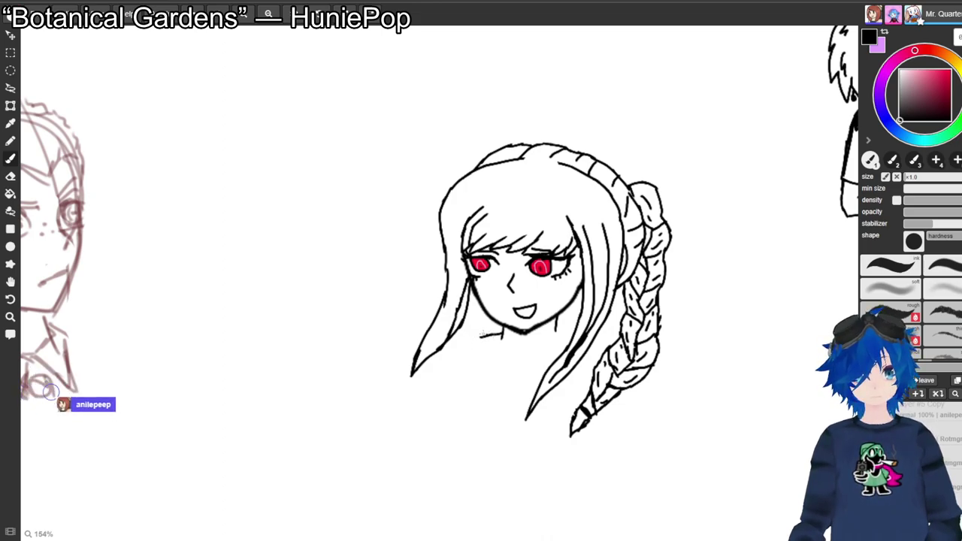
Try a shoulder line running from the left side of the neck out to the left side lock.
{"action": "left_click_drag", "start_coordinate": [482, 338], "coordinate": [456, 344]}
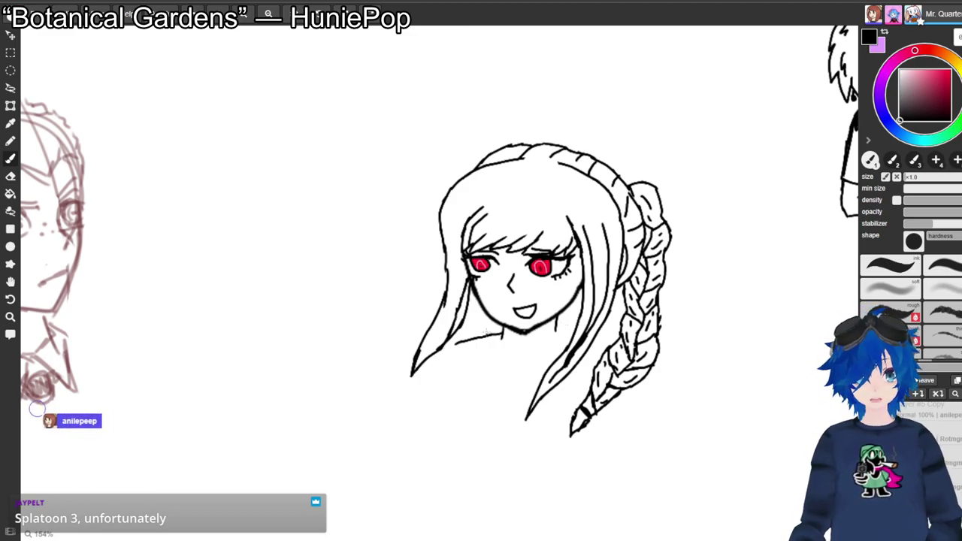
{"action": "left_click_drag", "start_coordinate": [503, 333], "coordinate": [481, 333]}
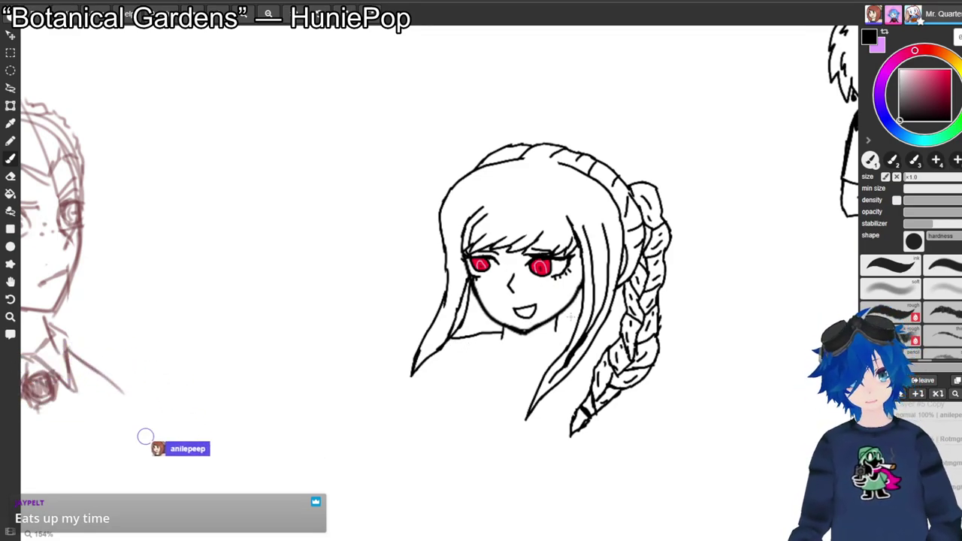
{"action": "key", "text": "space"}
{"action": "mouse_move", "coordinate": [548, 322]}
{"action": "left_mouse_down"}
{"action": "mouse_move", "coordinate": [693, 285]}
{"action": "mouse_move", "coordinate": [654, 298]}
{"action": "left_mouse_up"}
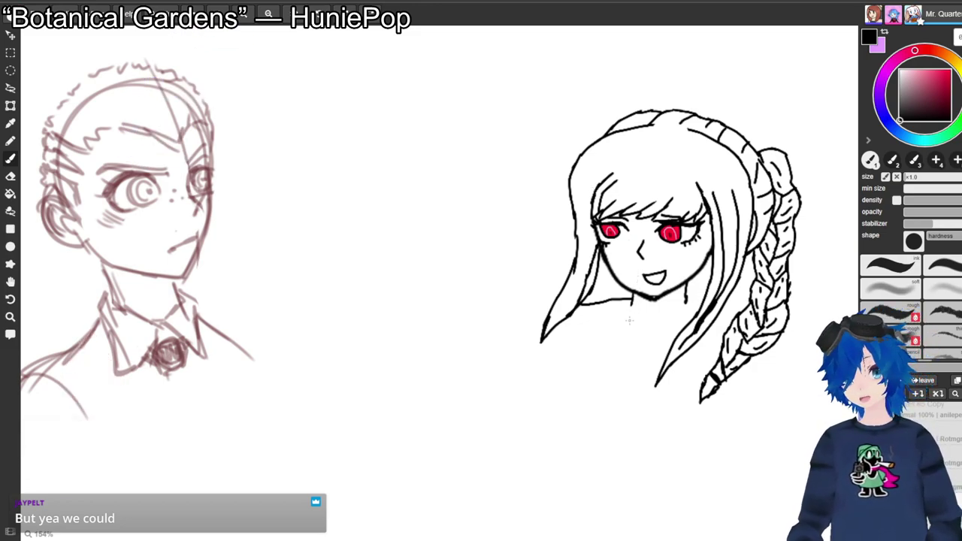
{"action": "key", "text": "ctrl+z"}
{"action": "key", "text": "ctrl+z"}
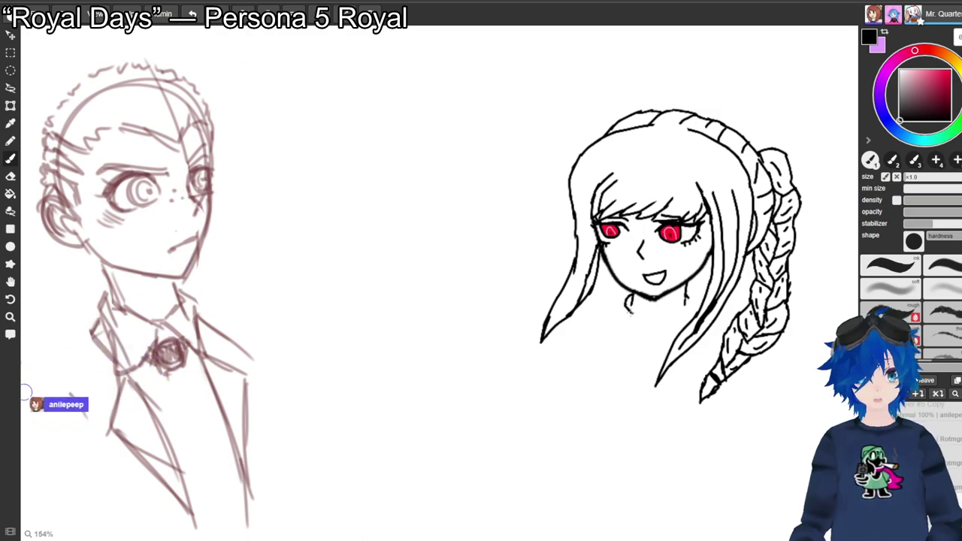
Clean up the stray neck lines and draw a tapered neck with short inner lines and a base line beneath the chin.
{"action": "key", "text": "e"}
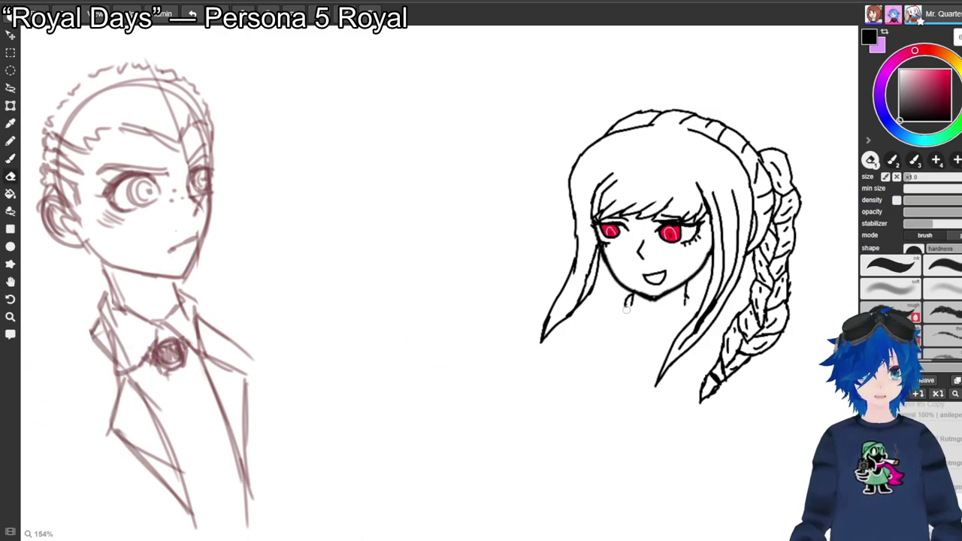
{"action": "key", "text": "b"}
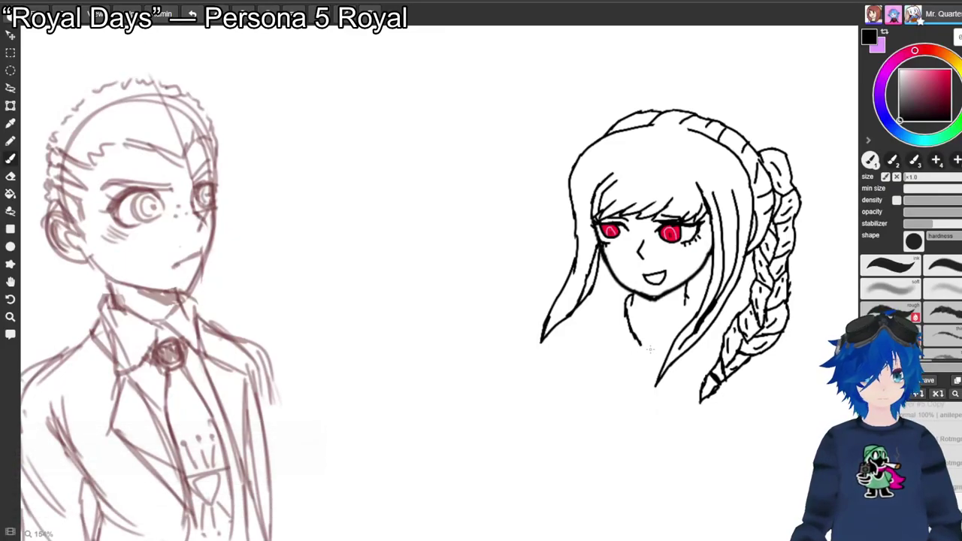
{"action": "left_click_drag", "start_coordinate": [645, 347], "coordinate": [668, 346]}
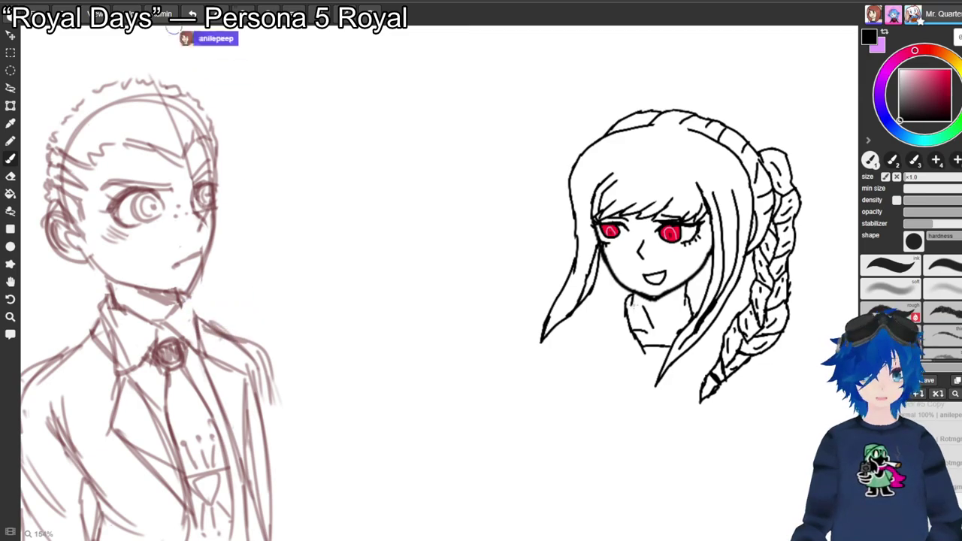
{"action": "key", "text": "e"}
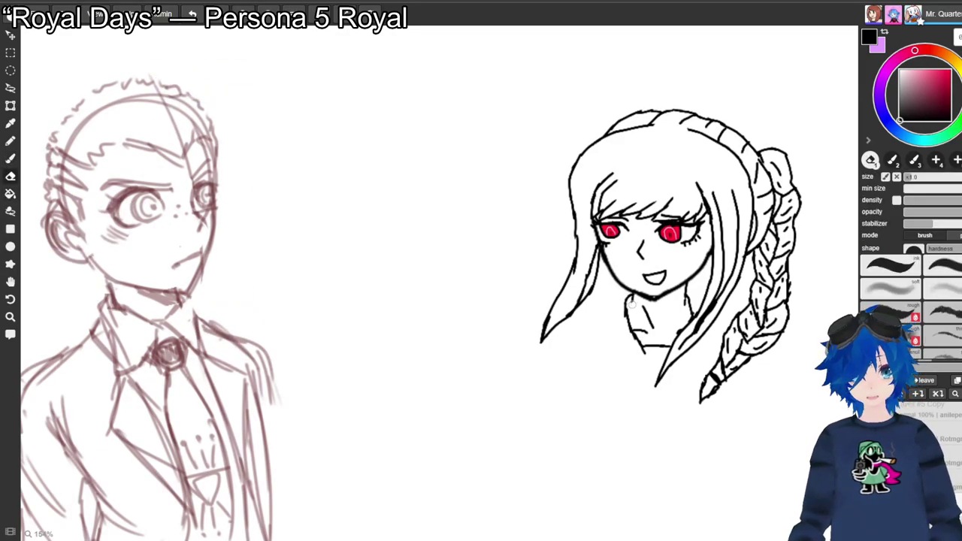
Outline a second wavy braid hanging beneath the left side lock and shape its end into a narrow, rounded tip.
{"action": "key", "text": "b"}
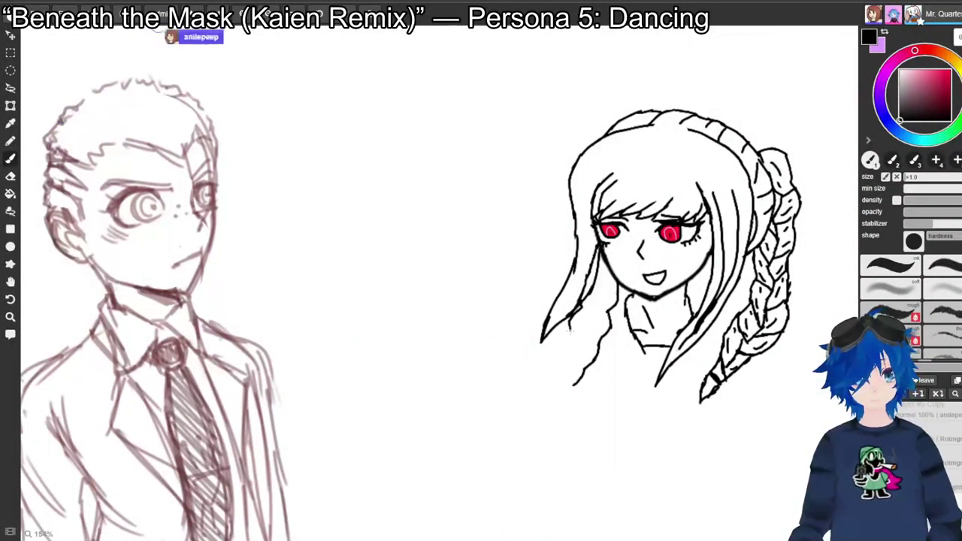
{"action": "left_click_drag", "start_coordinate": [568, 331], "coordinate": [554, 368]}
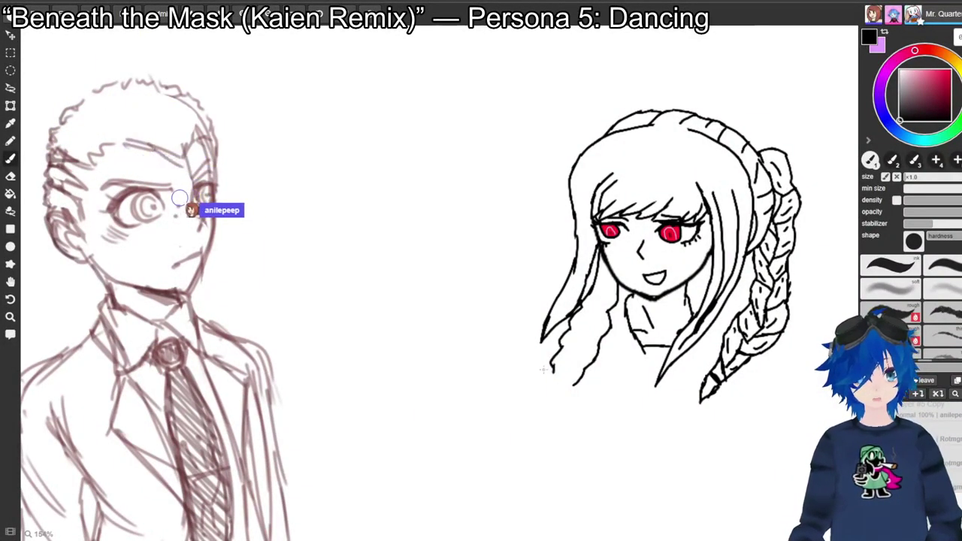
{"action": "left_click_drag", "start_coordinate": [551, 367], "coordinate": [545, 390]}
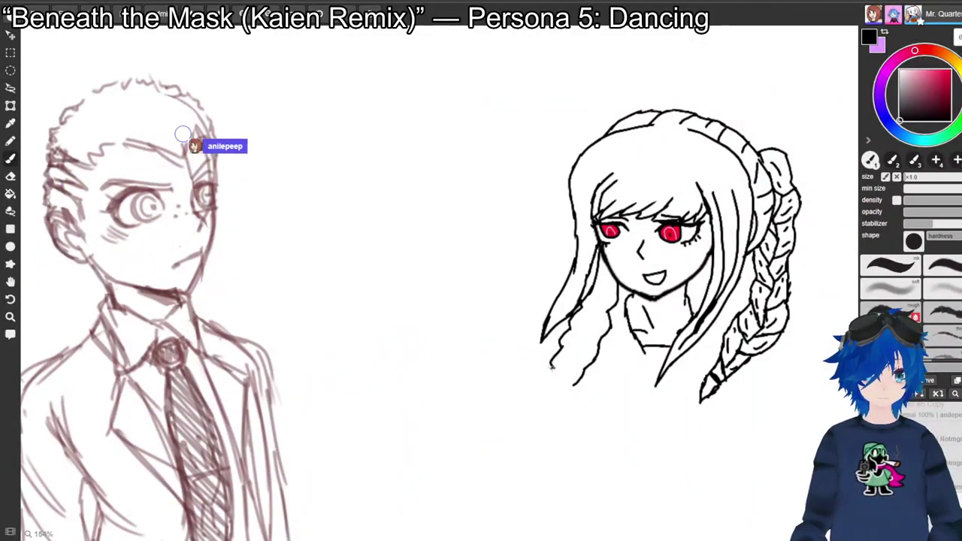
{"action": "mouse_move", "coordinate": [574, 383]}
{"action": "left_mouse_down"}
{"action": "mouse_move", "coordinate": [541, 417]}
{"action": "mouse_move", "coordinate": [514, 427]}
{"action": "left_mouse_up"}
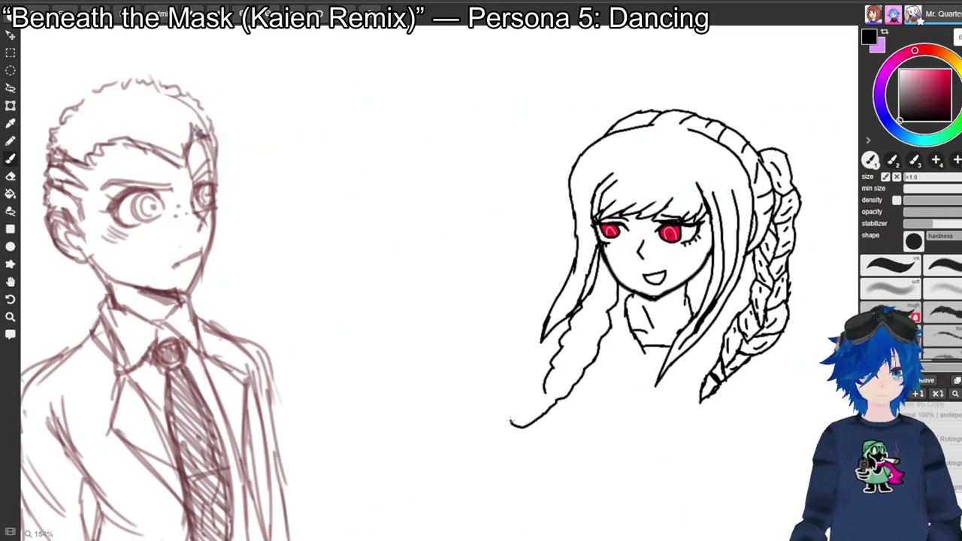
{"action": "key", "text": "e"}
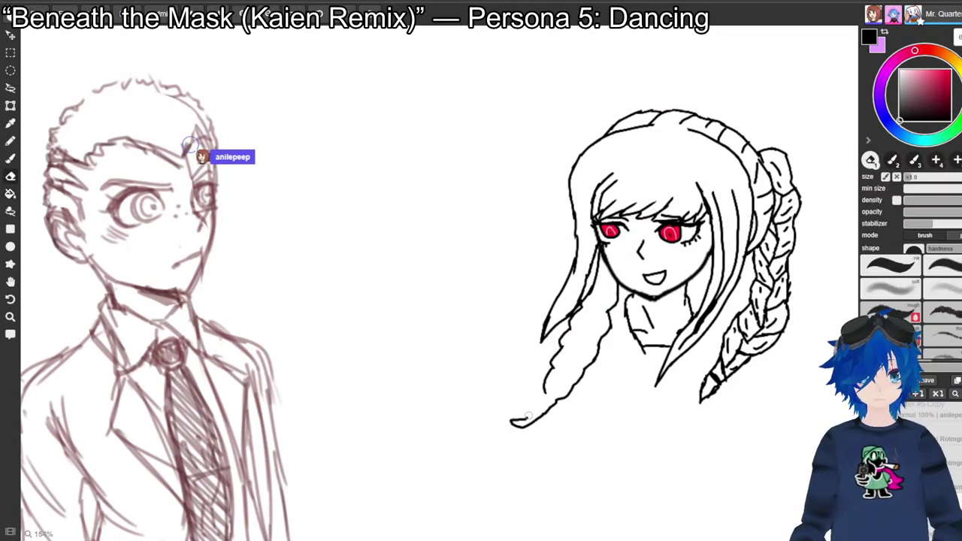
{"action": "key", "text": "b"}
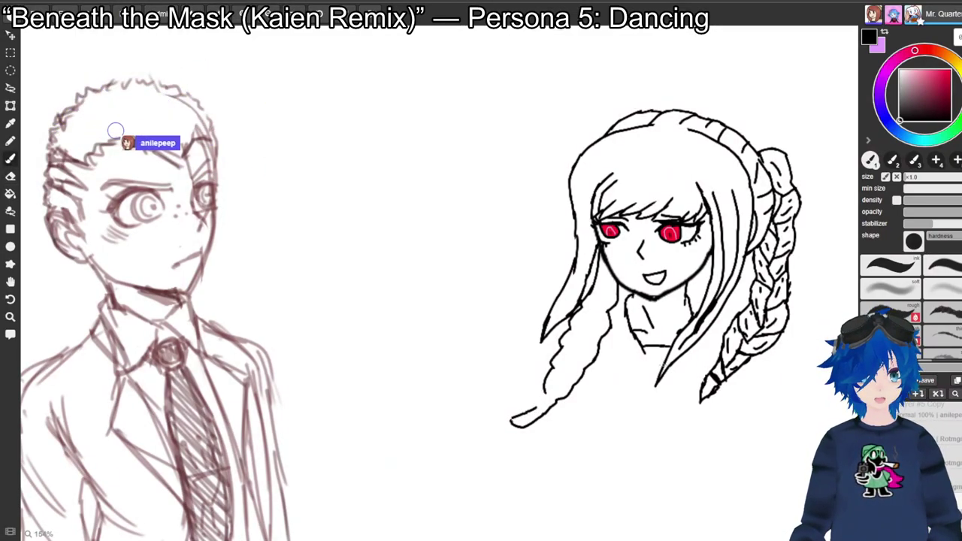
Erase the right braid's tied pointed tip and replace it with a smooth tail curving inward, cleaning up its edges.
{"action": "key", "text": "e"}
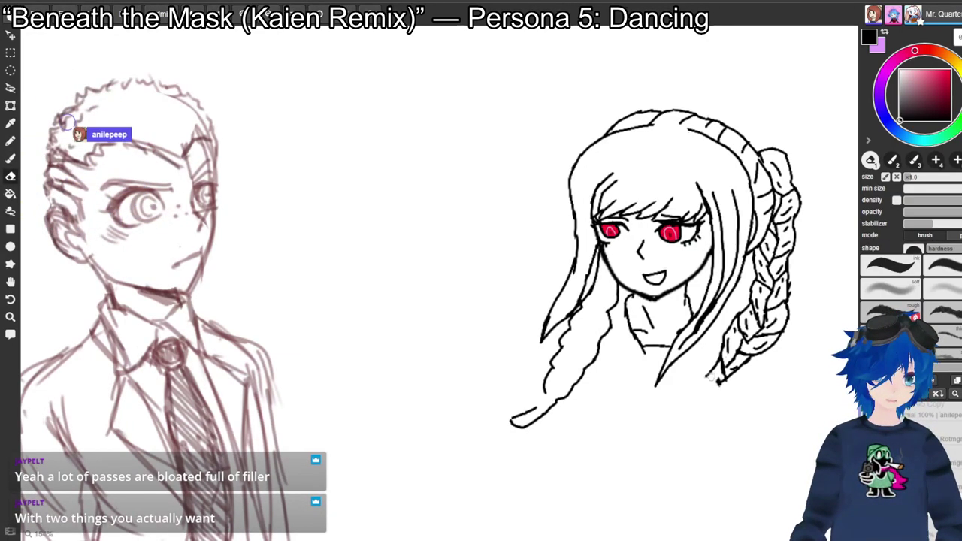
{"action": "key", "text": "b"}
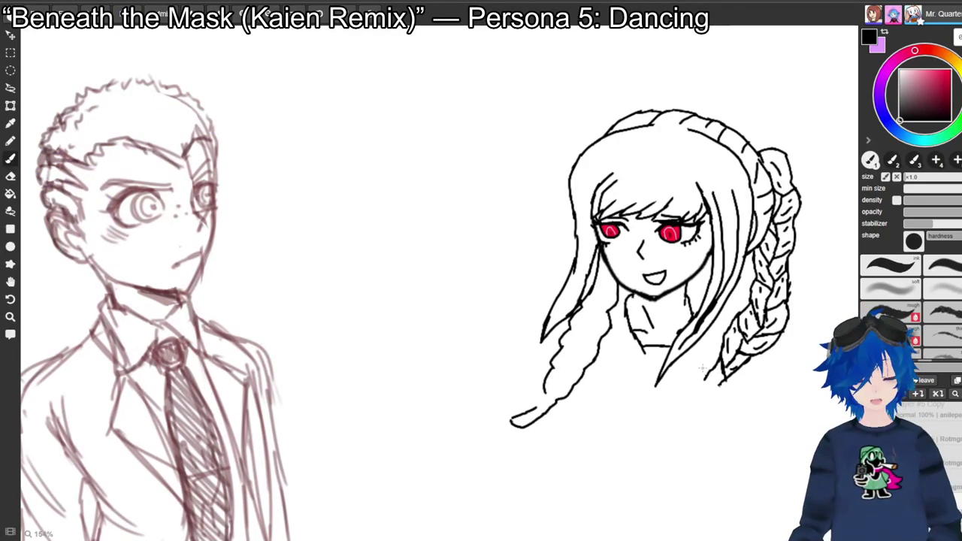
{"action": "mouse_move", "coordinate": [706, 379]}
{"action": "left_mouse_down"}
{"action": "mouse_move", "coordinate": [686, 401]}
{"action": "mouse_move", "coordinate": [714, 397]}
{"action": "mouse_move", "coordinate": [675, 420]}
{"action": "left_mouse_up"}
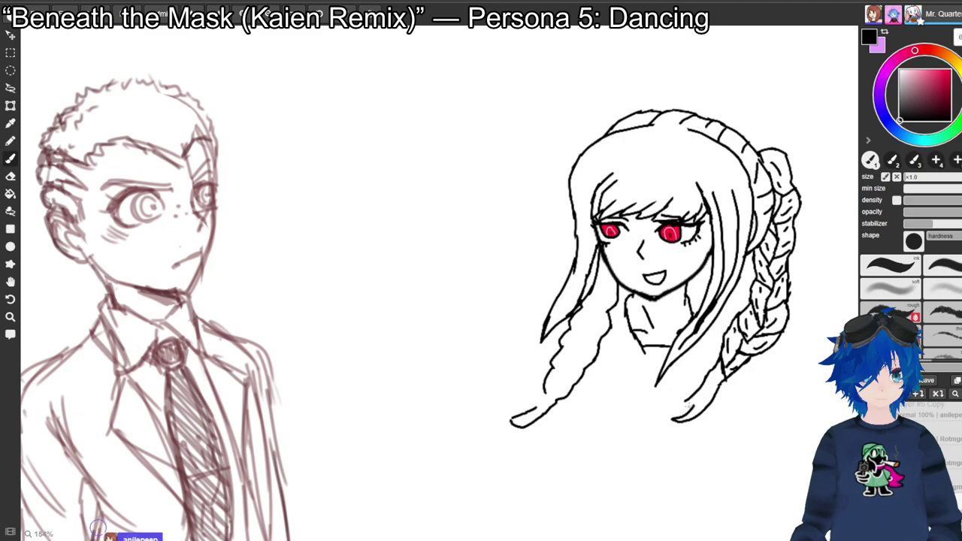
{"action": "key", "text": "e"}
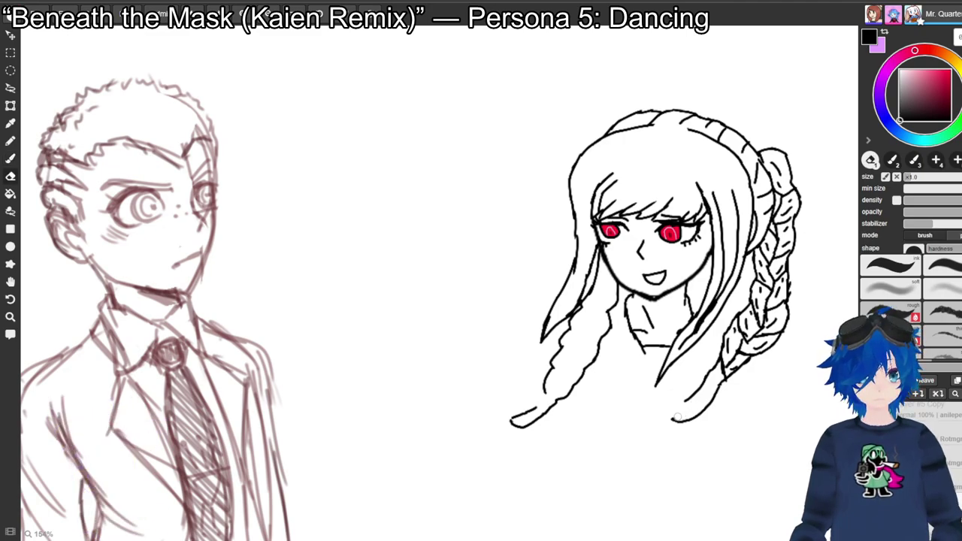
{"action": "key", "text": "b"}
{"action": "key", "text": "e"}
{"action": "key", "text": "b"}
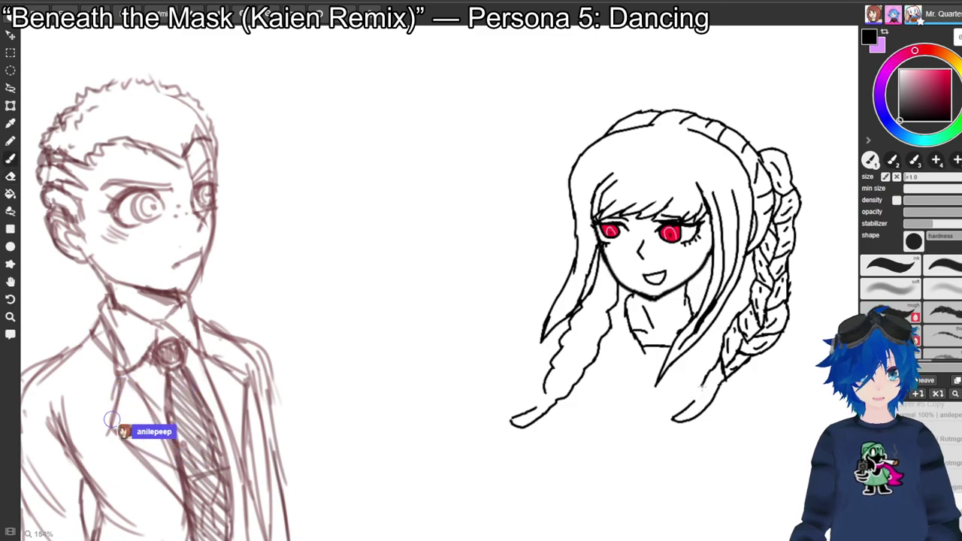
{"action": "key", "text": "e"}
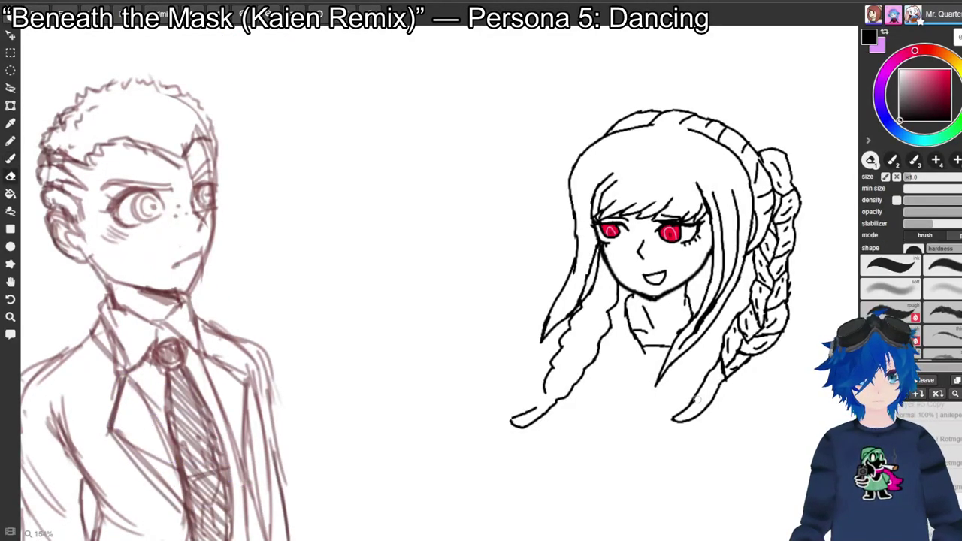
{"action": "key", "text": "b"}
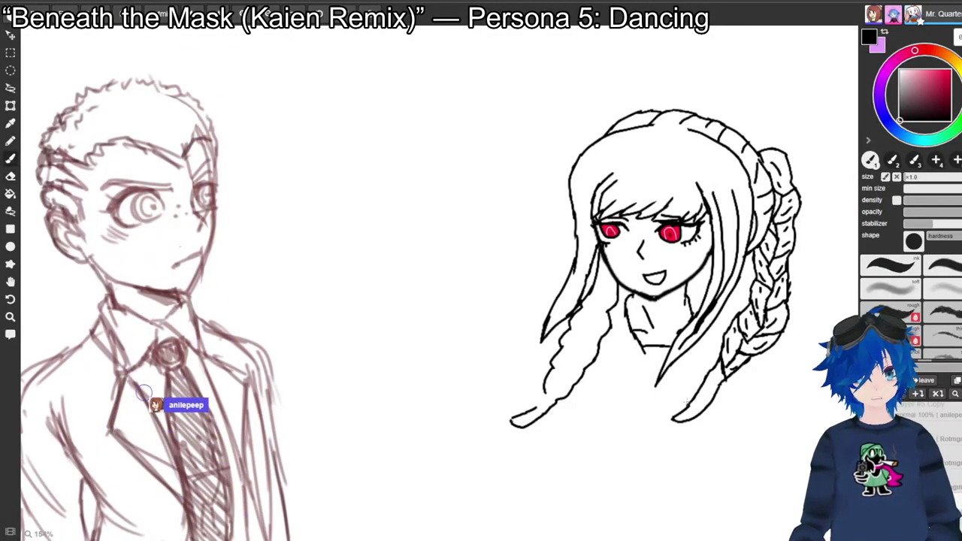
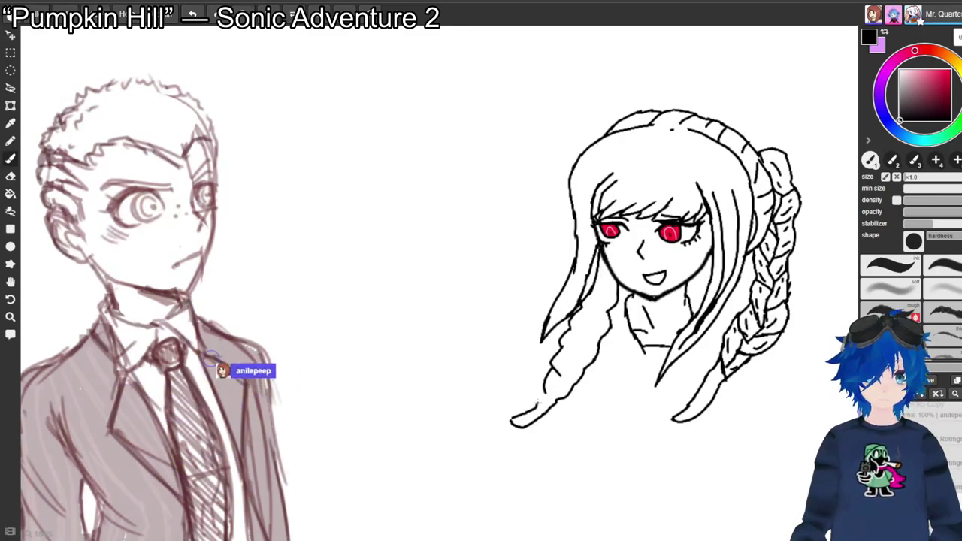
Draw a tie band above the left braid's tip and add two square-ended ribbon tails beside the left side of the hair.
{"action": "left_click_drag", "start_coordinate": [545, 391], "coordinate": [562, 400]}
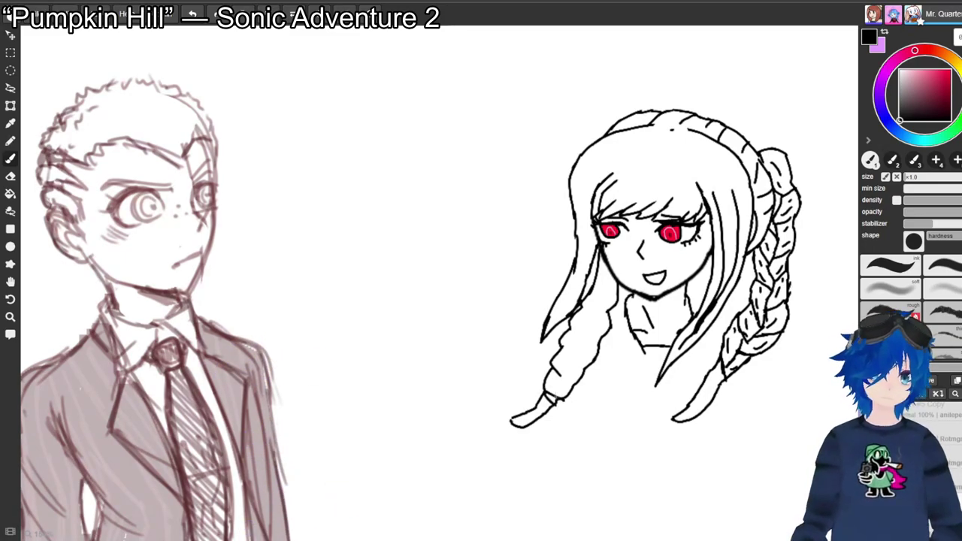
{"action": "key", "text": "ctrl+z"}
{"action": "key", "text": "ctrl+z"}
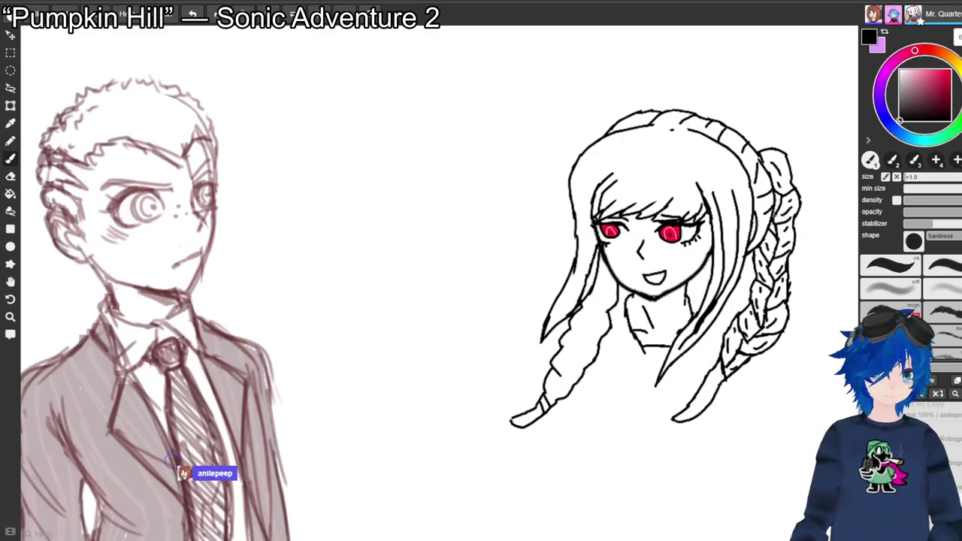
{"action": "left_click_drag", "start_coordinate": [555, 221], "coordinate": [520, 248]}
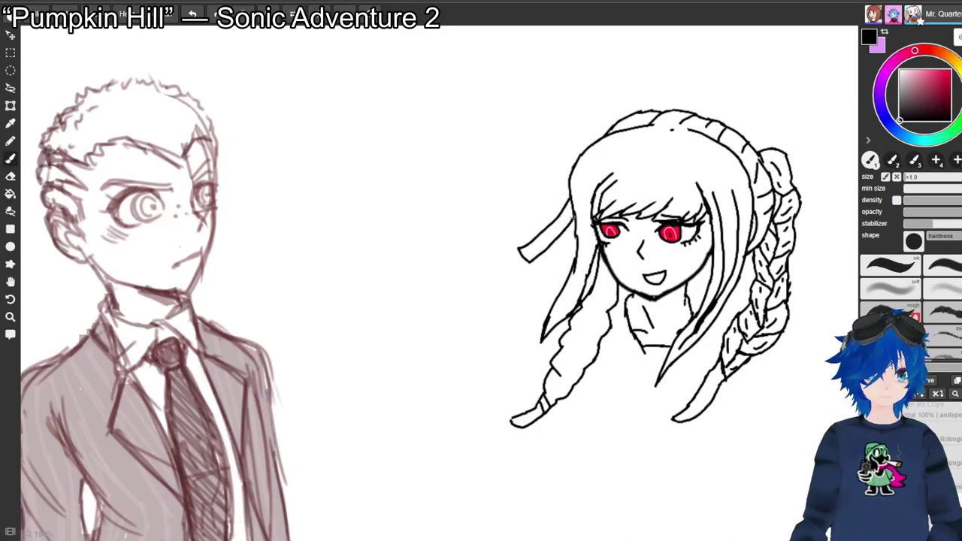
{"action": "mouse_move", "coordinate": [574, 243]}
{"action": "left_mouse_down"}
{"action": "mouse_move", "coordinate": [545, 276]}
{"action": "mouse_move", "coordinate": [552, 288]}
{"action": "mouse_move", "coordinate": [573, 267]}
{"action": "left_mouse_up"}
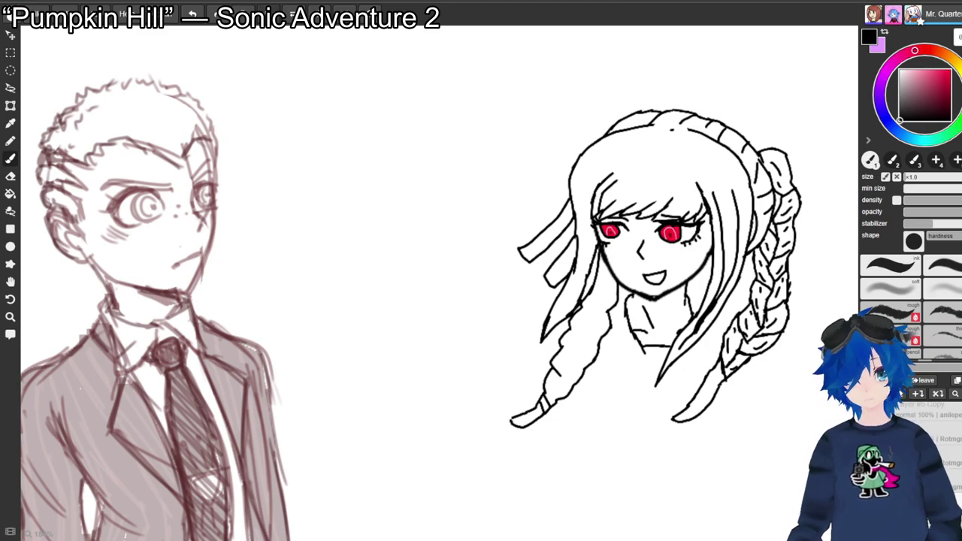
Look over the collaborator's blue character sketches elsewhere on the shared canvas and return to the braided character.
{"action": "scroll", "coordinate": [433, 283], "scroll_direction": "down", "scroll_amount": 5}
{"action": "key", "text": "space"}
{"action": "mouse_move", "coordinate": [433, 283]}
{"action": "left_mouse_down"}
{"action": "mouse_move", "coordinate": [802, 88]}
{"action": "mouse_move", "coordinate": [537, 226]}
{"action": "mouse_move", "coordinate": [566, 243]}
{"action": "mouse_move", "coordinate": [604, 244]}
{"action": "left_mouse_up"}
{"action": "key", "text": "ctrl+plus"}
{"action": "key", "text": "ctrl+plus"}
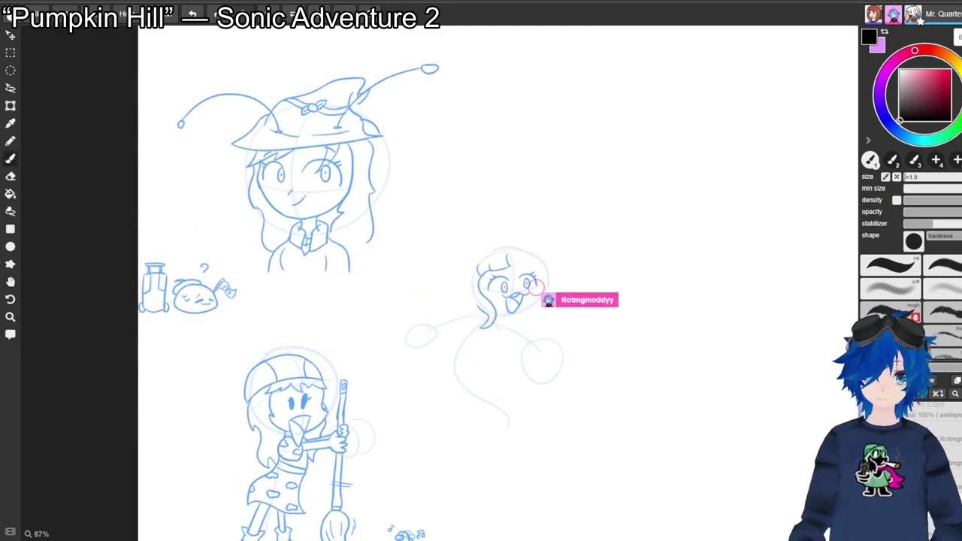
{"action": "key", "text": "space"}
{"action": "left_click_drag", "start_coordinate": [440, 283], "coordinate": [666, 254]}
{"action": "mouse_move", "coordinate": [746, 259]}
{"action": "left_mouse_down"}
{"action": "mouse_move", "coordinate": [718, 245]}
{"action": "mouse_move", "coordinate": [670, 151]}
{"action": "mouse_move", "coordinate": [615, 203]}
{"action": "mouse_move", "coordinate": [697, 269]}
{"action": "mouse_move", "coordinate": [725, 328]}
{"action": "mouse_move", "coordinate": [717, 325]}
{"action": "mouse_move", "coordinate": [712, 365]}
{"action": "mouse_move", "coordinate": [673, 272]}
{"action": "mouse_move", "coordinate": [669, 176]}
{"action": "mouse_move", "coordinate": [645, 117]}
{"action": "mouse_move", "coordinate": [621, 151]}
{"action": "mouse_move", "coordinate": [609, 229]}
{"action": "left_mouse_up"}
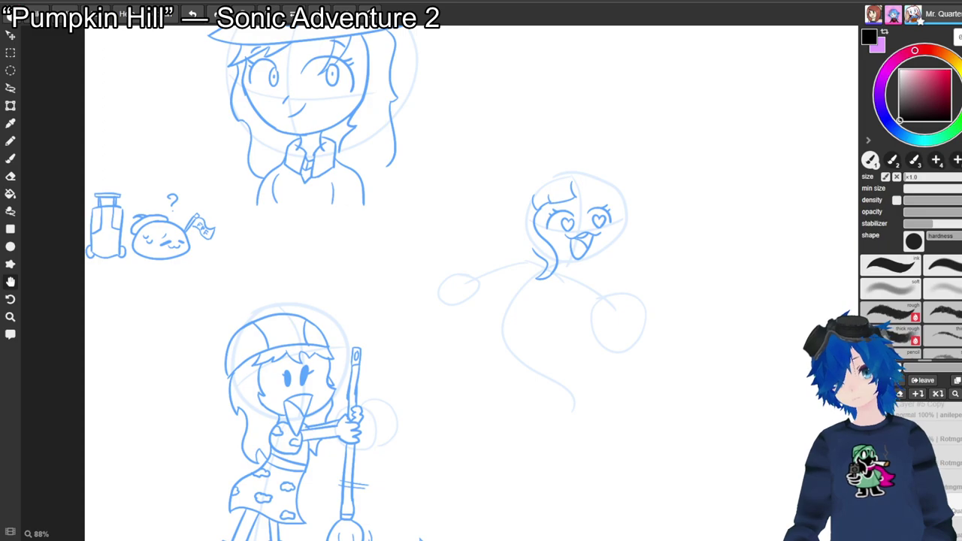
{"action": "left_click_drag", "start_coordinate": [601, 214], "coordinate": [540, 238]}
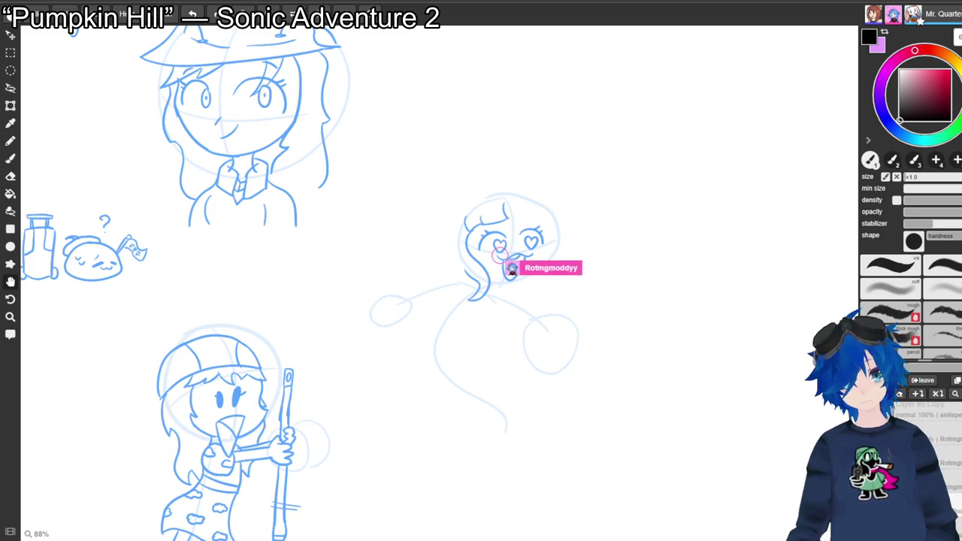
{"action": "left_click_drag", "start_coordinate": [499, 257], "coordinate": [218, 385]}
{"action": "mouse_move", "coordinate": [752, 105]}
{"action": "left_mouse_down"}
{"action": "mouse_move", "coordinate": [369, 316]}
{"action": "mouse_move", "coordinate": [156, 395]}
{"action": "mouse_move", "coordinate": [67, 403]}
{"action": "left_mouse_up"}
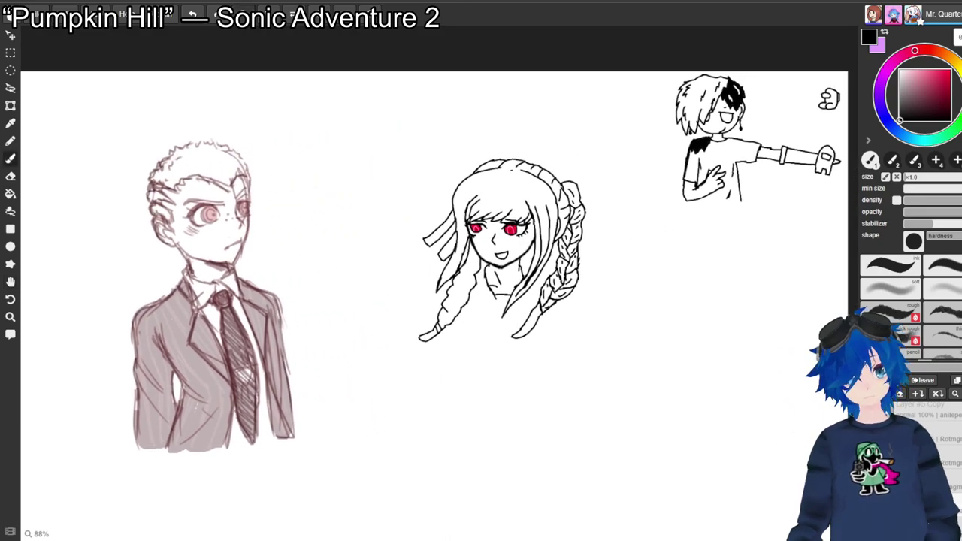
Draw a short shoulder line from the right side of the neck out to the right braid.
{"action": "key", "text": "ctrl+plus"}
{"action": "mouse_move", "coordinate": [481, 270]}
{"action": "left_mouse_down"}
{"action": "mouse_move", "coordinate": [198, 361]}
{"action": "mouse_move", "coordinate": [395, 331]}
{"action": "mouse_move", "coordinate": [443, 291]}
{"action": "mouse_move", "coordinate": [516, 258]}
{"action": "left_mouse_up"}
{"action": "key", "text": "b"}
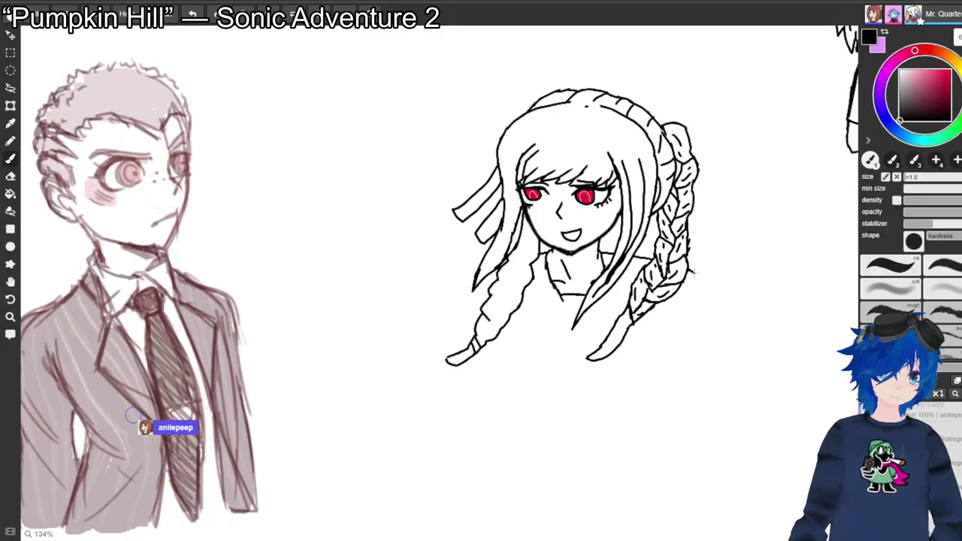
Try a shoulder and outer arm line coming out from the lower part of the right braid.
{"action": "left_click_drag", "start_coordinate": [697, 276], "coordinate": [697, 321]}
{"action": "key", "text": "ctrl+z"}
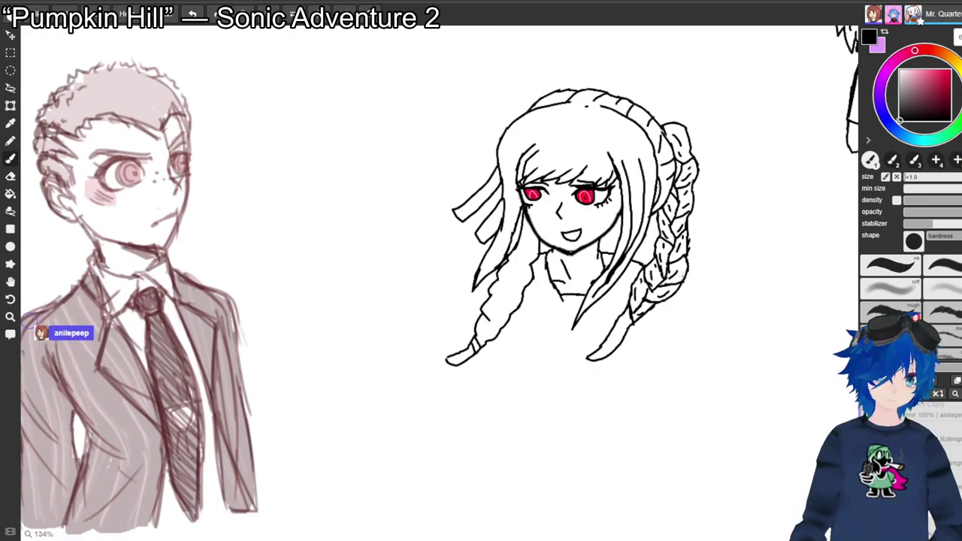
{"action": "mouse_move", "coordinate": [682, 281]}
{"action": "left_mouse_down"}
{"action": "mouse_move", "coordinate": [713, 296]}
{"action": "mouse_move", "coordinate": [693, 307]}
{"action": "left_mouse_up"}
{"action": "key", "text": "ctrl+z"}
{"action": "key", "text": "ctrl+z"}
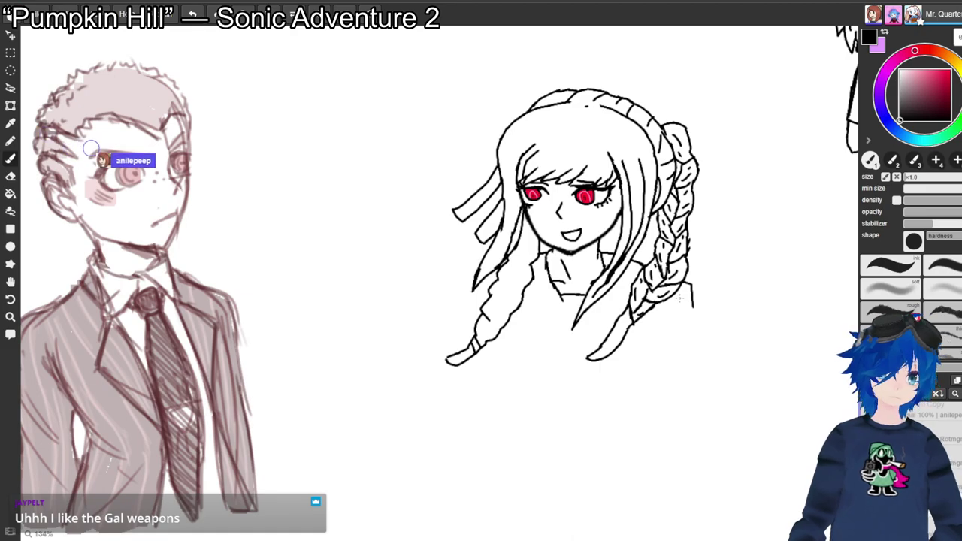
{"action": "key", "text": "ctrl+z"}
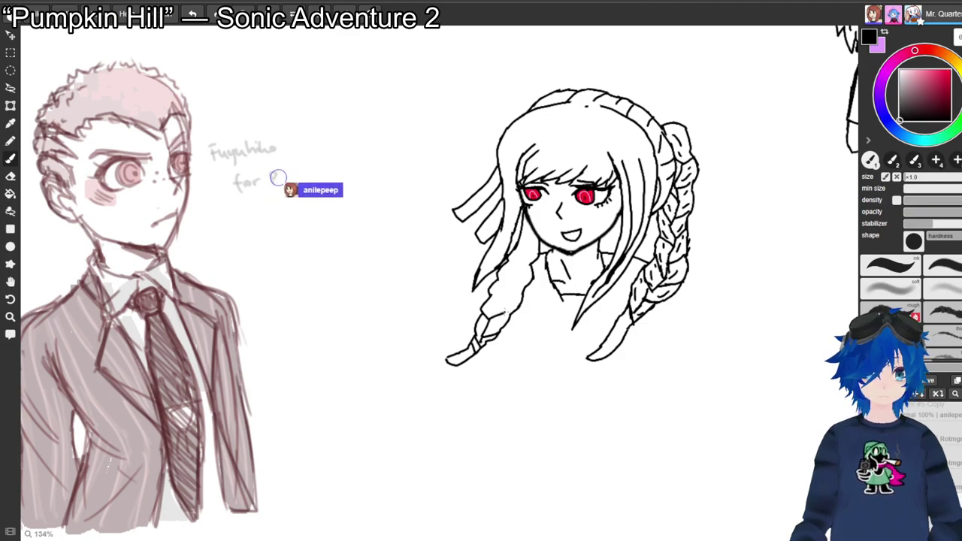
Fill the left braid with interlocking strand lines and draw a double-lined sailor collar around the base of the neck.
{"action": "mouse_move", "coordinate": [505, 296]}
{"action": "left_mouse_down"}
{"action": "mouse_move", "coordinate": [517, 282]}
{"action": "mouse_move", "coordinate": [515, 263]}
{"action": "left_mouse_up"}
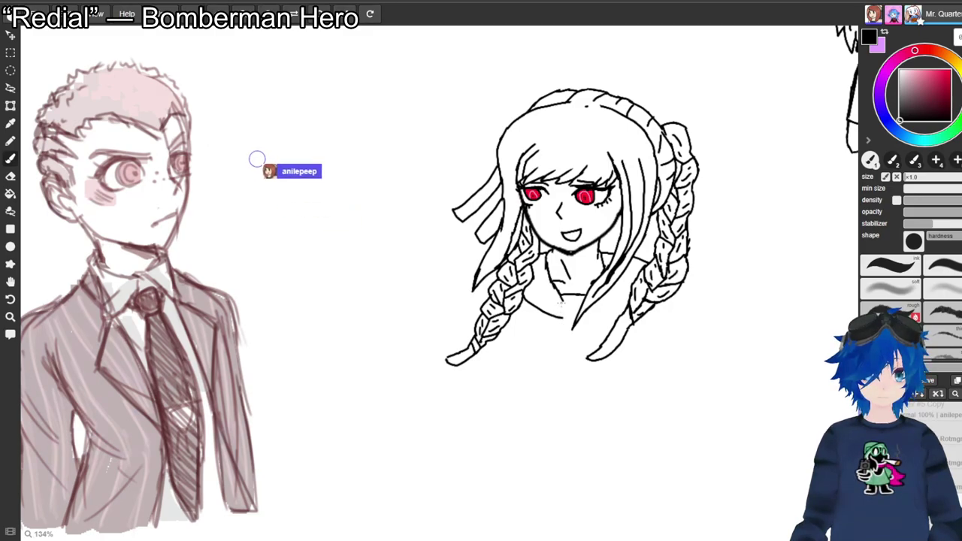
{"action": "left_click_drag", "start_coordinate": [564, 312], "coordinate": [574, 311]}
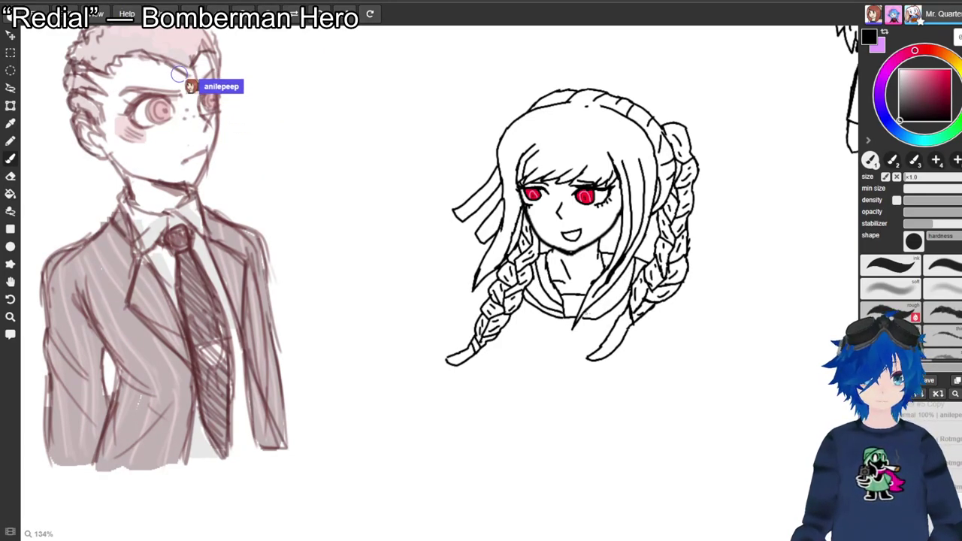
{"action": "left_click_drag", "start_coordinate": [589, 315], "coordinate": [630, 276]}
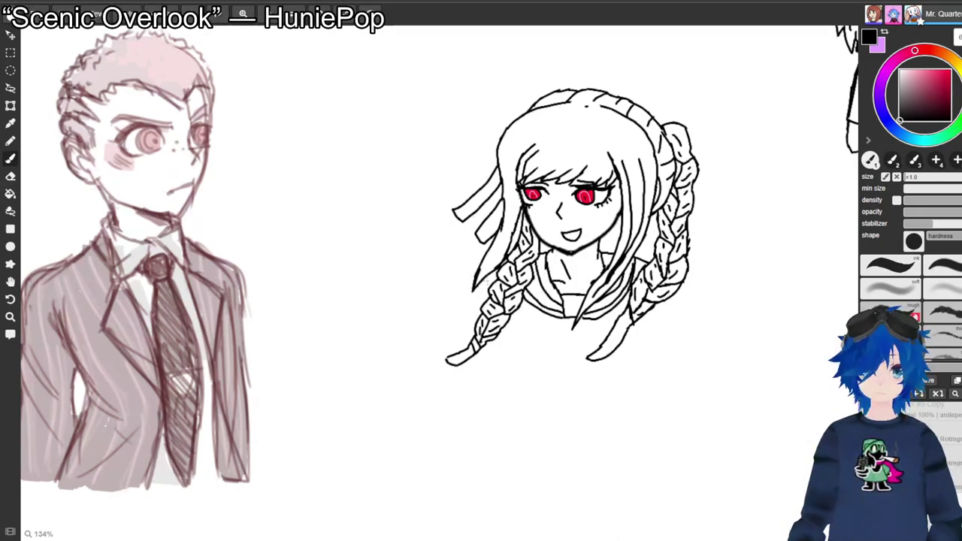
Draw the left shoulder and outer arm line running down behind the left braid and continuing below its tip.
{"action": "left_click_drag", "start_coordinate": [477, 272], "coordinate": [460, 311]}
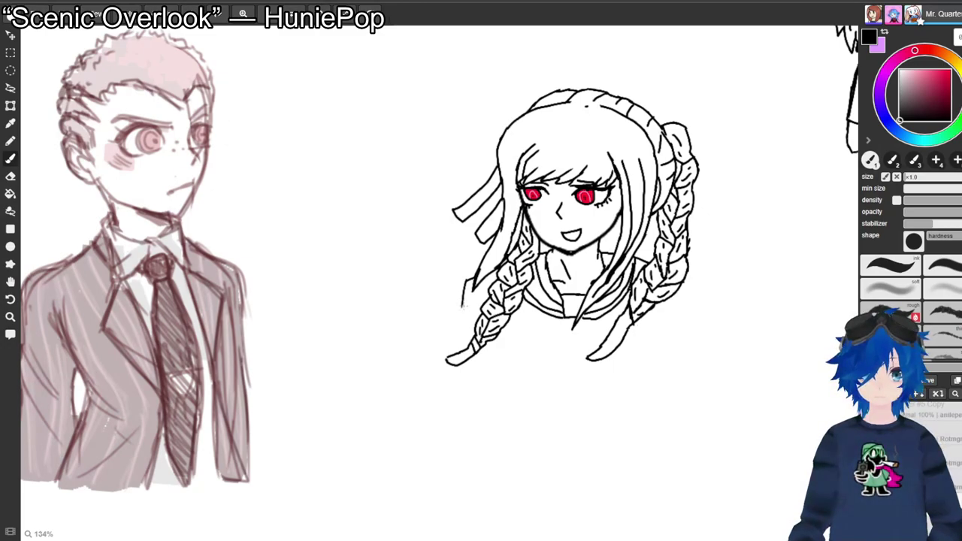
{"action": "key", "text": "ctrl+z"}
{"action": "left_click_drag", "start_coordinate": [472, 279], "coordinate": [453, 366]}
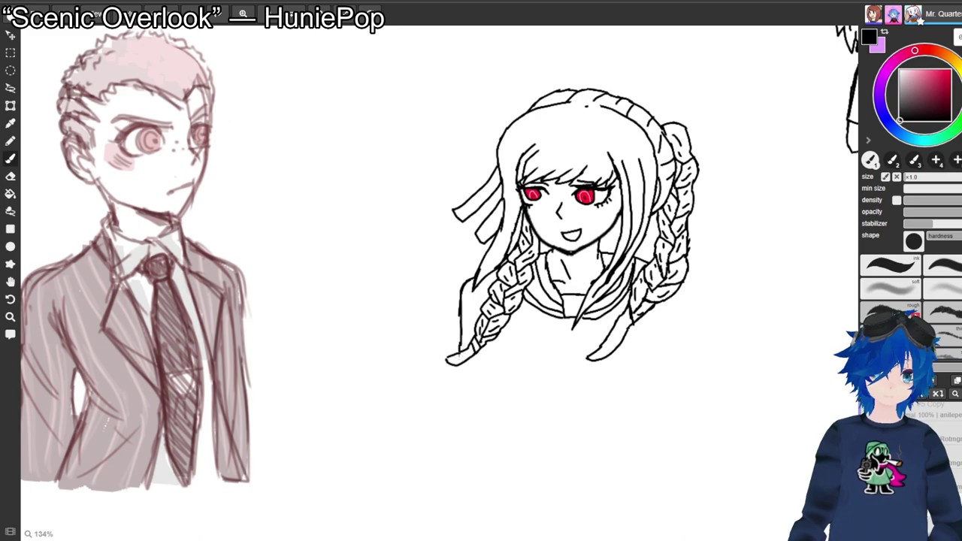
{"action": "key", "text": "e"}
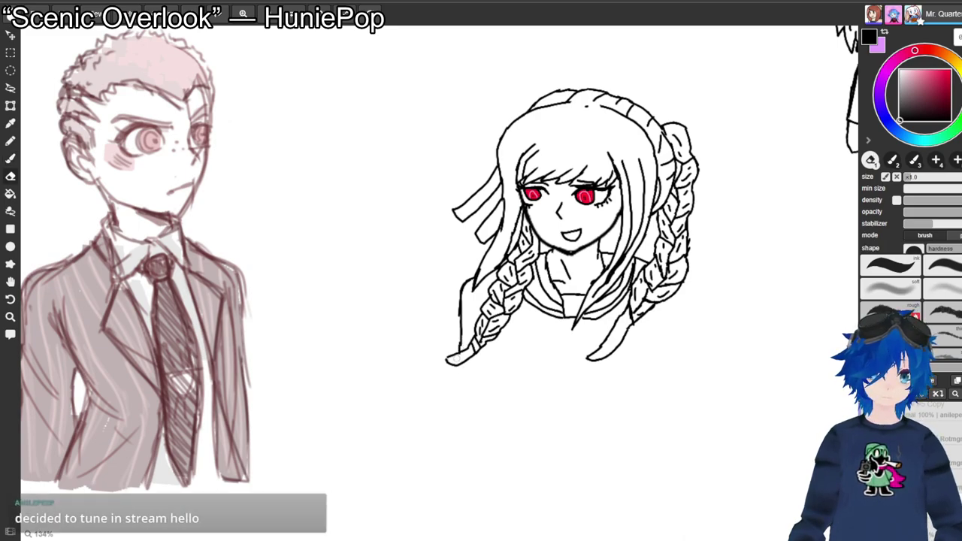
{"action": "key", "text": "b"}
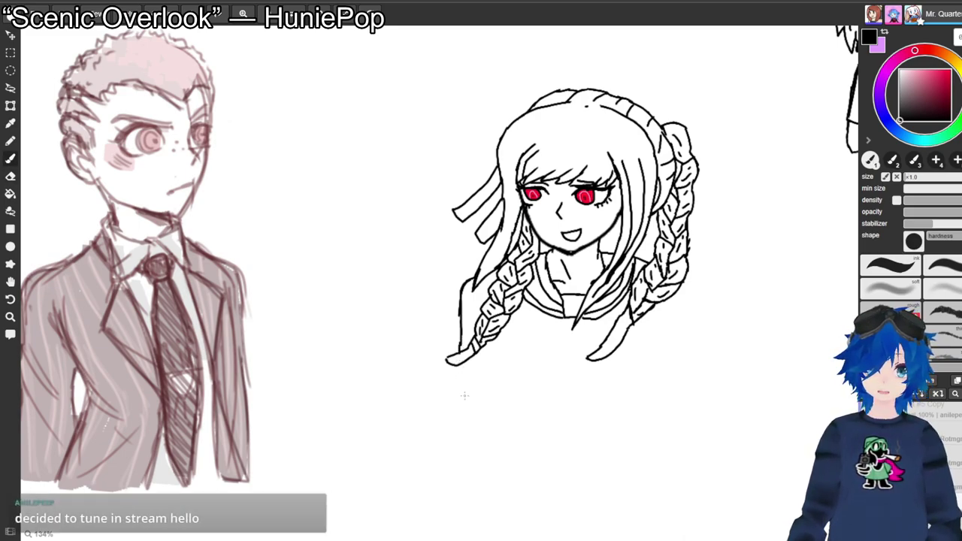
{"action": "left_click_drag", "start_coordinate": [459, 366], "coordinate": [459, 400]}
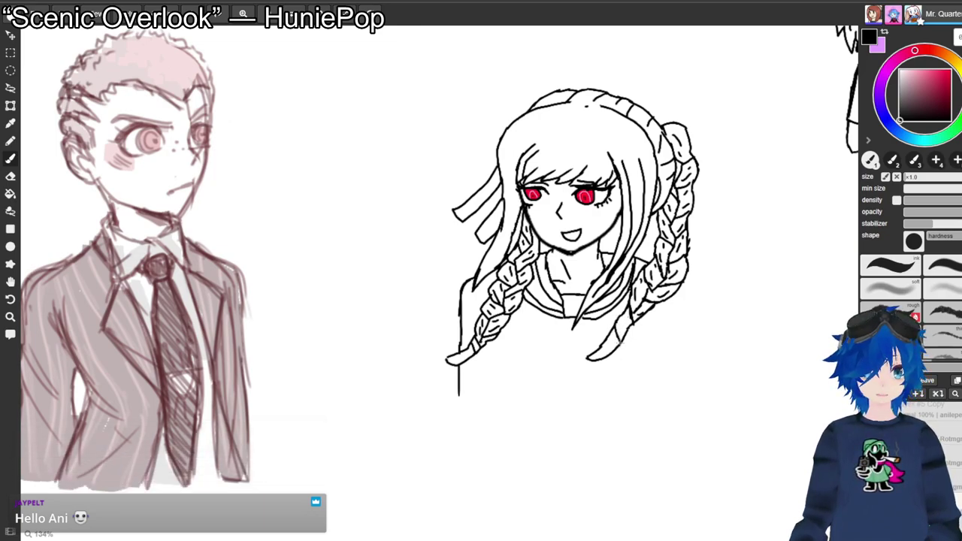
Add tie lines above the right braid's tip and draw a short inner arm line below the left braid.
{"action": "left_click_drag", "start_coordinate": [621, 321], "coordinate": [624, 333]}
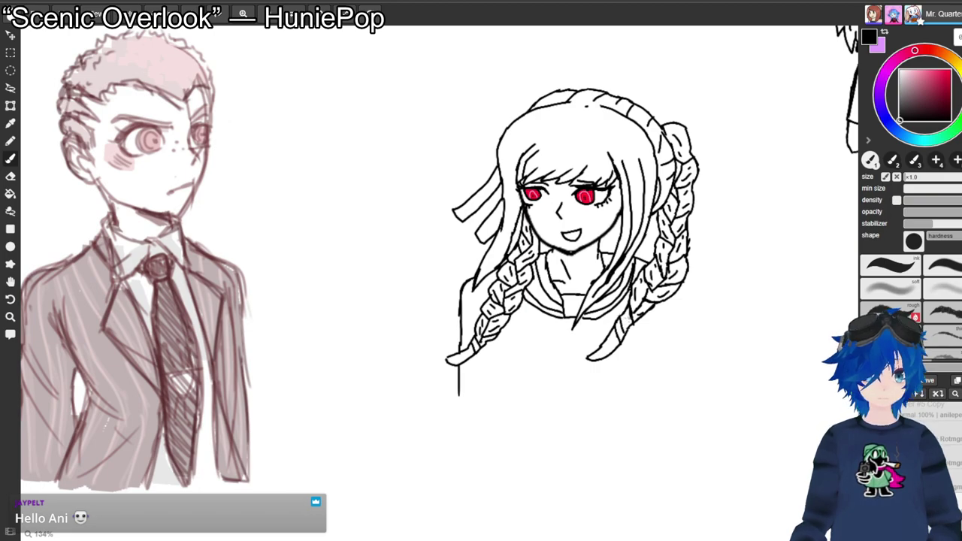
{"action": "key", "text": "e"}
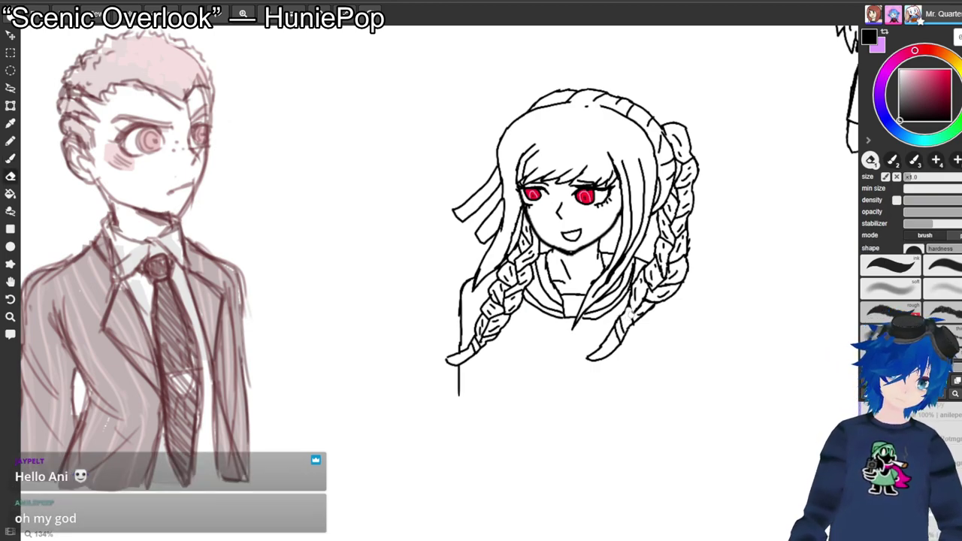
{"action": "key", "text": "b"}
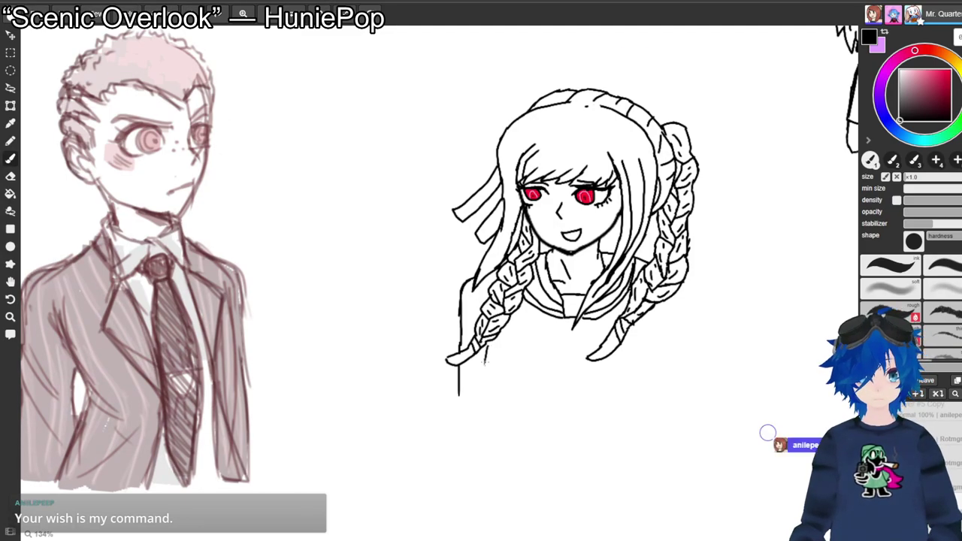
Examine the progress of the collaborator's blue sketch of a character with an outstretched hand elsewhere on the canvas.
{"action": "left_click_drag", "start_coordinate": [324, 184], "coordinate": [568, 75]}
{"action": "scroll", "coordinate": [434, 288], "scroll_direction": "down", "scroll_amount": 4}
{"action": "scroll", "coordinate": [439, 287], "scroll_direction": "down", "scroll_amount": 5}
{"action": "mouse_move", "coordinate": [323, 294]}
{"action": "left_mouse_down"}
{"action": "mouse_move", "coordinate": [657, 170]}
{"action": "mouse_move", "coordinate": [652, 162]}
{"action": "left_mouse_up"}
{"action": "scroll", "coordinate": [456, 341], "scroll_direction": "up", "scroll_amount": 4}
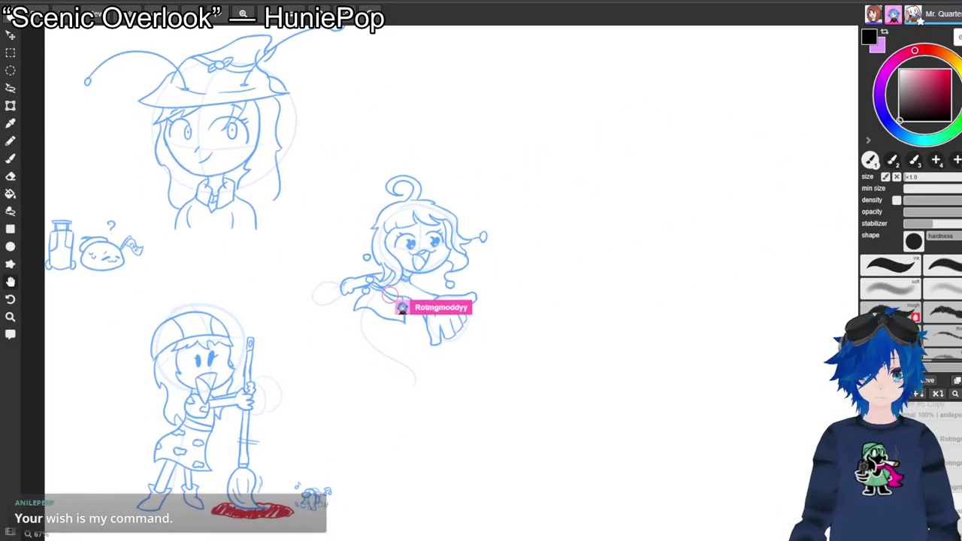
{"action": "mouse_move", "coordinate": [440, 288]}
{"action": "left_mouse_down"}
{"action": "mouse_move", "coordinate": [446, 272]}
{"action": "mouse_move", "coordinate": [492, 305]}
{"action": "left_mouse_up"}
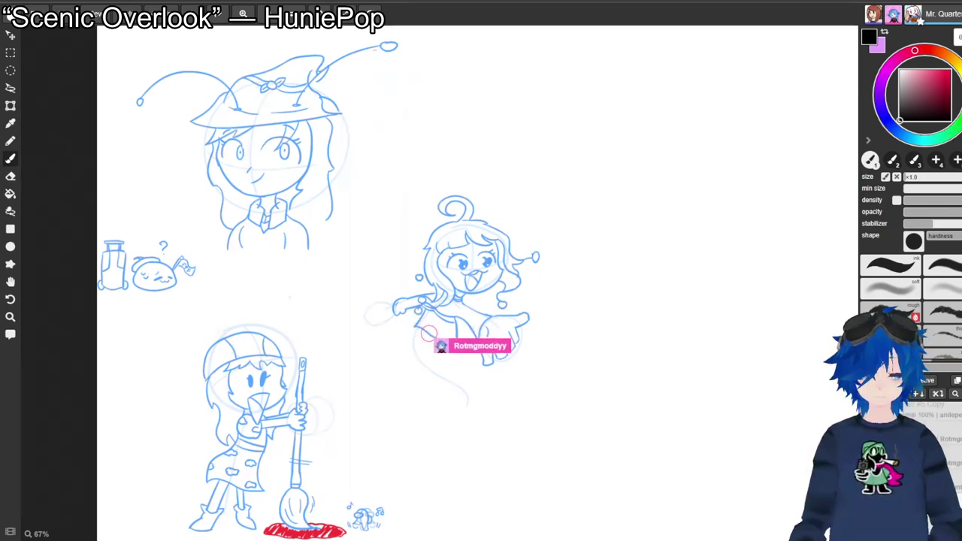
{"action": "left_click_drag", "start_coordinate": [319, 257], "coordinate": [280, 264]}
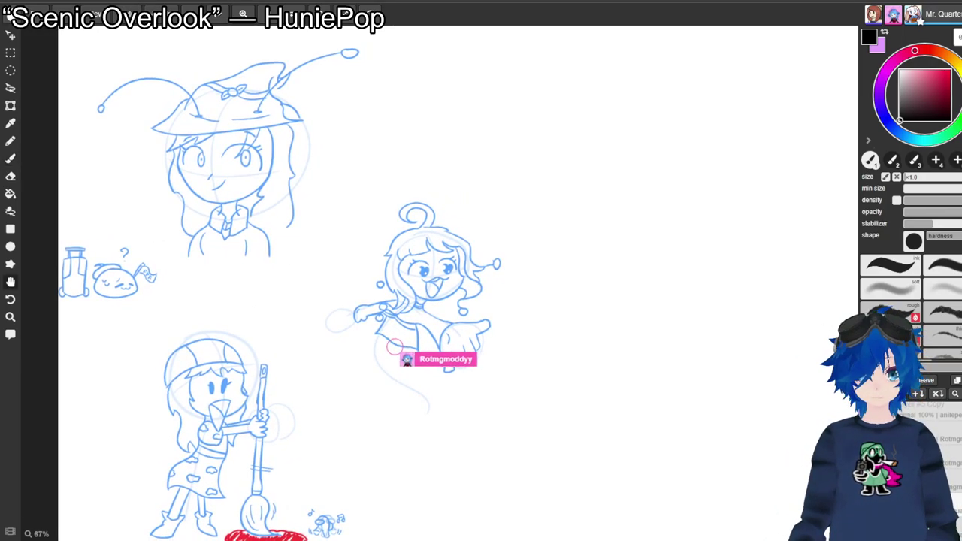
{"action": "scroll", "coordinate": [428, 294], "scroll_direction": "up", "scroll_amount": 2}
{"action": "left_click_drag", "start_coordinate": [429, 294], "coordinate": [389, 259]}
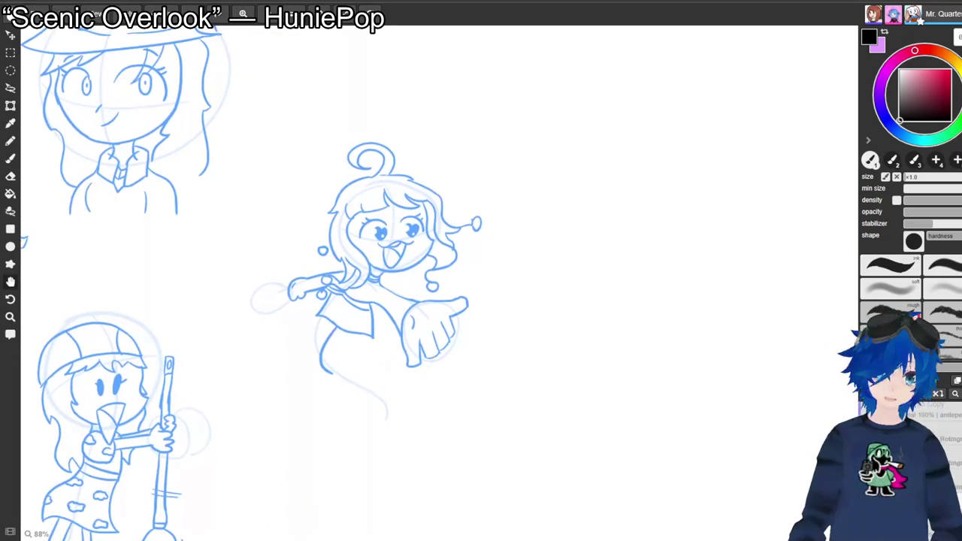
{"action": "key", "text": "ctrl+z"}
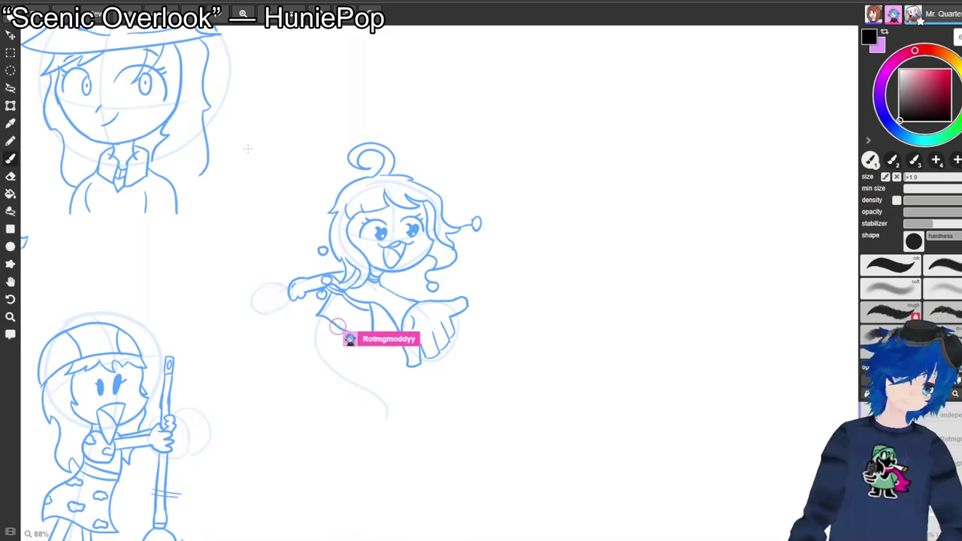
{"action": "mouse_move", "coordinate": [338, 333]}
{"action": "left_mouse_down"}
{"action": "mouse_move", "coordinate": [331, 447]}
{"action": "mouse_move", "coordinate": [318, 396]}
{"action": "left_mouse_up"}
{"action": "key", "text": "ctrl+z"}
{"action": "mouse_move", "coordinate": [323, 324]}
{"action": "left_mouse_down"}
{"action": "mouse_move", "coordinate": [317, 362]}
{"action": "mouse_move", "coordinate": [368, 410]}
{"action": "left_mouse_up"}
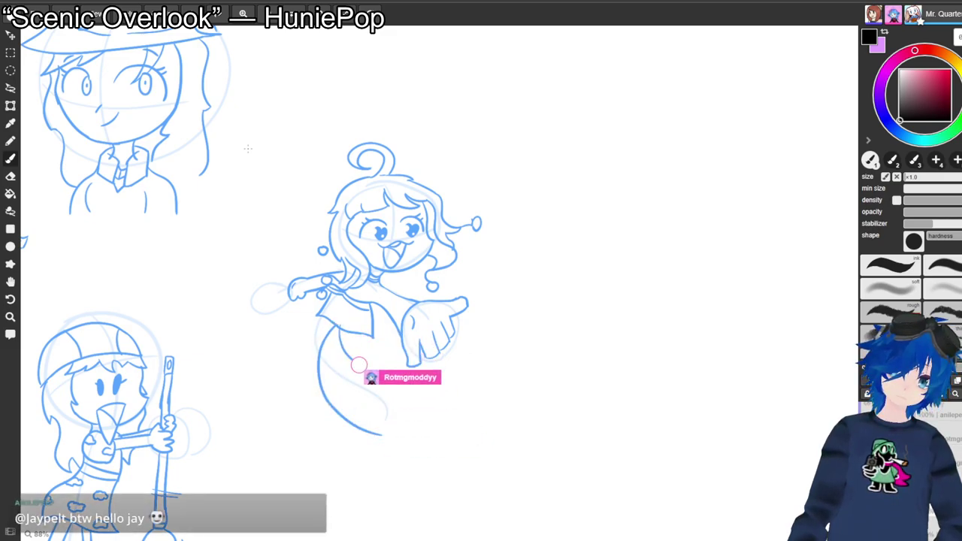
{"action": "key", "text": "space"}
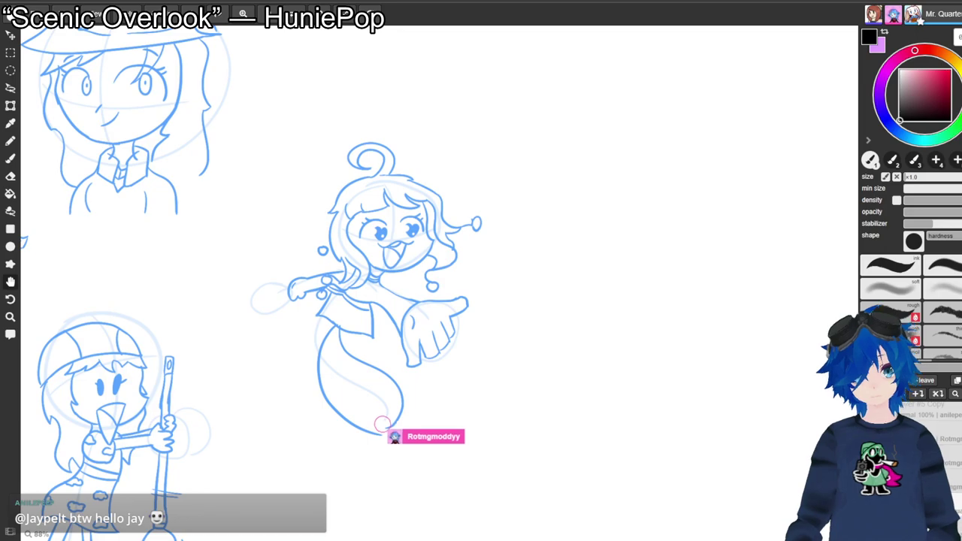
{"action": "left_click_drag", "start_coordinate": [752, 75], "coordinate": [360, 249]}
{"action": "mouse_move", "coordinate": [675, 101]}
{"action": "left_mouse_down"}
{"action": "mouse_move", "coordinate": [226, 305]}
{"action": "mouse_move", "coordinate": [165, 349]}
{"action": "left_mouse_up"}
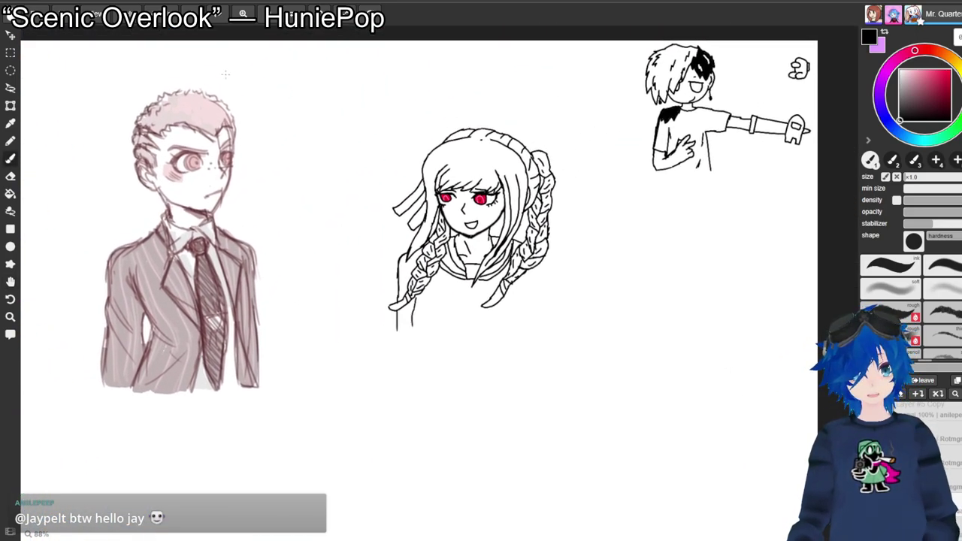
Erase the short inner arm line and the outer arm line below the braided figure's left shoulder.
{"action": "key", "text": "ctrl+plus"}
{"action": "key", "text": "ctrl+plus"}
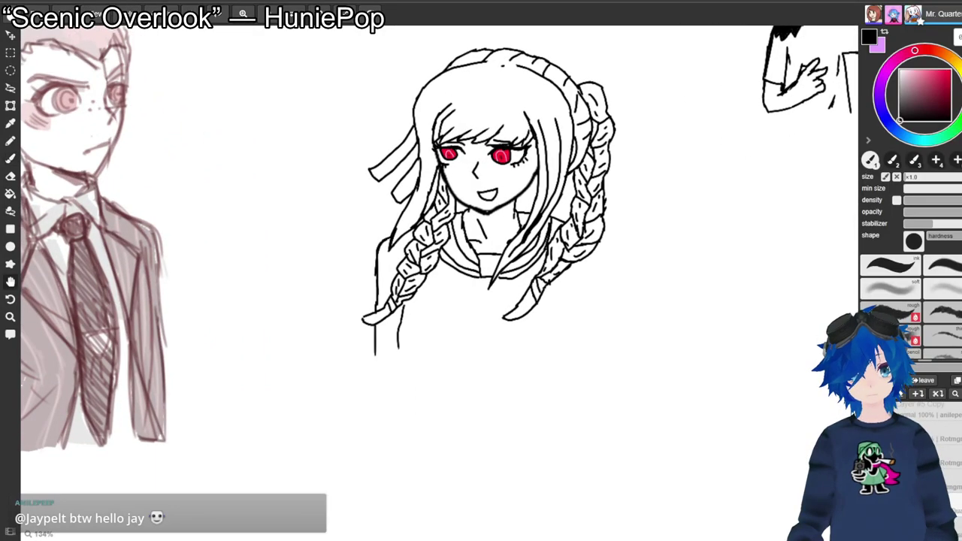
{"action": "left_click_drag", "start_coordinate": [439, 246], "coordinate": [418, 254]}
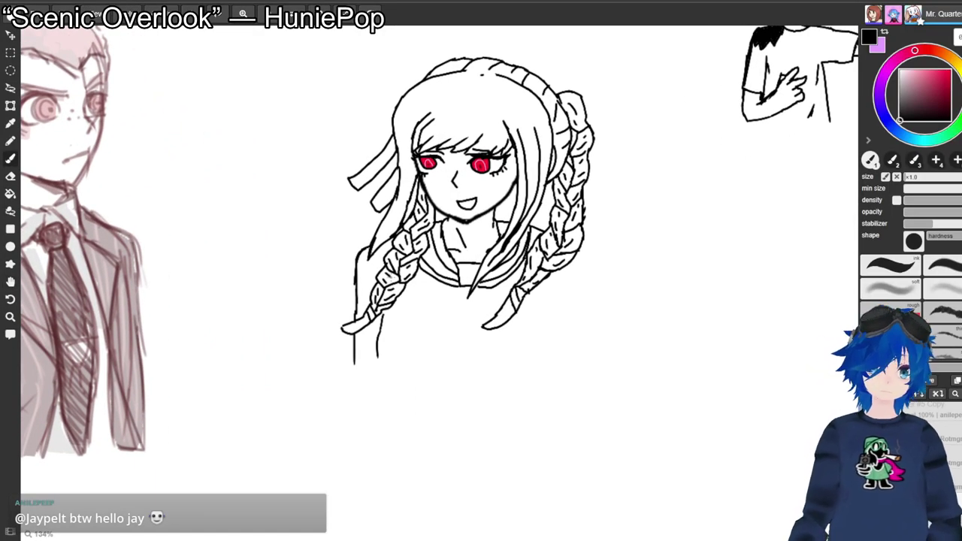
{"action": "key", "text": "e"}
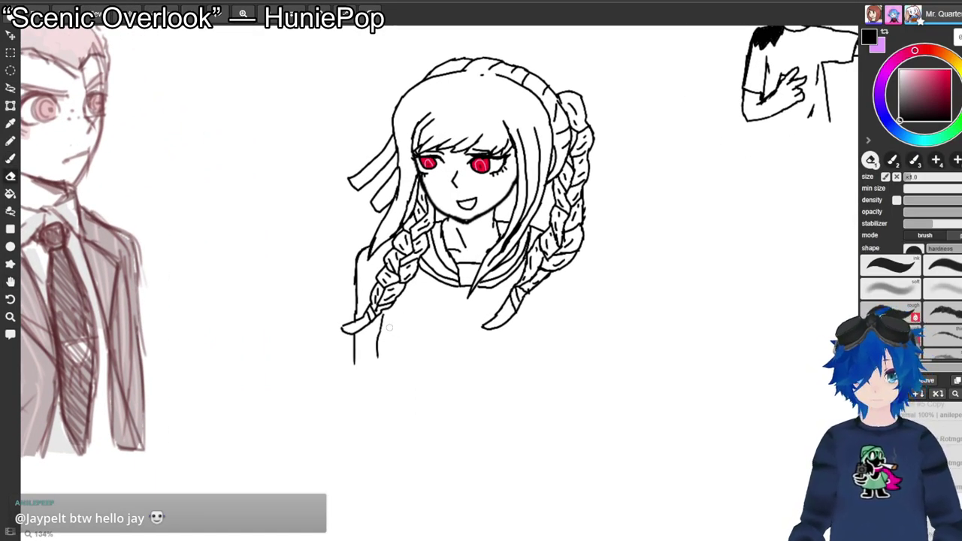
{"action": "left_click_drag", "start_coordinate": [381, 329], "coordinate": [378, 352]}
{"action": "key", "text": "b"}
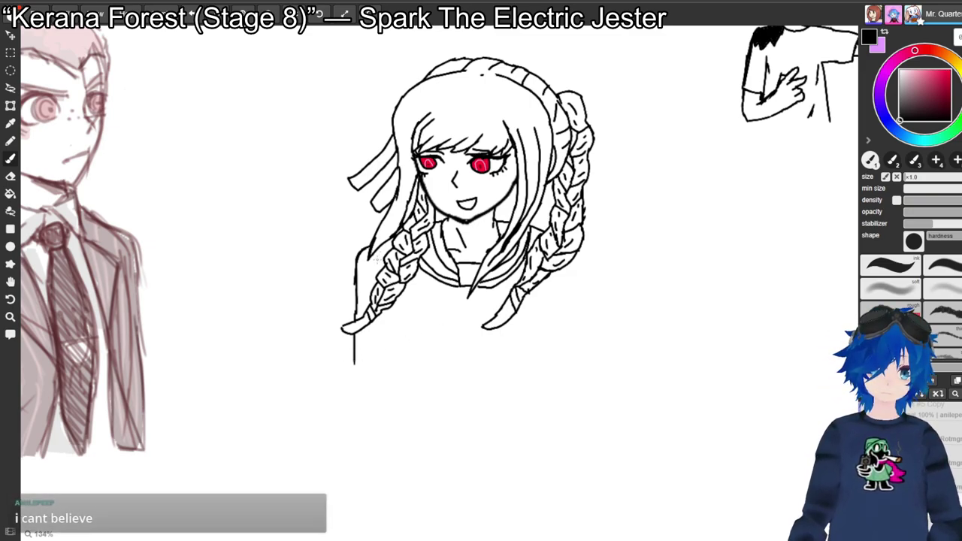
{"action": "key", "text": "e"}
{"action": "left_click_drag", "start_coordinate": [354, 271], "coordinate": [358, 285]}
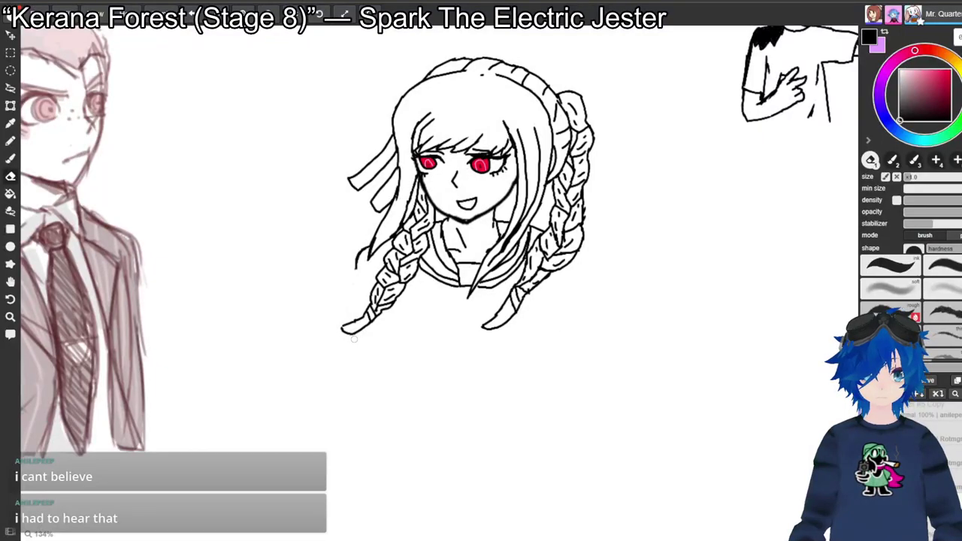
Redraw the left shoulder curving down behind the left braid and draw the right shoulder and outer arm line beside the right braid.
{"action": "left_click_drag", "start_coordinate": [357, 258], "coordinate": [356, 261]}
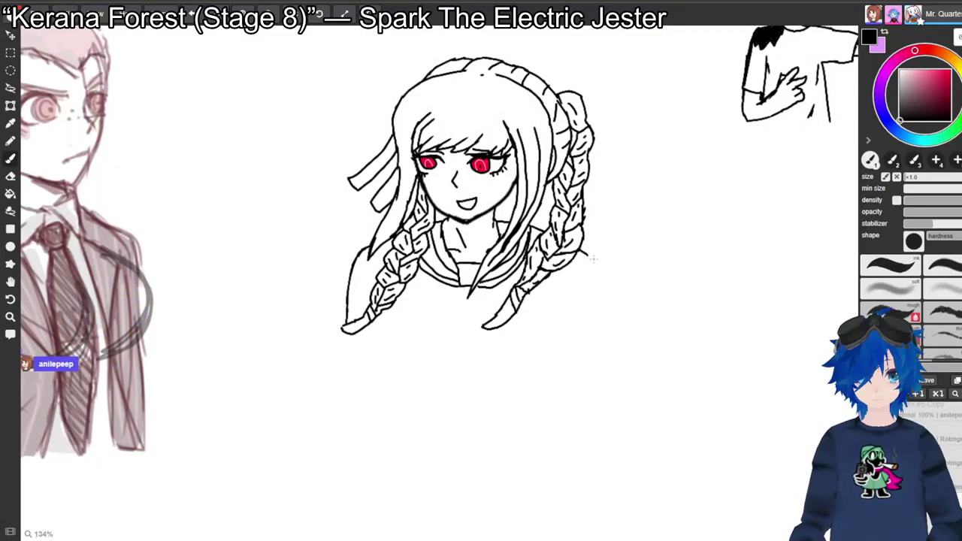
{"action": "left_click_drag", "start_coordinate": [593, 265], "coordinate": [592, 319]}
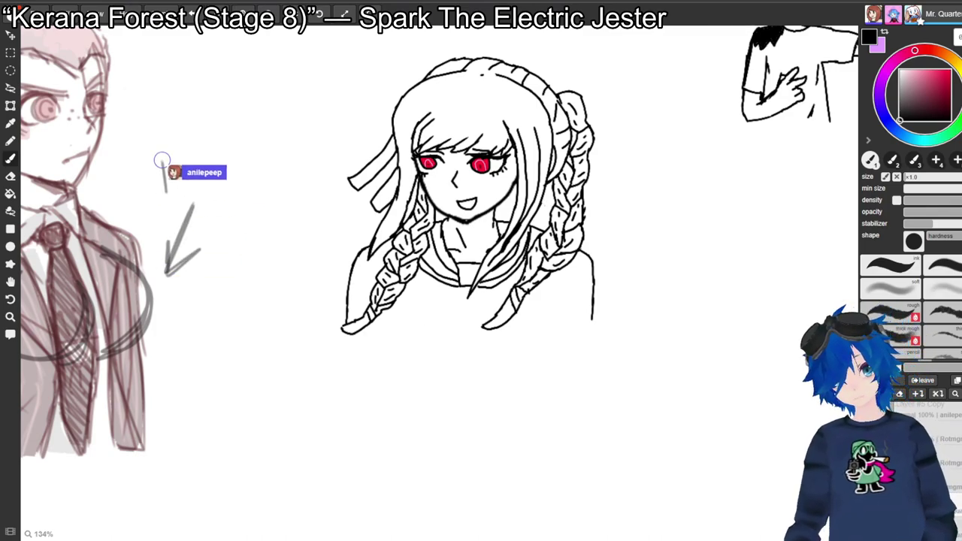
Scribble dense diagonal black strokes over the collaborator's grey annotation on the suited character.
{"action": "key", "text": "ctrl+minus"}
{"action": "key", "text": "ctrl+minus"}
{"action": "key", "text": "space"}
{"action": "mouse_move", "coordinate": [526, 300]}
{"action": "left_mouse_down"}
{"action": "mouse_move", "coordinate": [326, 188]}
{"action": "mouse_move", "coordinate": [351, 227]}
{"action": "left_mouse_up"}
{"action": "key", "text": "b"}
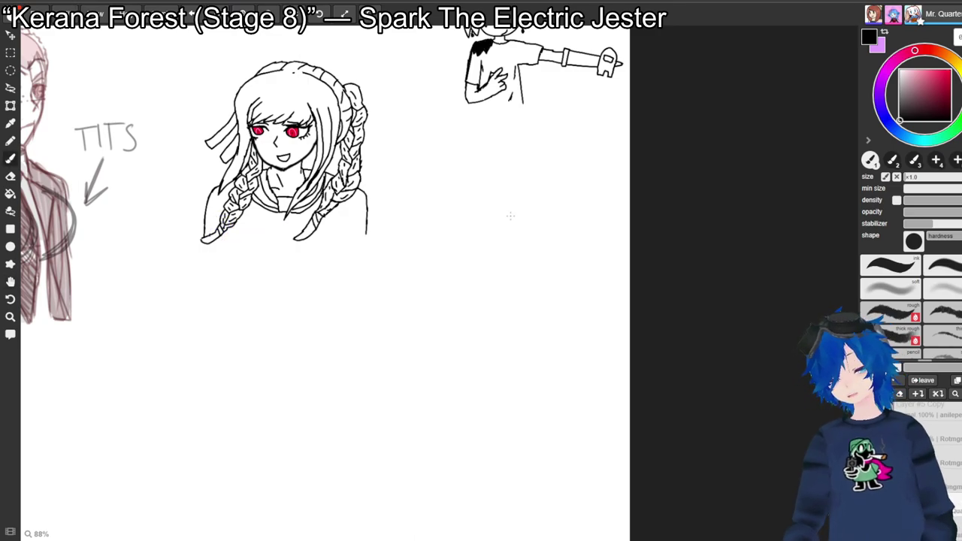
{"action": "key", "text": "space"}
{"action": "mouse_move", "coordinate": [445, 247]}
{"action": "left_mouse_down"}
{"action": "mouse_move", "coordinate": [707, 257]}
{"action": "mouse_move", "coordinate": [640, 264]}
{"action": "left_mouse_up"}
{"action": "left_click_drag", "start_coordinate": [279, 192], "coordinate": [348, 137]}
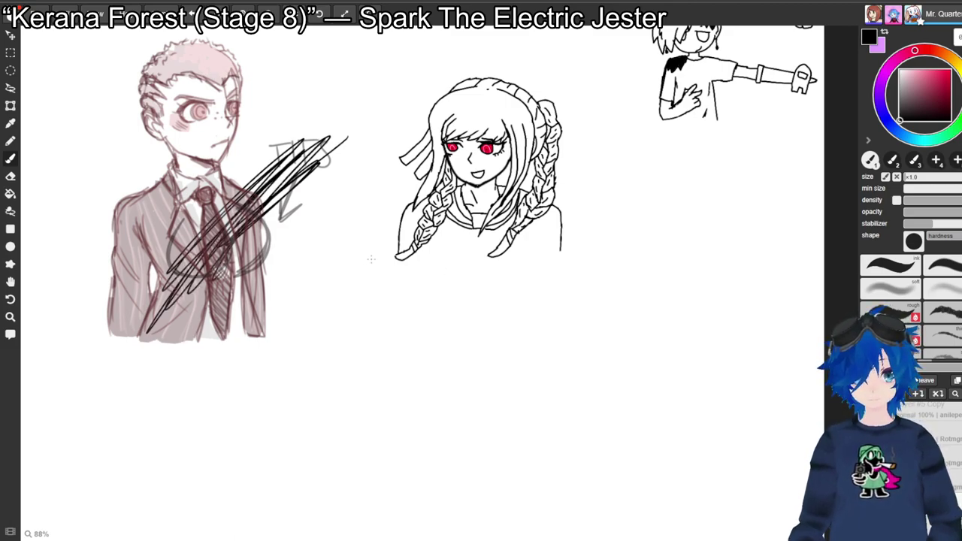
Undo all the black scribble strokes over the suited character.
{"action": "key", "text": "ctrl+z"}
{"action": "key", "text": "ctrl+z"}
{"action": "key", "text": "ctrl+z"}
{"action": "key", "text": "ctrl+z"}
{"action": "key", "text": "ctrl+z"}
{"action": "key", "text": "ctrl+z"}
{"action": "key", "text": "ctrl+z"}
{"action": "key", "text": "ctrl+z"}
{"action": "key", "text": "ctrl+z"}
{"action": "key", "text": "space"}
{"action": "left_click_drag", "start_coordinate": [608, 183], "coordinate": [586, 207]}
{"action": "key", "text": "ctrl+z"}
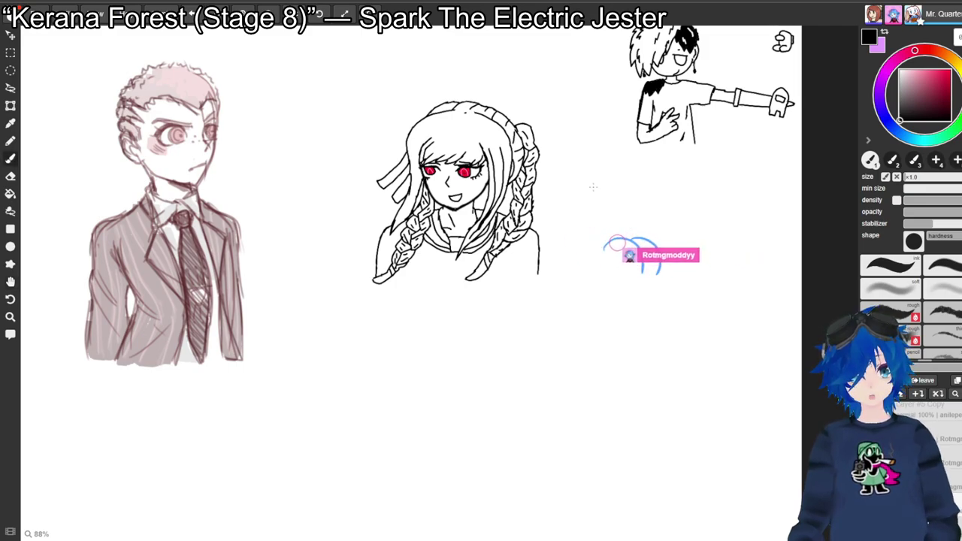
Examine the collaborators' blue fish sketch and grey handwritten tutorial note around the braided figure.
{"action": "left_click_drag", "start_coordinate": [556, 123], "coordinate": [569, 143]}
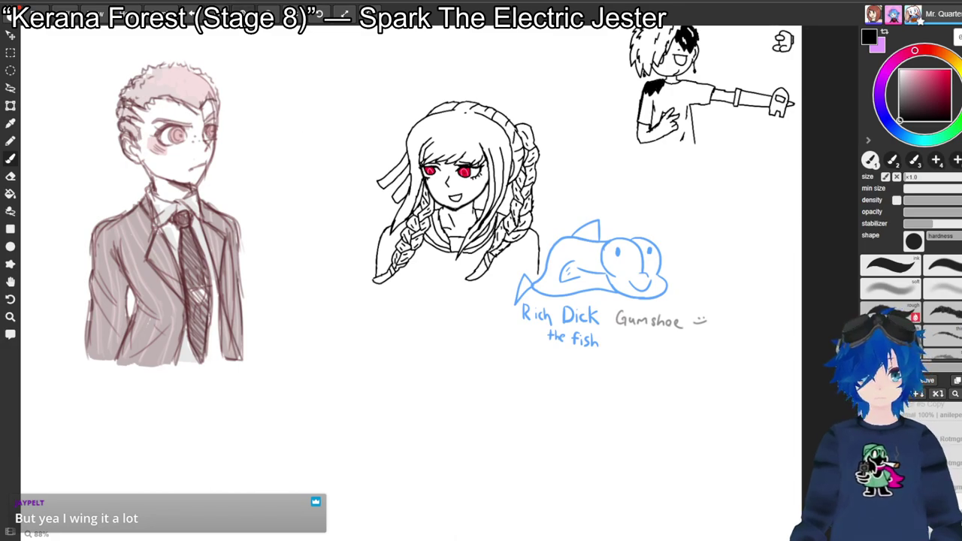
{"action": "key", "text": "ctrl+plus"}
{"action": "key", "text": "ctrl+plus"}
{"action": "left_click_drag", "start_coordinate": [335, 98], "coordinate": [411, 181]}
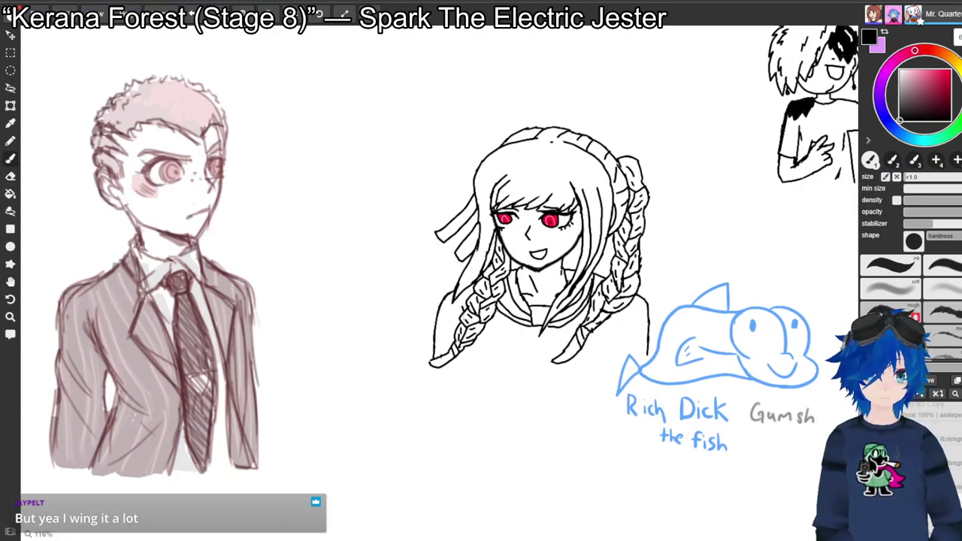
{"action": "mouse_move", "coordinate": [283, 170]}
{"action": "left_mouse_down"}
{"action": "mouse_move", "coordinate": [216, 106]}
{"action": "mouse_move", "coordinate": [294, 113]}
{"action": "left_mouse_up"}
{"action": "left_click_drag", "start_coordinate": [232, 128], "coordinate": [291, 138]}
{"action": "mouse_move", "coordinate": [285, 132]}
{"action": "left_mouse_down"}
{"action": "mouse_move", "coordinate": [309, 126]}
{"action": "mouse_move", "coordinate": [327, 137]}
{"action": "left_mouse_up"}
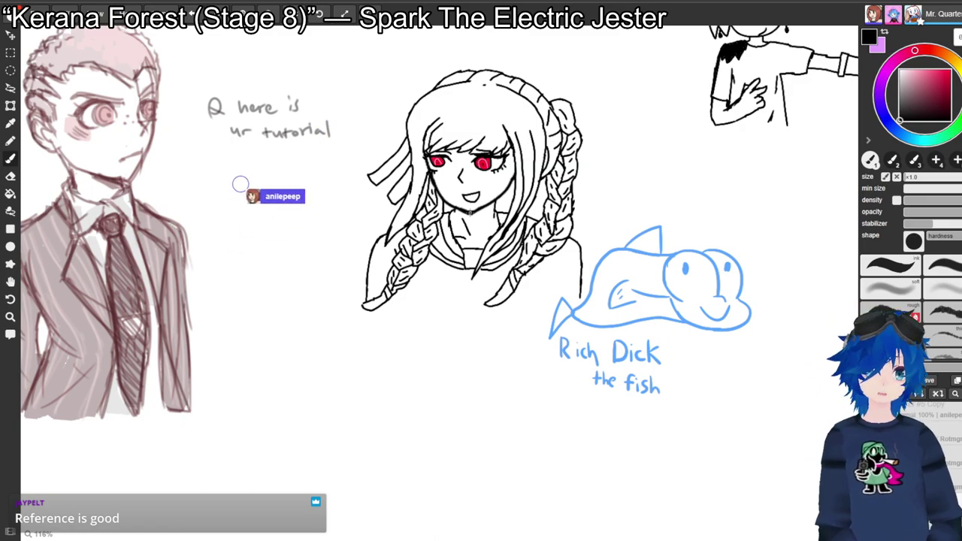
{"action": "mouse_move", "coordinate": [265, 254]}
{"action": "left_mouse_down"}
{"action": "mouse_move", "coordinate": [286, 238]}
{"action": "mouse_move", "coordinate": [296, 251]}
{"action": "mouse_move", "coordinate": [297, 230]}
{"action": "left_mouse_up"}
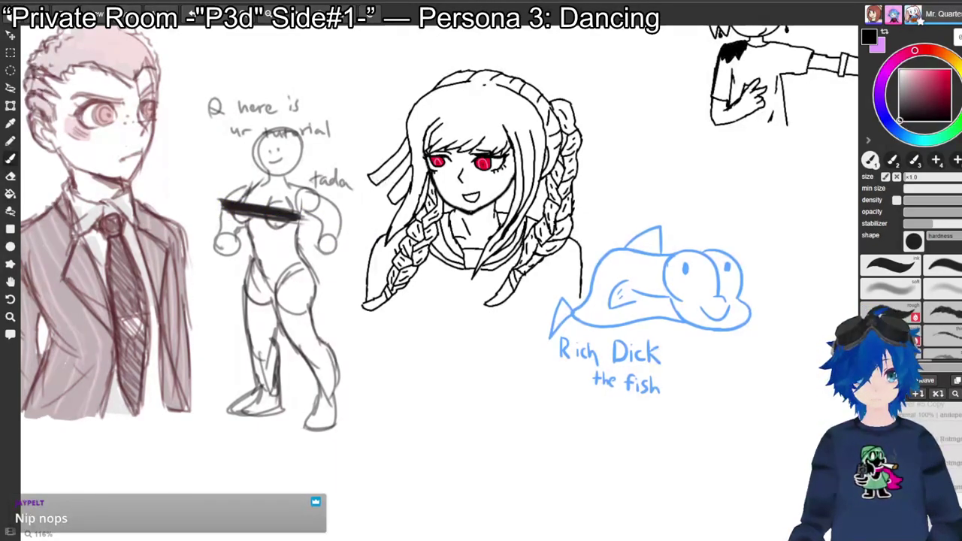
Examine the grey tutorial figure and the collaborator's blue character sketches elsewhere on the canvas.
{"action": "key", "text": "ctrl+minus"}
{"action": "key", "text": "ctrl+minus"}
{"action": "left_click", "coordinate": [268, 14]}
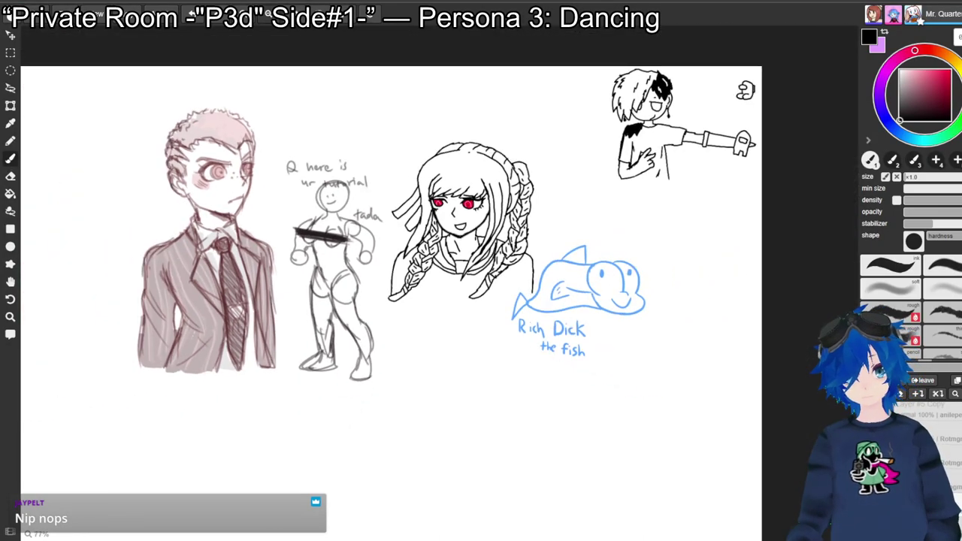
{"action": "left_click", "coordinate": [267, 14]}
{"action": "key", "text": "space"}
{"action": "left_click_drag", "start_coordinate": [188, 376], "coordinate": [763, 124]}
{"action": "mouse_move", "coordinate": [439, 283]}
{"action": "left_mouse_down"}
{"action": "mouse_move", "coordinate": [478, 291]}
{"action": "mouse_move", "coordinate": [568, 232]}
{"action": "mouse_move", "coordinate": [554, 240]}
{"action": "mouse_move", "coordinate": [535, 221]}
{"action": "mouse_move", "coordinate": [571, 221]}
{"action": "mouse_move", "coordinate": [571, 238]}
{"action": "left_mouse_up"}
{"action": "mouse_move", "coordinate": [470, 306]}
{"action": "left_mouse_down"}
{"action": "mouse_move", "coordinate": [239, 406]}
{"action": "mouse_move", "coordinate": [282, 431]}
{"action": "mouse_move", "coordinate": [320, 439]}
{"action": "mouse_move", "coordinate": [348, 477]}
{"action": "left_mouse_up"}
{"action": "scroll", "coordinate": [440, 283], "scroll_direction": "up", "scroll_amount": 3}
{"action": "key", "text": "h"}
{"action": "mouse_move", "coordinate": [275, 246]}
{"action": "left_mouse_down"}
{"action": "mouse_move", "coordinate": [355, 279]}
{"action": "mouse_move", "coordinate": [348, 262]}
{"action": "left_mouse_up"}
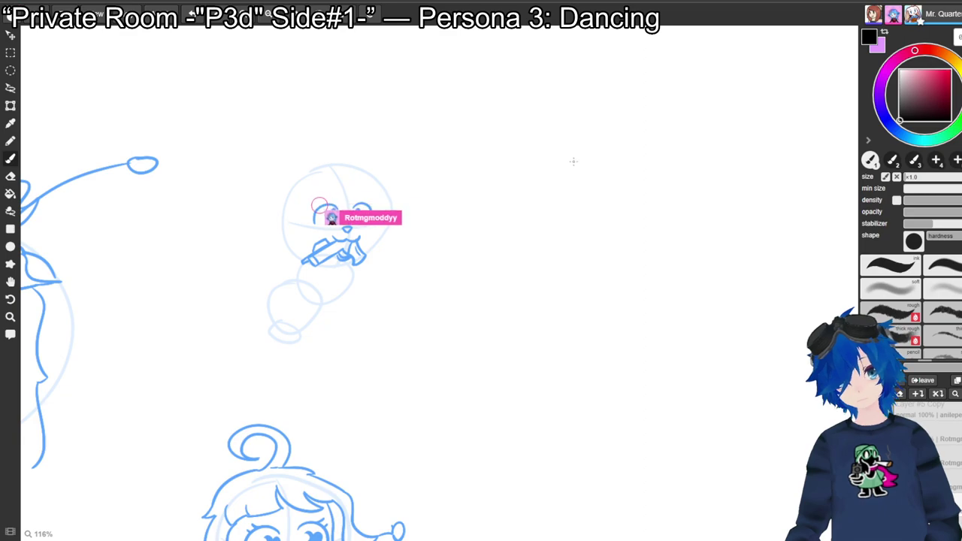
{"action": "left_click_drag", "start_coordinate": [566, 162], "coordinate": [480, 191]}
{"action": "key", "text": "ctrl+minus"}
{"action": "key", "text": "ctrl+minus"}
{"action": "key", "text": "ctrl+minus"}
{"action": "key", "text": "ctrl+minus"}
{"action": "left_click_drag", "start_coordinate": [805, 181], "coordinate": [260, 260]}
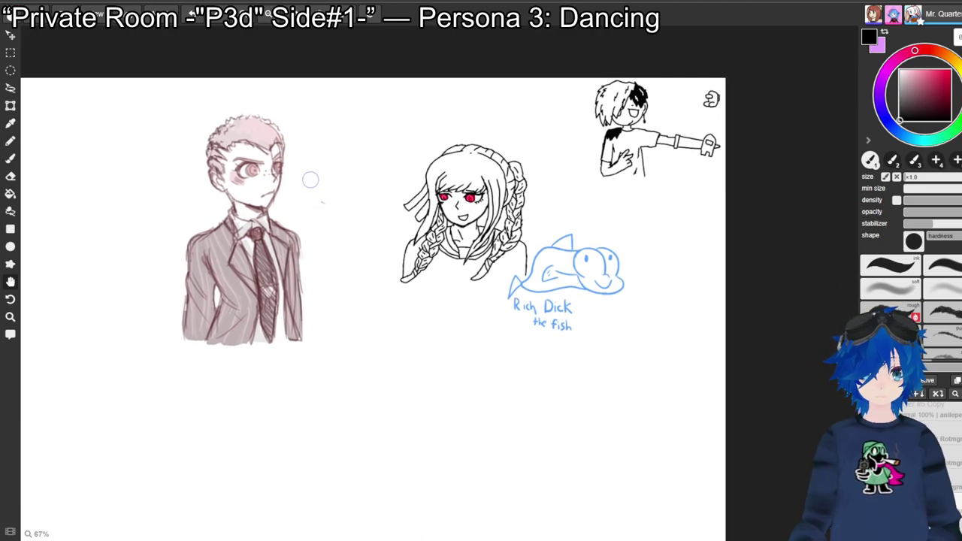
Draw a V-shaped point below the sailor collar and a long diagonal strap from beside the left braid across the chest.
{"action": "scroll", "coordinate": [308, 179], "scroll_direction": "up", "scroll_amount": 3}
{"action": "key", "text": "ctrl+plus"}
{"action": "left_click_drag", "start_coordinate": [364, 125], "coordinate": [383, 201]}
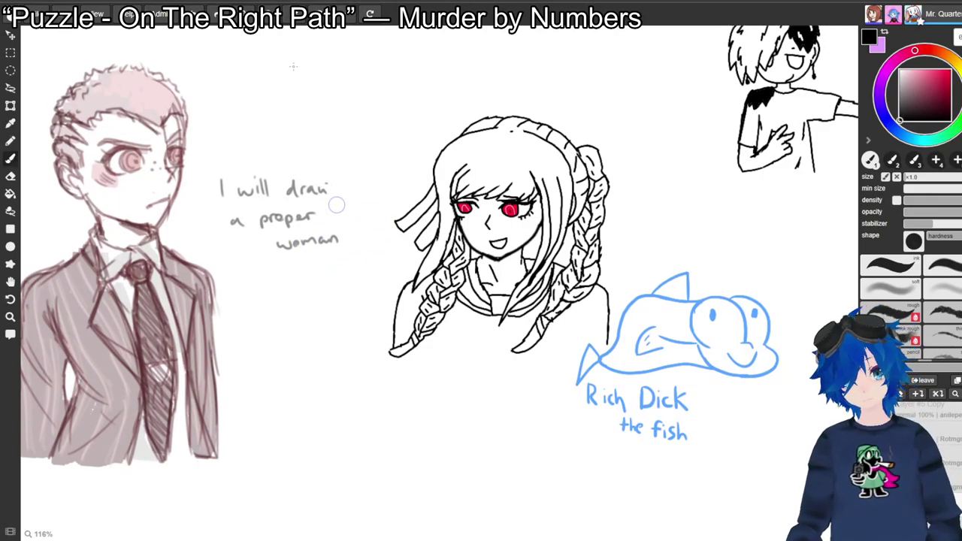
{"action": "key", "text": "ctrl+plus"}
{"action": "key", "text": "space"}
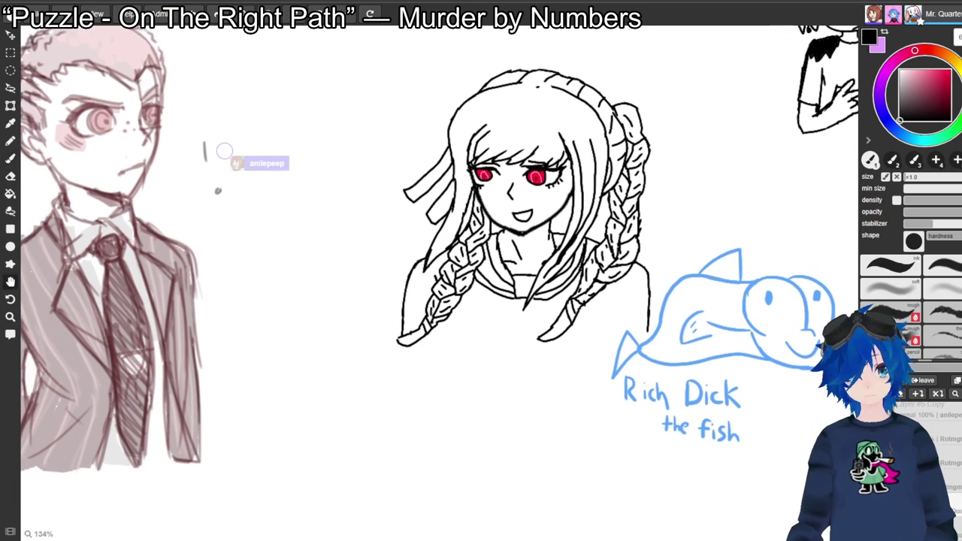
{"action": "left_click_drag", "start_coordinate": [553, 343], "coordinate": [549, 314]}
{"action": "key", "text": "b"}
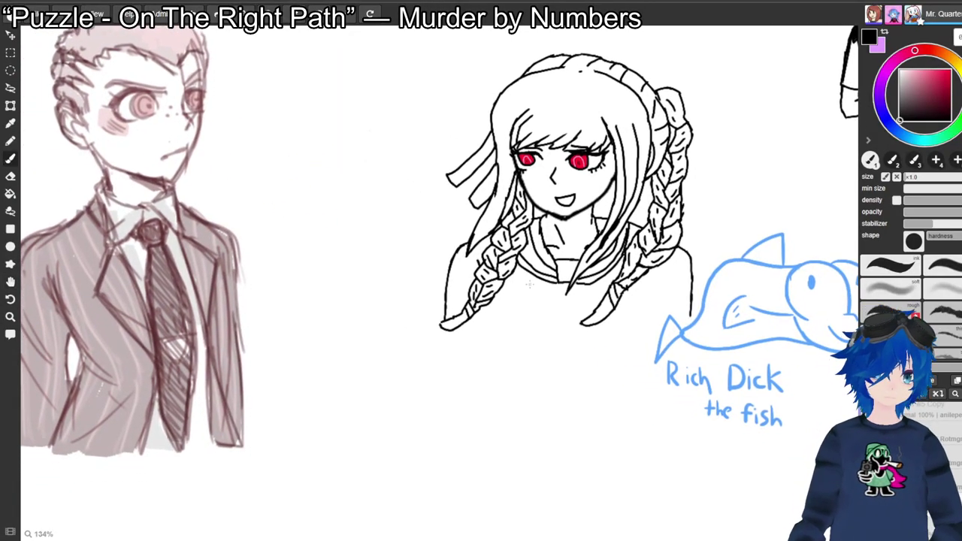
{"action": "left_click_drag", "start_coordinate": [556, 283], "coordinate": [565, 301]}
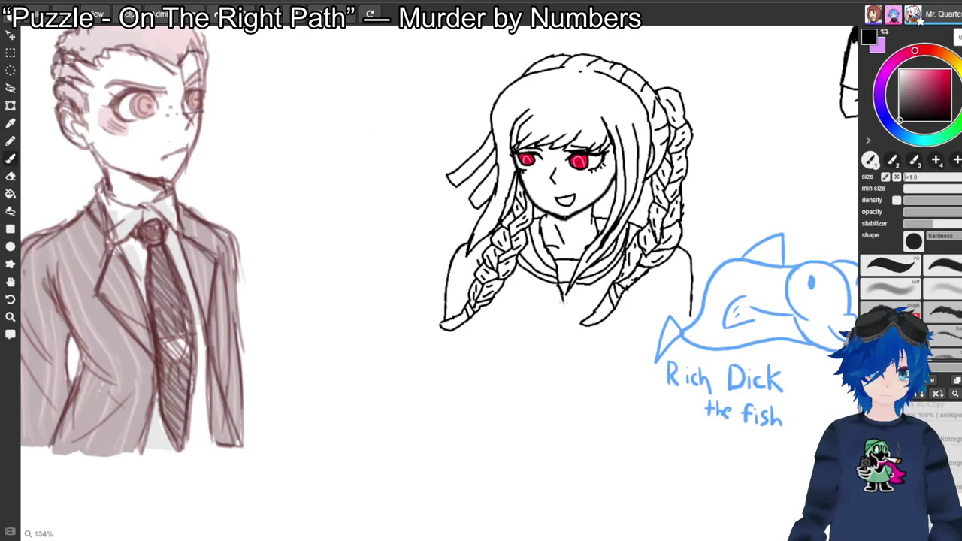
{"action": "left_click_drag", "start_coordinate": [583, 286], "coordinate": [568, 305]}
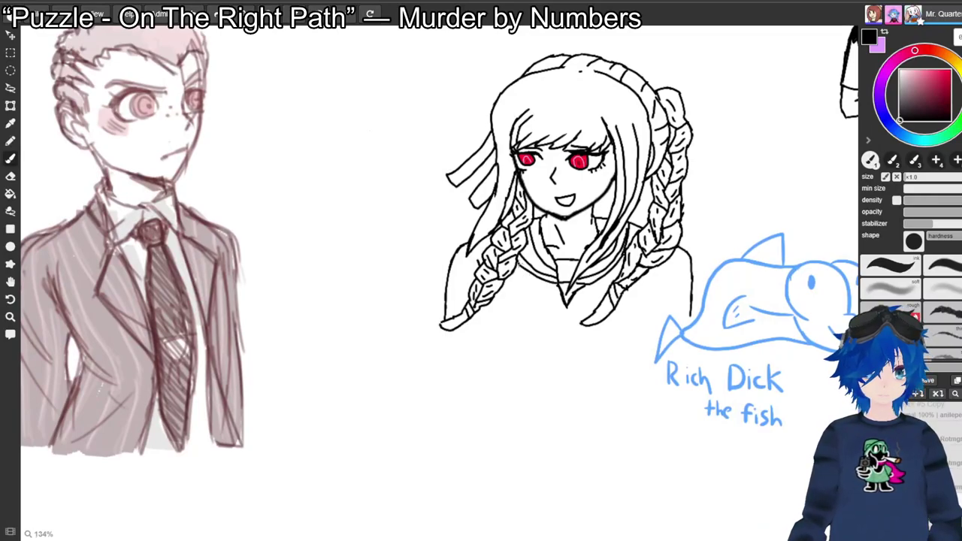
{"action": "left_click_drag", "start_coordinate": [529, 270], "coordinate": [610, 391]}
{"action": "mouse_move", "coordinate": [518, 269]}
{"action": "left_mouse_down"}
{"action": "mouse_move", "coordinate": [558, 365]}
{"action": "mouse_move", "coordinate": [595, 400]}
{"action": "left_mouse_up"}
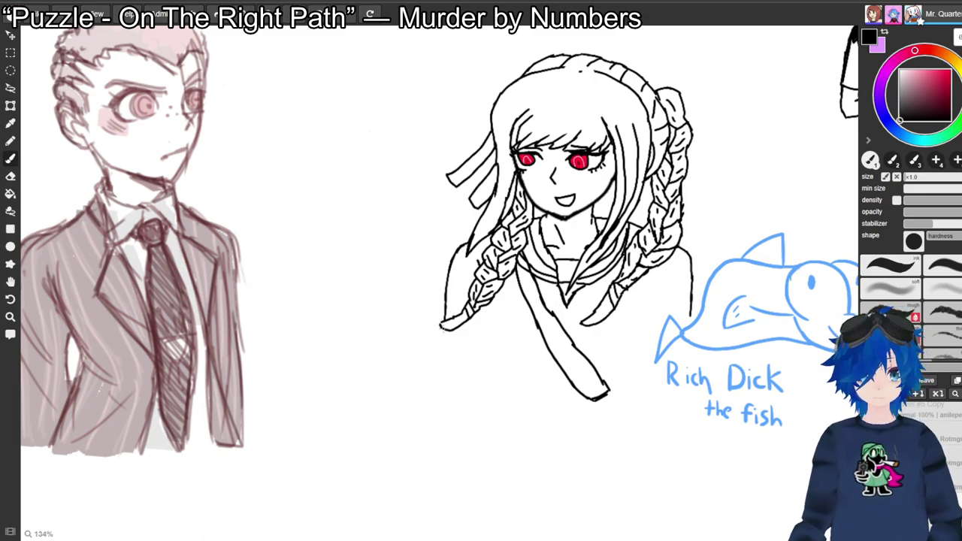
Extend the arm line below the left braid's tip and draw curved fingers of a hand gripping across it.
{"action": "left_click_drag", "start_coordinate": [442, 329], "coordinate": [439, 376]}
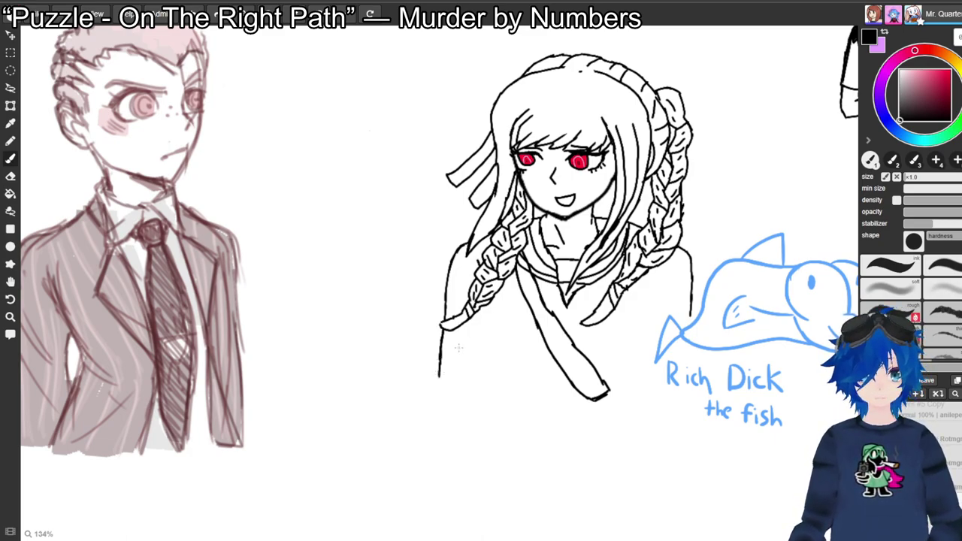
{"action": "left_click_drag", "start_coordinate": [468, 342], "coordinate": [457, 339]}
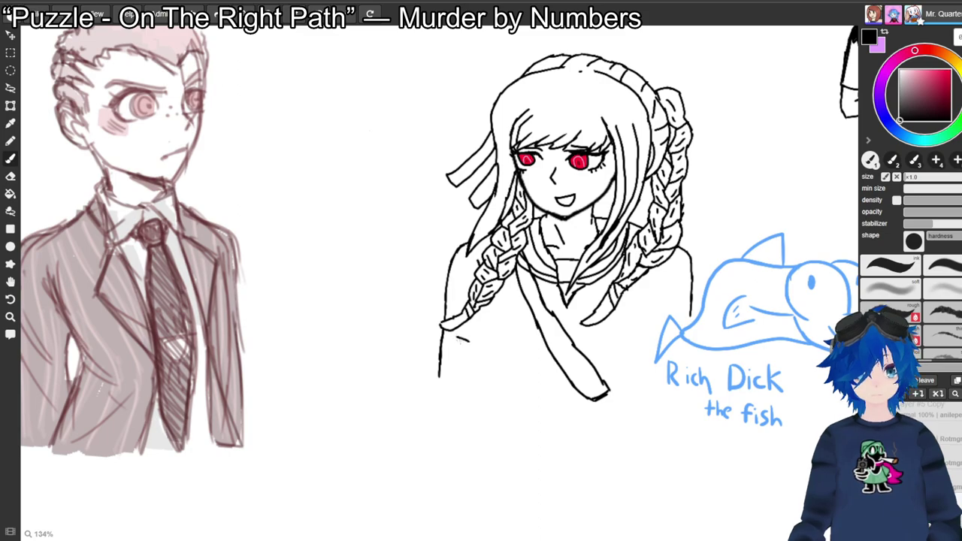
{"action": "mouse_move", "coordinate": [457, 339]}
{"action": "left_mouse_down"}
{"action": "mouse_move", "coordinate": [439, 335]}
{"action": "mouse_move", "coordinate": [456, 343]}
{"action": "left_mouse_up"}
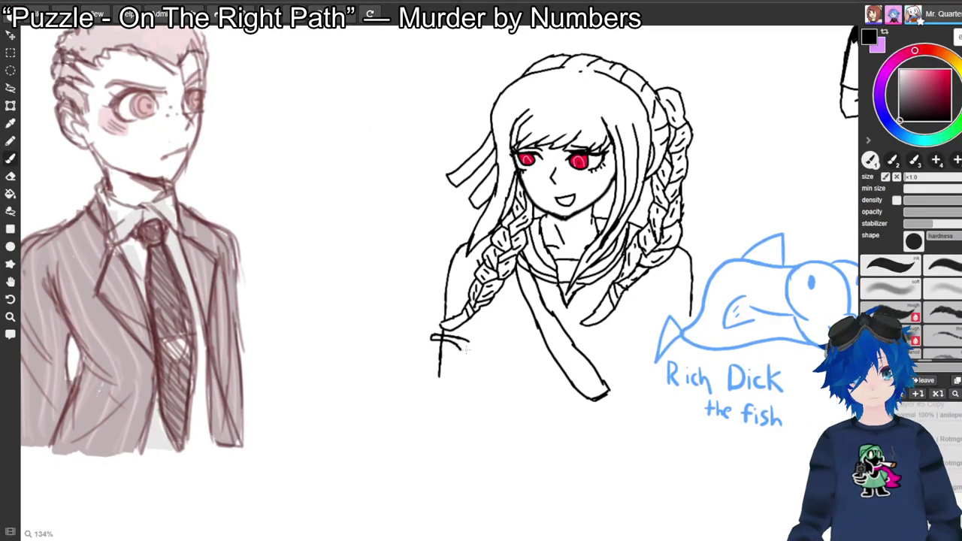
{"action": "left_click_drag", "start_coordinate": [463, 347], "coordinate": [425, 369]}
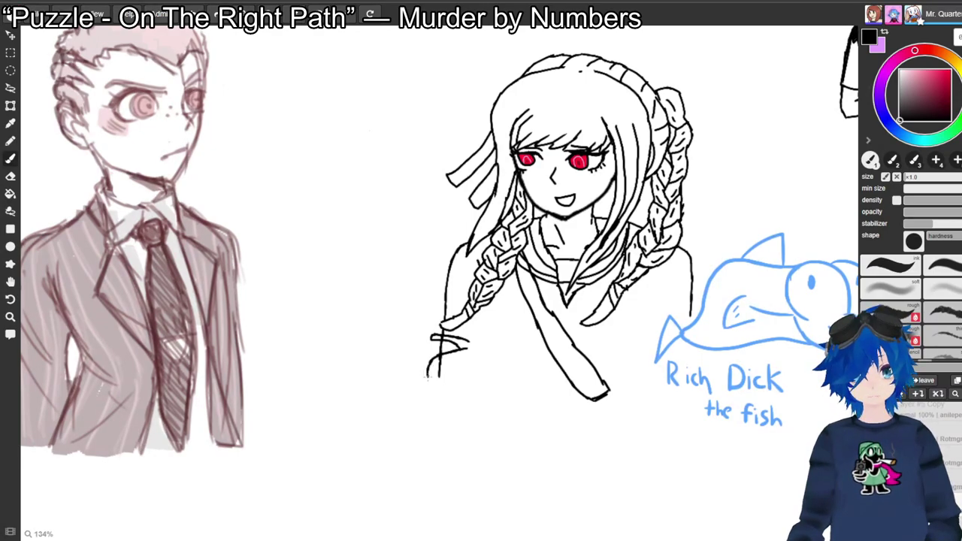
{"action": "left_click_drag", "start_coordinate": [427, 377], "coordinate": [456, 361]}
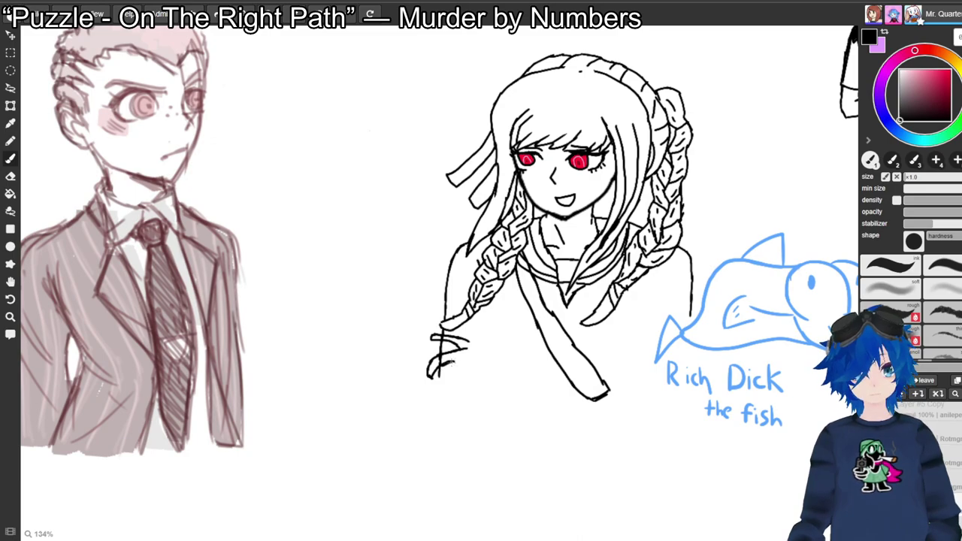
{"action": "mouse_move", "coordinate": [426, 390]}
{"action": "left_mouse_down"}
{"action": "mouse_move", "coordinate": [458, 371]}
{"action": "mouse_move", "coordinate": [433, 392]}
{"action": "mouse_move", "coordinate": [447, 385]}
{"action": "left_mouse_up"}
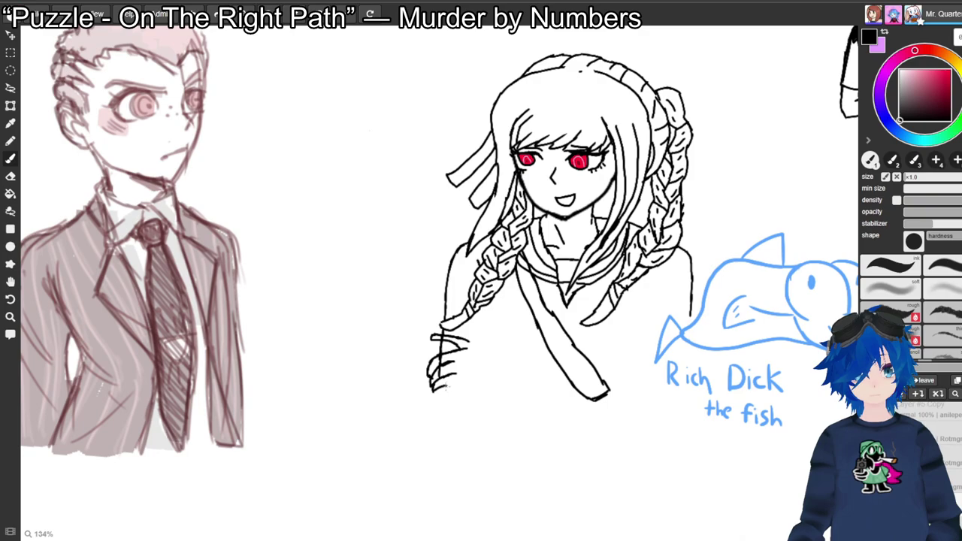
Draw the lower edge of the gripping hand toward the wrist and erase its overlong end.
{"action": "mouse_move", "coordinate": [436, 388]}
{"action": "left_mouse_down"}
{"action": "mouse_move", "coordinate": [495, 383]}
{"action": "mouse_move", "coordinate": [463, 383]}
{"action": "mouse_move", "coordinate": [509, 390]}
{"action": "left_mouse_up"}
{"action": "key", "text": "e"}
{"action": "key", "text": "b"}
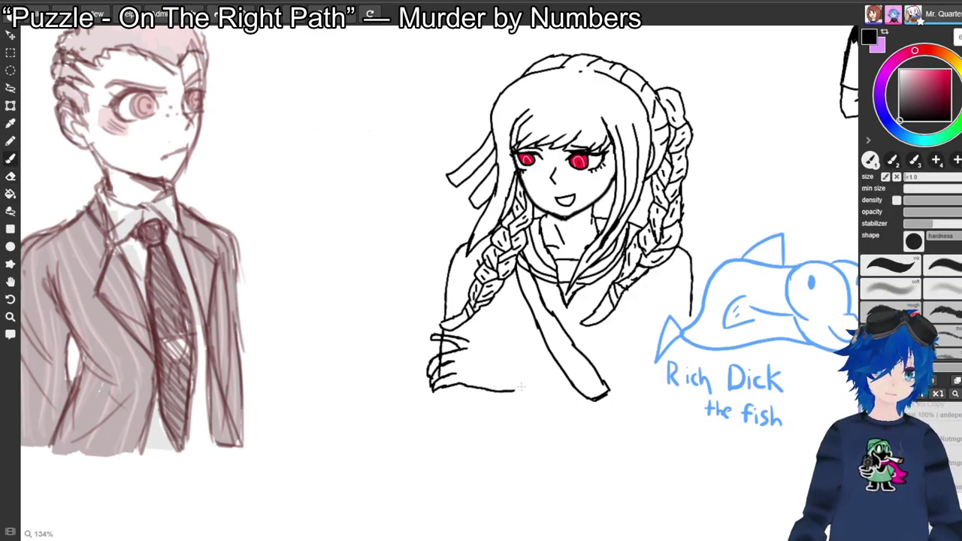
{"action": "key", "text": "e"}
{"action": "left_click_drag", "start_coordinate": [518, 390], "coordinate": [500, 391]}
{"action": "key", "text": "b"}
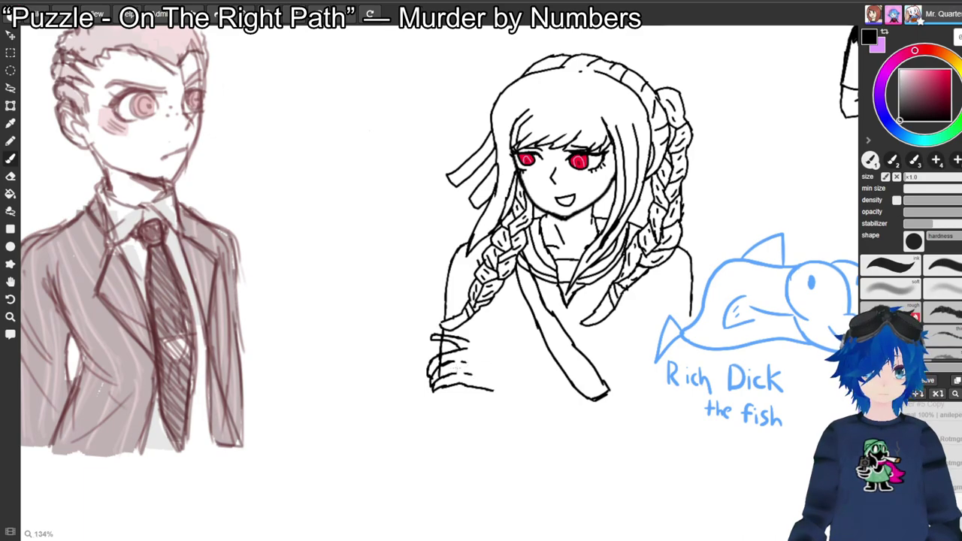
Erase the arm line where it crosses the gripping fingers and extend the top finger's line toward the back of the hand.
{"action": "key", "text": "e"}
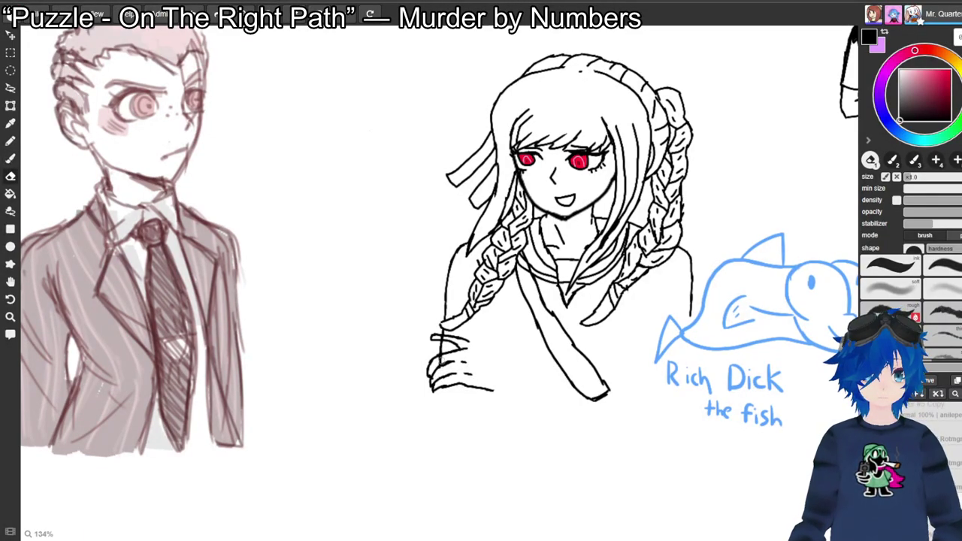
{"action": "key", "text": "b"}
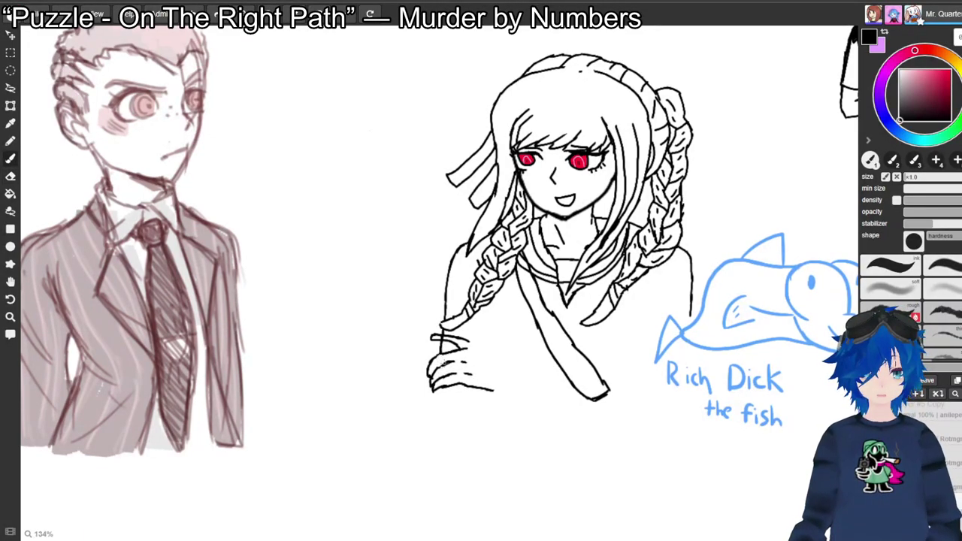
{"action": "key", "text": "e"}
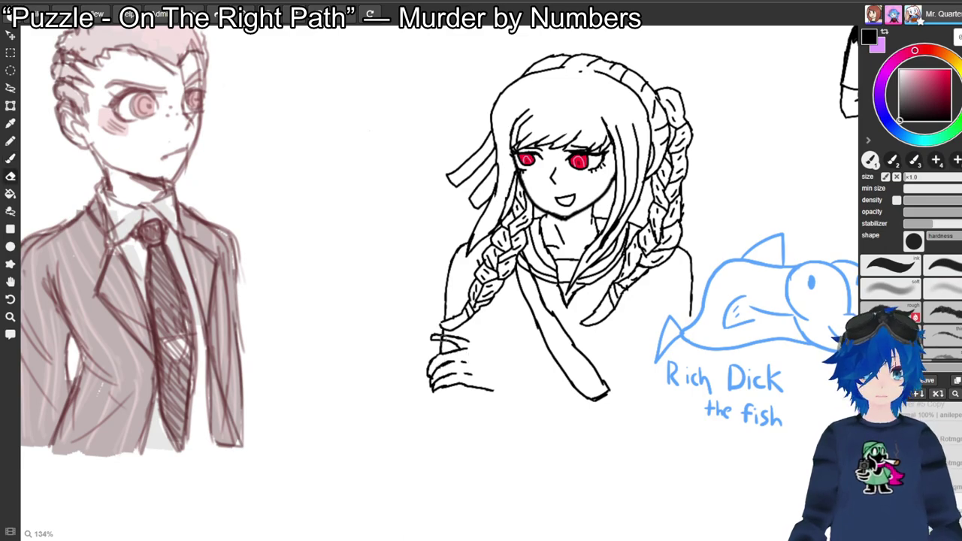
{"action": "key", "text": "b"}
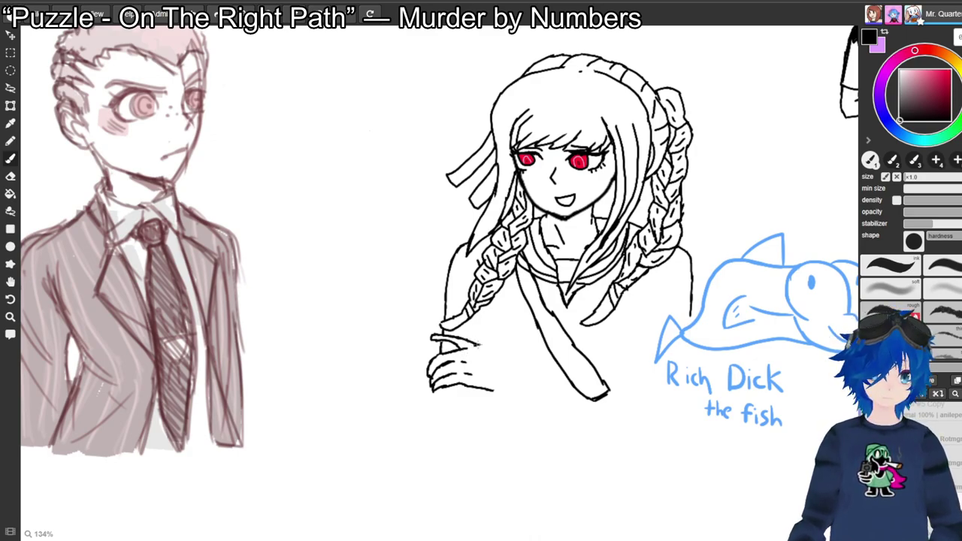
Draw the back of the gripping hand to the wrist, add a short vertical wrist line, and extend the hand's lower edge to it.
{"action": "left_click_drag", "start_coordinate": [481, 344], "coordinate": [529, 370]}
{"action": "key", "text": "ctrl+z"}
{"action": "key", "text": "e"}
{"action": "left_click_drag", "start_coordinate": [521, 362], "coordinate": [516, 391]}
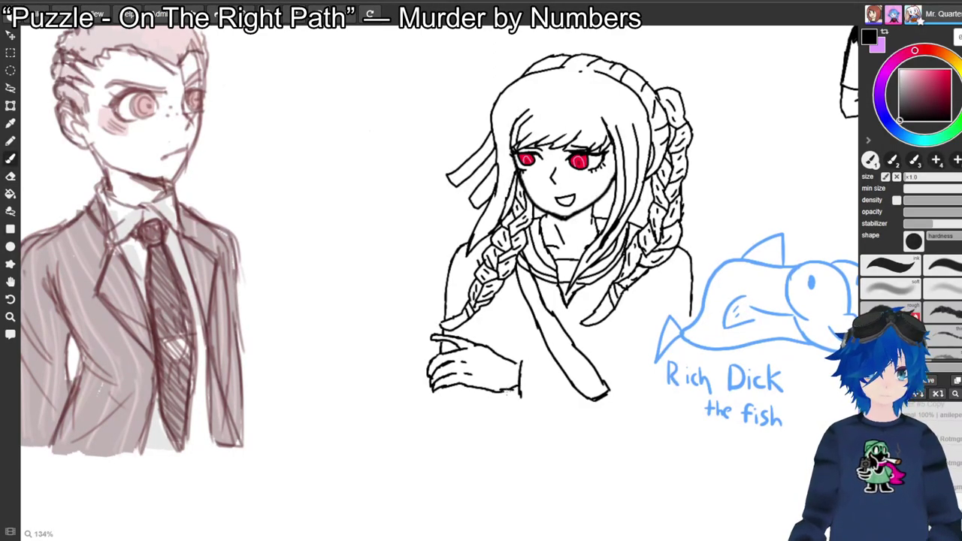
{"action": "key", "text": "ctrl+z"}
{"action": "left_click_drag", "start_coordinate": [499, 391], "coordinate": [520, 387]}
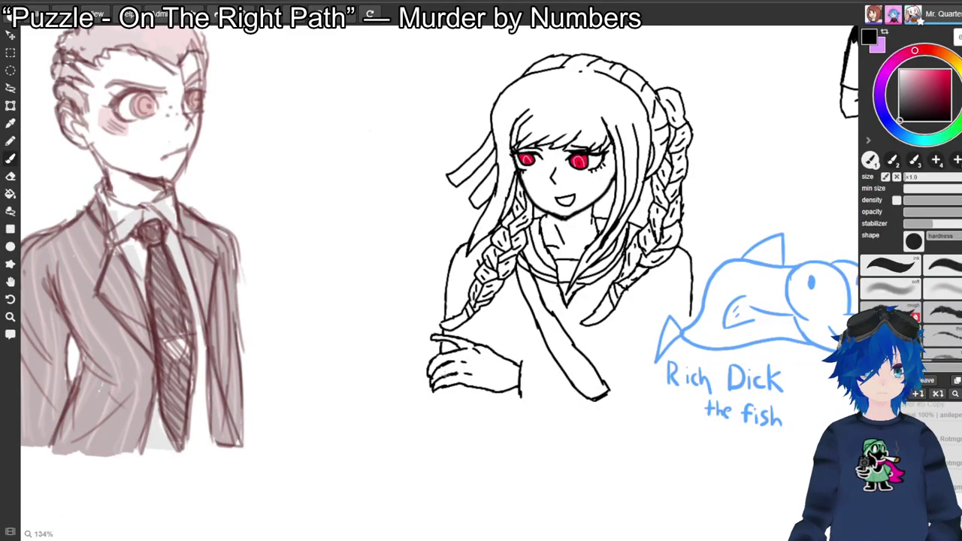
Erase and redraw parts of the gripping hand's finger outlines, reshaping the lower fingertips and the top finger.
{"action": "key", "text": "e"}
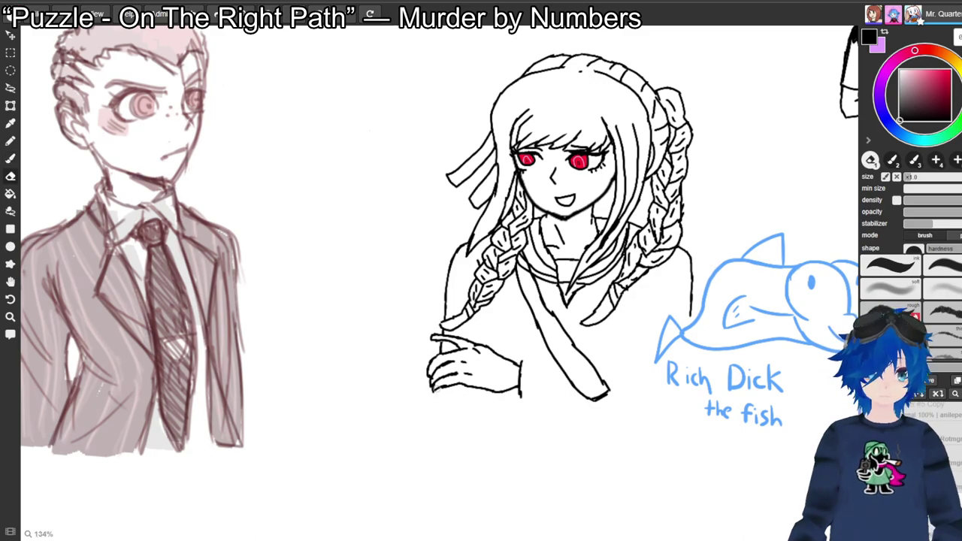
{"action": "key", "text": "b"}
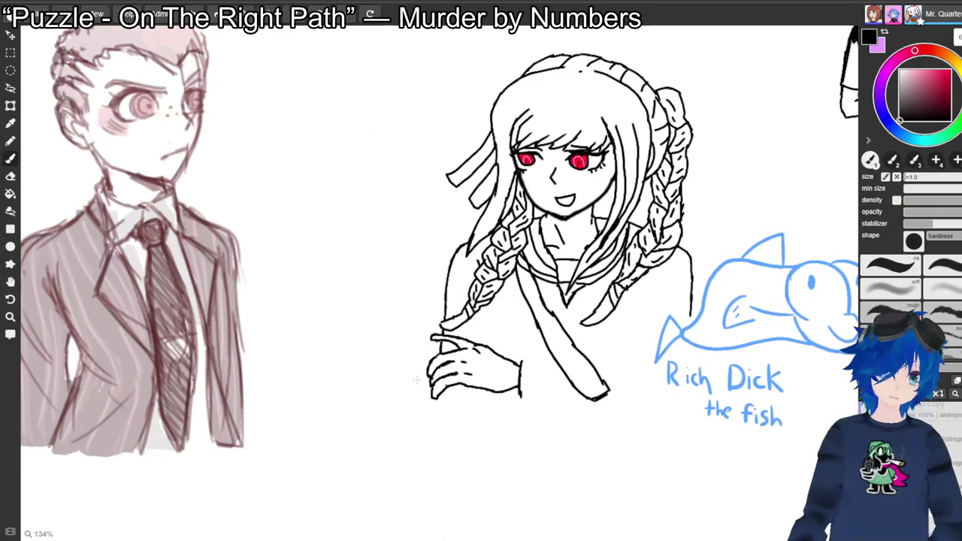
{"action": "key", "text": "e"}
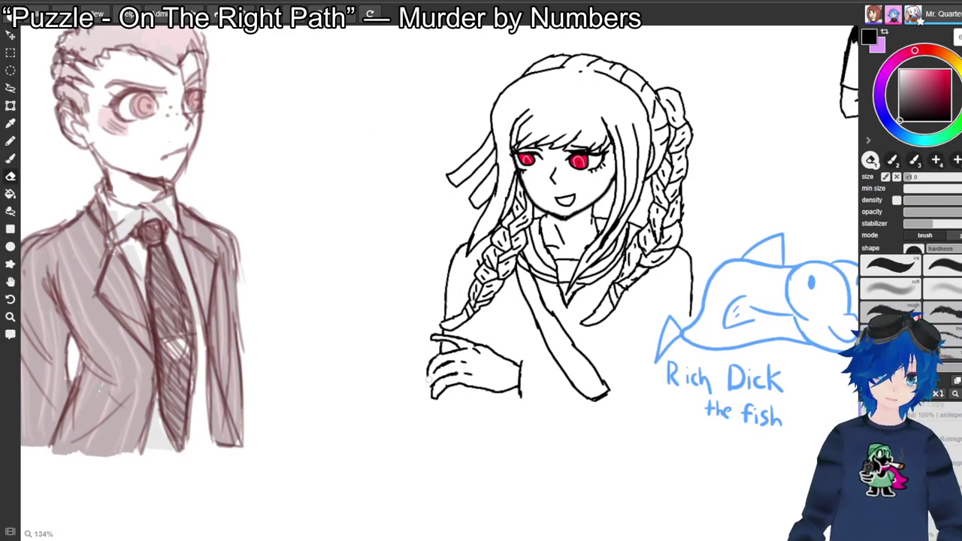
{"action": "key", "text": "b"}
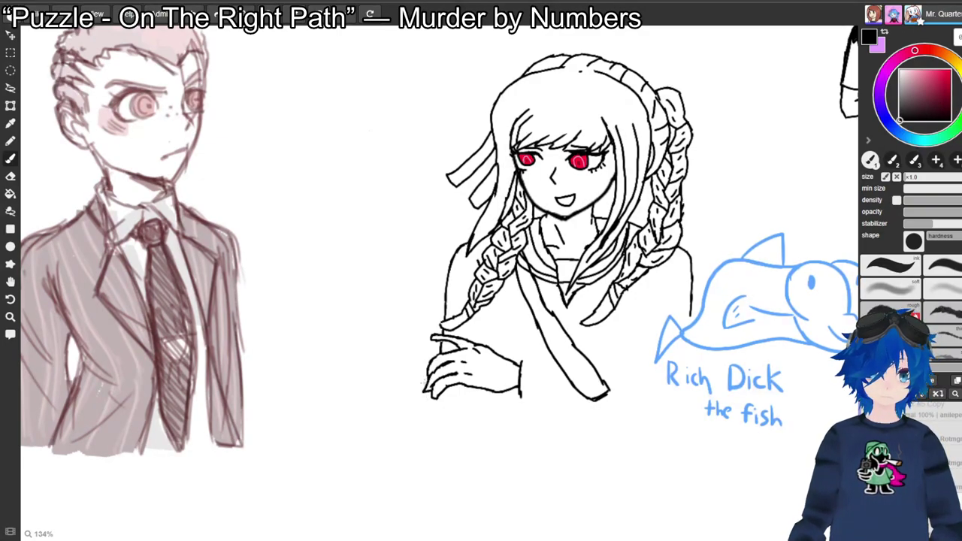
{"action": "key", "text": "e"}
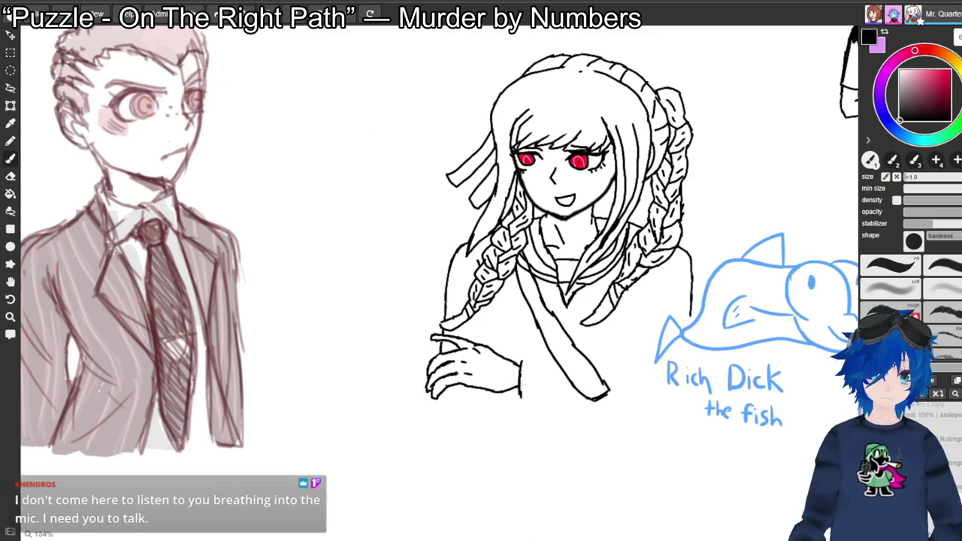
{"action": "key", "text": "e"}
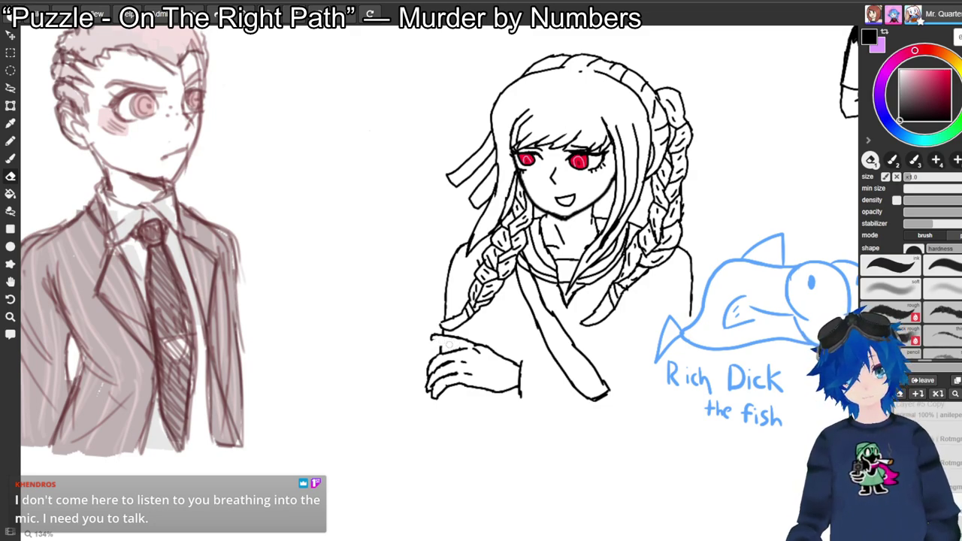
{"action": "key", "text": "b"}
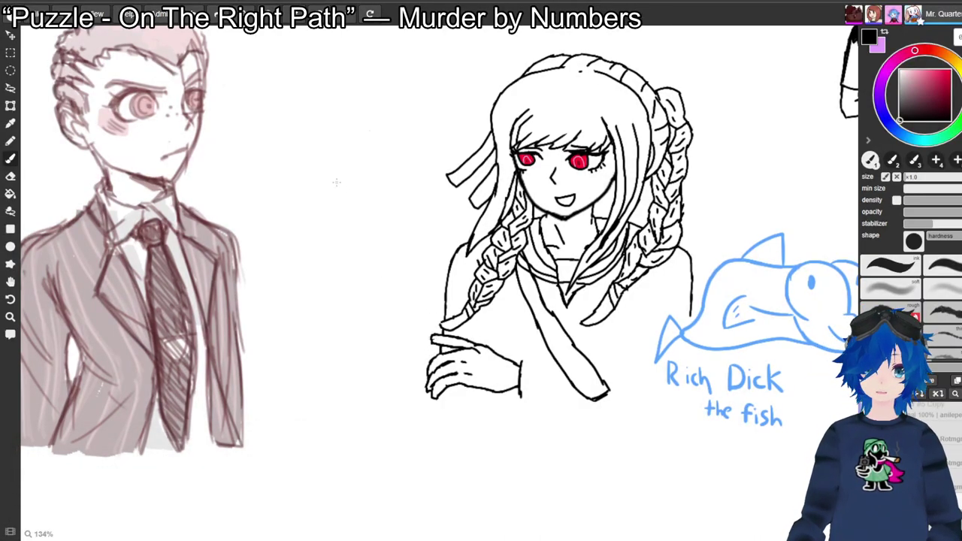
Examine the other artists' sketches across the shared canvas, including the cat, mermaid and suited figure, and return to the braided character.
{"action": "key", "text": "ctrl+minus"}
{"action": "key", "text": "ctrl+minus"}
{"action": "key", "text": "ctrl+minus"}
{"action": "key", "text": "ctrl+minus"}
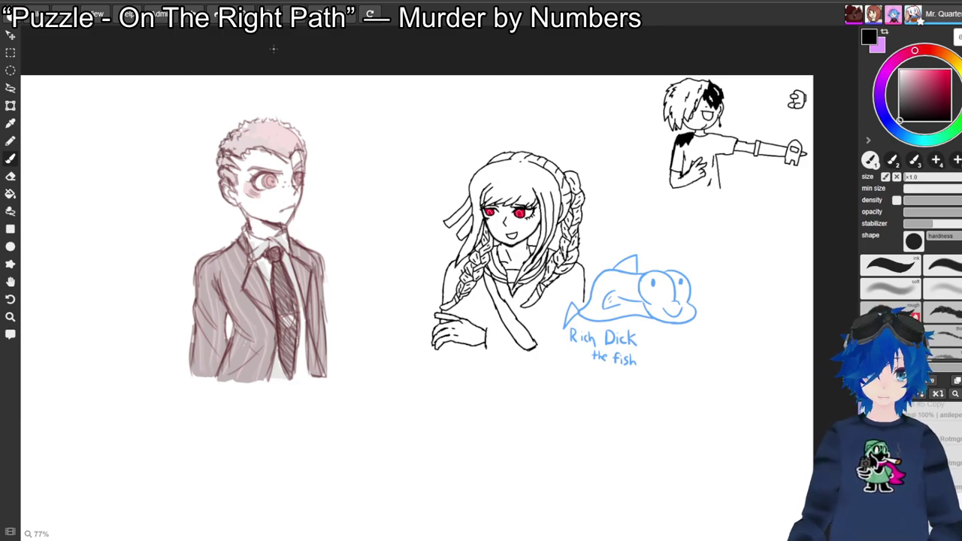
{"action": "key", "text": "ctrl+minus"}
{"action": "key", "text": "space"}
{"action": "mouse_move", "coordinate": [470, 533]}
{"action": "left_mouse_down"}
{"action": "mouse_move", "coordinate": [477, 310]}
{"action": "mouse_move", "coordinate": [499, 274]}
{"action": "mouse_move", "coordinate": [582, 316]}
{"action": "mouse_move", "coordinate": [705, 310]}
{"action": "mouse_move", "coordinate": [767, 319]}
{"action": "left_mouse_up"}
{"action": "left_click_drag", "start_coordinate": [481, 271], "coordinate": [464, 309]}
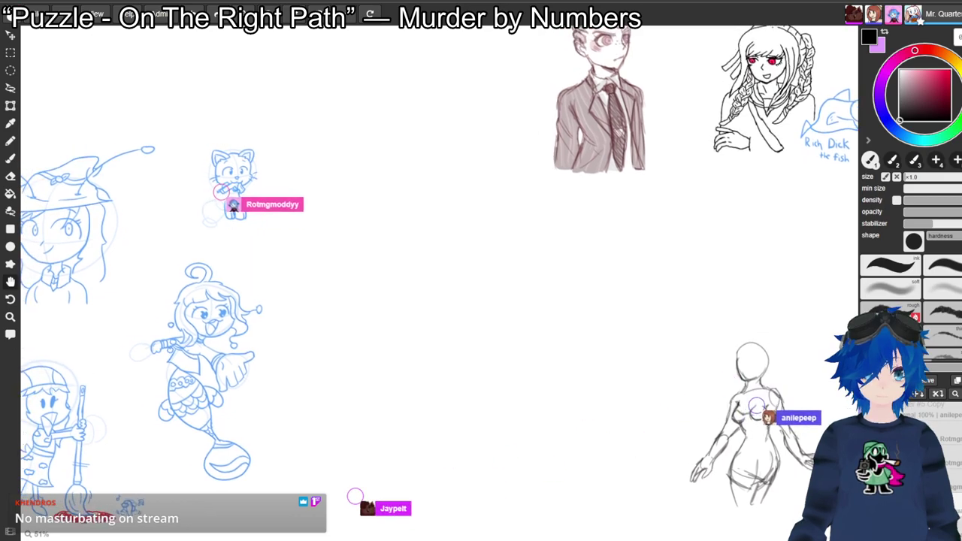
{"action": "key", "text": "b"}
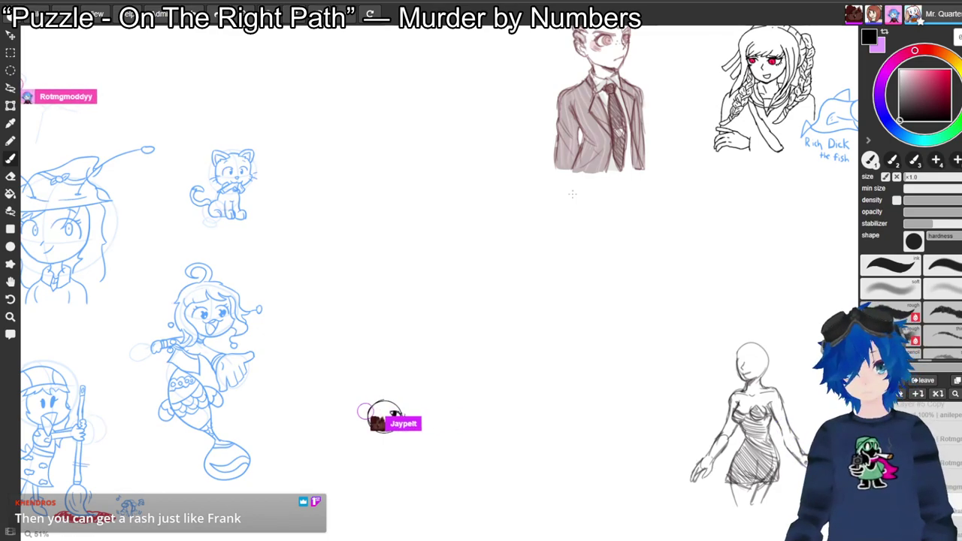
{"action": "key", "text": "space"}
{"action": "left_click_drag", "start_coordinate": [364, 121], "coordinate": [464, 119]}
{"action": "left_click_drag", "start_coordinate": [719, 131], "coordinate": [743, 161]}
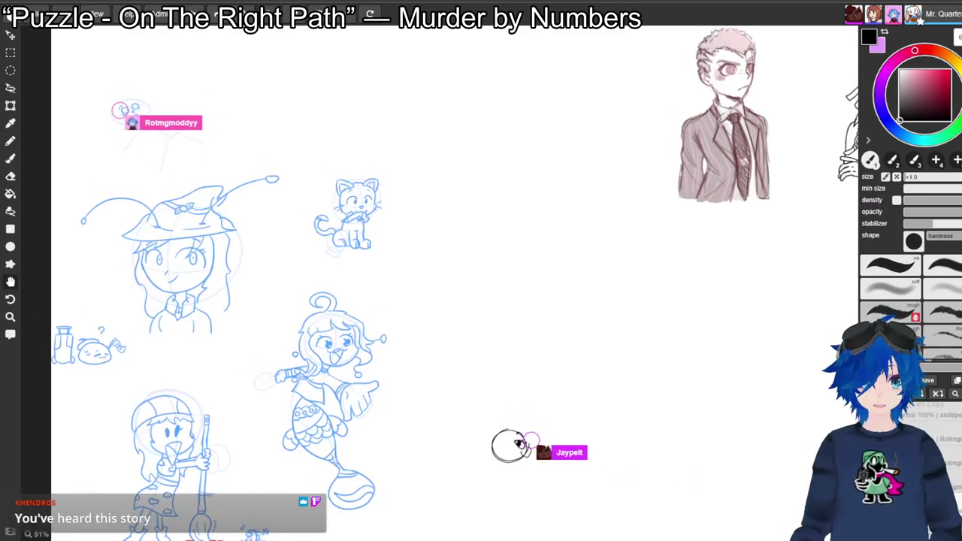
{"action": "key", "text": "b"}
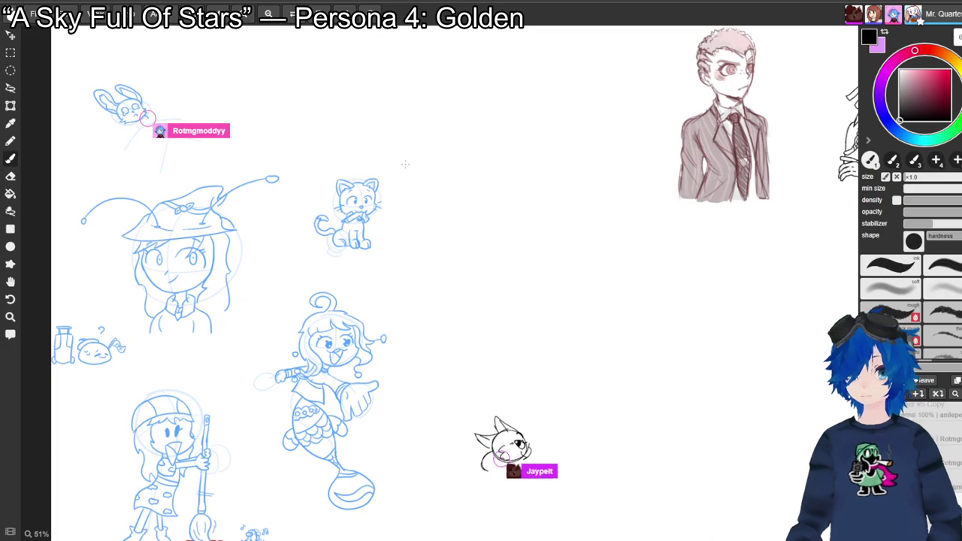
{"action": "key", "text": "space"}
{"action": "left_click_drag", "start_coordinate": [745, 161], "coordinate": [806, 179]}
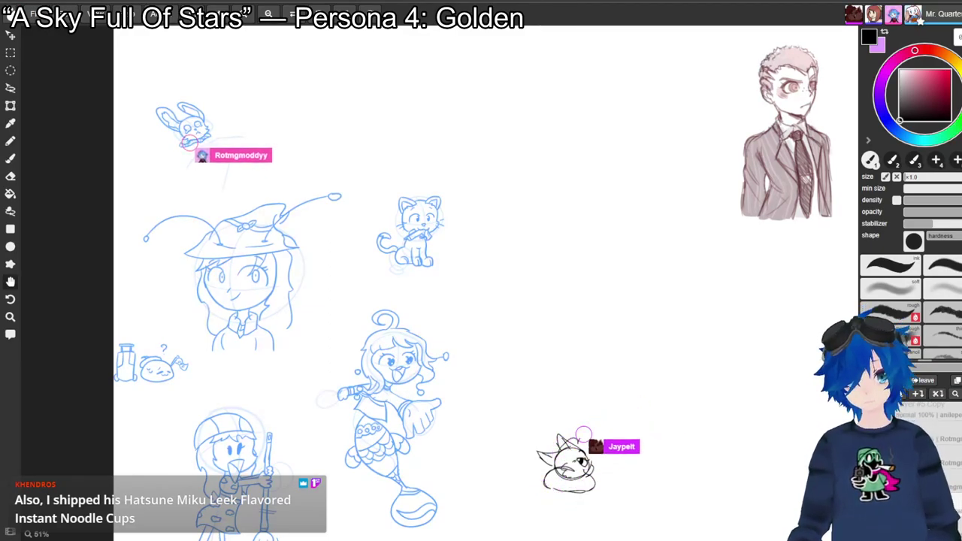
{"action": "mouse_move", "coordinate": [481, 271]}
{"action": "left_mouse_down"}
{"action": "mouse_move", "coordinate": [391, 280]}
{"action": "mouse_move", "coordinate": [269, 336]}
{"action": "mouse_move", "coordinate": [127, 348]}
{"action": "left_mouse_up"}
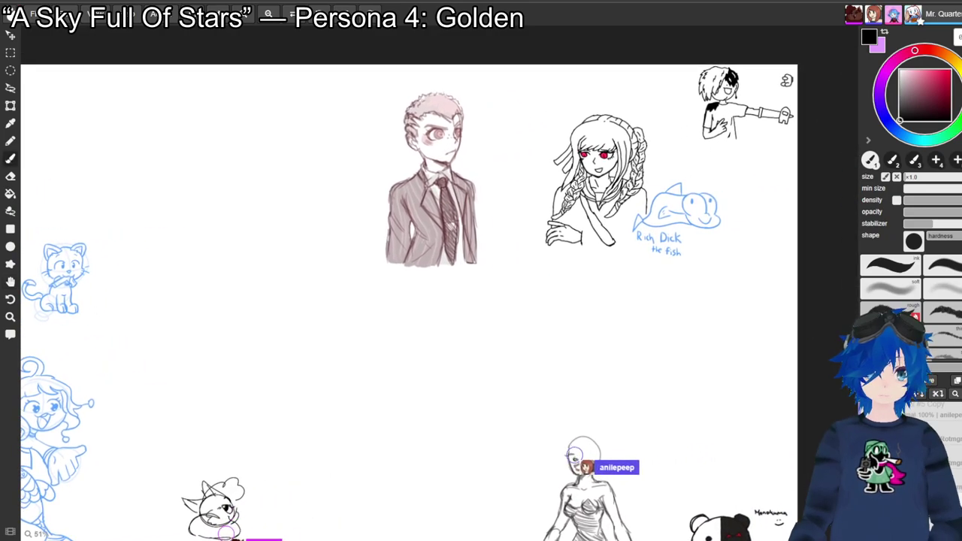
{"action": "scroll", "coordinate": [439, 281], "scroll_direction": "up", "scroll_amount": 3}
{"action": "mouse_move", "coordinate": [439, 281]}
{"action": "left_mouse_down"}
{"action": "mouse_move", "coordinate": [363, 309]}
{"action": "mouse_move", "coordinate": [217, 333]}
{"action": "left_mouse_up"}
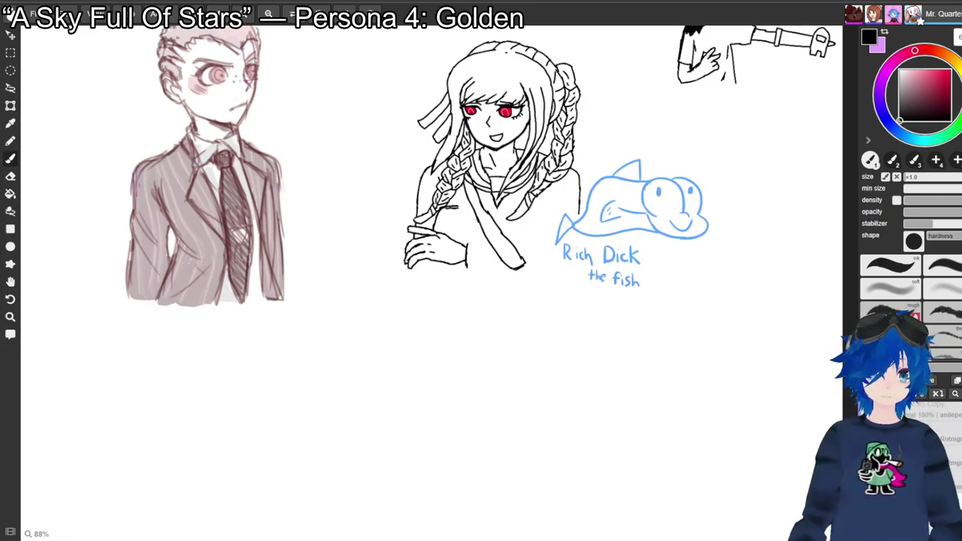
Erase the stray dash below the braid near the folded arm and redraw the chest's curved outline there.
{"action": "key", "text": "e"}
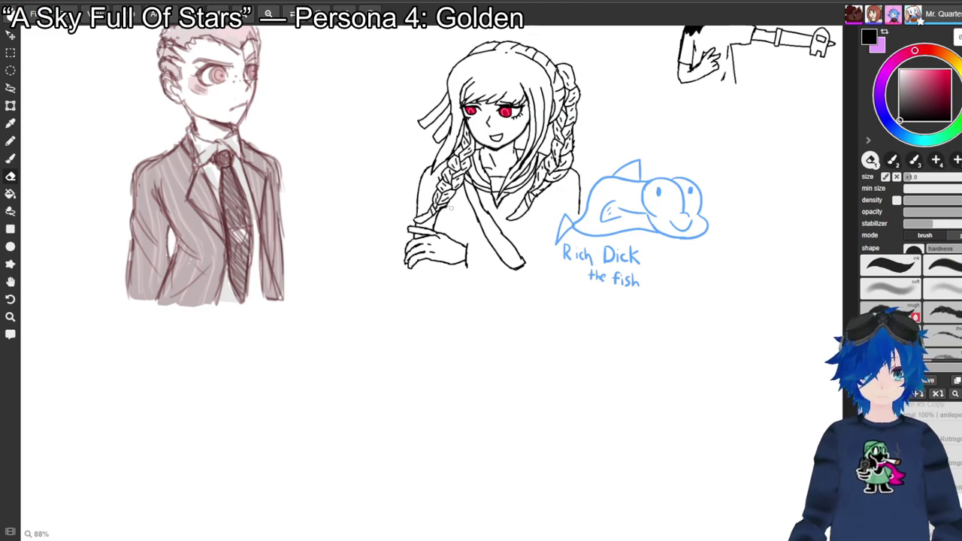
{"action": "key", "text": "b"}
{"action": "left_click_drag", "start_coordinate": [445, 209], "coordinate": [460, 203]}
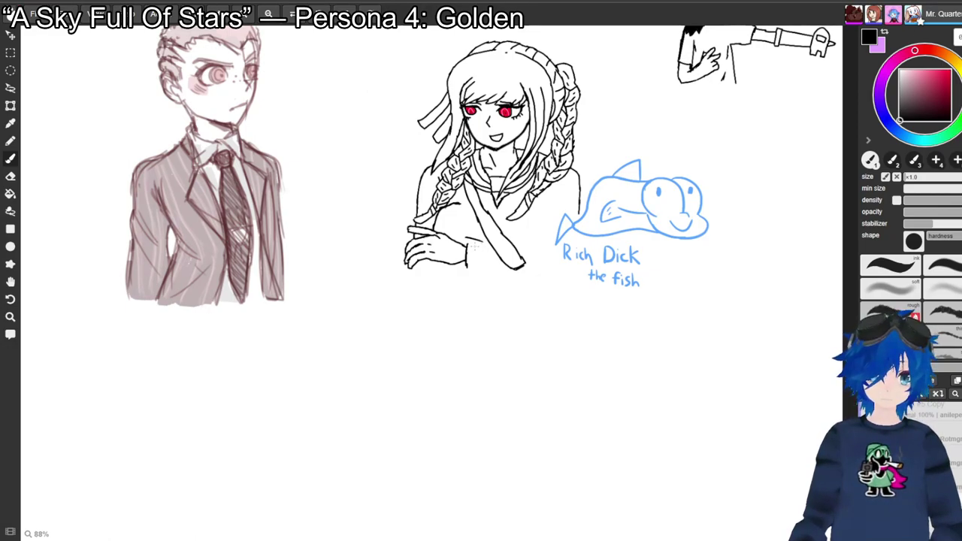
Draw the forearm's upper edge from the cuff across the chest and erase the neckerchief end overlapping it.
{"action": "left_click_drag", "start_coordinate": [469, 243], "coordinate": [488, 249]}
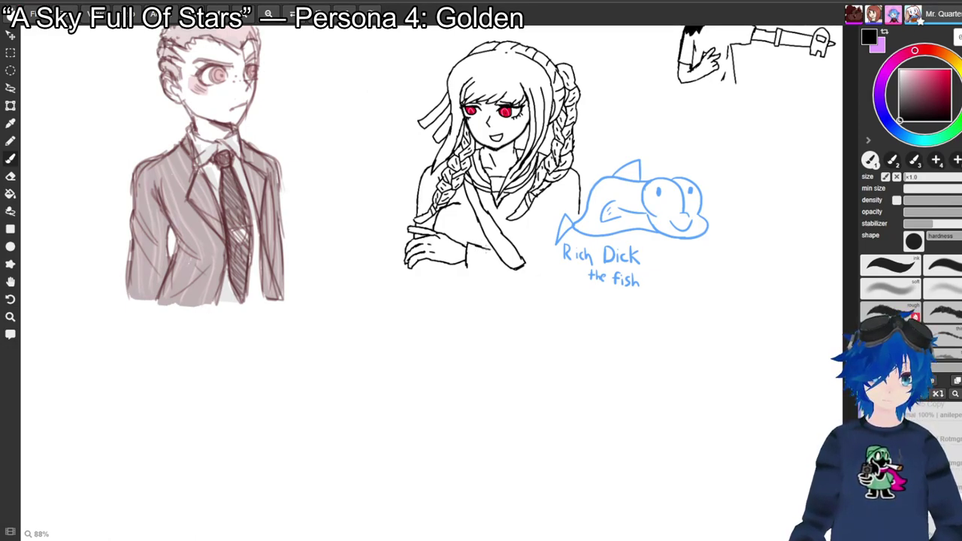
{"action": "key", "text": "e"}
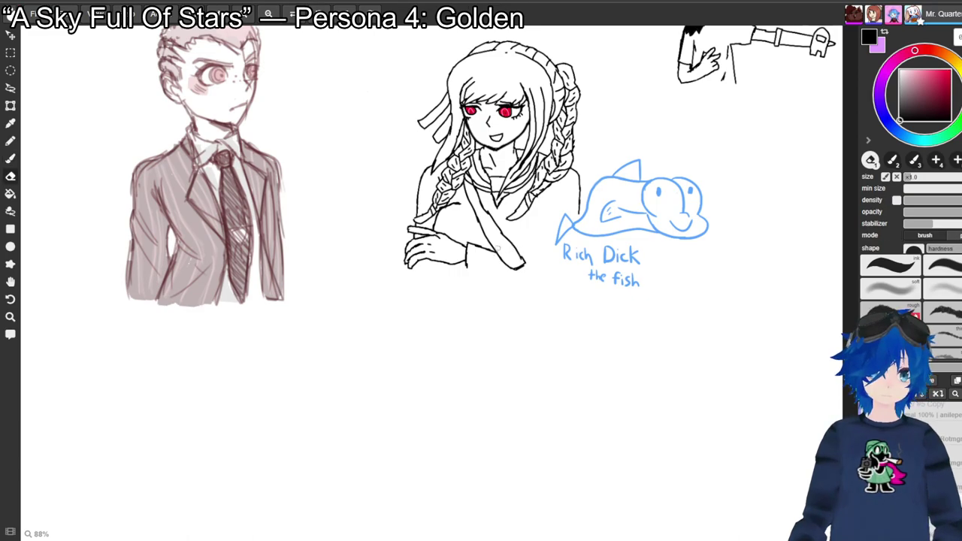
{"action": "mouse_move", "coordinate": [523, 263]}
{"action": "left_mouse_down"}
{"action": "mouse_move", "coordinate": [515, 271]}
{"action": "mouse_move", "coordinate": [517, 257]}
{"action": "mouse_move", "coordinate": [543, 258]}
{"action": "left_mouse_up"}
{"action": "key", "text": "b"}
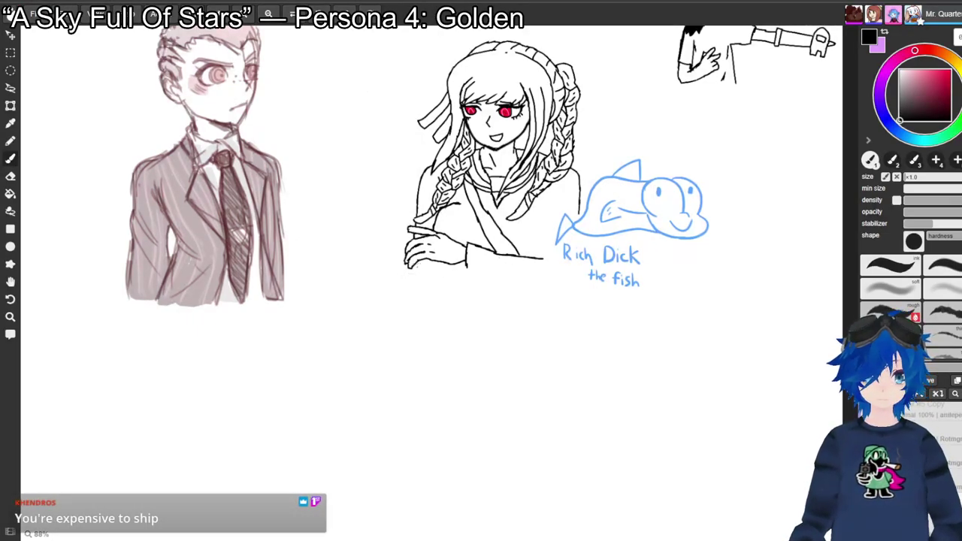
Draw the lower edges of the folded arms from beneath the hand across to the rounded elbow.
{"action": "left_click_drag", "start_coordinate": [415, 262], "coordinate": [414, 277]}
{"action": "key", "text": "ctrl+z"}
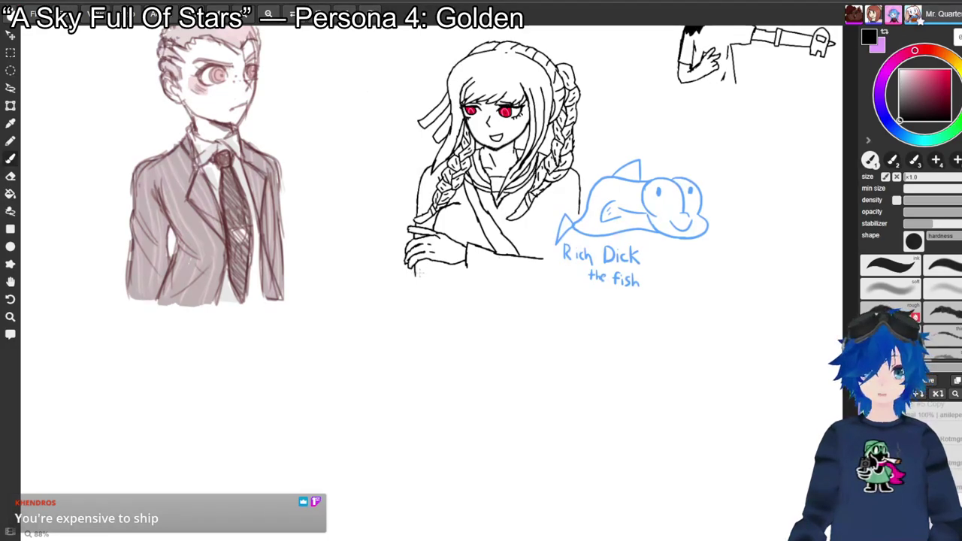
{"action": "left_click_drag", "start_coordinate": [415, 275], "coordinate": [435, 275]}
{"action": "key", "text": "ctrl+z"}
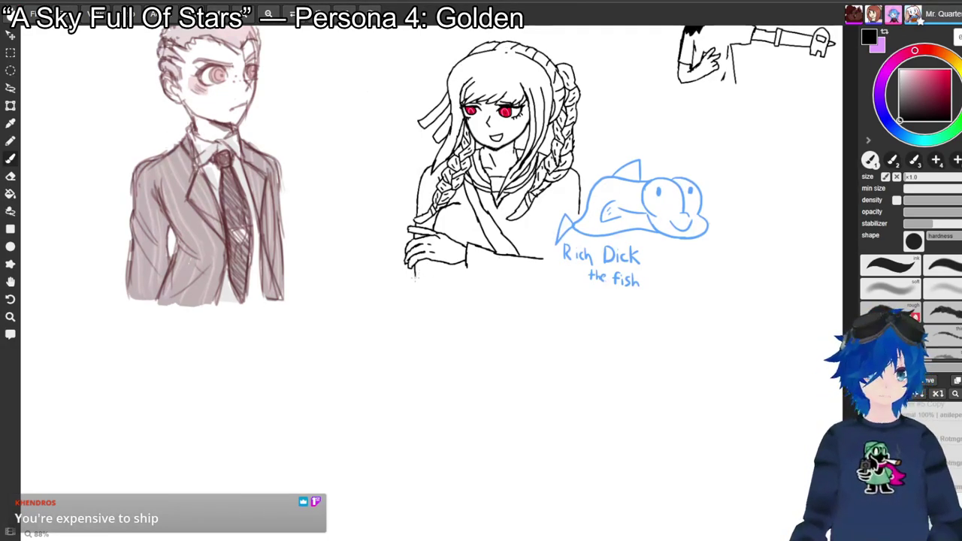
{"action": "left_click_drag", "start_coordinate": [415, 279], "coordinate": [555, 280]}
{"action": "key", "text": "ctrl+z"}
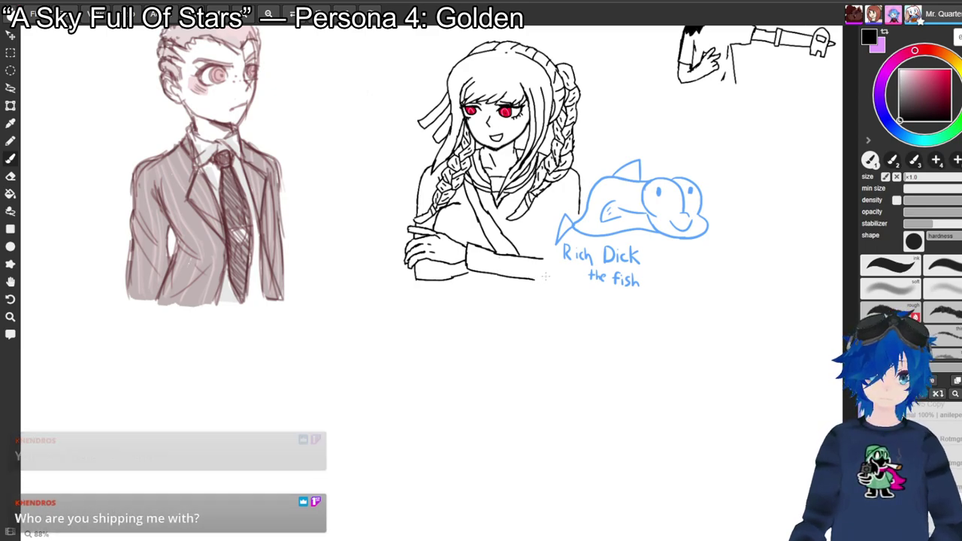
{"action": "left_click_drag", "start_coordinate": [528, 278], "coordinate": [561, 282]}
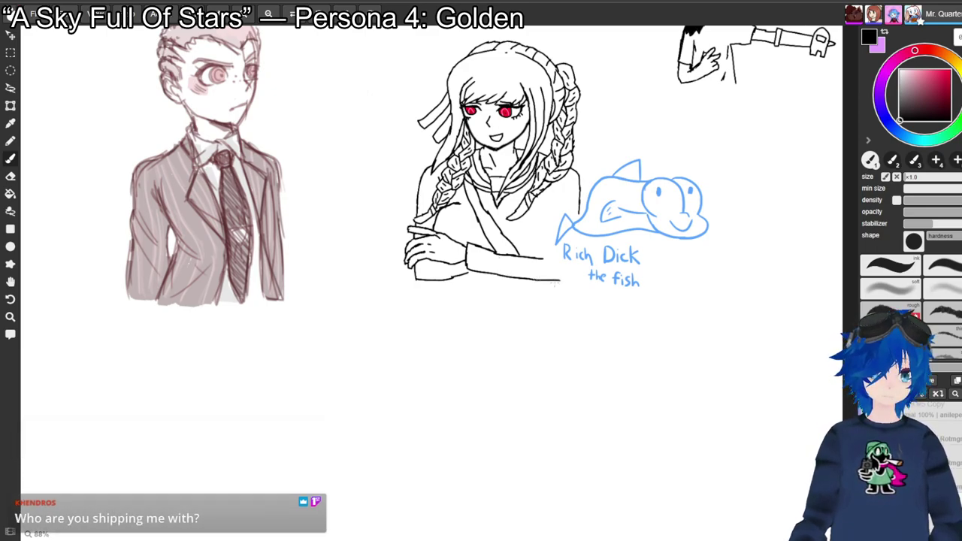
{"action": "key", "text": "ctrl+z"}
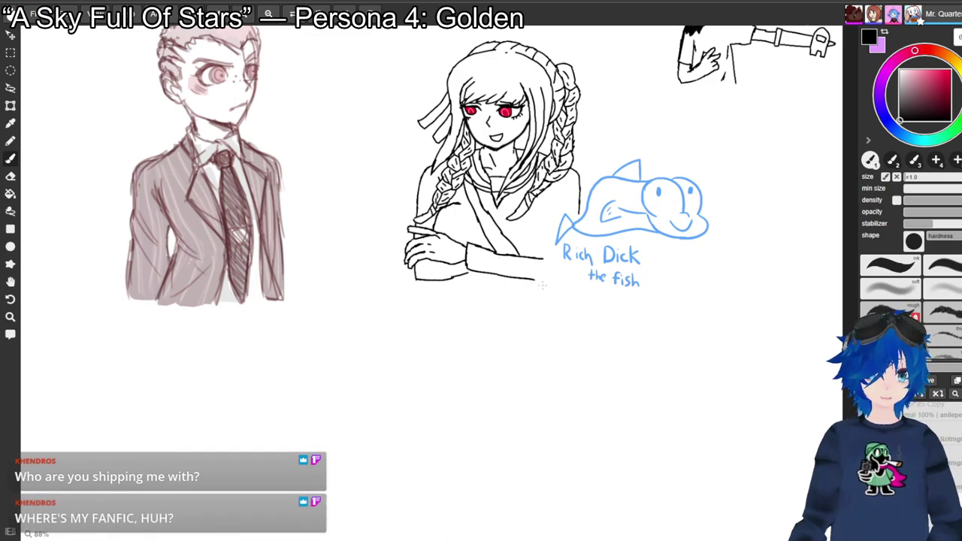
{"action": "mouse_move", "coordinate": [534, 281]}
{"action": "left_mouse_down"}
{"action": "mouse_move", "coordinate": [575, 284]}
{"action": "mouse_move", "coordinate": [575, 266]}
{"action": "left_mouse_up"}
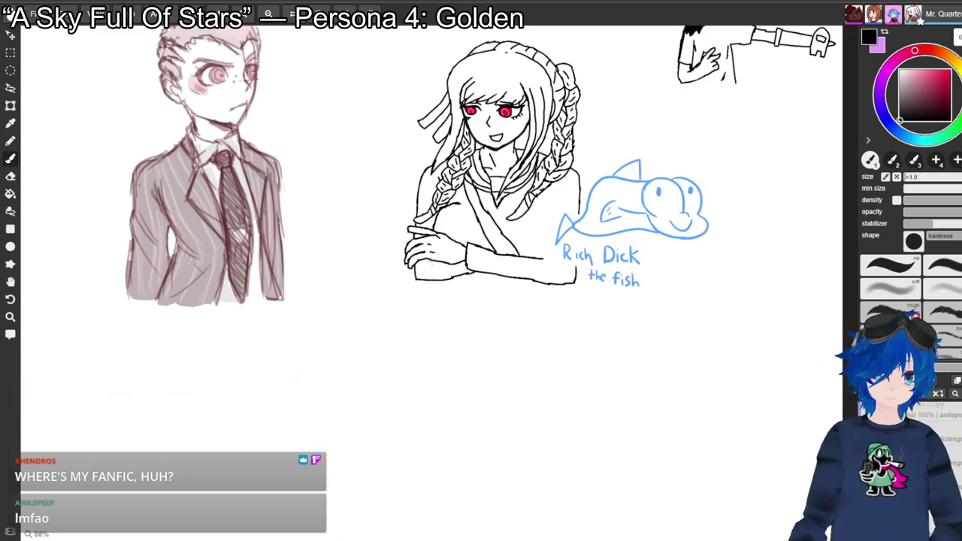
Draw the neckerchief's knot at the chest, clean up the overlapping lines, and add creases near the shoulder.
{"action": "key", "text": "e"}
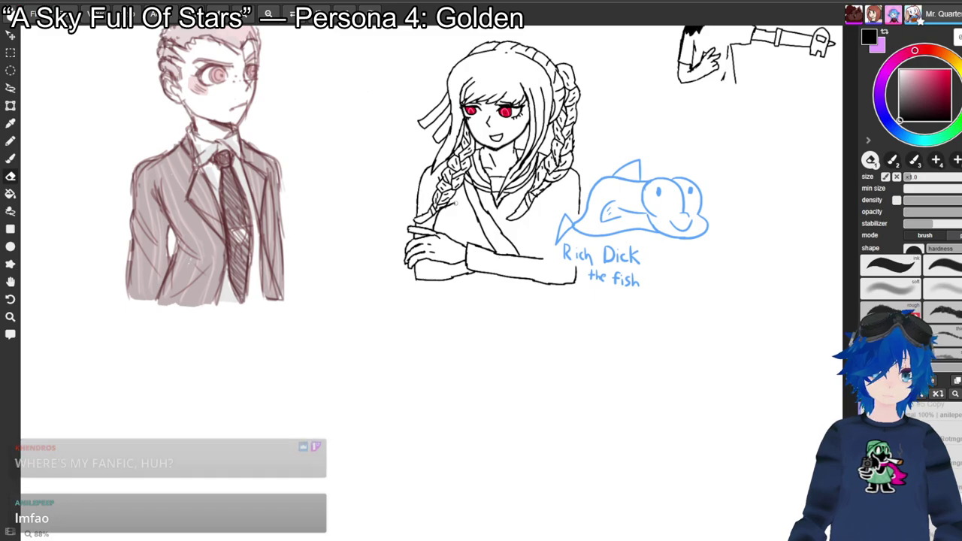
{"action": "key", "text": "b"}
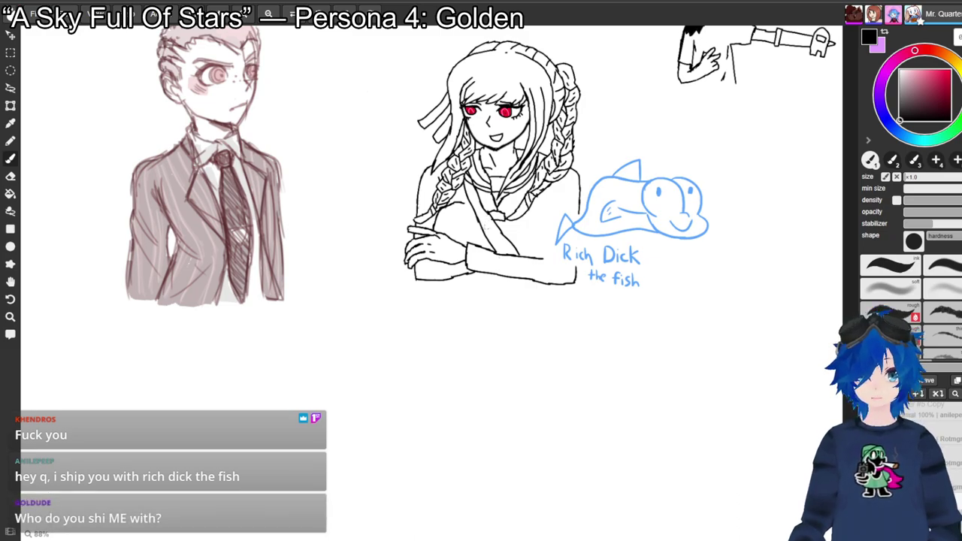
{"action": "key", "text": "e"}
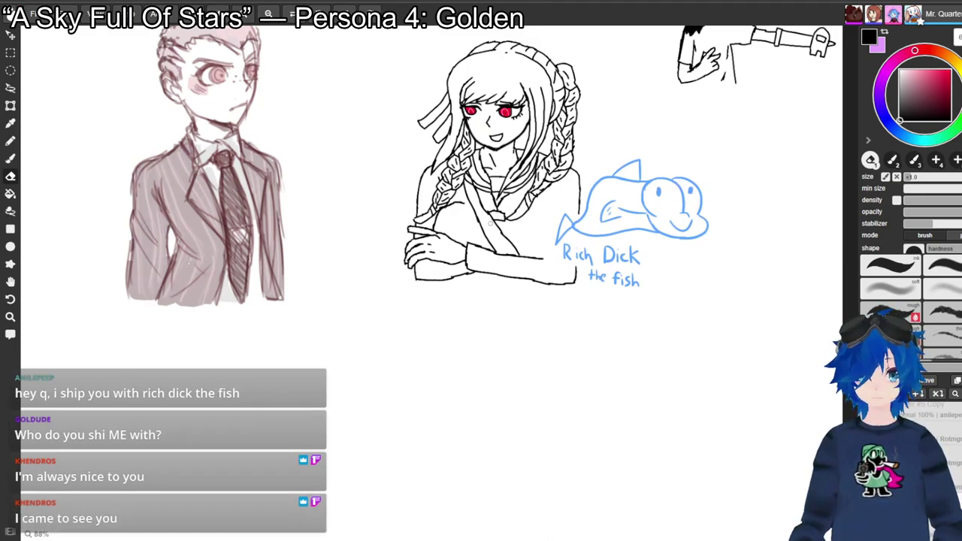
{"action": "key", "text": "b"}
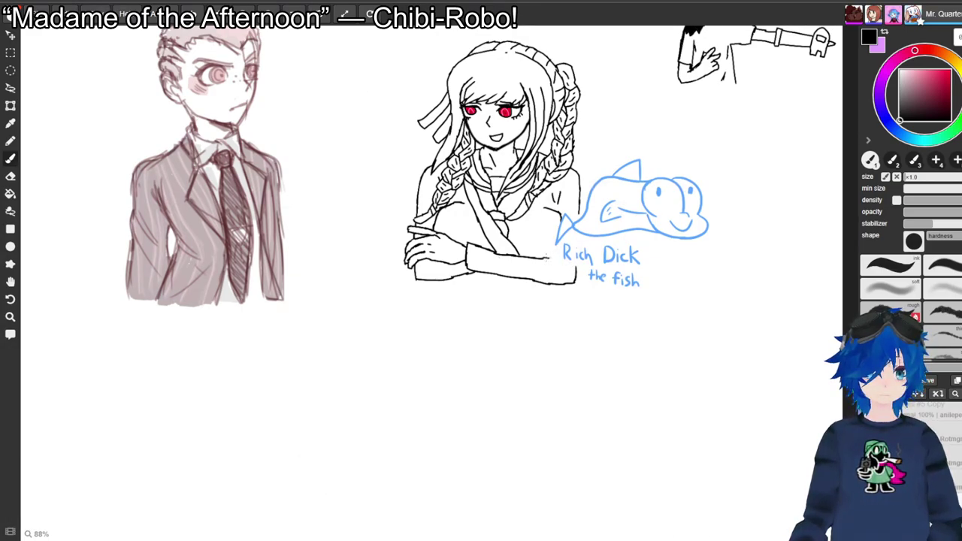
Rework the end of the forearm line, adding the chest's lower curve and elbow creases and closing the arm's outer outline.
{"action": "key", "text": "e"}
{"action": "left_click", "coordinate": [547, 258]}
{"action": "key", "text": "b"}
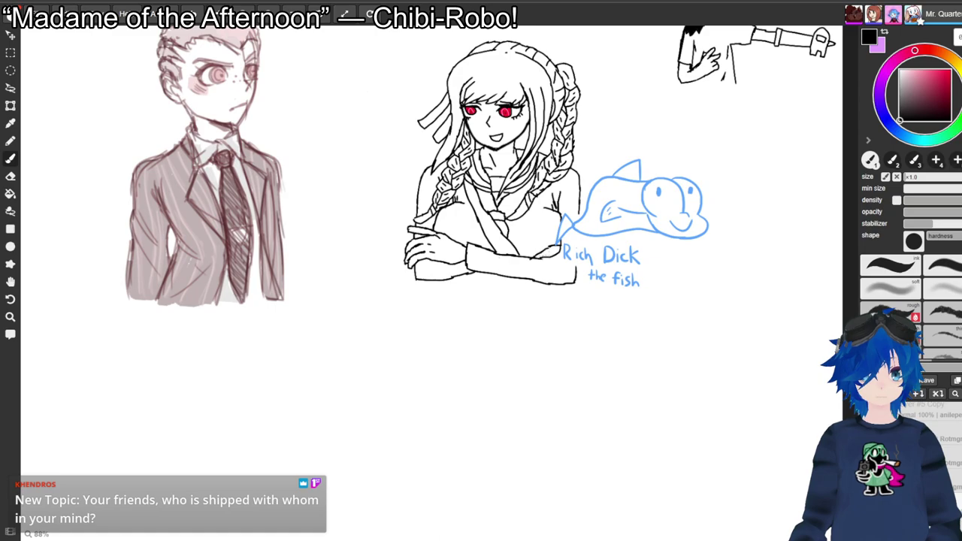
{"action": "key", "text": "e"}
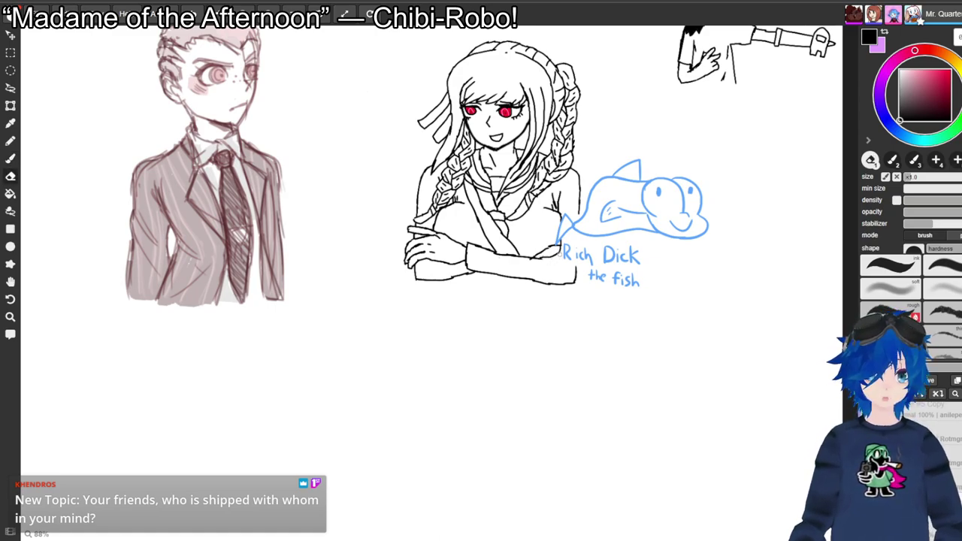
{"action": "key", "text": "b"}
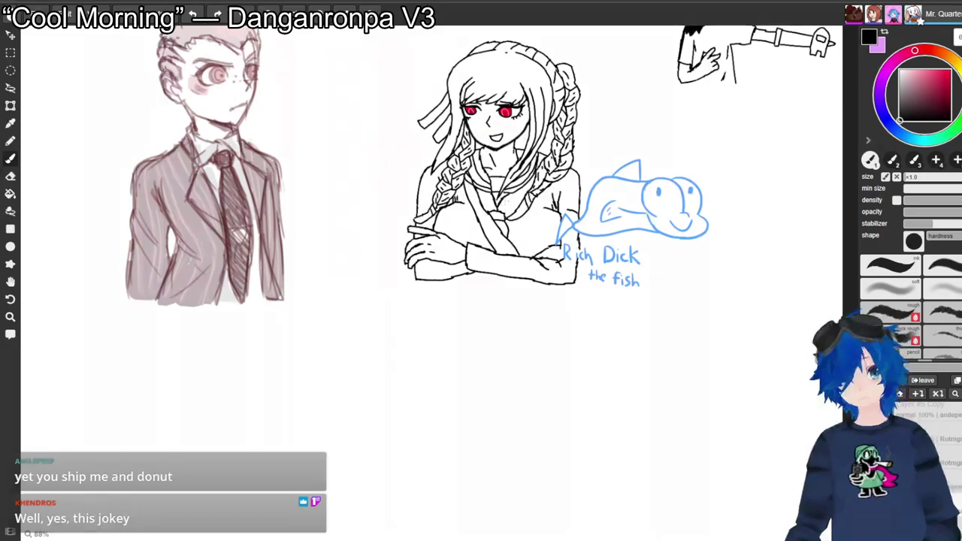
{"action": "left_click_drag", "start_coordinate": [428, 226], "coordinate": [584, 256]}
Mark the lying rabbit's eyes with two black X shapes beside the "KEEP OFF GRASS" sign.
{"action": "key", "text": "ctrl+0"}
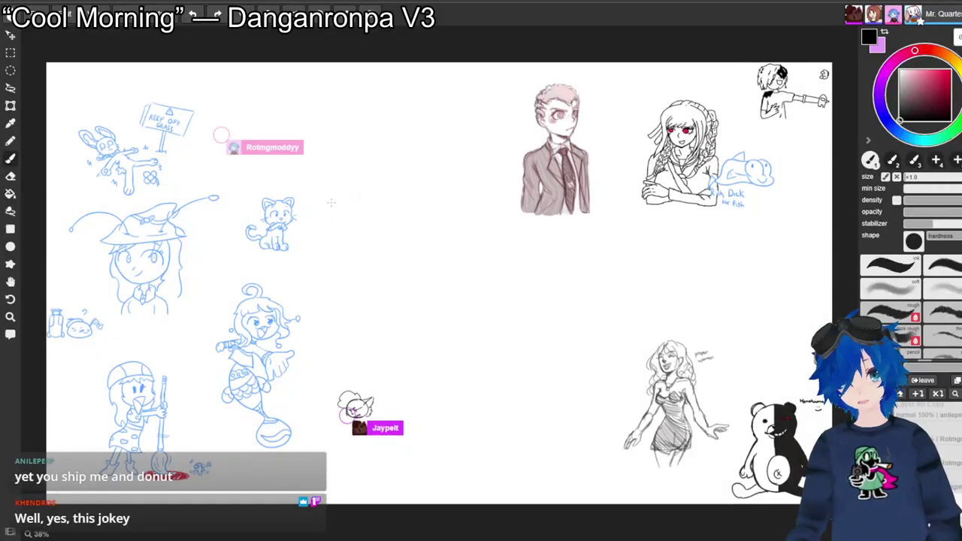
{"action": "key", "text": "space"}
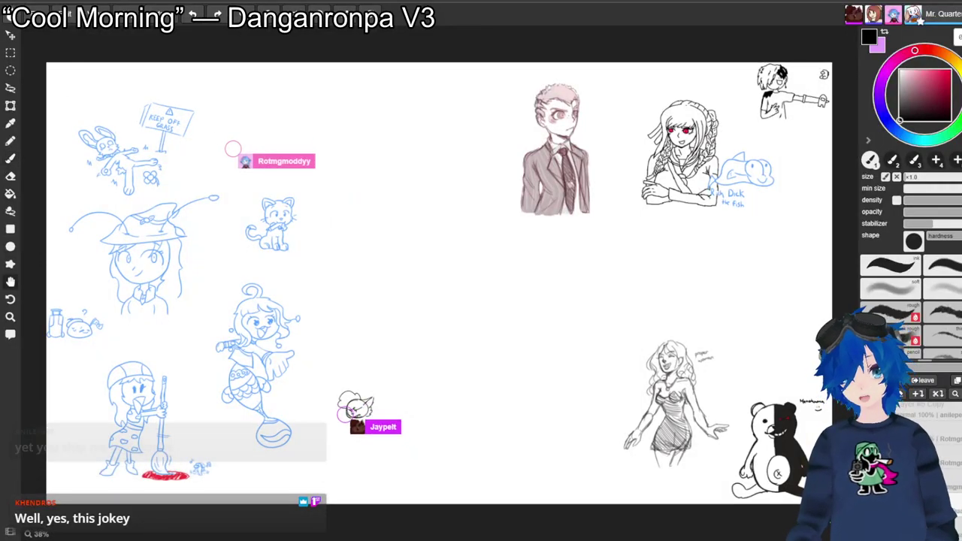
{"action": "scroll", "coordinate": [421, 282], "scroll_direction": "up", "scroll_amount": 3}
{"action": "key", "text": "space"}
{"action": "mouse_move", "coordinate": [421, 278]}
{"action": "left_mouse_down"}
{"action": "mouse_move", "coordinate": [763, 319]}
{"action": "mouse_move", "coordinate": [787, 336]}
{"action": "mouse_move", "coordinate": [772, 342]}
{"action": "mouse_move", "coordinate": [787, 380]}
{"action": "left_mouse_up"}
{"action": "scroll", "coordinate": [433, 279], "scroll_direction": "up", "scroll_amount": 1}
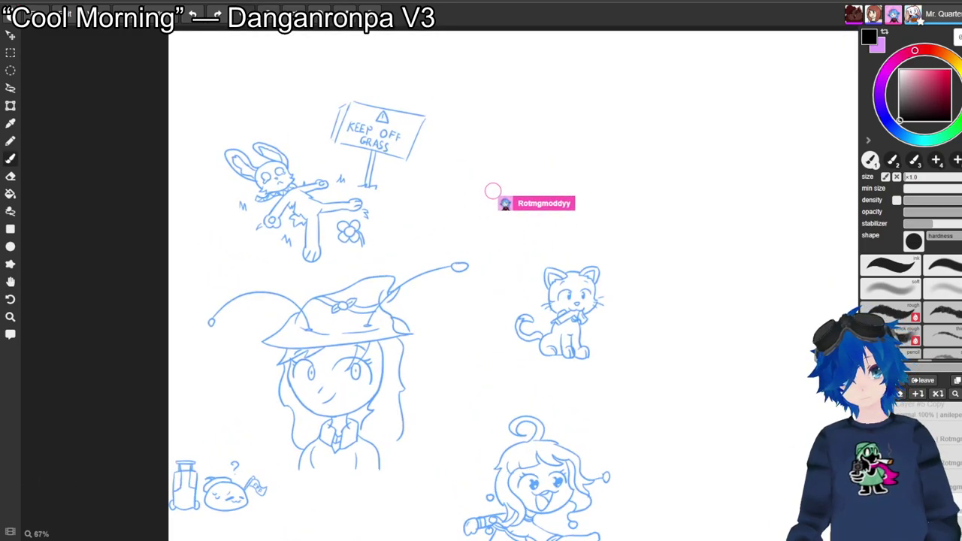
{"action": "scroll", "coordinate": [437, 277], "scroll_direction": "up", "scroll_amount": 3}
{"action": "key", "text": "space"}
{"action": "left_click_drag", "start_coordinate": [438, 277], "coordinate": [500, 346]}
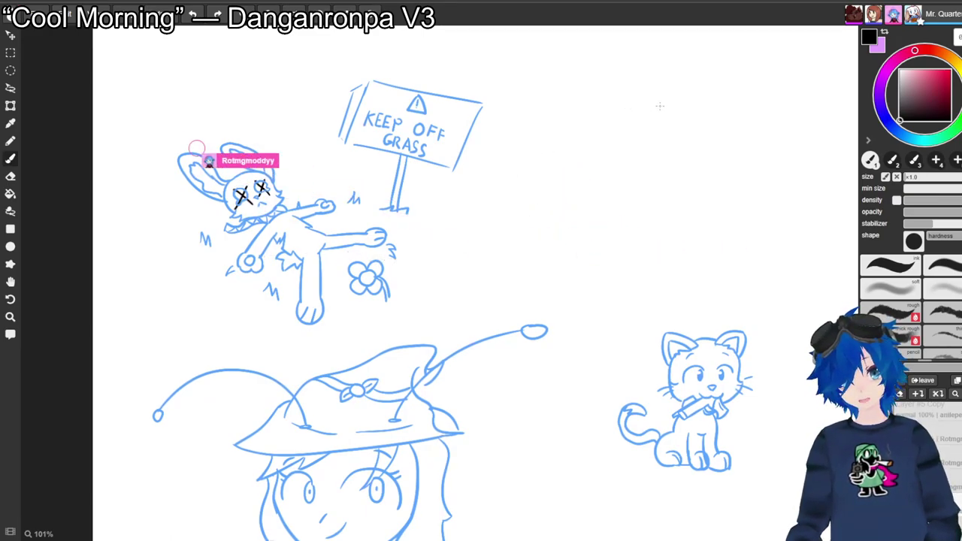
Examine the rabbit sketch and the gravestone being drawn beside it by a collaborator.
{"action": "key", "text": "space"}
{"action": "left_click_drag", "start_coordinate": [614, 125], "coordinate": [591, 152]}
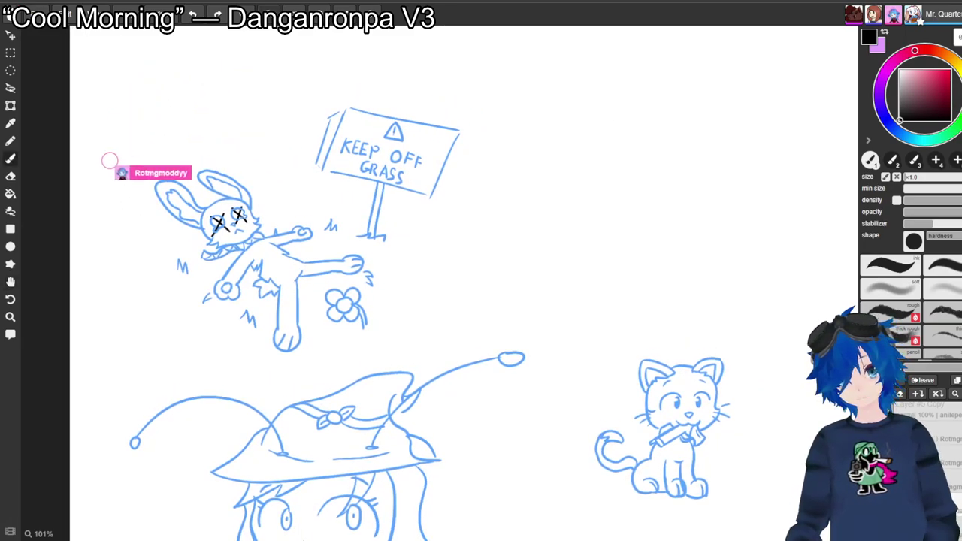
{"action": "key", "text": "ctrl+minus"}
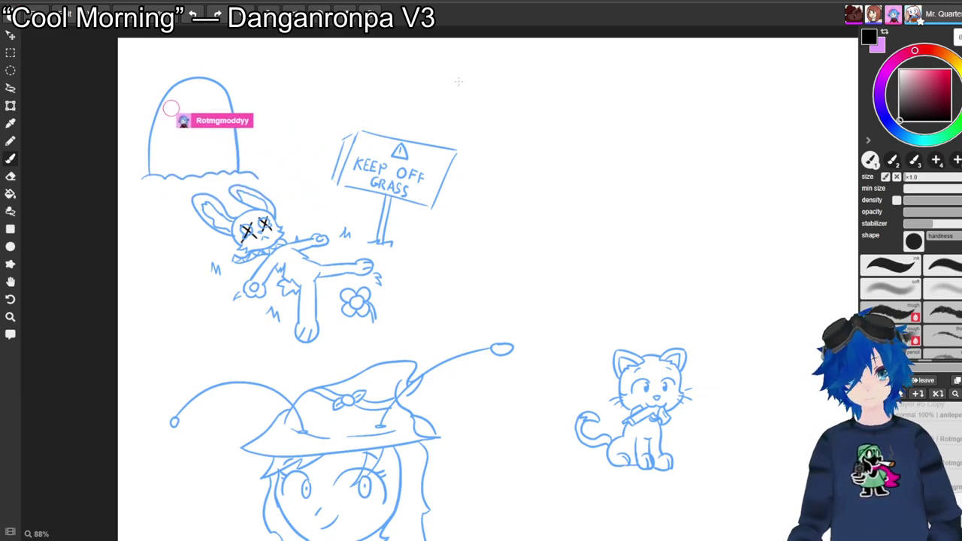
{"action": "key", "text": "ctrl+minus"}
{"action": "key", "text": "ctrl+minus"}
{"action": "left_click_drag", "start_coordinate": [439, 284], "coordinate": [375, 256]}
{"action": "key", "text": "b"}
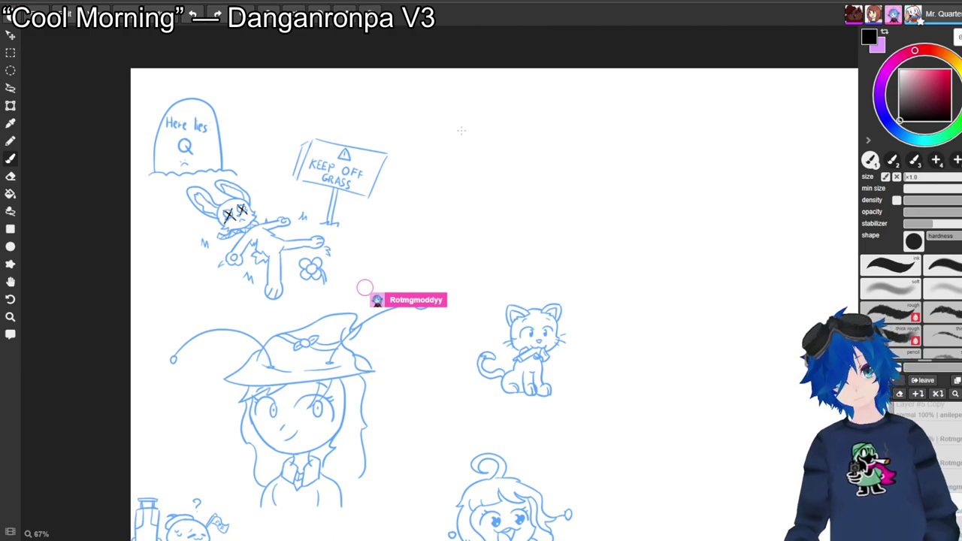
{"action": "left_click", "coordinate": [268, 13]}
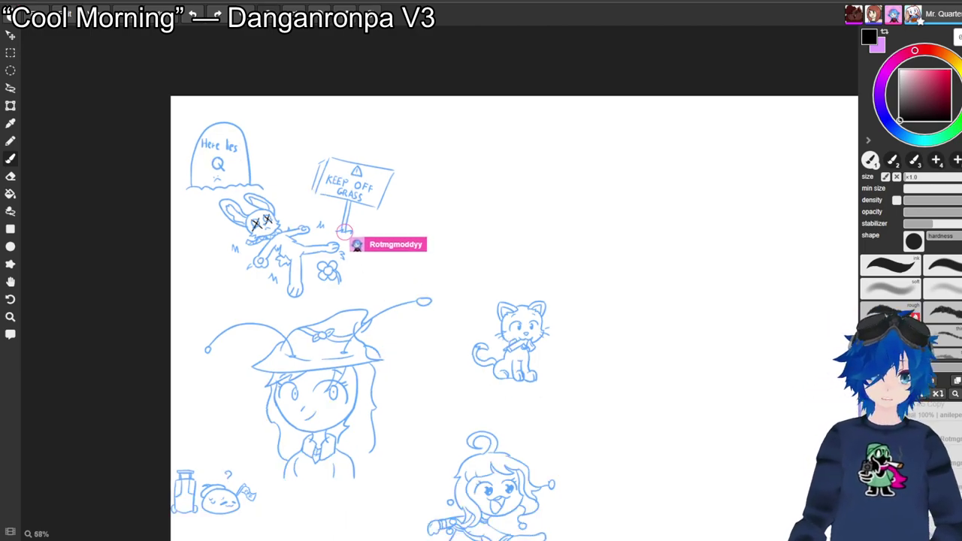
{"action": "left_click", "coordinate": [268, 14]}
Look over the other drawings across the shared canvas, from the suited man to the bear and the mermaid.
{"action": "key", "text": "space"}
{"action": "left_click_drag", "start_coordinate": [827, 282], "coordinate": [642, 98]}
{"action": "mouse_move", "coordinate": [716, 99]}
{"action": "left_mouse_down"}
{"action": "mouse_move", "coordinate": [638, 61]}
{"action": "mouse_move", "coordinate": [697, 109]}
{"action": "mouse_move", "coordinate": [732, 182]}
{"action": "left_mouse_up"}
{"action": "left_click_drag", "start_coordinate": [361, 237], "coordinate": [401, 184]}
{"action": "left_click_drag", "start_coordinate": [400, 112], "coordinate": [381, 167]}
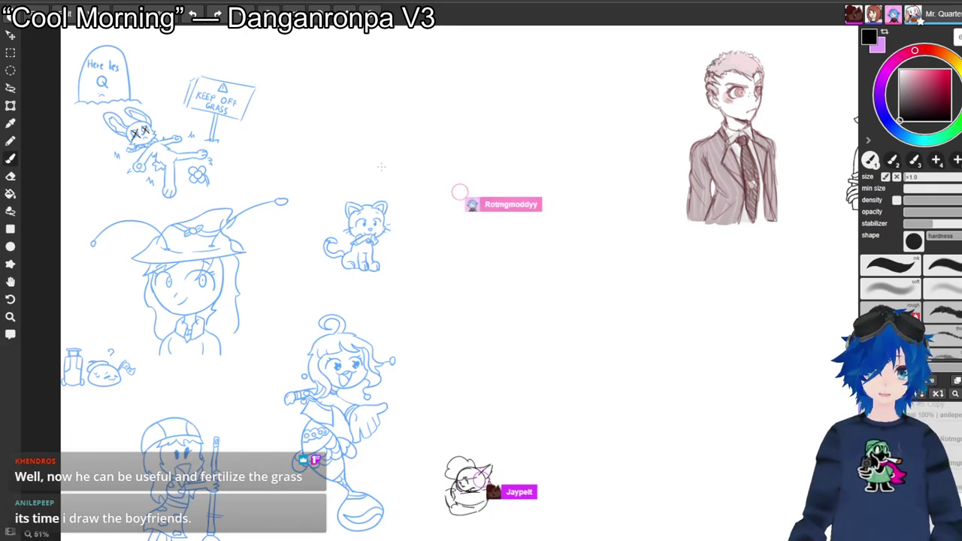
{"action": "mouse_move", "coordinate": [381, 167]}
{"action": "left_mouse_down"}
{"action": "mouse_move", "coordinate": [283, 104]}
{"action": "mouse_move", "coordinate": [193, 77]}
{"action": "left_mouse_up"}
{"action": "left_click_drag", "start_coordinate": [526, 271], "coordinate": [329, 195]}
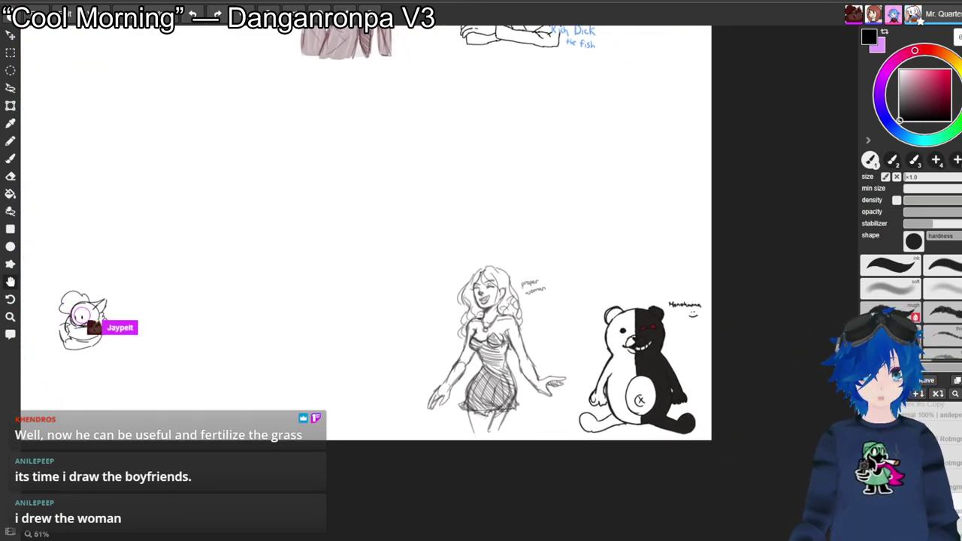
{"action": "mouse_move", "coordinate": [328, 195]}
{"action": "left_mouse_down"}
{"action": "mouse_move", "coordinate": [375, 218]}
{"action": "mouse_move", "coordinate": [441, 219]}
{"action": "mouse_move", "coordinate": [517, 240]}
{"action": "left_mouse_up"}
{"action": "left_click_drag", "start_coordinate": [318, 267], "coordinate": [423, 297]}
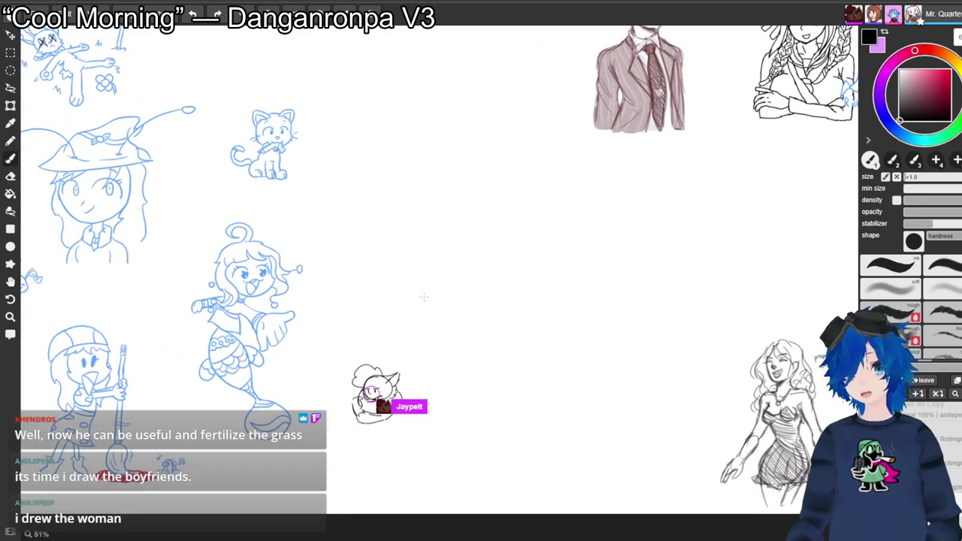
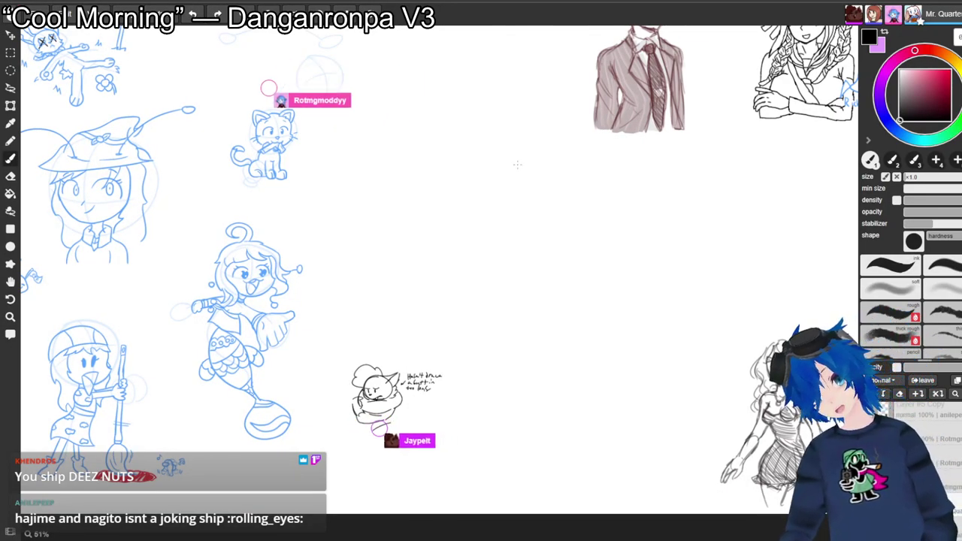
View the whole canvas and examine the small grumpy creature sketch beside the mermaid up close.
{"action": "mouse_move", "coordinate": [517, 164]}
{"action": "left_mouse_down"}
{"action": "mouse_move", "coordinate": [490, 292]}
{"action": "mouse_move", "coordinate": [482, 225]}
{"action": "mouse_move", "coordinate": [387, 209]}
{"action": "mouse_move", "coordinate": [341, 229]}
{"action": "left_mouse_up"}
{"action": "scroll", "coordinate": [344, 33], "scroll_direction": "down", "scroll_amount": 1}
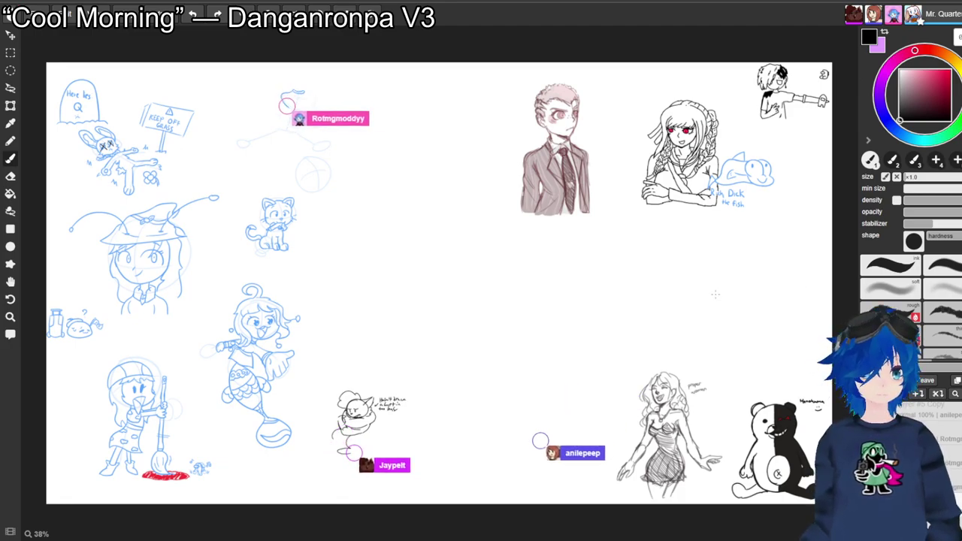
{"action": "key", "text": "space"}
{"action": "mouse_move", "coordinate": [439, 283]}
{"action": "left_mouse_down"}
{"action": "mouse_move", "coordinate": [424, 260]}
{"action": "mouse_move", "coordinate": [412, 269]}
{"action": "mouse_move", "coordinate": [439, 277]}
{"action": "left_mouse_up"}
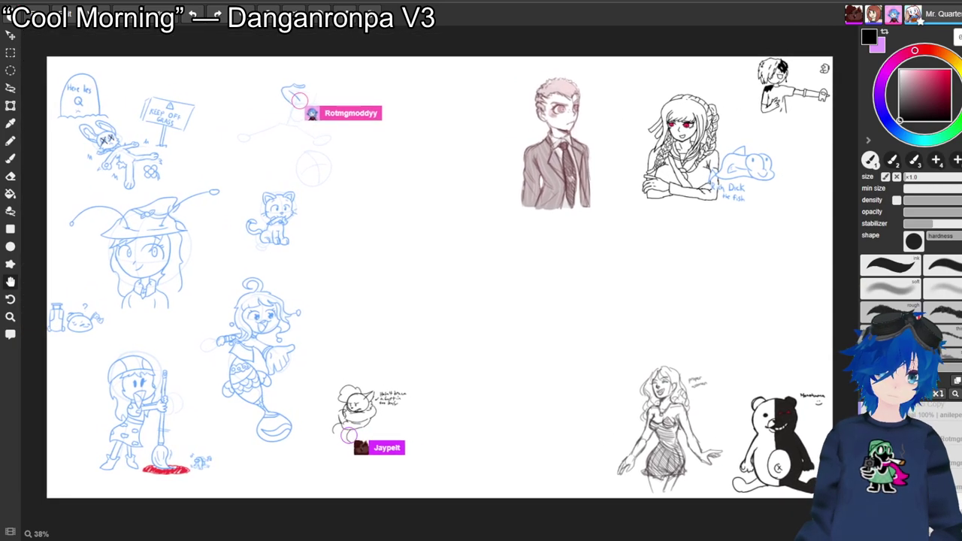
{"action": "scroll", "coordinate": [440, 279], "scroll_direction": "up", "scroll_amount": 5}
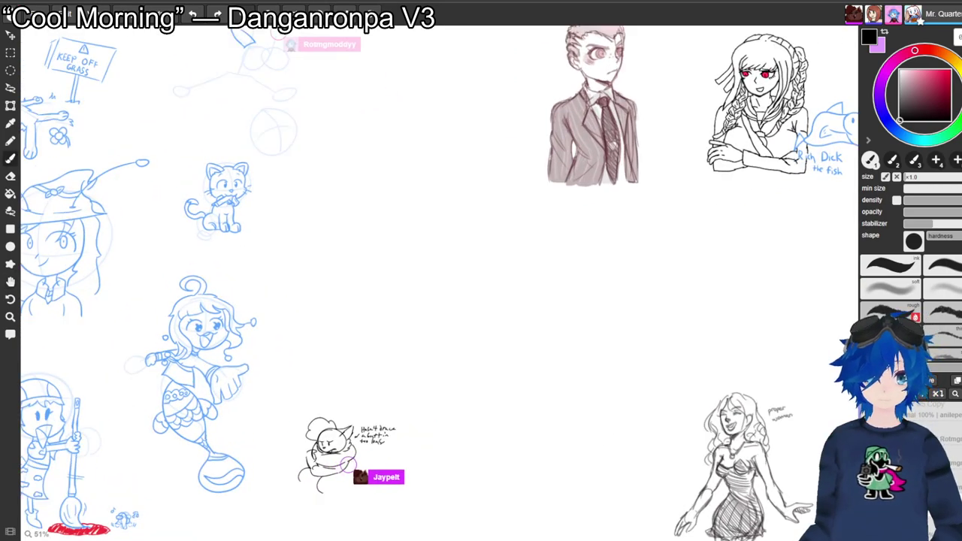
{"action": "key", "text": "space"}
{"action": "mouse_move", "coordinate": [440, 279]}
{"action": "left_mouse_down"}
{"action": "mouse_move", "coordinate": [539, 59]}
{"action": "mouse_move", "coordinate": [555, 44]}
{"action": "left_mouse_up"}
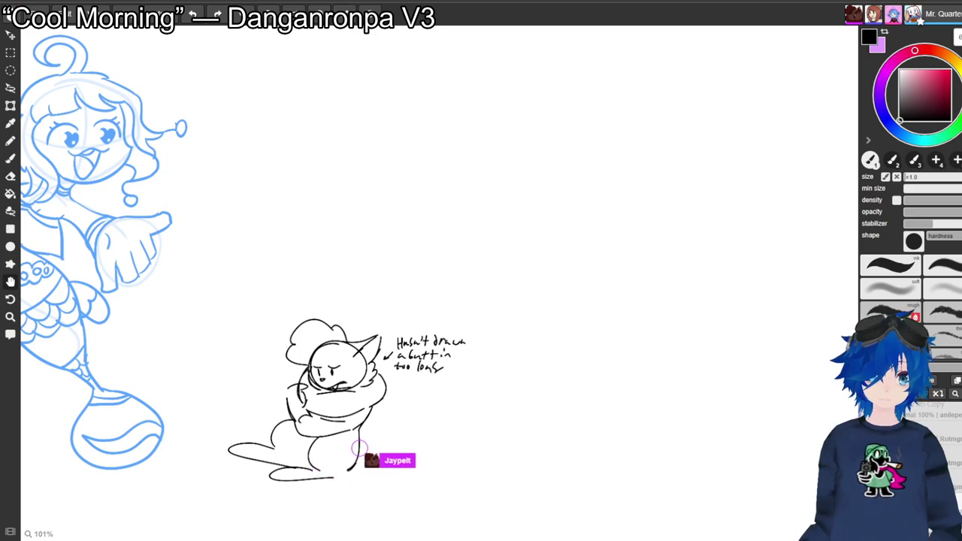
{"action": "key", "text": "ctrl+minus"}
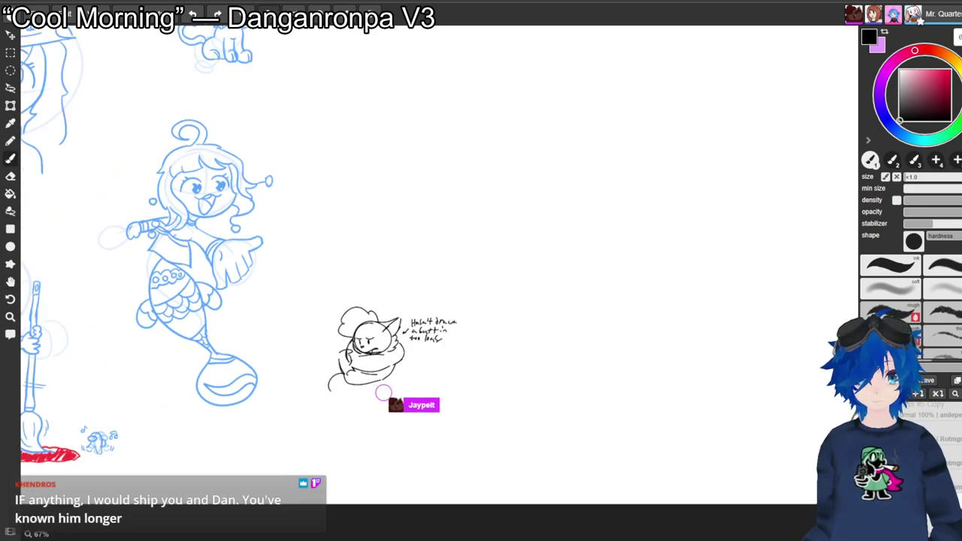
Survey the shared canvas from the mermaid and grumpy creature sketches up to the suited man and braided girl.
{"action": "mouse_move", "coordinate": [526, 271]}
{"action": "left_mouse_down"}
{"action": "mouse_move", "coordinate": [267, 263]}
{"action": "mouse_move", "coordinate": [307, 324]}
{"action": "mouse_move", "coordinate": [352, 356]}
{"action": "mouse_move", "coordinate": [408, 299]}
{"action": "left_mouse_up"}
{"action": "key", "text": "b"}
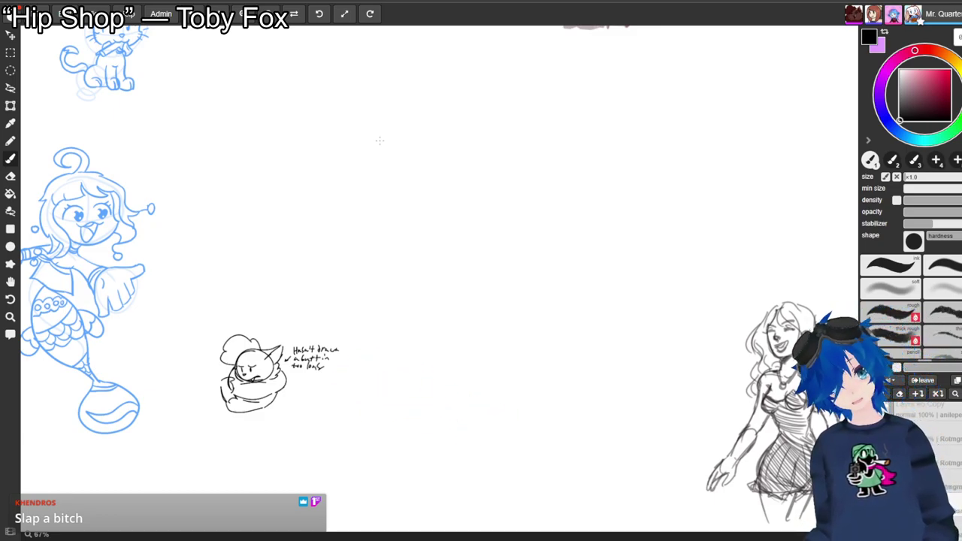
{"action": "key", "text": "ctrl+minus"}
{"action": "key", "text": "space"}
{"action": "left_click_drag", "start_coordinate": [439, 279], "coordinate": [425, 380]}
{"action": "key", "text": "b"}
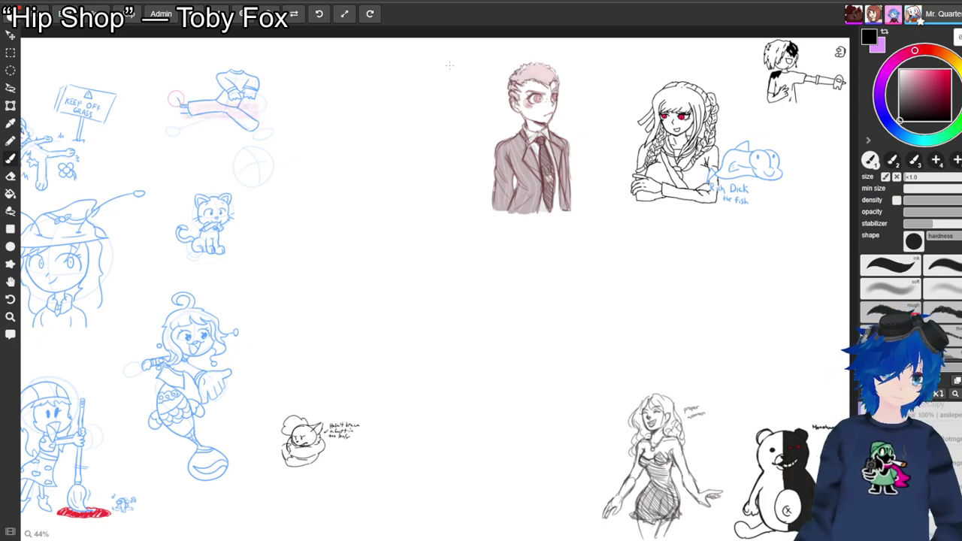
{"action": "key", "text": "ctrl+plus"}
{"action": "key", "text": "ctrl+plus"}
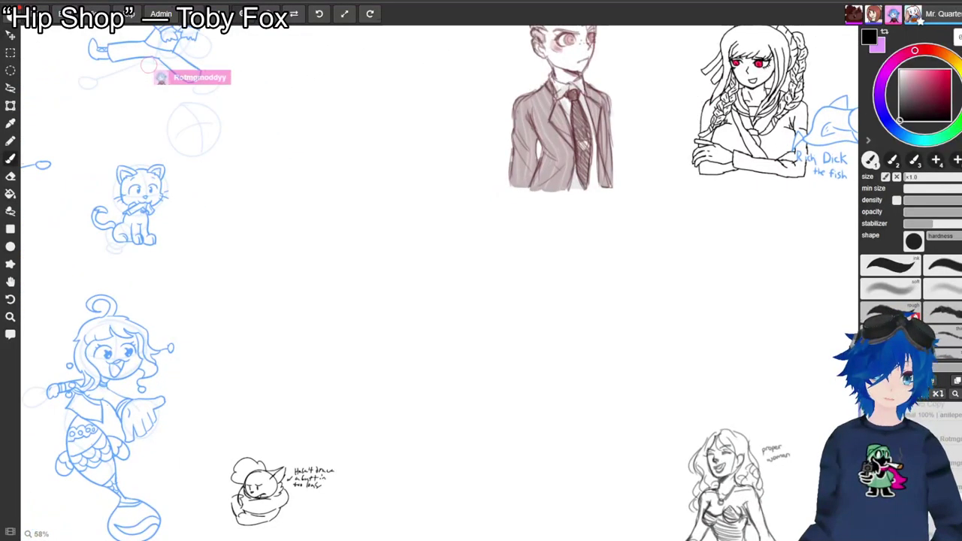
{"action": "key", "text": "plus"}
{"action": "mouse_move", "coordinate": [601, 226]}
{"action": "left_mouse_down"}
{"action": "mouse_move", "coordinate": [364, 317]}
{"action": "mouse_move", "coordinate": [290, 358]}
{"action": "left_mouse_up"}
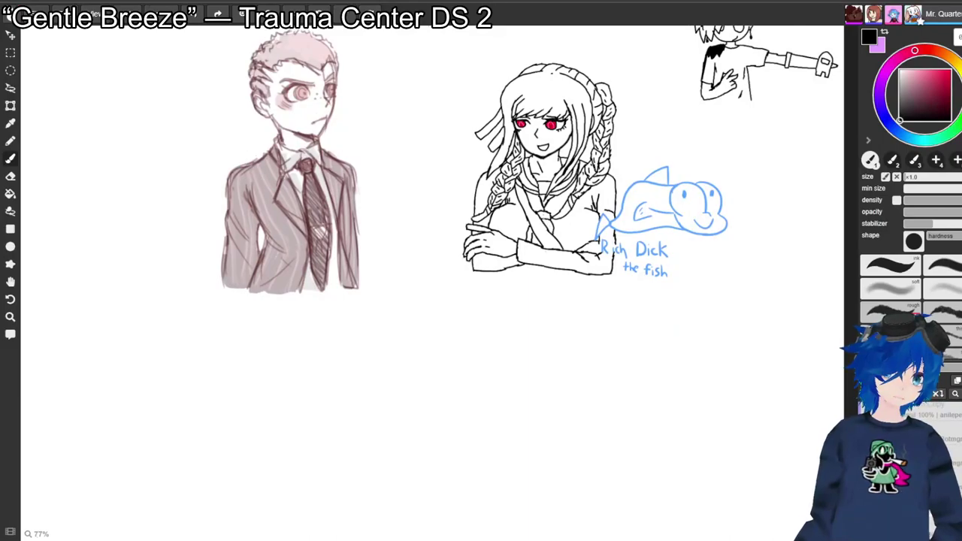
Examine the collaborator's headless jumping figure above the hoop, the lower canvas sketches and the finished braided girl.
{"action": "key", "text": "space"}
{"action": "mouse_move", "coordinate": [226, 226]}
{"action": "left_mouse_down"}
{"action": "mouse_move", "coordinate": [364, 275]}
{"action": "mouse_move", "coordinate": [539, 234]}
{"action": "mouse_move", "coordinate": [754, 223]}
{"action": "left_mouse_up"}
{"action": "left_click_drag", "start_coordinate": [458, 200], "coordinate": [492, 252]}
{"action": "key", "text": "b"}
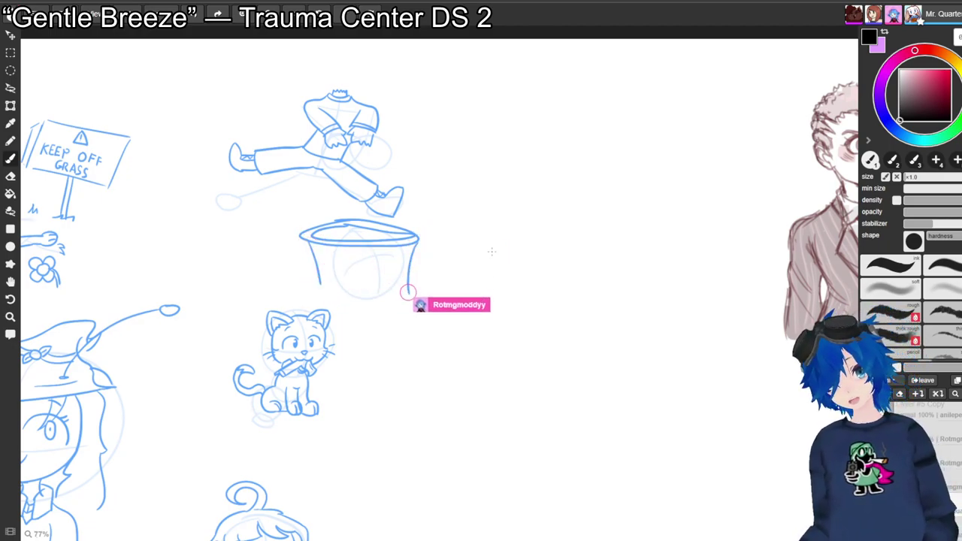
{"action": "left_click_drag", "start_coordinate": [491, 252], "coordinate": [386, 58]}
{"action": "left_click_drag", "start_coordinate": [513, 493], "coordinate": [432, 278]}
{"action": "scroll", "coordinate": [432, 278], "scroll_direction": "down", "scroll_amount": 1}
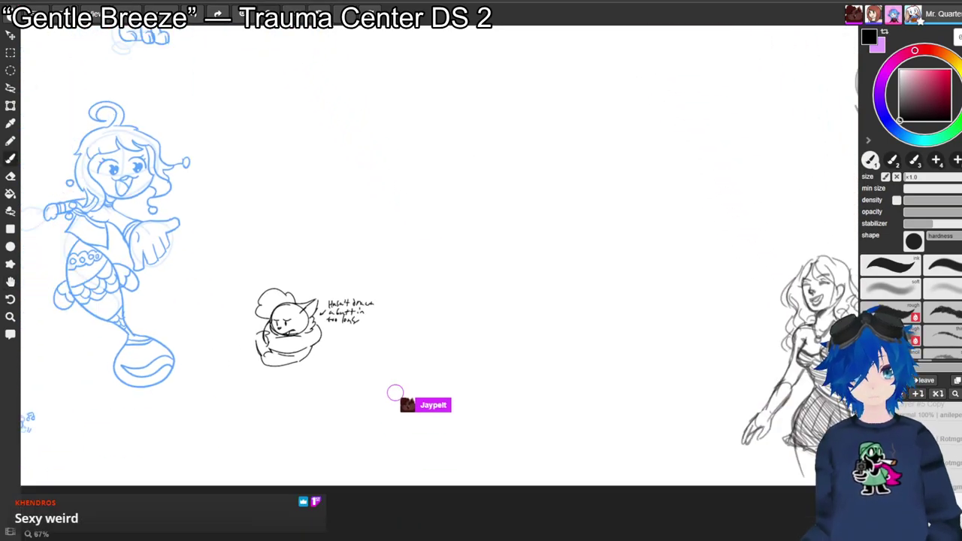
{"action": "scroll", "coordinate": [436, 273], "scroll_direction": "down", "scroll_amount": 2}
{"action": "mouse_move", "coordinate": [437, 273]}
{"action": "left_mouse_down"}
{"action": "mouse_move", "coordinate": [277, 391]}
{"action": "mouse_move", "coordinate": [280, 448]}
{"action": "mouse_move", "coordinate": [272, 459]}
{"action": "mouse_move", "coordinate": [258, 444]}
{"action": "left_mouse_up"}
{"action": "mouse_move", "coordinate": [209, 535]}
{"action": "left_mouse_down"}
{"action": "mouse_move", "coordinate": [303, 489]}
{"action": "mouse_move", "coordinate": [338, 448]}
{"action": "mouse_move", "coordinate": [292, 502]}
{"action": "mouse_move", "coordinate": [348, 418]}
{"action": "mouse_move", "coordinate": [215, 535]}
{"action": "mouse_move", "coordinate": [165, 511]}
{"action": "left_mouse_up"}
{"action": "mouse_move", "coordinate": [513, 254]}
{"action": "left_mouse_down"}
{"action": "mouse_move", "coordinate": [449, 286]}
{"action": "mouse_move", "coordinate": [404, 334]}
{"action": "mouse_move", "coordinate": [263, 393]}
{"action": "mouse_move", "coordinate": [245, 373]}
{"action": "mouse_move", "coordinate": [224, 302]}
{"action": "mouse_move", "coordinate": [238, 342]}
{"action": "mouse_move", "coordinate": [288, 394]}
{"action": "mouse_move", "coordinate": [402, 420]}
{"action": "left_mouse_up"}
{"action": "scroll", "coordinate": [449, 286], "scroll_direction": "up", "scroll_amount": 2}
{"action": "scroll", "coordinate": [449, 287], "scroll_direction": "up", "scroll_amount": 1}
{"action": "scroll", "coordinate": [308, 356], "scroll_direction": "right", "scroll_amount": 5}
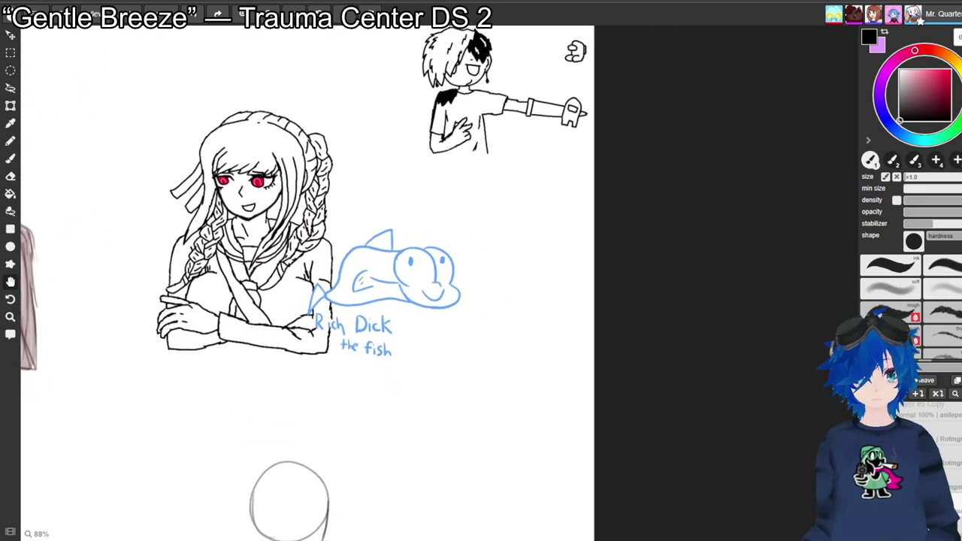
Draw the first black contour lines of a pair of legs in the blank area beside the suited man.
{"action": "scroll", "coordinate": [439, 274], "scroll_direction": "left", "scroll_amount": 15}
{"action": "left_click_drag", "start_coordinate": [439, 274], "coordinate": [520, 273]}
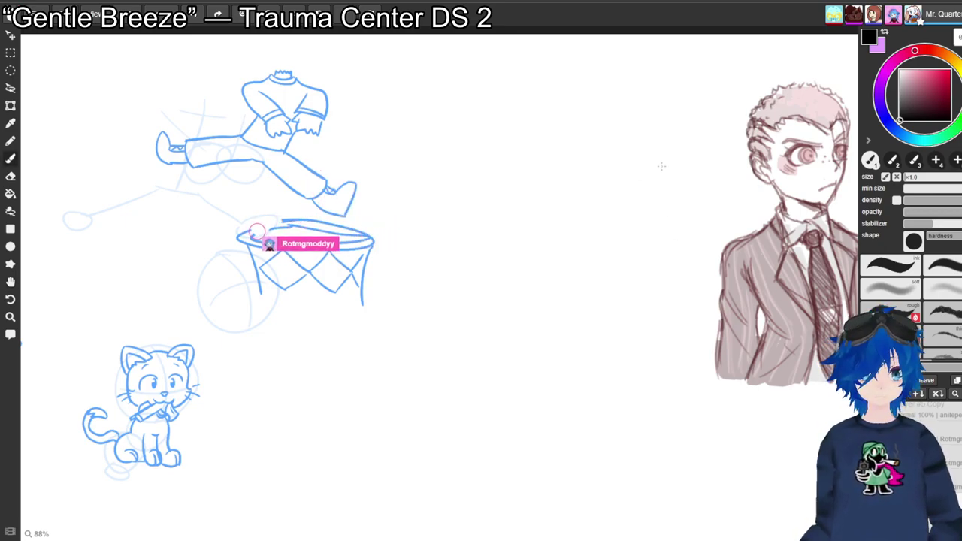
{"action": "left_click_drag", "start_coordinate": [670, 207], "coordinate": [664, 225]}
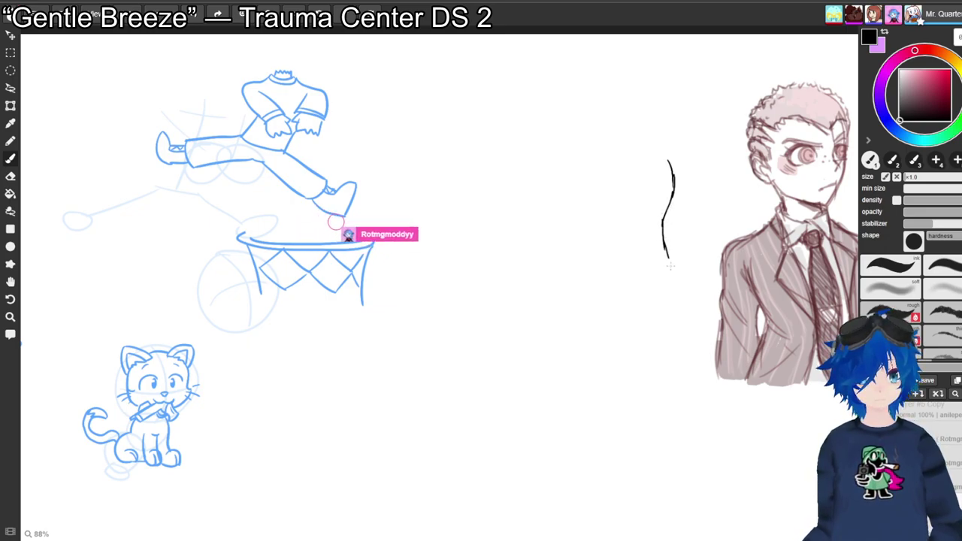
{"action": "mouse_move", "coordinate": [675, 286]}
{"action": "left_mouse_down"}
{"action": "mouse_move", "coordinate": [671, 304]}
{"action": "mouse_move", "coordinate": [645, 317]}
{"action": "left_mouse_up"}
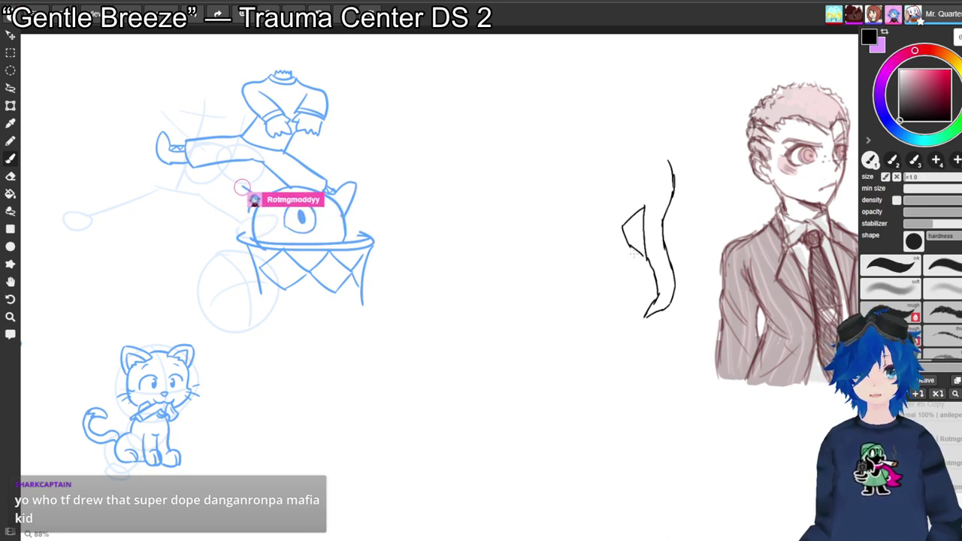
Look over the collaborators' woman and bear drawings and the new head sketches below the braided girl.
{"action": "key", "text": "ctrl+minus"}
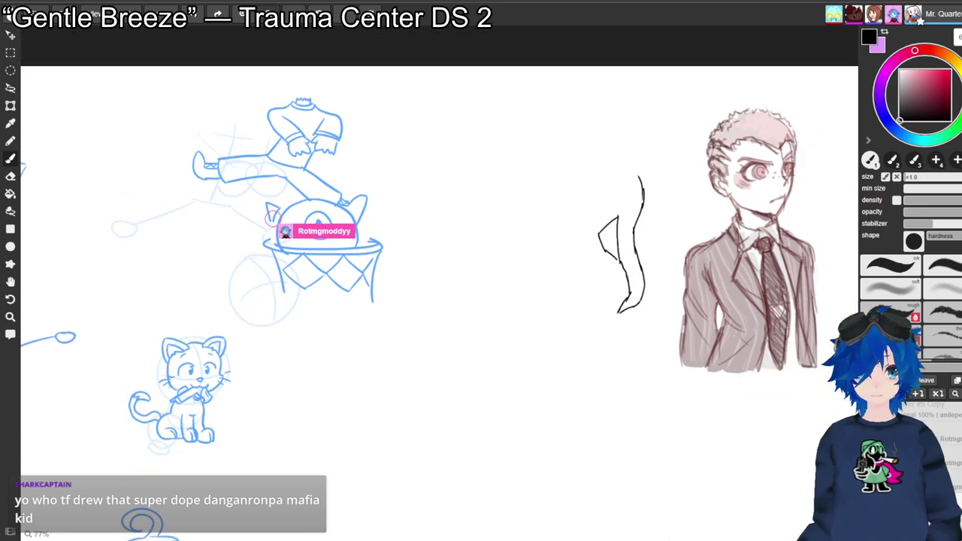
{"action": "key", "text": "ctrl+minus"}
{"action": "key", "text": "ctrl+minus"}
{"action": "left_click_drag", "start_coordinate": [601, 301], "coordinate": [378, 214]}
{"action": "left_click_drag", "start_coordinate": [481, 346], "coordinate": [365, 103]}
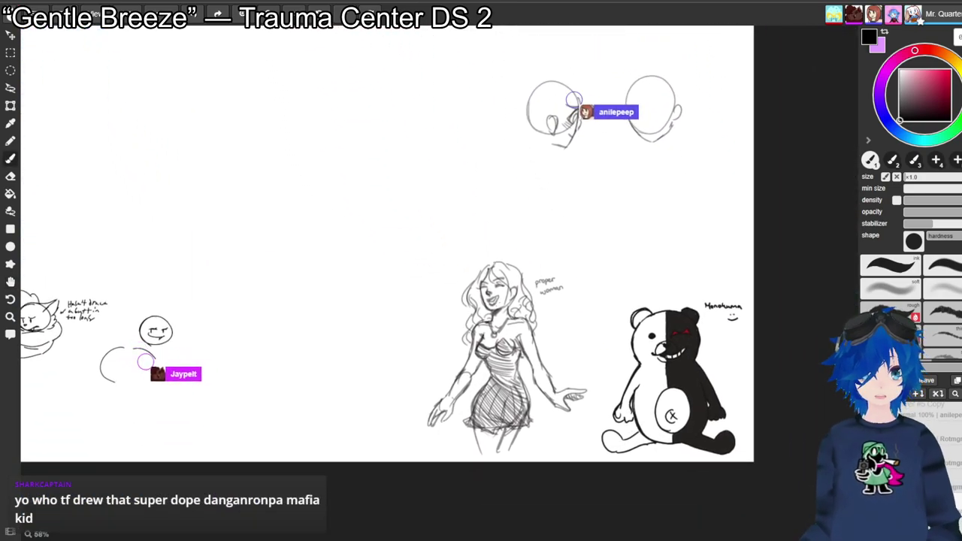
{"action": "mouse_move", "coordinate": [391, 163]}
{"action": "left_mouse_down"}
{"action": "mouse_move", "coordinate": [433, 308]}
{"action": "mouse_move", "coordinate": [481, 379]}
{"action": "mouse_move", "coordinate": [541, 381]}
{"action": "left_mouse_up"}
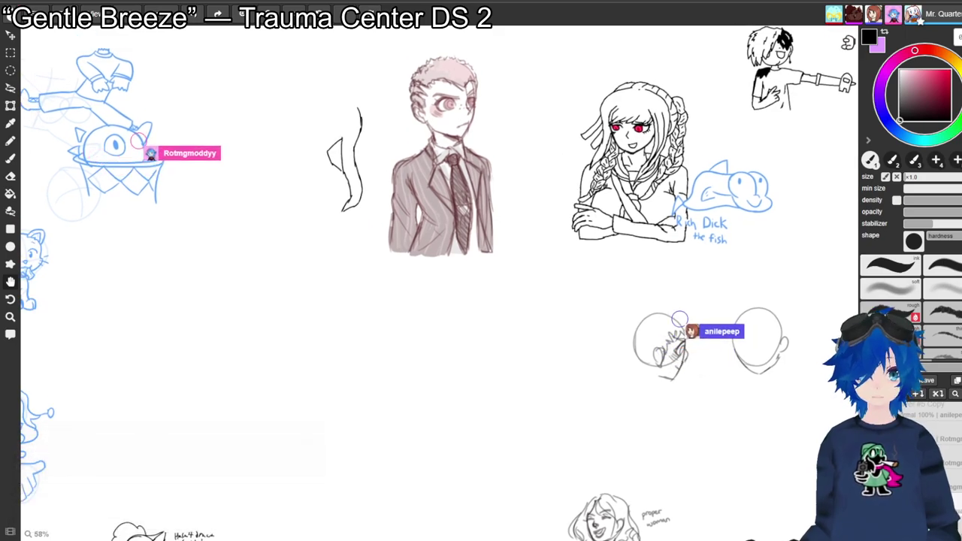
{"action": "mouse_move", "coordinate": [541, 381]}
{"action": "left_mouse_down"}
{"action": "mouse_move", "coordinate": [557, 401]}
{"action": "mouse_move", "coordinate": [583, 399]}
{"action": "left_mouse_up"}
{"action": "key", "text": "b"}
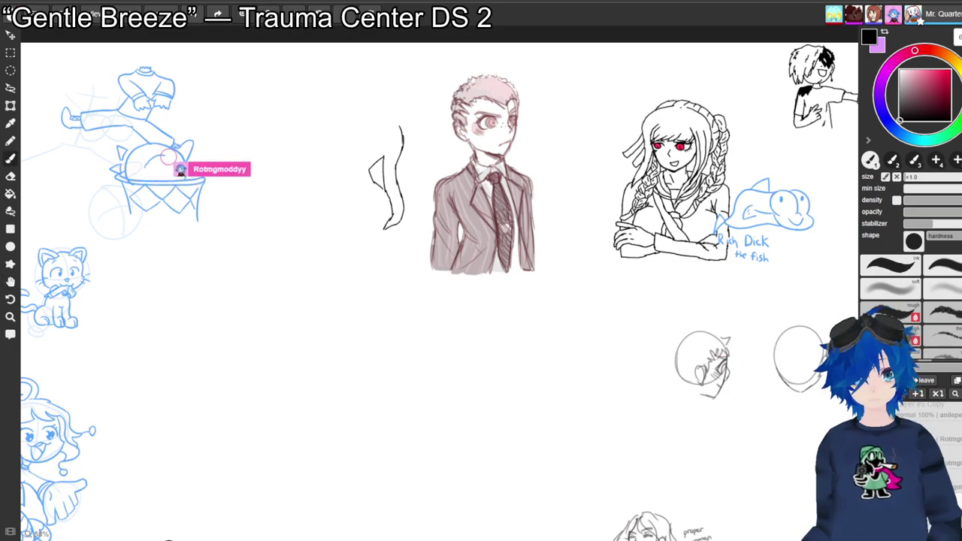
Examine the one-eyed creature in the hoop and the suited man up close alongside the new leg lines.
{"action": "key", "text": "ctrl+plus"}
{"action": "key", "text": "ctrl+plus"}
{"action": "key", "text": "space"}
{"action": "left_click_drag", "start_coordinate": [440, 292], "coordinate": [470, 321]}
{"action": "key", "text": "b"}
{"action": "key", "text": "space"}
{"action": "left_click_drag", "start_coordinate": [300, 155], "coordinate": [507, 238]}
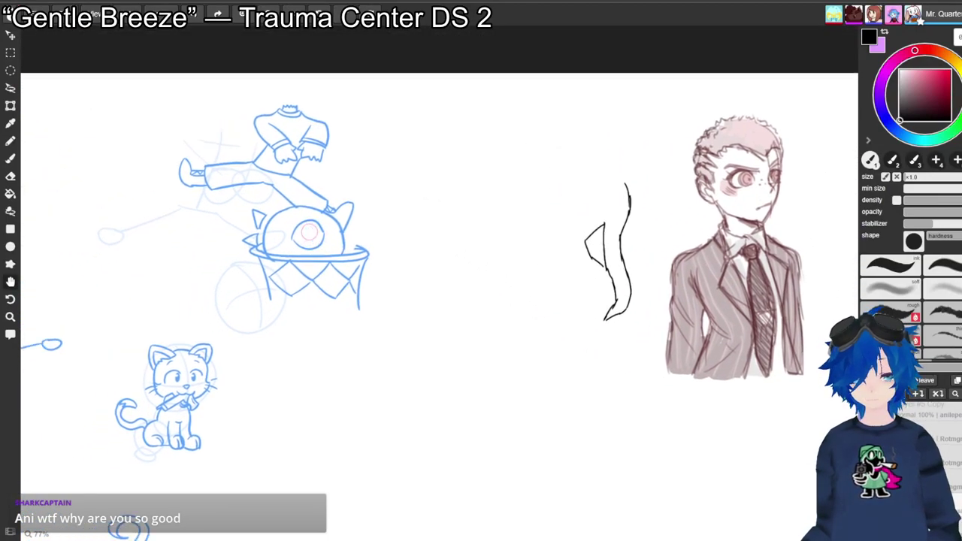
{"action": "left_click_drag", "start_coordinate": [639, 301], "coordinate": [233, 167]}
{"action": "left_click_drag", "start_coordinate": [96, 106], "coordinate": [92, 109]}
{"action": "key", "text": "b"}
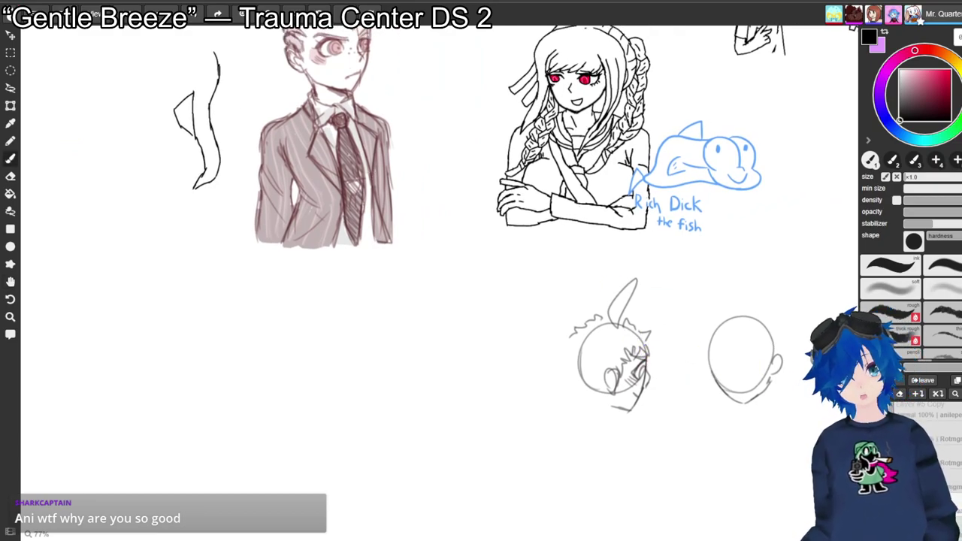
Erase and redraw the triangular gap between the legs, and add the outer contour of the bent leg.
{"action": "mouse_move", "coordinate": [253, 185]}
{"action": "left_mouse_down"}
{"action": "mouse_move", "coordinate": [304, 171]}
{"action": "mouse_move", "coordinate": [312, 185]}
{"action": "left_mouse_up"}
{"action": "key", "text": "e"}
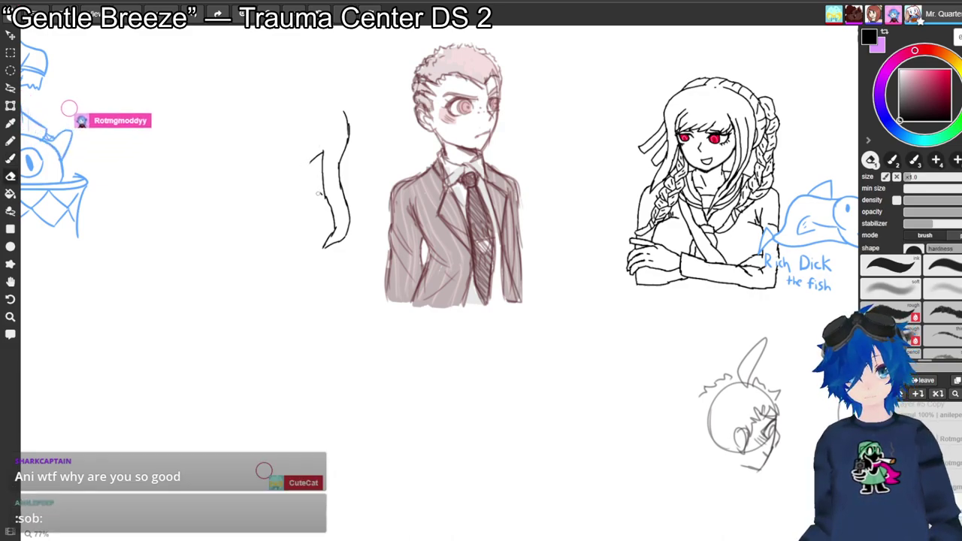
{"action": "left_click_drag", "start_coordinate": [306, 158], "coordinate": [311, 164]}
{"action": "key", "text": "b"}
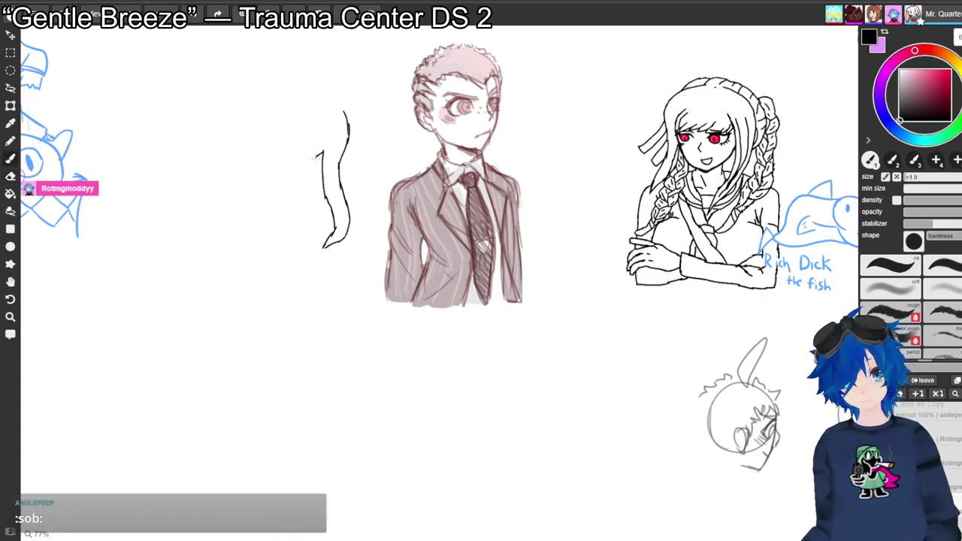
{"action": "mouse_move", "coordinate": [322, 153]}
{"action": "left_mouse_down"}
{"action": "mouse_move", "coordinate": [306, 172]}
{"action": "mouse_move", "coordinate": [322, 192]}
{"action": "left_mouse_up"}
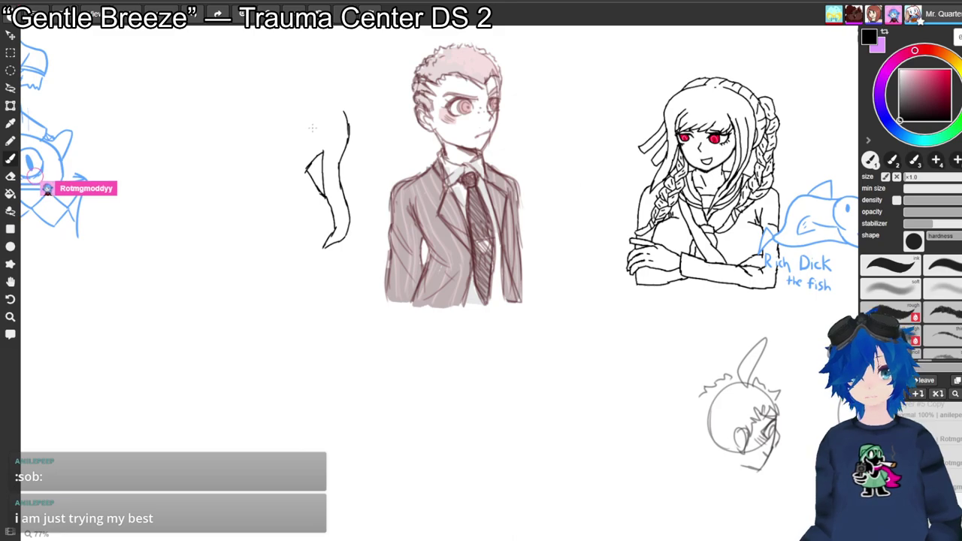
{"action": "left_click_drag", "start_coordinate": [307, 129], "coordinate": [302, 146]}
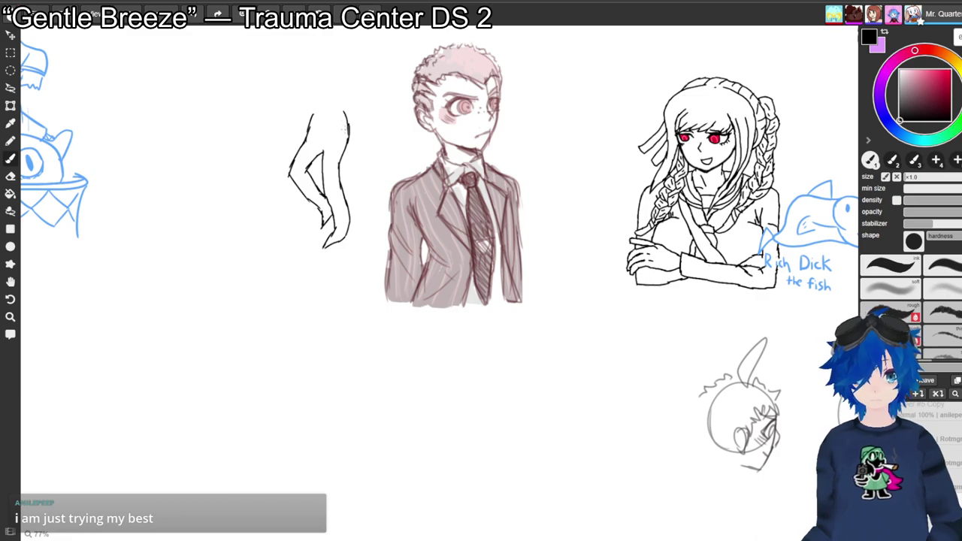
Erase the upper ends of both outer leg lines and redraw them as wider, curved hips.
{"action": "key", "text": "e"}
{"action": "left_click_drag", "start_coordinate": [313, 113], "coordinate": [305, 139]}
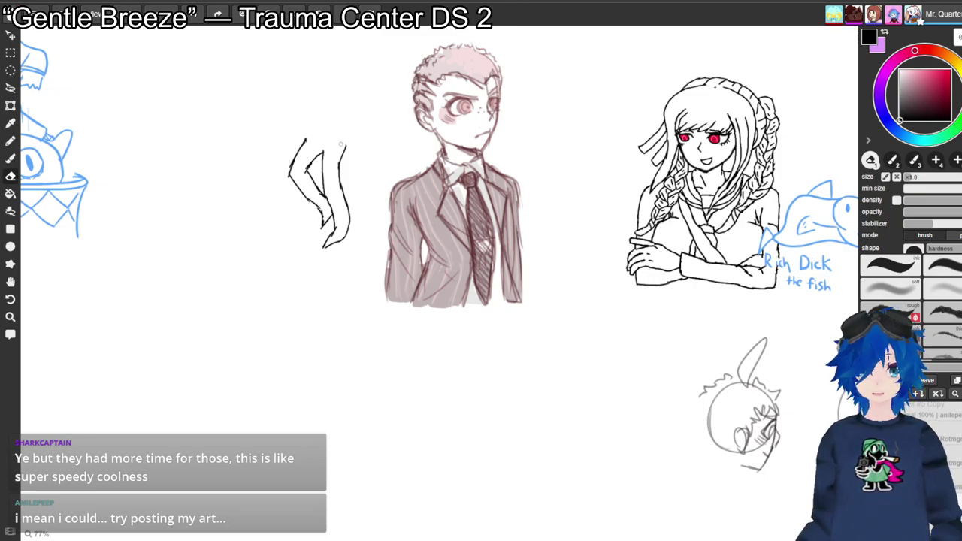
{"action": "key", "text": "b"}
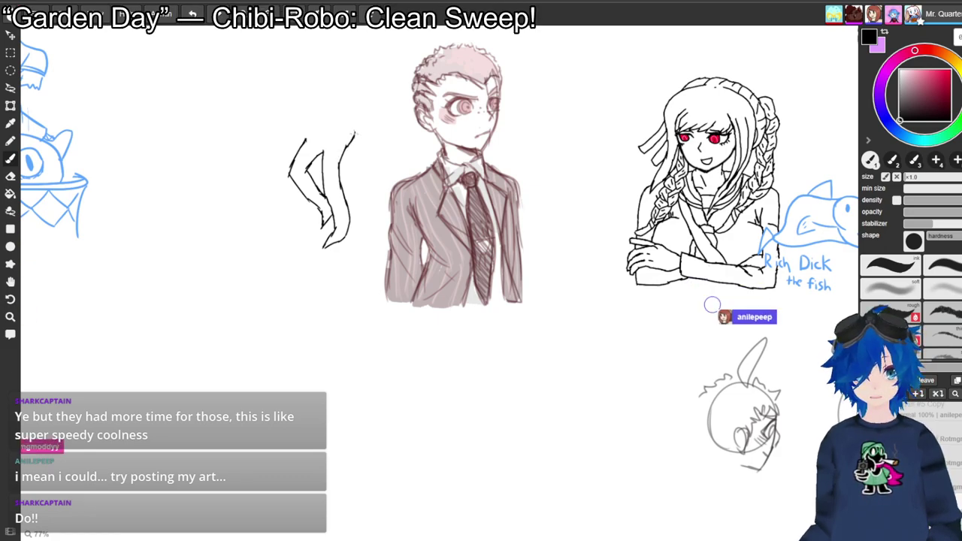
{"action": "left_click_drag", "start_coordinate": [352, 115], "coordinate": [352, 132]}
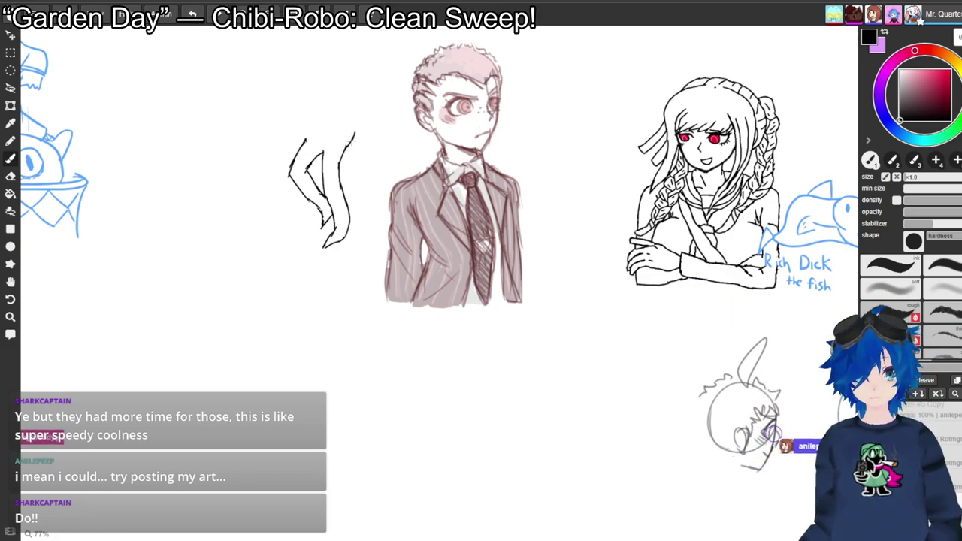
{"action": "left_click_drag", "start_coordinate": [348, 146], "coordinate": [351, 111]}
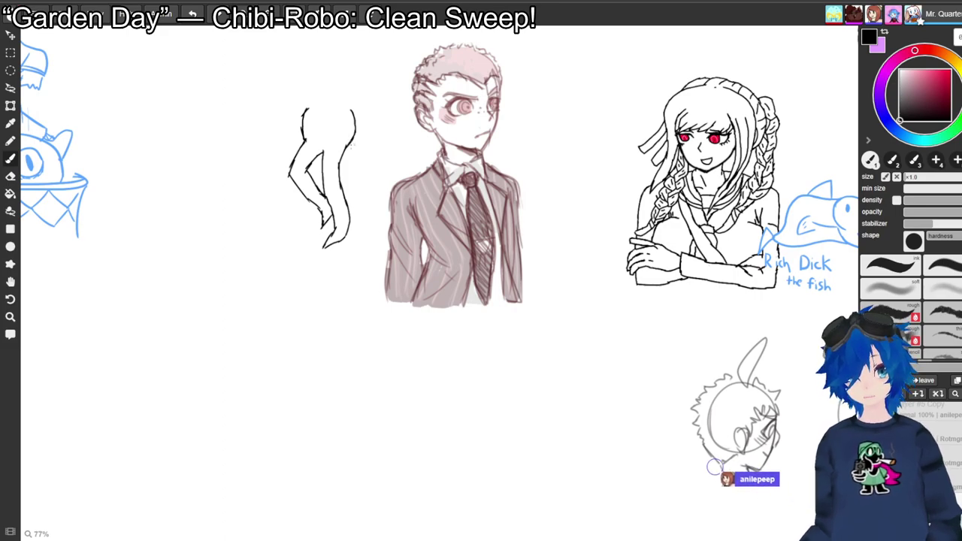
Rework the hip lines with the eraser and brush, extending both sides of the torso upward in heavier strokes.
{"action": "mouse_move", "coordinate": [439, 284]}
{"action": "left_mouse_down"}
{"action": "mouse_move", "coordinate": [483, 272]}
{"action": "mouse_move", "coordinate": [511, 314]}
{"action": "left_mouse_up"}
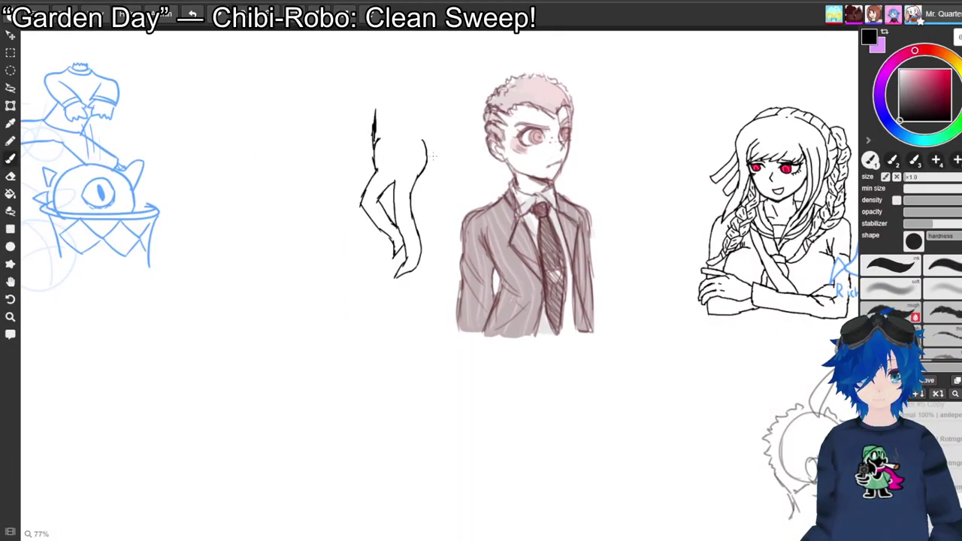
{"action": "key", "text": "e"}
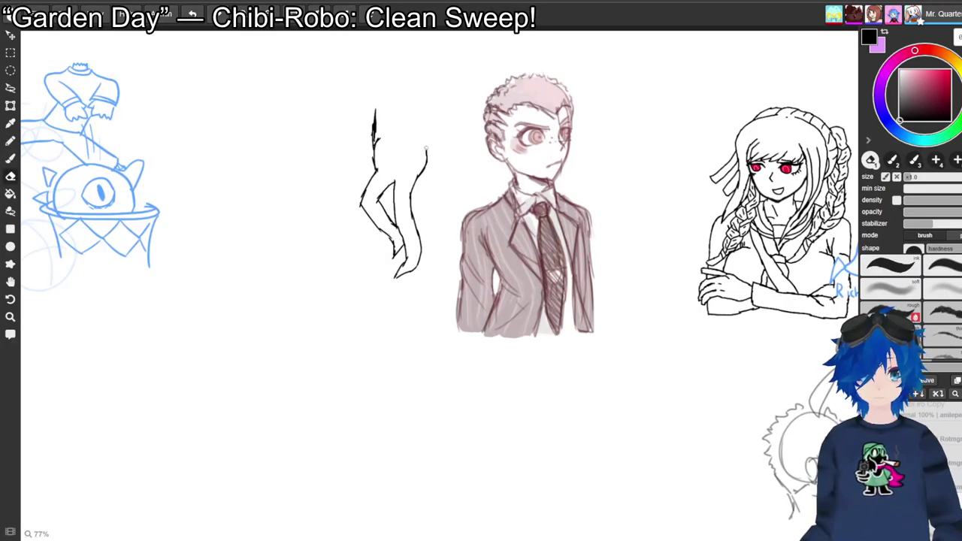
{"action": "key", "text": "b"}
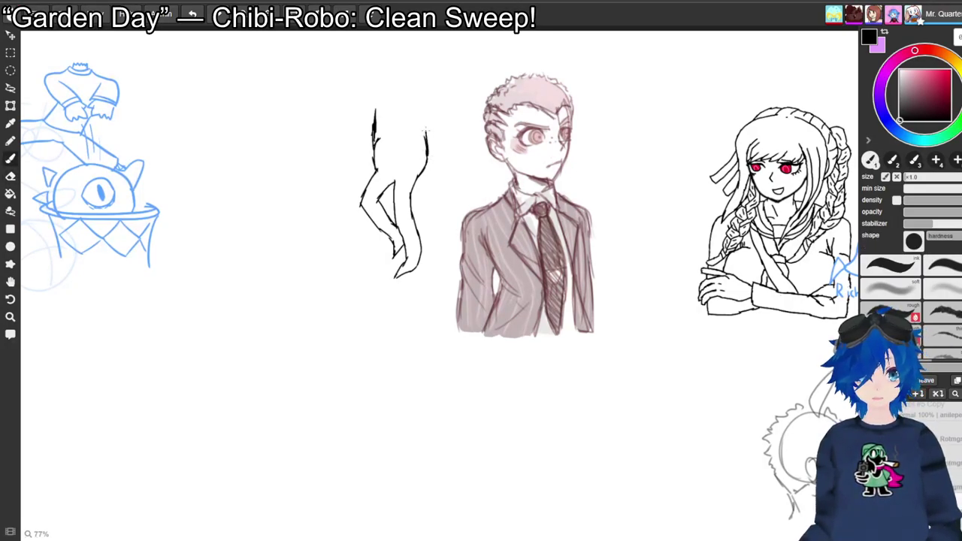
{"action": "left_click_drag", "start_coordinate": [430, 144], "coordinate": [418, 106]}
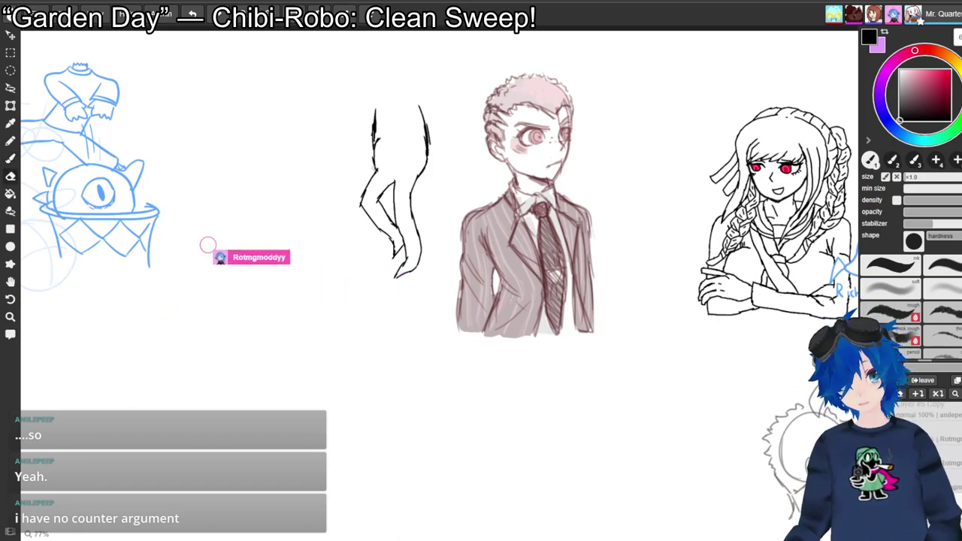
{"action": "key", "text": "e"}
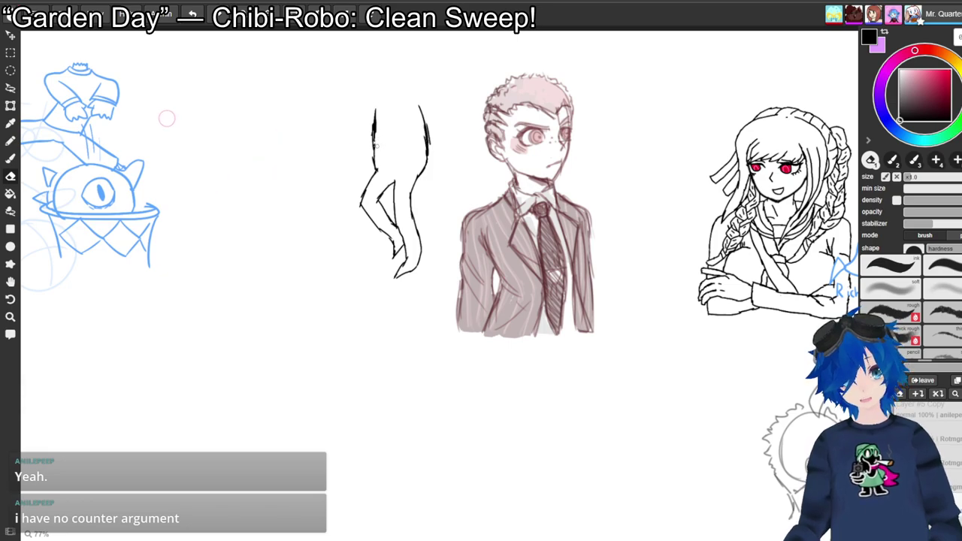
{"action": "key", "text": "b"}
{"action": "key", "text": "space"}
{"action": "left_click_drag", "start_coordinate": [376, 146], "coordinate": [641, 118]}
{"action": "left_click_drag", "start_coordinate": [479, 327], "coordinate": [425, 381]}
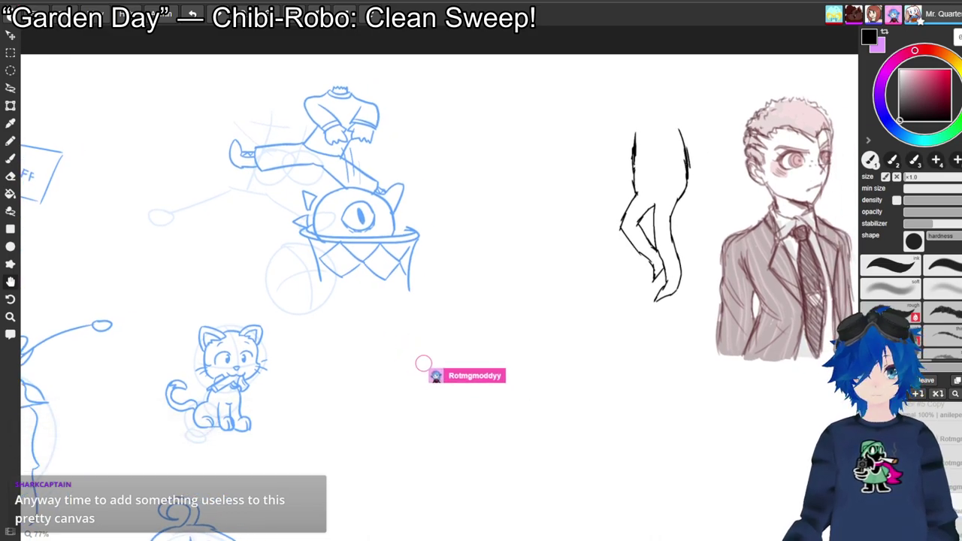
{"action": "left_click_drag", "start_coordinate": [423, 364], "coordinate": [350, 342]}
{"action": "mouse_move", "coordinate": [470, 251]}
{"action": "left_mouse_down"}
{"action": "mouse_move", "coordinate": [458, 218]}
{"action": "mouse_move", "coordinate": [344, 217]}
{"action": "mouse_move", "coordinate": [189, 248]}
{"action": "mouse_move", "coordinate": [194, 221]}
{"action": "mouse_move", "coordinate": [167, 213]}
{"action": "mouse_move", "coordinate": [177, 205]}
{"action": "left_mouse_up"}
{"action": "key", "text": "b"}
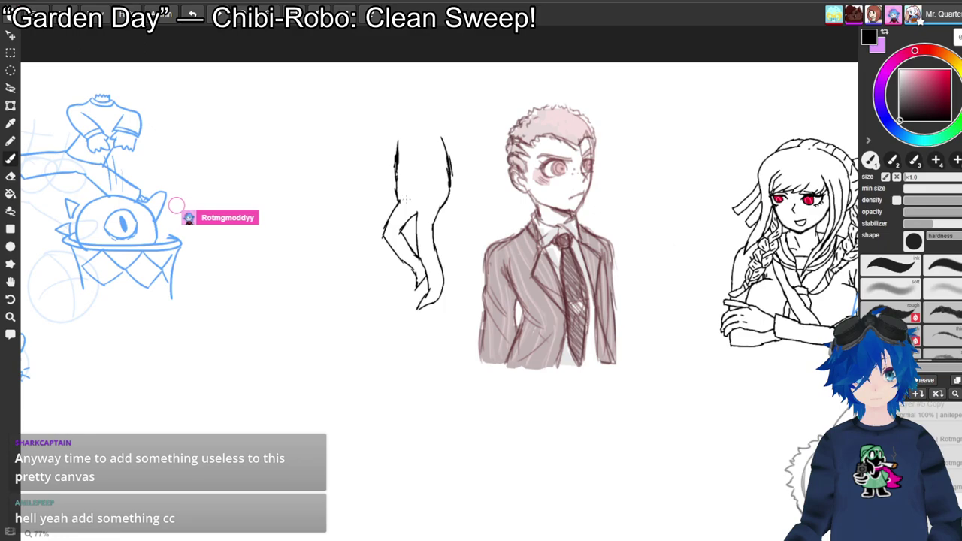
Lasso the straight lower leg of the black figure, move it slightly away from the bent leg, and clear the selection.
{"action": "key", "text": "e"}
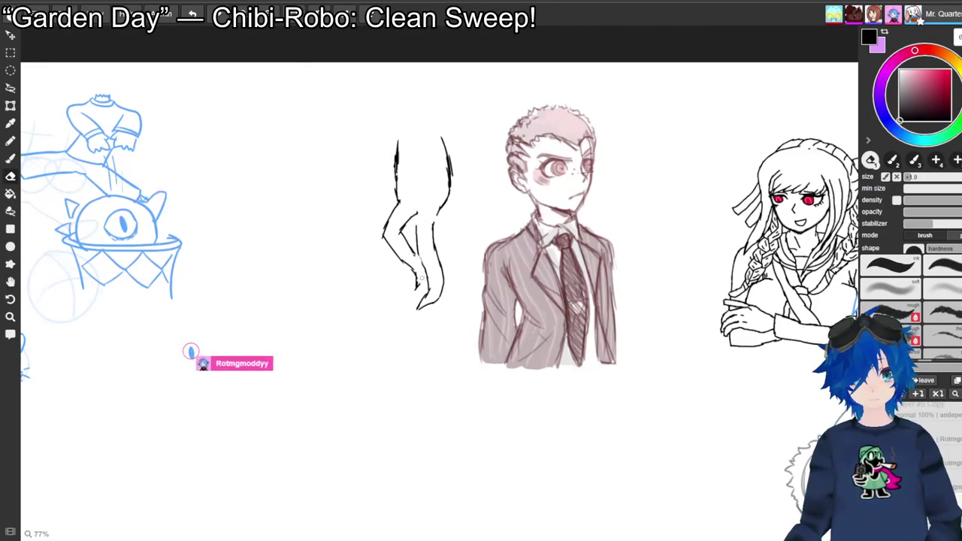
{"action": "key", "text": "b"}
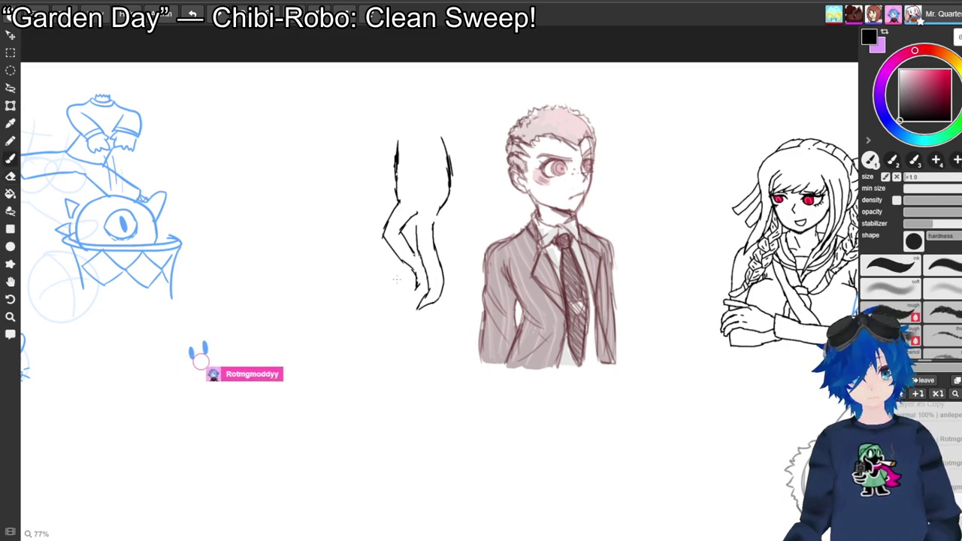
{"action": "key", "text": "l"}
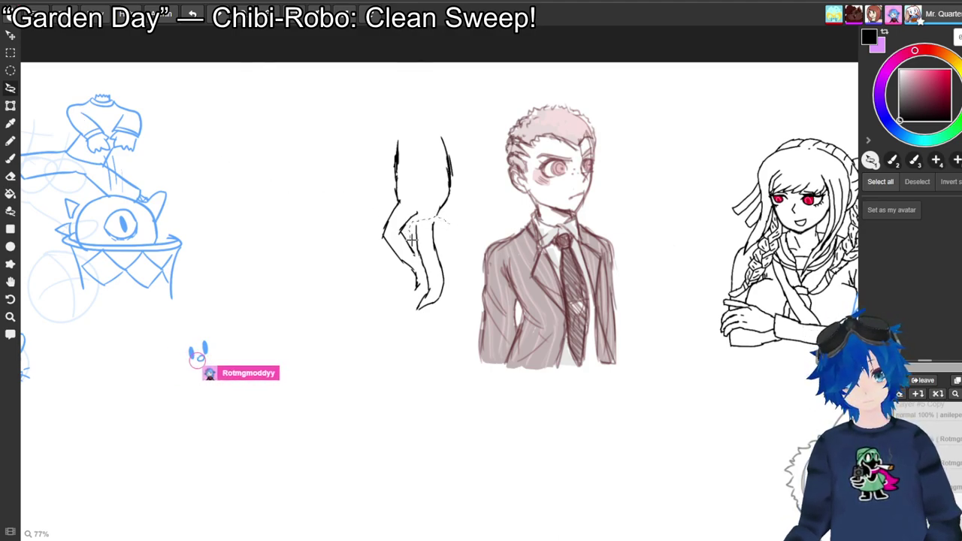
{"action": "mouse_move", "coordinate": [416, 275]}
{"action": "left_mouse_down"}
{"action": "mouse_move", "coordinate": [408, 308]}
{"action": "mouse_move", "coordinate": [451, 289]}
{"action": "mouse_move", "coordinate": [444, 223]}
{"action": "left_mouse_up"}
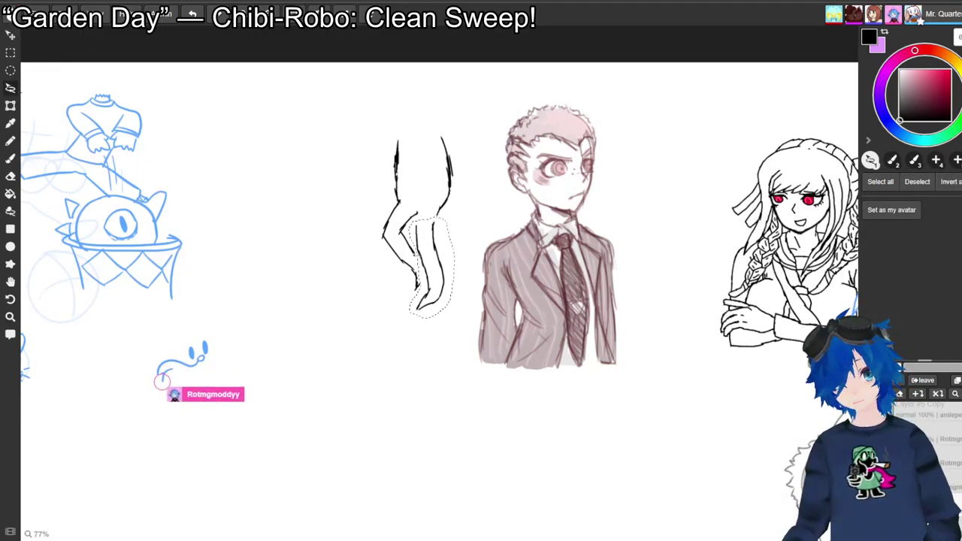
{"action": "key", "text": "v"}
{"action": "left_click_drag", "start_coordinate": [432, 266], "coordinate": [442, 261]}
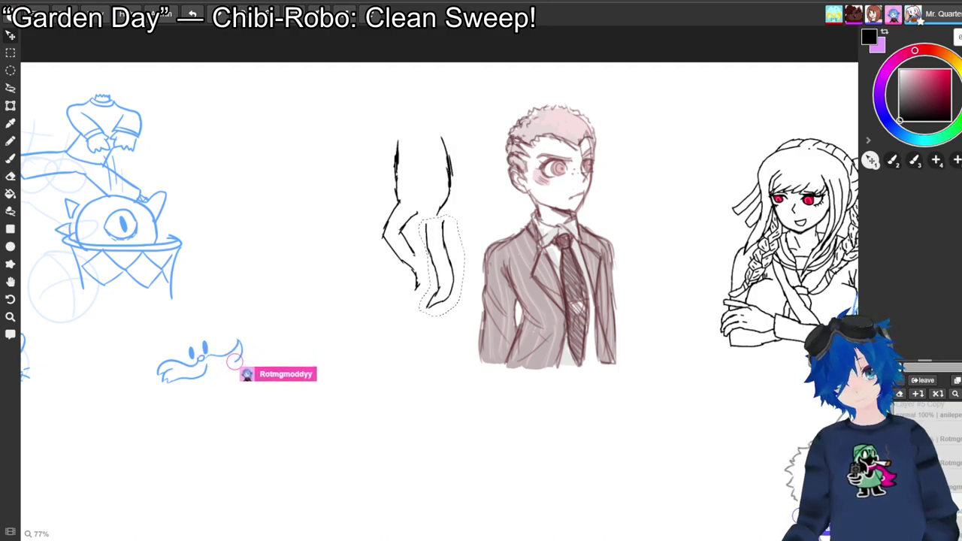
{"action": "left_click", "coordinate": [10, 88]}
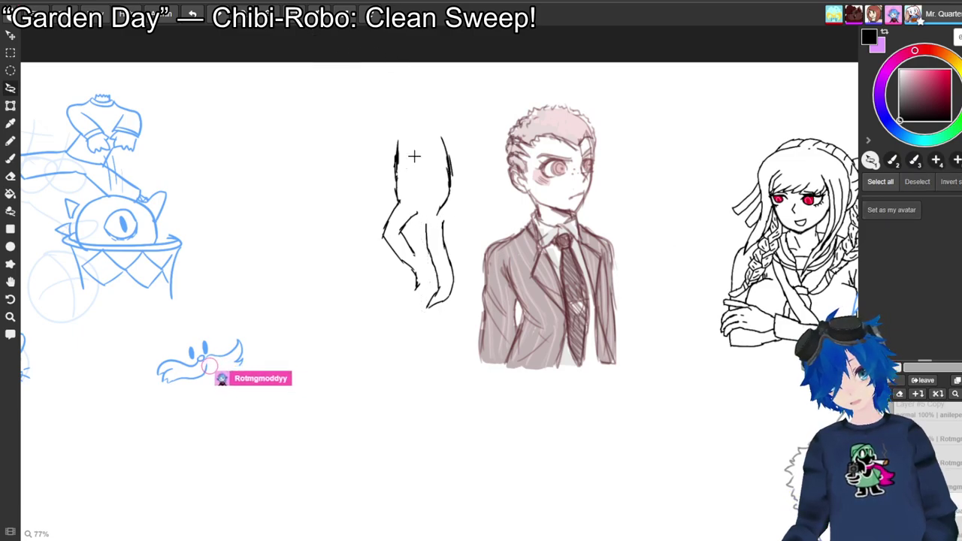
Erase the old lower hip line and redraw the hip and inner leg contours so they join the moved leg.
{"action": "key", "text": "e"}
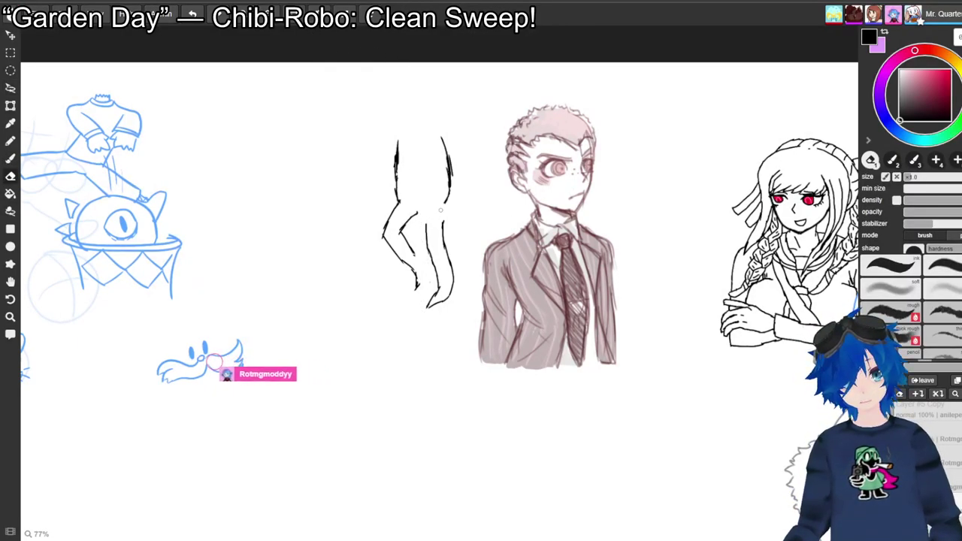
{"action": "key", "text": "b"}
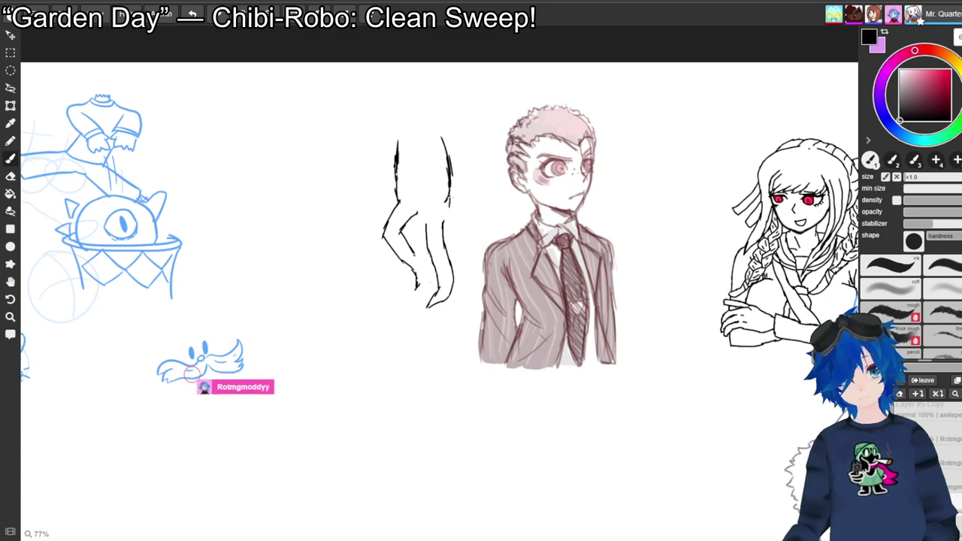
{"action": "key", "text": "e"}
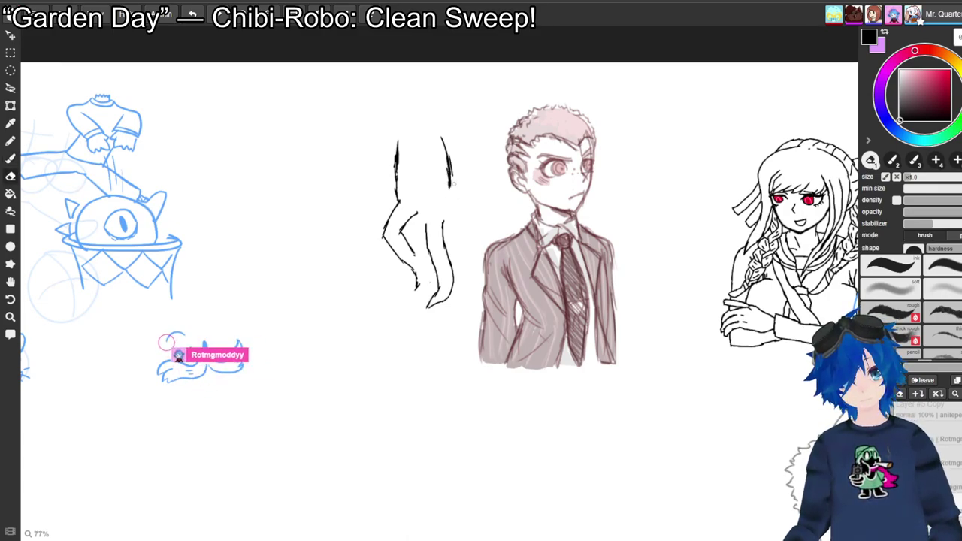
{"action": "key", "text": "b"}
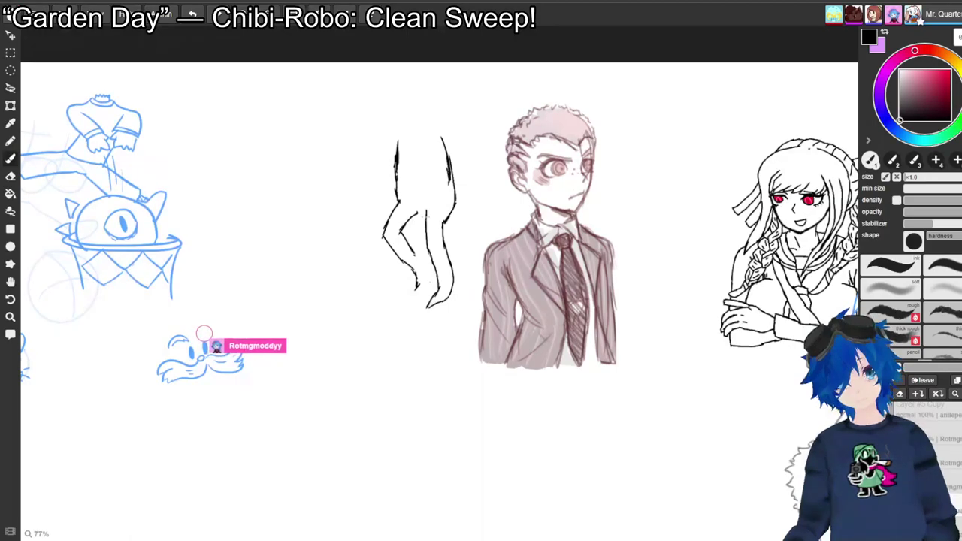
{"action": "key", "text": "e"}
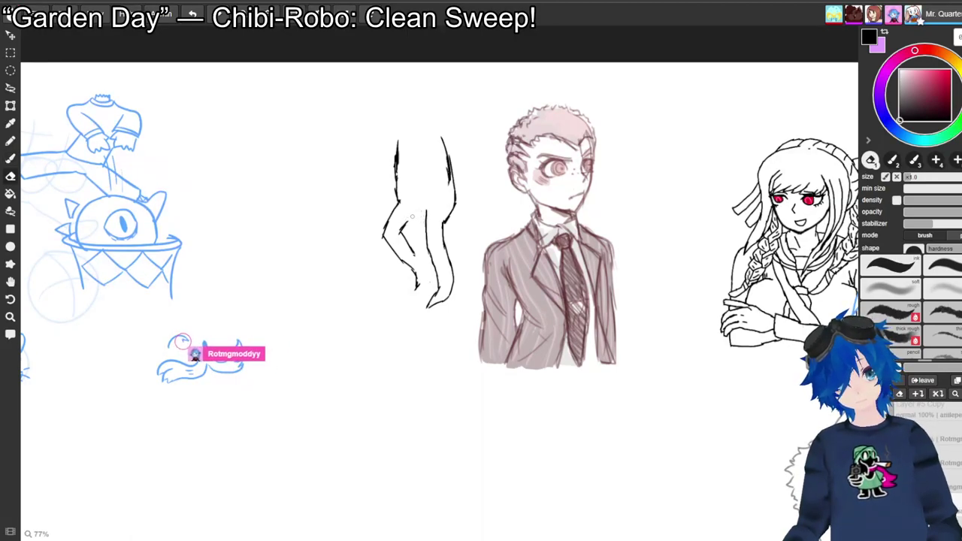
{"action": "key", "text": "b"}
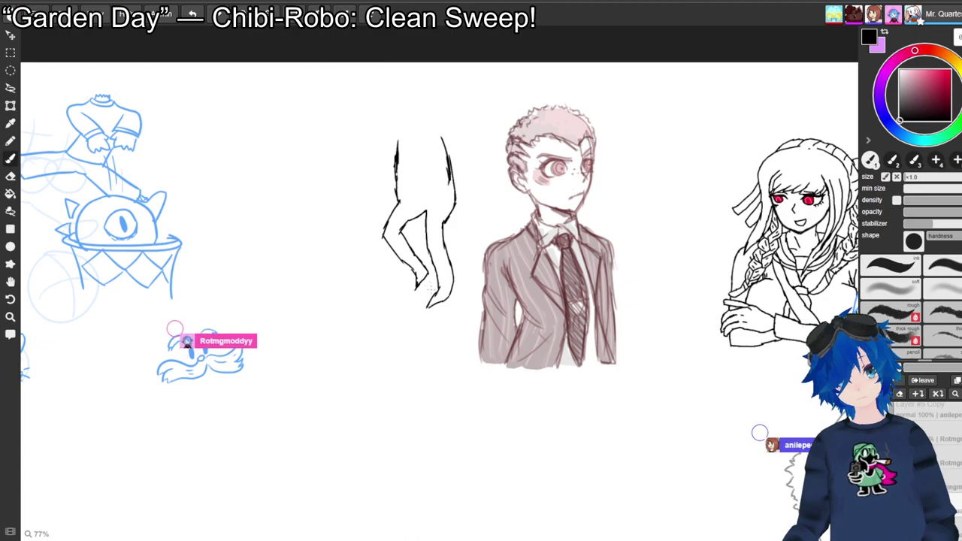
Clean up the feet of both legs with the eraser and redraw their pointed tips in thin black lines.
{"action": "key", "text": "e"}
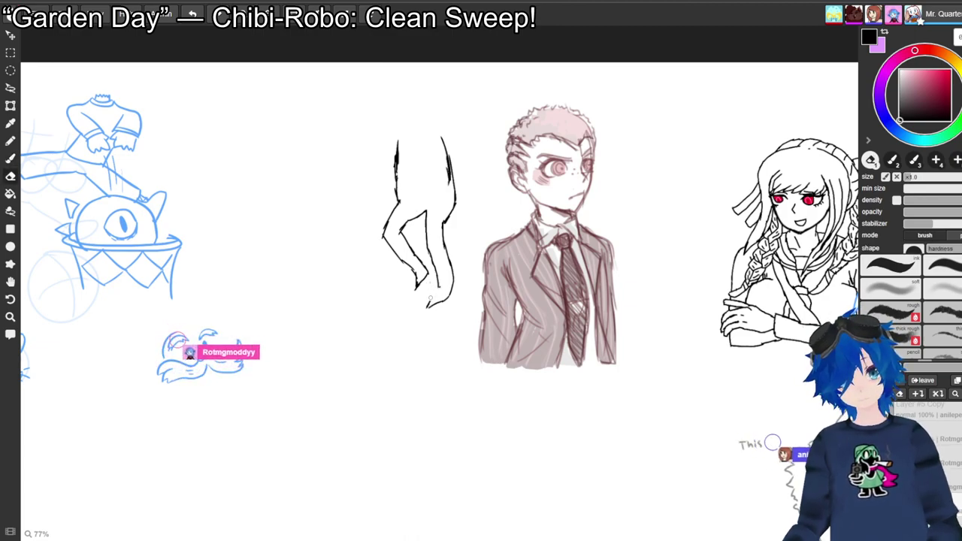
{"action": "key", "text": "b"}
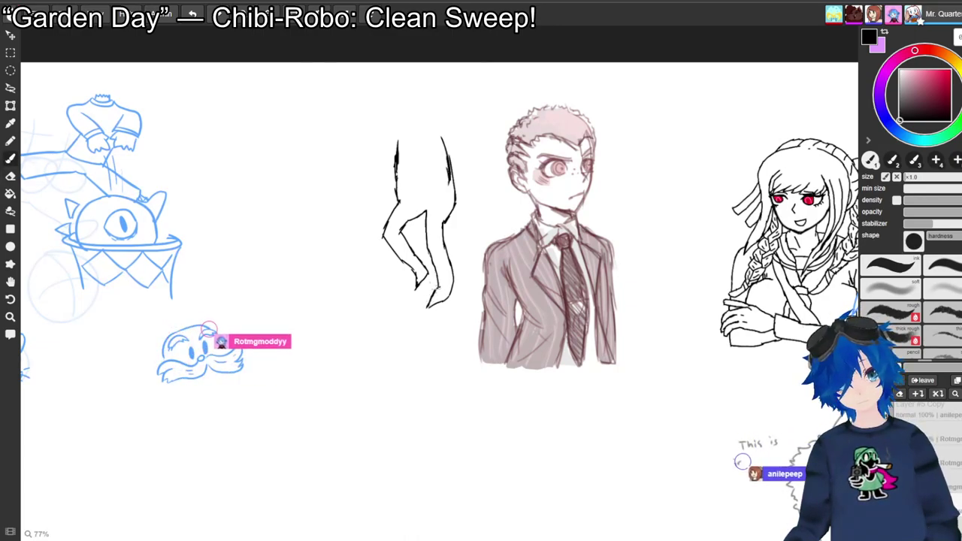
{"action": "key", "text": "e"}
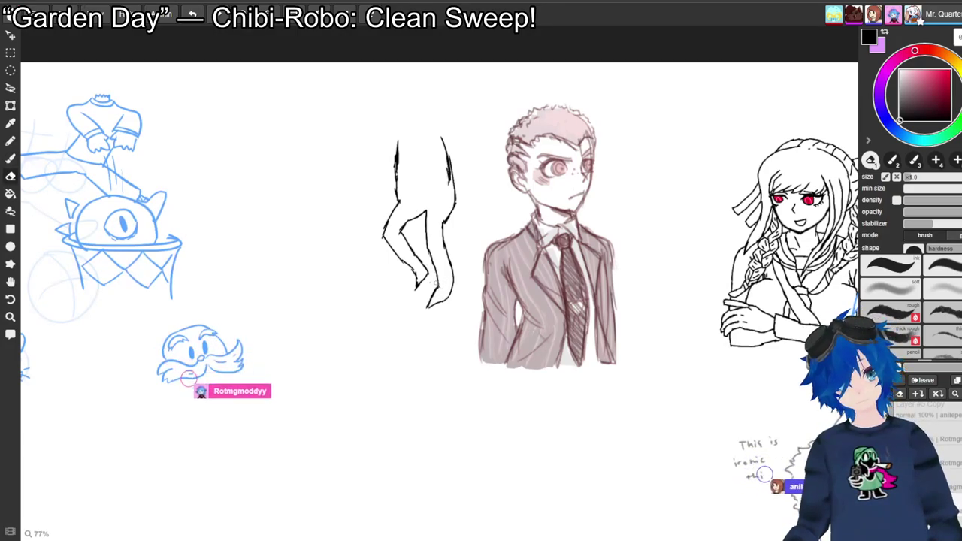
{"action": "key", "text": "b"}
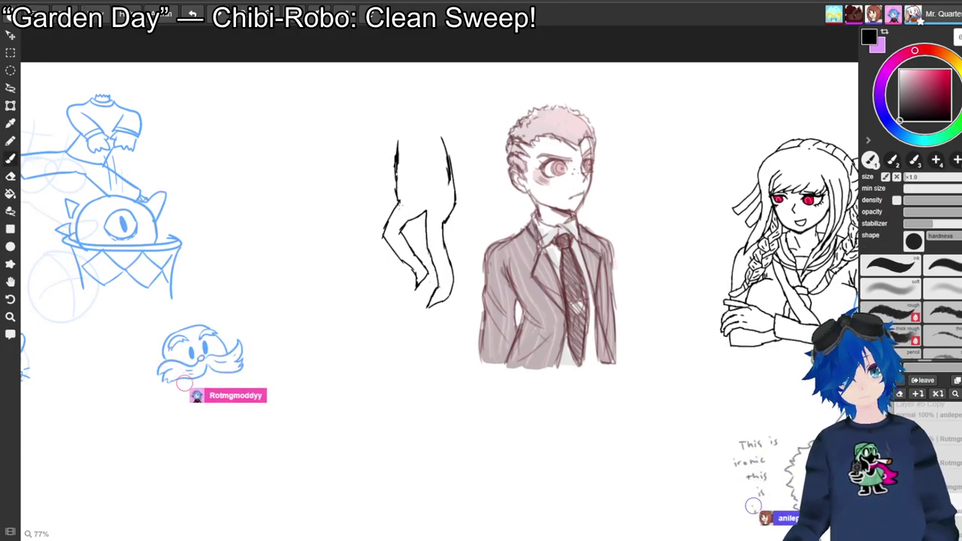
Examine the collaborators' drawings around the suited man, including the braided girl, the fish, the grey heads and the Lorax.
{"action": "left_click_drag", "start_coordinate": [563, 301], "coordinate": [333, 157]}
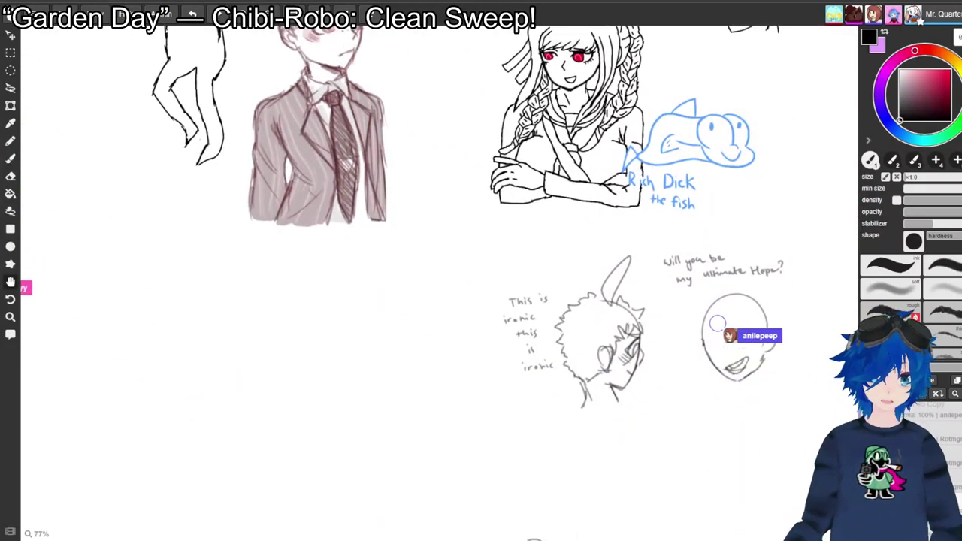
{"action": "left_click_drag", "start_coordinate": [346, 163], "coordinate": [385, 215]}
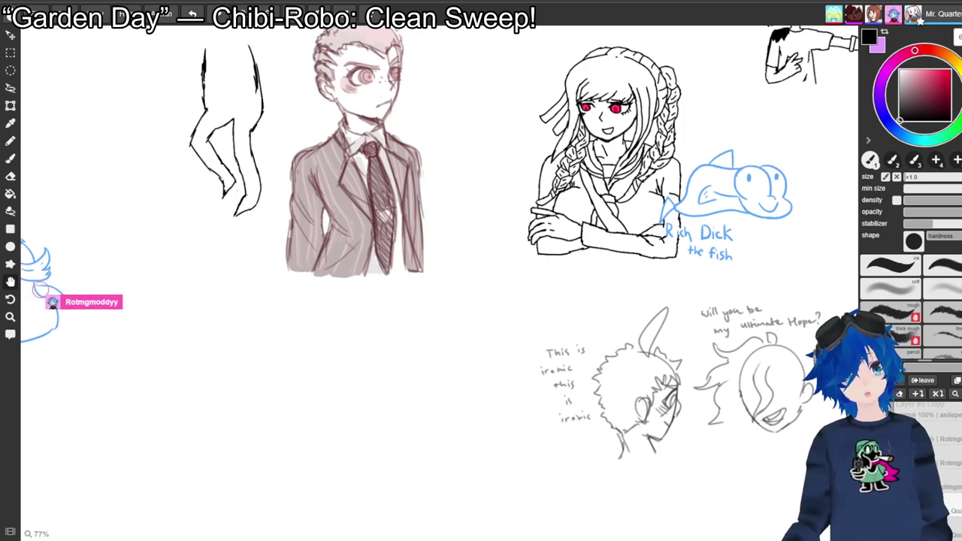
{"action": "left_click_drag", "start_coordinate": [439, 271], "coordinate": [461, 301]}
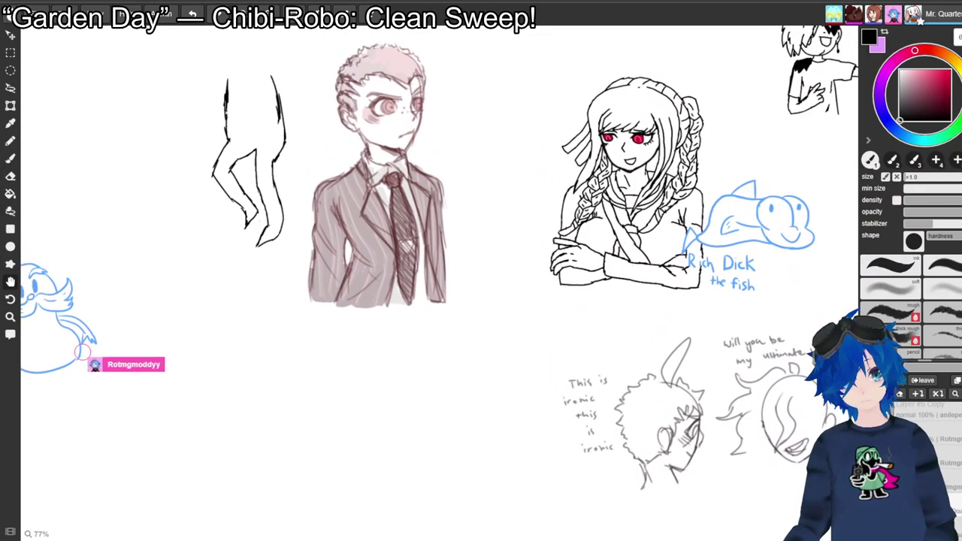
{"action": "mouse_move", "coordinate": [440, 270]}
{"action": "left_mouse_down"}
{"action": "mouse_move", "coordinate": [451, 278]}
{"action": "mouse_move", "coordinate": [463, 209]}
{"action": "mouse_move", "coordinate": [417, 149]}
{"action": "mouse_move", "coordinate": [400, 61]}
{"action": "mouse_move", "coordinate": [350, 75]}
{"action": "mouse_move", "coordinate": [332, 155]}
{"action": "mouse_move", "coordinate": [347, 212]}
{"action": "left_mouse_up"}
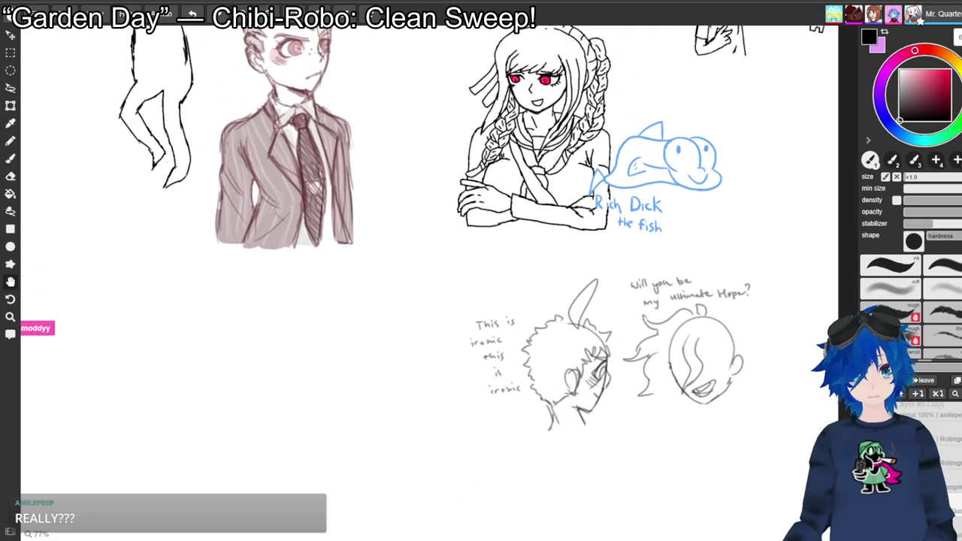
{"action": "scroll", "coordinate": [439, 257], "scroll_direction": "up", "scroll_amount": 3}
{"action": "left_click_drag", "start_coordinate": [439, 257], "coordinate": [507, 181]}
{"action": "key", "text": "b"}
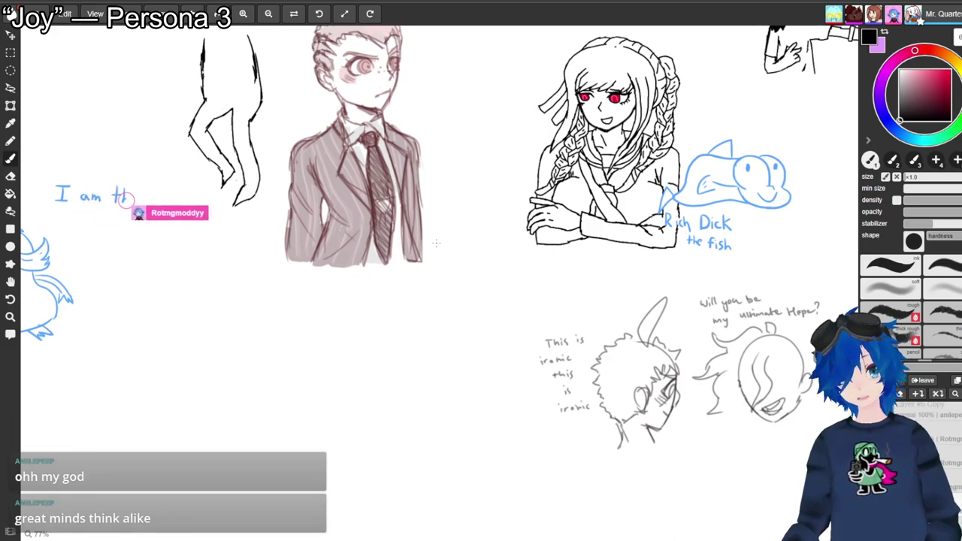
{"action": "left_click_drag", "start_coordinate": [436, 243], "coordinate": [694, 270]}
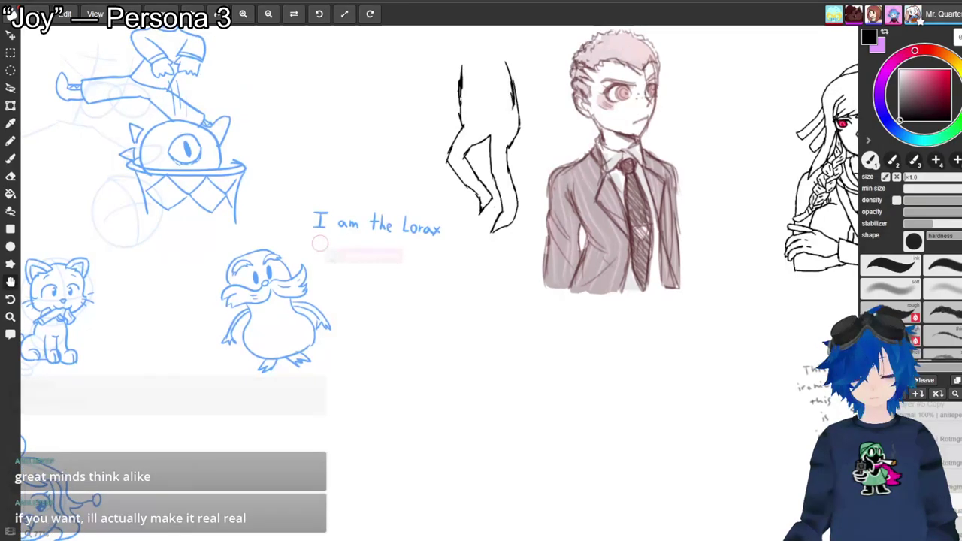
{"action": "left_click_drag", "start_coordinate": [641, 232], "coordinate": [639, 214]}
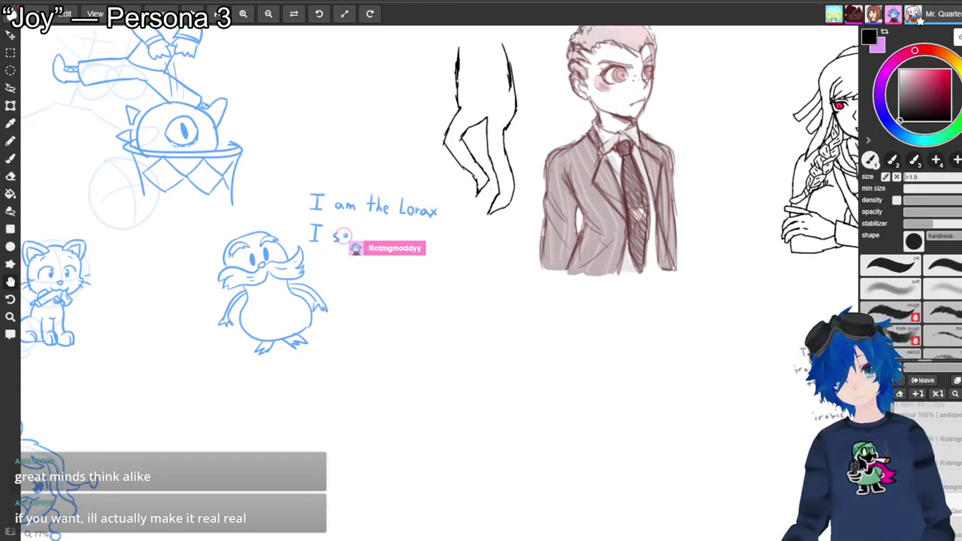
{"action": "left_click_drag", "start_coordinate": [639, 213], "coordinate": [538, 260]}
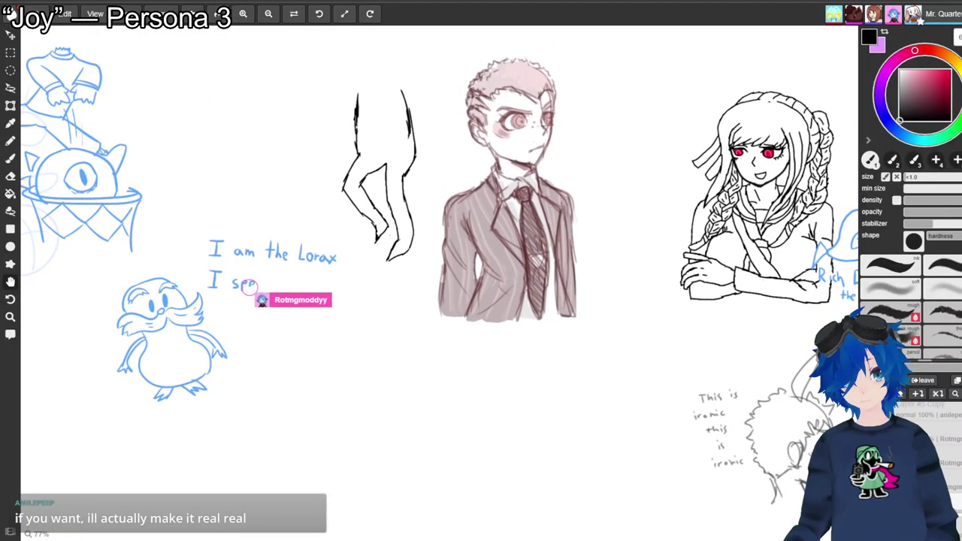
Touch up the straight leg's foot and the torso edge, and draw an arm contour on the torso's outer side.
{"action": "key", "text": "e"}
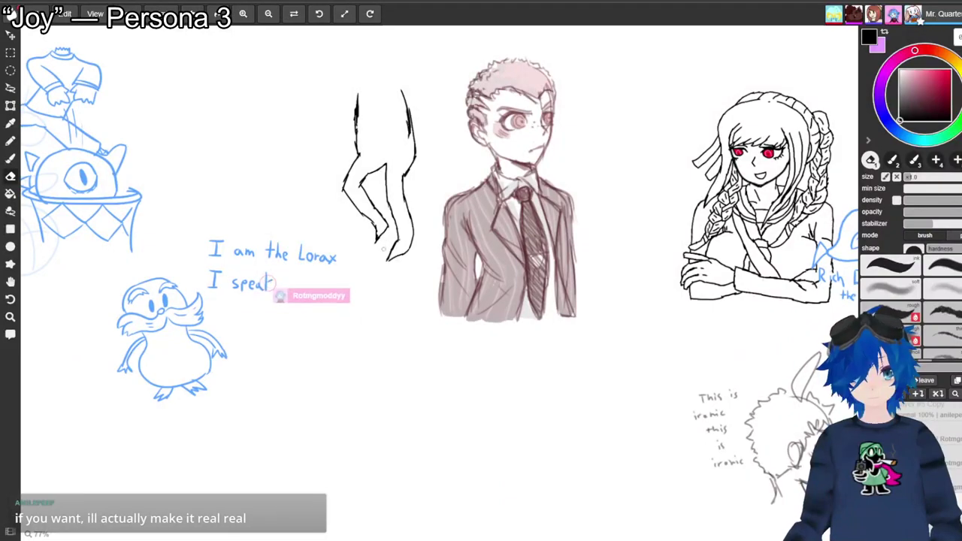
{"action": "key", "text": "b"}
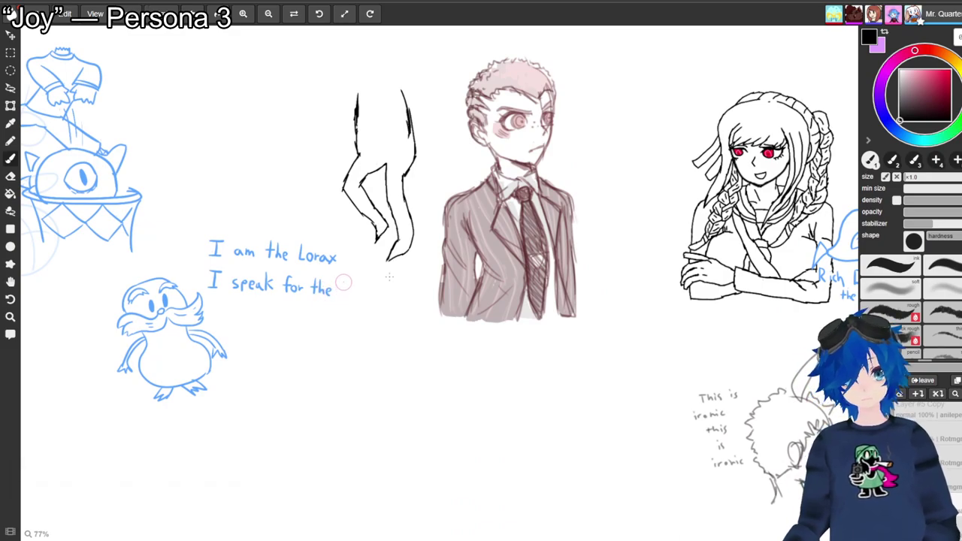
{"action": "key", "text": "e"}
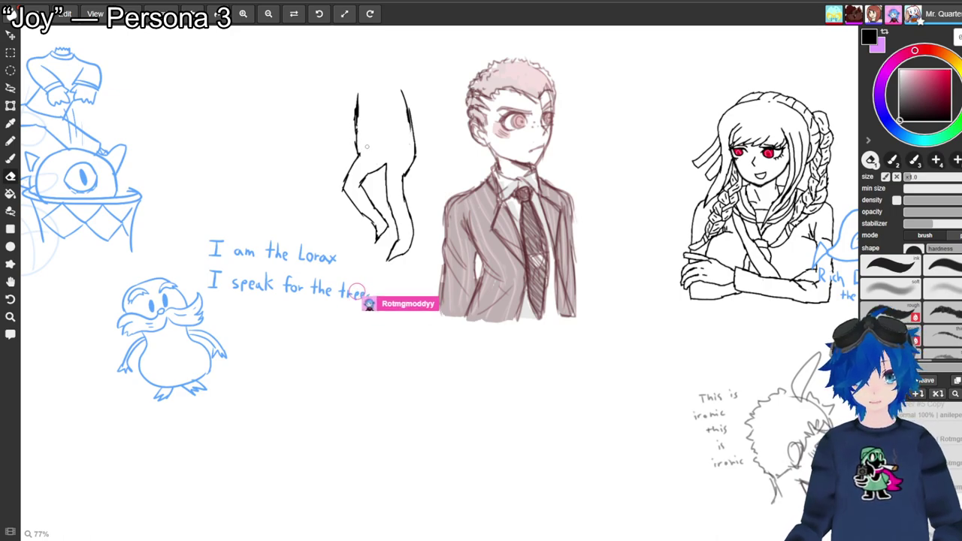
{"action": "key", "text": "b"}
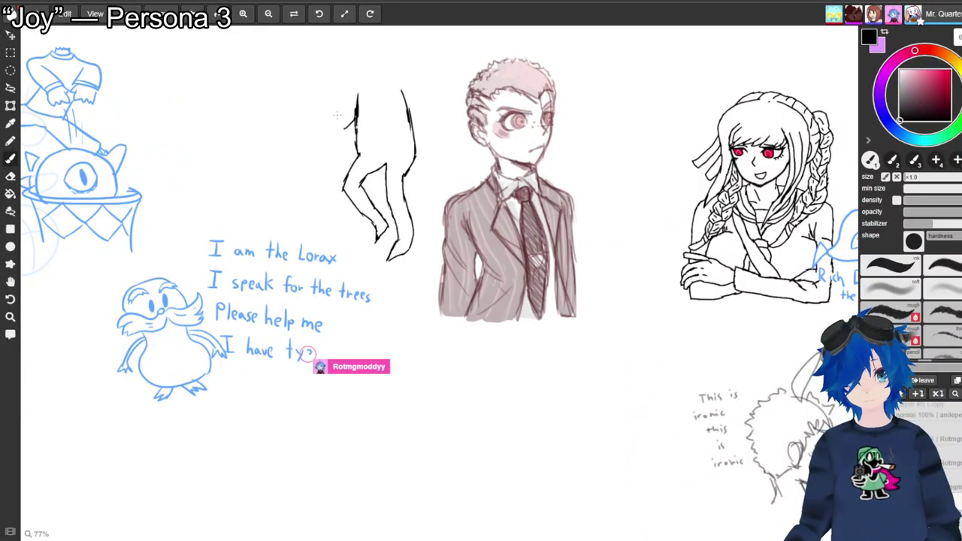
{"action": "mouse_move", "coordinate": [334, 92]}
{"action": "left_mouse_down"}
{"action": "mouse_move", "coordinate": [345, 129]}
{"action": "mouse_move", "coordinate": [340, 79]}
{"action": "mouse_move", "coordinate": [403, 132]}
{"action": "left_mouse_up"}
{"action": "key", "text": "ctrl+z"}
Redraw the arc above the torso as a bumpy outline meeting the arm, and erase the torso line's upper tip.
{"action": "mouse_move", "coordinate": [414, 87]}
{"action": "left_mouse_down"}
{"action": "mouse_move", "coordinate": [376, 81]}
{"action": "mouse_move", "coordinate": [352, 94]}
{"action": "mouse_move", "coordinate": [361, 99]}
{"action": "left_mouse_up"}
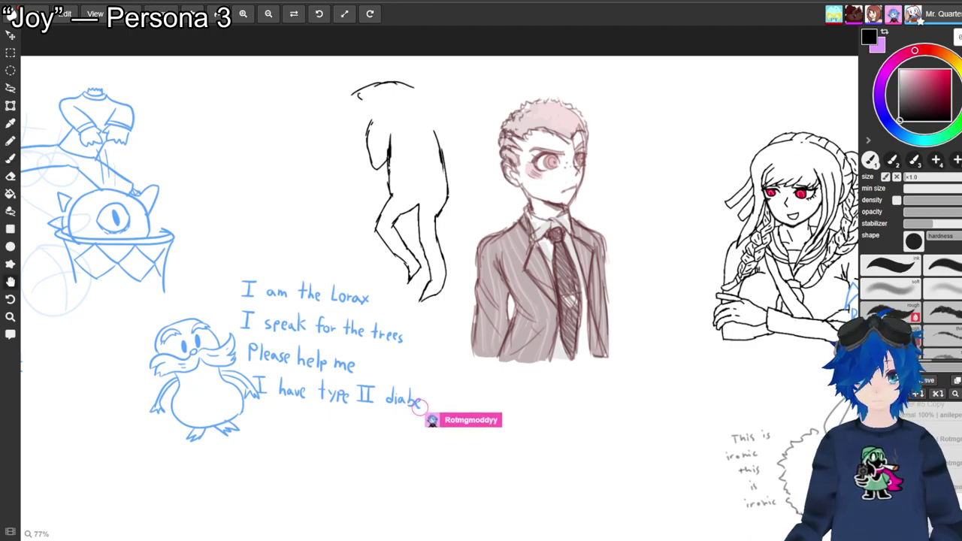
{"action": "key", "text": "ctrl+z"}
{"action": "key", "text": "ctrl+z"}
{"action": "key", "text": "ctrl+z"}
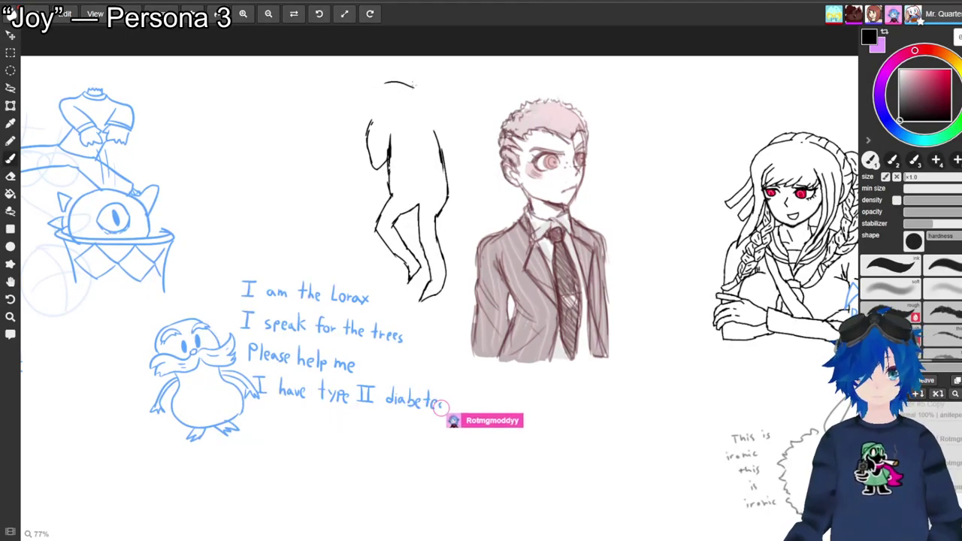
{"action": "mouse_move", "coordinate": [423, 88]}
{"action": "left_mouse_down"}
{"action": "mouse_move", "coordinate": [400, 73]}
{"action": "mouse_move", "coordinate": [380, 76]}
{"action": "mouse_move", "coordinate": [333, 111]}
{"action": "left_mouse_up"}
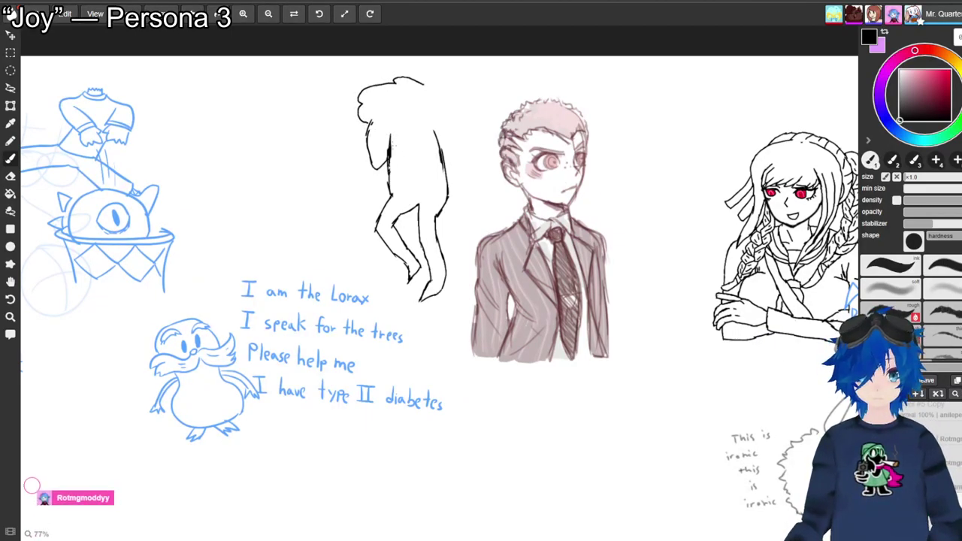
{"action": "key", "text": "e"}
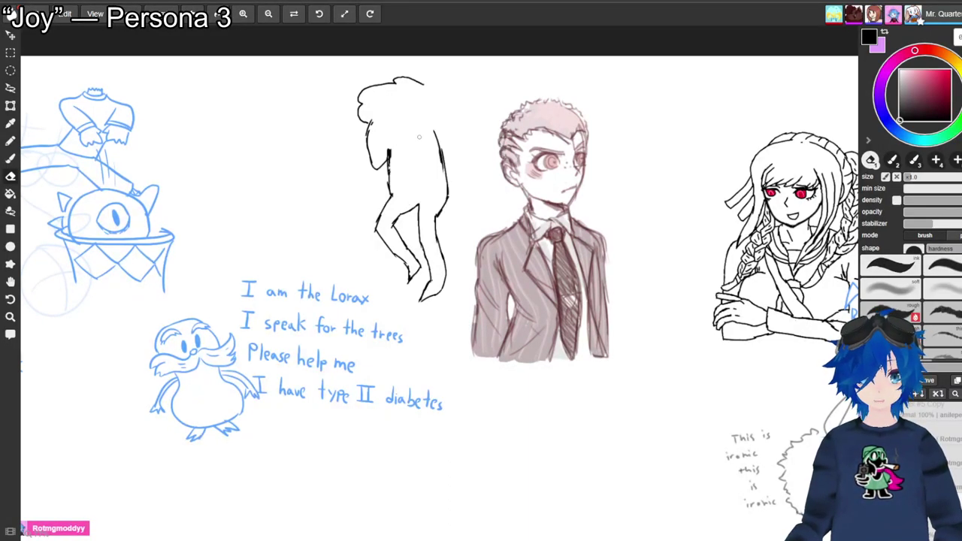
Extend the bumpy upper outline with a curve sweeping down on the figure's side facing the suited man.
{"action": "key", "text": "space"}
{"action": "mouse_move", "coordinate": [370, 225]}
{"action": "left_mouse_down"}
{"action": "mouse_move", "coordinate": [450, 107]}
{"action": "mouse_move", "coordinate": [536, 41]}
{"action": "left_mouse_up"}
{"action": "mouse_move", "coordinate": [452, 300]}
{"action": "left_mouse_down"}
{"action": "mouse_move", "coordinate": [379, 110]}
{"action": "mouse_move", "coordinate": [477, 267]}
{"action": "mouse_move", "coordinate": [649, 239]}
{"action": "mouse_move", "coordinate": [599, 272]}
{"action": "left_mouse_up"}
{"action": "mouse_move", "coordinate": [547, 136]}
{"action": "left_mouse_down"}
{"action": "mouse_move", "coordinate": [484, 157]}
{"action": "mouse_move", "coordinate": [467, 180]}
{"action": "left_mouse_up"}
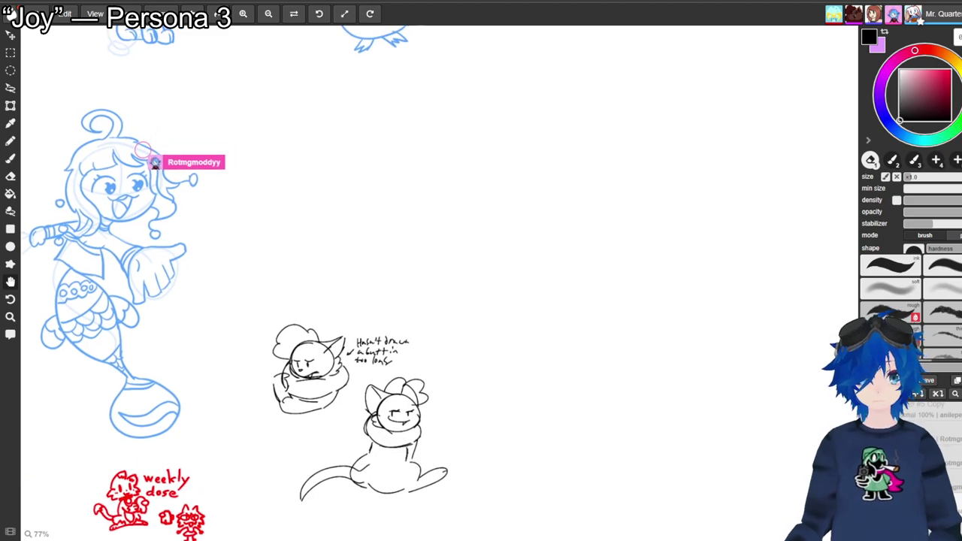
{"action": "mouse_move", "coordinate": [468, 179]}
{"action": "left_mouse_down"}
{"action": "mouse_move", "coordinate": [396, 185]}
{"action": "mouse_move", "coordinate": [247, 224]}
{"action": "mouse_move", "coordinate": [16, 143]}
{"action": "mouse_move", "coordinate": [138, 195]}
{"action": "mouse_move", "coordinate": [285, 289]}
{"action": "mouse_move", "coordinate": [336, 339]}
{"action": "mouse_move", "coordinate": [400, 473]}
{"action": "mouse_move", "coordinate": [375, 533]}
{"action": "mouse_move", "coordinate": [357, 540]}
{"action": "left_mouse_up"}
{"action": "key", "text": "e"}
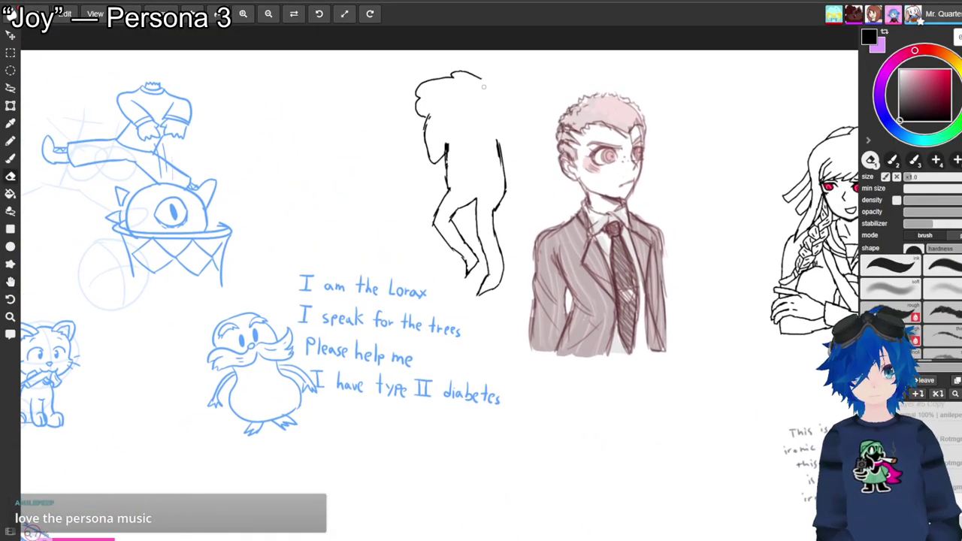
{"action": "key", "text": "b"}
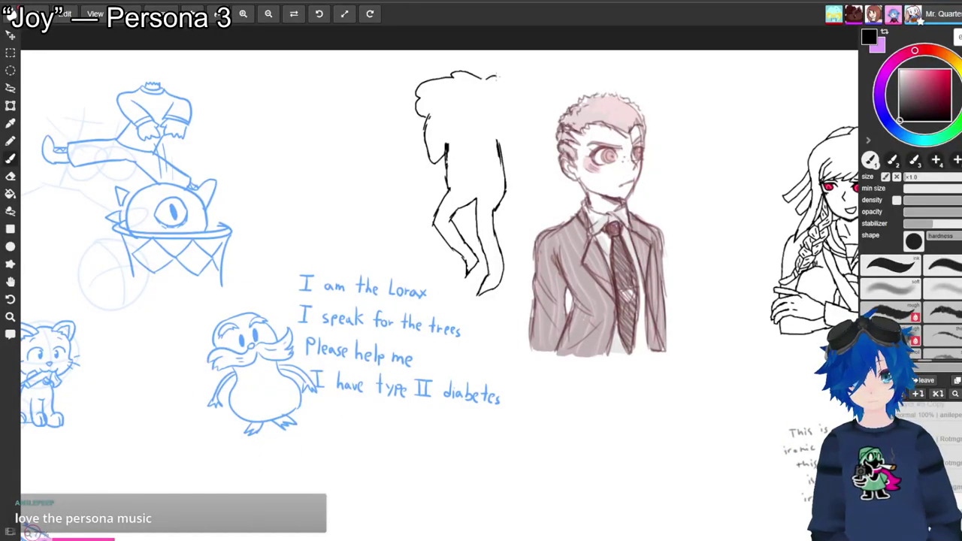
{"action": "left_click_drag", "start_coordinate": [499, 77], "coordinate": [524, 133]}
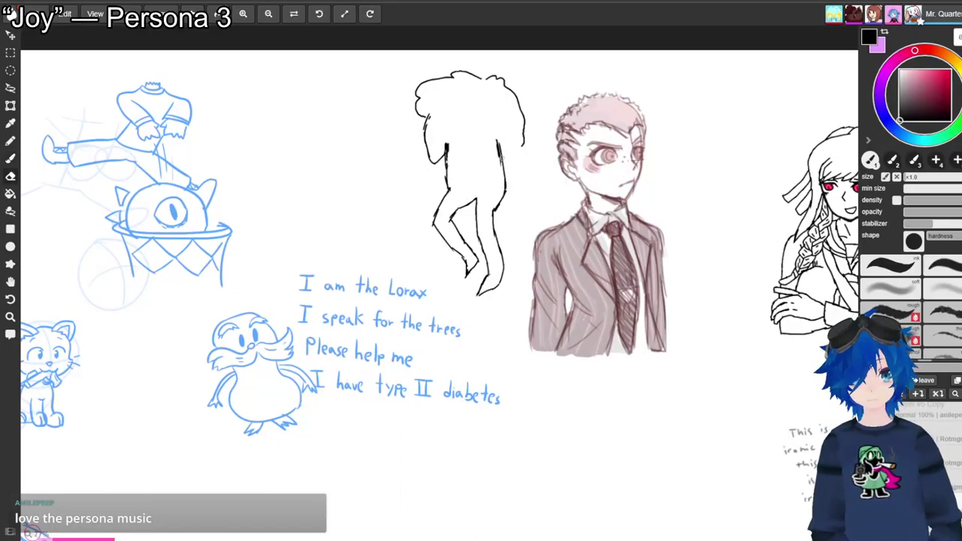
Trim the upper ends of both torso lines, and draw the inner line and hand of the arm farther from the suited man.
{"action": "key", "text": "e"}
{"action": "key", "text": "b"}
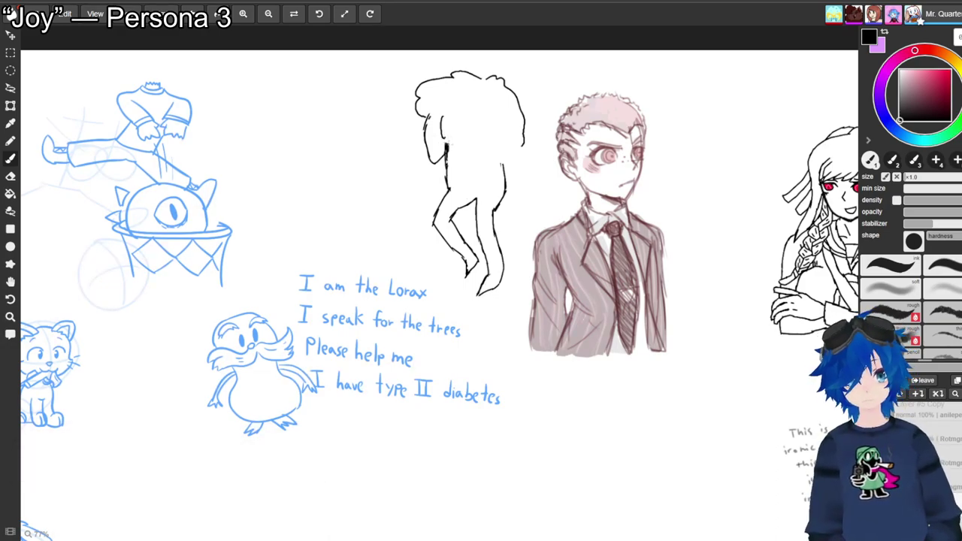
{"action": "key", "text": "e"}
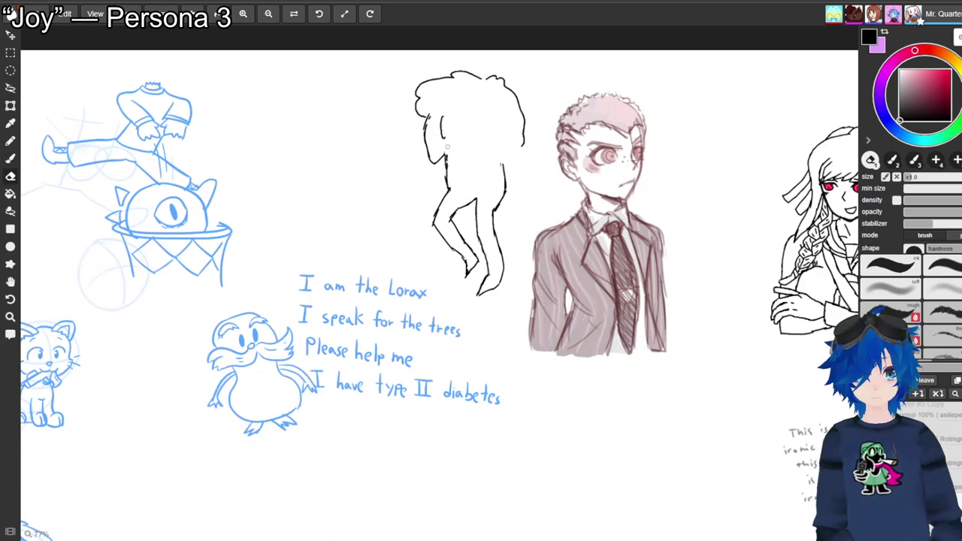
{"action": "key", "text": "b"}
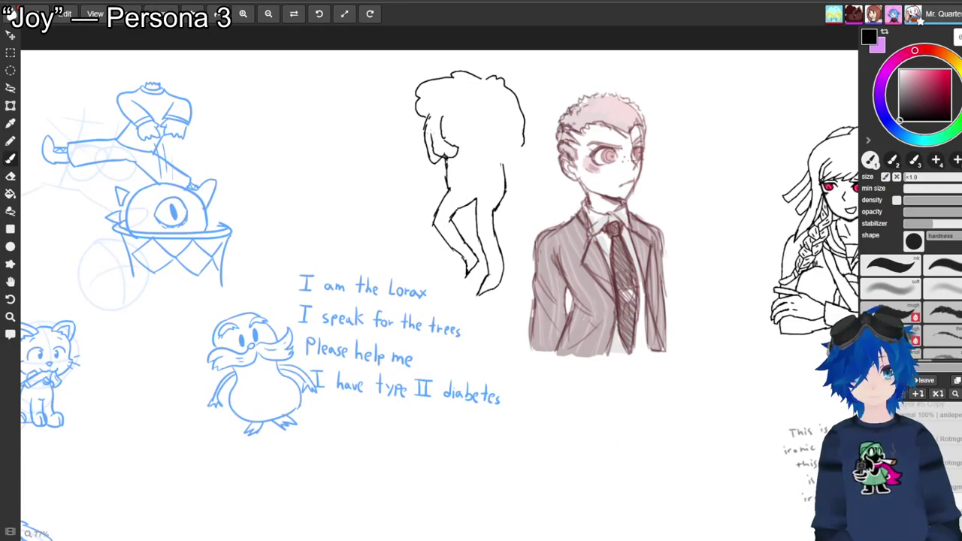
Close the raised arm's top with a rounded curve and draw a small rounded shape beside its hand.
{"action": "key", "text": "b"}
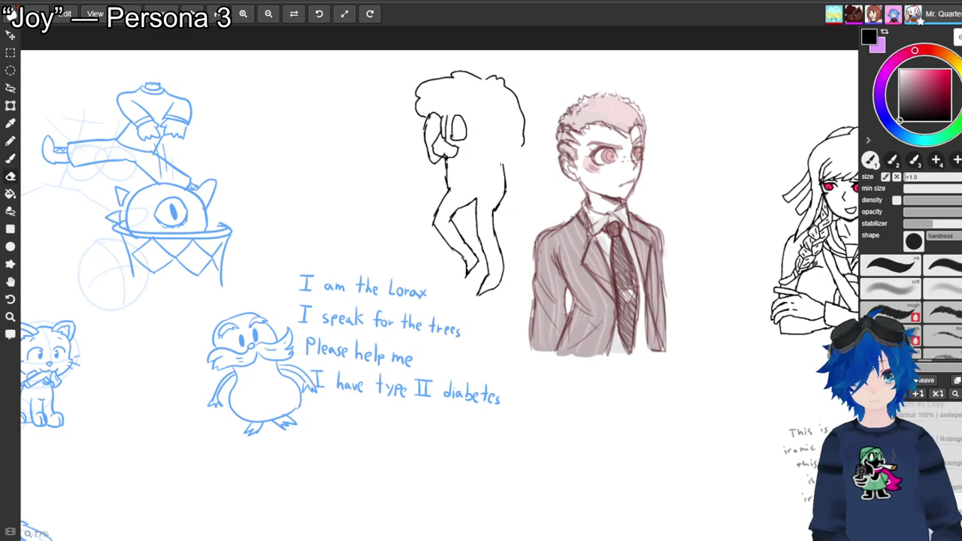
{"action": "key", "text": "e"}
{"action": "key", "text": "b"}
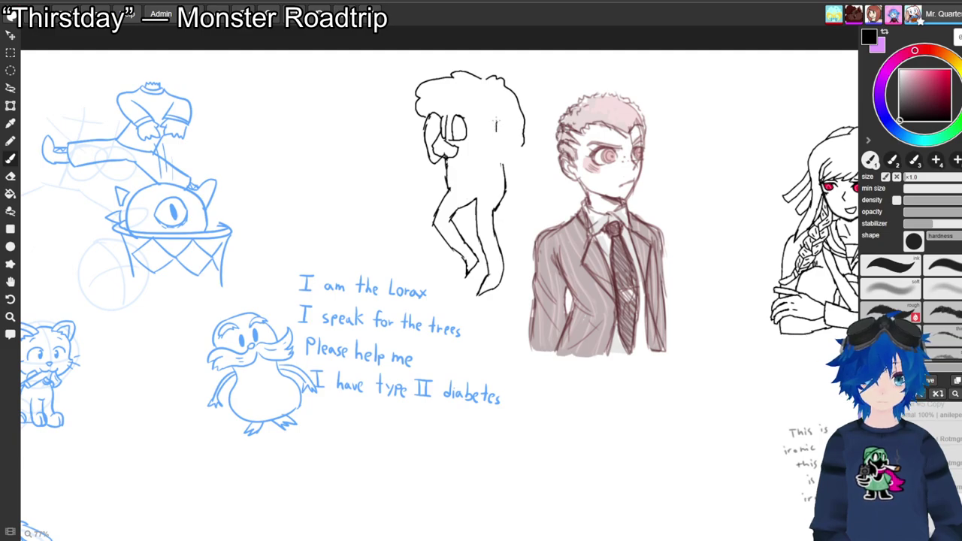
Draw an elongated rounded ear cup above the torso line nearest the suited man, with fingers wrapping its outer side.
{"action": "key", "text": "ctrl+z"}
{"action": "mouse_move", "coordinate": [506, 115]}
{"action": "left_mouse_down"}
{"action": "mouse_move", "coordinate": [499, 154]}
{"action": "mouse_move", "coordinate": [507, 169]}
{"action": "mouse_move", "coordinate": [509, 148]}
{"action": "left_mouse_up"}
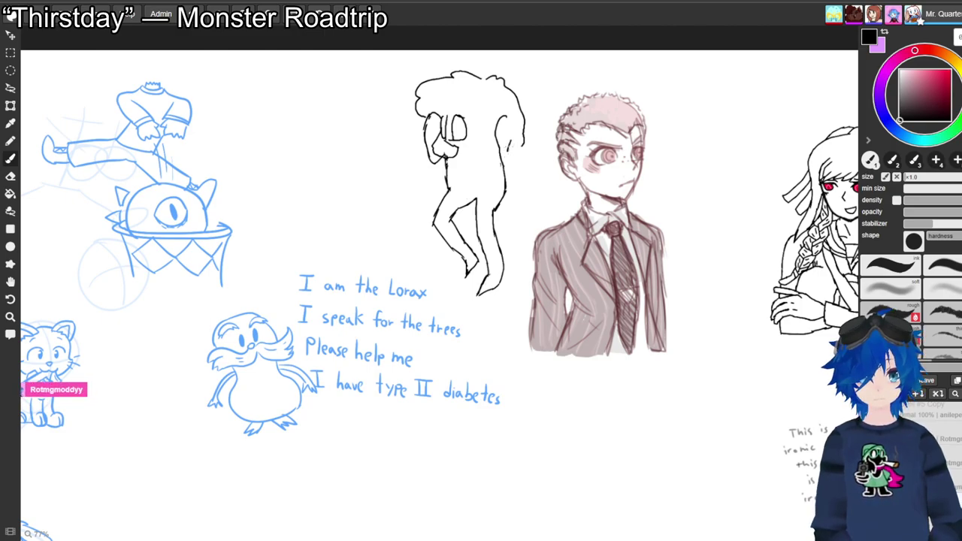
{"action": "key", "text": "ctrl+z"}
{"action": "key", "text": "ctrl+z"}
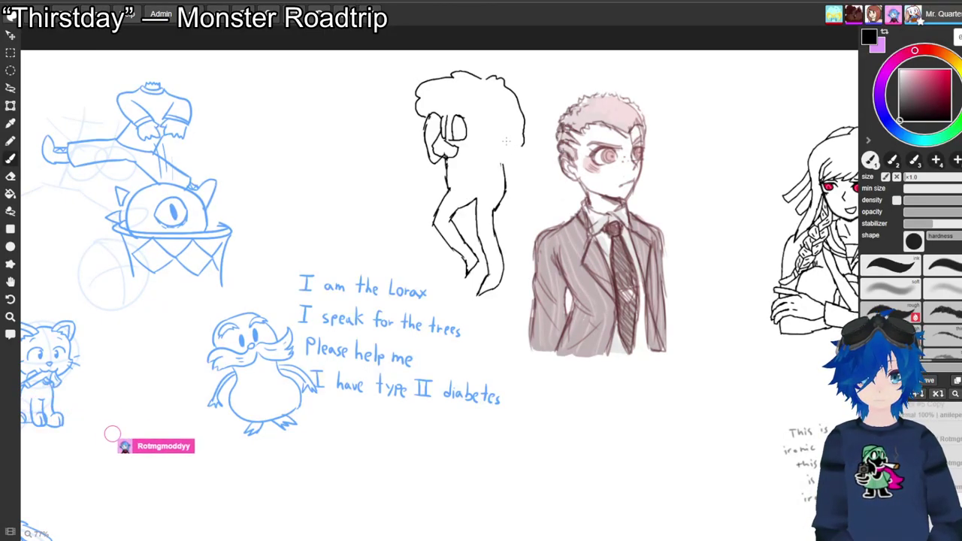
{"action": "left_click_drag", "start_coordinate": [507, 141], "coordinate": [497, 156]}
{"action": "key", "text": "ctrl+z"}
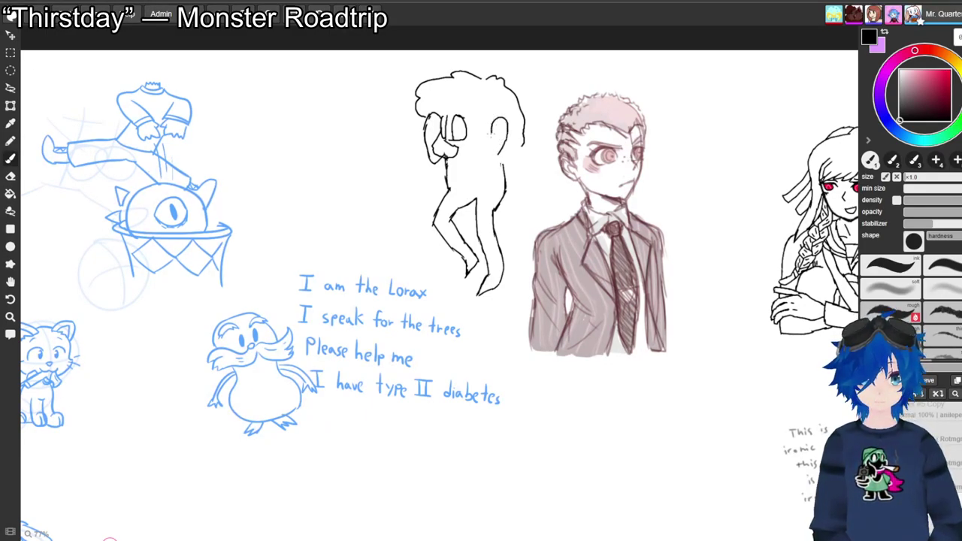
{"action": "key", "text": "e"}
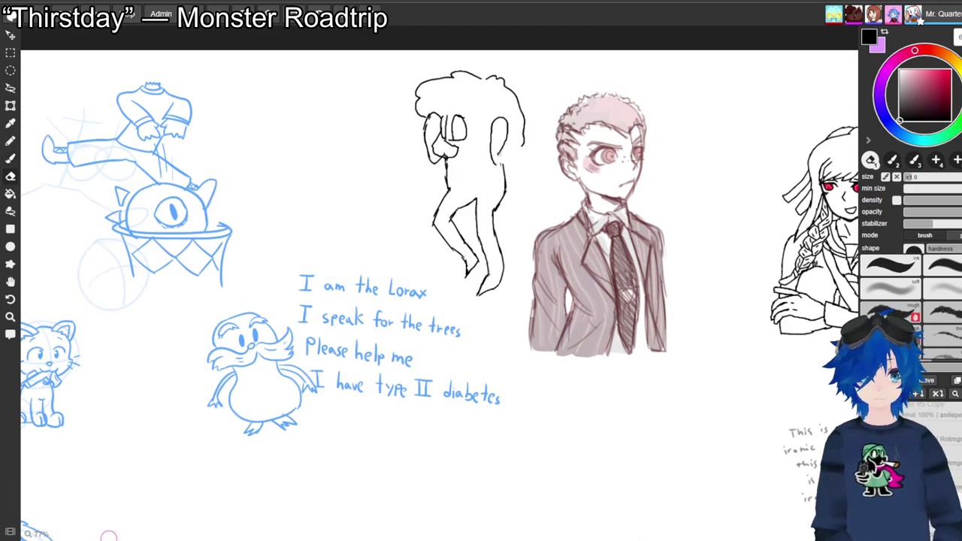
{"action": "key", "text": "b"}
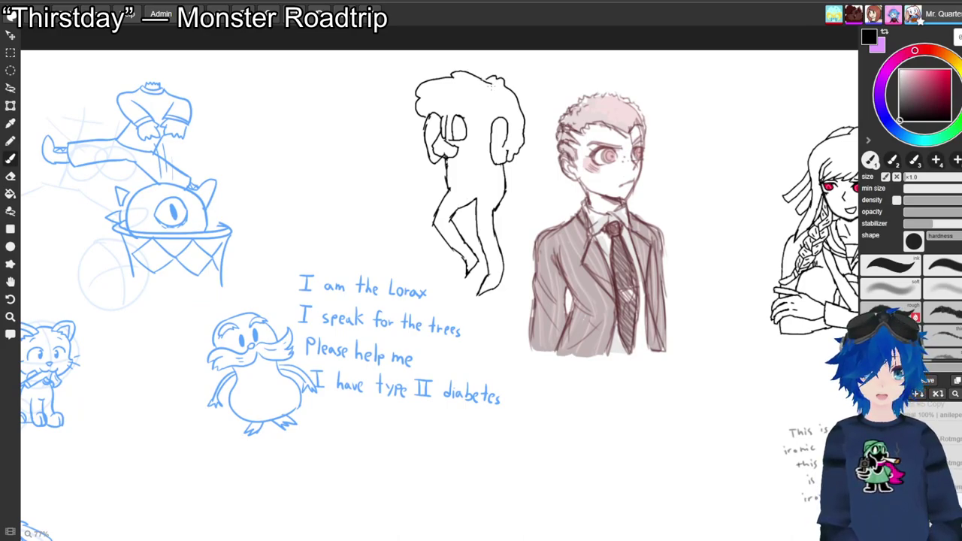
Draw a curved headband line from the top of the head down to the ear cup nearest the suited man.
{"action": "left_click_drag", "start_coordinate": [484, 82], "coordinate": [513, 104]}
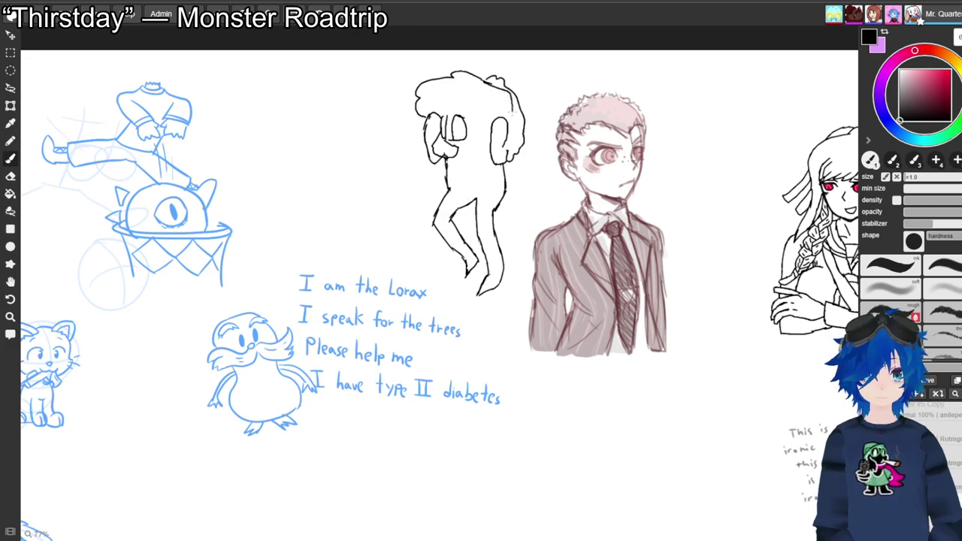
{"action": "key", "text": "ctrl+z"}
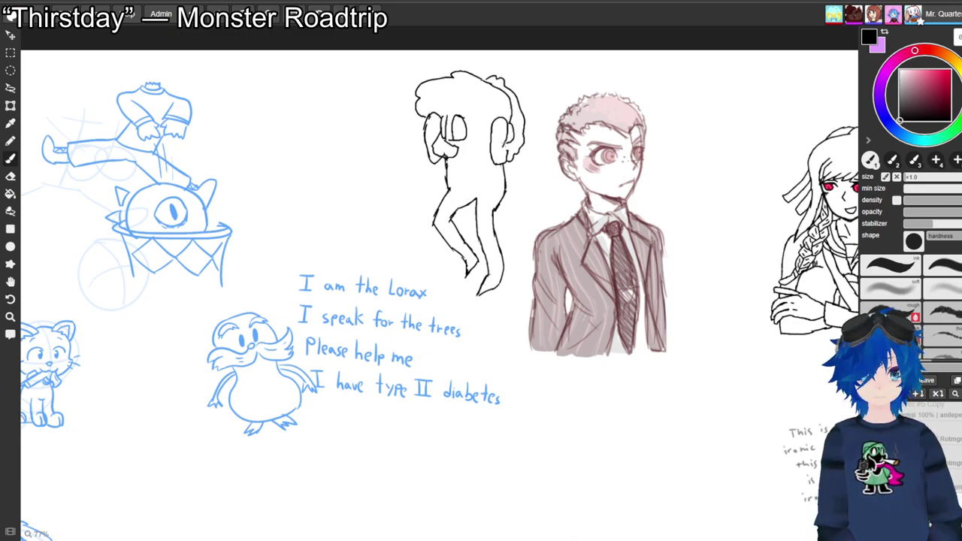
{"action": "key", "text": "ctrl+z"}
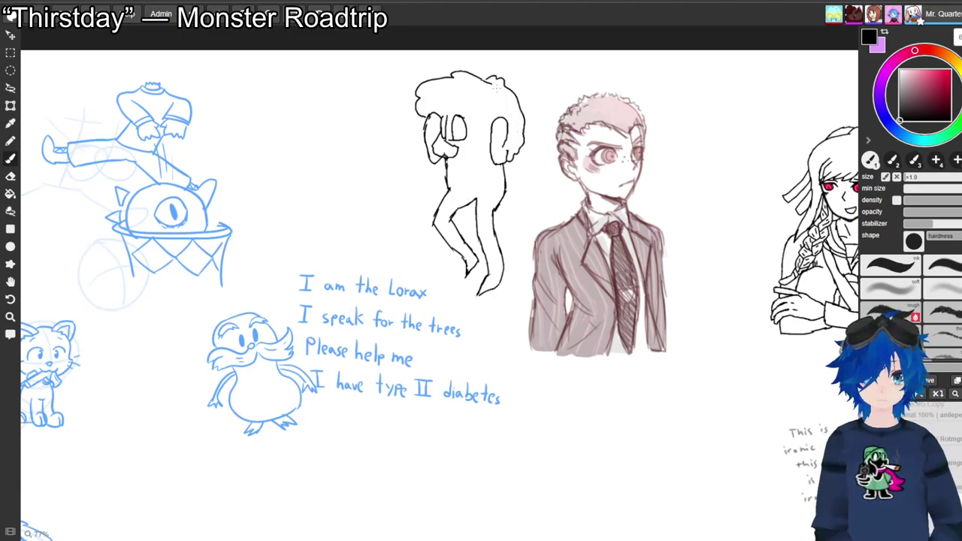
{"action": "key", "text": "e"}
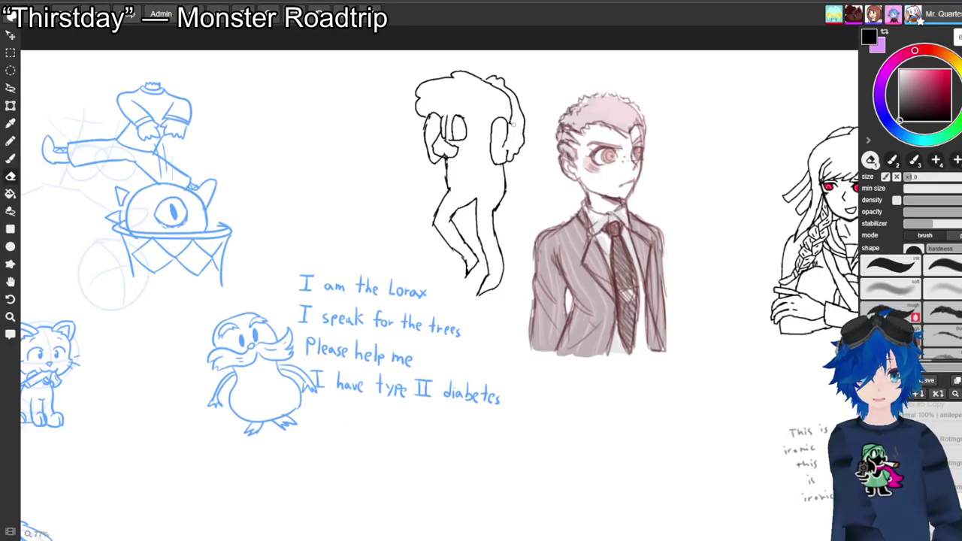
{"action": "key", "text": "b"}
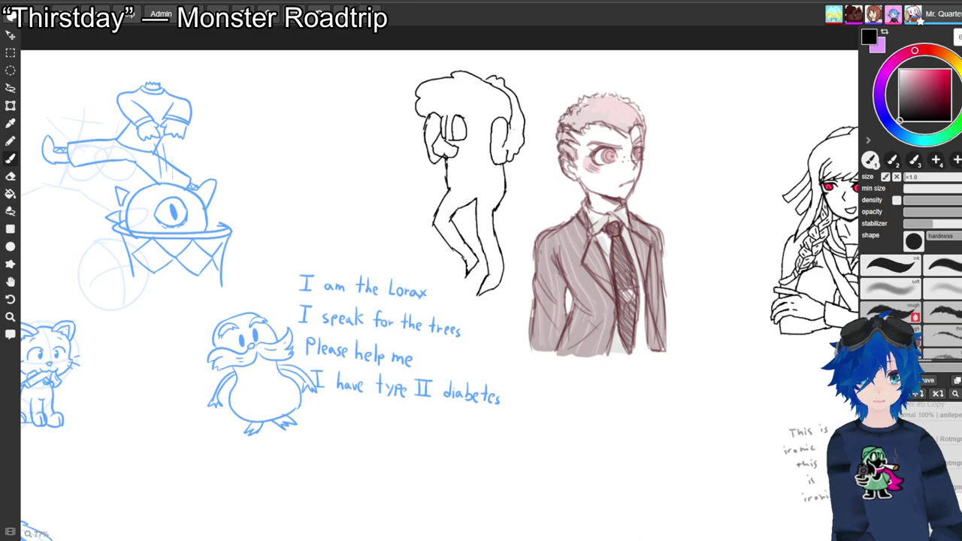
{"action": "left_click_drag", "start_coordinate": [512, 138], "coordinate": [505, 145]}
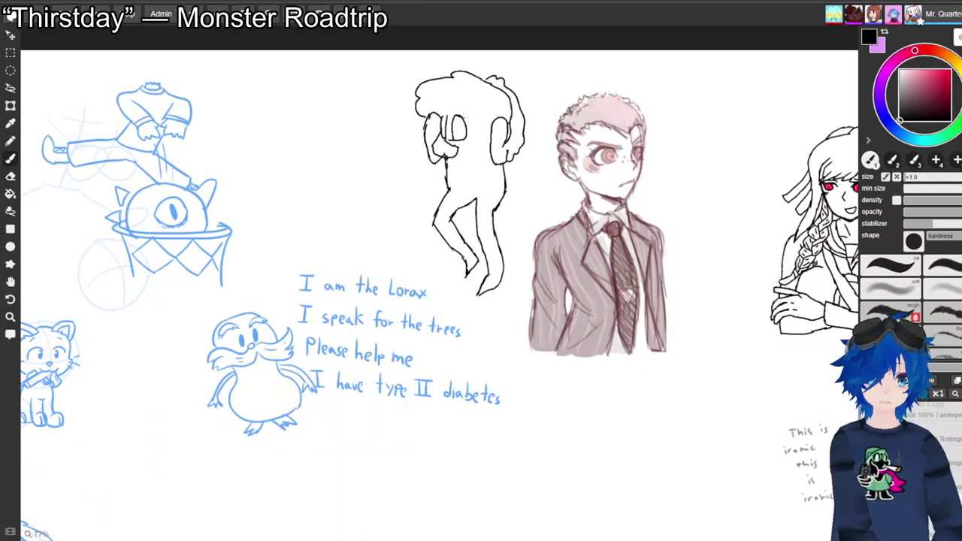
Erase the small rounded shape beside the opposite hand, keeping the vertical line next to the arm.
{"action": "key", "text": "e"}
{"action": "mouse_move", "coordinate": [469, 118]}
{"action": "left_mouse_down"}
{"action": "mouse_move", "coordinate": [455, 117]}
{"action": "mouse_move", "coordinate": [466, 124]}
{"action": "left_mouse_up"}
{"action": "key", "text": "b"}
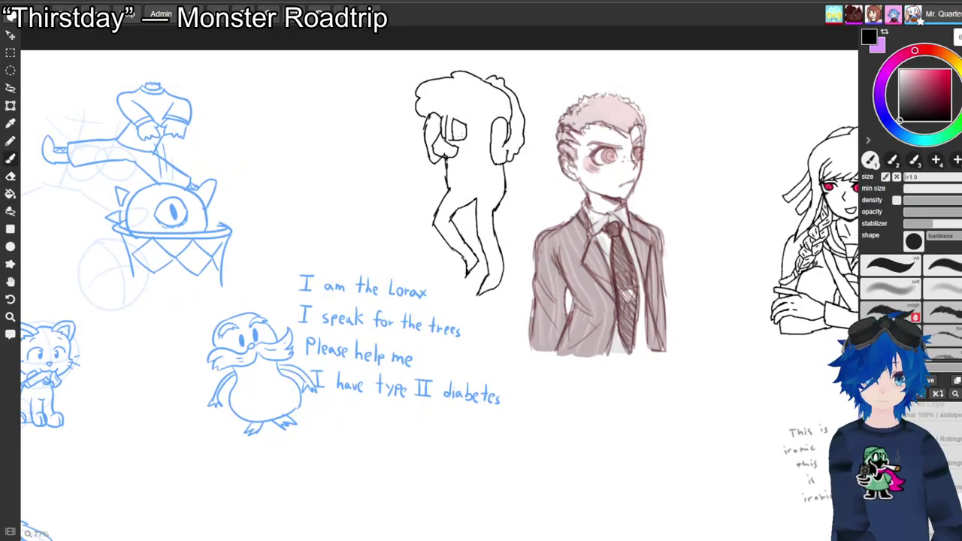
{"action": "key", "text": "ctrl+z"}
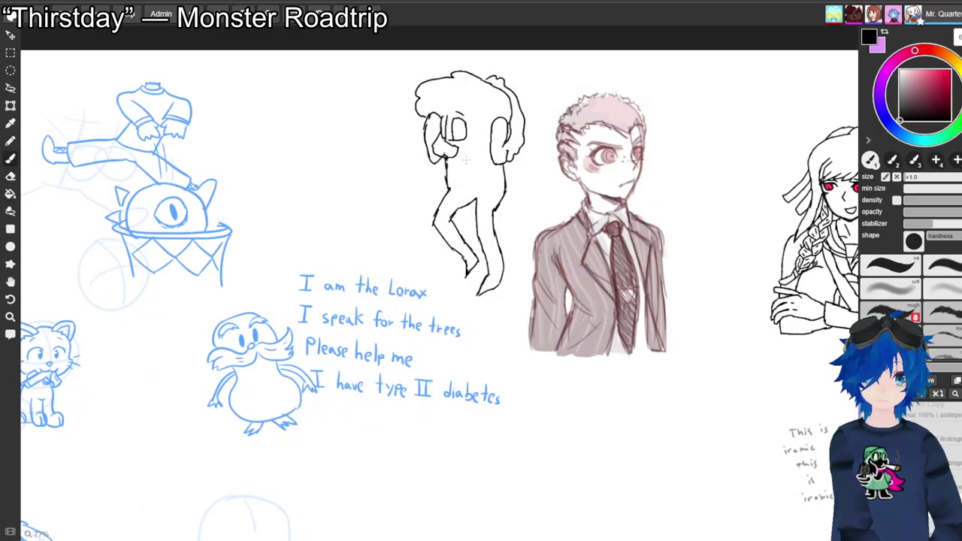
{"action": "key", "text": "e"}
{"action": "mouse_move", "coordinate": [454, 124]}
{"action": "left_mouse_down"}
{"action": "mouse_move", "coordinate": [454, 143]}
{"action": "mouse_move", "coordinate": [465, 129]}
{"action": "left_mouse_up"}
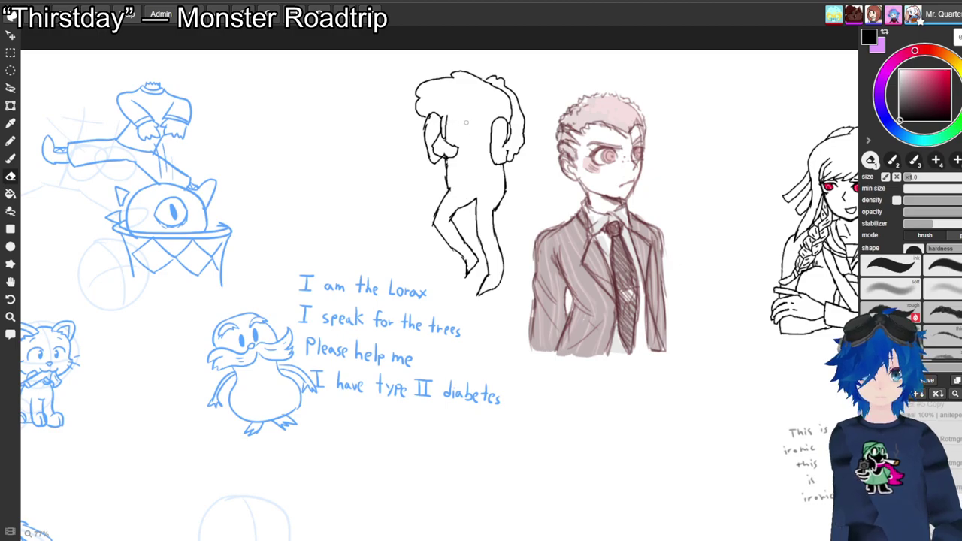
{"action": "key", "text": "b"}
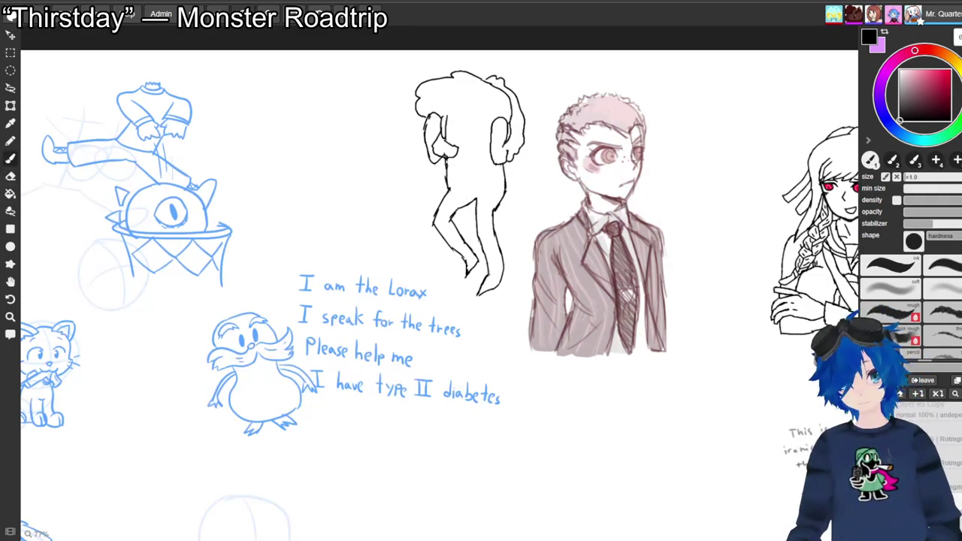
Draw a jagged hairline across the forehead and a wavy hair edge along the inside of the headband.
{"action": "scroll", "coordinate": [442, 279], "scroll_direction": "up", "scroll_amount": 5}
{"action": "key", "text": "space"}
{"action": "left_click_drag", "start_coordinate": [481, 112], "coordinate": [451, 420]}
{"action": "key", "text": "b"}
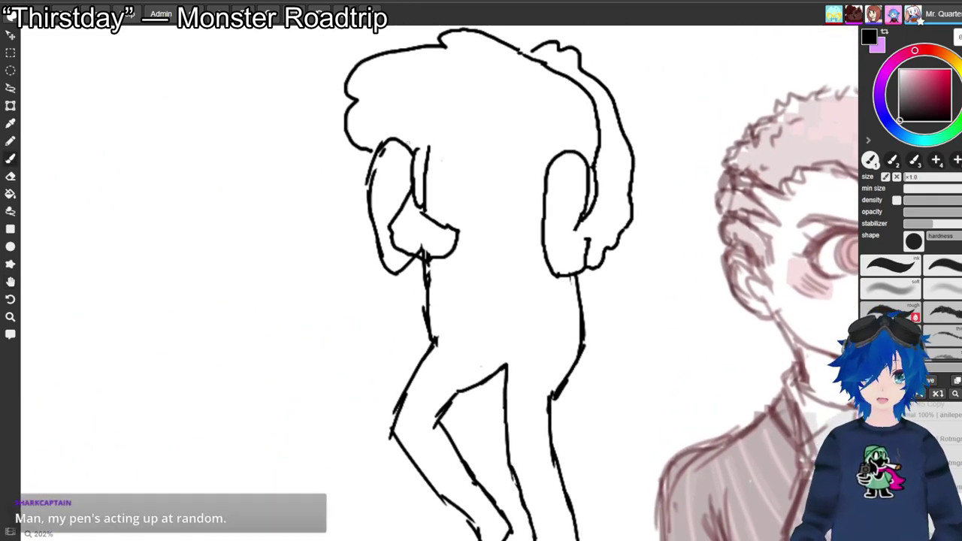
{"action": "mouse_move", "coordinate": [410, 150]}
{"action": "left_mouse_down"}
{"action": "mouse_move", "coordinate": [438, 130]}
{"action": "mouse_move", "coordinate": [511, 115]}
{"action": "mouse_move", "coordinate": [559, 155]}
{"action": "left_mouse_up"}
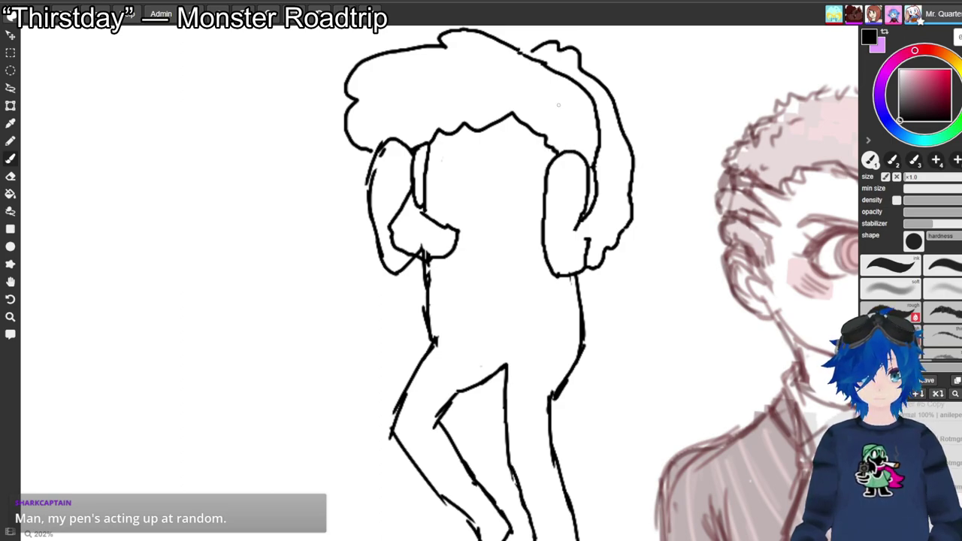
{"action": "mouse_move", "coordinate": [497, 61]}
{"action": "left_mouse_down"}
{"action": "mouse_move", "coordinate": [560, 92]}
{"action": "mouse_move", "coordinate": [575, 153]}
{"action": "left_mouse_up"}
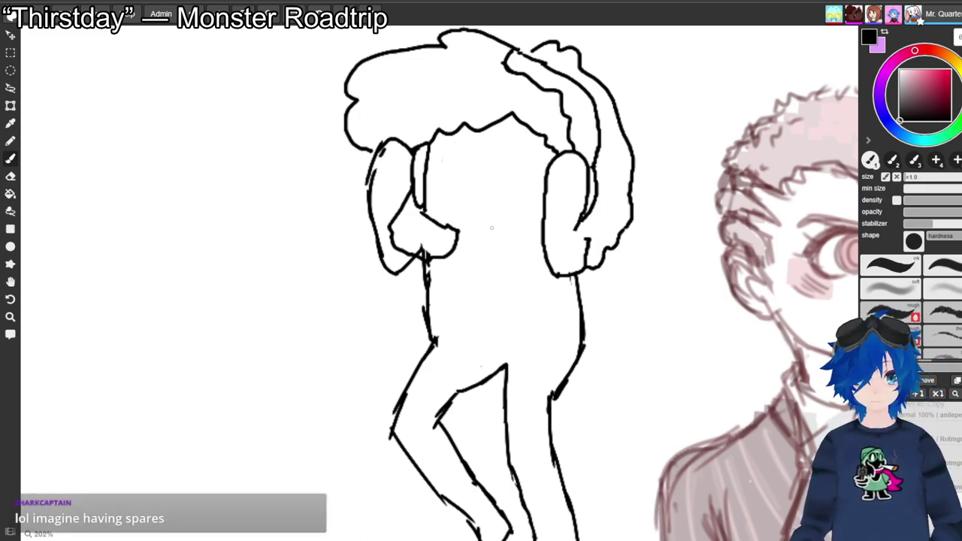
Erase the pointed tip of the hand farther from the suited man and redraw it with a shorter, rounded end.
{"action": "key", "text": "e"}
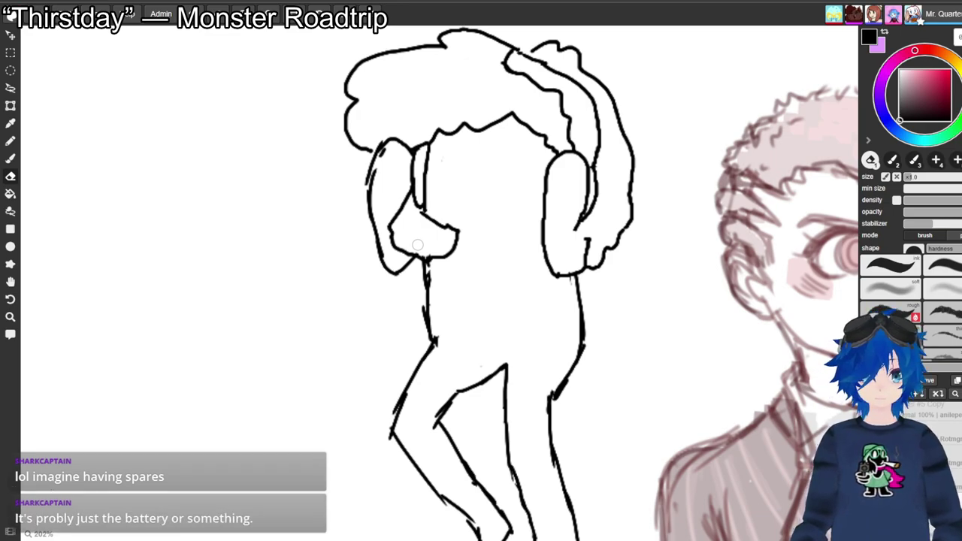
{"action": "mouse_move", "coordinate": [457, 230]}
{"action": "left_mouse_down"}
{"action": "mouse_move", "coordinate": [445, 261]}
{"action": "mouse_move", "coordinate": [440, 225]}
{"action": "mouse_move", "coordinate": [436, 257]}
{"action": "mouse_move", "coordinate": [439, 230]}
{"action": "mouse_move", "coordinate": [445, 249]}
{"action": "mouse_move", "coordinate": [425, 267]}
{"action": "left_mouse_up"}
{"action": "key", "text": "b"}
{"action": "key", "text": "e"}
{"action": "key", "text": "b"}
Draw a row of block-like segments across the torso between the two hands.
{"action": "mouse_move", "coordinate": [448, 229]}
{"action": "left_mouse_down"}
{"action": "mouse_move", "coordinate": [444, 262]}
{"action": "mouse_move", "coordinate": [467, 260]}
{"action": "left_mouse_up"}
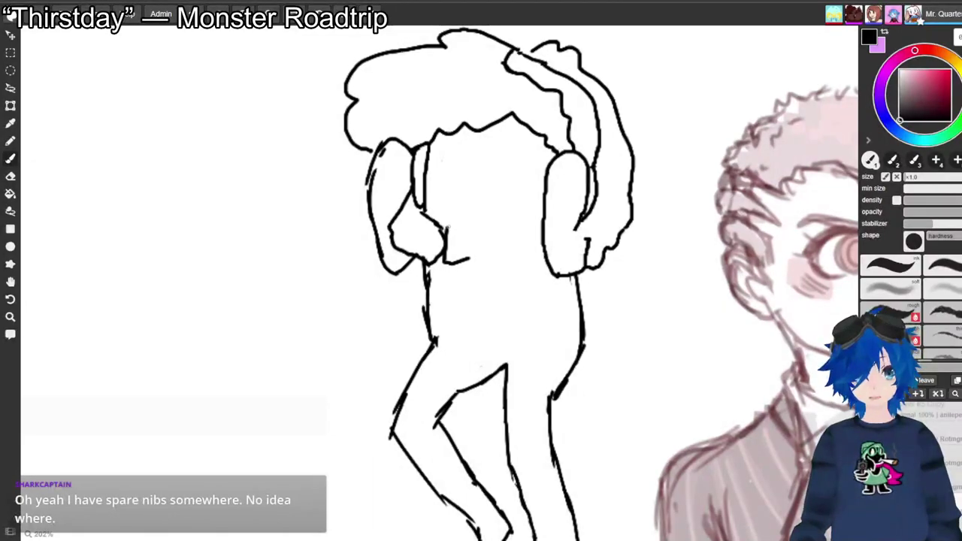
{"action": "mouse_move", "coordinate": [447, 227]}
{"action": "left_mouse_down"}
{"action": "mouse_move", "coordinate": [494, 240]}
{"action": "mouse_move", "coordinate": [493, 261]}
{"action": "mouse_move", "coordinate": [475, 266]}
{"action": "mouse_move", "coordinate": [462, 261]}
{"action": "mouse_move", "coordinate": [464, 236]}
{"action": "mouse_move", "coordinate": [527, 240]}
{"action": "mouse_move", "coordinate": [517, 237]}
{"action": "mouse_move", "coordinate": [522, 268]}
{"action": "mouse_move", "coordinate": [492, 261]}
{"action": "left_mouse_up"}
{"action": "key", "text": "ctrl+z"}
{"action": "mouse_move", "coordinate": [543, 233]}
{"action": "left_mouse_down"}
{"action": "mouse_move", "coordinate": [525, 249]}
{"action": "mouse_move", "coordinate": [526, 263]}
{"action": "mouse_move", "coordinate": [550, 267]}
{"action": "left_mouse_up"}
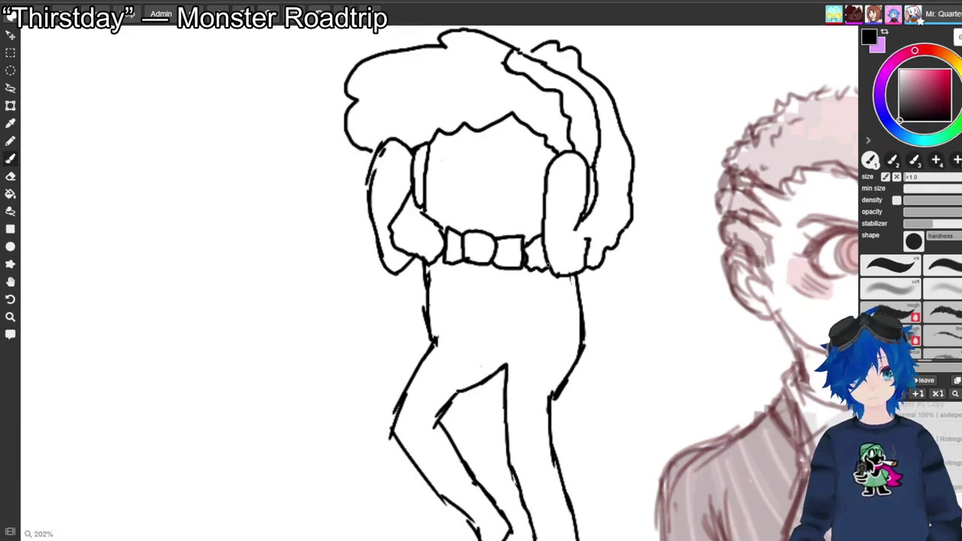
Draw a wide wavy mouth with upturned ends above the row of blocks, and add pointed teeth beneath it.
{"action": "mouse_move", "coordinate": [440, 203]}
{"action": "left_mouse_down"}
{"action": "mouse_move", "coordinate": [494, 208]}
{"action": "mouse_move", "coordinate": [538, 208]}
{"action": "left_mouse_up"}
{"action": "key", "text": "ctrl+z"}
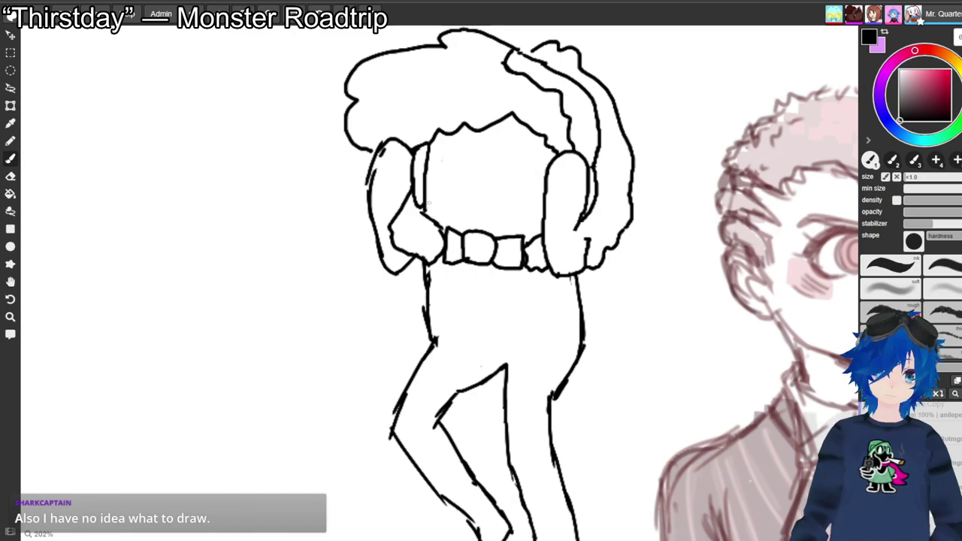
{"action": "mouse_move", "coordinate": [434, 198]}
{"action": "left_mouse_down"}
{"action": "mouse_move", "coordinate": [436, 209]}
{"action": "mouse_move", "coordinate": [490, 211]}
{"action": "mouse_move", "coordinate": [515, 225]}
{"action": "mouse_move", "coordinate": [536, 206]}
{"action": "left_mouse_up"}
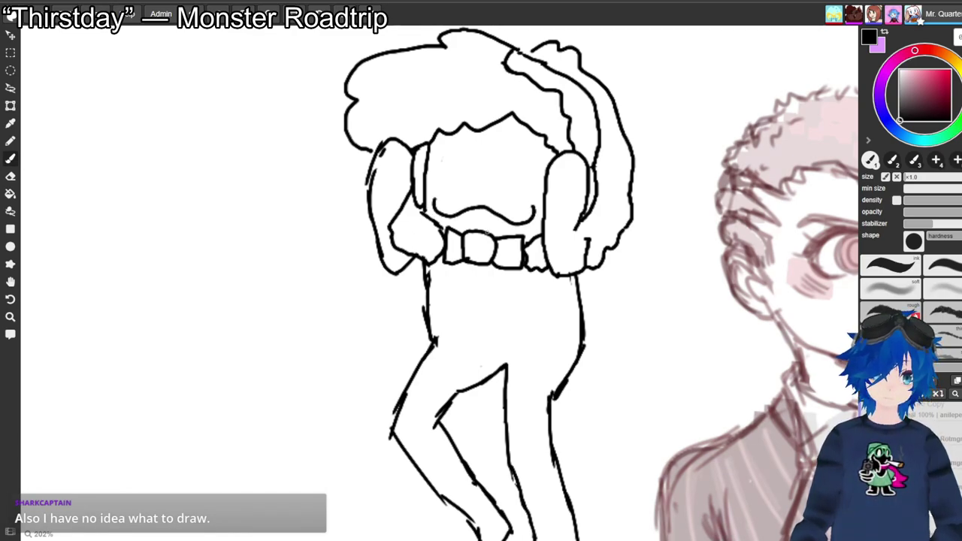
{"action": "mouse_move", "coordinate": [453, 215]}
{"action": "left_mouse_down"}
{"action": "mouse_move", "coordinate": [463, 226]}
{"action": "mouse_move", "coordinate": [478, 207]}
{"action": "left_mouse_up"}
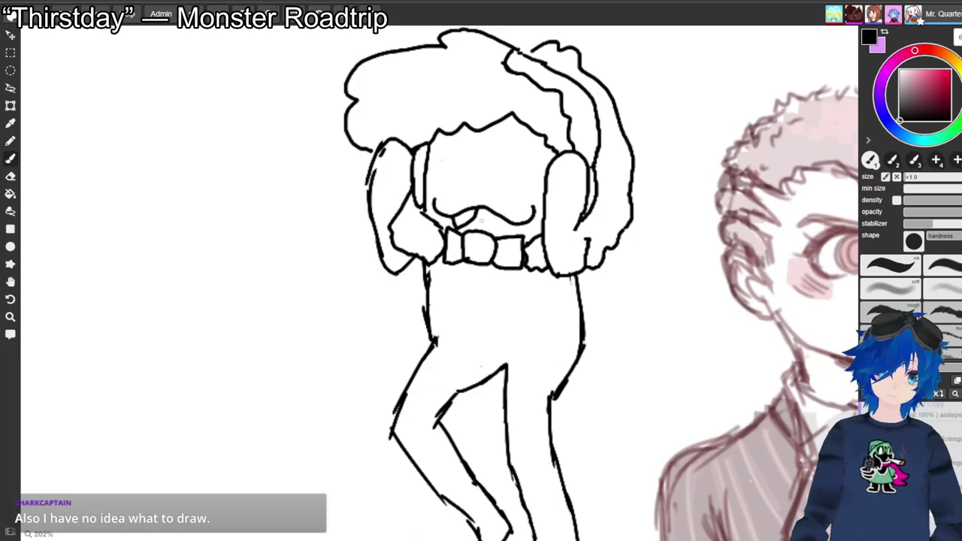
{"action": "mouse_move", "coordinate": [479, 218]}
{"action": "left_mouse_down"}
{"action": "mouse_move", "coordinate": [499, 221]}
{"action": "mouse_move", "coordinate": [499, 231]}
{"action": "mouse_move", "coordinate": [519, 226]}
{"action": "left_mouse_up"}
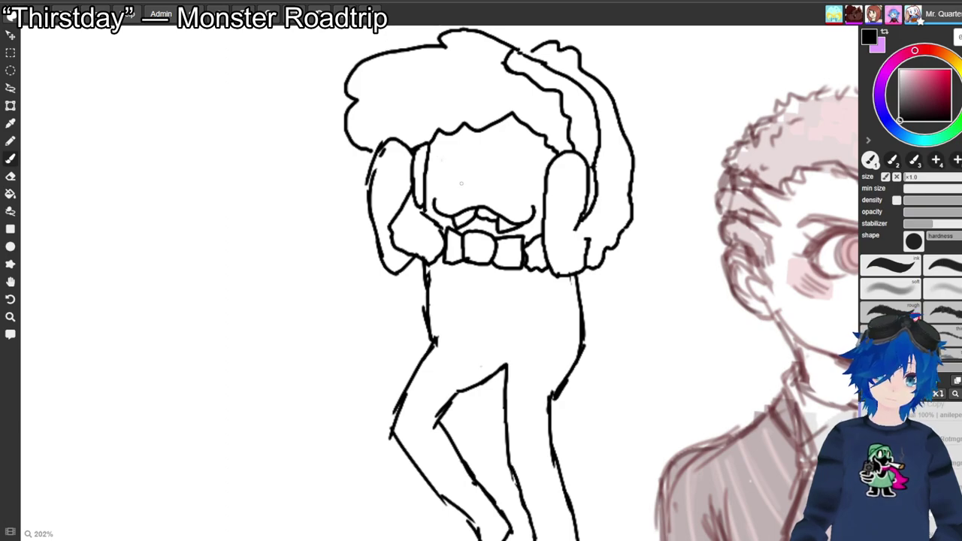
Sketch and rework a small triangular nose with a curved line over it, centred above the mouth.
{"action": "mouse_move", "coordinate": [469, 178]}
{"action": "left_mouse_down"}
{"action": "mouse_move", "coordinate": [496, 184]}
{"action": "mouse_move", "coordinate": [487, 200]}
{"action": "mouse_move", "coordinate": [483, 180]}
{"action": "left_mouse_up"}
{"action": "key", "text": "ctrl+z"}
{"action": "key", "text": "ctrl+z"}
{"action": "key", "text": "ctrl+z"}
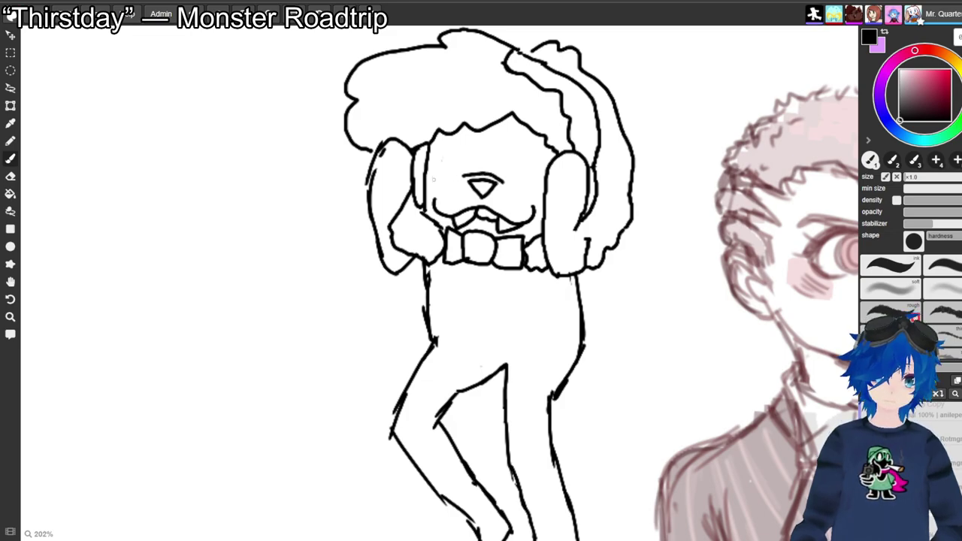
Erase the broken outer line of the raised hand farther from the suited man and redraw it as one smooth contour.
{"action": "left_click_drag", "start_coordinate": [444, 154], "coordinate": [457, 166]}
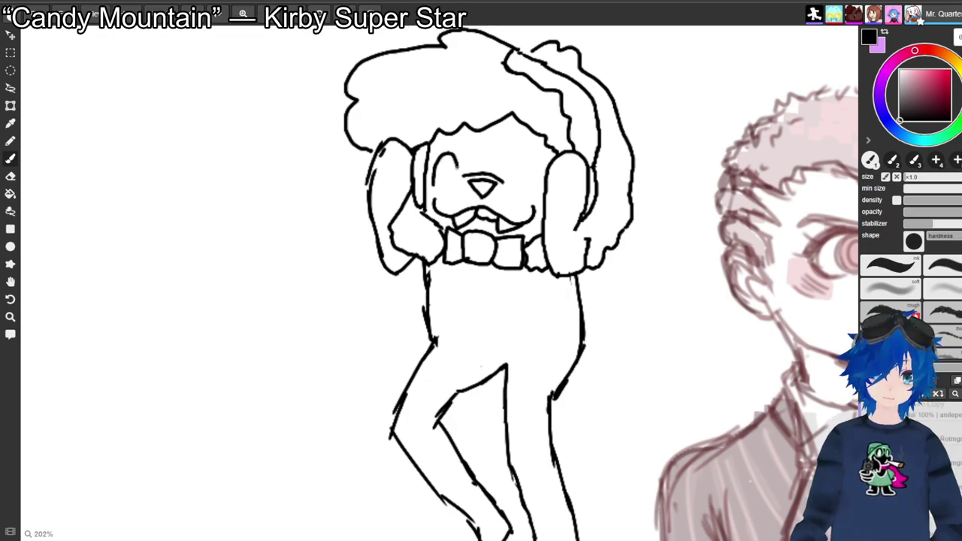
{"action": "key", "text": "e"}
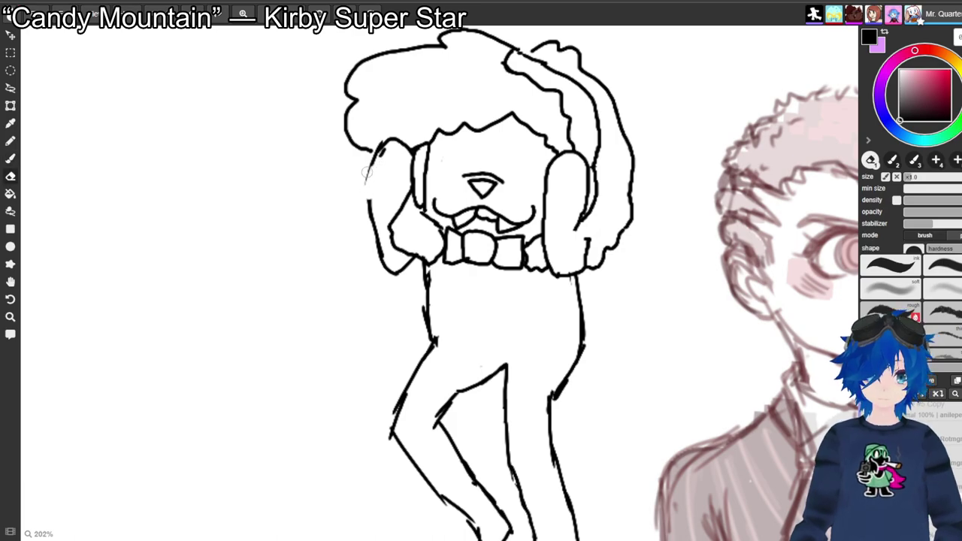
{"action": "key", "text": "b"}
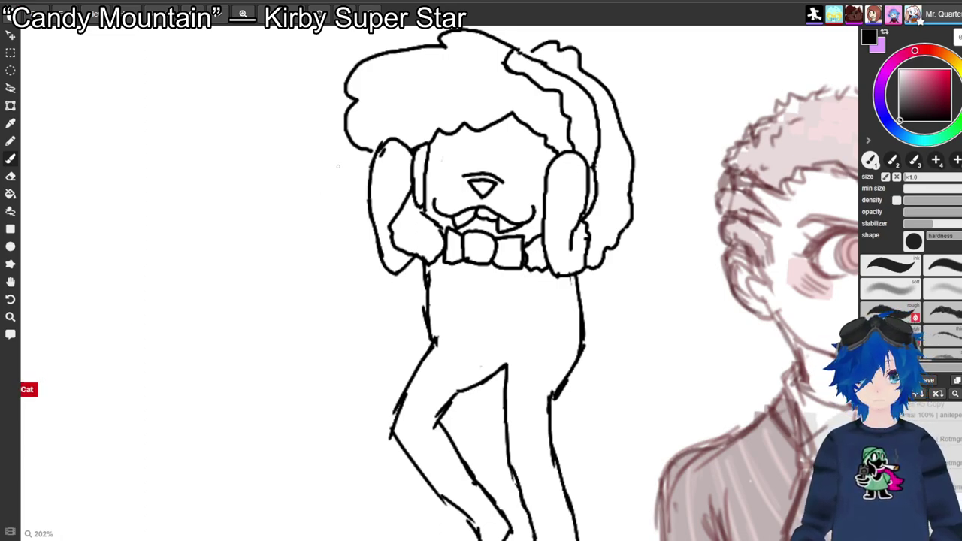
Draw music notes on both sides of the line figure's head, with a single note above a joined group on each side.
{"action": "left_click_drag", "start_coordinate": [332, 172], "coordinate": [335, 147]}
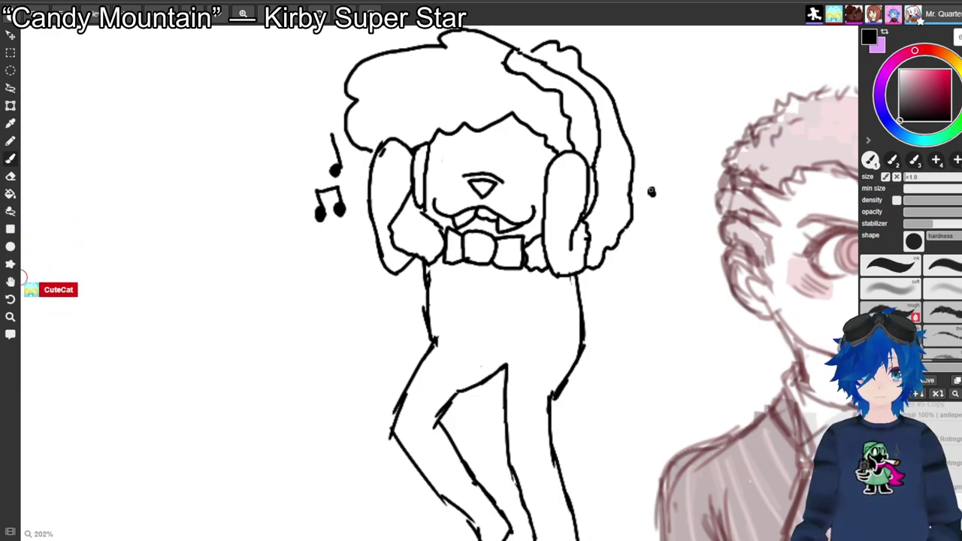
{"action": "mouse_move", "coordinate": [652, 191]}
{"action": "left_mouse_down"}
{"action": "mouse_move", "coordinate": [658, 166]}
{"action": "mouse_move", "coordinate": [679, 162]}
{"action": "left_mouse_up"}
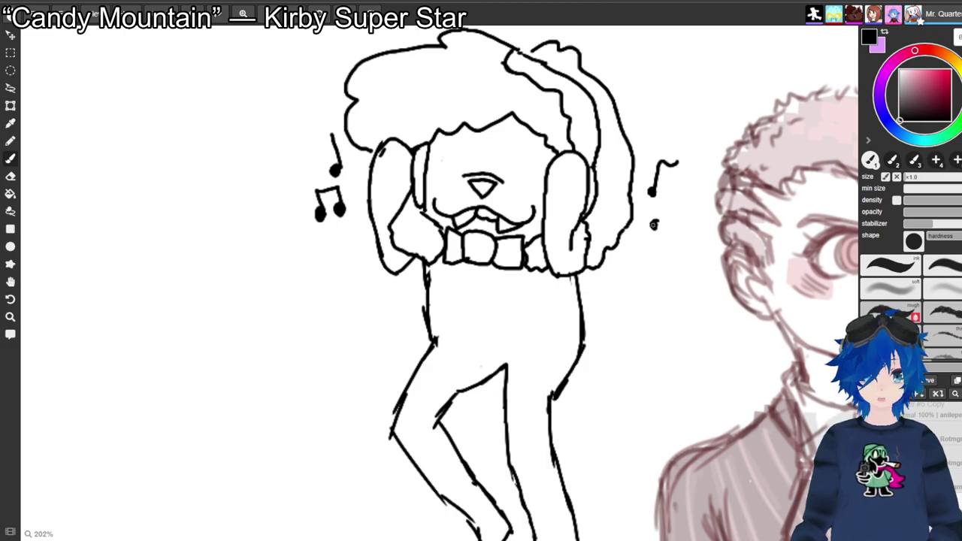
{"action": "left_click", "coordinate": [680, 234]}
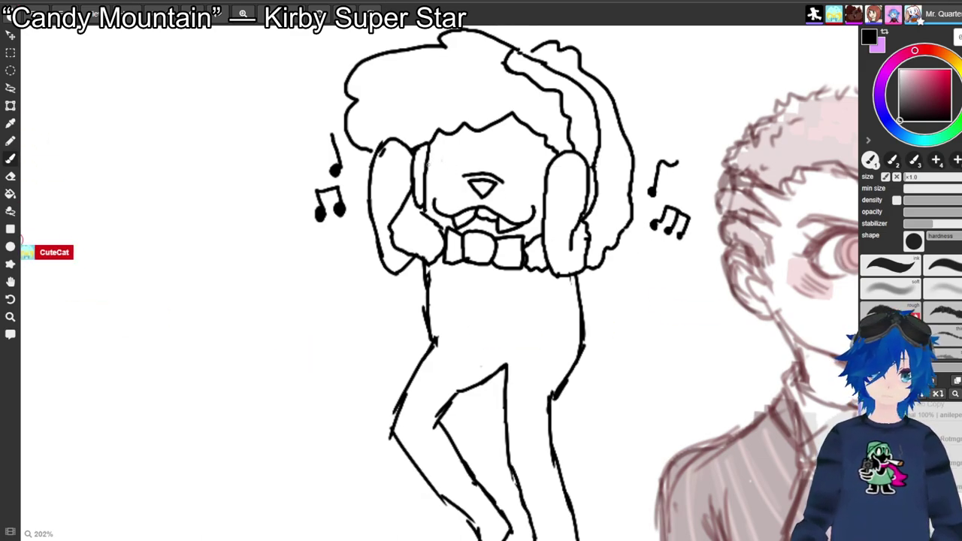
Draw two tall oval eyes beside the nose, add a lid line across each, and fill them with a vertical stitch-like zigzag.
{"action": "mouse_move", "coordinate": [442, 151]}
{"action": "left_mouse_down"}
{"action": "mouse_move", "coordinate": [437, 169]}
{"action": "mouse_move", "coordinate": [457, 177]}
{"action": "left_mouse_up"}
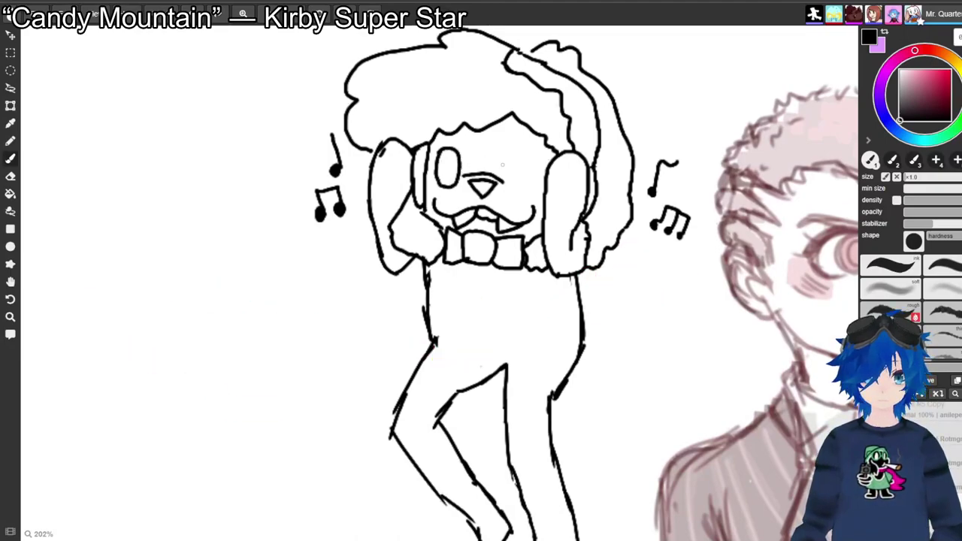
{"action": "mouse_move", "coordinate": [515, 189]}
{"action": "left_mouse_down"}
{"action": "mouse_move", "coordinate": [540, 194]}
{"action": "mouse_move", "coordinate": [533, 164]}
{"action": "left_mouse_up"}
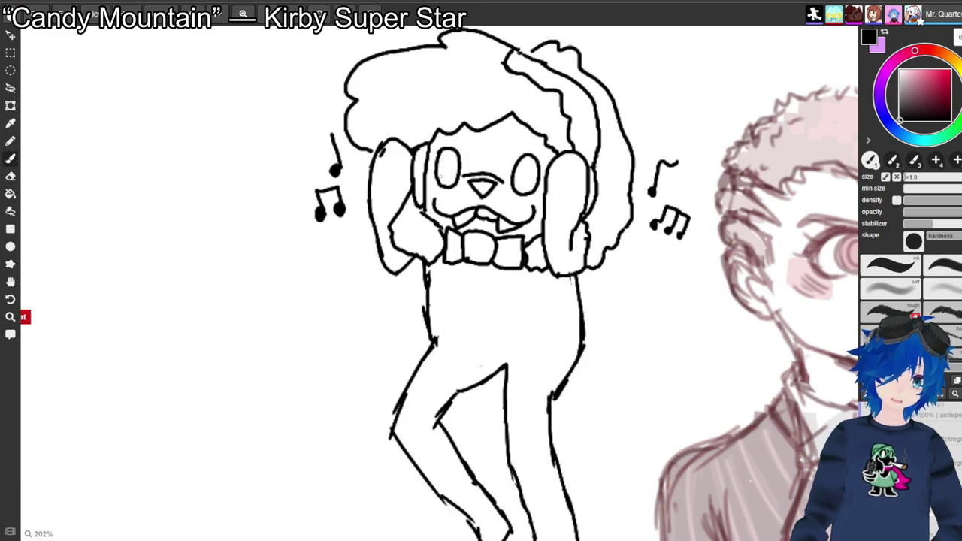
{"action": "left_click_drag", "start_coordinate": [432, 183], "coordinate": [459, 175]}
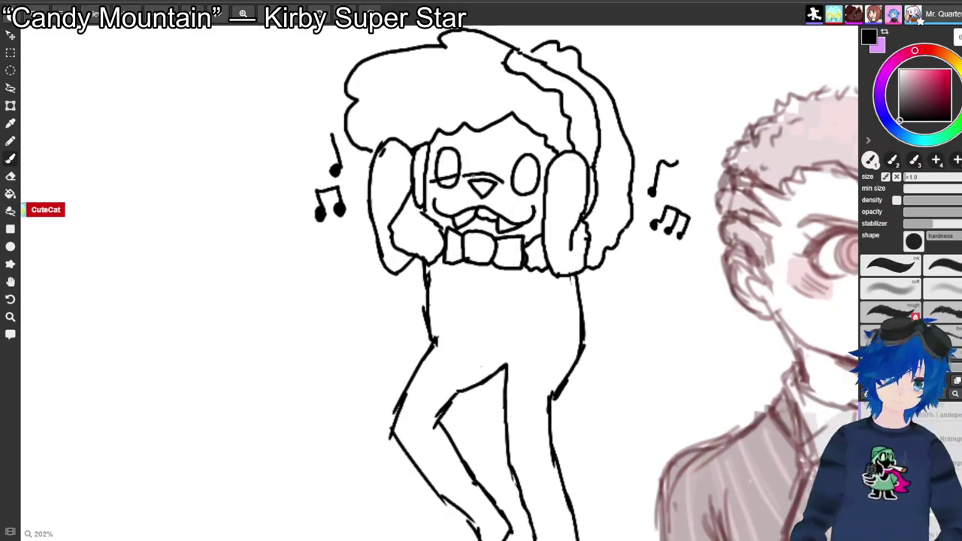
{"action": "left_click_drag", "start_coordinate": [528, 188], "coordinate": [516, 180]}
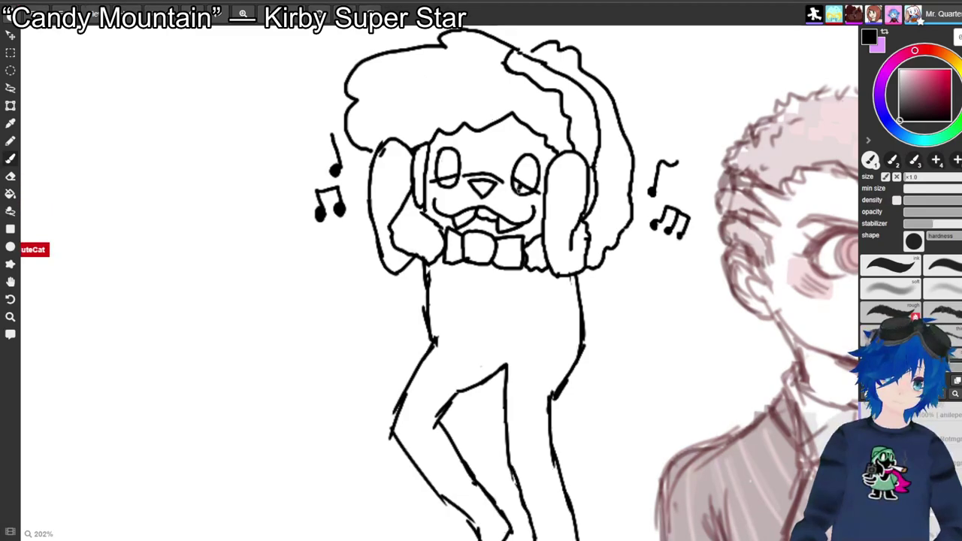
{"action": "left_click_drag", "start_coordinate": [449, 178], "coordinate": [452, 183]}
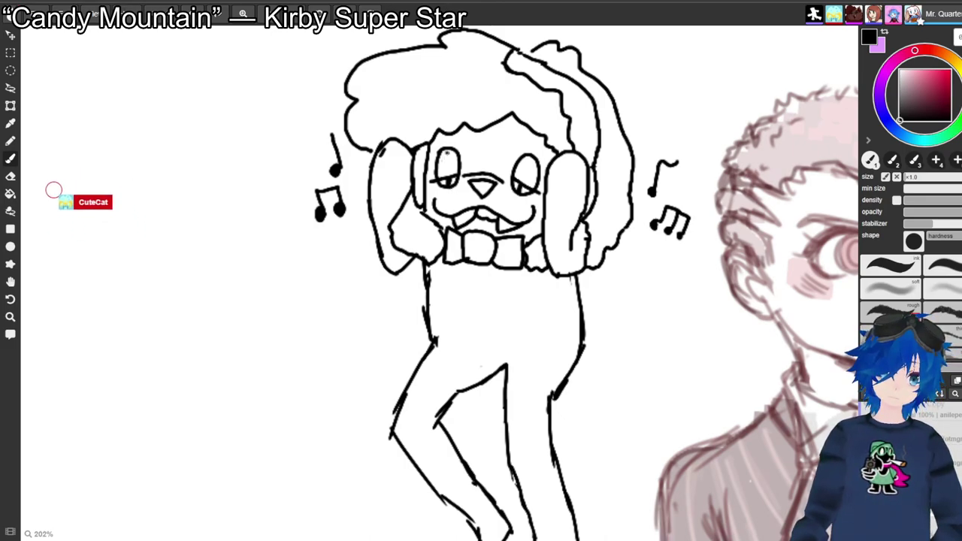
{"action": "left_click_drag", "start_coordinate": [448, 152], "coordinate": [449, 173]}
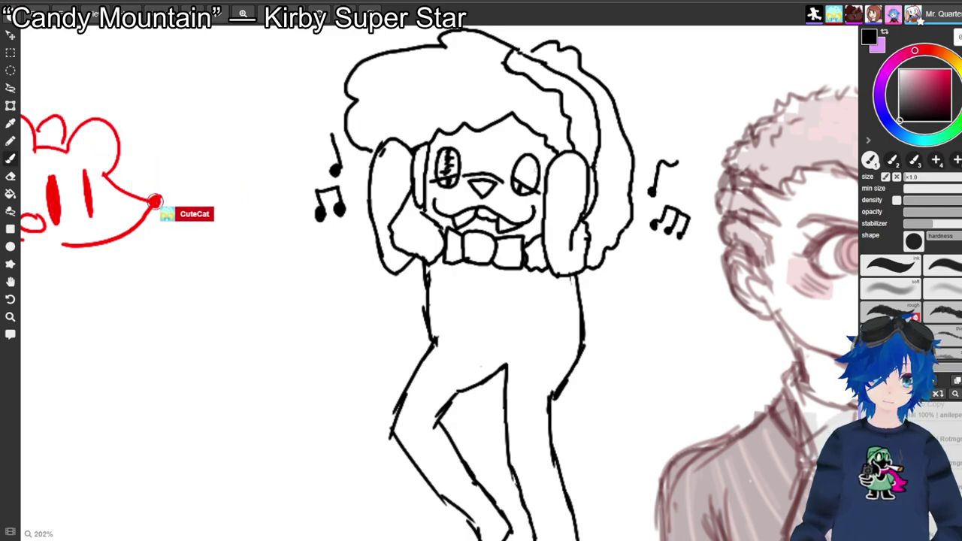
{"action": "mouse_move", "coordinate": [523, 183]}
{"action": "left_mouse_down"}
{"action": "mouse_move", "coordinate": [524, 173]}
{"action": "mouse_move", "coordinate": [526, 181]}
{"action": "left_mouse_up"}
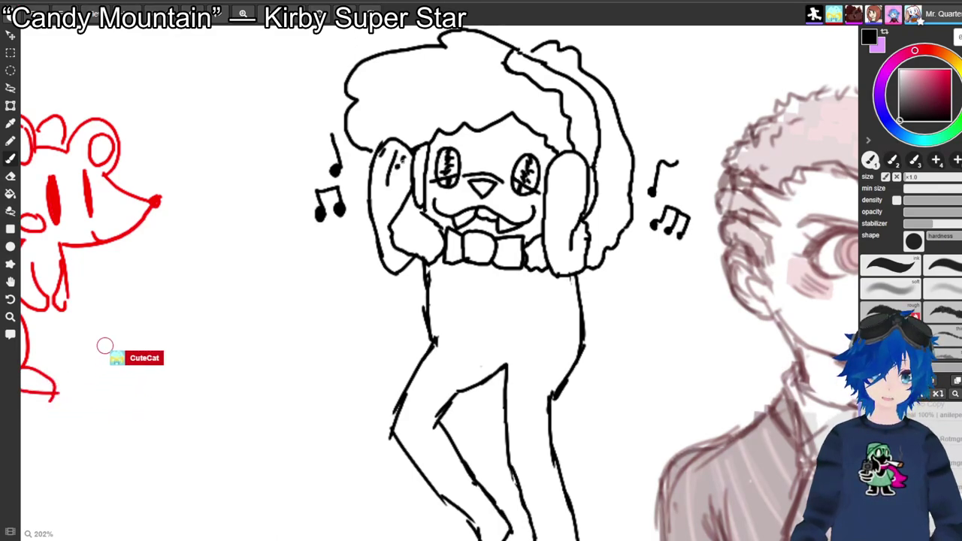
Add small paw-pad dots and a larger filled pad on the raised hand farther from the suited man.
{"action": "left_click", "coordinate": [408, 168]}
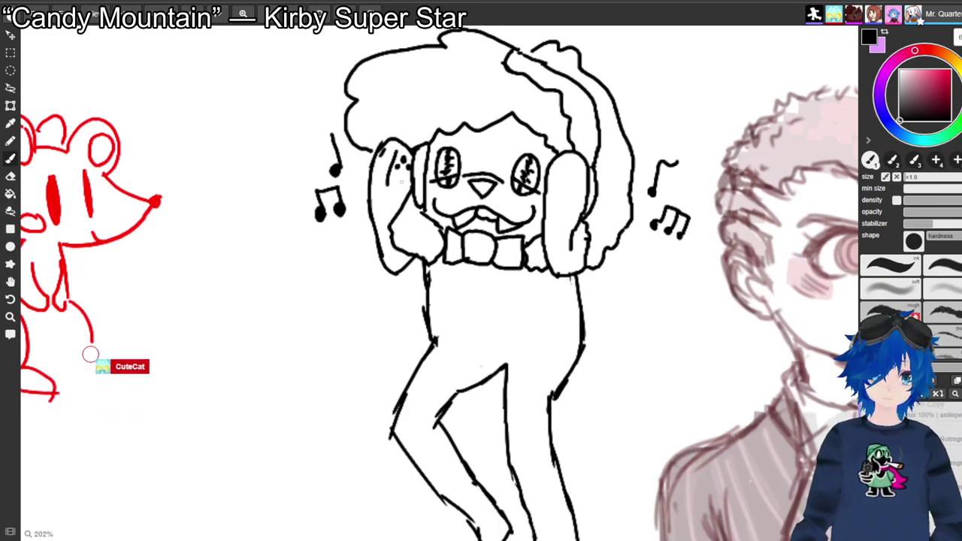
{"action": "left_click", "coordinate": [404, 182]}
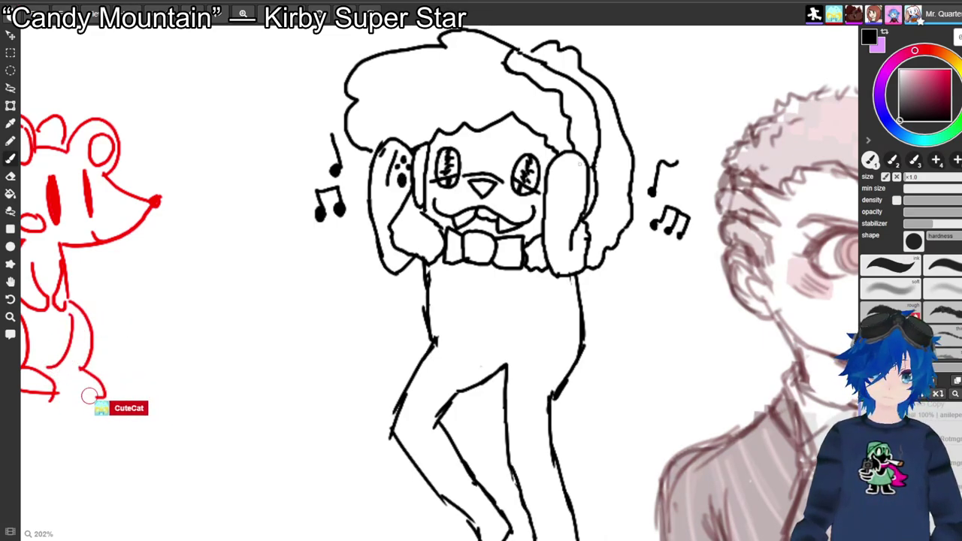
Look over the finished line figure and the other doodles across the shared canvas.
{"action": "left_click_drag", "start_coordinate": [560, 197], "coordinate": [532, 79]}
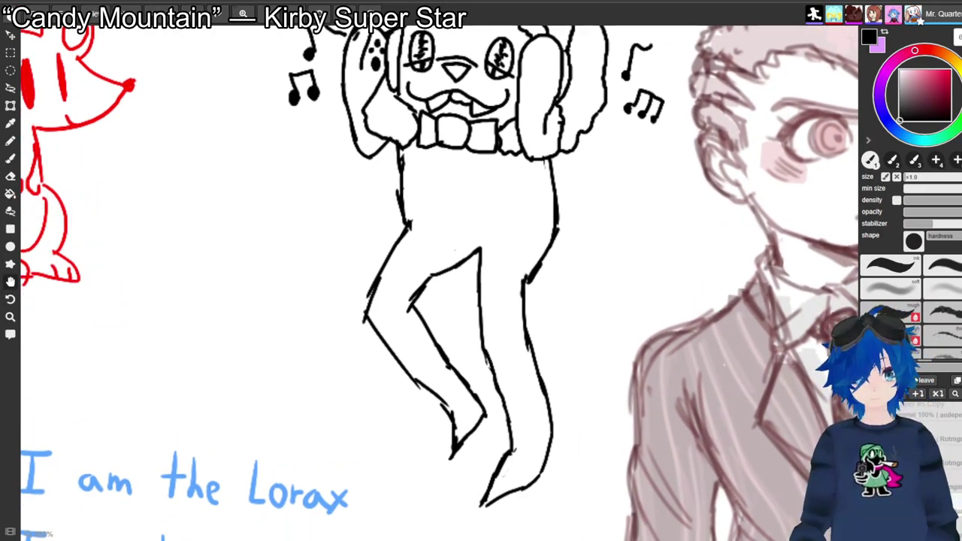
{"action": "left_click_drag", "start_coordinate": [532, 79], "coordinate": [624, 153]}
{"action": "key", "text": "minus"}
{"action": "key", "text": "minus"}
{"action": "key", "text": "minus"}
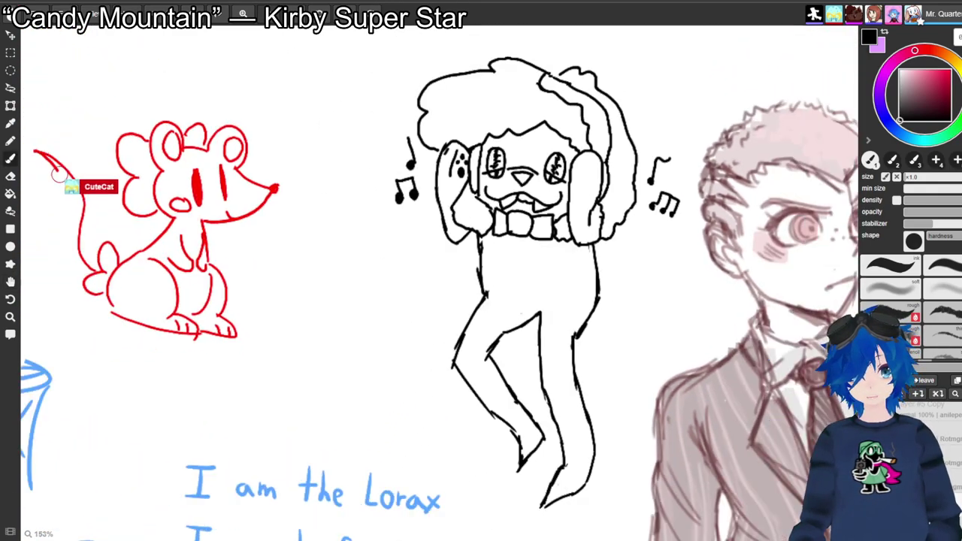
{"action": "left_click_drag", "start_coordinate": [672, 483], "coordinate": [644, 378]}
{"action": "scroll", "coordinate": [560, 197], "scroll_direction": "down", "scroll_amount": 6}
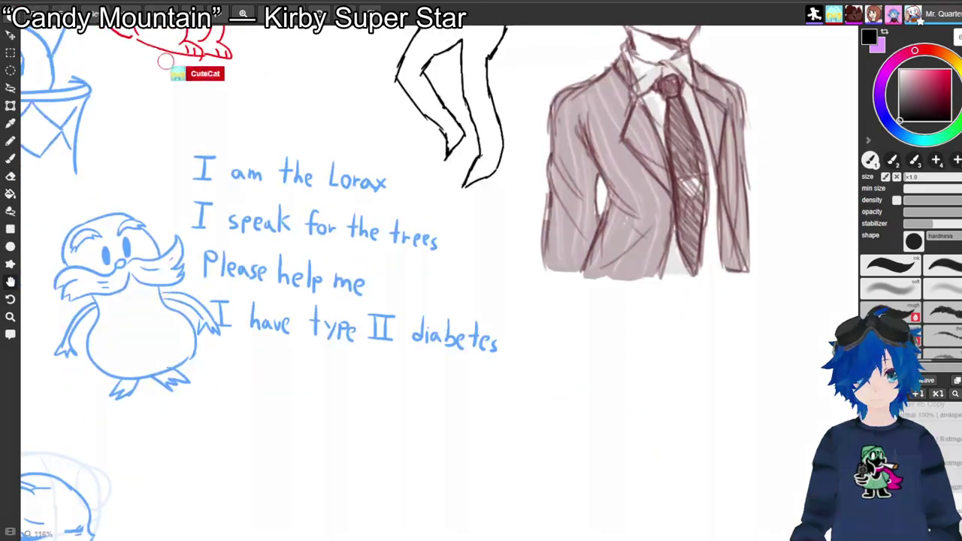
{"action": "scroll", "coordinate": [560, 197], "scroll_direction": "right", "scroll_amount": 3}
{"action": "key", "text": "minus"}
{"action": "key", "text": "minus"}
{"action": "key", "text": "minus"}
{"action": "key", "text": "minus"}
{"action": "key", "text": "minus"}
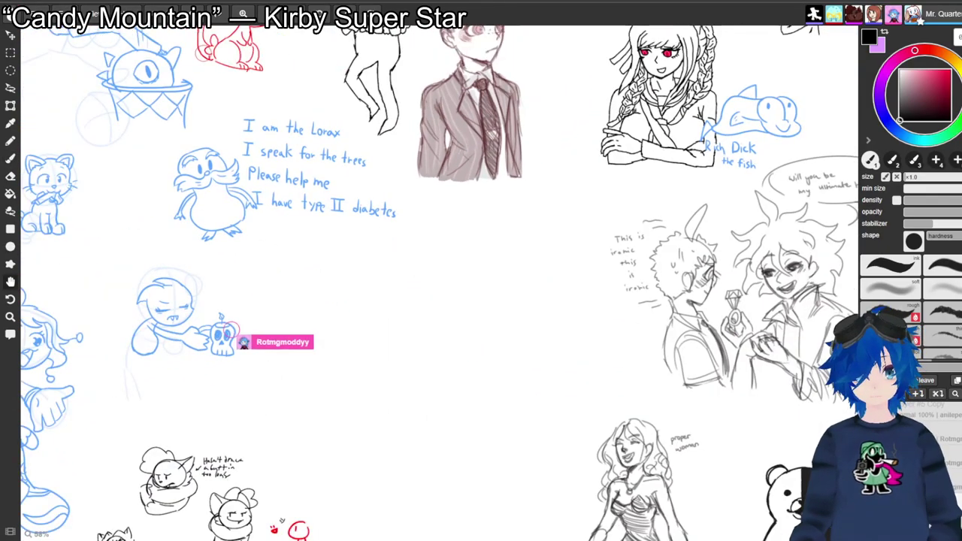
{"action": "left_click_drag", "start_coordinate": [560, 283], "coordinate": [344, 281]}
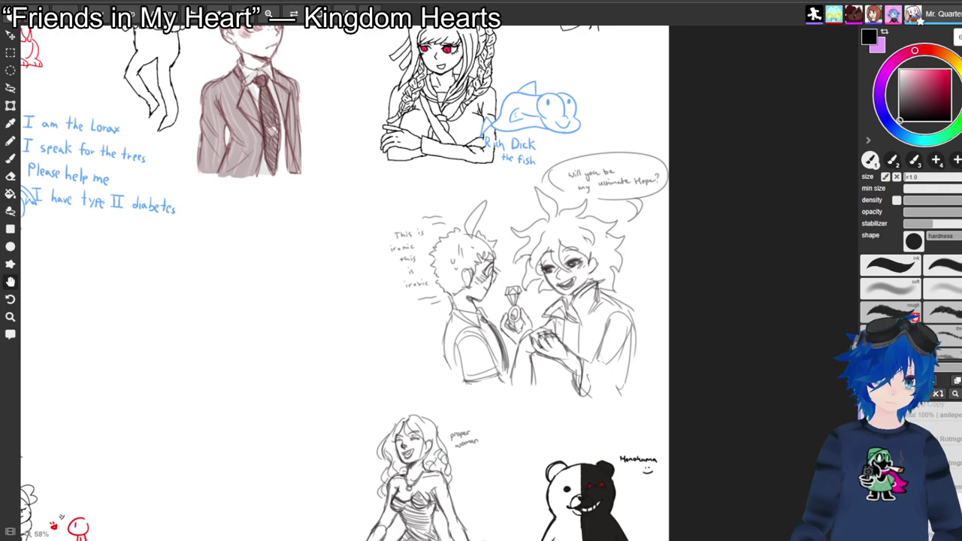
{"action": "left_click_drag", "start_coordinate": [344, 281], "coordinate": [714, 334]}
{"action": "left_click_drag", "start_coordinate": [643, 178], "coordinate": [878, 224]}
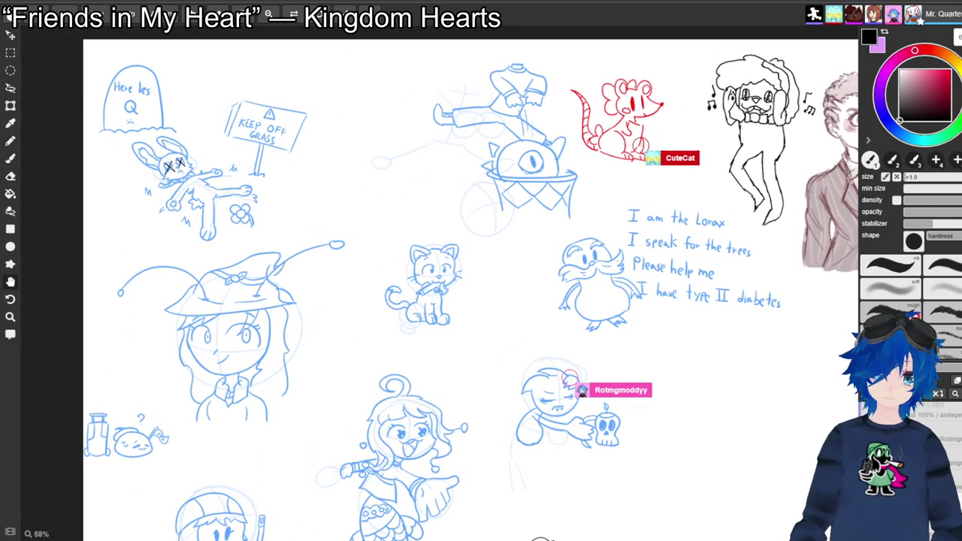
{"action": "left_click_drag", "start_coordinate": [481, 271], "coordinate": [536, 291]}
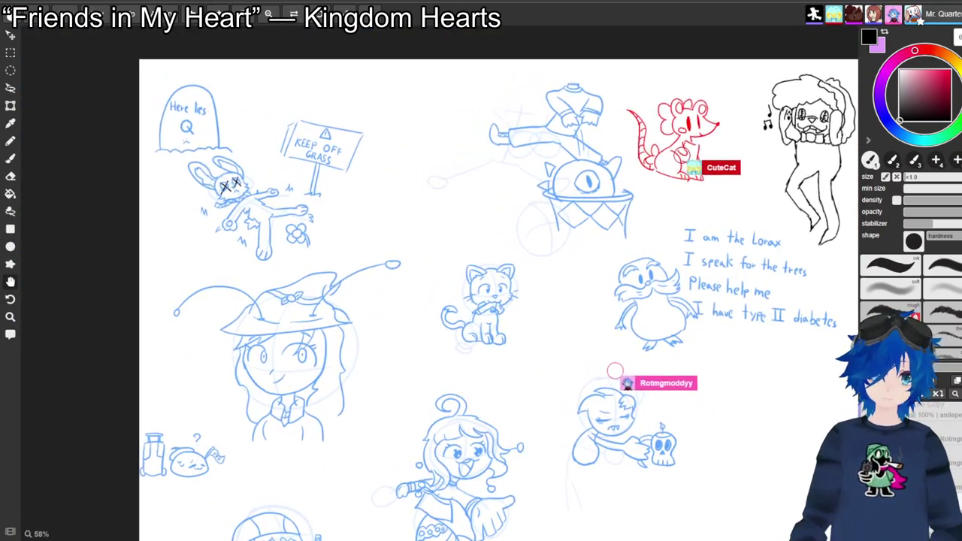
{"action": "scroll", "coordinate": [421, 283], "scroll_direction": "right", "scroll_amount": 6}
{"action": "scroll", "coordinate": [421, 282], "scroll_direction": "down", "scroll_amount": 2}
{"action": "mouse_move", "coordinate": [481, 338]}
{"action": "left_mouse_down"}
{"action": "mouse_move", "coordinate": [487, 235]}
{"action": "mouse_move", "coordinate": [564, 197]}
{"action": "mouse_move", "coordinate": [628, 184]}
{"action": "mouse_move", "coordinate": [400, 328]}
{"action": "mouse_move", "coordinate": [282, 343]}
{"action": "mouse_move", "coordinate": [140, 322]}
{"action": "left_mouse_up"}
{"action": "scroll", "coordinate": [421, 282], "scroll_direction": "left", "scroll_amount": 1}
{"action": "scroll", "coordinate": [421, 283], "scroll_direction": "up", "scroll_amount": 1}
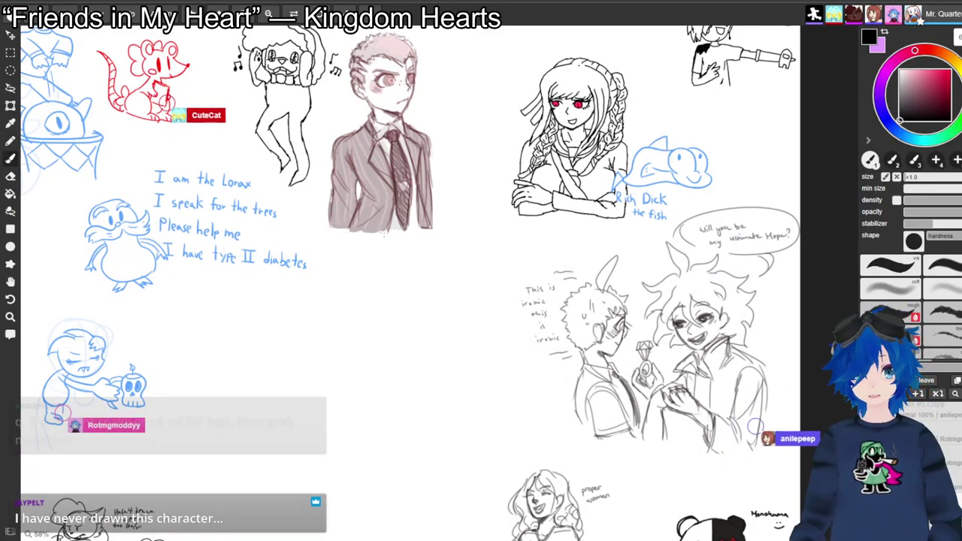
Examine the group of black and red doodles along the canvas's lower edge around the "weekly dose" cats.
{"action": "key", "text": "space"}
{"action": "mouse_move", "coordinate": [236, 318]}
{"action": "left_mouse_down"}
{"action": "mouse_move", "coordinate": [276, 205]}
{"action": "mouse_move", "coordinate": [384, 80]}
{"action": "mouse_move", "coordinate": [443, 77]}
{"action": "left_mouse_up"}
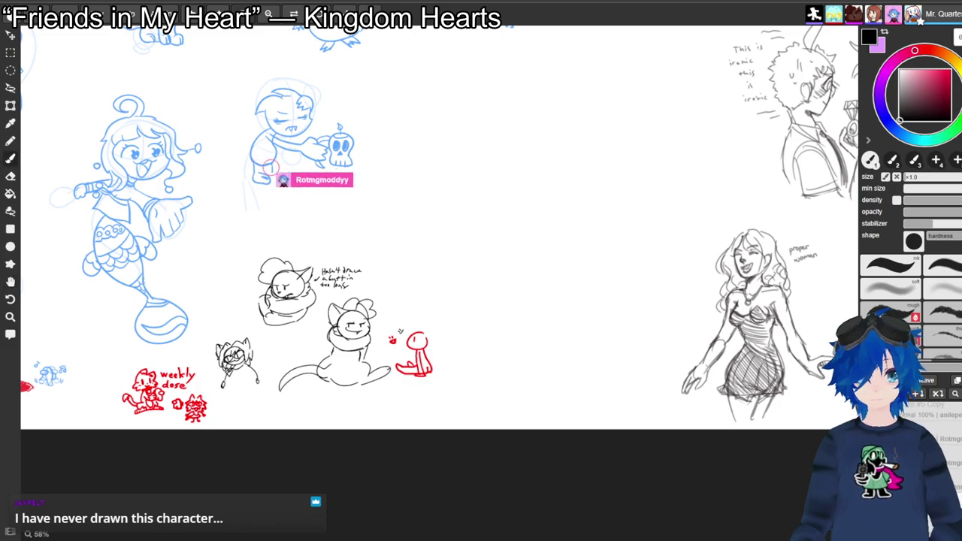
{"action": "key", "text": "ctrl+plus"}
{"action": "key", "text": "ctrl+plus"}
{"action": "key", "text": "ctrl+plus"}
{"action": "key", "text": "space"}
{"action": "left_click_drag", "start_coordinate": [316, 323], "coordinate": [589, 216]}
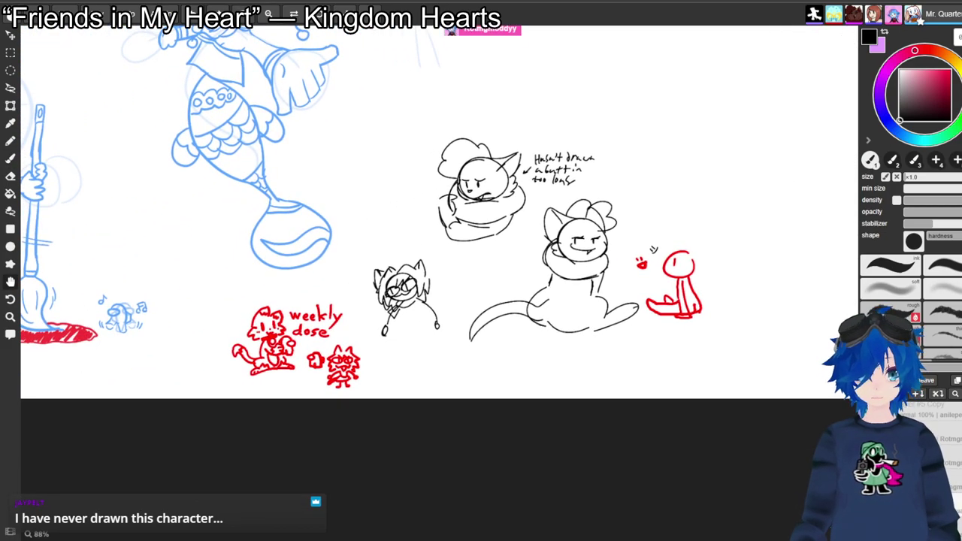
{"action": "key", "text": "ctrl+minus"}
{"action": "key", "text": "ctrl+minus"}
{"action": "key", "text": "ctrl+minus"}
{"action": "key", "text": "ctrl+minus"}
{"action": "key", "text": "ctrl+minus"}
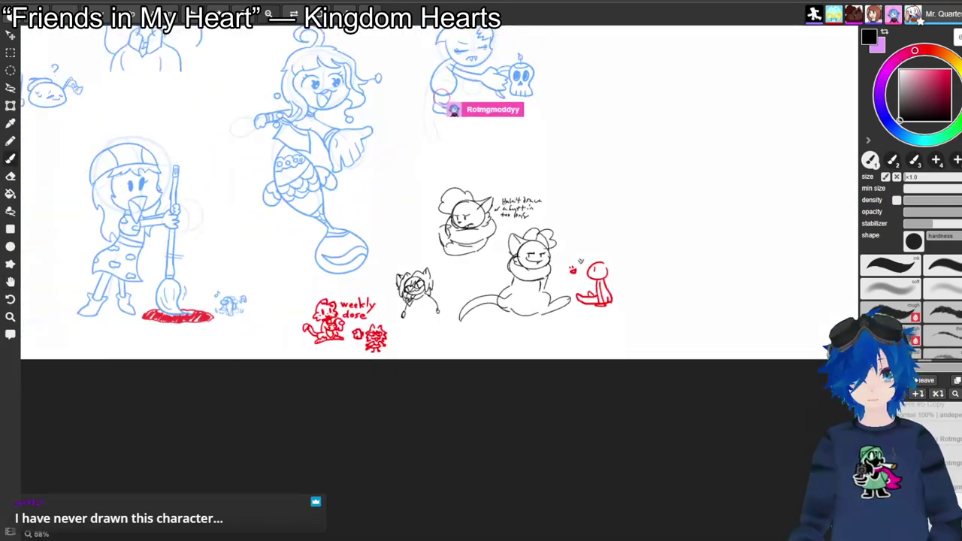
{"action": "key", "text": "space"}
{"action": "mouse_move", "coordinate": [481, 226]}
{"action": "left_mouse_down"}
{"action": "mouse_move", "coordinate": [339, 437]}
{"action": "mouse_move", "coordinate": [355, 368]}
{"action": "mouse_move", "coordinate": [409, 238]}
{"action": "left_mouse_up"}
{"action": "key", "text": "ctrl+plus"}
{"action": "key", "text": "ctrl+plus"}
{"action": "key", "text": "ctrl+plus"}
{"action": "key", "text": "ctrl+plus"}
{"action": "key", "text": "ctrl+plus"}
{"action": "key", "text": "ctrl+plus"}
{"action": "key", "text": "ctrl+plus"}
{"action": "key", "text": "ctrl+plus"}
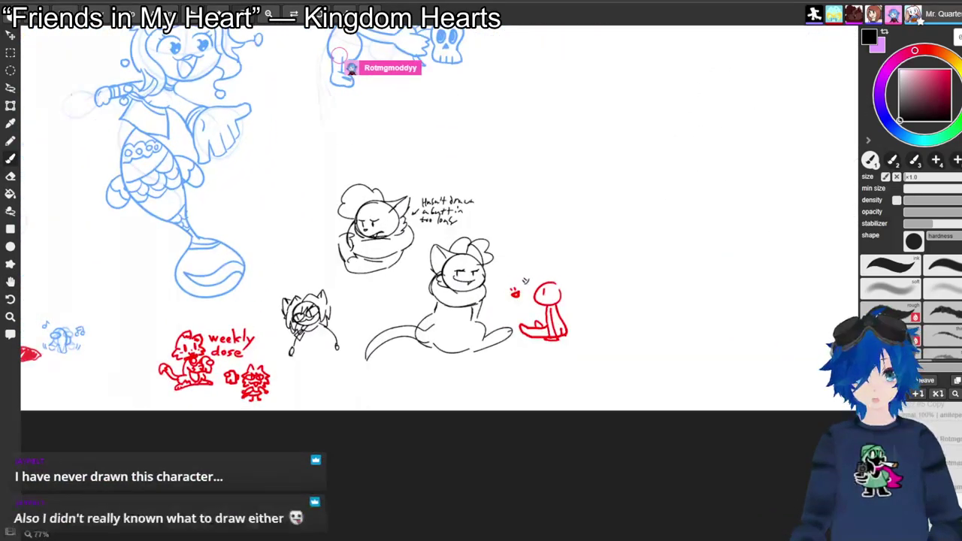
{"action": "key", "text": "space"}
{"action": "left_click_drag", "start_coordinate": [410, 238], "coordinate": [535, 203]}
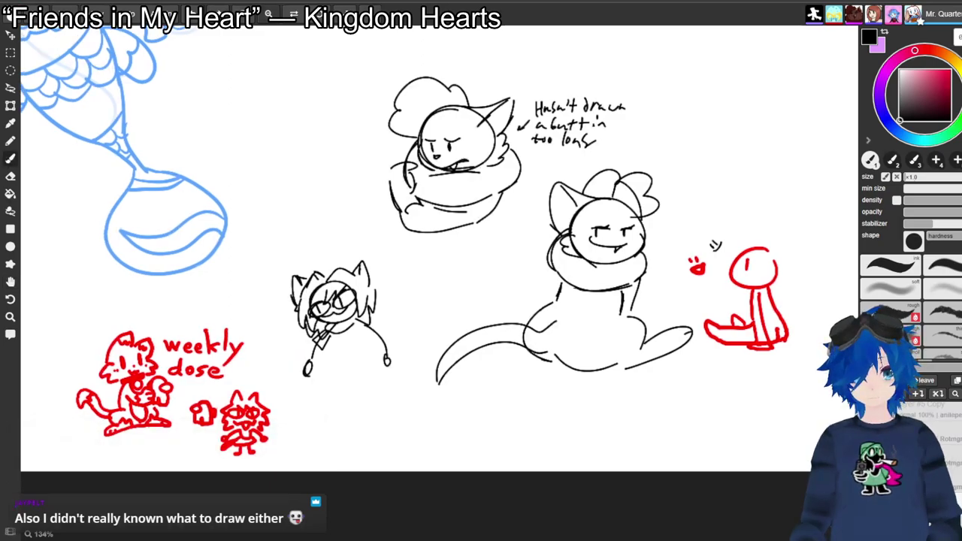
{"action": "key", "text": "ctrl+minus"}
{"action": "key", "text": "ctrl+minus"}
{"action": "key", "text": "ctrl+minus"}
{"action": "key", "text": "ctrl+minus"}
Draw a small face with two flat-topped eye shapes and a rounded chin in the blank space below the glasses-wearing cat-eared doodle.
{"action": "key", "text": "space"}
{"action": "mouse_move", "coordinate": [536, 203]}
{"action": "left_mouse_down"}
{"action": "mouse_move", "coordinate": [305, 307]}
{"action": "mouse_move", "coordinate": [658, 70]}
{"action": "left_mouse_up"}
{"action": "key", "text": "ctrl+plus"}
{"action": "key", "text": "ctrl+plus"}
{"action": "key", "text": "ctrl+plus"}
{"action": "key", "text": "ctrl+plus"}
{"action": "mouse_move", "coordinate": [375, 291]}
{"action": "left_mouse_down"}
{"action": "mouse_move", "coordinate": [399, 309]}
{"action": "mouse_move", "coordinate": [414, 307]}
{"action": "mouse_move", "coordinate": [424, 298]}
{"action": "mouse_move", "coordinate": [375, 289]}
{"action": "mouse_move", "coordinate": [397, 279]}
{"action": "mouse_move", "coordinate": [395, 290]}
{"action": "mouse_move", "coordinate": [376, 284]}
{"action": "mouse_move", "coordinate": [386, 278]}
{"action": "mouse_move", "coordinate": [427, 288]}
{"action": "left_mouse_up"}
{"action": "key", "text": "ctrl+z"}
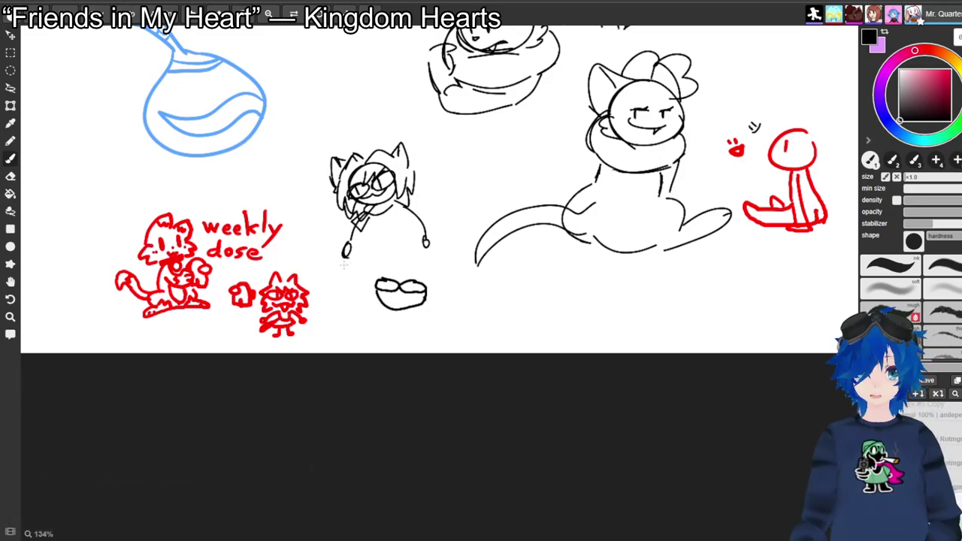
Outline cat ears and jagged hair around the small face, erasing one side of the hair and redrawing it wider.
{"action": "mouse_move", "coordinate": [371, 260]}
{"action": "left_mouse_down"}
{"action": "mouse_move", "coordinate": [435, 258]}
{"action": "mouse_move", "coordinate": [432, 314]}
{"action": "left_mouse_up"}
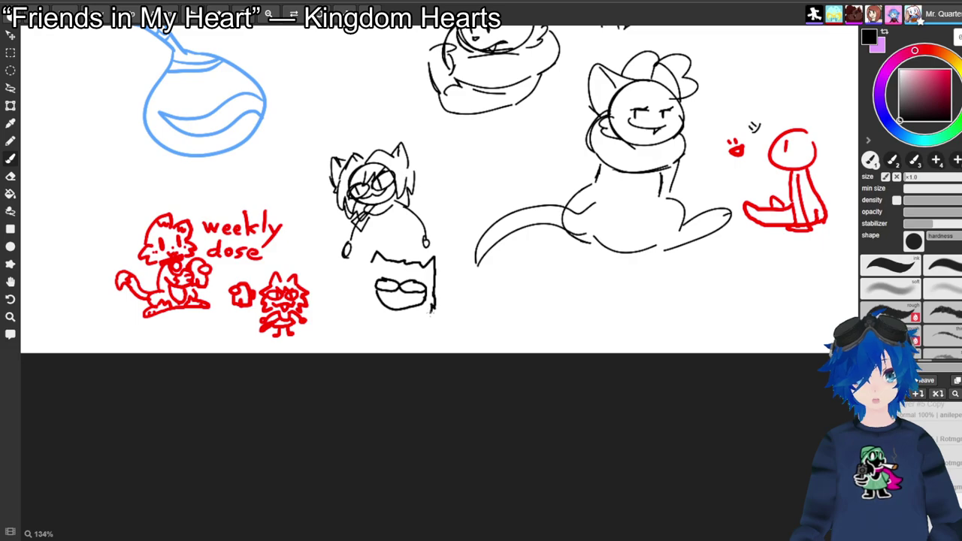
{"action": "left_click_drag", "start_coordinate": [372, 258], "coordinate": [364, 277]}
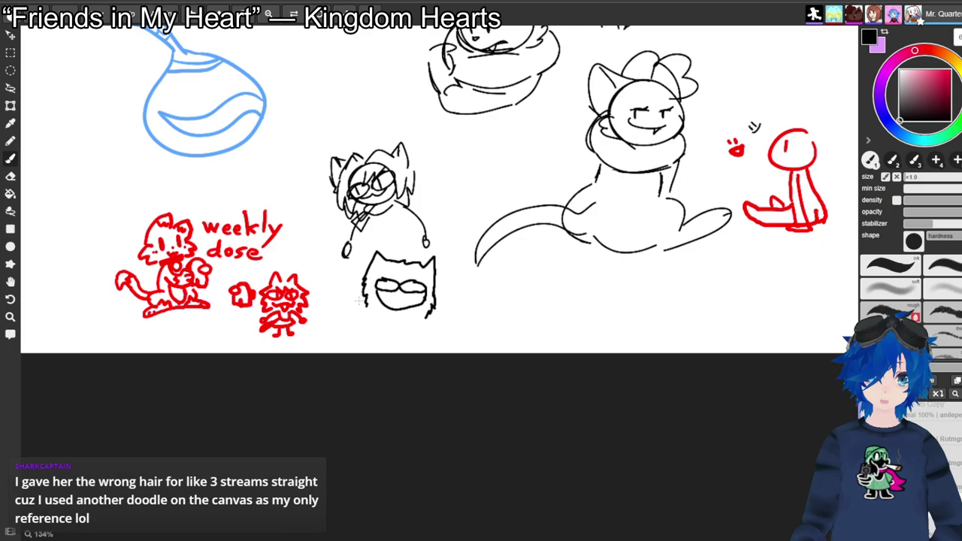
{"action": "key", "text": "e"}
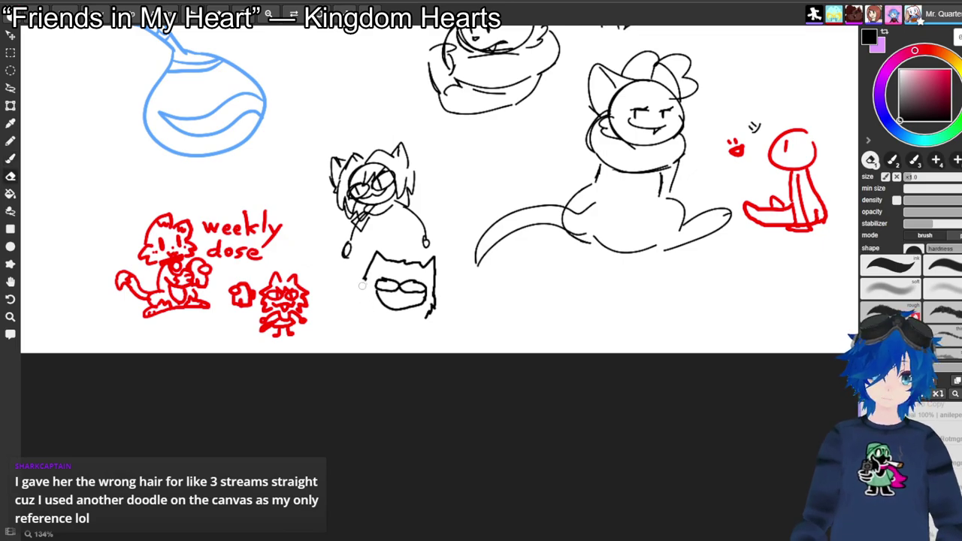
{"action": "key", "text": "b"}
{"action": "left_click_drag", "start_coordinate": [361, 273], "coordinate": [354, 312]}
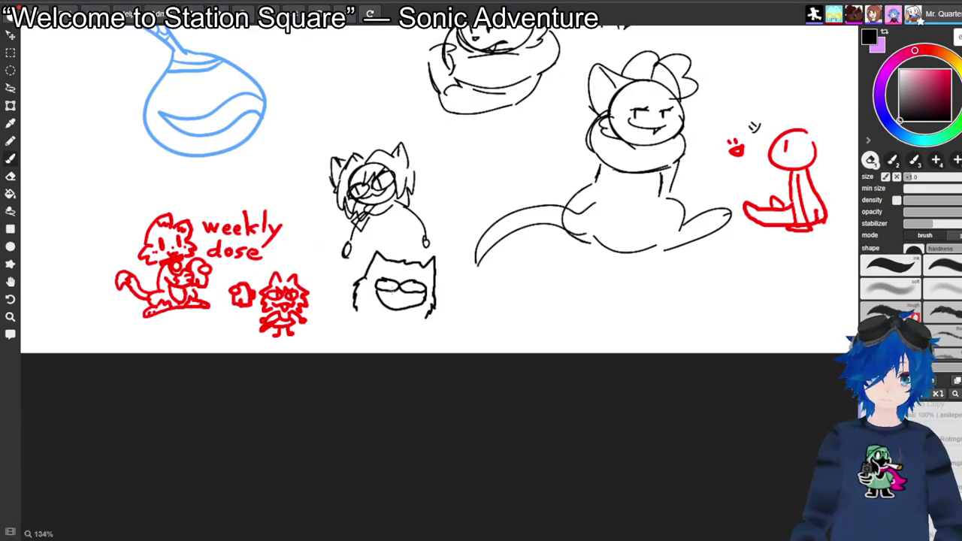
Add pupils and an open cat-like mouth to the small face, with fringe and side locks framing it and a short neck.
{"action": "mouse_move", "coordinate": [387, 282]}
{"action": "left_mouse_down"}
{"action": "mouse_move", "coordinate": [390, 304]}
{"action": "mouse_move", "coordinate": [406, 298]}
{"action": "left_mouse_up"}
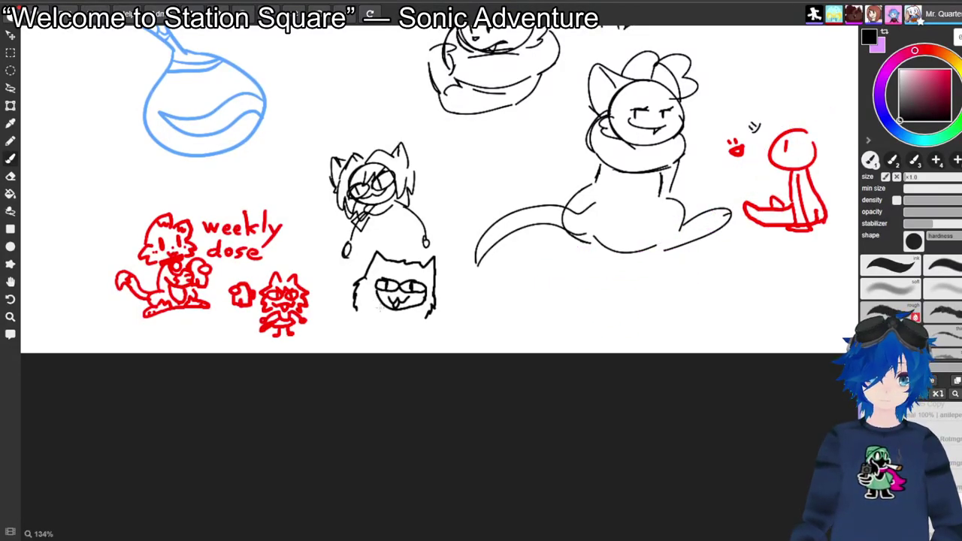
{"action": "mouse_move", "coordinate": [374, 279]}
{"action": "left_mouse_down"}
{"action": "mouse_move", "coordinate": [373, 305]}
{"action": "mouse_move", "coordinate": [368, 289]}
{"action": "mouse_move", "coordinate": [424, 313]}
{"action": "left_mouse_up"}
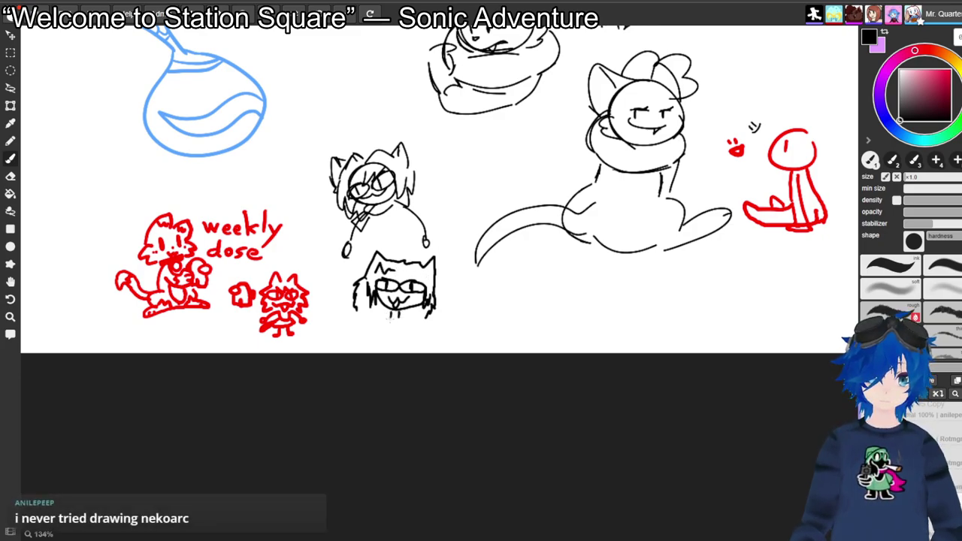
Draw shoulders, short sleeves, a torso and thin arms below the small cat-eared face, and extend the ends of its side hair.
{"action": "mouse_move", "coordinate": [376, 317]}
{"action": "left_mouse_down"}
{"action": "mouse_move", "coordinate": [360, 329]}
{"action": "mouse_move", "coordinate": [421, 328]}
{"action": "left_mouse_up"}
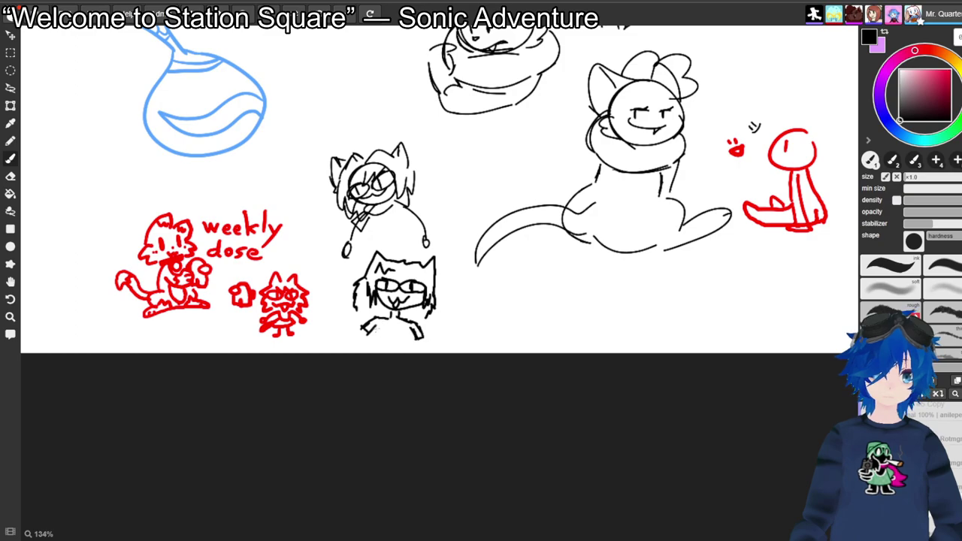
{"action": "mouse_move", "coordinate": [370, 327]}
{"action": "left_mouse_down"}
{"action": "mouse_move", "coordinate": [372, 347]}
{"action": "mouse_move", "coordinate": [406, 349]}
{"action": "left_mouse_up"}
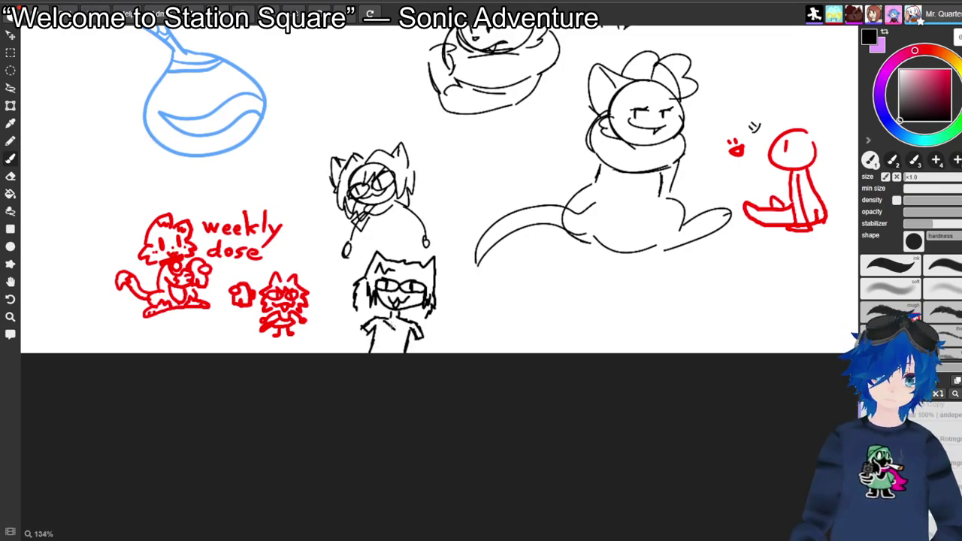
{"action": "left_click_drag", "start_coordinate": [364, 328], "coordinate": [349, 347]}
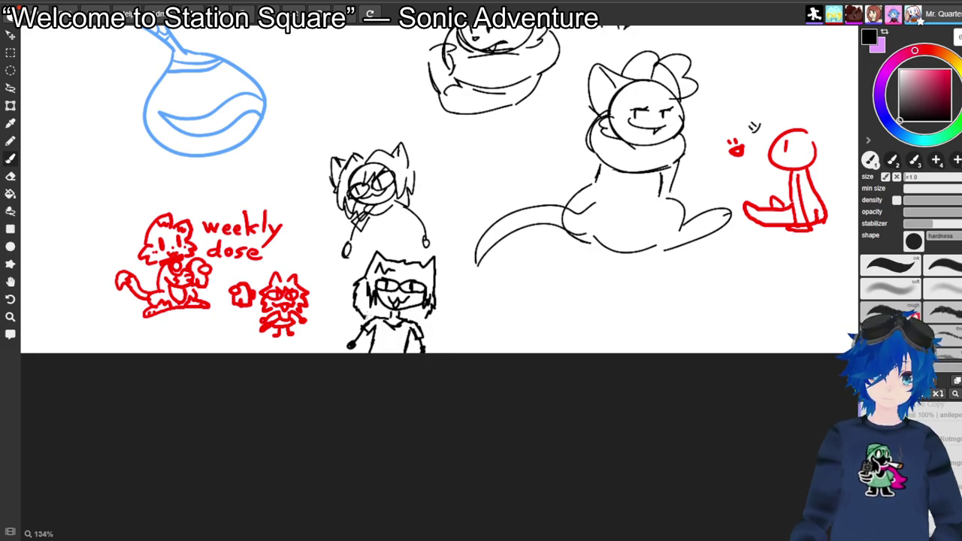
{"action": "left_click_drag", "start_coordinate": [372, 314], "coordinate": [370, 321]}
{"action": "left_click_drag", "start_coordinate": [432, 314], "coordinate": [423, 327]}
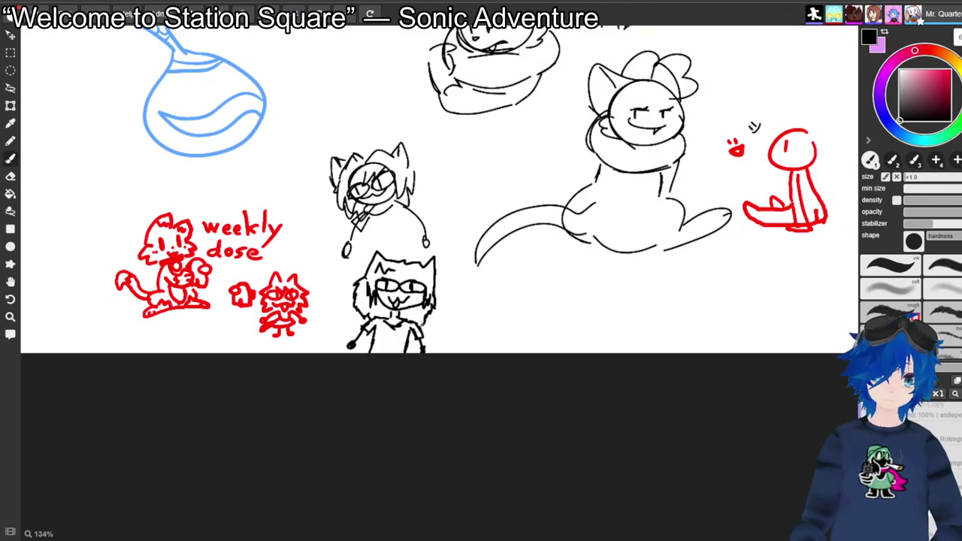
Examine the red mouse holding a page and the black headphones figure along the canvas's upper edge.
{"action": "key", "text": "space"}
{"action": "mouse_move", "coordinate": [511, 150]}
{"action": "left_mouse_down"}
{"action": "mouse_move", "coordinate": [434, 318]}
{"action": "mouse_move", "coordinate": [345, 472]}
{"action": "left_mouse_up"}
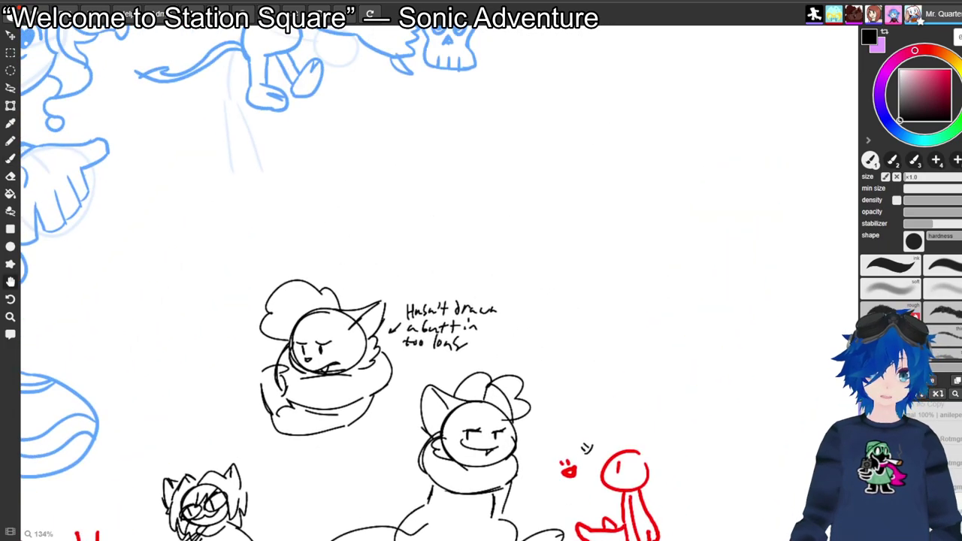
{"action": "key", "text": "minus"}
{"action": "key", "text": "minus"}
{"action": "key", "text": "space"}
{"action": "mouse_move", "coordinate": [440, 128]}
{"action": "left_mouse_down"}
{"action": "mouse_move", "coordinate": [401, 421]}
{"action": "mouse_move", "coordinate": [401, 493]}
{"action": "mouse_move", "coordinate": [421, 412]}
{"action": "mouse_move", "coordinate": [375, 511]}
{"action": "left_mouse_up"}
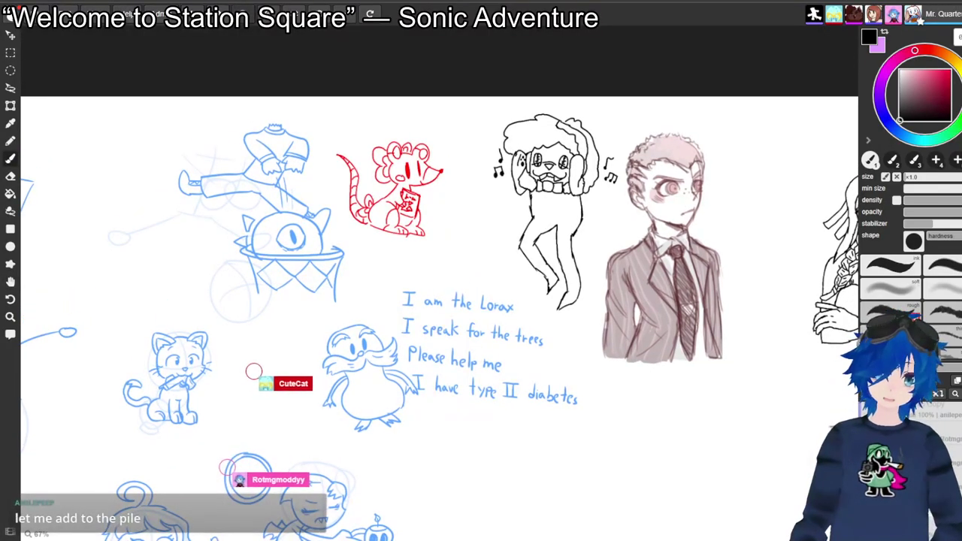
{"action": "key", "text": "plus"}
{"action": "scroll", "coordinate": [415, 209], "scroll_direction": "up", "scroll_amount": 4}
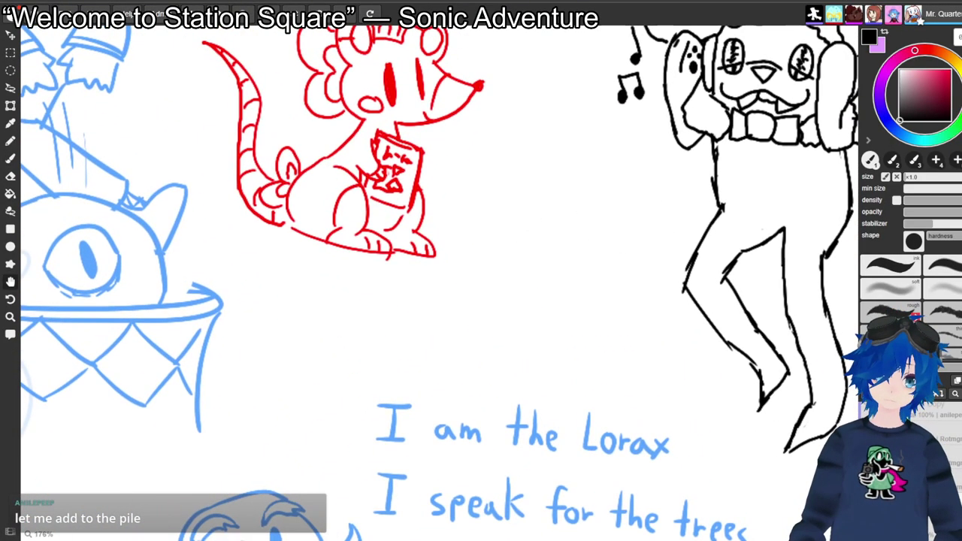
{"action": "key", "text": "b"}
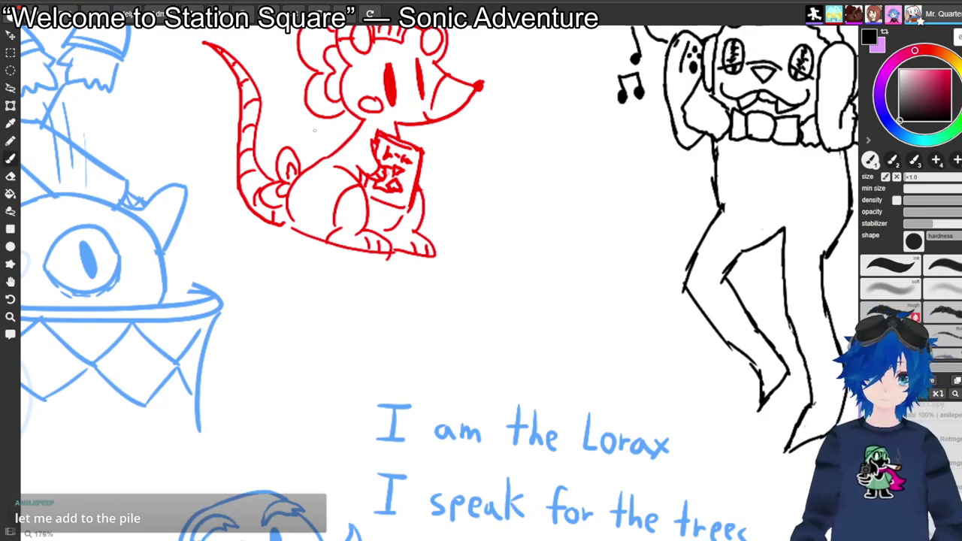
{"action": "key", "text": "space"}
{"action": "left_click_drag", "start_coordinate": [342, 88], "coordinate": [369, 155]}
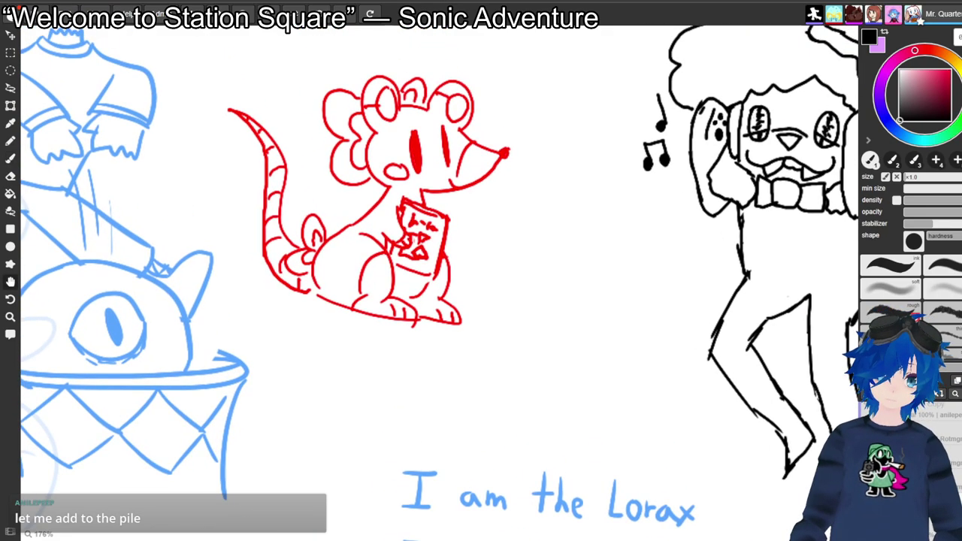
{"action": "scroll", "coordinate": [439, 289], "scroll_direction": "down", "scroll_amount": 4}
{"action": "key", "text": "space"}
{"action": "mouse_move", "coordinate": [440, 289]}
{"action": "left_mouse_down"}
{"action": "mouse_move", "coordinate": [526, 30]}
{"action": "mouse_move", "coordinate": [465, 184]}
{"action": "mouse_move", "coordinate": [426, 220]}
{"action": "mouse_move", "coordinate": [394, 270]}
{"action": "mouse_move", "coordinate": [349, 300]}
{"action": "mouse_move", "coordinate": [324, 300]}
{"action": "left_mouse_up"}
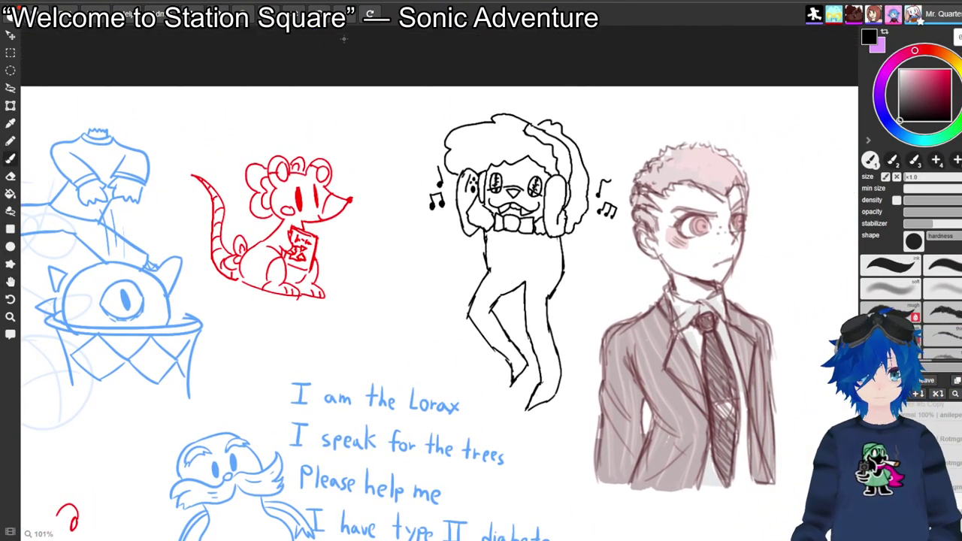
{"action": "scroll", "coordinate": [443, 282], "scroll_direction": "up", "scroll_amount": 3}
{"action": "scroll", "coordinate": [428, 281], "scroll_direction": "up", "scroll_amount": 1}
{"action": "left_click_drag", "start_coordinate": [428, 282], "coordinate": [354, 371]}
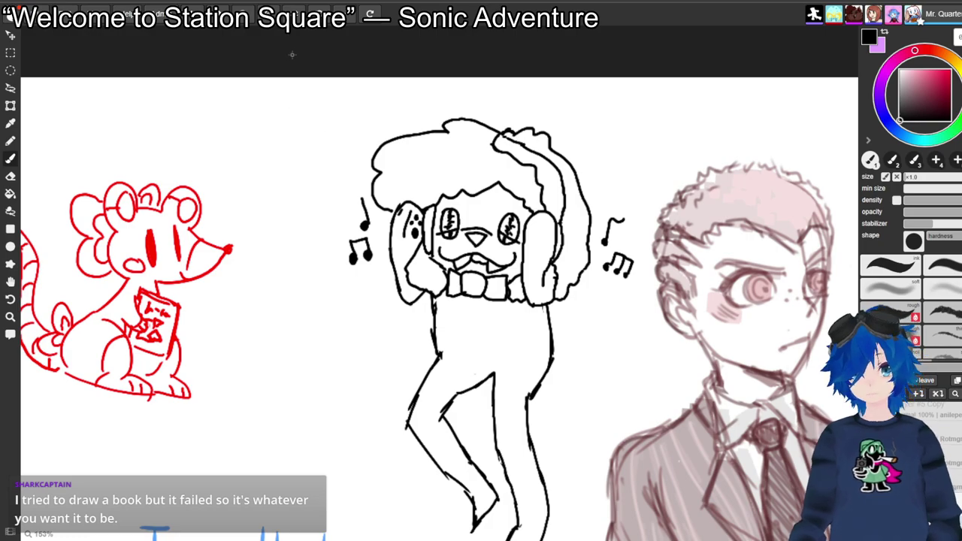
Examine the drawings in the middle and lower part of the canvas, from the blue winged character to the scarf-wearing cats.
{"action": "scroll", "coordinate": [442, 287], "scroll_direction": "down", "scroll_amount": 4}
{"action": "left_click_drag", "start_coordinate": [391, 489], "coordinate": [459, 76]}
{"action": "key", "text": "b"}
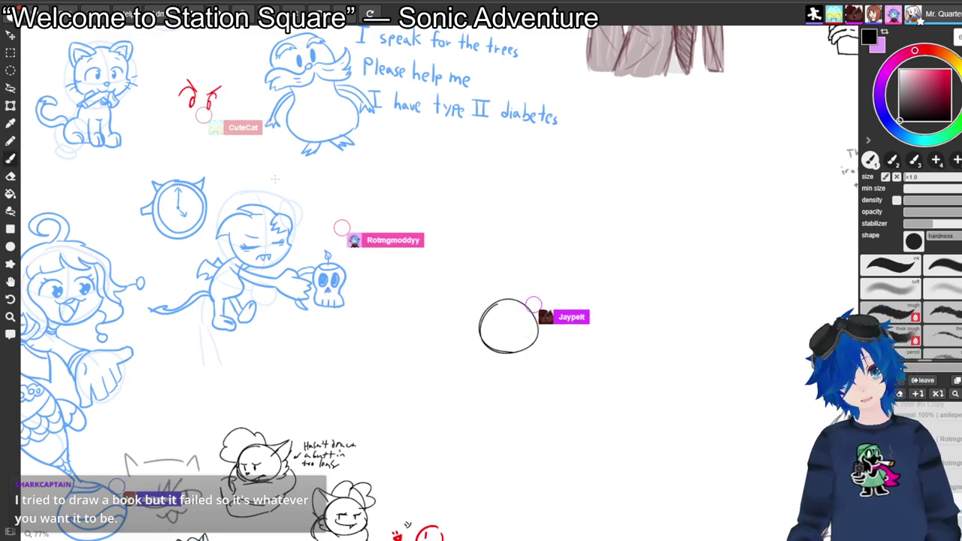
{"action": "key", "text": "space"}
{"action": "left_click_drag", "start_coordinate": [275, 179], "coordinate": [282, 91]}
{"action": "key", "text": "b"}
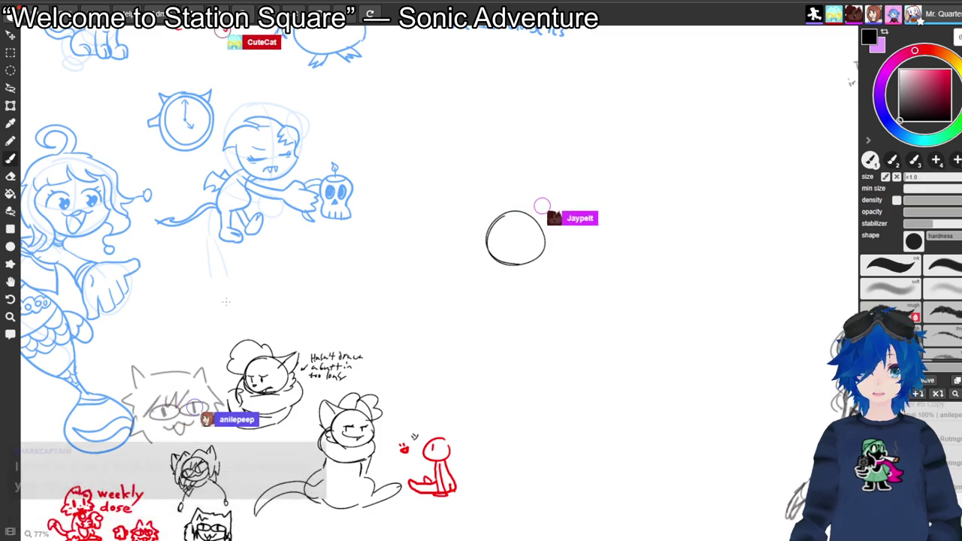
{"action": "key", "text": "space"}
{"action": "mouse_move", "coordinate": [275, 150]}
{"action": "left_mouse_down"}
{"action": "mouse_move", "coordinate": [224, 433]}
{"action": "mouse_move", "coordinate": [240, 484]}
{"action": "mouse_move", "coordinate": [332, 346]}
{"action": "mouse_move", "coordinate": [361, 207]}
{"action": "left_mouse_up"}
{"action": "left_click_drag", "start_coordinate": [599, 266], "coordinate": [650, 90]}
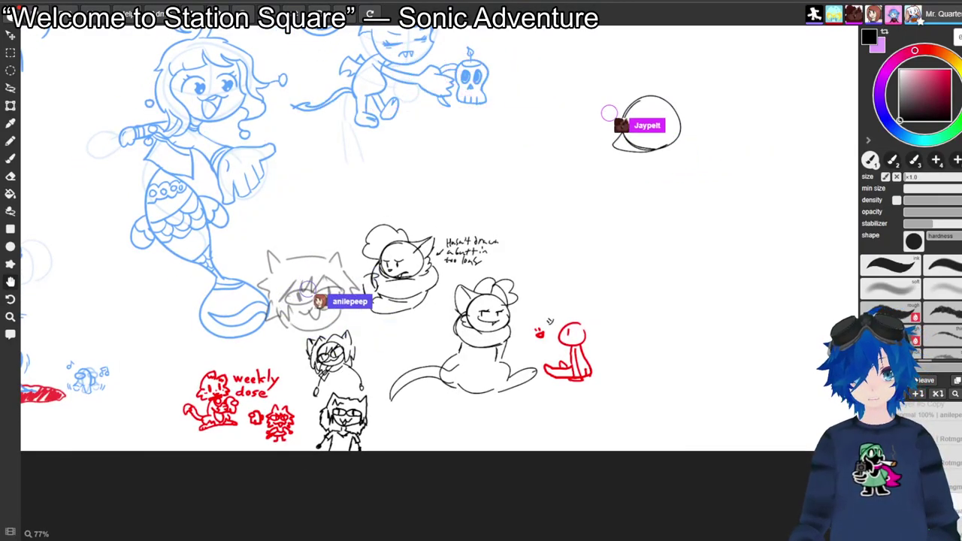
{"action": "key", "text": "b"}
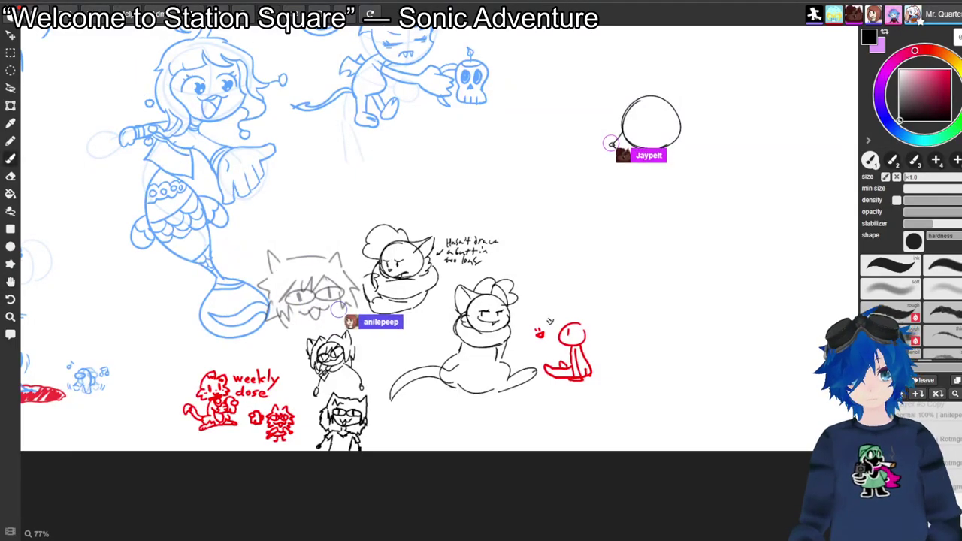
{"action": "scroll", "coordinate": [429, 293], "scroll_direction": "down", "scroll_amount": 3}
{"action": "left_click_drag", "start_coordinate": [429, 293], "coordinate": [314, 397]}
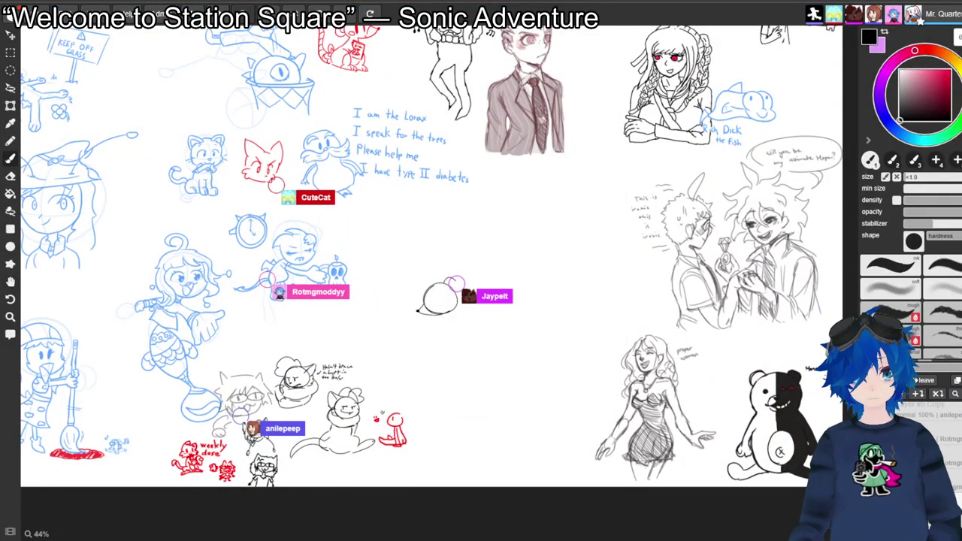
Fill the headband and ear cup of the curly-haired figure's headphones with solid black.
{"action": "scroll", "coordinate": [432, 286], "scroll_direction": "up", "scroll_amount": 4}
{"action": "mouse_move", "coordinate": [432, 150]}
{"action": "left_mouse_down"}
{"action": "mouse_move", "coordinate": [459, 204]}
{"action": "mouse_move", "coordinate": [499, 218]}
{"action": "mouse_move", "coordinate": [468, 483]}
{"action": "mouse_move", "coordinate": [451, 443]}
{"action": "mouse_move", "coordinate": [431, 466]}
{"action": "left_mouse_up"}
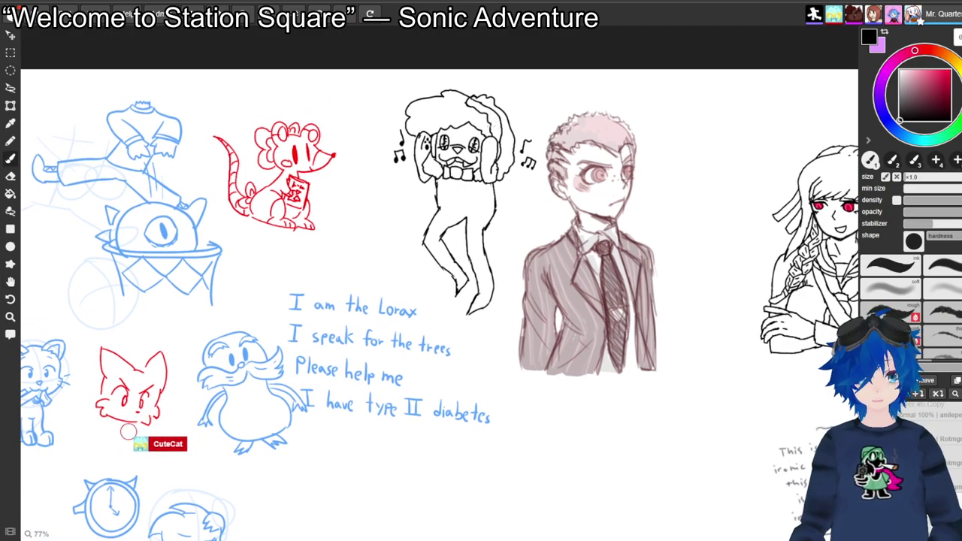
{"action": "key", "text": "g"}
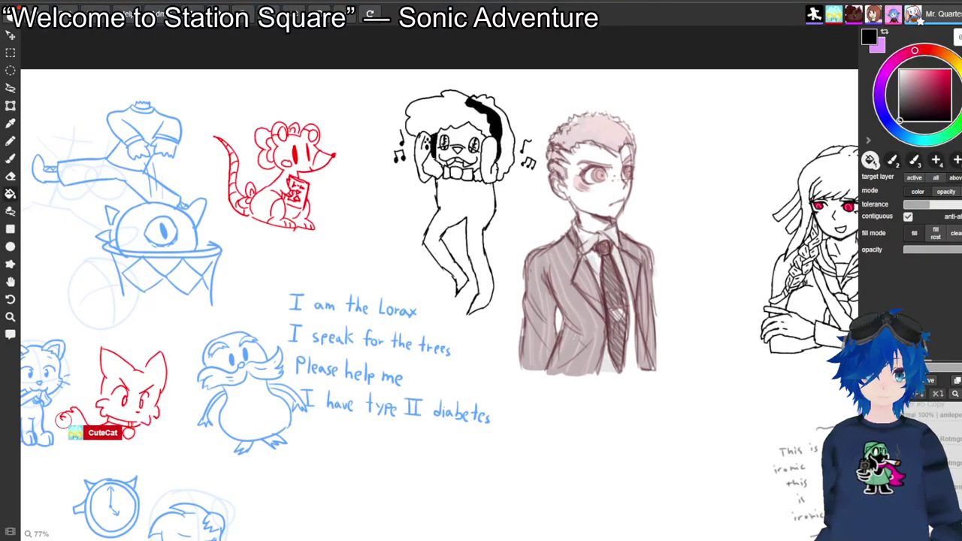
{"action": "key", "text": "b"}
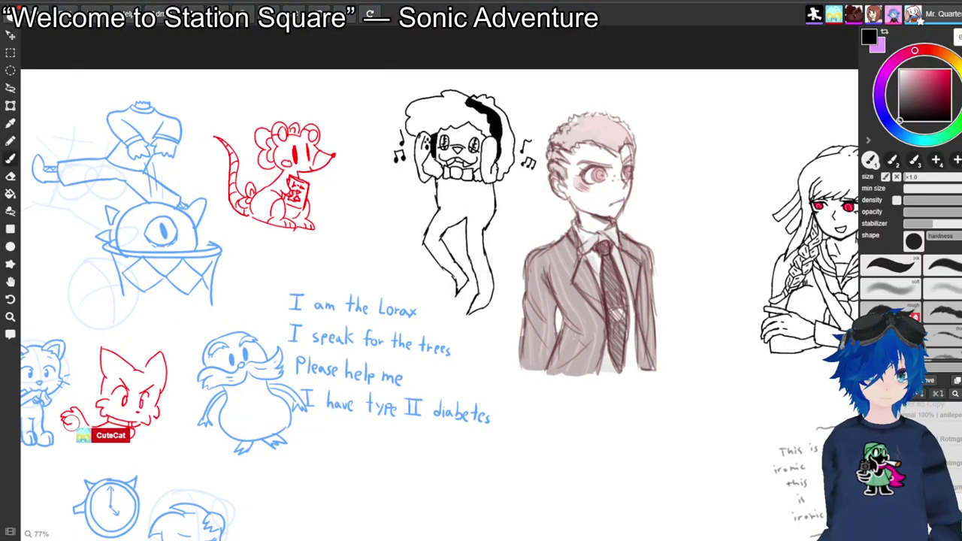
Examine the other artists' drawings across the canvas, from the red angry cat to the gray sketch of the ring proposal.
{"action": "key", "text": "space"}
{"action": "mouse_move", "coordinate": [342, 315]}
{"action": "left_mouse_down"}
{"action": "mouse_move", "coordinate": [384, 179]}
{"action": "mouse_move", "coordinate": [437, 113]}
{"action": "mouse_move", "coordinate": [491, 84]}
{"action": "mouse_move", "coordinate": [531, 77]}
{"action": "mouse_move", "coordinate": [619, 124]}
{"action": "mouse_move", "coordinate": [727, 252]}
{"action": "mouse_move", "coordinate": [652, 162]}
{"action": "left_mouse_up"}
{"action": "mouse_move", "coordinate": [467, 338]}
{"action": "left_mouse_down"}
{"action": "mouse_move", "coordinate": [416, 198]}
{"action": "mouse_move", "coordinate": [395, 70]}
{"action": "mouse_move", "coordinate": [430, 113]}
{"action": "mouse_move", "coordinate": [474, 106]}
{"action": "mouse_move", "coordinate": [485, 91]}
{"action": "mouse_move", "coordinate": [500, 133]}
{"action": "mouse_move", "coordinate": [534, 107]}
{"action": "mouse_move", "coordinate": [599, 166]}
{"action": "mouse_move", "coordinate": [751, 196]}
{"action": "mouse_move", "coordinate": [545, 220]}
{"action": "mouse_move", "coordinate": [462, 242]}
{"action": "left_mouse_up"}
{"action": "scroll", "coordinate": [439, 271], "scroll_direction": "right", "scroll_amount": 10}
{"action": "scroll", "coordinate": [439, 270], "scroll_direction": "up", "scroll_amount": 4}
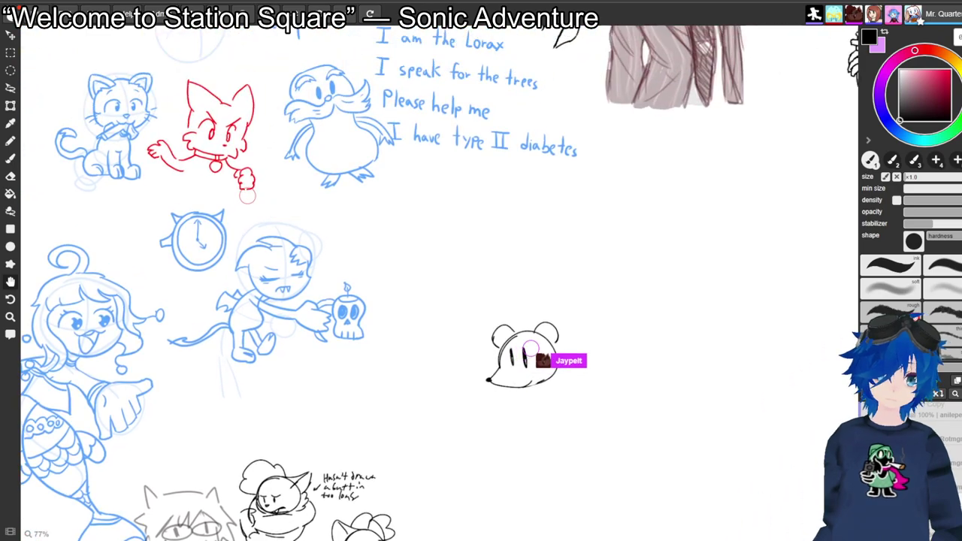
{"action": "scroll", "coordinate": [439, 270], "scroll_direction": "down", "scroll_amount": 1}
{"action": "left_click_drag", "start_coordinate": [439, 271], "coordinate": [414, 249]}
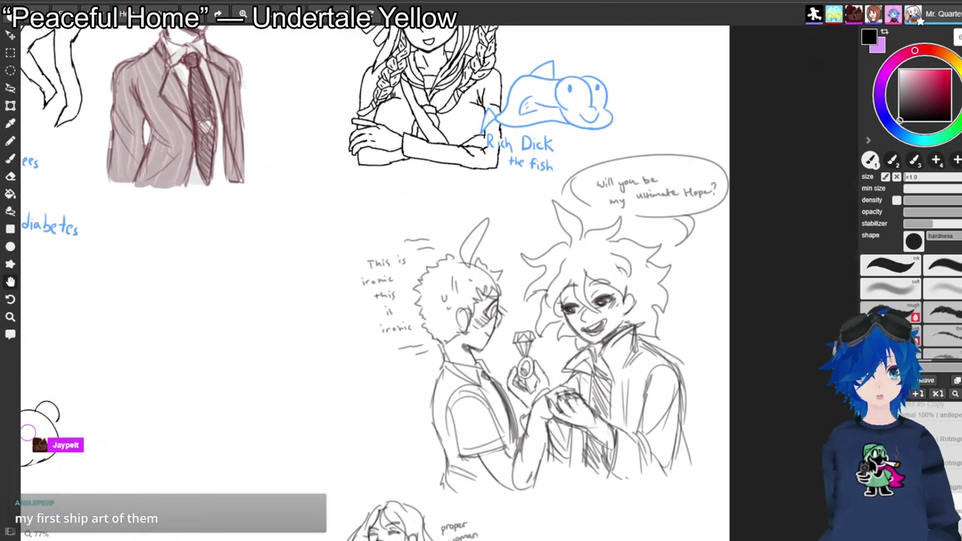
{"action": "key", "text": "b"}
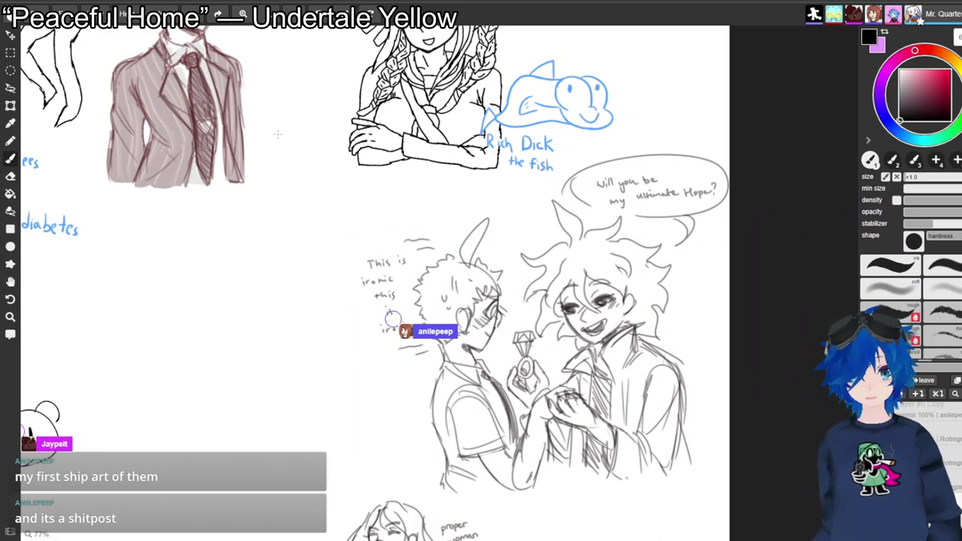
{"action": "mouse_move", "coordinate": [392, 320]}
{"action": "left_mouse_down"}
{"action": "mouse_move", "coordinate": [444, 354]}
{"action": "mouse_move", "coordinate": [571, 368]}
{"action": "mouse_move", "coordinate": [593, 451]}
{"action": "mouse_move", "coordinate": [552, 485]}
{"action": "mouse_move", "coordinate": [505, 474]}
{"action": "mouse_move", "coordinate": [487, 481]}
{"action": "mouse_move", "coordinate": [668, 471]}
{"action": "left_mouse_up"}
{"action": "mouse_move", "coordinate": [323, 338]}
{"action": "left_mouse_down"}
{"action": "mouse_move", "coordinate": [470, 315]}
{"action": "mouse_move", "coordinate": [535, 293]}
{"action": "mouse_move", "coordinate": [640, 224]}
{"action": "mouse_move", "coordinate": [666, 227]}
{"action": "left_mouse_up"}
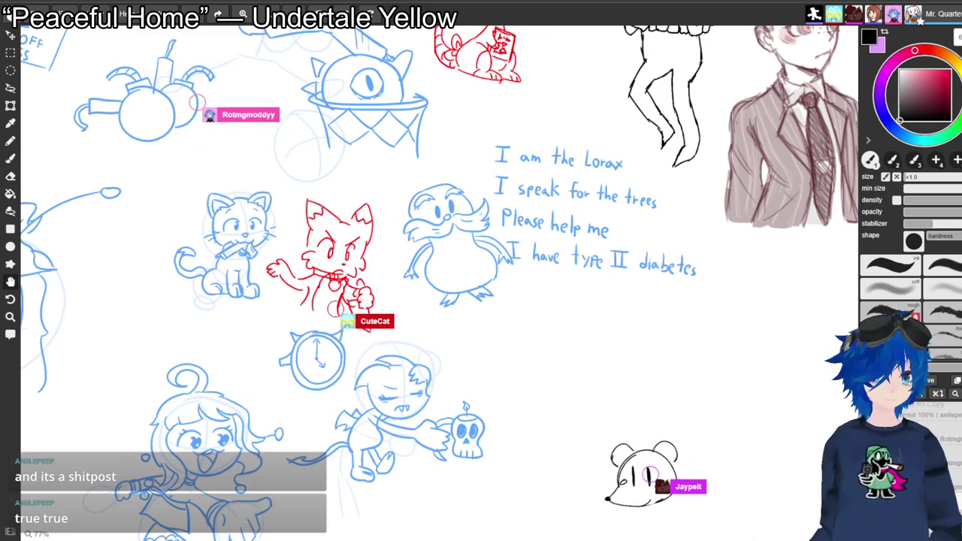
{"action": "mouse_move", "coordinate": [440, 283]}
{"action": "left_mouse_down"}
{"action": "mouse_move", "coordinate": [560, 354]}
{"action": "mouse_move", "coordinate": [574, 346]}
{"action": "mouse_move", "coordinate": [601, 364]}
{"action": "mouse_move", "coordinate": [599, 374]}
{"action": "left_mouse_up"}
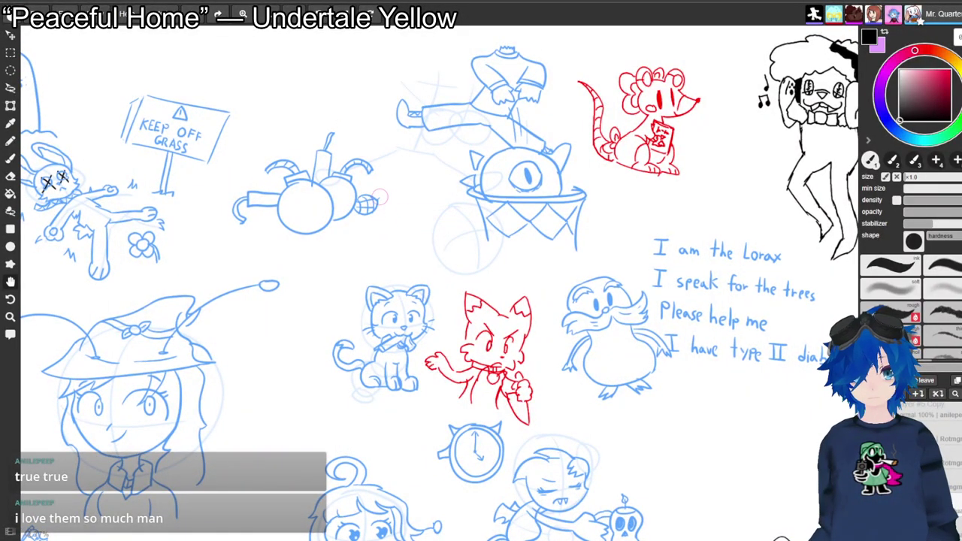
{"action": "mouse_move", "coordinate": [781, 346]}
{"action": "left_mouse_down"}
{"action": "mouse_move", "coordinate": [435, 324]}
{"action": "mouse_move", "coordinate": [60, 199]}
{"action": "left_mouse_up"}
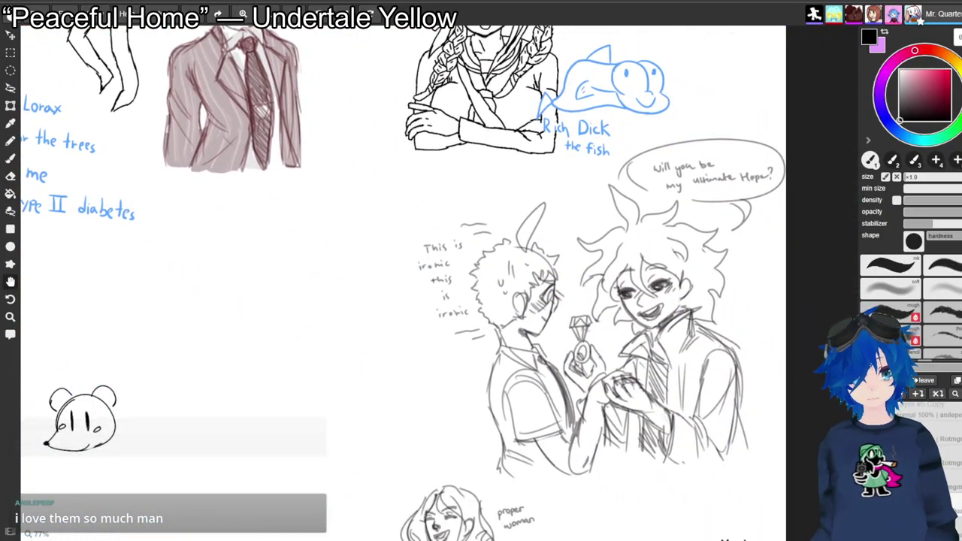
{"action": "mouse_move", "coordinate": [481, 271]}
{"action": "left_mouse_down"}
{"action": "mouse_move", "coordinate": [423, 320]}
{"action": "mouse_move", "coordinate": [316, 470]}
{"action": "mouse_move", "coordinate": [350, 417]}
{"action": "left_mouse_up"}
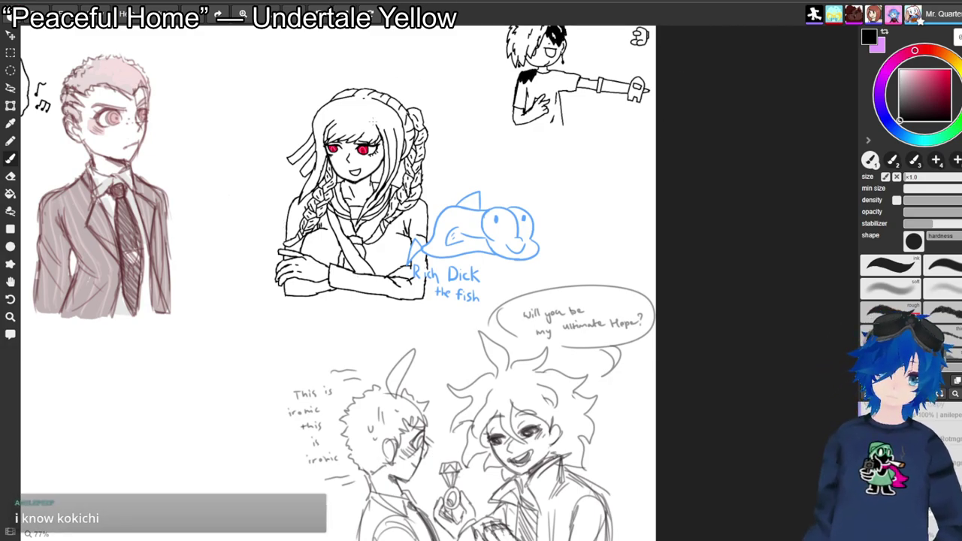
Examine the row of drawings along the canvas's upper edge, from the "Gimme the BIG TOOL" cat to the braided girl.
{"action": "key", "text": "space"}
{"action": "mouse_move", "coordinate": [260, 302]}
{"action": "left_mouse_down"}
{"action": "mouse_move", "coordinate": [784, 281]}
{"action": "mouse_move", "coordinate": [843, 348]}
{"action": "mouse_move", "coordinate": [909, 356]}
{"action": "left_mouse_up"}
{"action": "left_click_drag", "start_coordinate": [373, 262], "coordinate": [450, 260]}
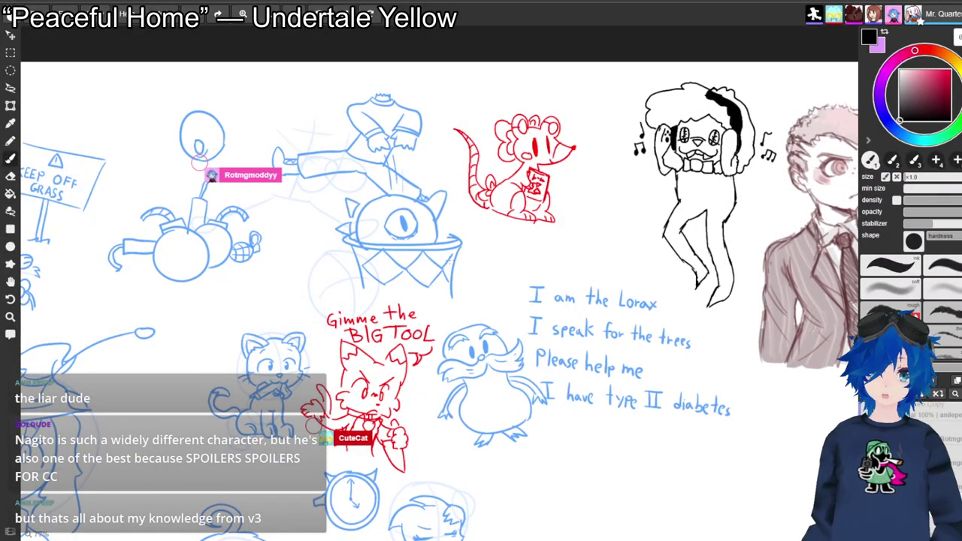
{"action": "mouse_move", "coordinate": [577, 180]}
{"action": "left_mouse_down"}
{"action": "mouse_move", "coordinate": [448, 149]}
{"action": "mouse_move", "coordinate": [232, 152]}
{"action": "mouse_move", "coordinate": [132, 177]}
{"action": "left_mouse_up"}
{"action": "mouse_move", "coordinate": [454, 237]}
{"action": "left_mouse_down"}
{"action": "mouse_move", "coordinate": [383, 222]}
{"action": "mouse_move", "coordinate": [343, 230]}
{"action": "left_mouse_up"}
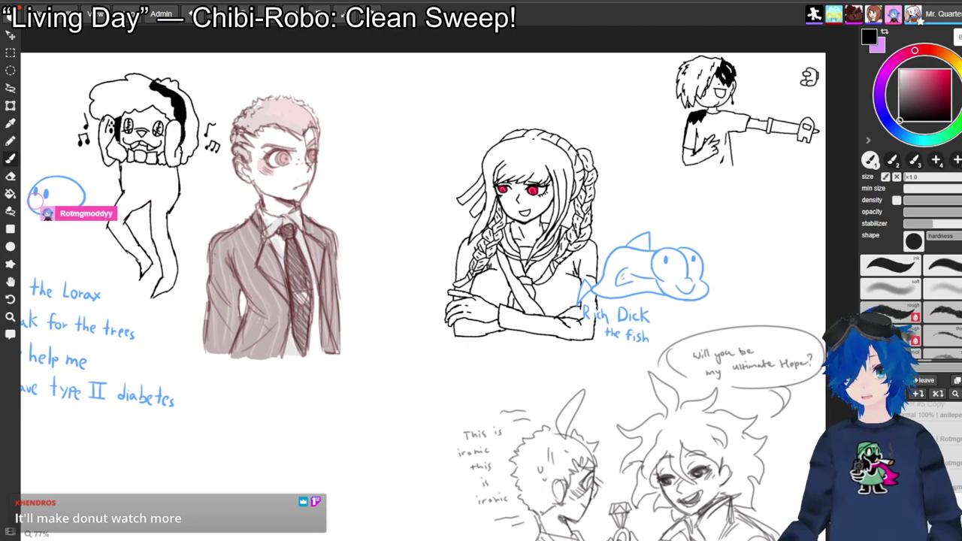
{"action": "key", "text": "space"}
{"action": "mouse_move", "coordinate": [376, 301]}
{"action": "left_mouse_down"}
{"action": "mouse_move", "coordinate": [516, 234]}
{"action": "mouse_move", "coordinate": [601, 289]}
{"action": "mouse_move", "coordinate": [651, 283]}
{"action": "left_mouse_up"}
{"action": "scroll", "coordinate": [440, 286], "scroll_direction": "down", "scroll_amount": 3}
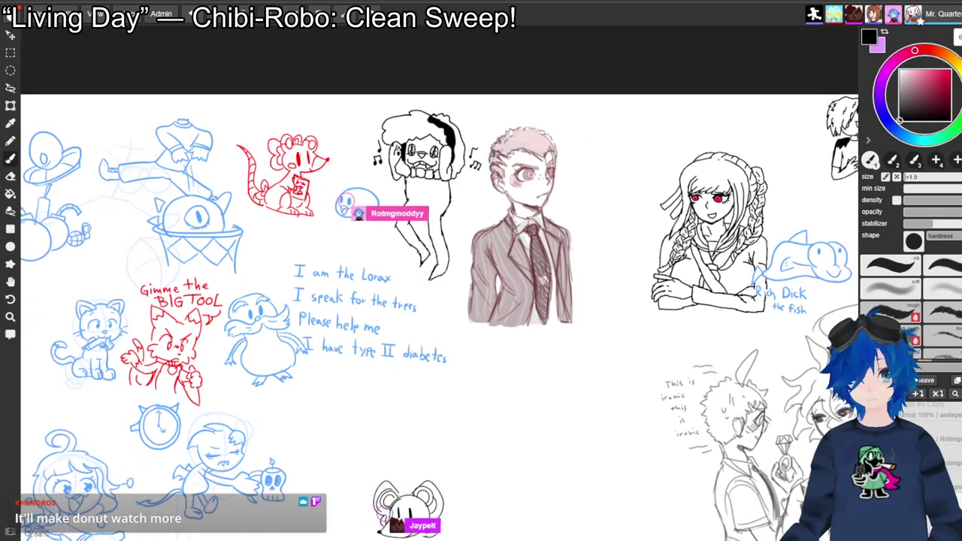
Survey the shared canvas from the "Here lies Q" tombstone across to the proposal sketch and the new mouse drawing.
{"action": "mouse_move", "coordinate": [530, 278]}
{"action": "left_mouse_down"}
{"action": "mouse_move", "coordinate": [541, 176]}
{"action": "mouse_move", "coordinate": [581, 179]}
{"action": "mouse_move", "coordinate": [629, 163]}
{"action": "mouse_move", "coordinate": [732, 178]}
{"action": "mouse_move", "coordinate": [714, 192]}
{"action": "left_mouse_up"}
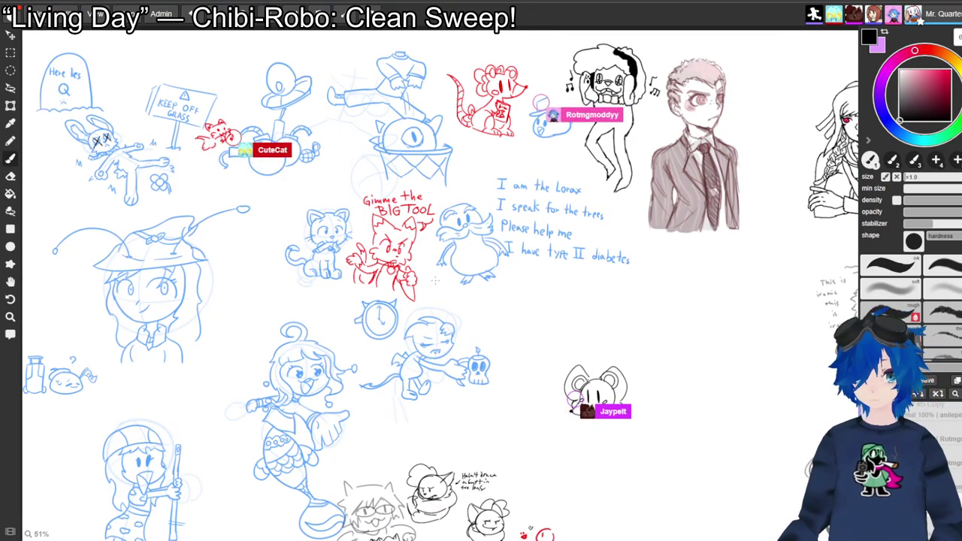
{"action": "key", "text": "space"}
{"action": "left_click_drag", "start_coordinate": [715, 190], "coordinate": [457, 186]}
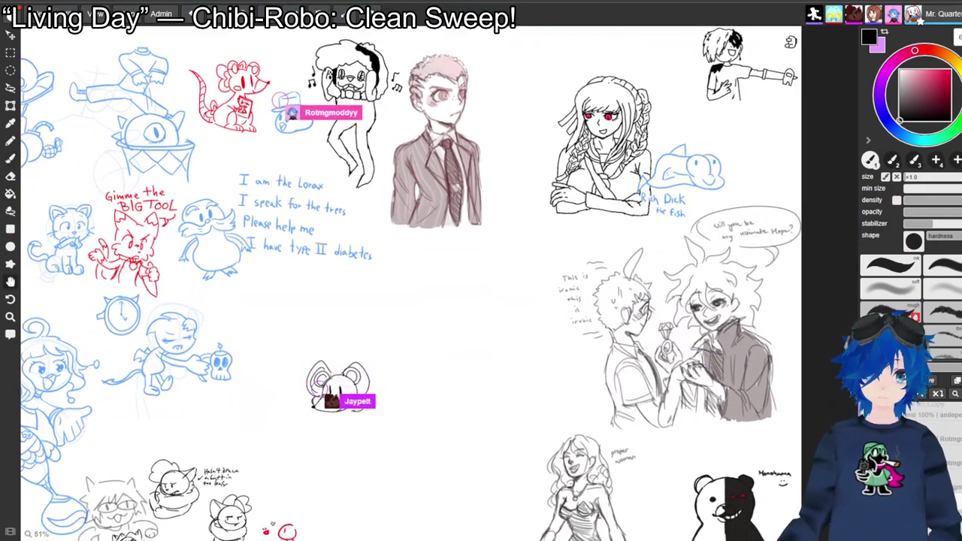
{"action": "key", "text": "b"}
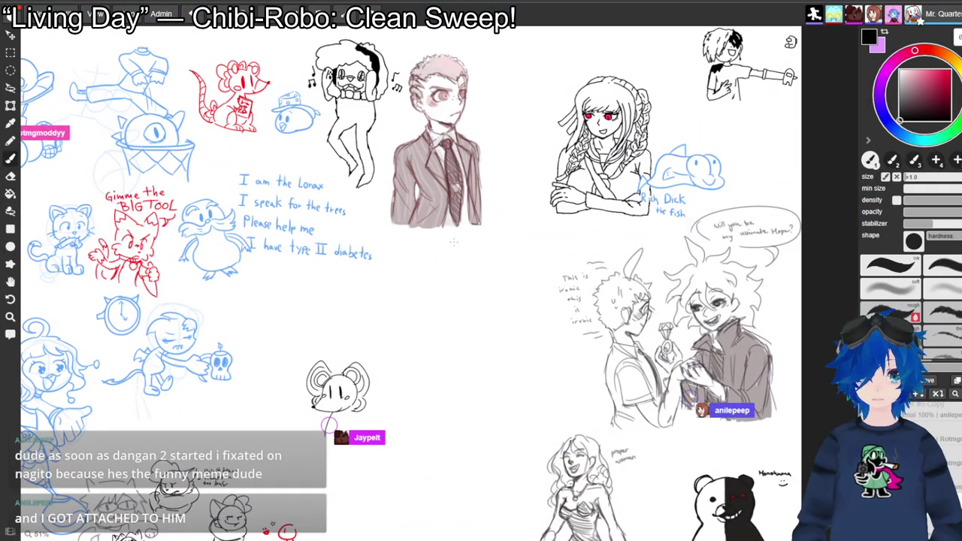
{"action": "left_click_drag", "start_coordinate": [440, 283], "coordinate": [776, 313]}
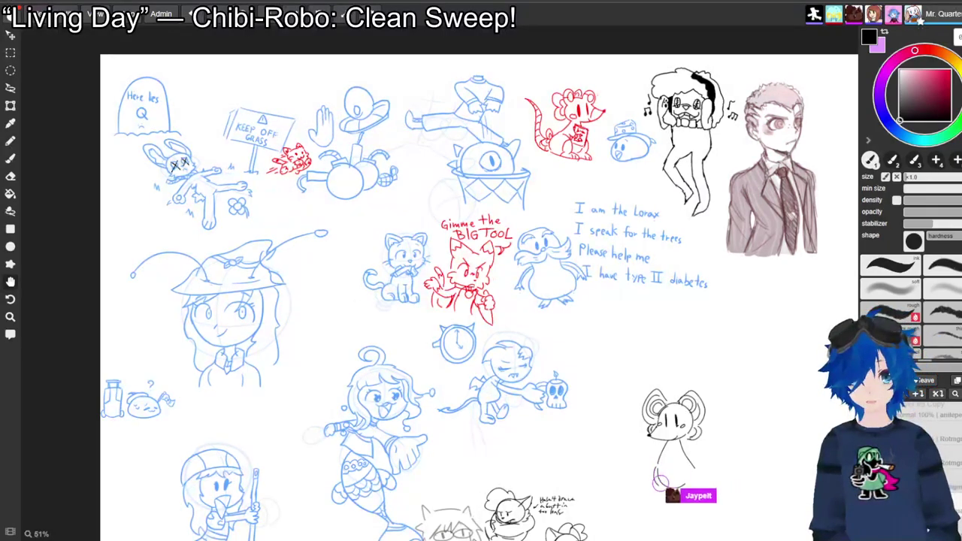
{"action": "left_click_drag", "start_coordinate": [776, 313], "coordinate": [769, 303]}
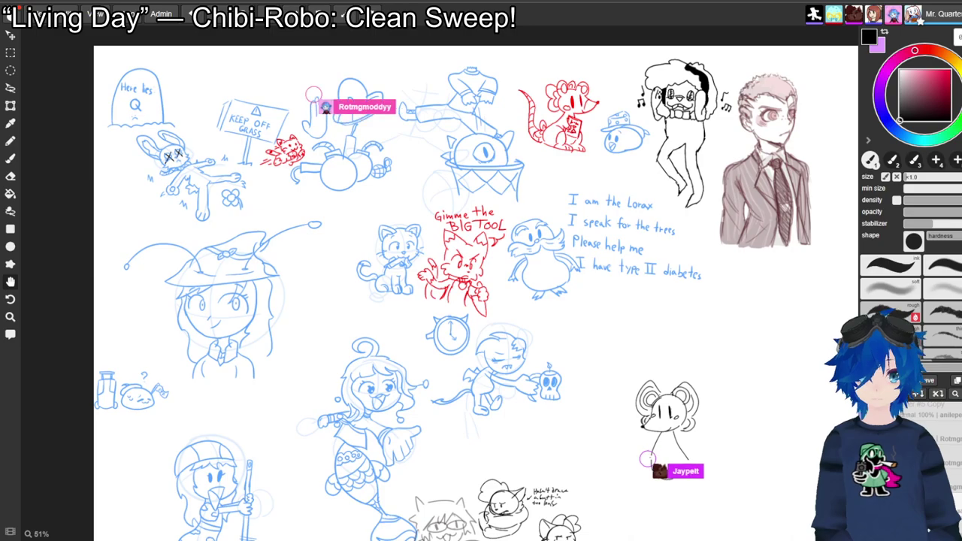
{"action": "left_click_drag", "start_coordinate": [769, 304], "coordinate": [545, 249]}
{"action": "left_click_drag", "start_coordinate": [481, 274], "coordinate": [634, 281]}
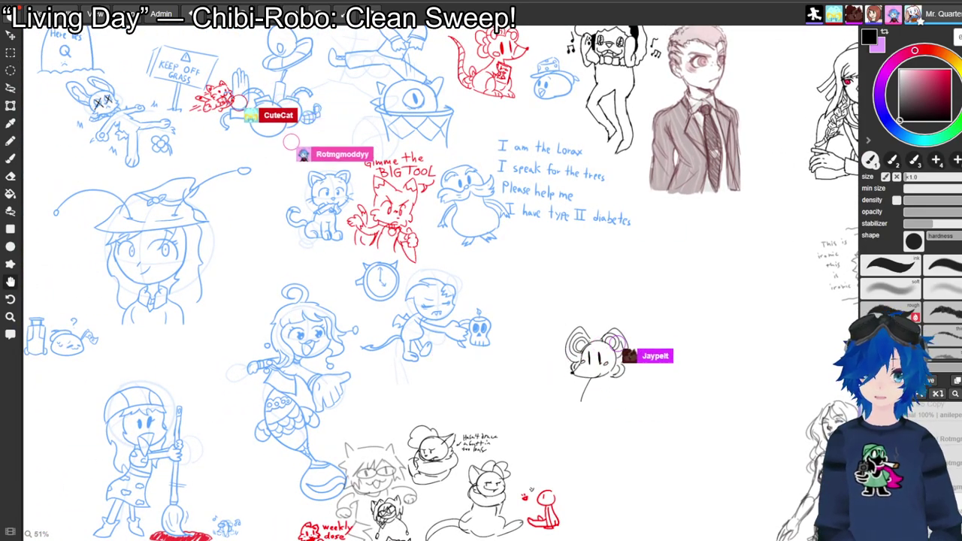
Survey the shared canvas from the "KEEP OFF GRASS" sign and the new mouse drawing across to the suited man and the proposal sketch.
{"action": "mouse_move", "coordinate": [481, 271]}
{"action": "left_mouse_down"}
{"action": "mouse_move", "coordinate": [511, 232]}
{"action": "mouse_move", "coordinate": [470, 281]}
{"action": "mouse_move", "coordinate": [471, 307]}
{"action": "mouse_move", "coordinate": [484, 310]}
{"action": "left_mouse_up"}
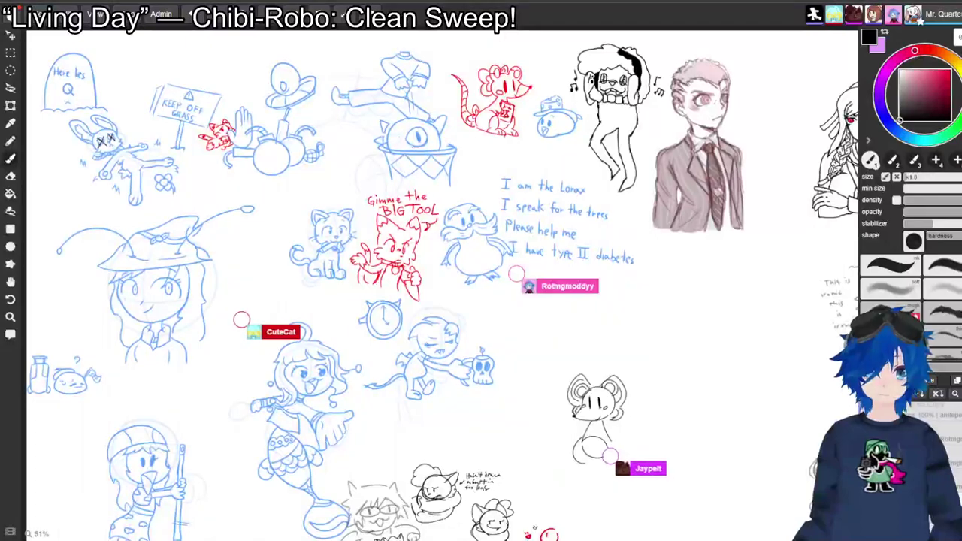
{"action": "left_click_drag", "start_coordinate": [586, 300], "coordinate": [305, 331]}
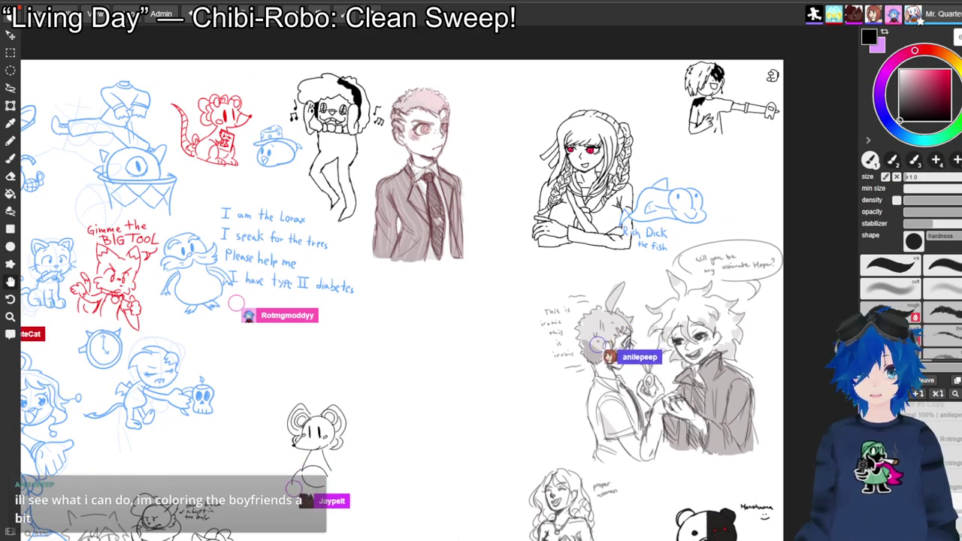
{"action": "left_click_drag", "start_coordinate": [439, 220], "coordinate": [403, 200]}
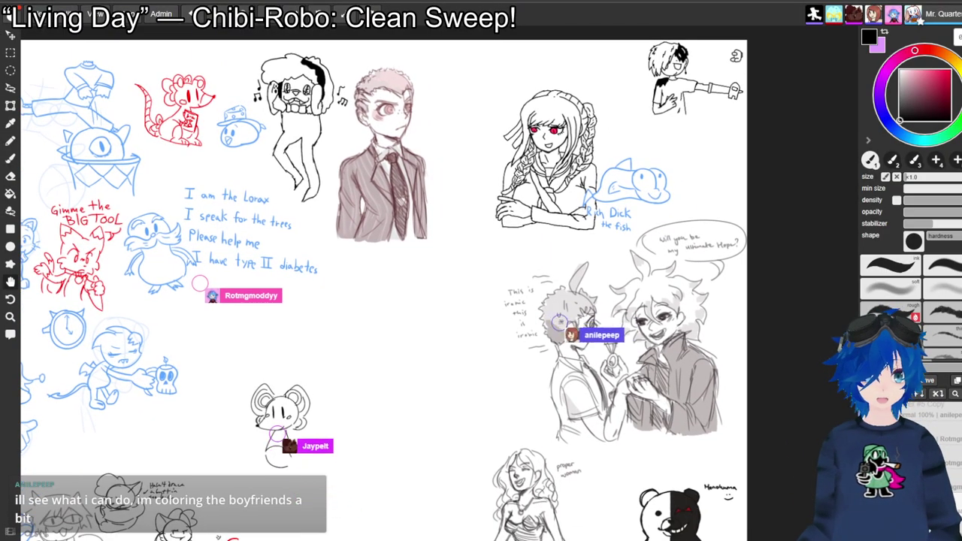
{"action": "key", "text": "b"}
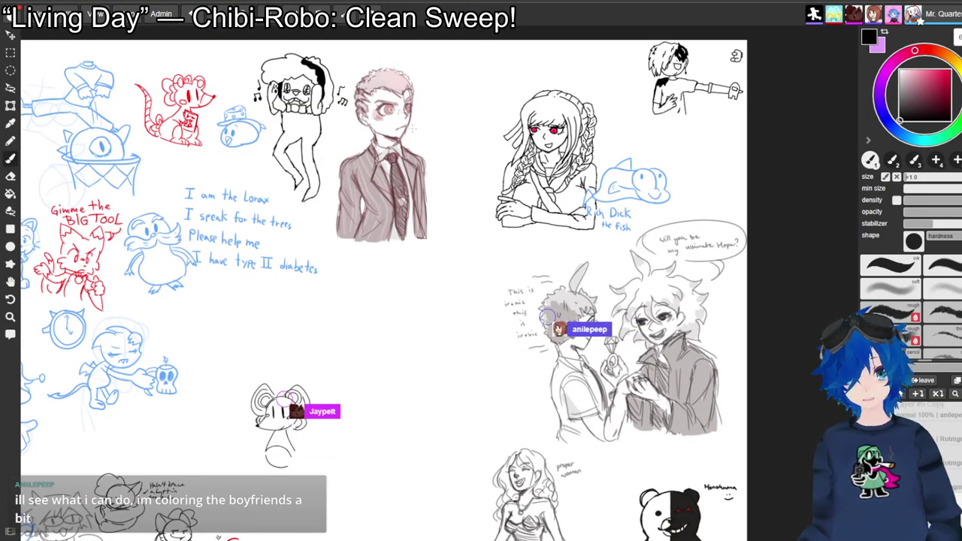
{"action": "left_click_drag", "start_coordinate": [384, 301], "coordinate": [624, 217]}
{"action": "scroll", "coordinate": [439, 285], "scroll_direction": "left", "scroll_amount": 4}
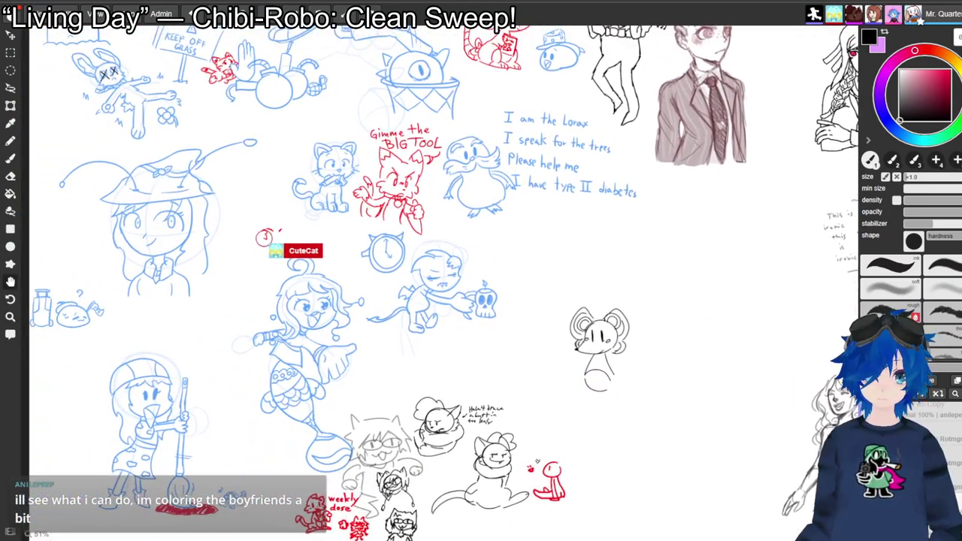
{"action": "scroll", "coordinate": [440, 286], "scroll_direction": "right", "scroll_amount": 8}
{"action": "scroll", "coordinate": [440, 285], "scroll_direction": "up", "scroll_amount": 2}
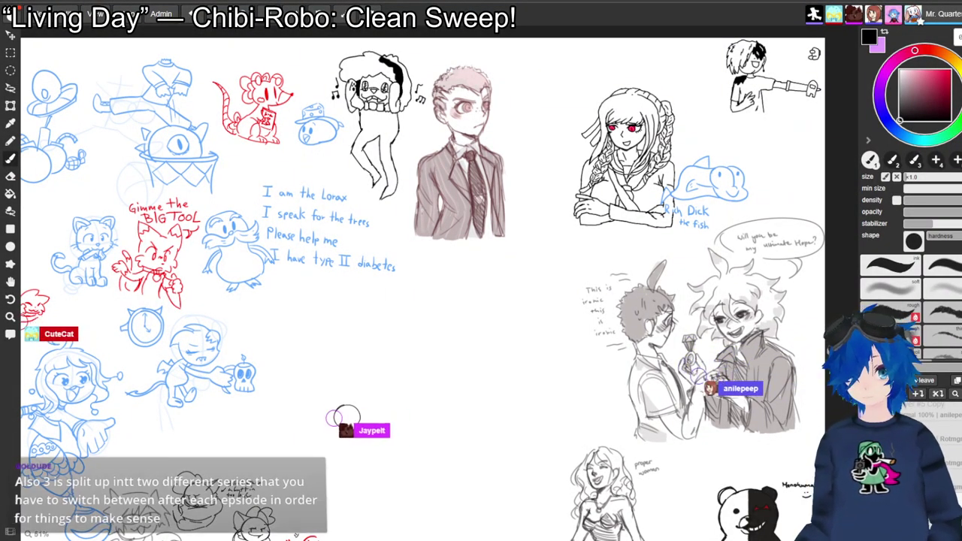
Draw a small black stick figure holding out a square sign above the red cat hugging a candle, using the third brush preset.
{"action": "key", "text": "3"}
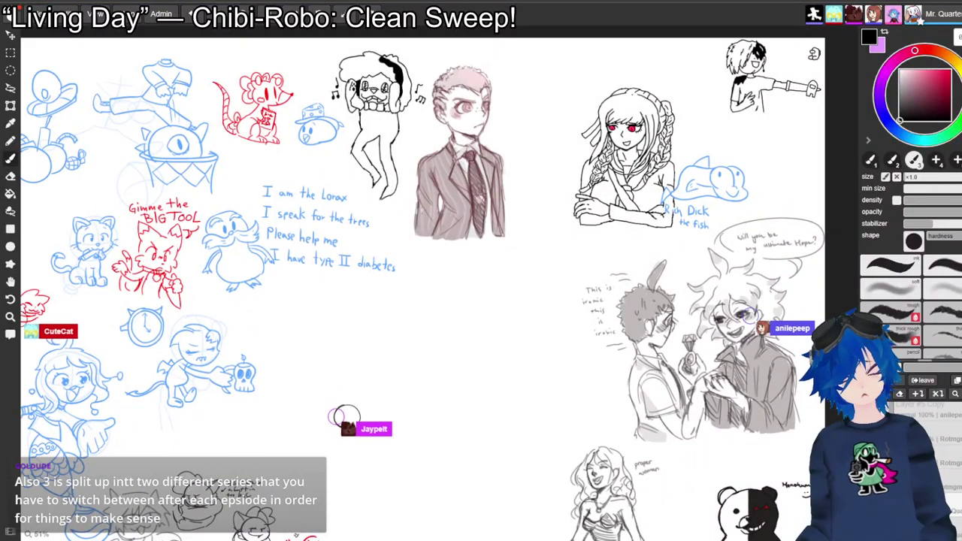
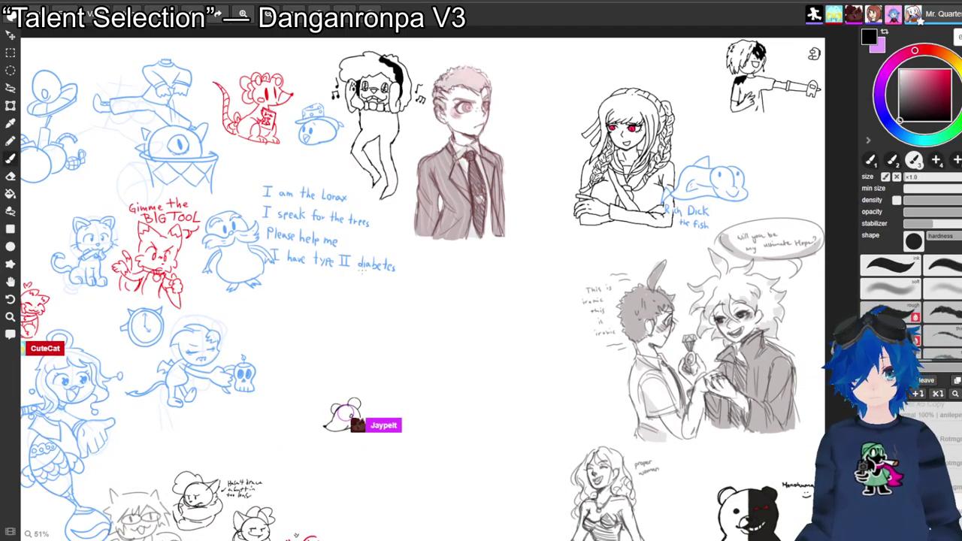
{"action": "key", "text": "space"}
{"action": "left_click_drag", "start_coordinate": [299, 148], "coordinate": [612, 107]}
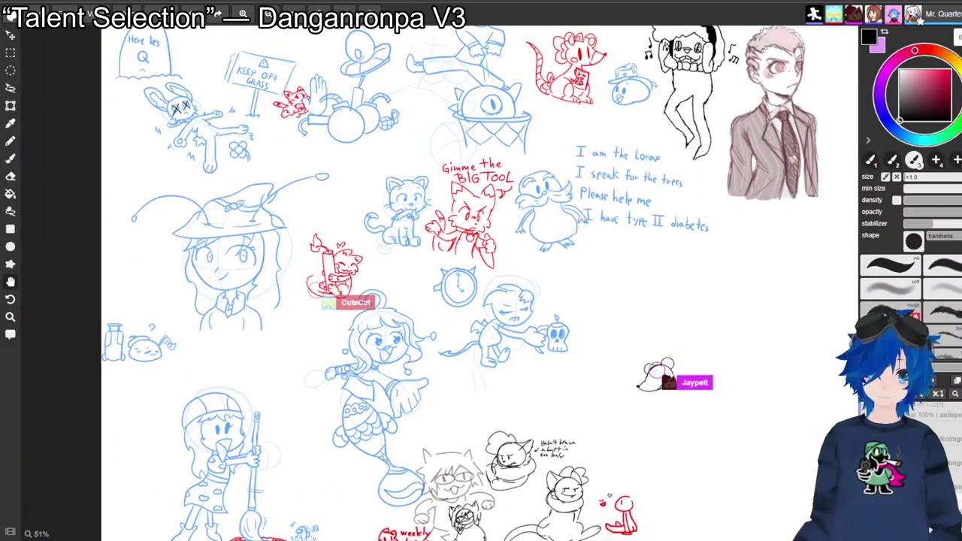
{"action": "left_click", "coordinate": [243, 14]}
{"action": "left_click", "coordinate": [243, 13]}
{"action": "left_click", "coordinate": [243, 13]}
{"action": "left_click_drag", "start_coordinate": [440, 283], "coordinate": [607, 290]}
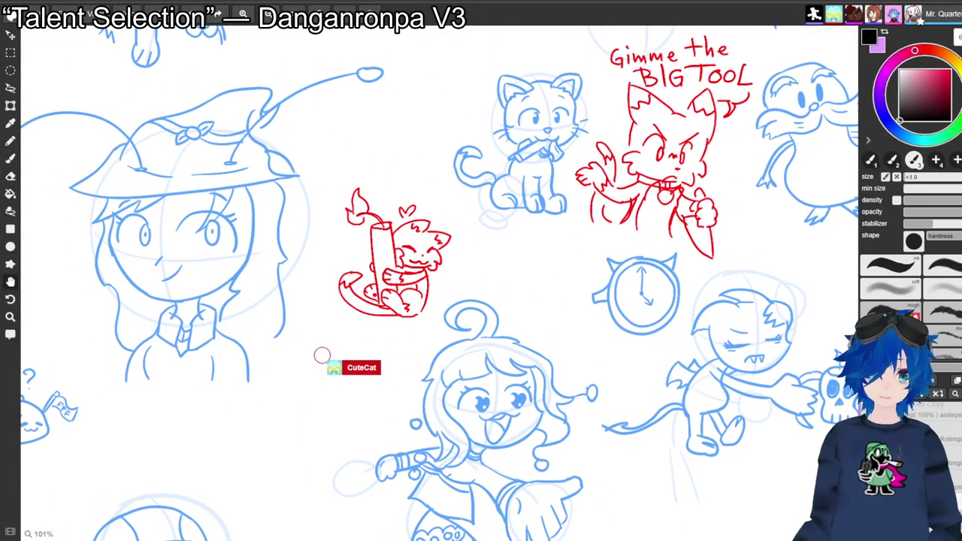
{"action": "left_click_drag", "start_coordinate": [526, 188], "coordinate": [476, 446]}
{"action": "scroll", "coordinate": [437, 282], "scroll_direction": "right", "scroll_amount": 1}
{"action": "scroll", "coordinate": [436, 283], "scroll_direction": "down", "scroll_amount": 7}
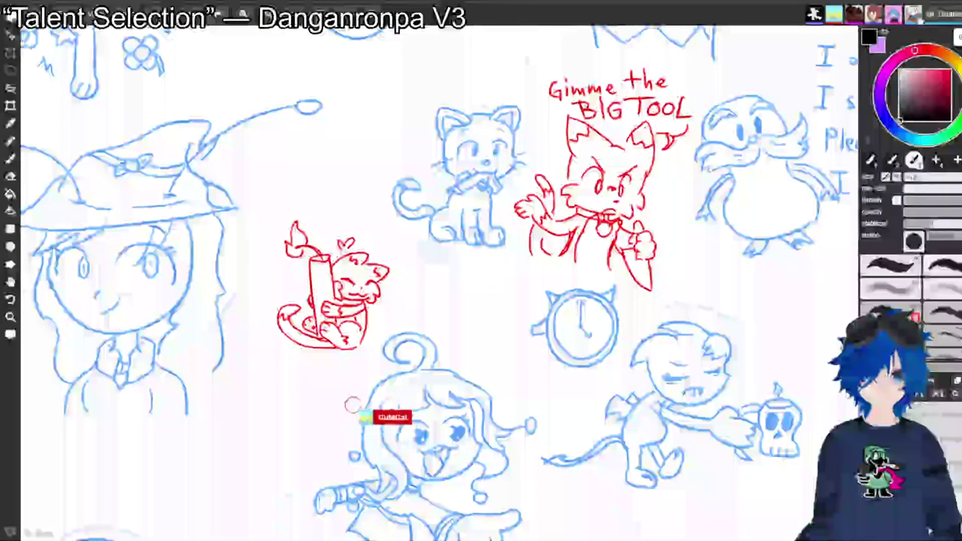
{"action": "left_click_drag", "start_coordinate": [311, 181], "coordinate": [313, 196]}
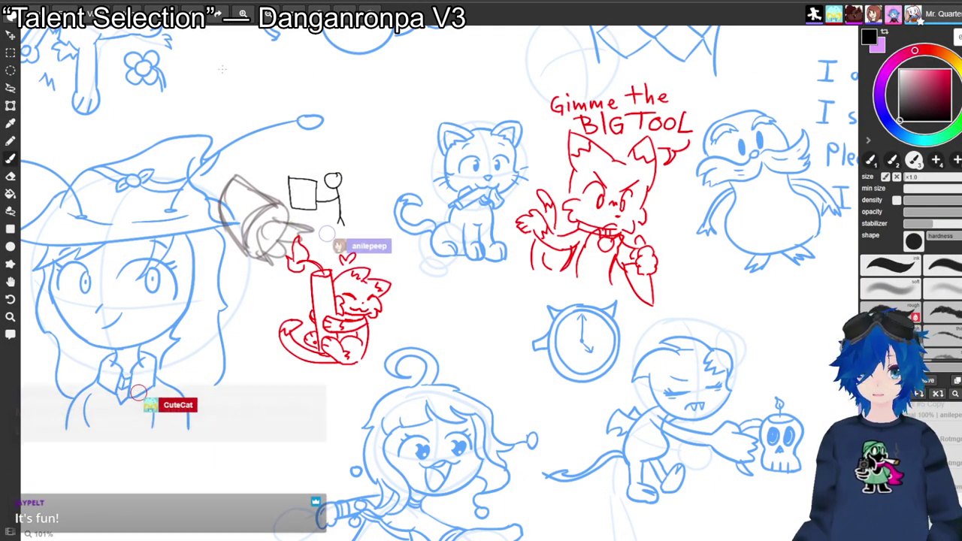
Letter "wa-ter" on the stick figure's square and draw a jagged black stream pouring from beneath it toward the candle.
{"action": "key", "text": "ctrl+plus"}
{"action": "key", "text": "ctrl+plus"}
{"action": "key", "text": "ctrl+plus"}
{"action": "key", "text": "ctrl+plus"}
{"action": "key", "text": "ctrl+plus"}
{"action": "key", "text": "ctrl+plus"}
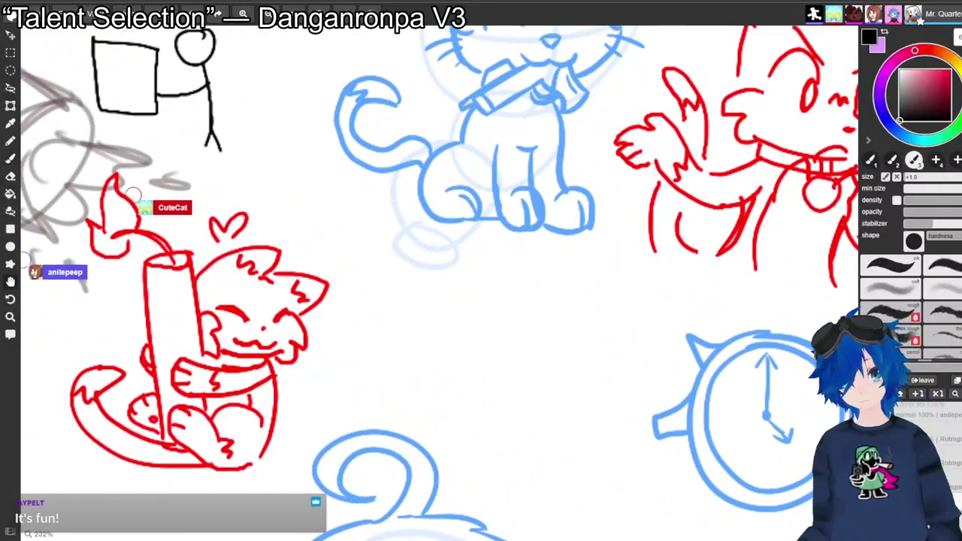
{"action": "left_click_drag", "start_coordinate": [306, 259], "coordinate": [572, 309]}
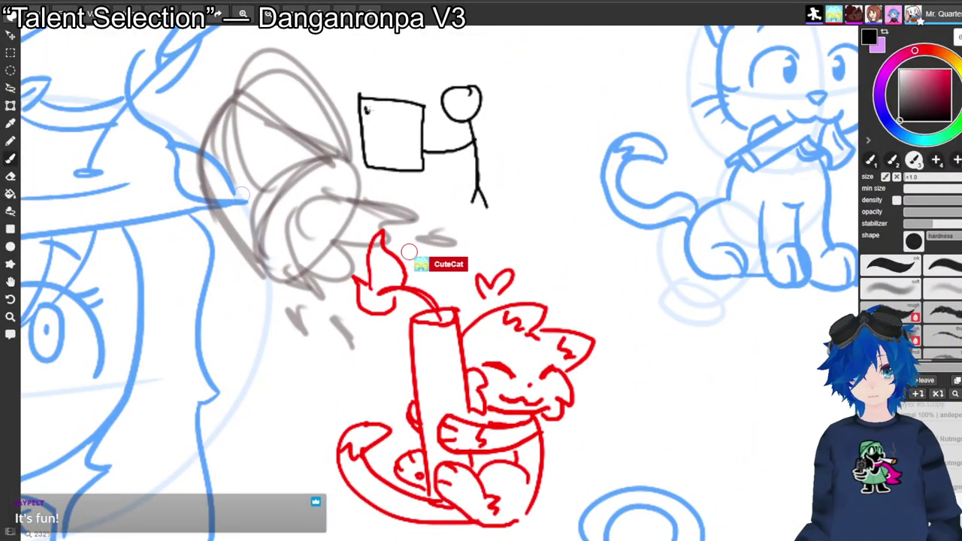
{"action": "left_click_drag", "start_coordinate": [376, 112], "coordinate": [383, 116]}
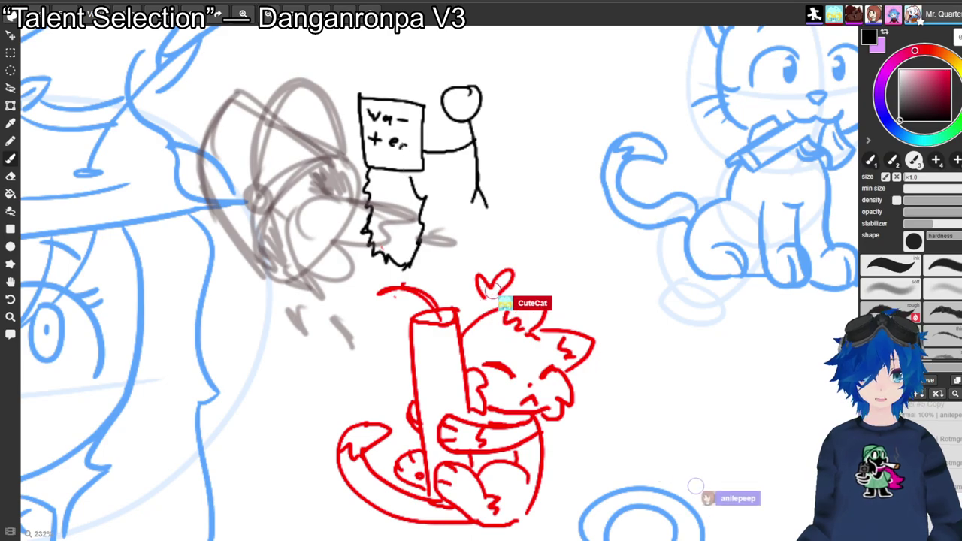
Examine the drawings around the candle cat, from the "Here lies Q" tombstone to the suited man and the doodles along the lower edge.
{"action": "key", "text": "ctrl+minus"}
{"action": "key", "text": "ctrl+minus"}
{"action": "key", "text": "ctrl+minus"}
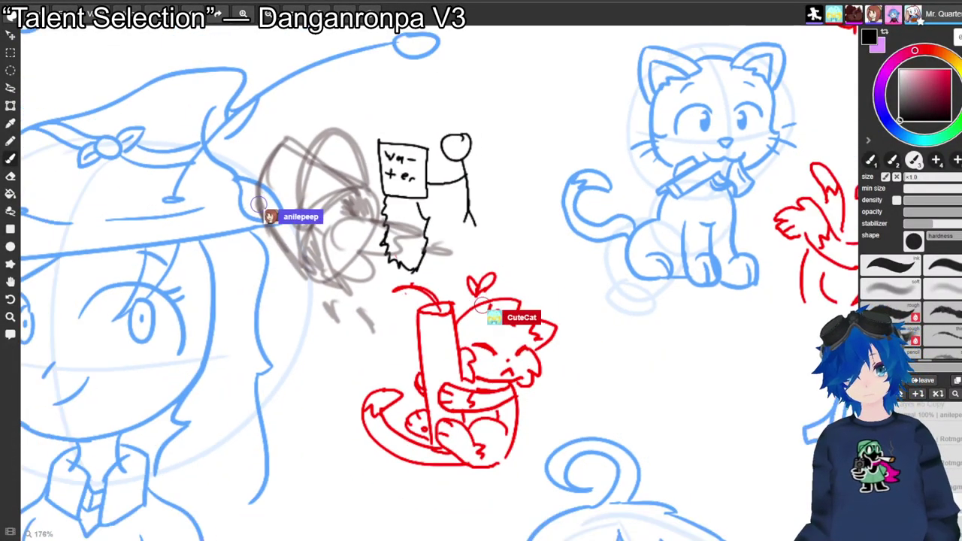
{"action": "key", "text": "ctrl+minus"}
{"action": "key", "text": "space"}
{"action": "left_click_drag", "start_coordinate": [440, 284], "coordinate": [315, 367]}
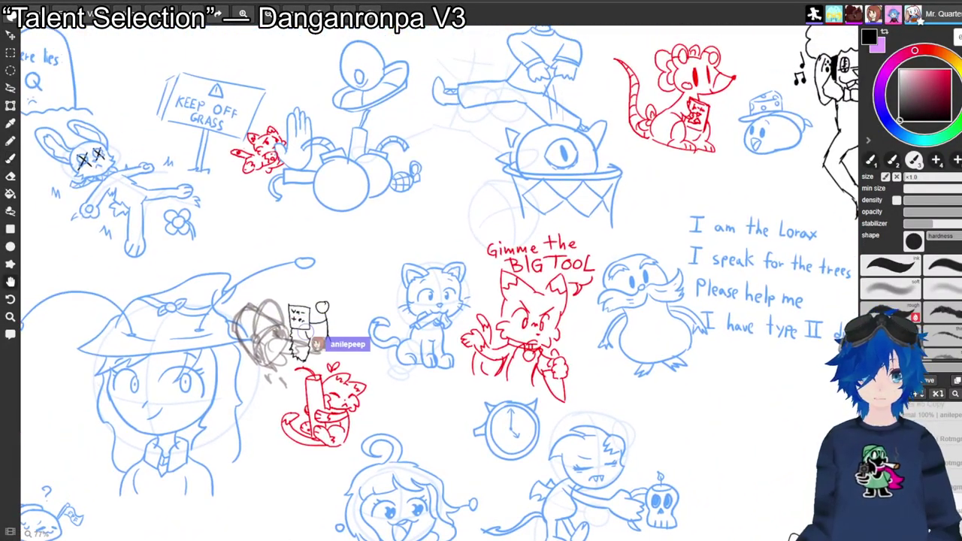
{"action": "key", "text": "ctrl+minus"}
{"action": "left_click_drag", "start_coordinate": [440, 284], "coordinate": [405, 137]}
{"action": "scroll", "coordinate": [451, 283], "scroll_direction": "up", "scroll_amount": 3}
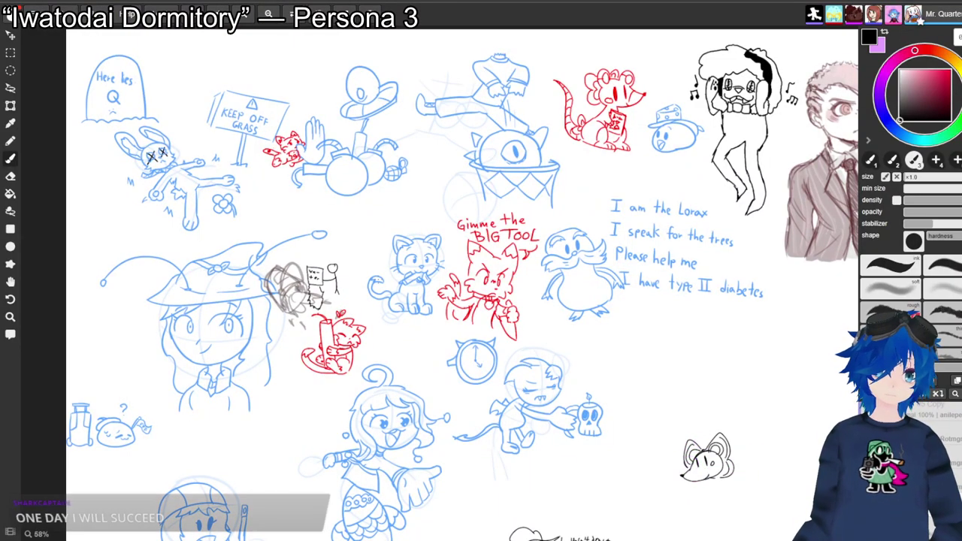
{"action": "left_click_drag", "start_coordinate": [462, 285], "coordinate": [370, 256]}
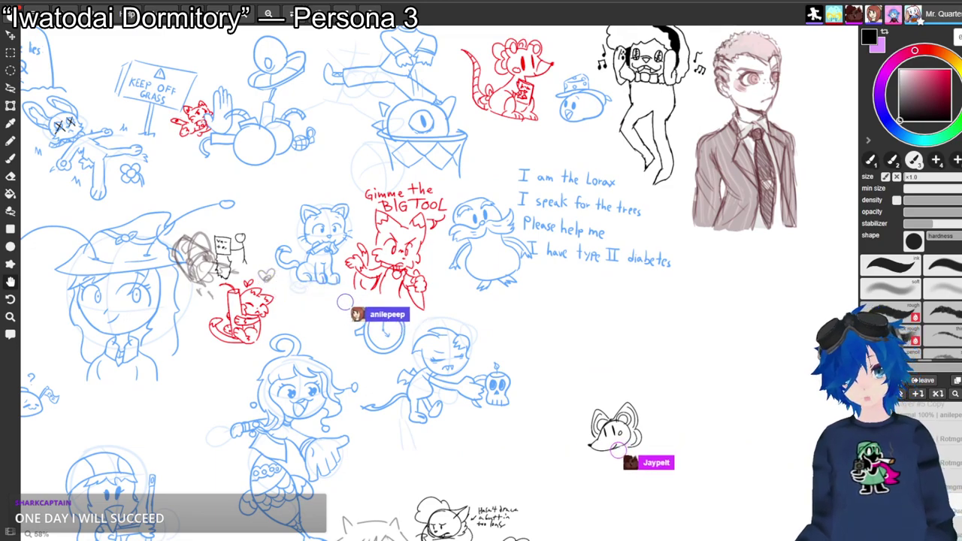
{"action": "left_click_drag", "start_coordinate": [481, 286], "coordinate": [578, 277]}
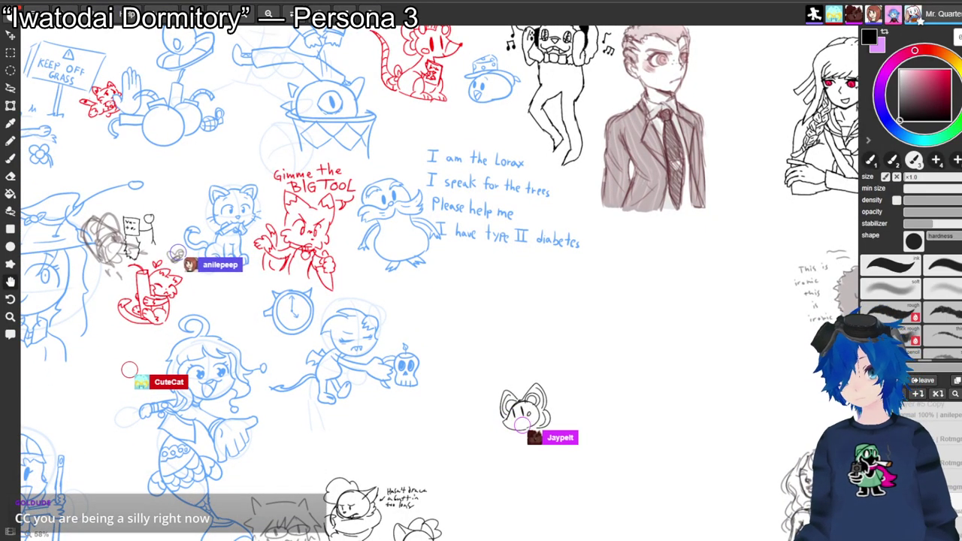
{"action": "left_click_drag", "start_coordinate": [429, 191], "coordinate": [419, 230]}
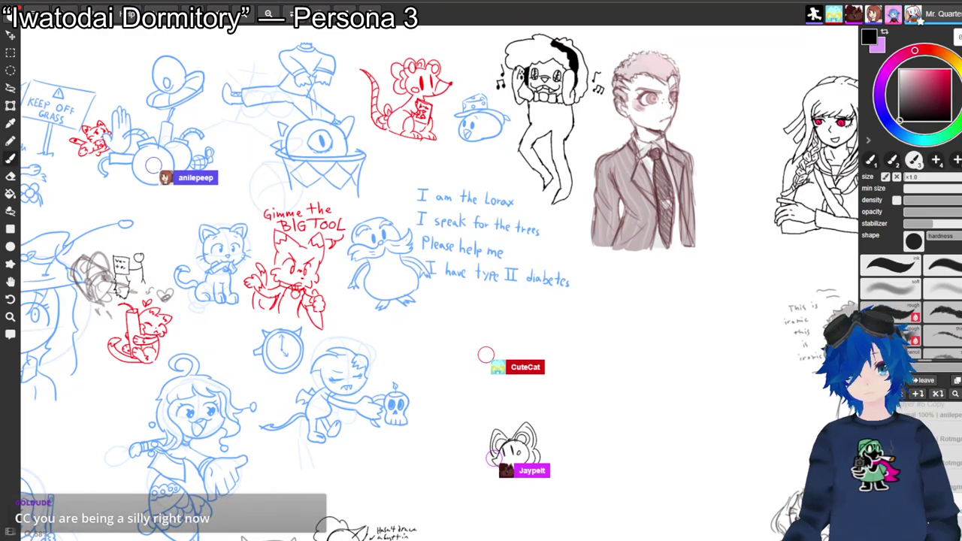
{"action": "left_click_drag", "start_coordinate": [440, 283], "coordinate": [434, 100]}
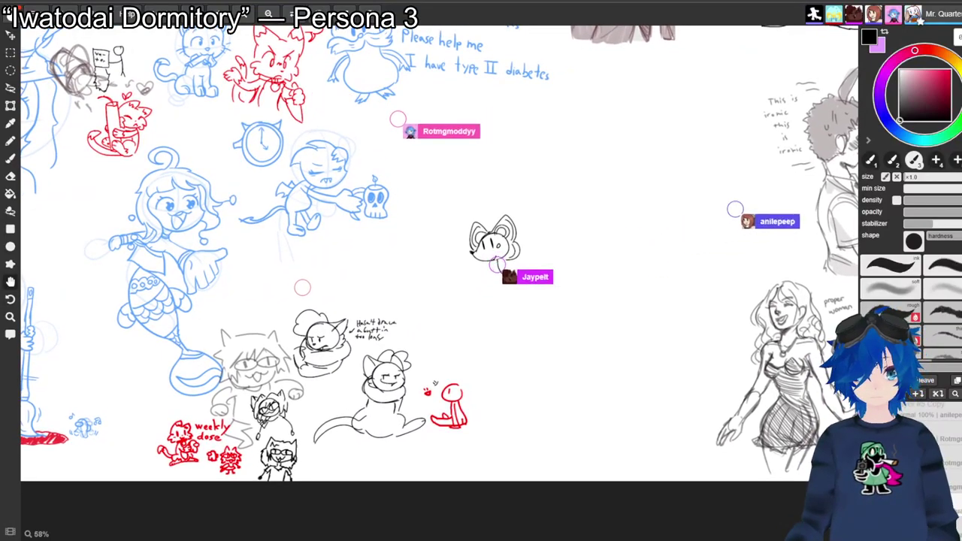
Examine the scarf-wearing cat doodles near the lower edge, the blue "Morbidly obese" joke and the gray figure sketch beside it.
{"action": "key", "text": "ctrl+plus"}
{"action": "key", "text": "ctrl+plus"}
{"action": "key", "text": "ctrl+plus"}
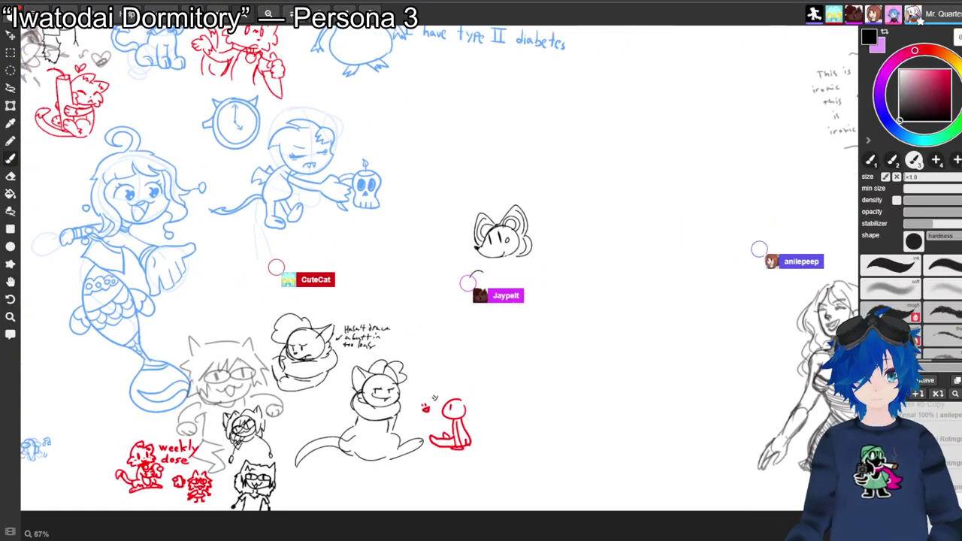
{"action": "key", "text": "ctrl+plus"}
{"action": "left_click_drag", "start_coordinate": [440, 406], "coordinate": [475, 141]}
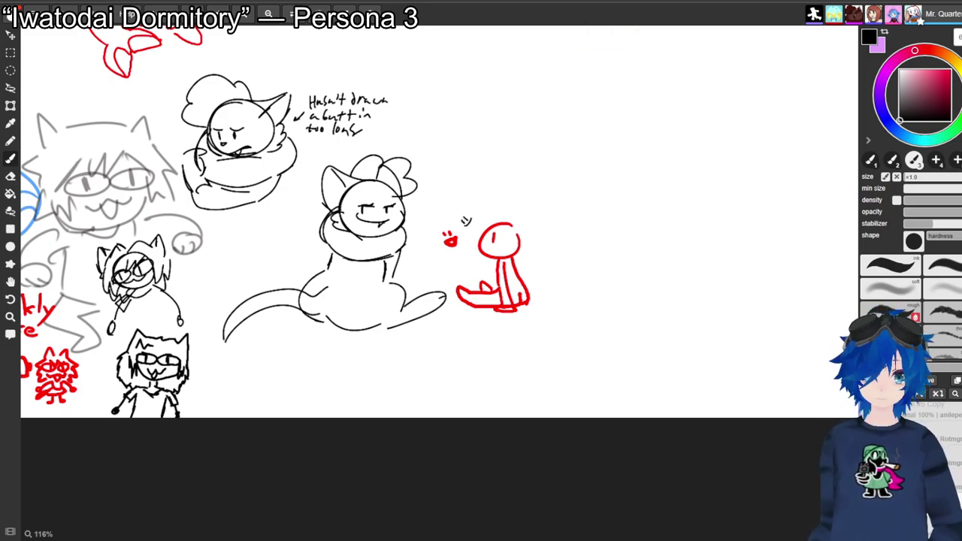
{"action": "scroll", "coordinate": [447, 289], "scroll_direction": "down", "scroll_amount": 4}
{"action": "mouse_move", "coordinate": [448, 289]}
{"action": "left_mouse_down"}
{"action": "mouse_move", "coordinate": [411, 496]}
{"action": "mouse_move", "coordinate": [447, 289]}
{"action": "mouse_move", "coordinate": [443, 349]}
{"action": "mouse_move", "coordinate": [419, 312]}
{"action": "mouse_move", "coordinate": [406, 339]}
{"action": "left_mouse_up"}
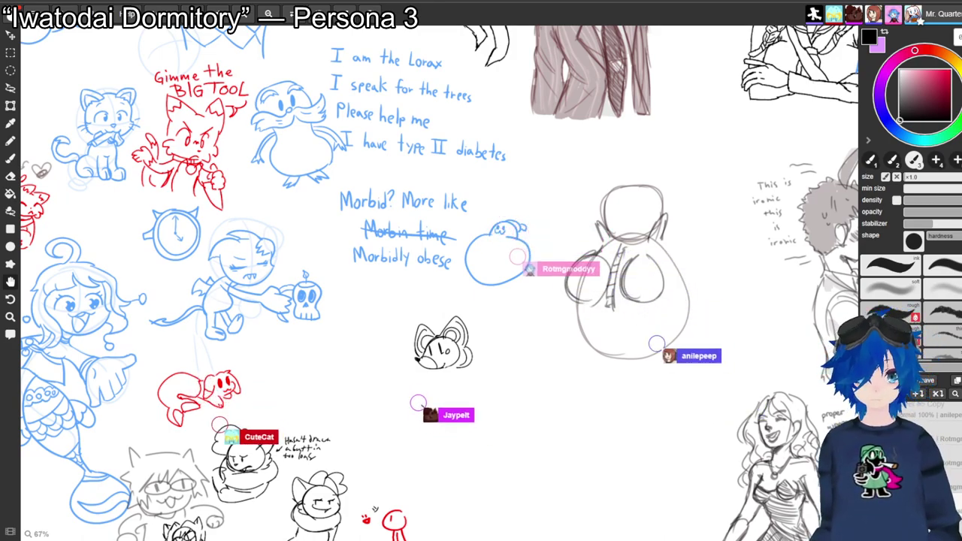
{"action": "left_click_drag", "start_coordinate": [406, 339], "coordinate": [400, 343]}
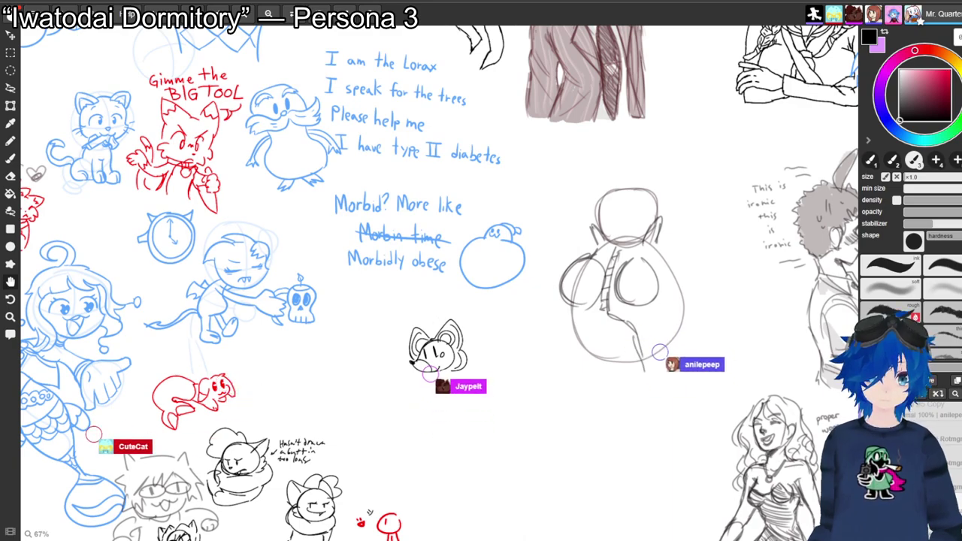
{"action": "scroll", "coordinate": [481, 286], "scroll_direction": "up", "scroll_amount": 1}
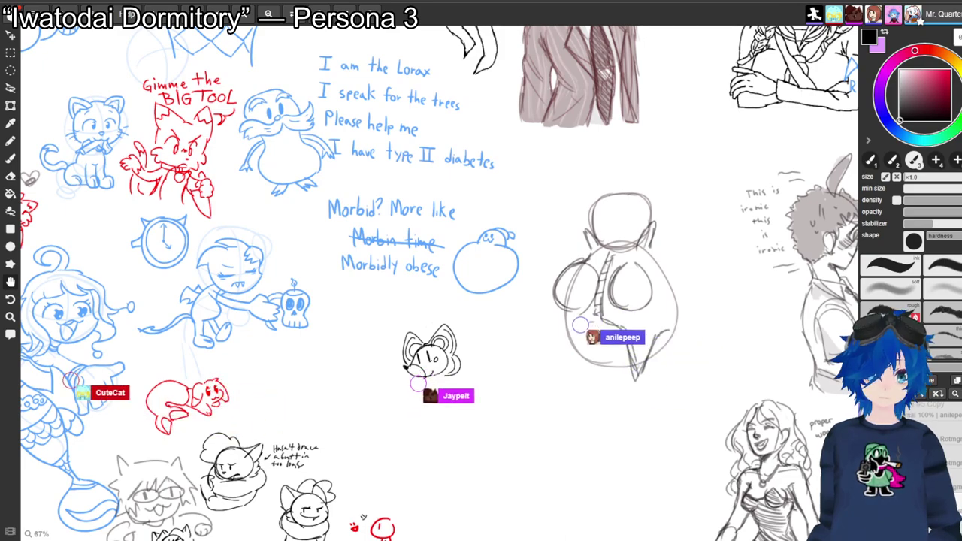
{"action": "scroll", "coordinate": [439, 283], "scroll_direction": "down", "scroll_amount": 1}
{"action": "scroll", "coordinate": [439, 282], "scroll_direction": "up", "scroll_amount": 1}
{"action": "scroll", "coordinate": [439, 282], "scroll_direction": "down", "scroll_amount": 2}
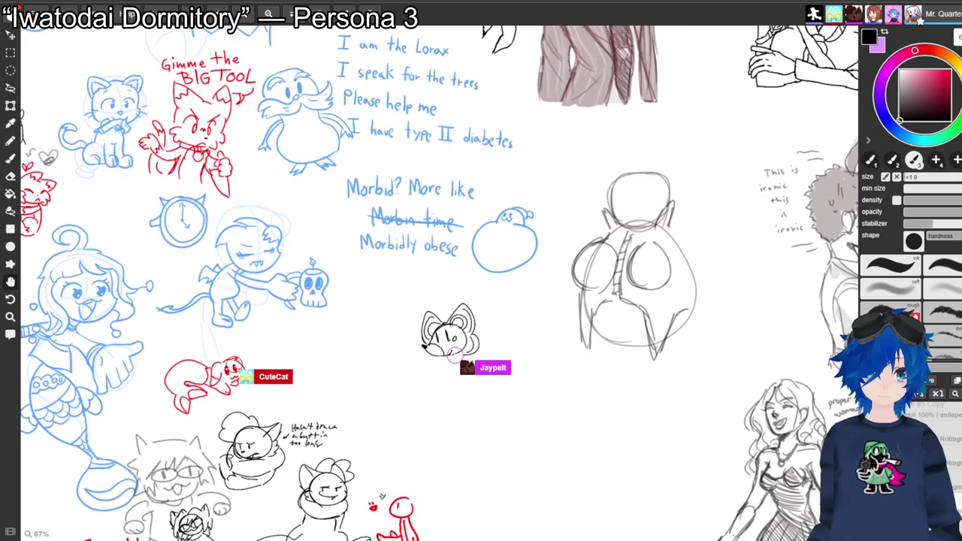
{"action": "scroll", "coordinate": [439, 283], "scroll_direction": "up", "scroll_amount": 1}
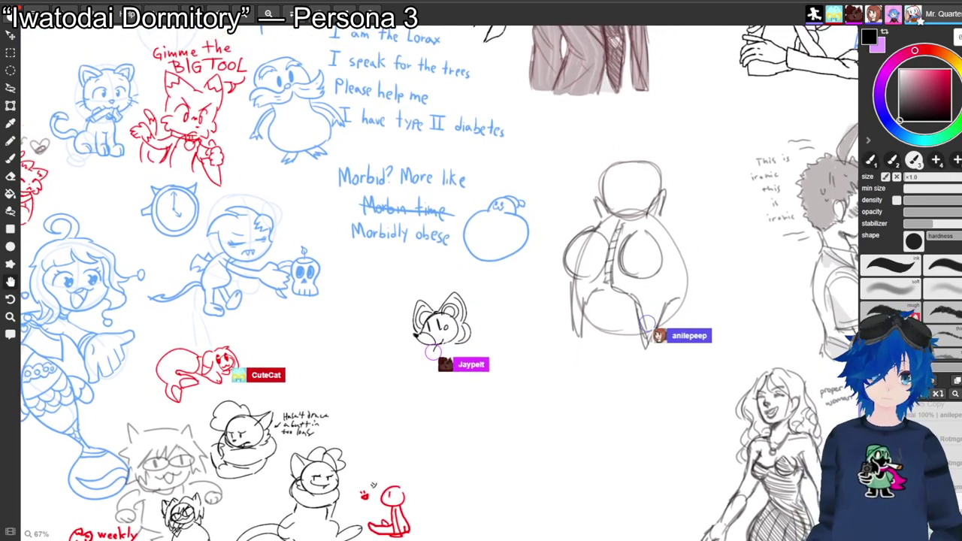
Sketch a tiny black figure inside the round belly of the blue character beside the "Morbidly obese" text.
{"action": "scroll", "coordinate": [496, 224], "scroll_direction": "up", "scroll_amount": 5}
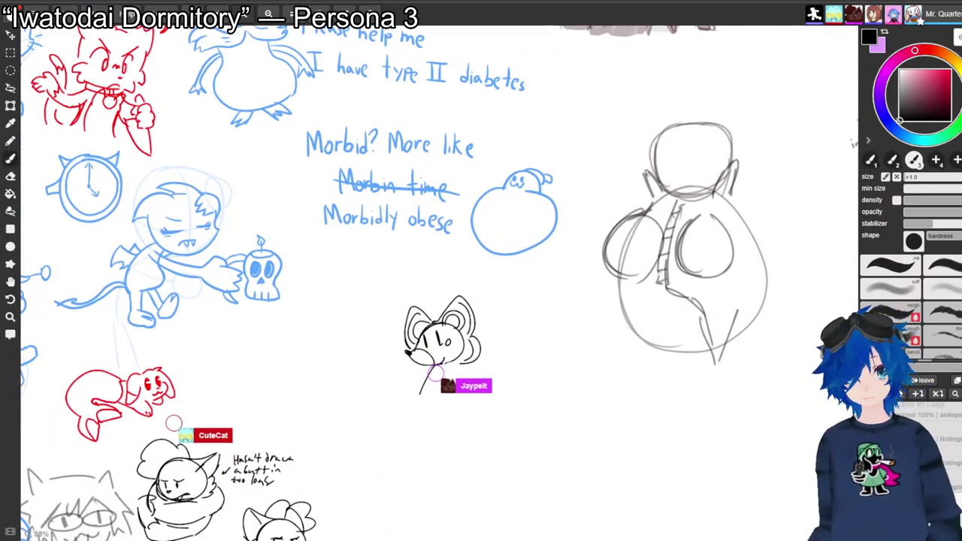
{"action": "mouse_move", "coordinate": [473, 230]}
{"action": "left_mouse_down"}
{"action": "mouse_move", "coordinate": [456, 239]}
{"action": "mouse_move", "coordinate": [457, 251]}
{"action": "mouse_move", "coordinate": [459, 242]}
{"action": "left_mouse_up"}
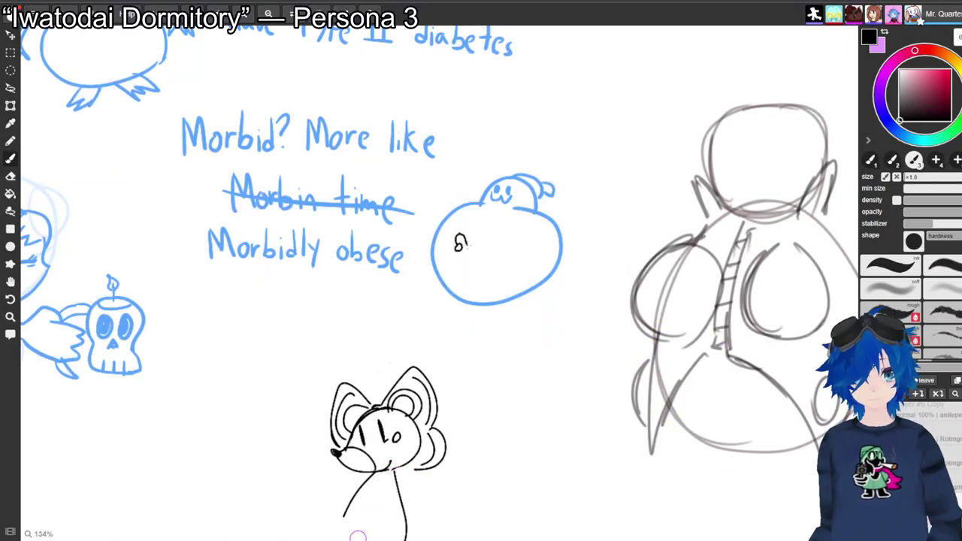
{"action": "left_click_drag", "start_coordinate": [465, 244], "coordinate": [462, 253]}
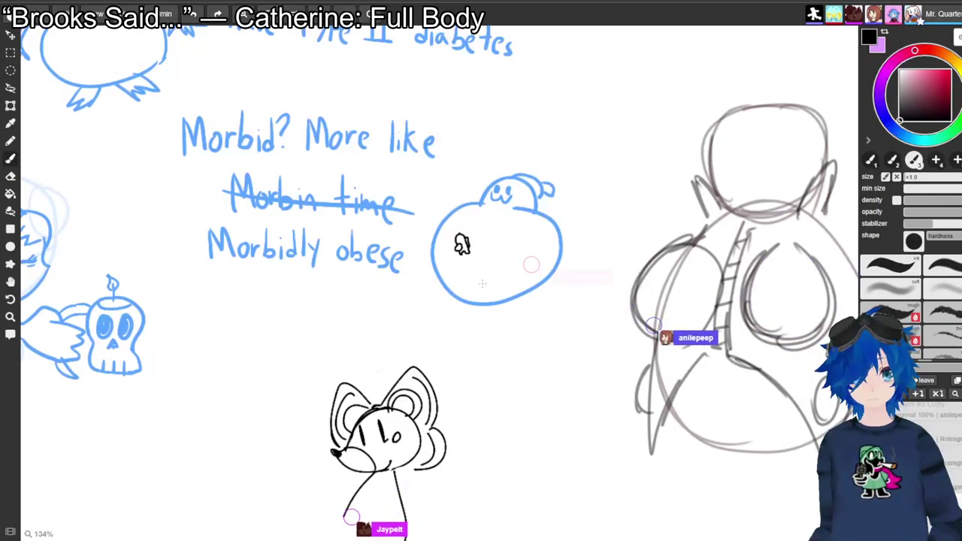
Erase the top of the tiny black figure's head and redraw the head outline taller.
{"action": "key", "text": "e"}
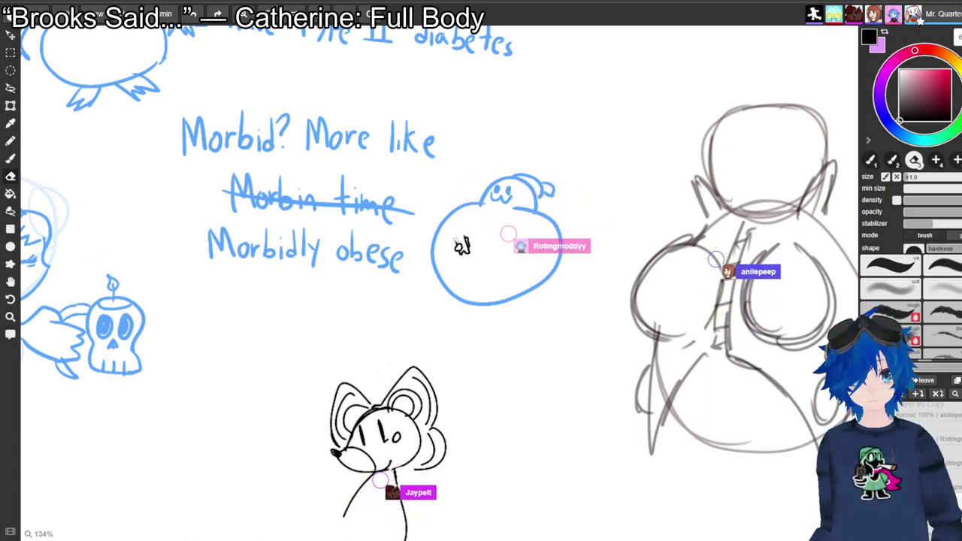
{"action": "key", "text": "b"}
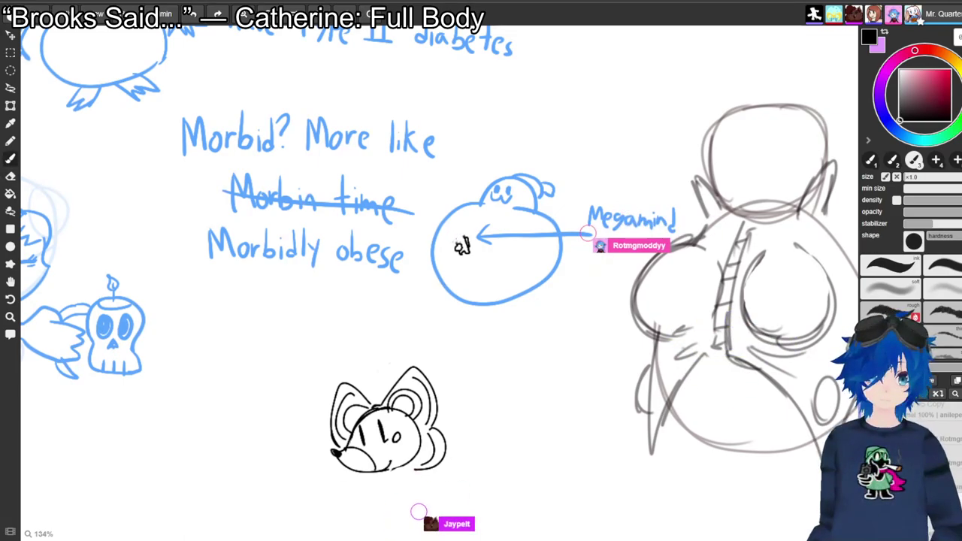
{"action": "left_click_drag", "start_coordinate": [458, 244], "coordinate": [467, 238]}
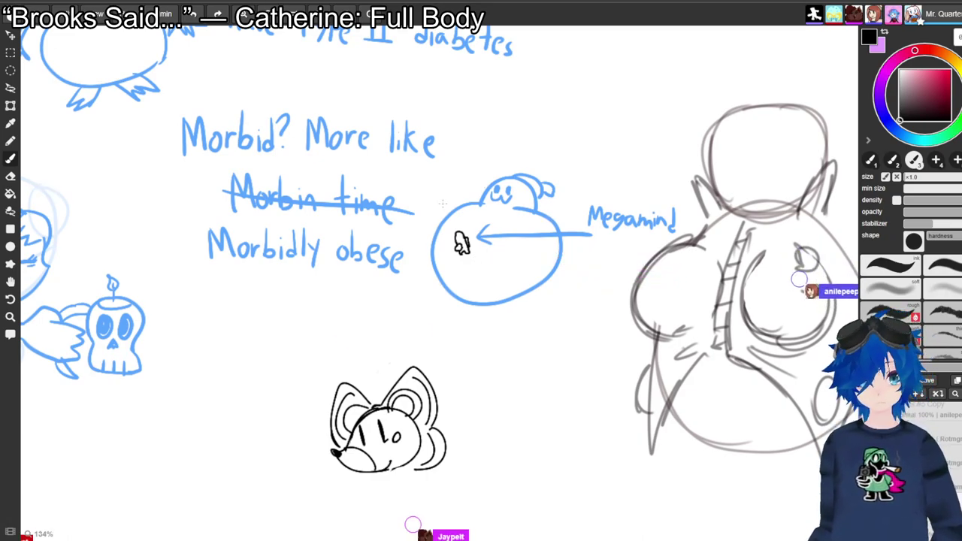
Sketch the pointed head outline of a black starfish character below the sitting scarf-wearing cat, at the canvas's lower edge.
{"action": "scroll", "coordinate": [440, 282], "scroll_direction": "down", "scroll_amount": 3}
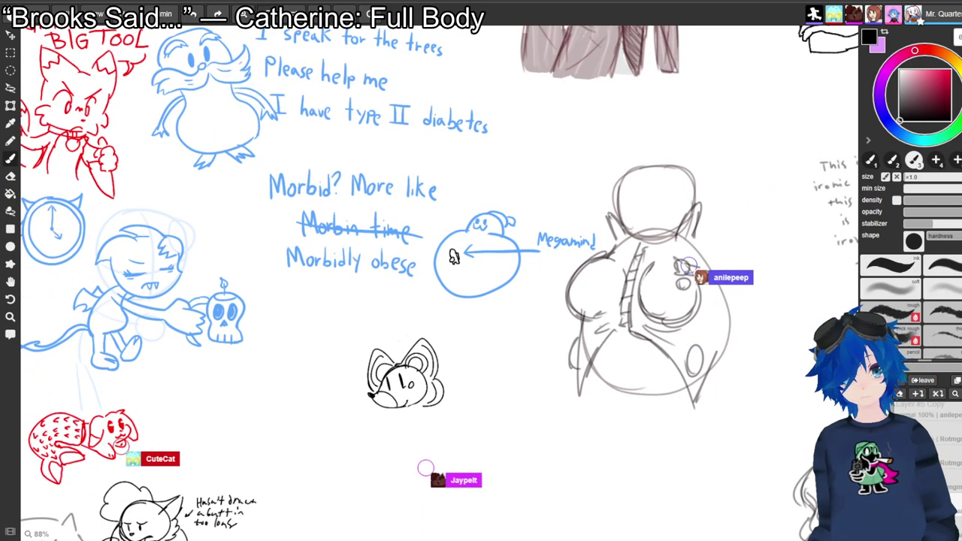
{"action": "key", "text": "space"}
{"action": "mouse_move", "coordinate": [406, 375]}
{"action": "left_mouse_down"}
{"action": "mouse_move", "coordinate": [449, 219]}
{"action": "mouse_move", "coordinate": [523, 87]}
{"action": "mouse_move", "coordinate": [592, 19]}
{"action": "left_mouse_up"}
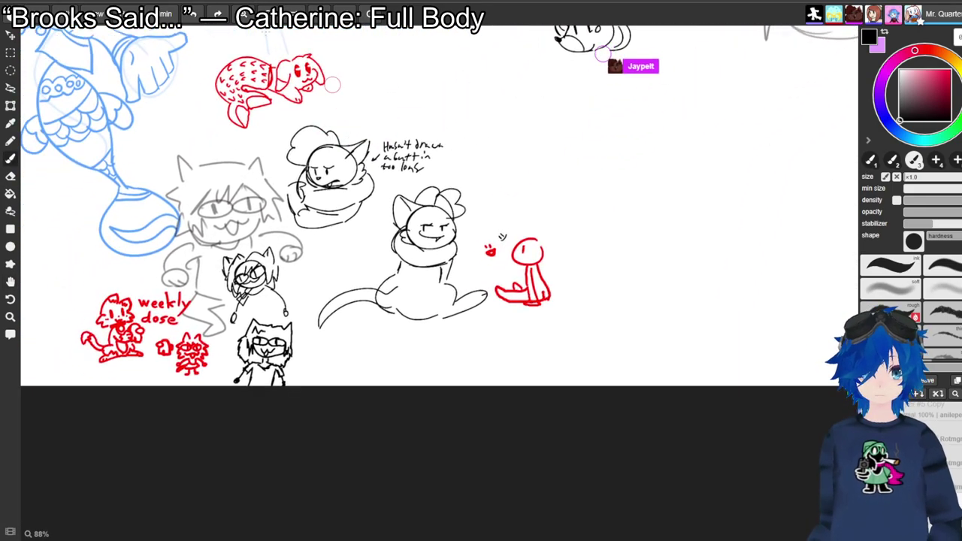
{"action": "key", "text": "ctrl+plus"}
{"action": "key", "text": "ctrl+plus"}
{"action": "key", "text": "ctrl+plus"}
{"action": "scroll", "coordinate": [441, 233], "scroll_direction": "down", "scroll_amount": 3}
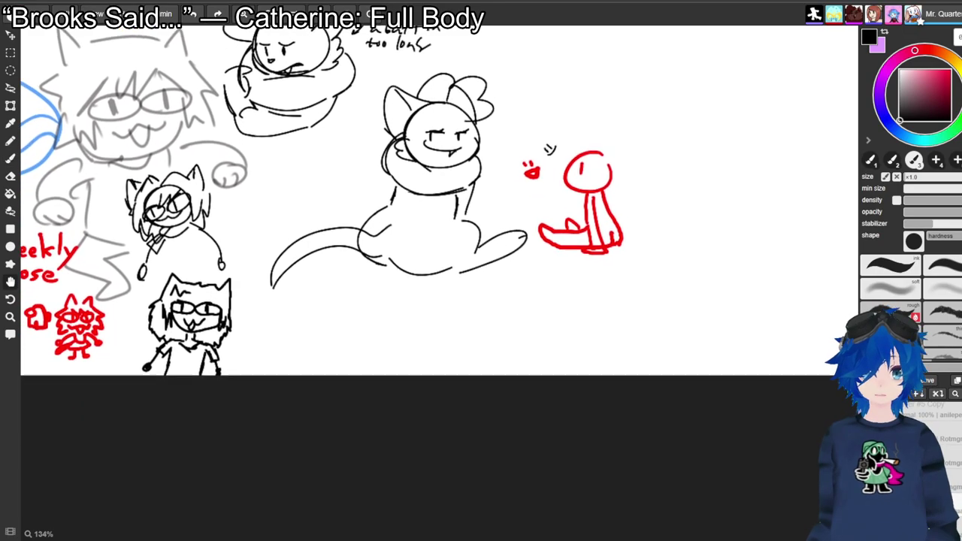
{"action": "key", "text": "b"}
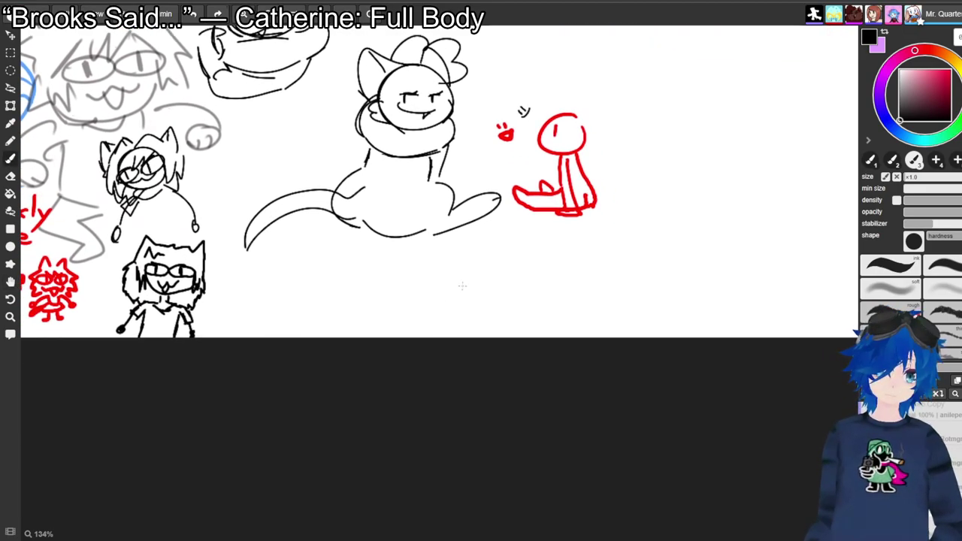
{"action": "left_click_drag", "start_coordinate": [454, 301], "coordinate": [502, 242]}
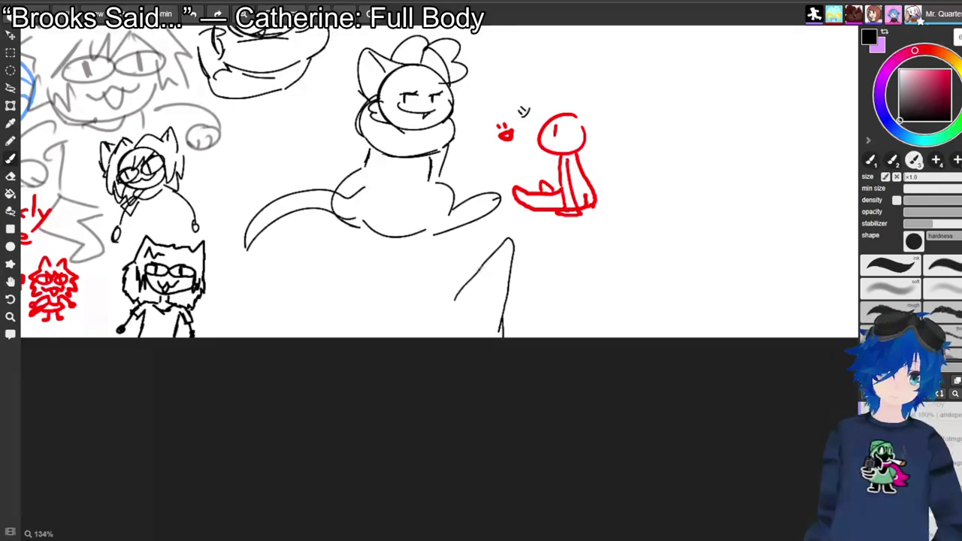
Erase part of the starfish character's head outline and draw two bulging eyes with pupils and eyebrows there.
{"action": "key", "text": "e"}
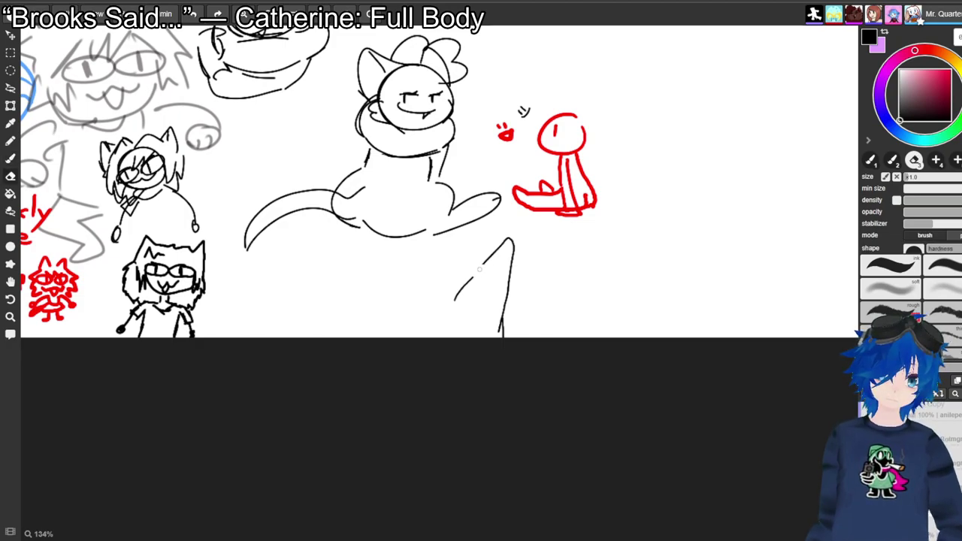
{"action": "key", "text": "b"}
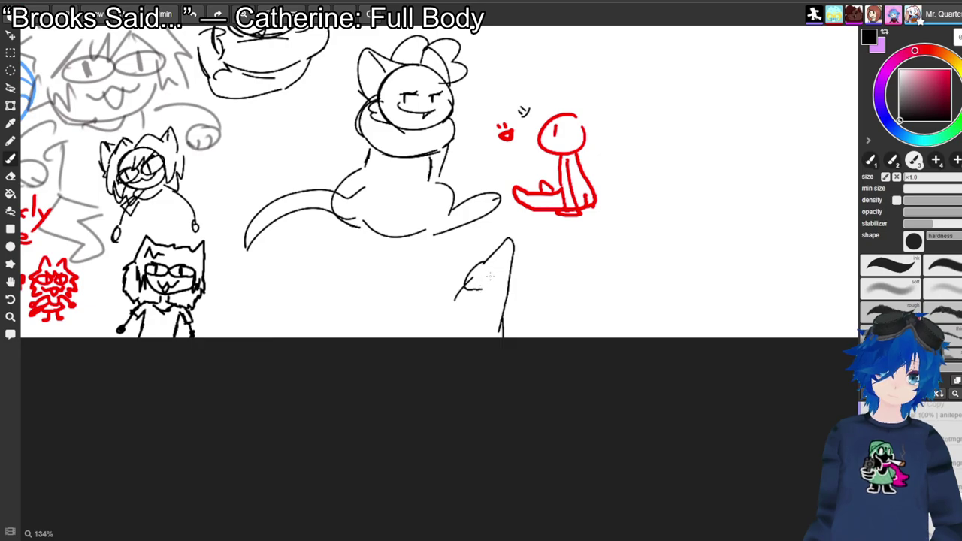
{"action": "key", "text": "e"}
{"action": "key", "text": "b"}
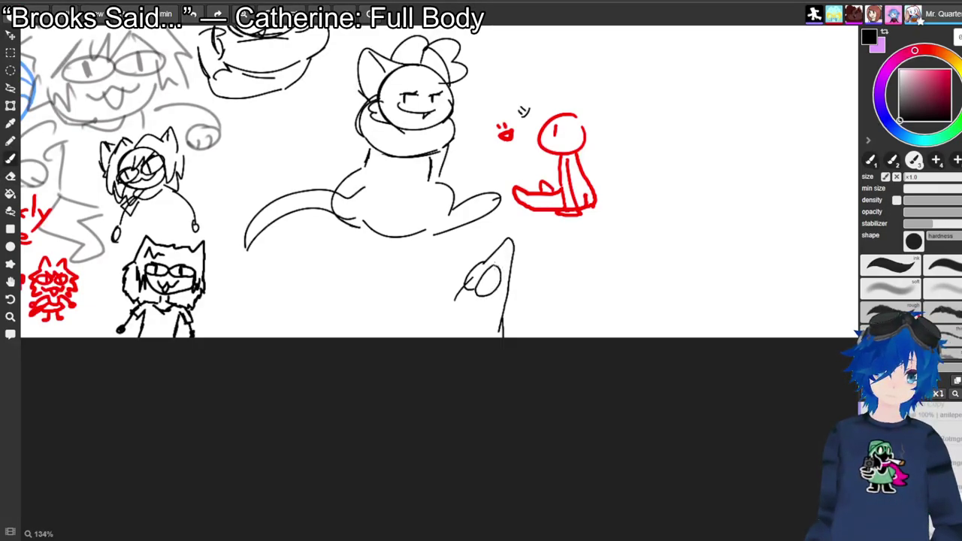
{"action": "key", "text": "e"}
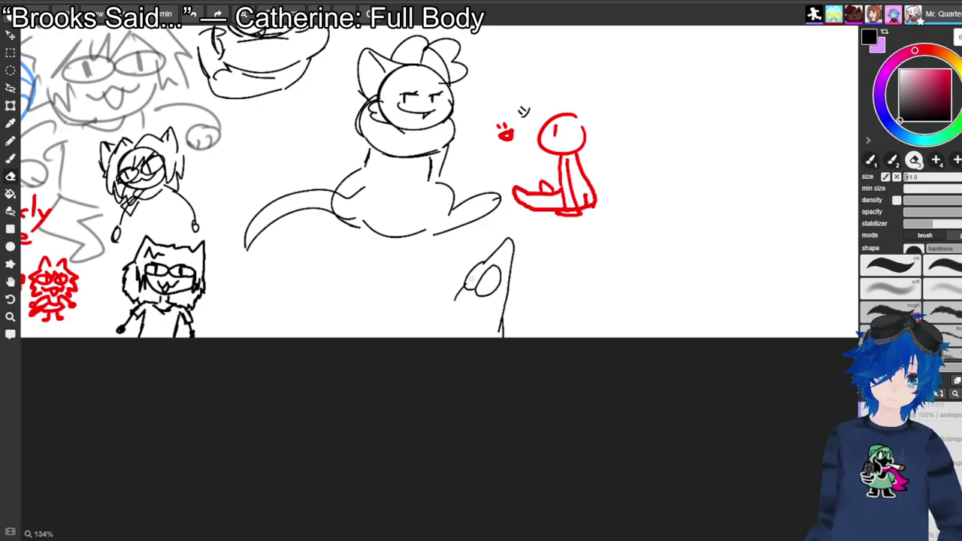
{"action": "key", "text": "b"}
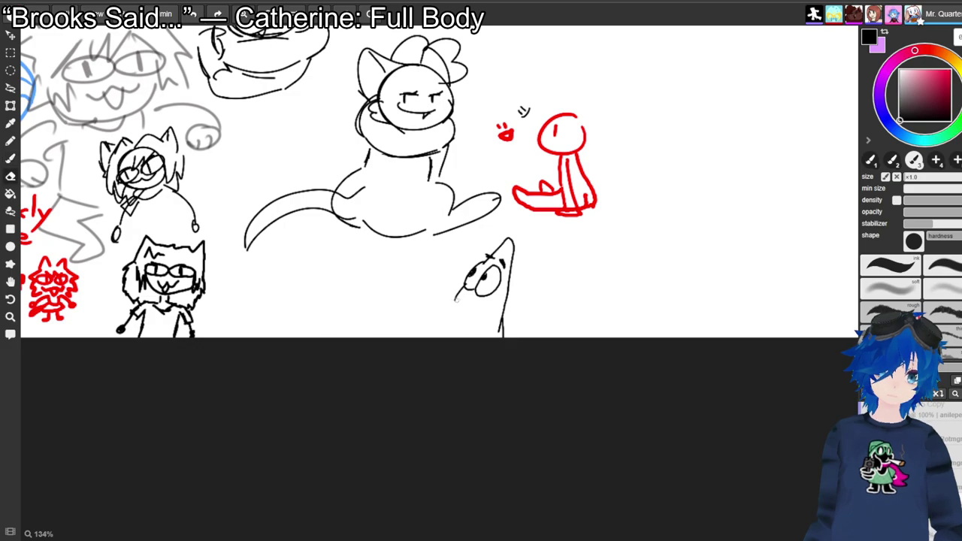
Redraw the starfish character's cheek below the eyes as a pointed corner and erase the excess line beneath it.
{"action": "key", "text": "e"}
{"action": "key", "text": "b"}
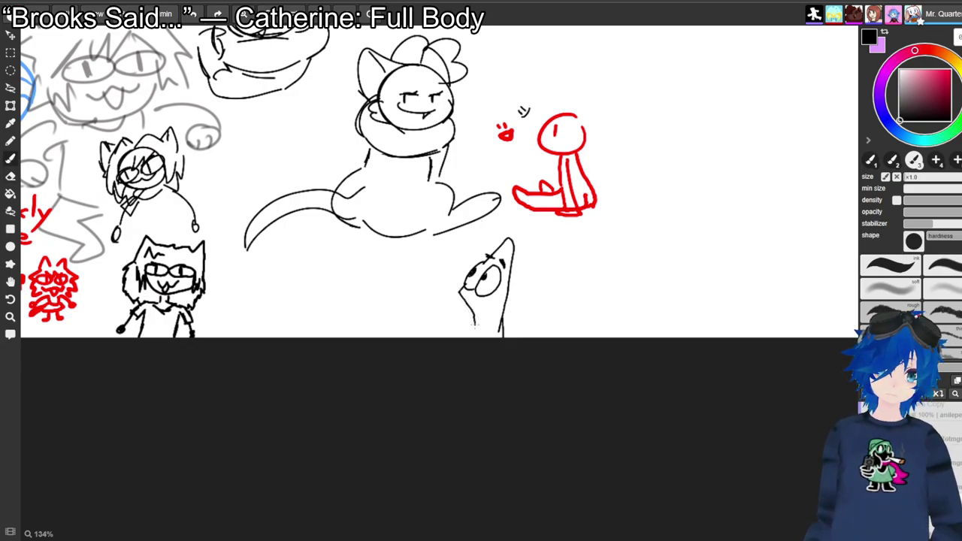
{"action": "key", "text": "e"}
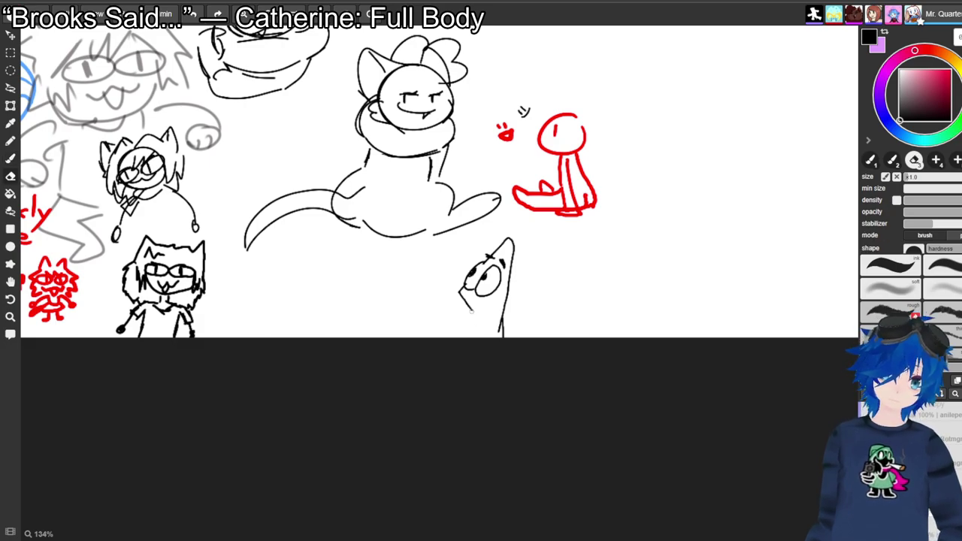
Draw the starfish character's mouth and an arm reaching up to the sitting cat, and letter "Touch" beside its head.
{"action": "key", "text": "b"}
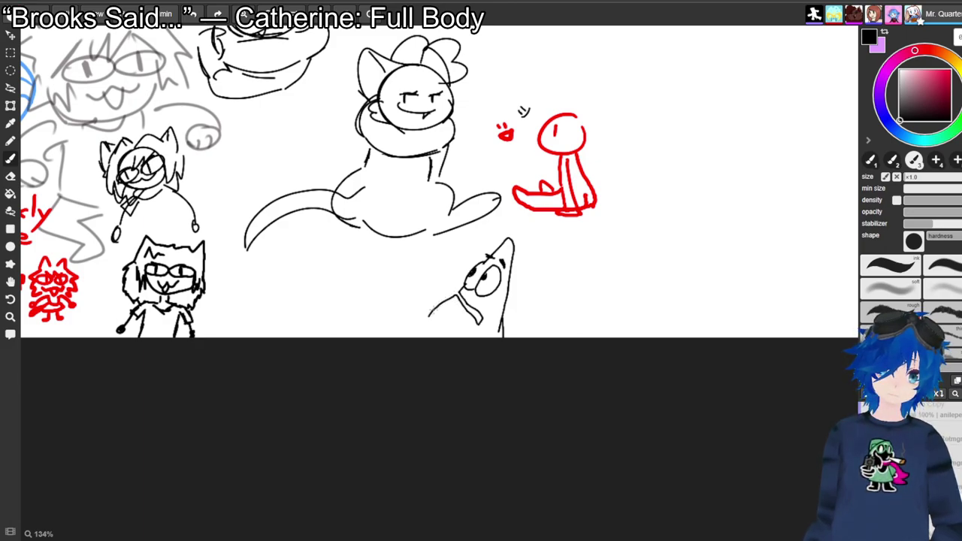
{"action": "key", "text": "e"}
{"action": "key", "text": "b"}
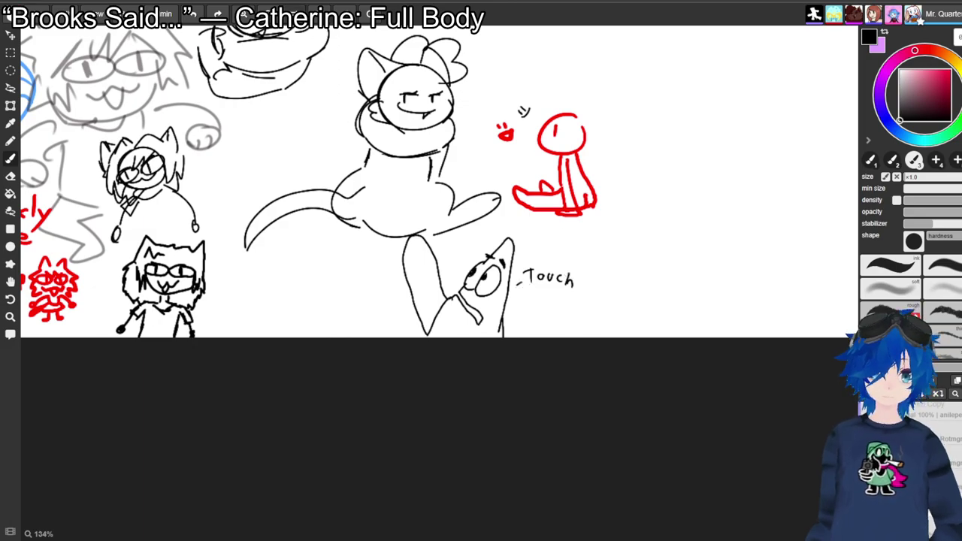
Examine the gray whiskered figure with goggles, the black mouse and the red notes added around the "Morbidly obese" joke.
{"action": "scroll", "coordinate": [440, 282], "scroll_direction": "down", "scroll_amount": 4}
{"action": "left_click_drag", "start_coordinate": [440, 283], "coordinate": [276, 519]}
{"action": "left_click_drag", "start_coordinate": [438, 128], "coordinate": [371, 243]}
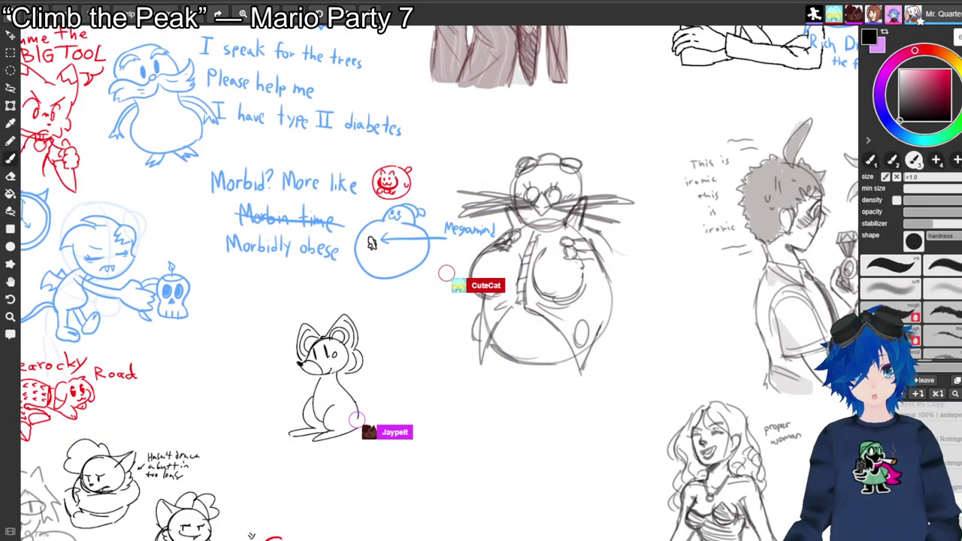
{"action": "key", "text": "space"}
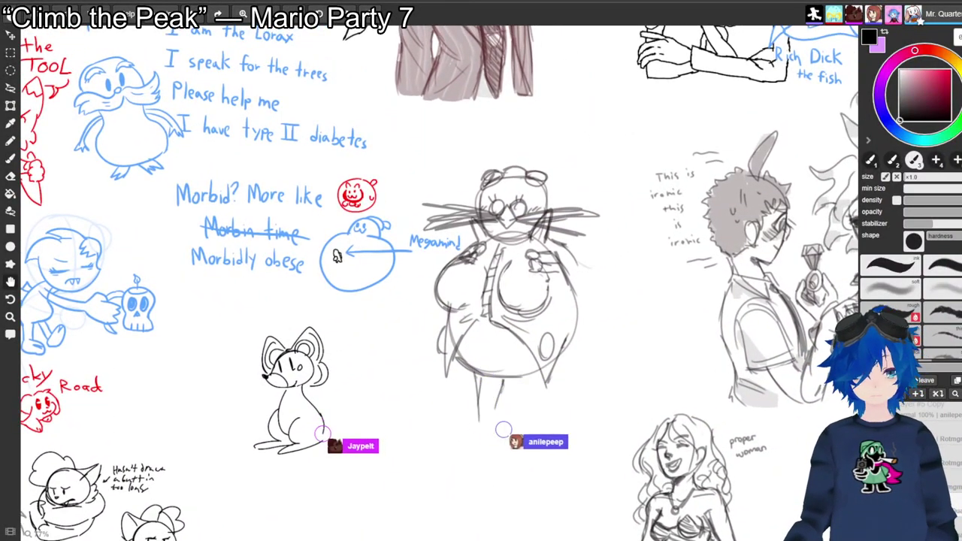
{"action": "left_click_drag", "start_coordinate": [336, 257], "coordinate": [339, 185]}
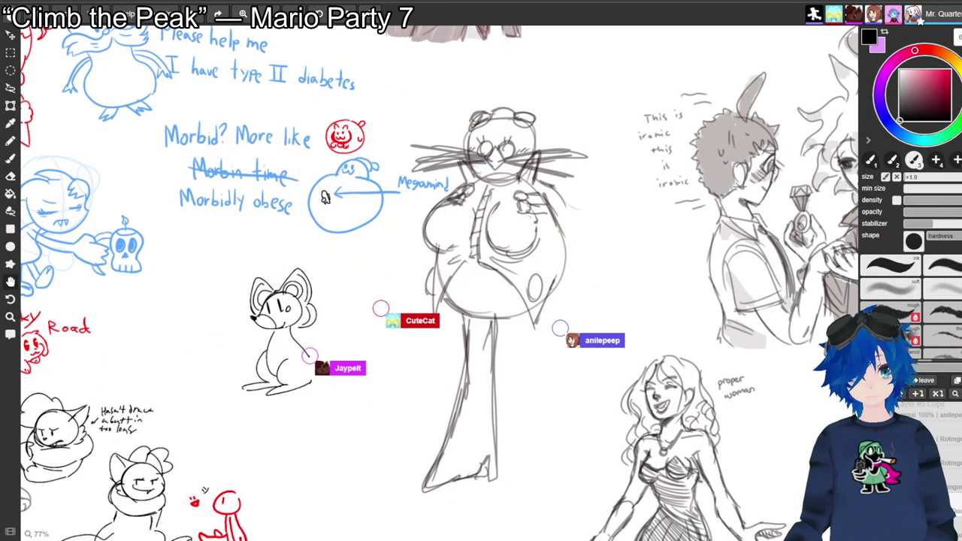
{"action": "mouse_move", "coordinate": [324, 197]}
{"action": "left_mouse_down"}
{"action": "mouse_move", "coordinate": [348, 224]}
{"action": "mouse_move", "coordinate": [539, 247]}
{"action": "mouse_move", "coordinate": [547, 230]}
{"action": "mouse_move", "coordinate": [630, 185]}
{"action": "mouse_move", "coordinate": [666, 107]}
{"action": "mouse_move", "coordinate": [688, 110]}
{"action": "mouse_move", "coordinate": [544, 159]}
{"action": "mouse_move", "coordinate": [526, 226]}
{"action": "mouse_move", "coordinate": [497, 187]}
{"action": "left_mouse_up"}
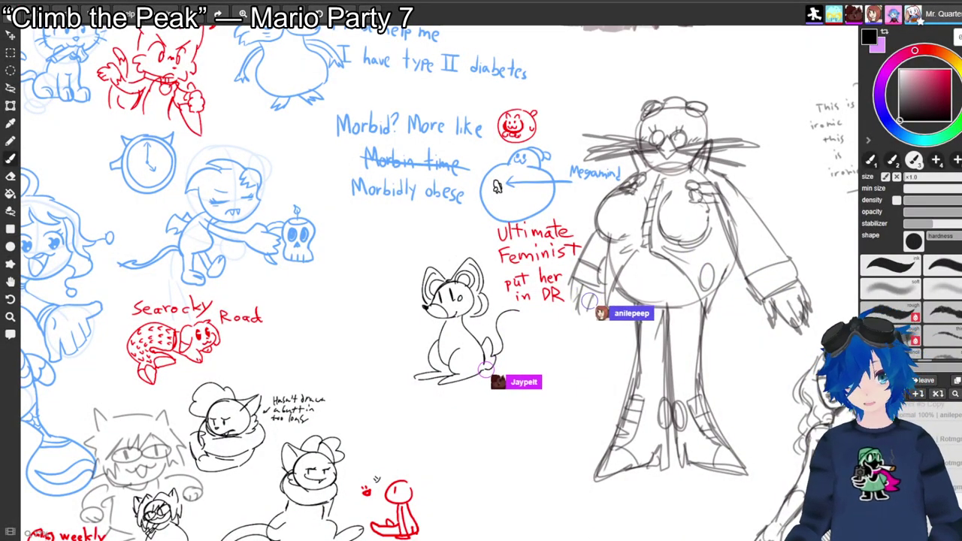
{"action": "mouse_move", "coordinate": [497, 186]}
{"action": "left_mouse_down"}
{"action": "mouse_move", "coordinate": [432, 225]}
{"action": "mouse_move", "coordinate": [412, 220]}
{"action": "left_mouse_up"}
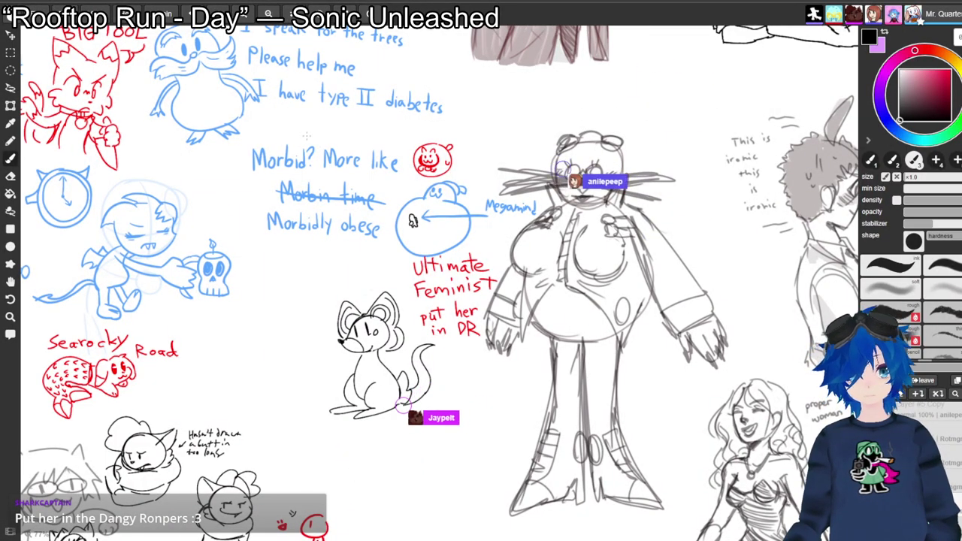
Look over the whole shared canvas, from the "Here lies Q" tombstone to the black-and-white bear.
{"action": "scroll", "coordinate": [413, 224], "scroll_direction": "down", "scroll_amount": 1}
{"action": "scroll", "coordinate": [434, 275], "scroll_direction": "down", "scroll_amount": 3}
{"action": "mouse_move", "coordinate": [434, 275]}
{"action": "left_mouse_down"}
{"action": "mouse_move", "coordinate": [473, 357]}
{"action": "mouse_move", "coordinate": [560, 307]}
{"action": "mouse_move", "coordinate": [538, 303]}
{"action": "mouse_move", "coordinate": [558, 301]}
{"action": "mouse_move", "coordinate": [547, 270]}
{"action": "mouse_move", "coordinate": [452, 294]}
{"action": "left_mouse_up"}
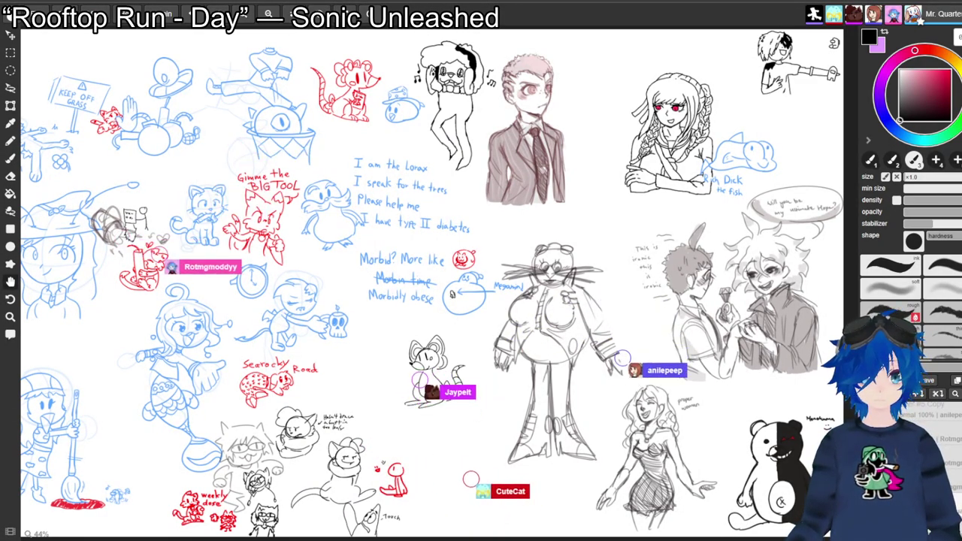
{"action": "left_click_drag", "start_coordinate": [834, 42], "coordinate": [887, 35]}
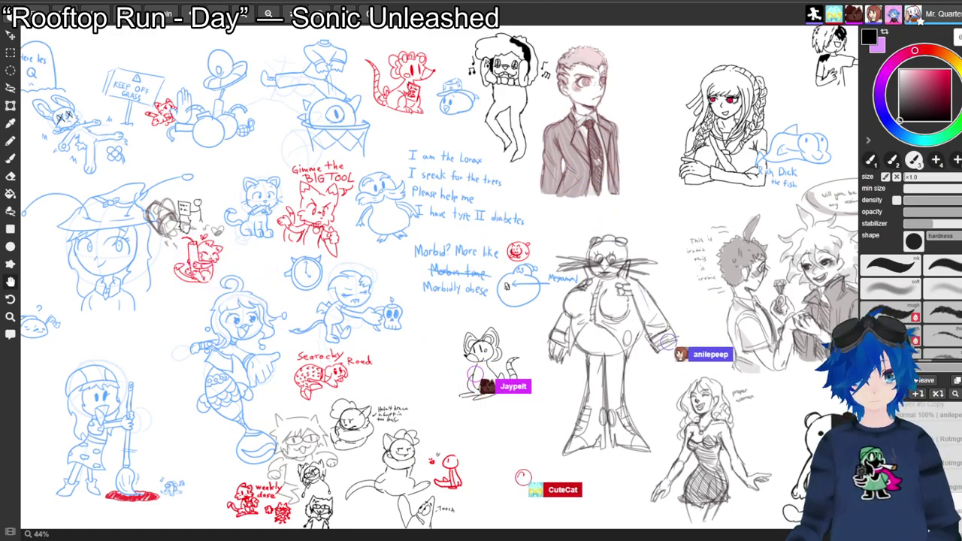
{"action": "left_click_drag", "start_coordinate": [440, 276], "coordinate": [473, 282]}
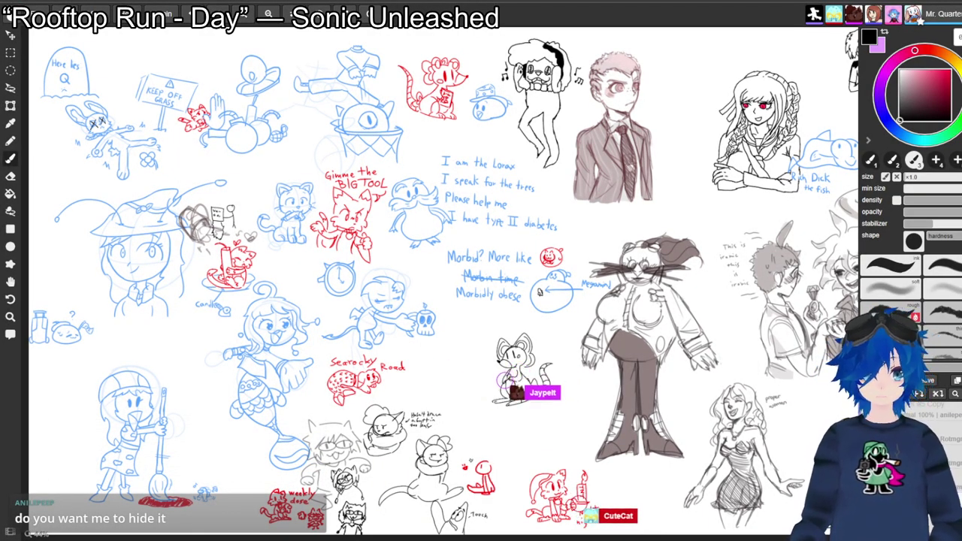
Examine the black mouse, the gray figure's shaded legs and the red "Night night 4ever" cat with its TNT candle up close.
{"action": "scroll", "coordinate": [440, 285], "scroll_direction": "up", "scroll_amount": 5}
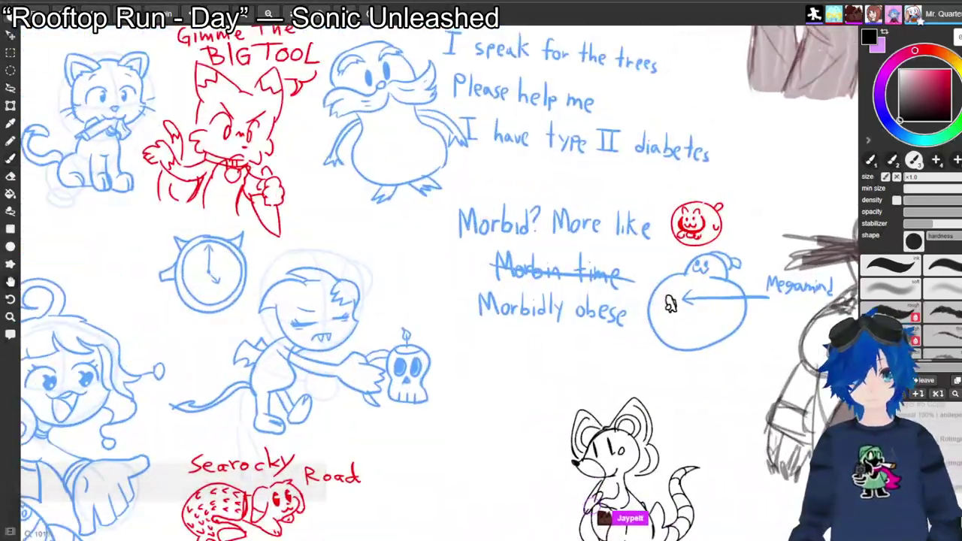
{"action": "mouse_move", "coordinate": [571, 481]}
{"action": "left_mouse_down"}
{"action": "mouse_move", "coordinate": [467, 209]}
{"action": "mouse_move", "coordinate": [364, 88]}
{"action": "mouse_move", "coordinate": [314, 71]}
{"action": "left_mouse_up"}
{"action": "mouse_move", "coordinate": [440, 284]}
{"action": "left_mouse_down"}
{"action": "mouse_move", "coordinate": [414, 256]}
{"action": "mouse_move", "coordinate": [393, 295]}
{"action": "left_mouse_up"}
{"action": "scroll", "coordinate": [445, 260], "scroll_direction": "up", "scroll_amount": 1}
{"action": "scroll", "coordinate": [445, 260], "scroll_direction": "left", "scroll_amount": 1}
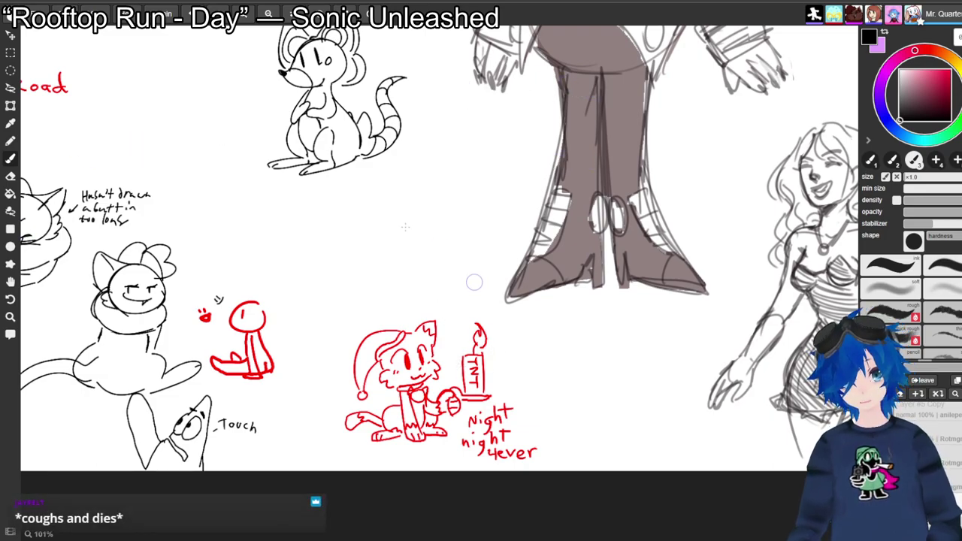
{"action": "key", "text": "space"}
{"action": "mouse_move", "coordinate": [400, 188]}
{"action": "left_mouse_down"}
{"action": "mouse_move", "coordinate": [440, 318]}
{"action": "mouse_move", "coordinate": [588, 426]}
{"action": "mouse_move", "coordinate": [584, 360]}
{"action": "mouse_move", "coordinate": [683, 280]}
{"action": "mouse_move", "coordinate": [715, 222]}
{"action": "mouse_move", "coordinate": [667, 258]}
{"action": "mouse_move", "coordinate": [597, 272]}
{"action": "mouse_move", "coordinate": [582, 305]}
{"action": "left_mouse_up"}
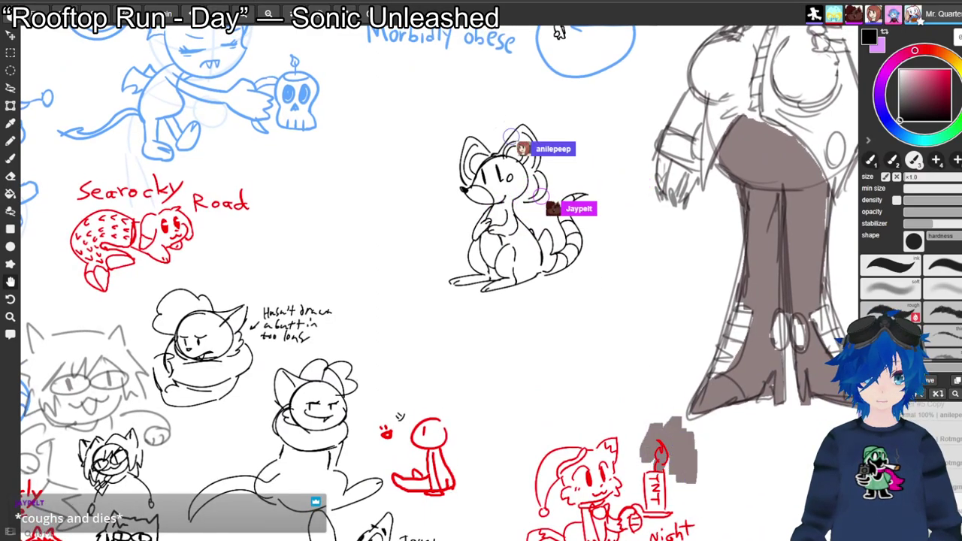
{"action": "key", "text": "b"}
{"action": "key", "text": "ctrl+minus"}
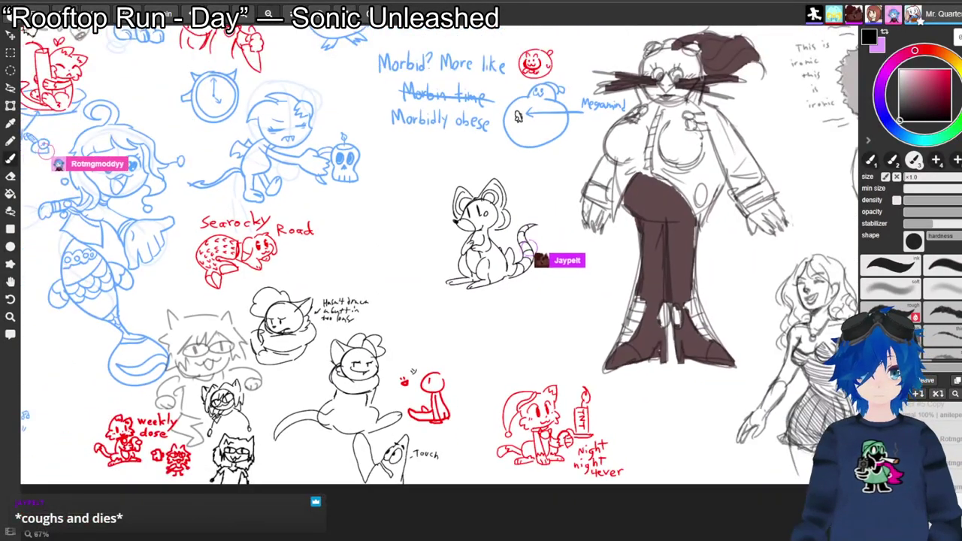
Examine the drawings between the candle cat, the mermaid and the goggled figure, including the red bathtub doodle along the lower part.
{"action": "key", "text": "space"}
{"action": "left_click_drag", "start_coordinate": [439, 283], "coordinate": [527, 355]}
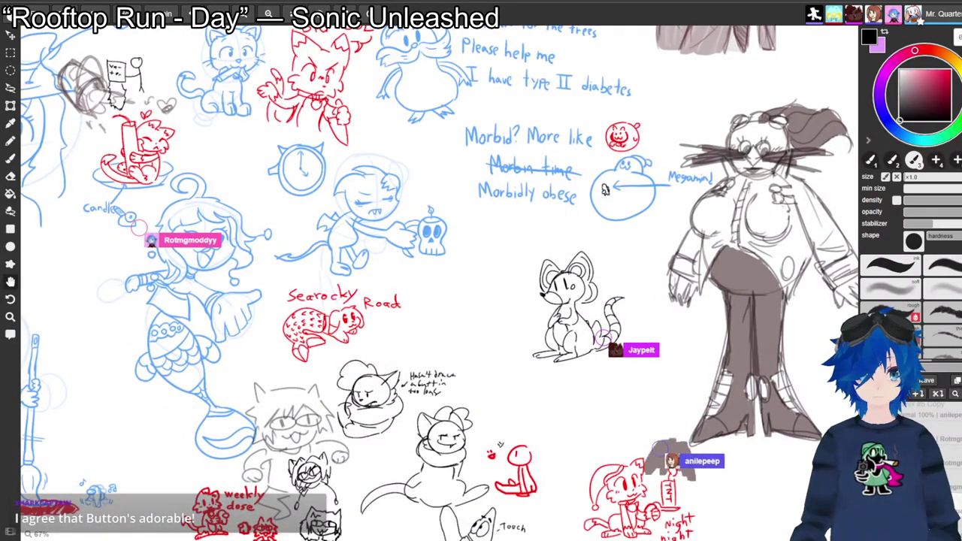
{"action": "mouse_move", "coordinate": [527, 356]}
{"action": "left_mouse_down"}
{"action": "mouse_move", "coordinate": [520, 379]}
{"action": "mouse_move", "coordinate": [492, 370]}
{"action": "mouse_move", "coordinate": [533, 385]}
{"action": "left_mouse_up"}
{"action": "mouse_move", "coordinate": [611, 219]}
{"action": "left_mouse_down"}
{"action": "mouse_move", "coordinate": [620, 221]}
{"action": "mouse_move", "coordinate": [610, 218]}
{"action": "left_mouse_up"}
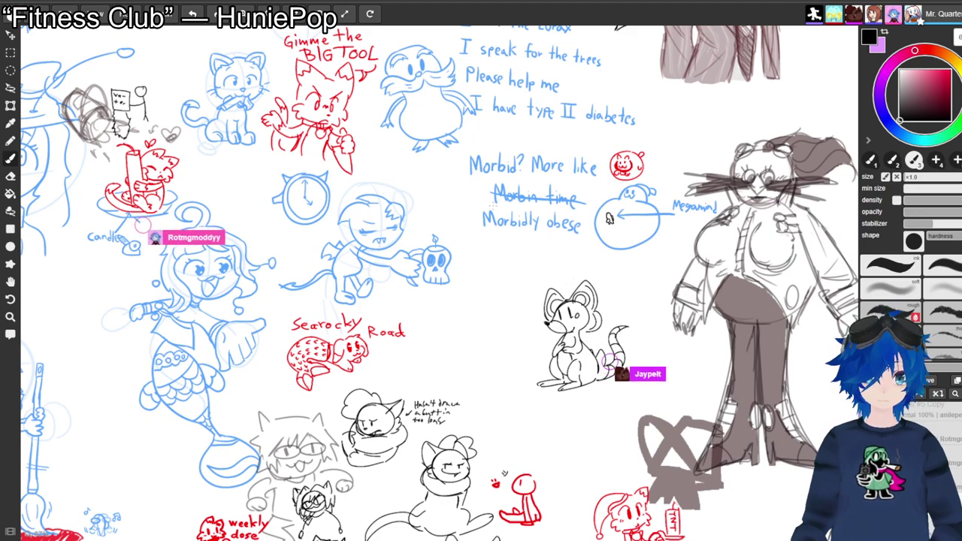
{"action": "key", "text": "space"}
{"action": "left_click_drag", "start_coordinate": [482, 340], "coordinate": [436, 210]}
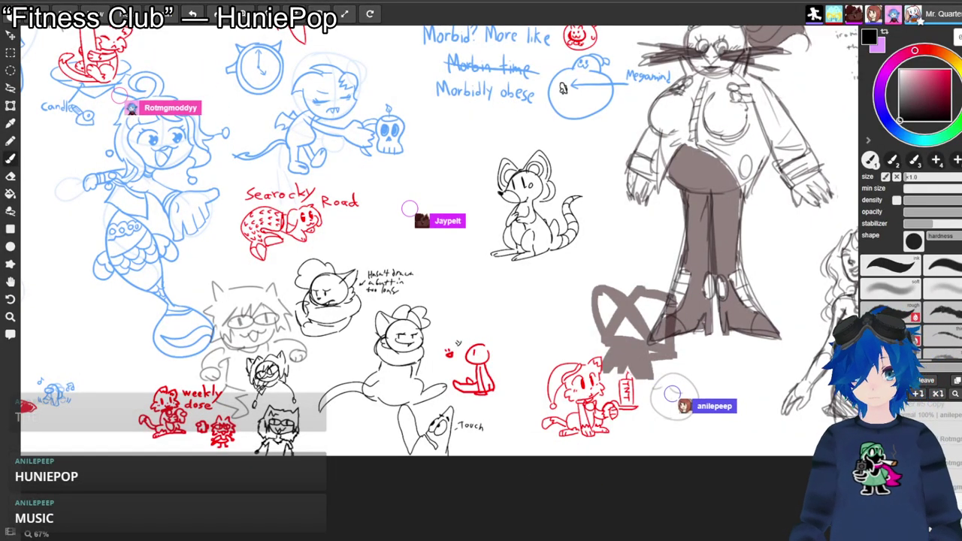
{"action": "mouse_move", "coordinate": [422, 202]}
{"action": "left_mouse_down"}
{"action": "mouse_move", "coordinate": [389, 236]}
{"action": "mouse_move", "coordinate": [414, 218]}
{"action": "mouse_move", "coordinate": [427, 229]}
{"action": "left_mouse_up"}
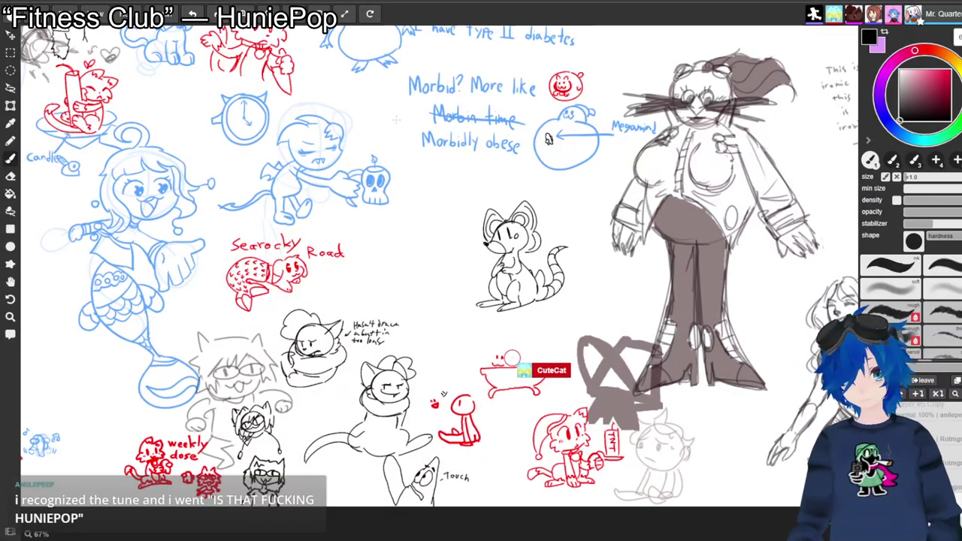
{"action": "mouse_move", "coordinate": [549, 139]}
{"action": "left_mouse_down"}
{"action": "mouse_move", "coordinate": [616, 197]}
{"action": "mouse_move", "coordinate": [823, 98]}
{"action": "mouse_move", "coordinate": [779, 204]}
{"action": "mouse_move", "coordinate": [802, 189]}
{"action": "mouse_move", "coordinate": [818, 210]}
{"action": "left_mouse_up"}
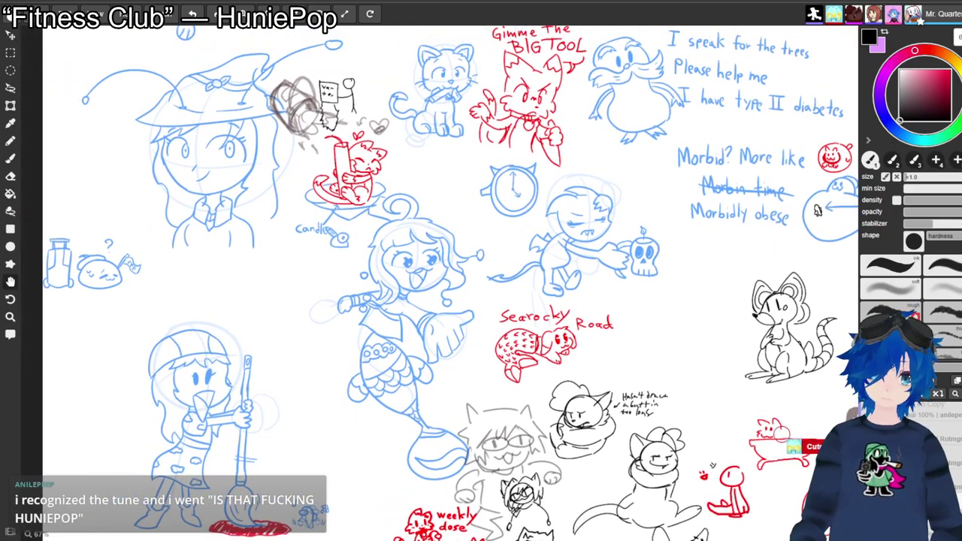
{"action": "mouse_move", "coordinate": [817, 209]}
{"action": "left_mouse_down"}
{"action": "mouse_move", "coordinate": [760, 166]}
{"action": "mouse_move", "coordinate": [660, 120]}
{"action": "mouse_move", "coordinate": [600, 111]}
{"action": "left_mouse_up"}
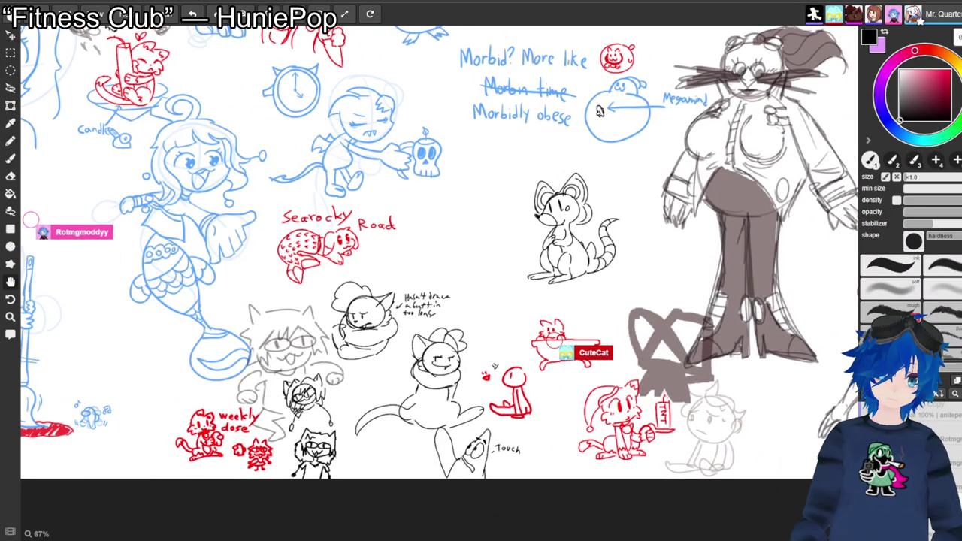
{"action": "left_click_drag", "start_coordinate": [599, 111], "coordinate": [562, 118]}
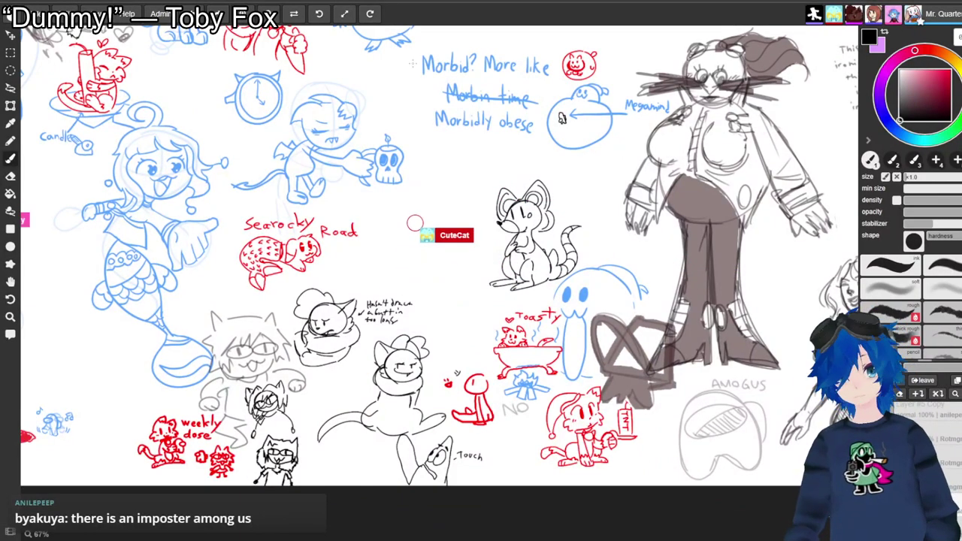
Look over the drawings around the goggled figure, from the "AMOGUS" sketch up to the suited man and the braided girl.
{"action": "key", "text": "ctrl+minus"}
{"action": "key", "text": "ctrl+minus"}
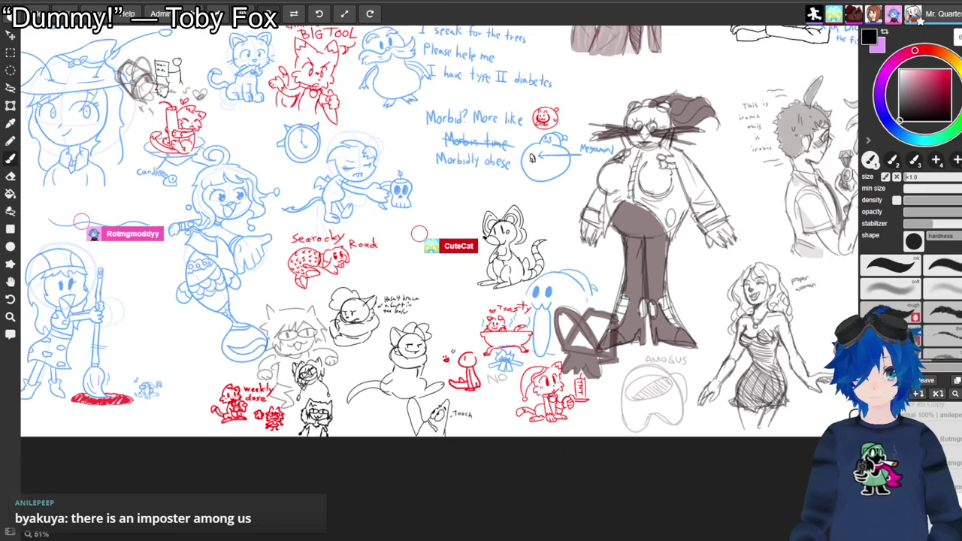
{"action": "key", "text": "space"}
{"action": "left_click_drag", "start_coordinate": [439, 231], "coordinate": [466, 322]}
{"action": "left_click_drag", "start_coordinate": [518, 254], "coordinate": [365, 335]}
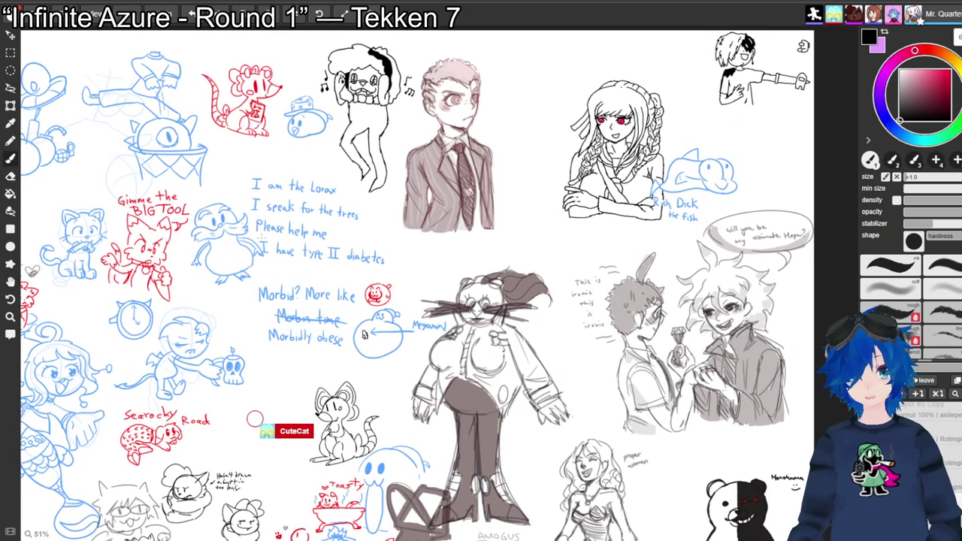
Lasso the black line art of the braided girl and move it up beside the figure with the outstretched arm, leaving nothing selected.
{"action": "left_click_drag", "start_coordinate": [365, 335], "coordinate": [568, 240]}
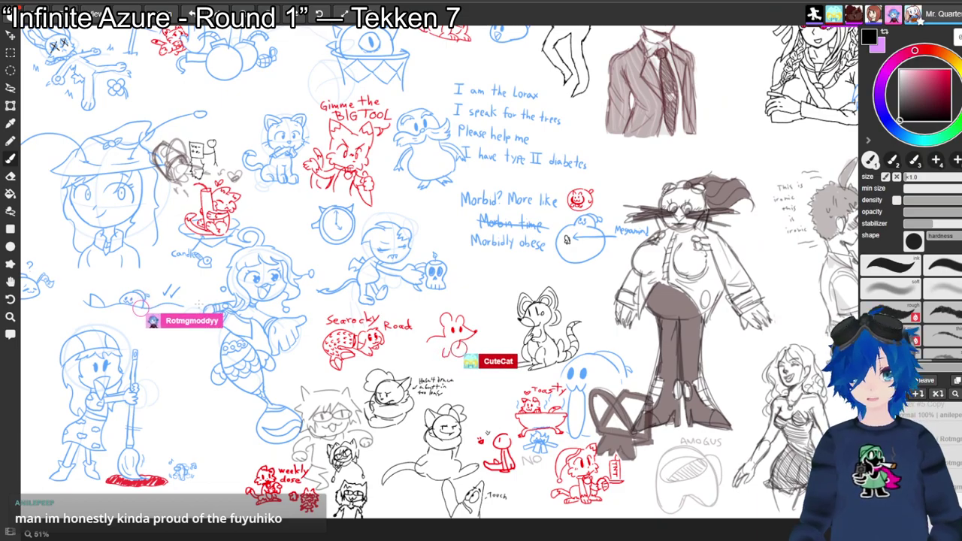
{"action": "left_click_drag", "start_coordinate": [567, 239], "coordinate": [376, 310]}
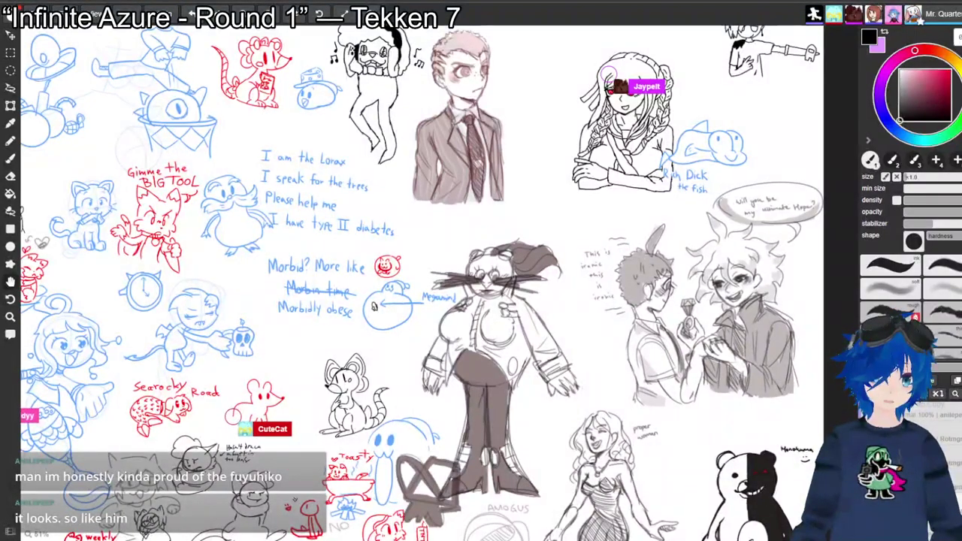
{"action": "mouse_move", "coordinate": [374, 307]}
{"action": "left_mouse_down"}
{"action": "mouse_move", "coordinate": [457, 332]}
{"action": "mouse_move", "coordinate": [632, 223]}
{"action": "mouse_move", "coordinate": [543, 283]}
{"action": "left_mouse_up"}
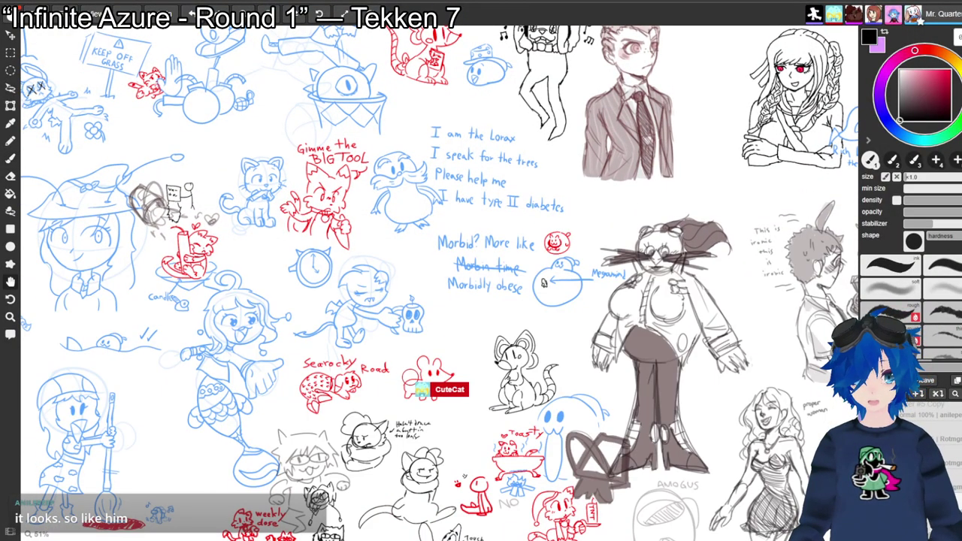
{"action": "left_click_drag", "start_coordinate": [545, 283], "coordinate": [370, 401]}
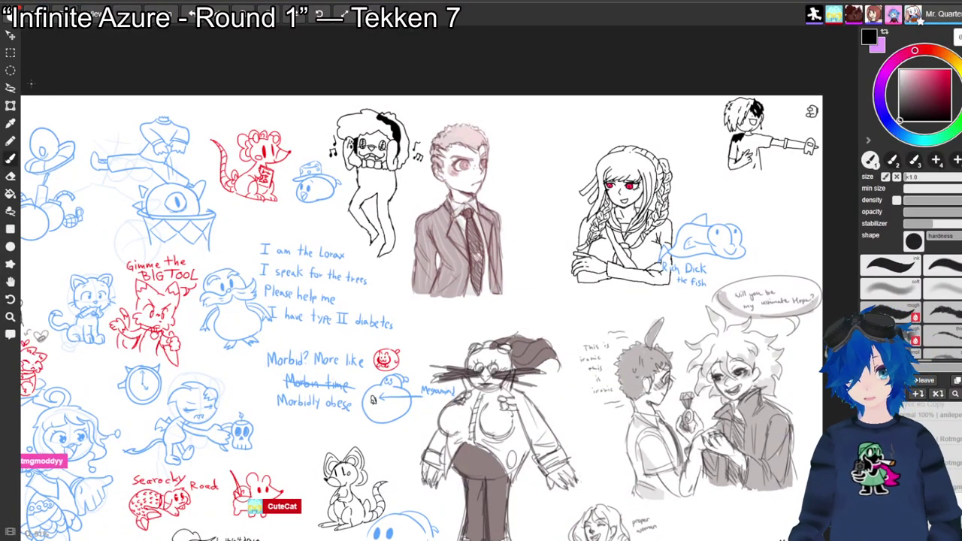
{"action": "key", "text": "l"}
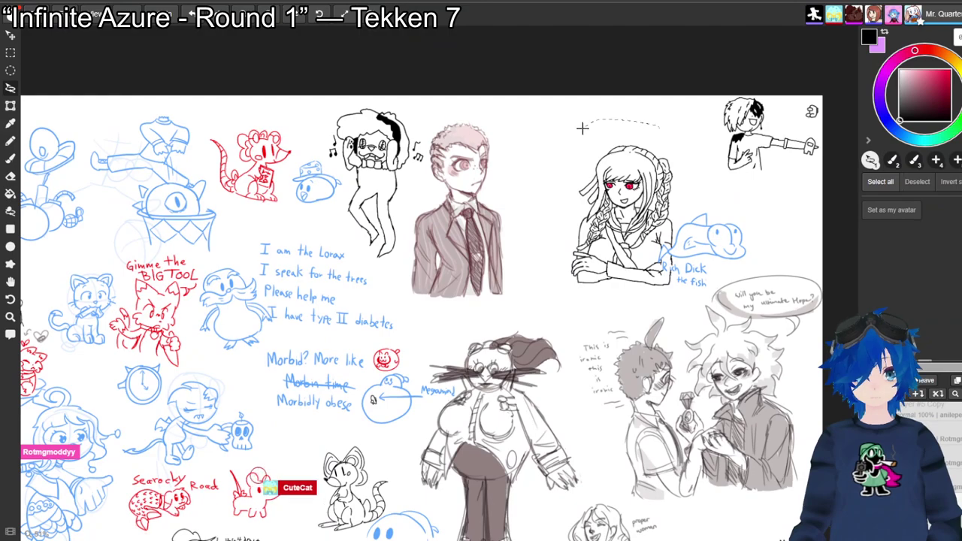
{"action": "mouse_move", "coordinate": [542, 228]}
{"action": "left_mouse_down"}
{"action": "mouse_move", "coordinate": [566, 308]}
{"action": "mouse_move", "coordinate": [688, 298]}
{"action": "mouse_move", "coordinate": [698, 178]}
{"action": "mouse_move", "coordinate": [681, 134]}
{"action": "left_mouse_up"}
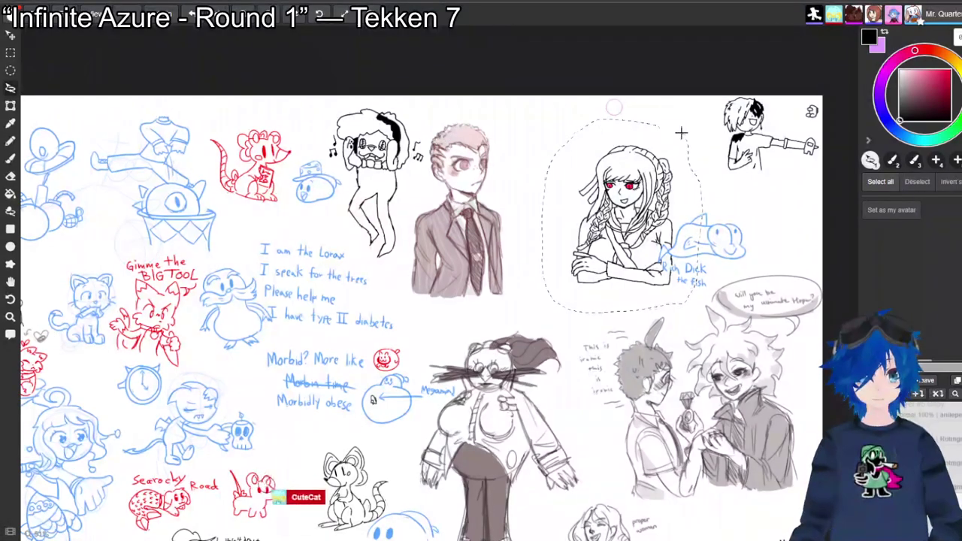
{"action": "left_click", "coordinate": [11, 35]}
{"action": "left_click_drag", "start_coordinate": [624, 218], "coordinate": [673, 169]}
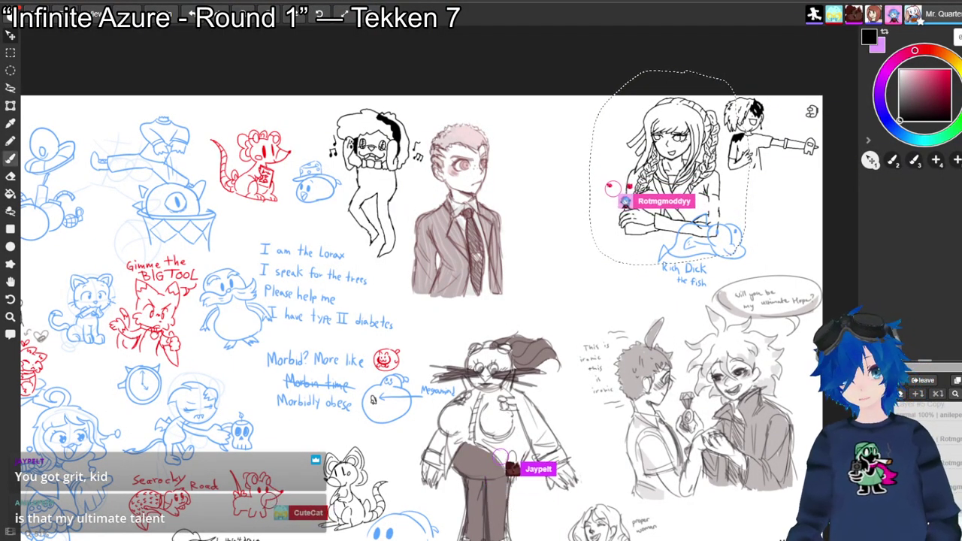
{"action": "left_click", "coordinate": [11, 88]}
{"action": "left_click", "coordinate": [380, 53]}
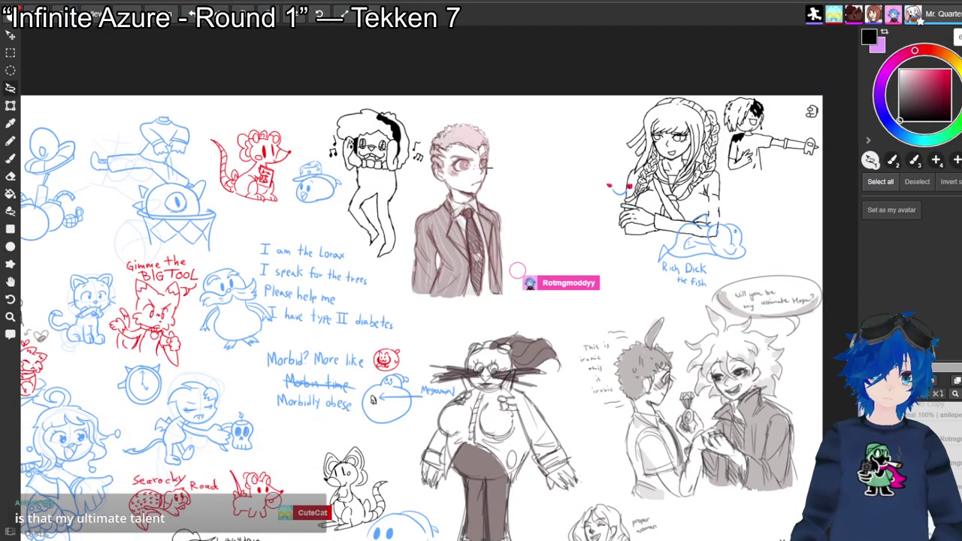
Examine the drawings around the black mouse, the red "Searocky Road" seal and the winged imp holding the skull candle.
{"action": "key", "text": "space"}
{"action": "mouse_move", "coordinate": [373, 399]}
{"action": "left_mouse_down"}
{"action": "mouse_move", "coordinate": [491, 286]}
{"action": "mouse_move", "coordinate": [505, 305]}
{"action": "mouse_move", "coordinate": [530, 274]}
{"action": "mouse_move", "coordinate": [509, 308]}
{"action": "mouse_move", "coordinate": [446, 337]}
{"action": "mouse_move", "coordinate": [428, 321]}
{"action": "mouse_move", "coordinate": [399, 224]}
{"action": "mouse_move", "coordinate": [486, 212]}
{"action": "mouse_move", "coordinate": [504, 189]}
{"action": "mouse_move", "coordinate": [533, 195]}
{"action": "left_mouse_up"}
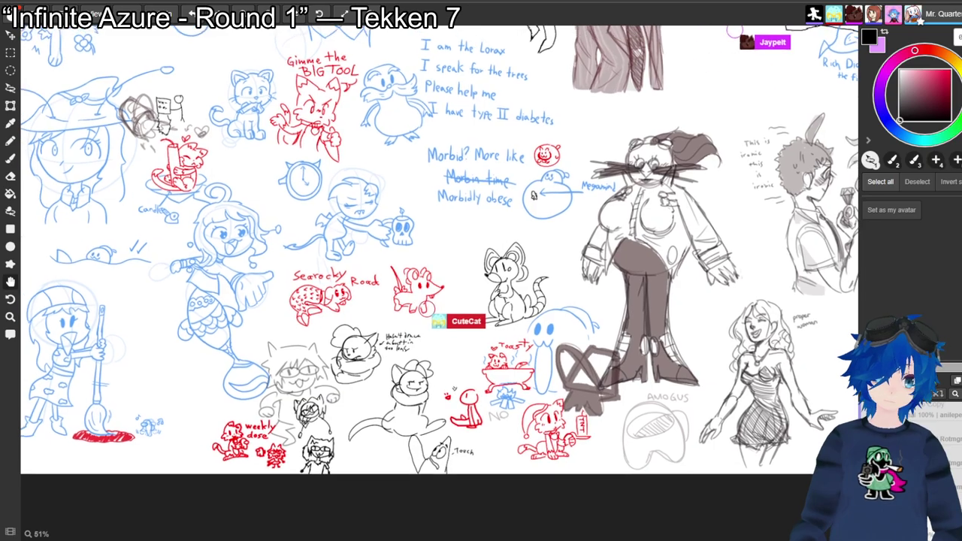
{"action": "scroll", "coordinate": [437, 281], "scroll_direction": "up", "scroll_amount": 3}
{"action": "scroll", "coordinate": [441, 286], "scroll_direction": "up", "scroll_amount": 1}
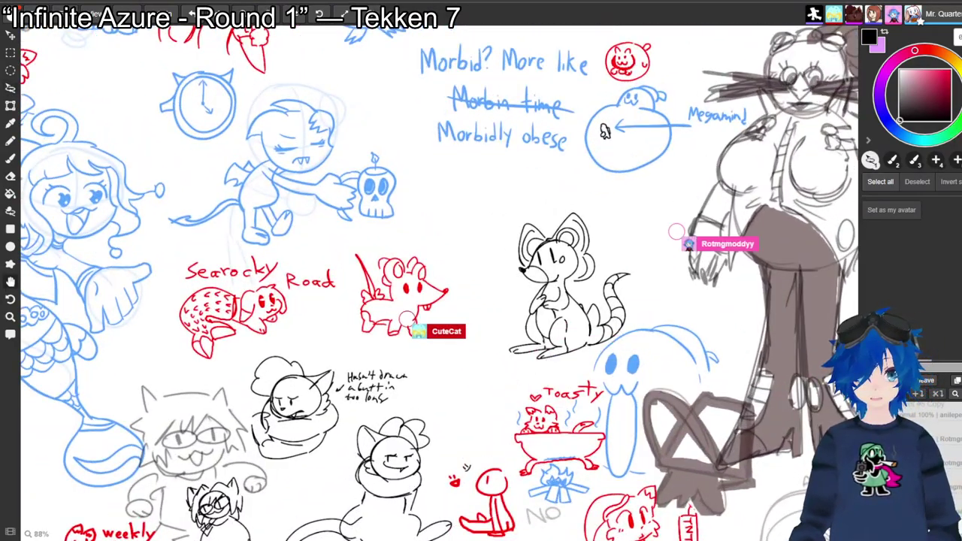
{"action": "left_click_drag", "start_coordinate": [441, 286], "coordinate": [496, 249]}
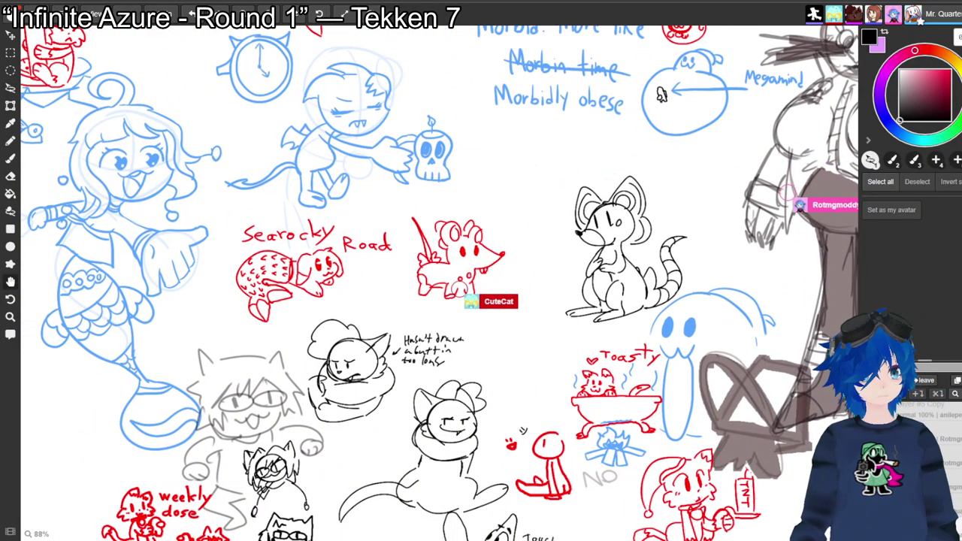
{"action": "mouse_move", "coordinate": [661, 94]}
{"action": "left_mouse_down"}
{"action": "mouse_move", "coordinate": [630, 118]}
{"action": "mouse_move", "coordinate": [404, 213]}
{"action": "mouse_move", "coordinate": [273, 295]}
{"action": "mouse_move", "coordinate": [393, 235]}
{"action": "mouse_move", "coordinate": [365, 248]}
{"action": "mouse_move", "coordinate": [274, 350]}
{"action": "mouse_move", "coordinate": [152, 540]}
{"action": "mouse_move", "coordinate": [285, 335]}
{"action": "mouse_move", "coordinate": [409, 289]}
{"action": "mouse_move", "coordinate": [567, 154]}
{"action": "mouse_move", "coordinate": [609, 152]}
{"action": "left_mouse_up"}
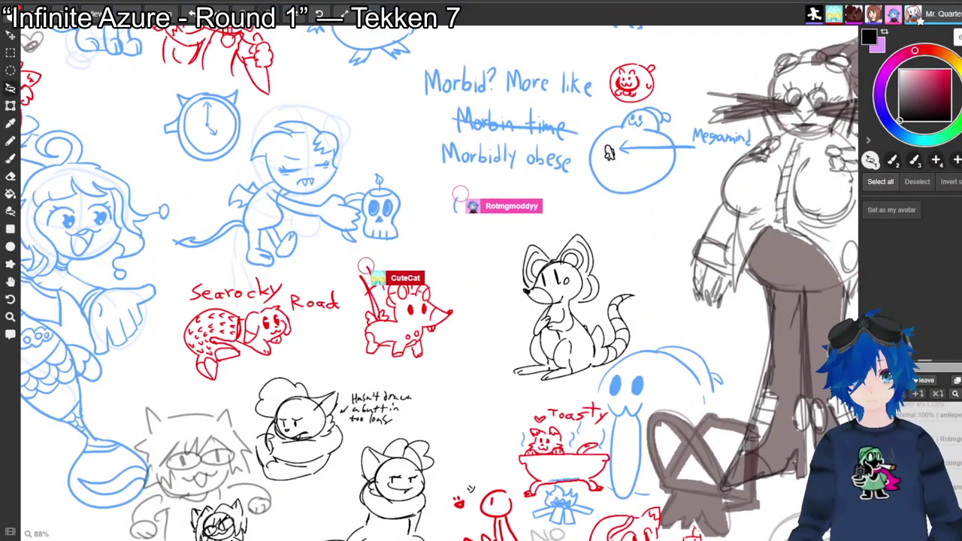
{"action": "scroll", "coordinate": [609, 153], "scroll_direction": "down", "scroll_amount": 3}
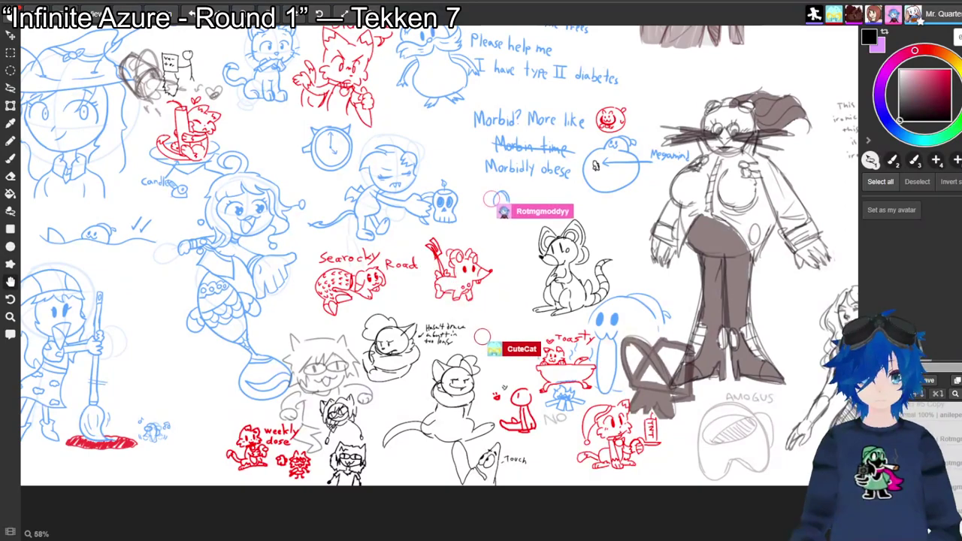
{"action": "left_click_drag", "start_coordinate": [596, 165], "coordinate": [557, 211]}
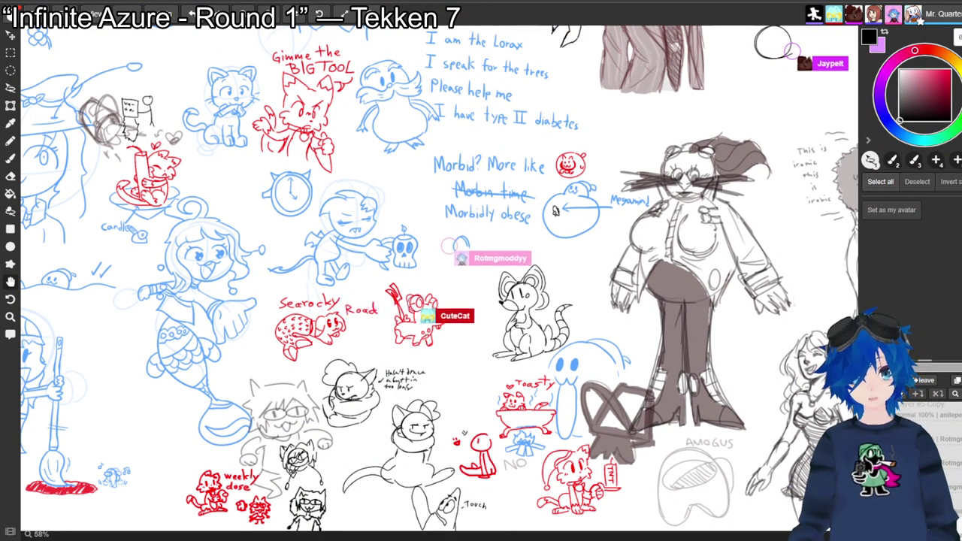
Look over the canvas from the round head sketches beside the suited man to the hatted girl and the girl with the broom.
{"action": "left_click_drag", "start_coordinate": [557, 211], "coordinate": [361, 313]}
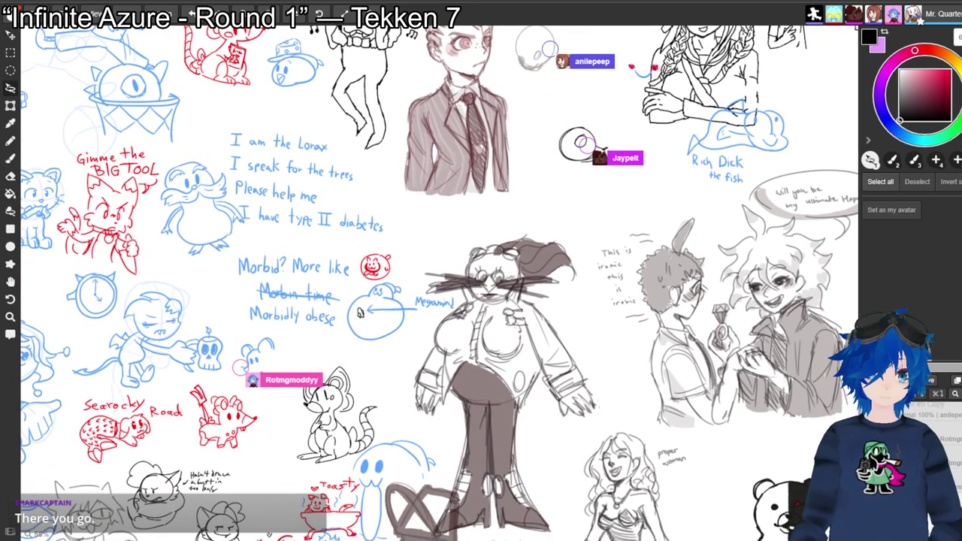
{"action": "left_click_drag", "start_coordinate": [361, 313], "coordinate": [292, 379]}
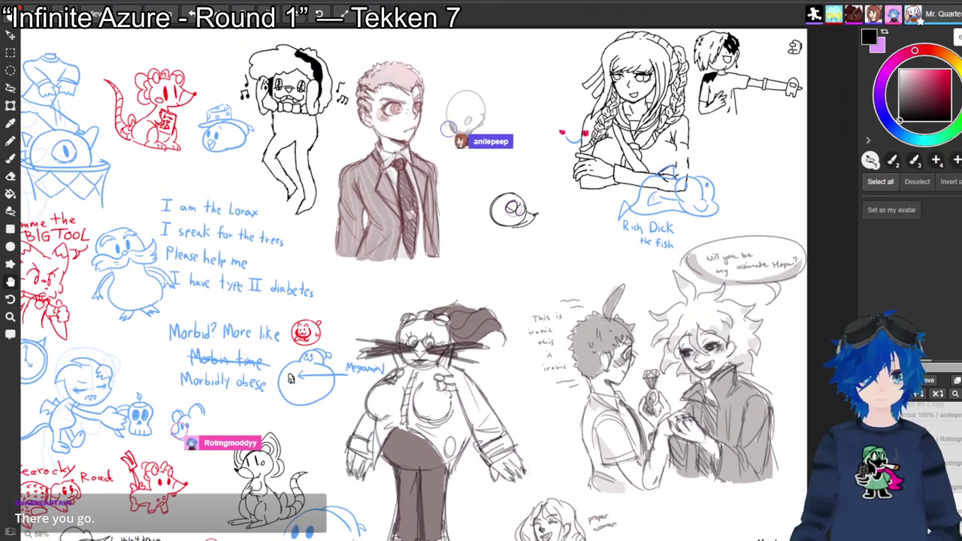
{"action": "key", "text": "b"}
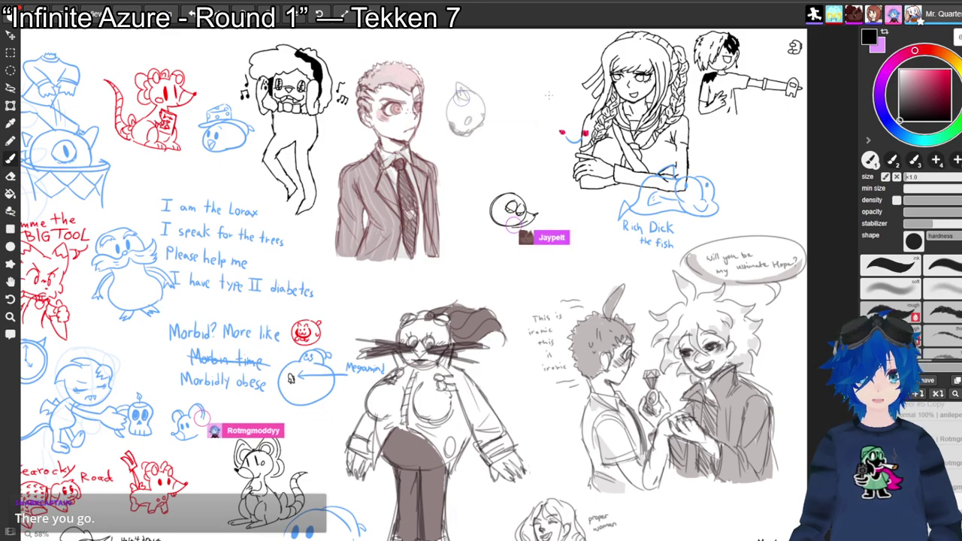
{"action": "left_click_drag", "start_coordinate": [291, 379], "coordinate": [398, 384]}
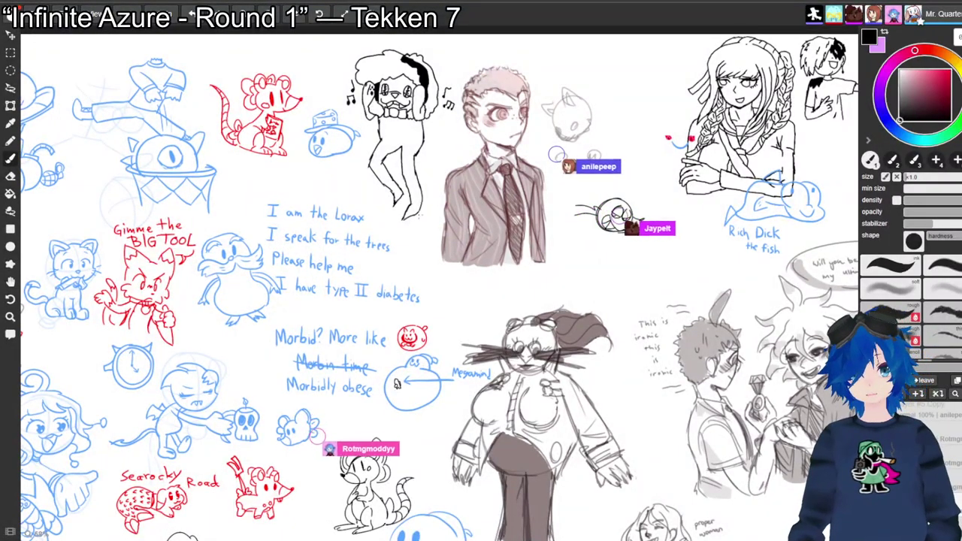
{"action": "left_click_drag", "start_coordinate": [398, 384], "coordinate": [566, 169]}
{"action": "scroll", "coordinate": [440, 263], "scroll_direction": "left", "scroll_amount": 5}
{"action": "scroll", "coordinate": [440, 263], "scroll_direction": "up", "scroll_amount": 4}
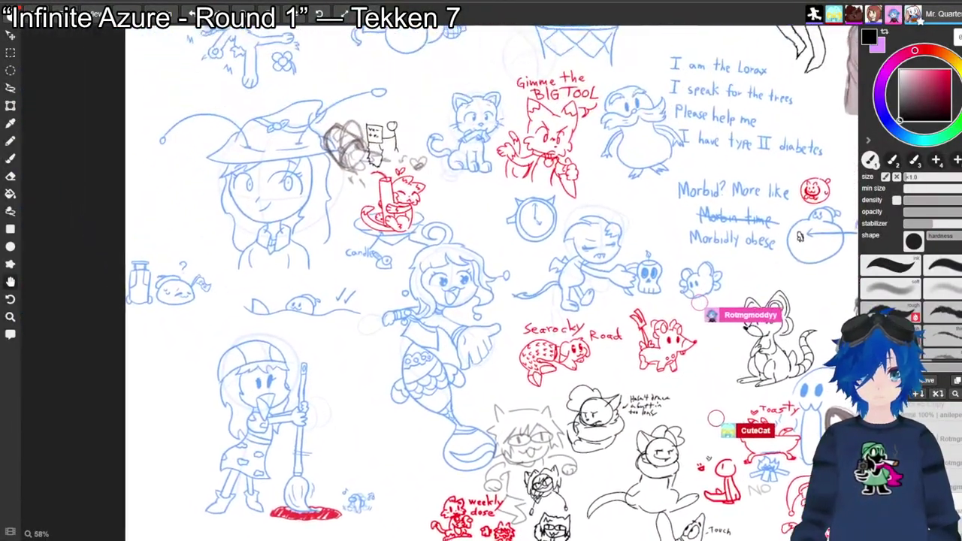
{"action": "scroll", "coordinate": [440, 264], "scroll_direction": "right", "scroll_amount": 5}
{"action": "scroll", "coordinate": [440, 263], "scroll_direction": "down", "scroll_amount": 3}
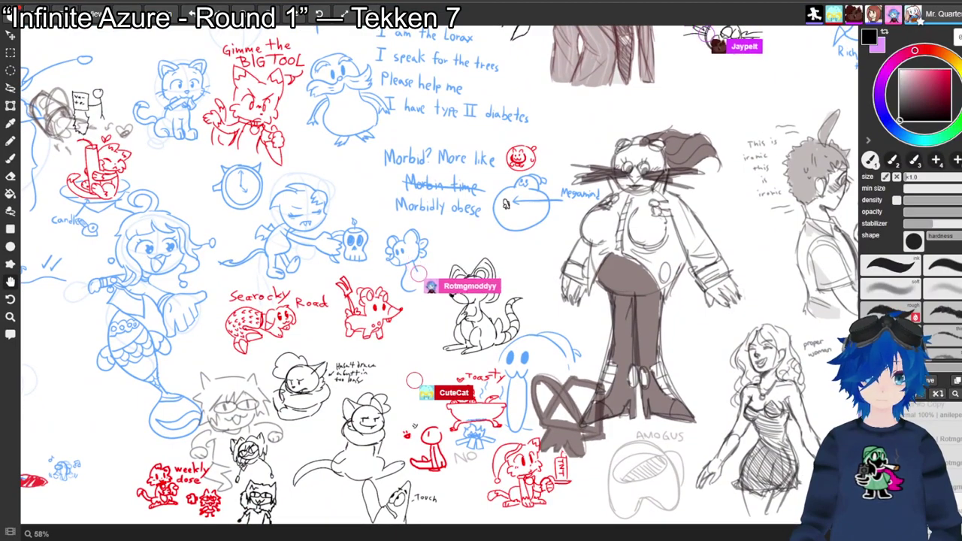
{"action": "left_click_drag", "start_coordinate": [506, 204], "coordinate": [522, 175]}
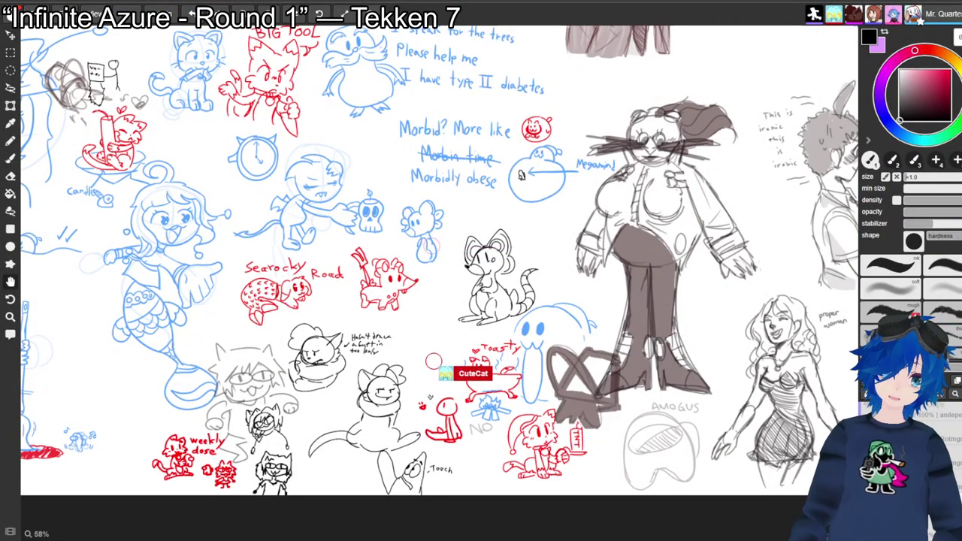
{"action": "left_click_drag", "start_coordinate": [522, 175], "coordinate": [497, 285]}
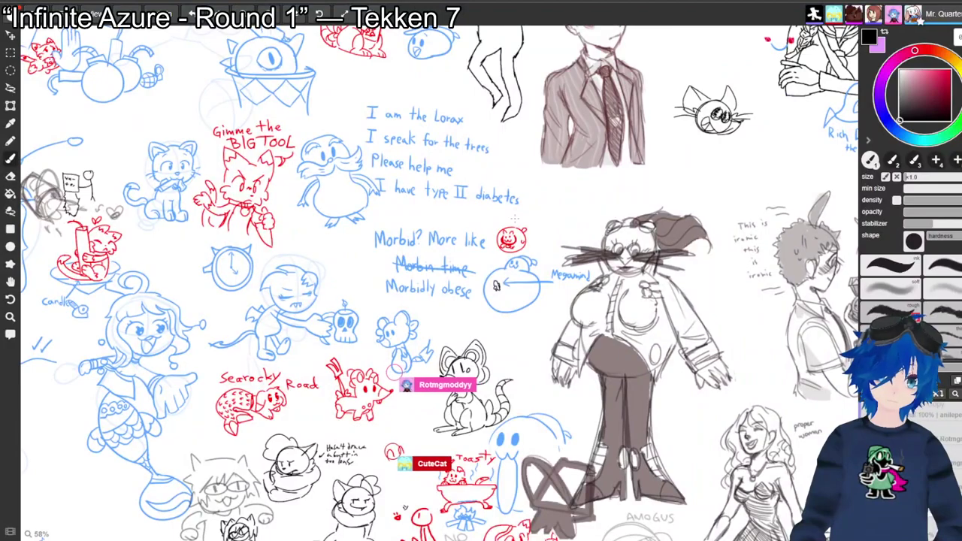
{"action": "left_click_drag", "start_coordinate": [497, 286], "coordinate": [452, 389]}
{"action": "key", "text": "b"}
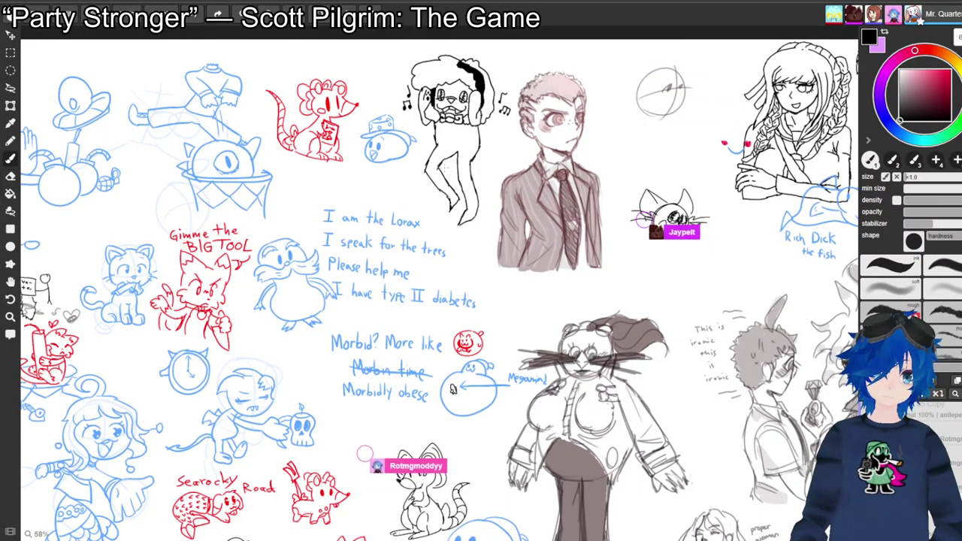
Look over the blue mouse sketch near the skull candle, the red cat above the bathtub, and the long-eared rabbit beside the suited man.
{"action": "mouse_move", "coordinate": [454, 388]}
{"action": "left_mouse_down"}
{"action": "mouse_move", "coordinate": [465, 309]}
{"action": "mouse_move", "coordinate": [499, 201]}
{"action": "left_mouse_up"}
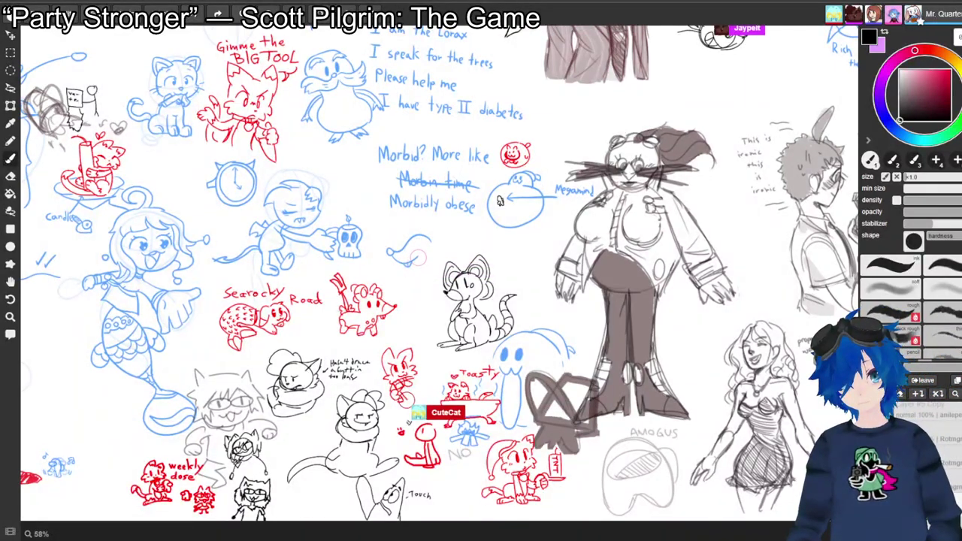
{"action": "key", "text": "space"}
{"action": "left_click_drag", "start_coordinate": [420, 265], "coordinate": [479, 266]}
{"action": "left_click_drag", "start_coordinate": [558, 203], "coordinate": [536, 136]}
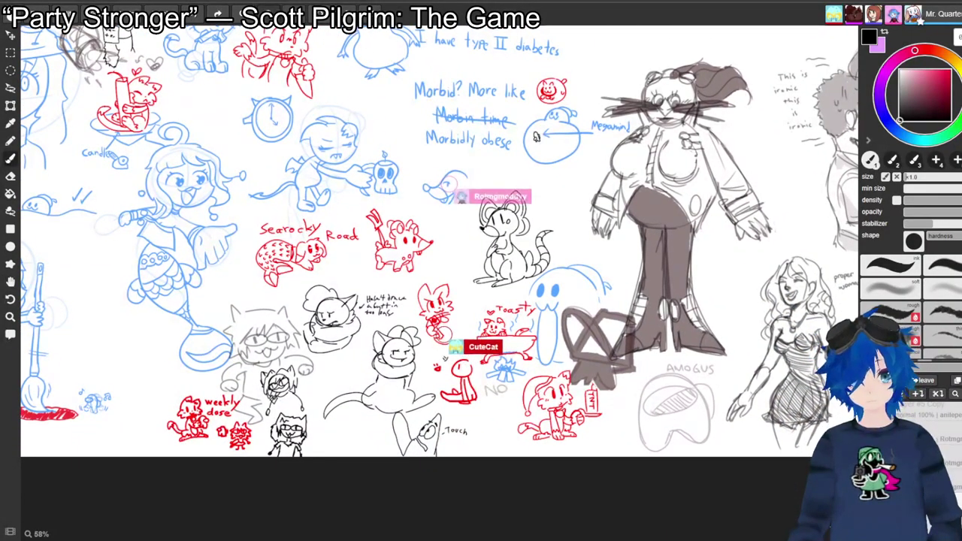
{"action": "left_click_drag", "start_coordinate": [536, 136], "coordinate": [640, 285]}
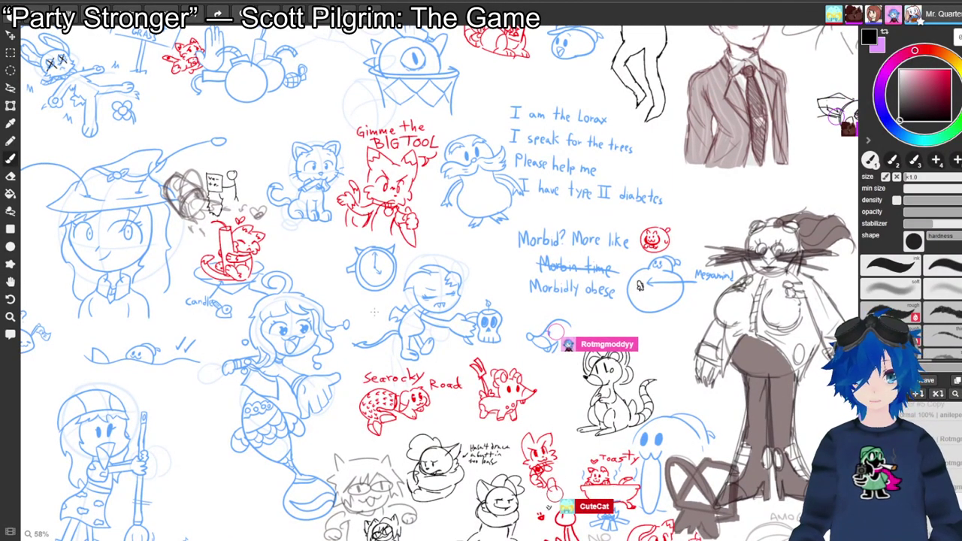
{"action": "left_click_drag", "start_coordinate": [640, 286], "coordinate": [544, 132]}
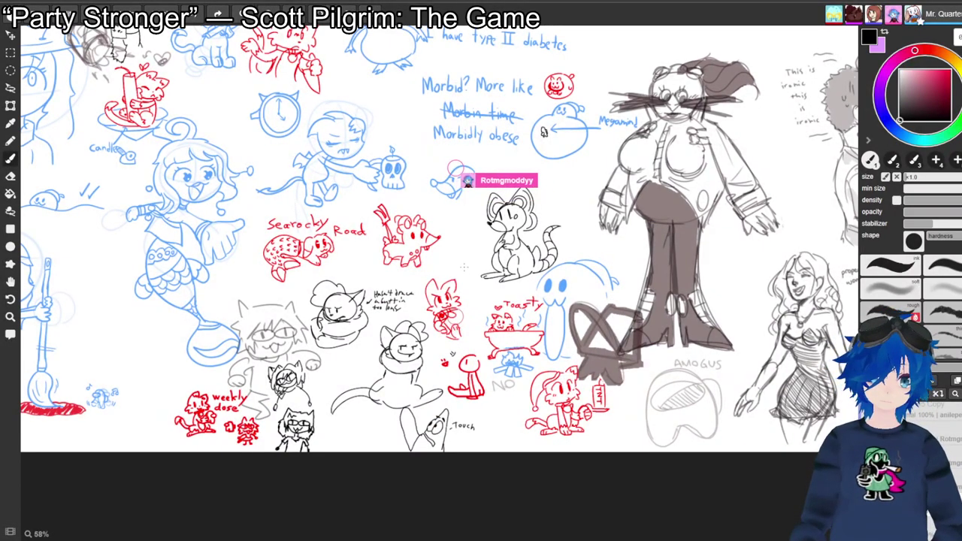
{"action": "left_click_drag", "start_coordinate": [544, 131], "coordinate": [341, 409]}
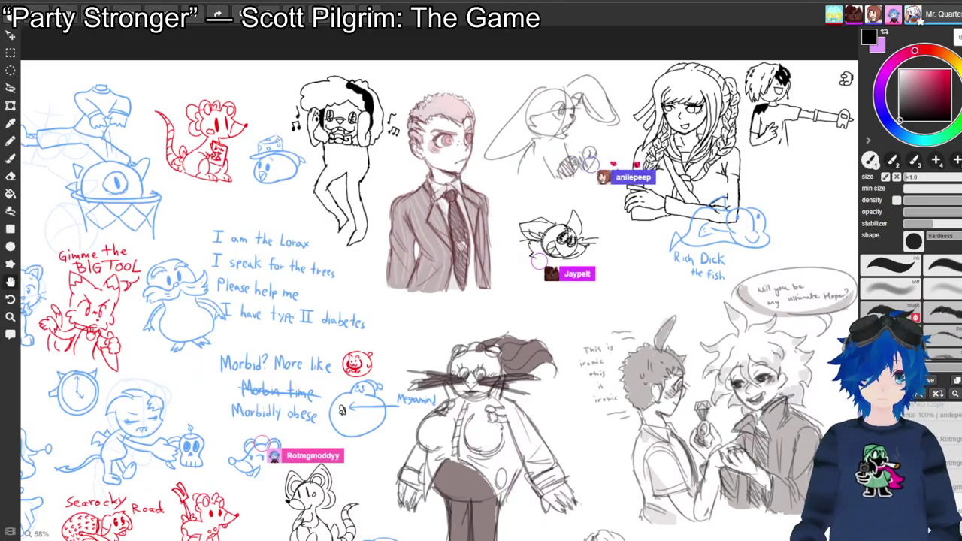
{"action": "left_click_drag", "start_coordinate": [440, 301], "coordinate": [473, 286]}
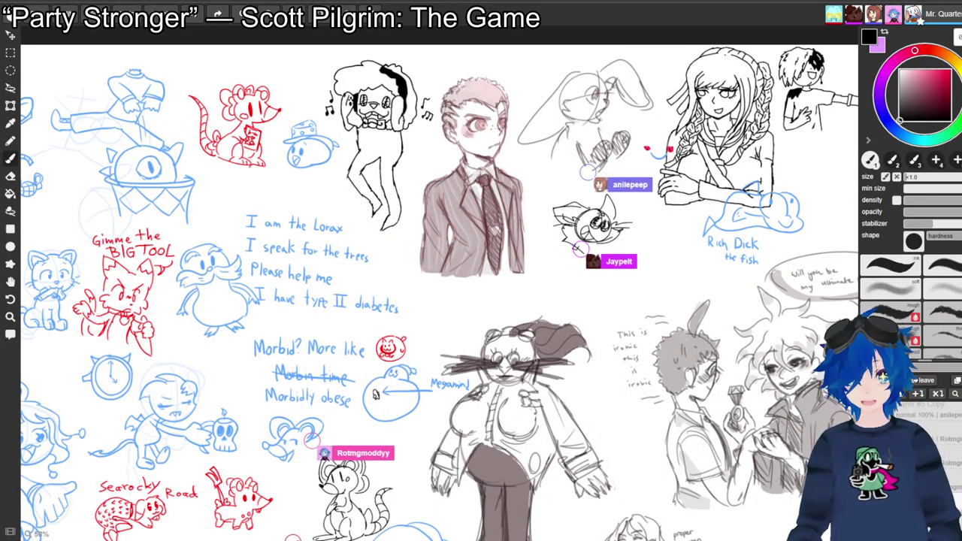
Examine the blue mouse beside the black one up close, the mermaid and broom girl, and the black cat sketch near the suited man.
{"action": "mouse_move", "coordinate": [375, 395]}
{"action": "left_mouse_down"}
{"action": "mouse_move", "coordinate": [398, 331]}
{"action": "mouse_move", "coordinate": [480, 241]}
{"action": "left_mouse_up"}
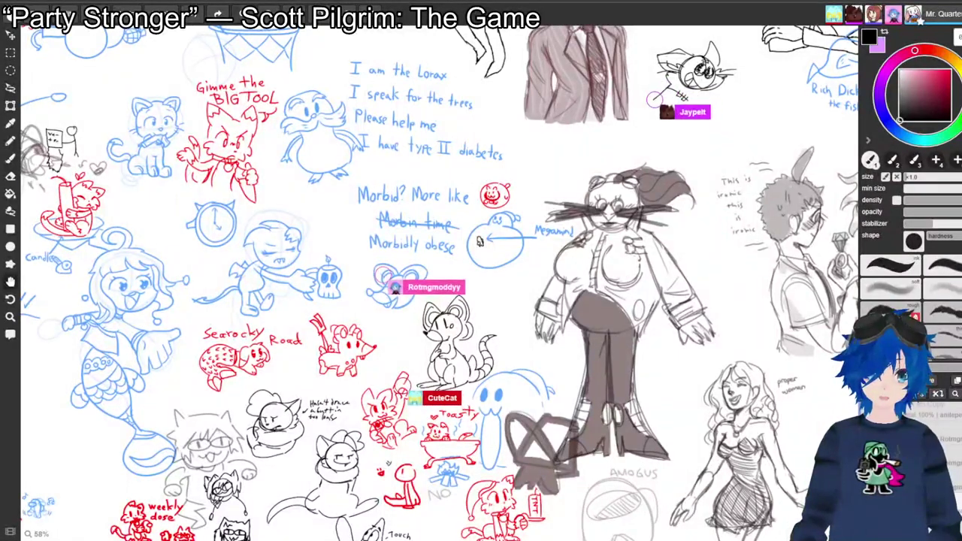
{"action": "scroll", "coordinate": [480, 241], "scroll_direction": "up", "scroll_amount": 2}
{"action": "scroll", "coordinate": [436, 316], "scroll_direction": "up", "scroll_amount": 1}
{"action": "left_click_drag", "start_coordinate": [436, 316], "coordinate": [475, 258]}
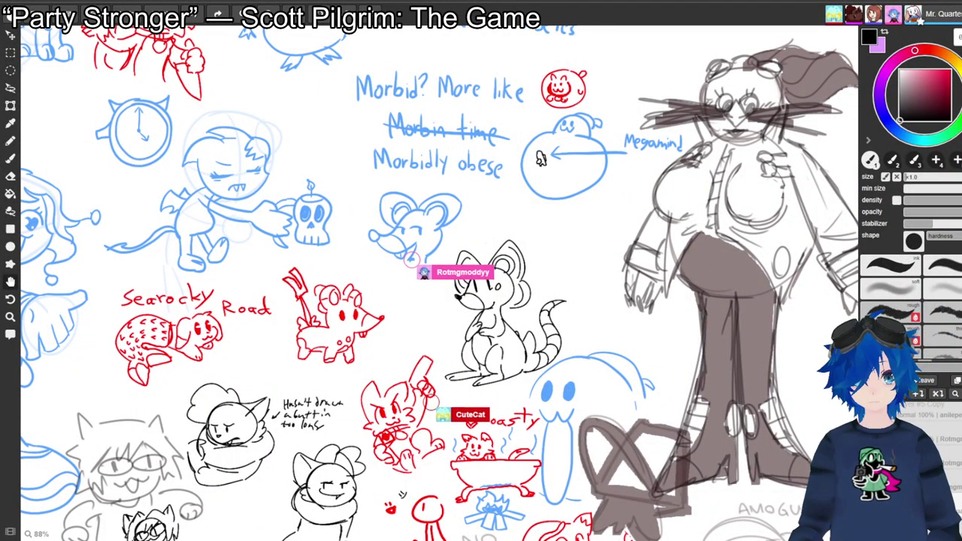
{"action": "mouse_move", "coordinate": [540, 158]}
{"action": "left_mouse_down"}
{"action": "mouse_move", "coordinate": [219, 406]}
{"action": "mouse_move", "coordinate": [202, 491]}
{"action": "mouse_move", "coordinate": [206, 540]}
{"action": "mouse_move", "coordinate": [214, 528]}
{"action": "mouse_move", "coordinate": [221, 540]}
{"action": "mouse_move", "coordinate": [237, 528]}
{"action": "mouse_move", "coordinate": [345, 363]}
{"action": "mouse_move", "coordinate": [504, 248]}
{"action": "mouse_move", "coordinate": [529, 200]}
{"action": "mouse_move", "coordinate": [629, 155]}
{"action": "mouse_move", "coordinate": [772, 183]}
{"action": "mouse_move", "coordinate": [961, 78]}
{"action": "left_mouse_up"}
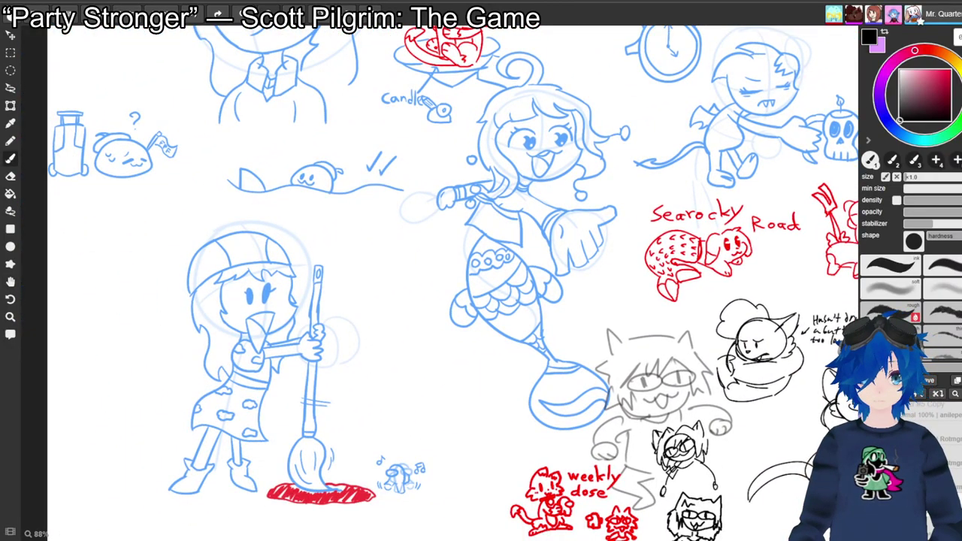
{"action": "scroll", "coordinate": [466, 278], "scroll_direction": "down", "scroll_amount": 3}
{"action": "left_click_drag", "start_coordinate": [233, 345], "coordinate": [67, 434]}
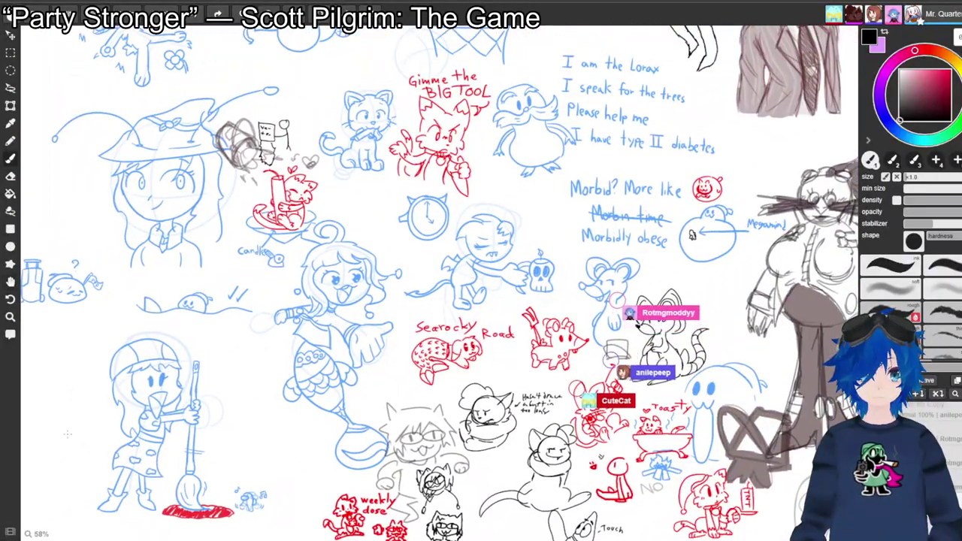
{"action": "mouse_move", "coordinate": [383, 217]}
{"action": "left_mouse_down"}
{"action": "mouse_move", "coordinate": [188, 314]}
{"action": "mouse_move", "coordinate": [127, 426]}
{"action": "mouse_move", "coordinate": [64, 379]}
{"action": "mouse_move", "coordinate": [46, 382]}
{"action": "left_mouse_up"}
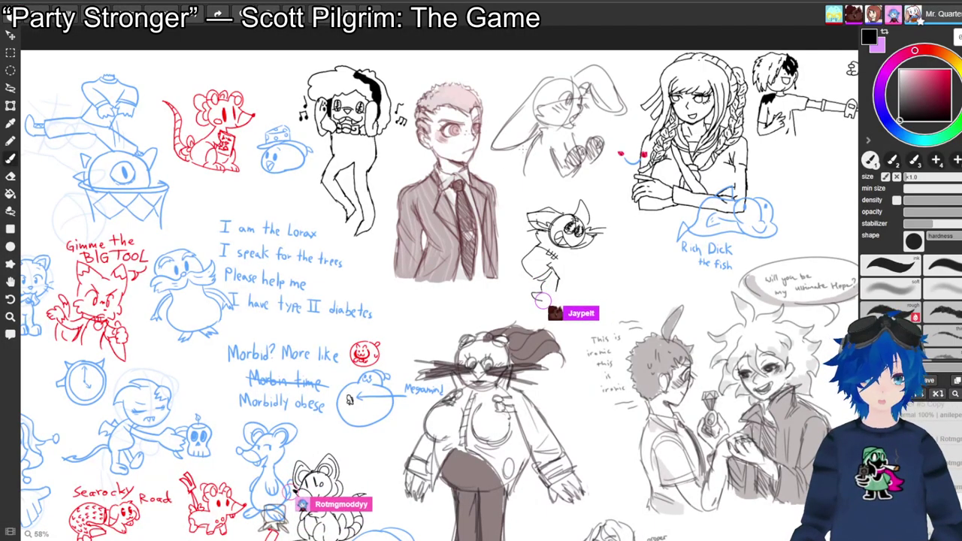
{"action": "mouse_move", "coordinate": [349, 400]}
{"action": "left_mouse_down"}
{"action": "mouse_move", "coordinate": [257, 371]}
{"action": "mouse_move", "coordinate": [314, 305]}
{"action": "mouse_move", "coordinate": [380, 253]}
{"action": "mouse_move", "coordinate": [319, 340]}
{"action": "left_mouse_up"}
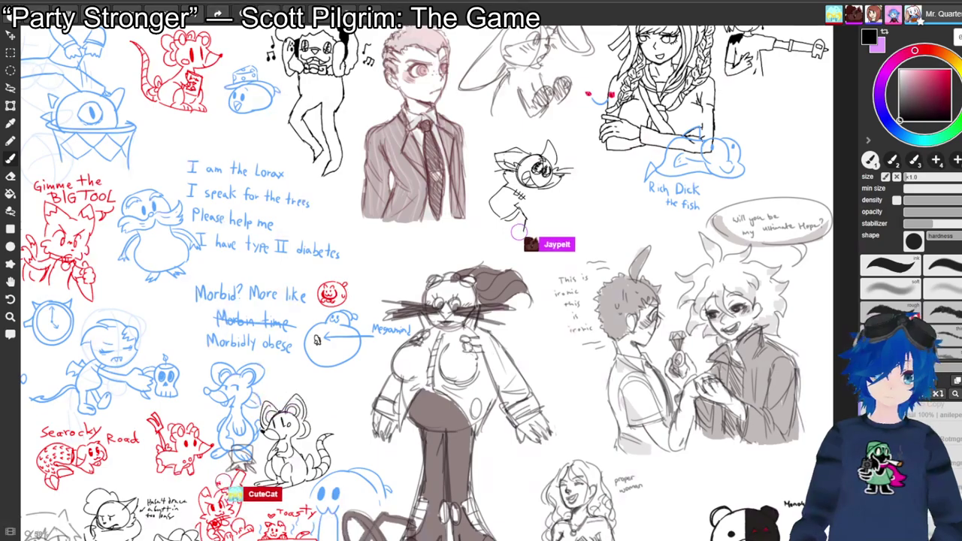
Look over the drawings around the suited man, the "Basketball" head, the "Chungus Bits" mice and the striped-tail black mouse.
{"action": "scroll", "coordinate": [441, 279], "scroll_direction": "up", "scroll_amount": 3}
{"action": "scroll", "coordinate": [278, 359], "scroll_direction": "up", "scroll_amount": 2}
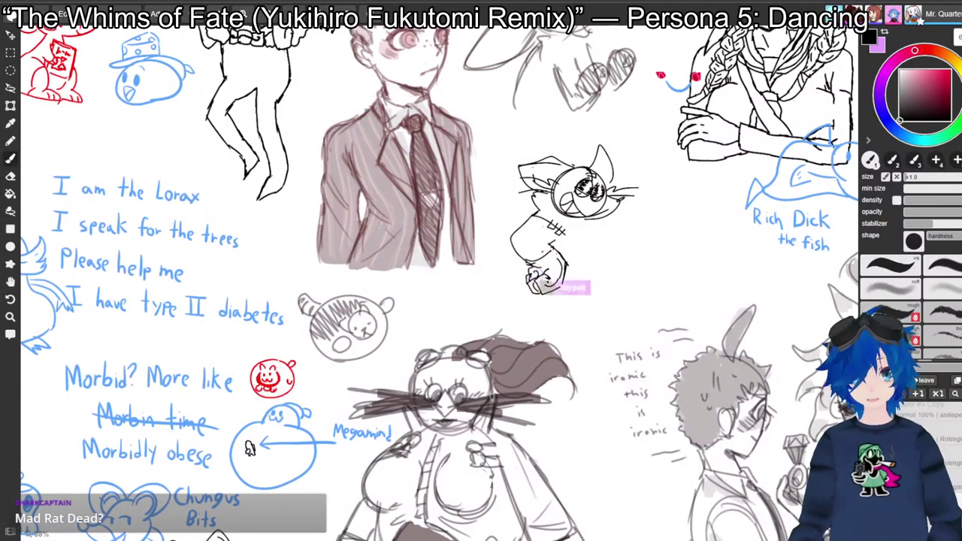
{"action": "left_click_drag", "start_coordinate": [251, 449], "coordinate": [335, 351]}
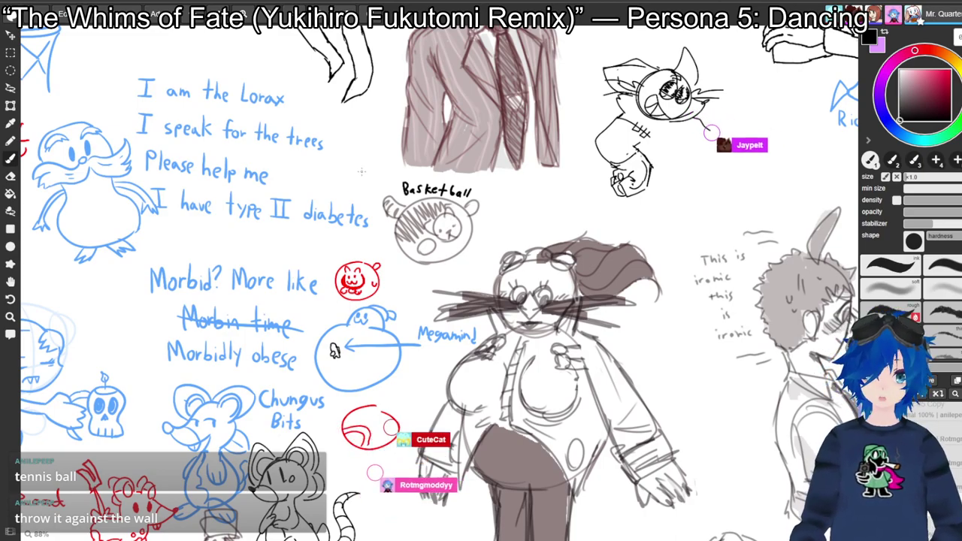
{"action": "left_click_drag", "start_coordinate": [335, 351], "coordinate": [464, 161]}
{"action": "mouse_move", "coordinate": [463, 162]}
{"action": "left_mouse_down"}
{"action": "mouse_move", "coordinate": [524, 153]}
{"action": "mouse_move", "coordinate": [532, 174]}
{"action": "left_mouse_up"}
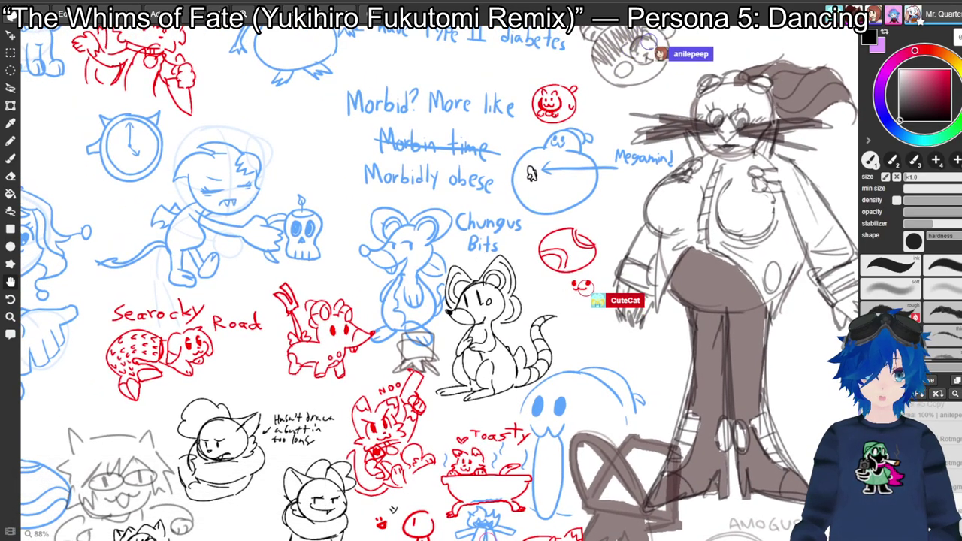
{"action": "scroll", "coordinate": [532, 174], "scroll_direction": "down", "scroll_amount": 3}
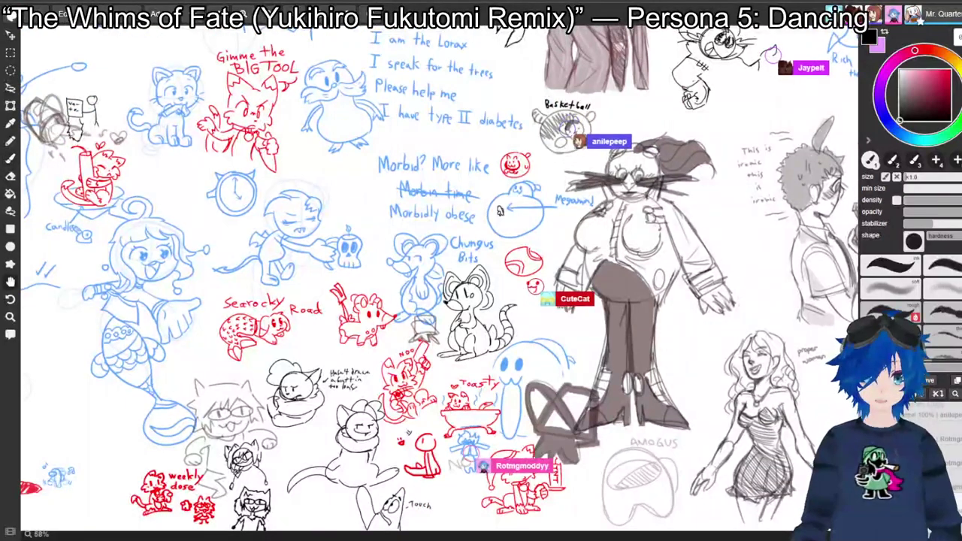
{"action": "left_click_drag", "start_coordinate": [500, 212], "coordinate": [466, 267]}
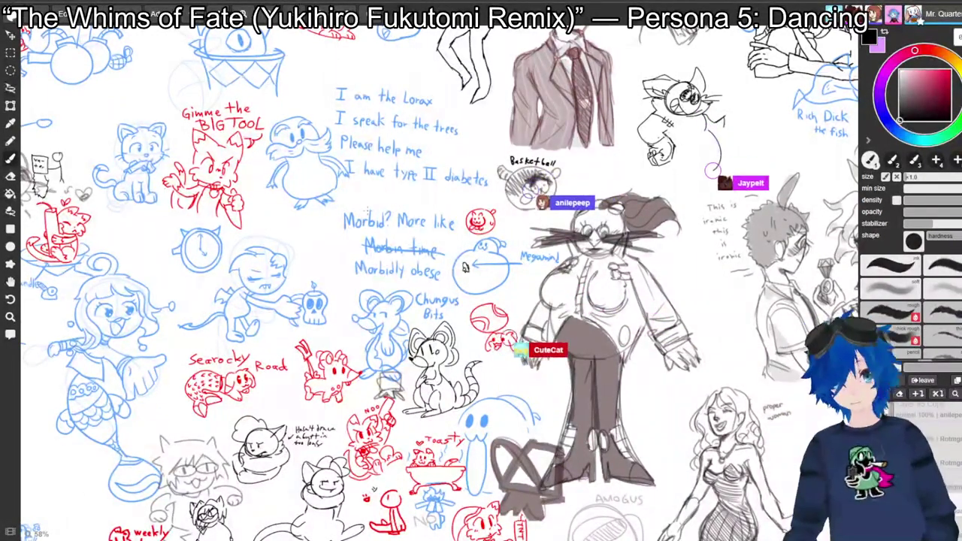
{"action": "left_click_drag", "start_coordinate": [481, 271], "coordinate": [381, 370]}
{"action": "left_click_drag", "start_coordinate": [768, 156], "coordinate": [766, 155]}
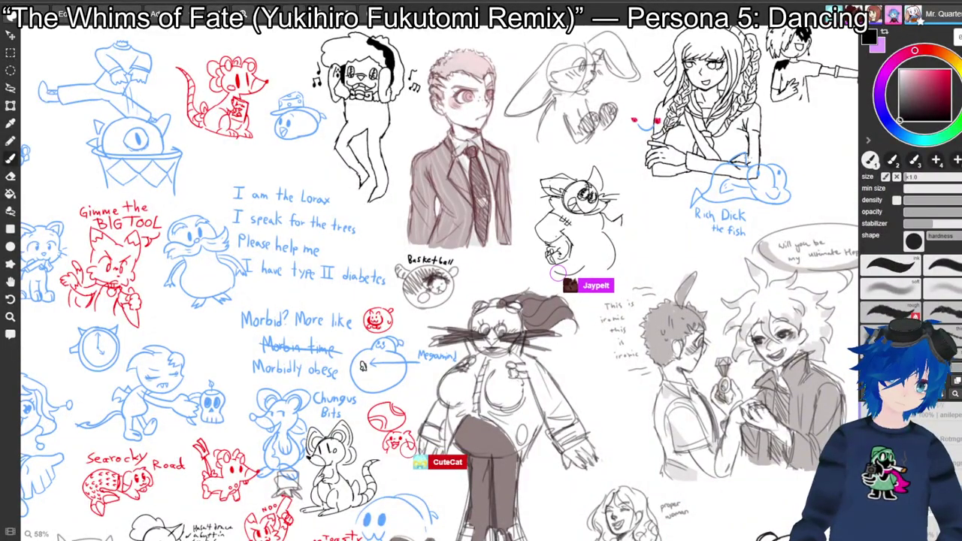
Look over the canvas around the mermaid, the broom girl and the small red "BUTTON" mouse beside the "Morbid" text.
{"action": "left_click_drag", "start_coordinate": [482, 204], "coordinate": [903, 1]}
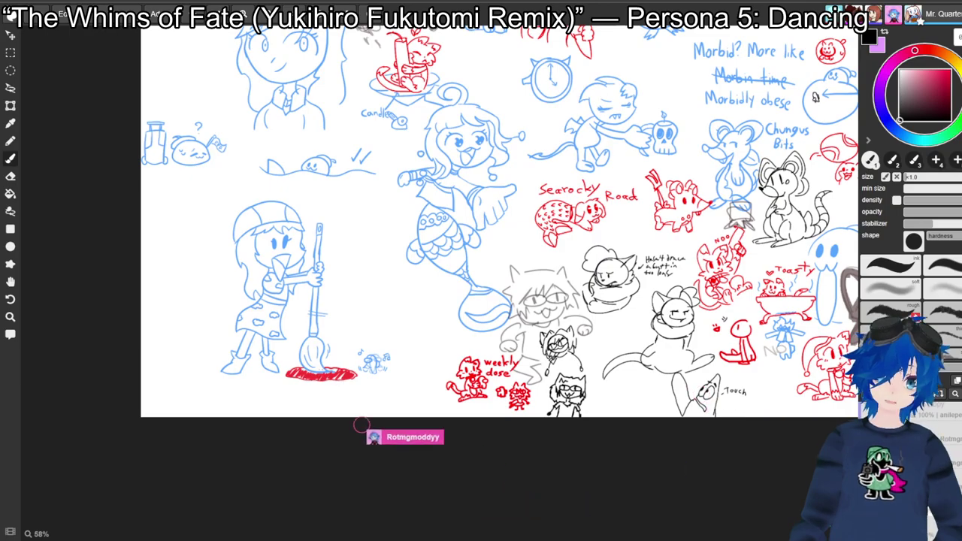
{"action": "left_click_drag", "start_coordinate": [482, 271], "coordinate": [345, 304]}
{"action": "mouse_move", "coordinate": [482, 270]}
{"action": "left_mouse_down"}
{"action": "mouse_move", "coordinate": [324, 364]}
{"action": "mouse_move", "coordinate": [201, 403]}
{"action": "mouse_move", "coordinate": [424, 280]}
{"action": "mouse_move", "coordinate": [373, 312]}
{"action": "mouse_move", "coordinate": [369, 391]}
{"action": "mouse_move", "coordinate": [461, 327]}
{"action": "left_mouse_up"}
{"action": "mouse_move", "coordinate": [382, 322]}
{"action": "left_mouse_down"}
{"action": "mouse_move", "coordinate": [591, 193]}
{"action": "mouse_move", "coordinate": [676, 168]}
{"action": "mouse_move", "coordinate": [738, 174]}
{"action": "mouse_move", "coordinate": [745, 181]}
{"action": "mouse_move", "coordinate": [736, 173]}
{"action": "mouse_move", "coordinate": [699, 225]}
{"action": "left_mouse_up"}
{"action": "mouse_move", "coordinate": [546, 197]}
{"action": "left_mouse_down"}
{"action": "mouse_move", "coordinate": [519, 221]}
{"action": "mouse_move", "coordinate": [528, 210]}
{"action": "left_mouse_up"}
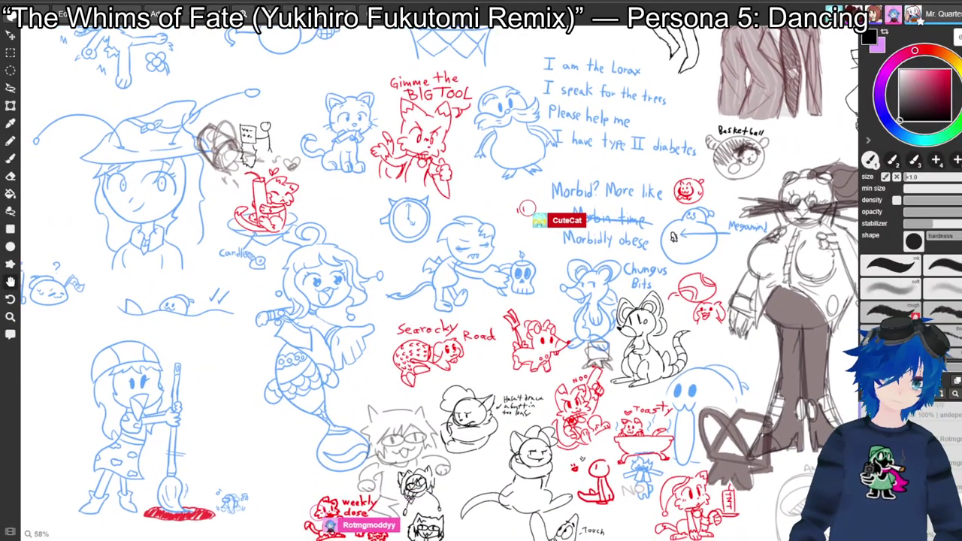
{"action": "left_click_drag", "start_coordinate": [673, 237], "coordinate": [712, 180]}
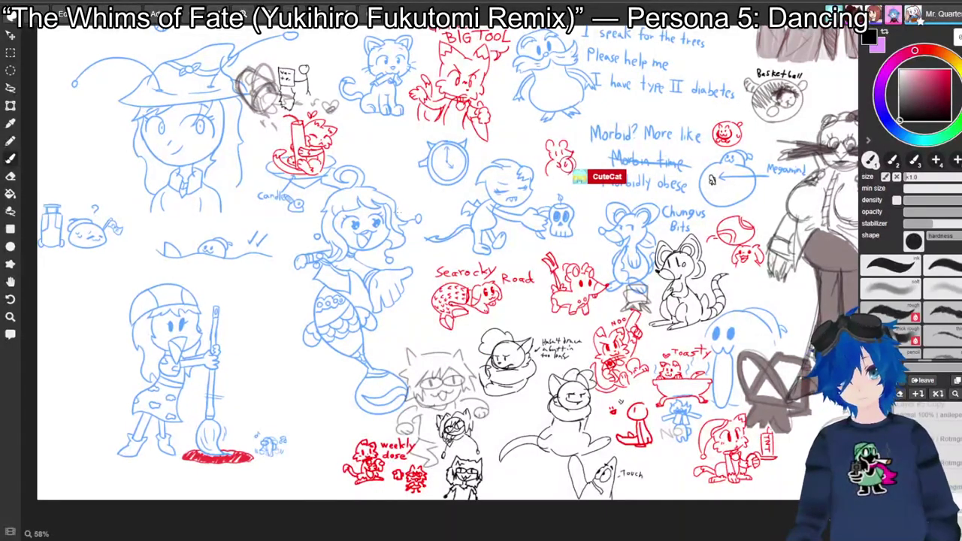
{"action": "mouse_move", "coordinate": [712, 179]}
{"action": "left_mouse_down"}
{"action": "mouse_move", "coordinate": [744, 156]}
{"action": "mouse_move", "coordinate": [718, 239]}
{"action": "mouse_move", "coordinate": [683, 236]}
{"action": "left_mouse_up"}
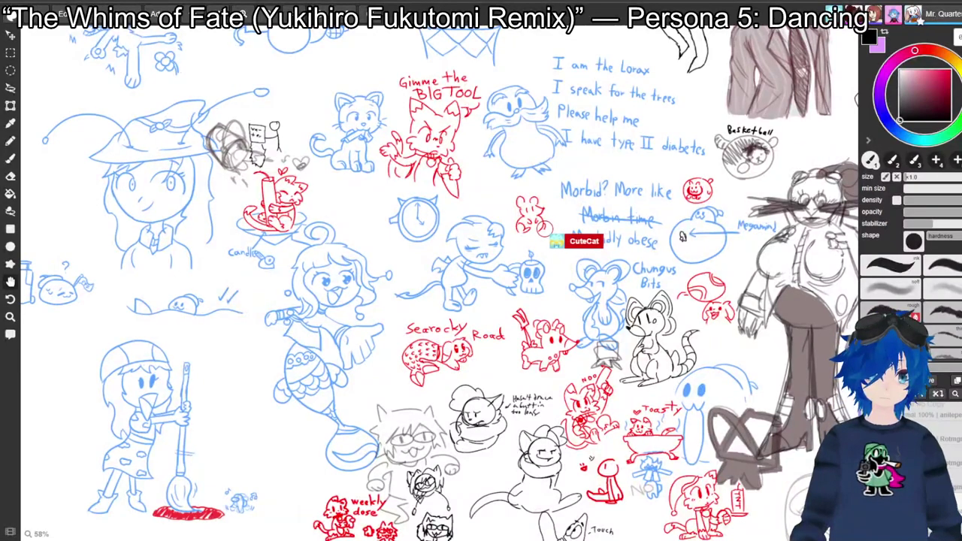
{"action": "left_click_drag", "start_coordinate": [682, 236], "coordinate": [665, 241]}
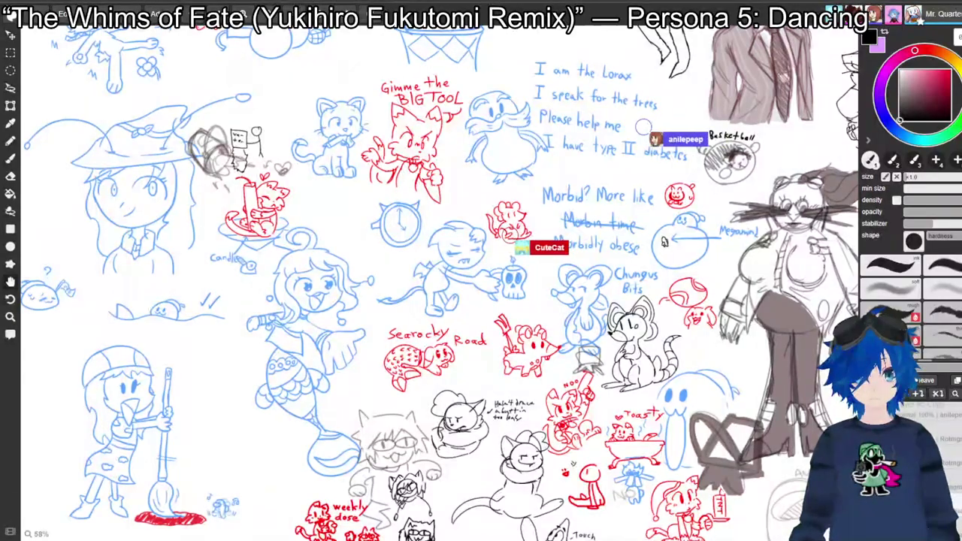
{"action": "left_click_drag", "start_coordinate": [664, 242], "coordinate": [645, 256]}
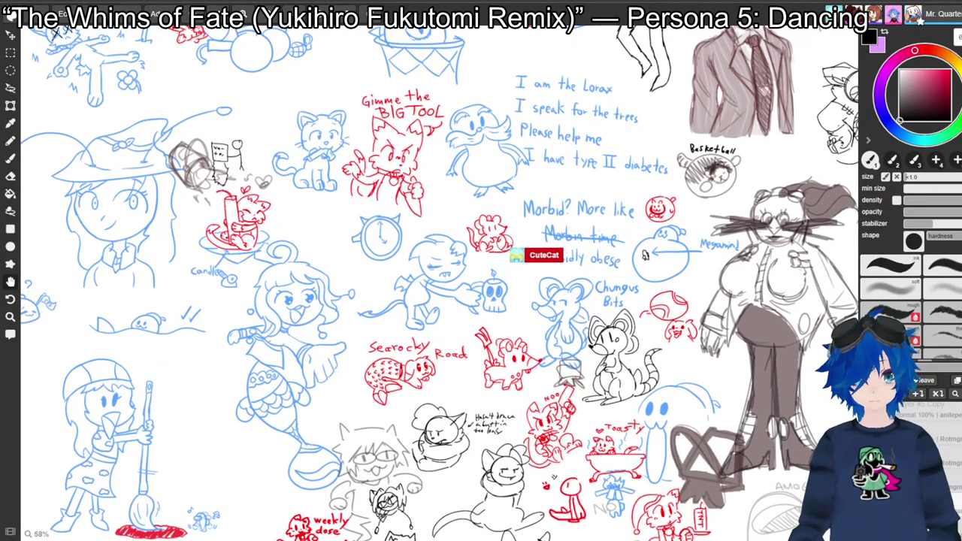
{"action": "left_click_drag", "start_coordinate": [645, 256], "coordinate": [632, 260]}
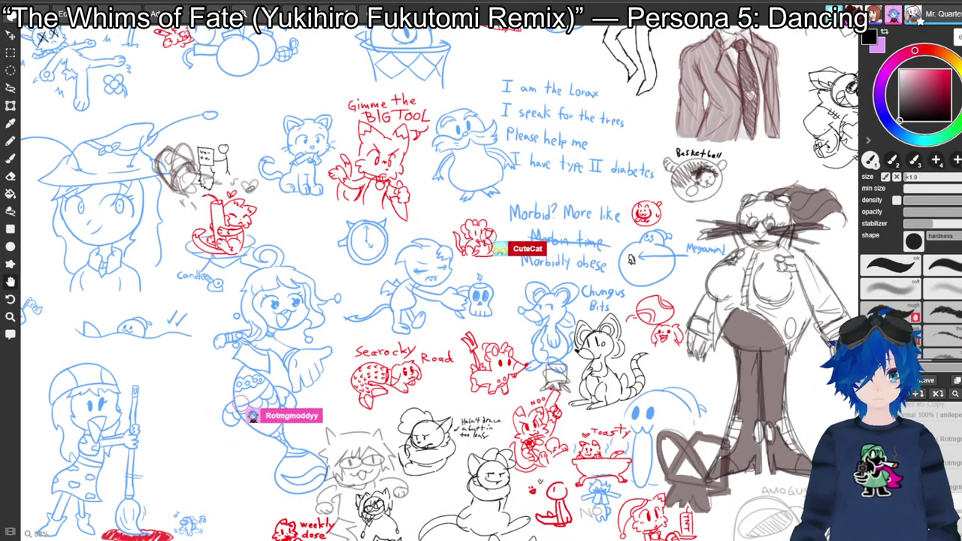
{"action": "mouse_move", "coordinate": [632, 260]}
{"action": "left_mouse_down"}
{"action": "mouse_move", "coordinate": [709, 173]}
{"action": "mouse_move", "coordinate": [673, 209]}
{"action": "mouse_move", "coordinate": [581, 350]}
{"action": "mouse_move", "coordinate": [574, 417]}
{"action": "mouse_move", "coordinate": [579, 254]}
{"action": "mouse_move", "coordinate": [519, 249]}
{"action": "mouse_move", "coordinate": [469, 277]}
{"action": "mouse_move", "coordinate": [423, 277]}
{"action": "mouse_move", "coordinate": [442, 269]}
{"action": "mouse_move", "coordinate": [555, 280]}
{"action": "mouse_move", "coordinate": [701, 180]}
{"action": "mouse_move", "coordinate": [766, 177]}
{"action": "mouse_move", "coordinate": [675, 241]}
{"action": "left_mouse_up"}
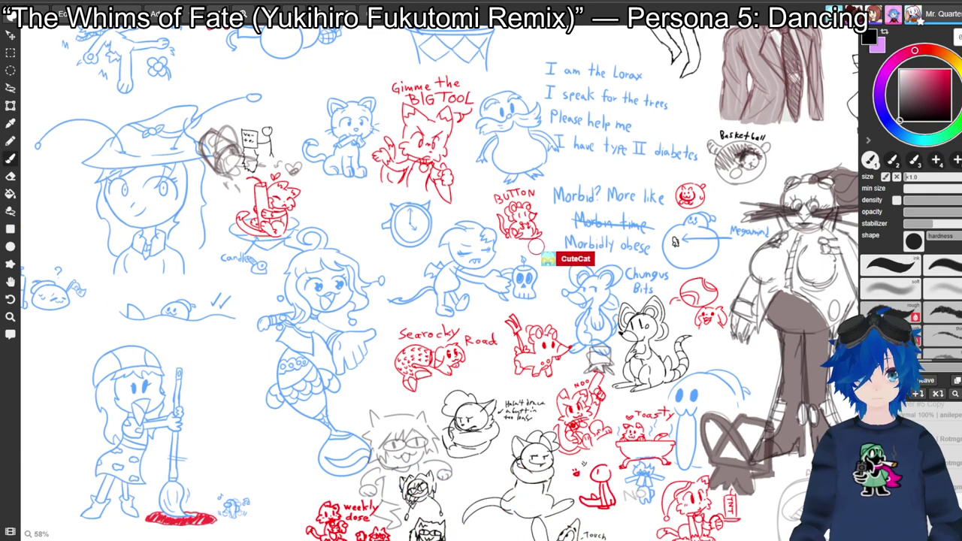
{"action": "left_click_drag", "start_coordinate": [675, 241], "coordinate": [641, 249]}
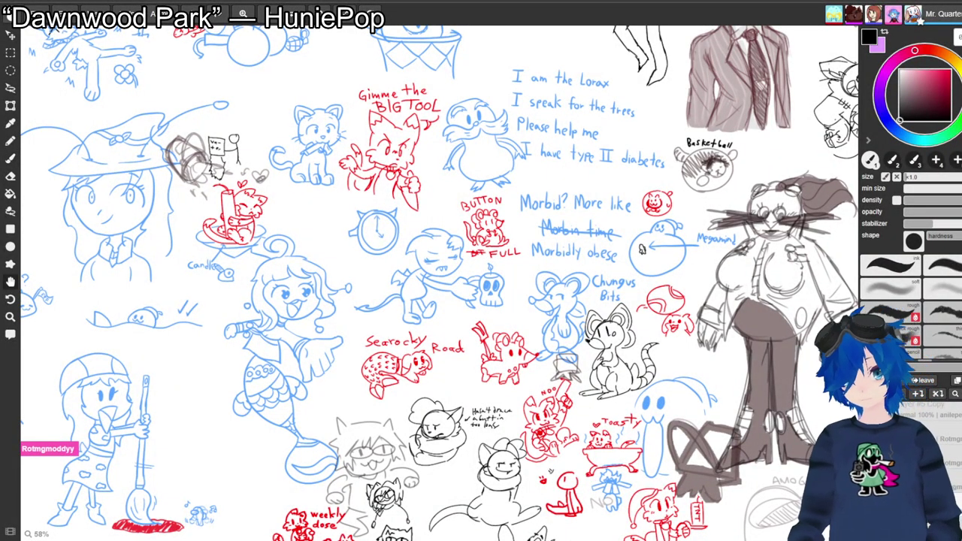
{"action": "left_click_drag", "start_coordinate": [642, 249], "coordinate": [679, 313]}
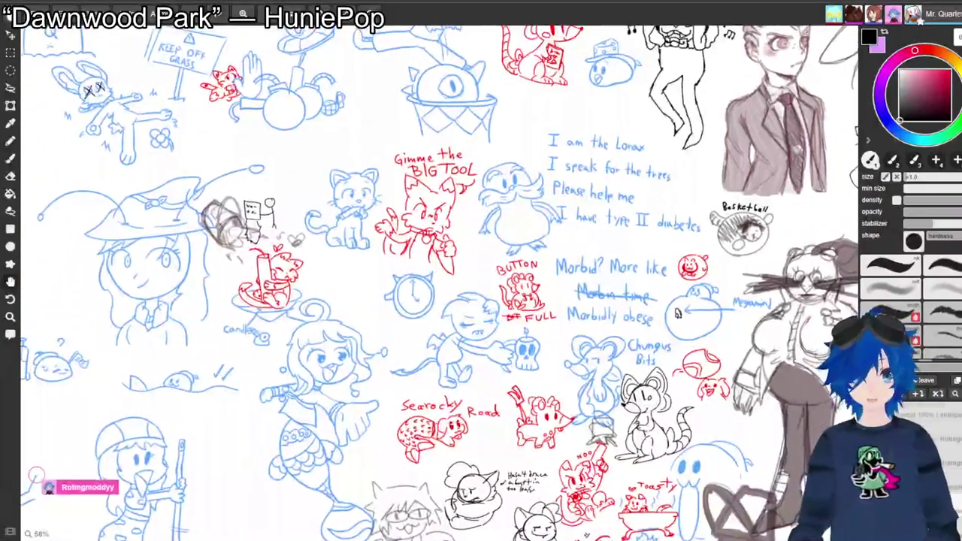
Bring the whole shared canvas into view and switch to the blank Untitled Drawing2.
{"action": "key", "text": "ctrl+minus"}
{"action": "key", "text": "ctrl+minus"}
{"action": "left_click_drag", "start_coordinate": [597, 303], "coordinate": [498, 303]}
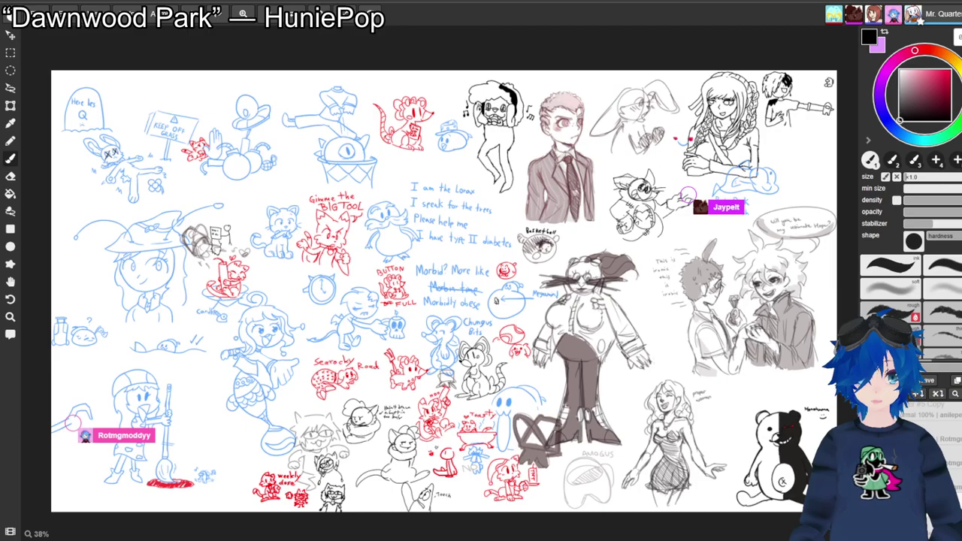
{"action": "key", "text": "Tab"}
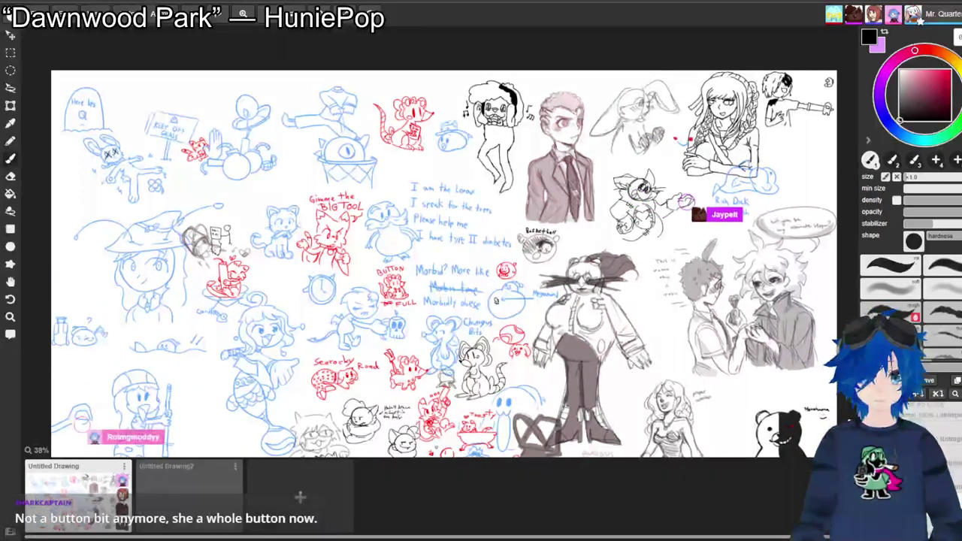
{"action": "left_click", "coordinate": [189, 496]}
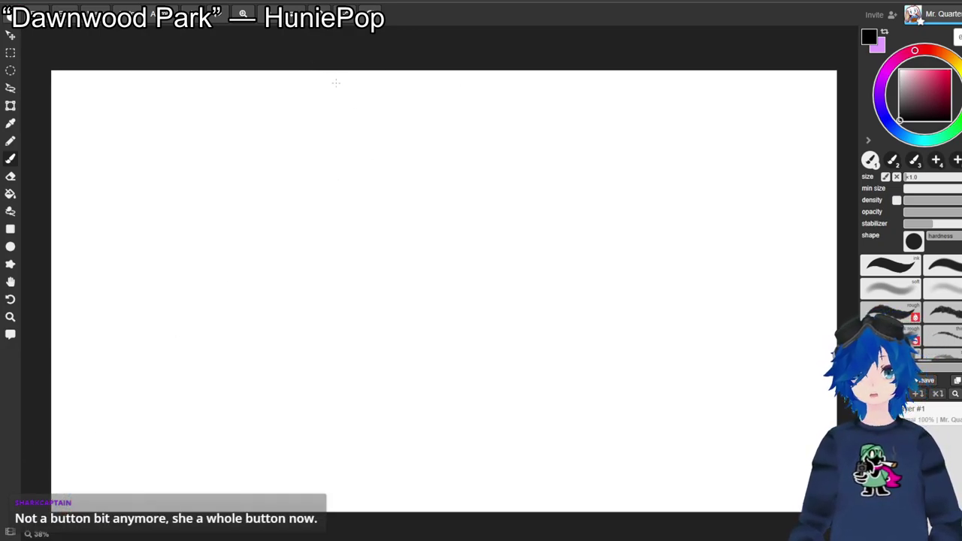
Draw a small black Among Us crewmate with a backpack directly behind the red one on the blank canvas.
{"action": "scroll", "coordinate": [444, 273], "scroll_direction": "up", "scroll_amount": 2}
{"action": "key", "text": "space"}
{"action": "left_click_drag", "start_coordinate": [443, 272], "coordinate": [661, 332]}
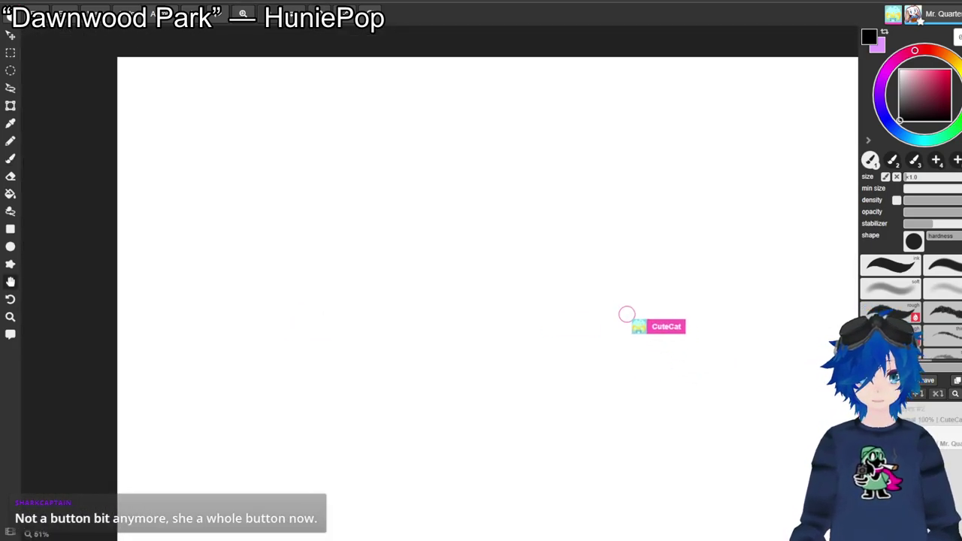
{"action": "key", "text": "b"}
{"action": "scroll", "coordinate": [602, 324], "scroll_direction": "down", "scroll_amount": 1}
{"action": "scroll", "coordinate": [440, 283], "scroll_direction": "up", "scroll_amount": 1}
{"action": "key", "text": "space"}
{"action": "left_click_drag", "start_coordinate": [440, 283], "coordinate": [407, 265]}
{"action": "left_click_drag", "start_coordinate": [601, 324], "coordinate": [575, 318]}
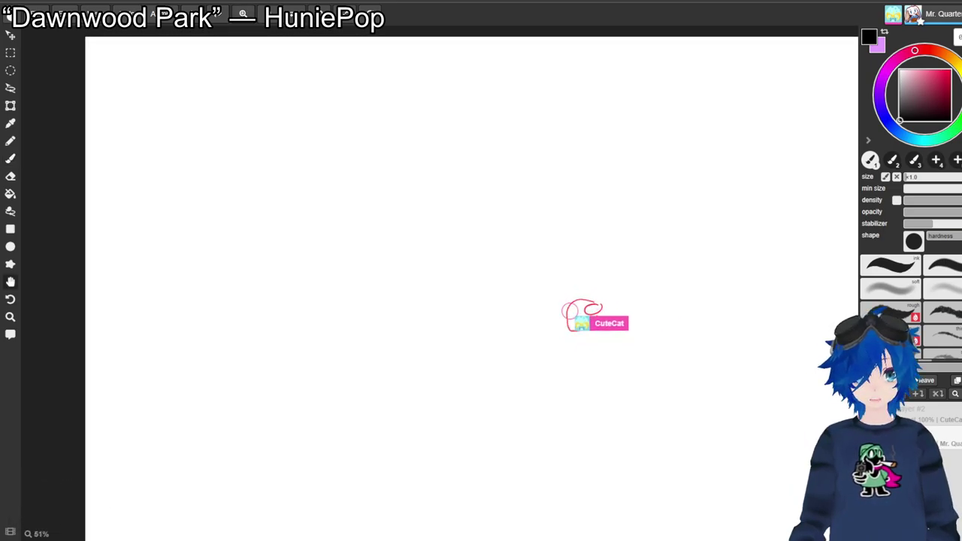
{"action": "key", "text": "b"}
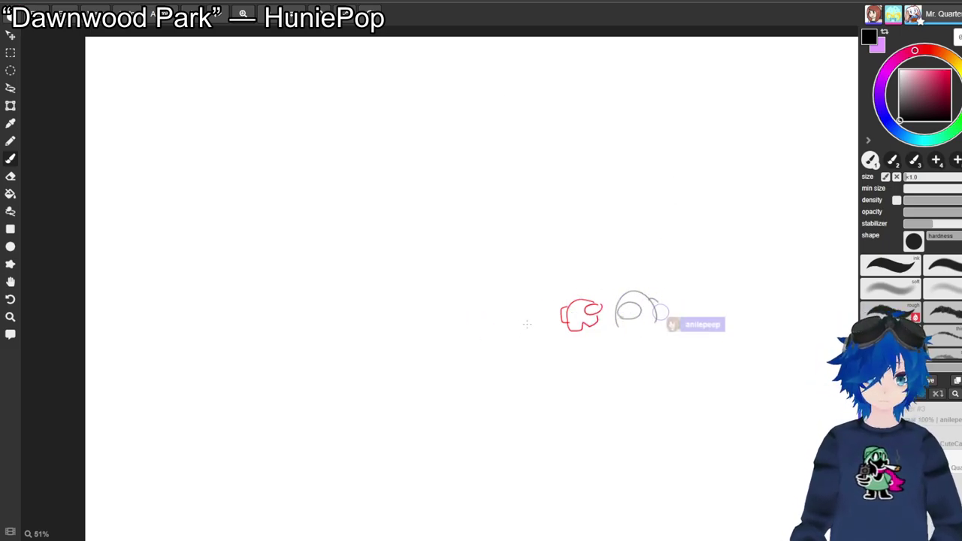
{"action": "mouse_move", "coordinate": [535, 325]}
{"action": "left_mouse_down"}
{"action": "mouse_move", "coordinate": [538, 308]}
{"action": "mouse_move", "coordinate": [553, 310]}
{"action": "mouse_move", "coordinate": [536, 333]}
{"action": "mouse_move", "coordinate": [535, 324]}
{"action": "left_mouse_up"}
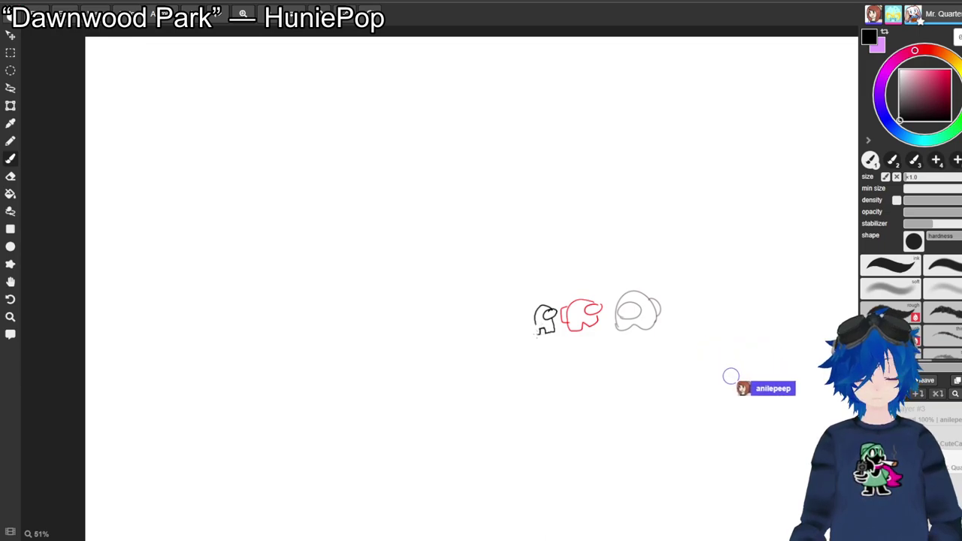
{"action": "left_click_drag", "start_coordinate": [536, 314], "coordinate": [531, 323]}
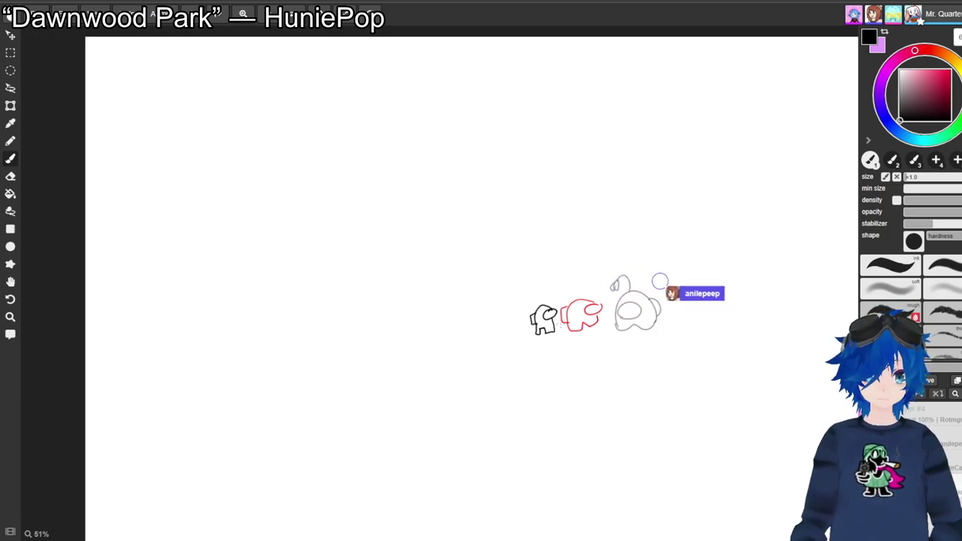
Add a small curved antenna on top of the black crewmate's head.
{"action": "key", "text": "space"}
{"action": "left_click_drag", "start_coordinate": [507, 245], "coordinate": [387, 223]}
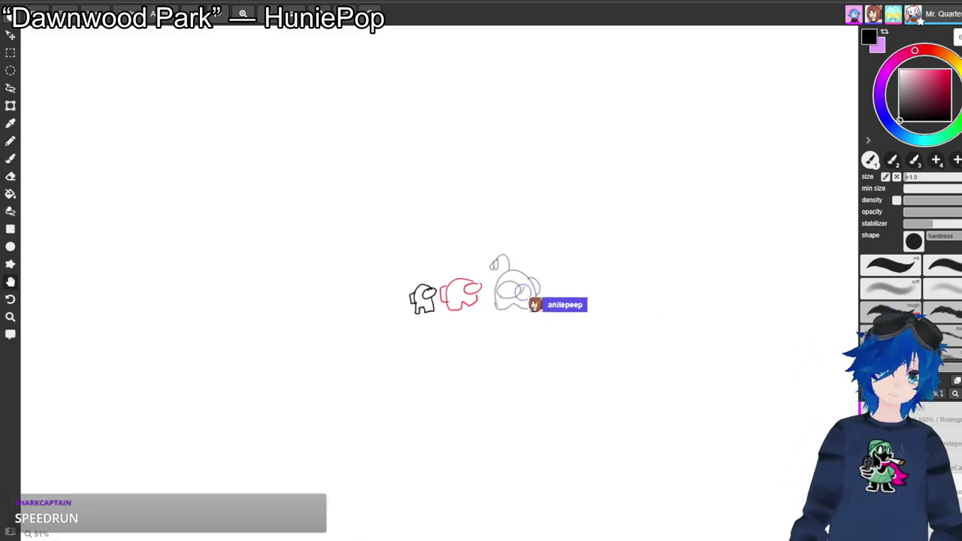
{"action": "key", "text": "b"}
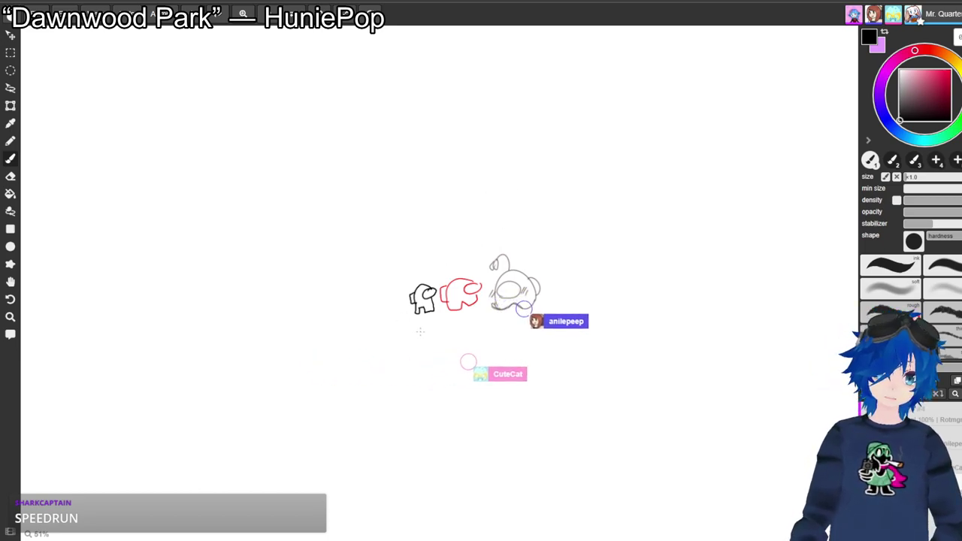
{"action": "key", "text": "space"}
{"action": "left_click_drag", "start_coordinate": [421, 333], "coordinate": [479, 336]}
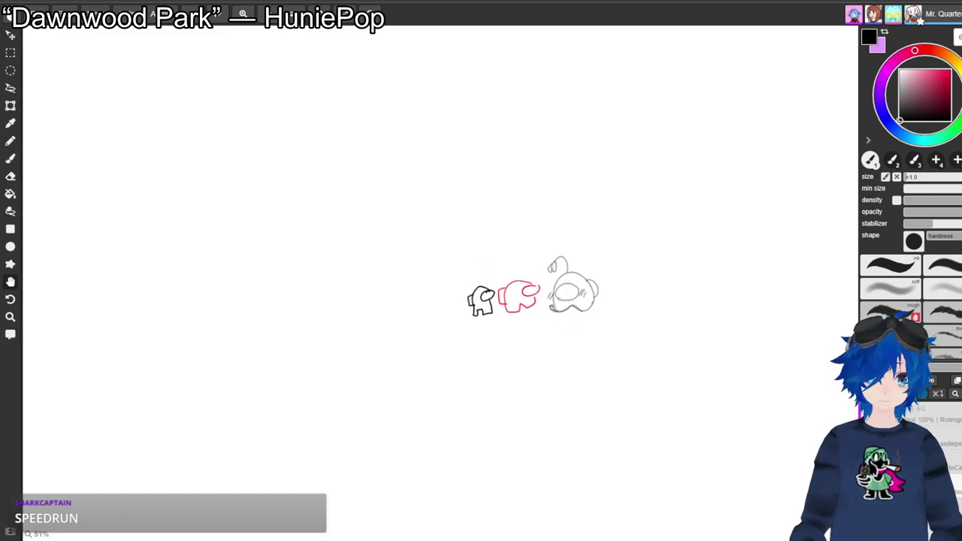
{"action": "key", "text": "b"}
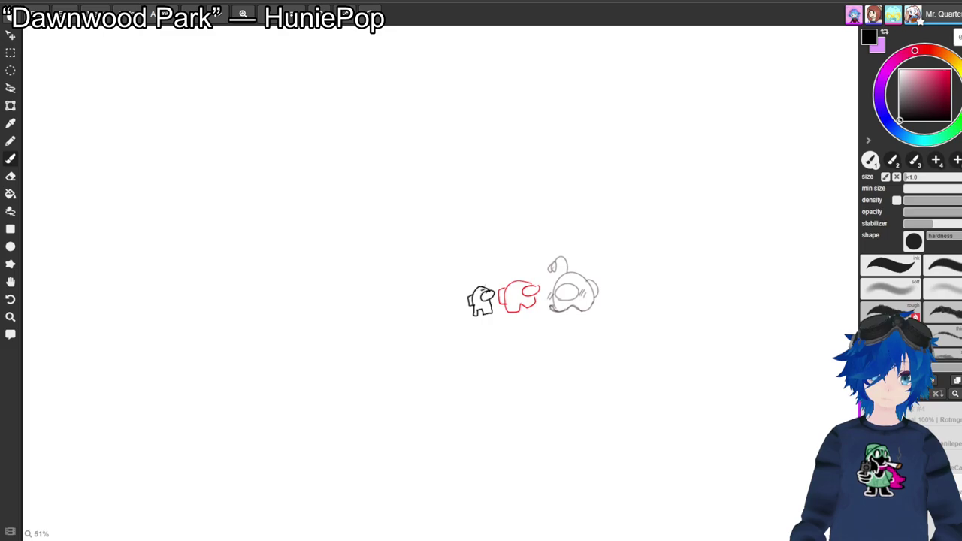
{"action": "left_click_drag", "start_coordinate": [479, 336], "coordinate": [433, 288]}
{"action": "left_click", "coordinate": [265, 13]}
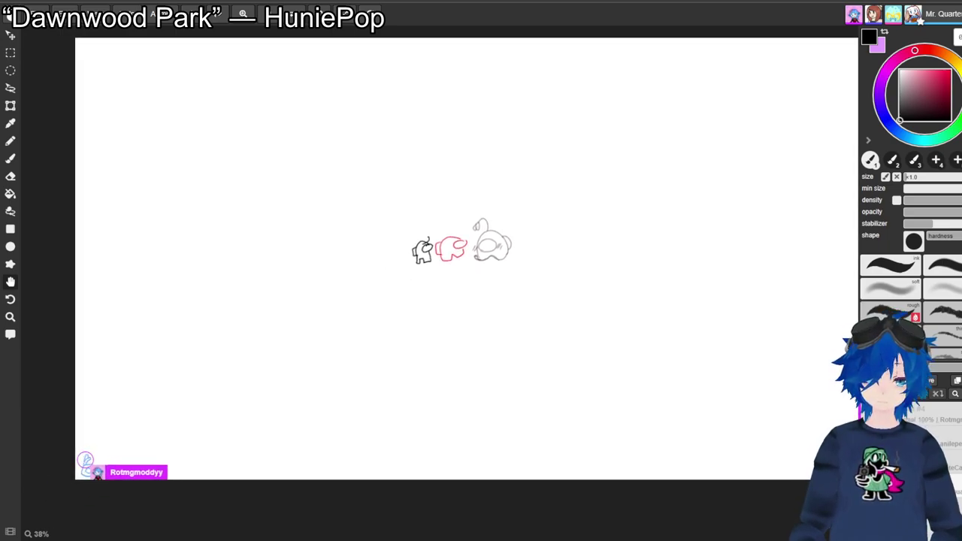
{"action": "left_click_drag", "start_coordinate": [432, 288], "coordinate": [415, 311]}
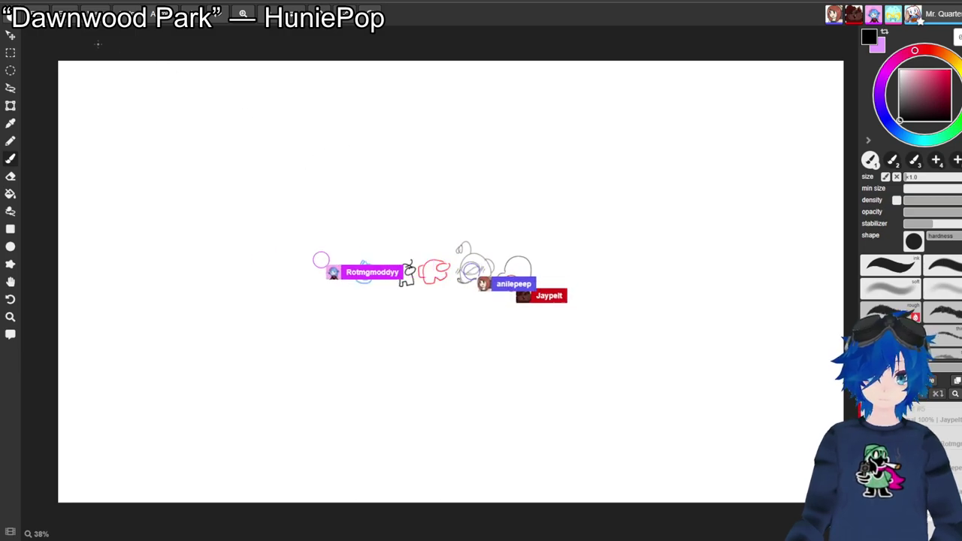
Import the pixel-art image 5x65m5 (2) as its own drawing and return to the My Artdesk overview.
{"action": "left_click", "coordinate": [38, 14]}
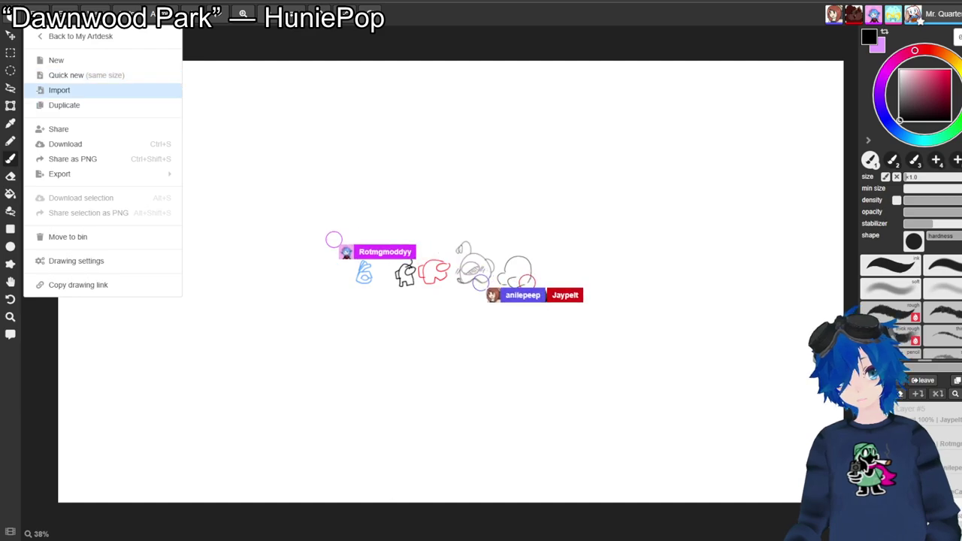
{"action": "left_click", "coordinate": [82, 90]}
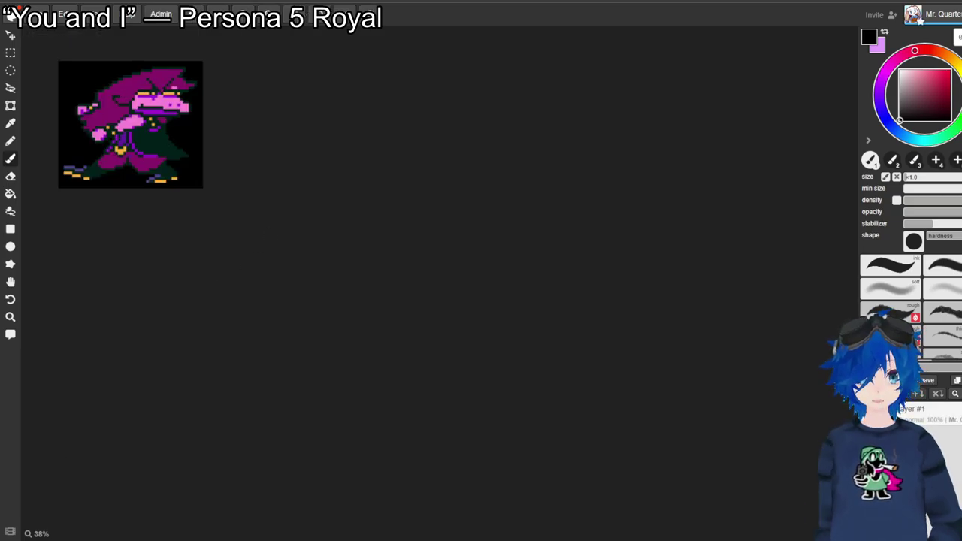
{"action": "left_click", "coordinate": [11, 531]}
{"action": "left_click", "coordinate": [10, 532]}
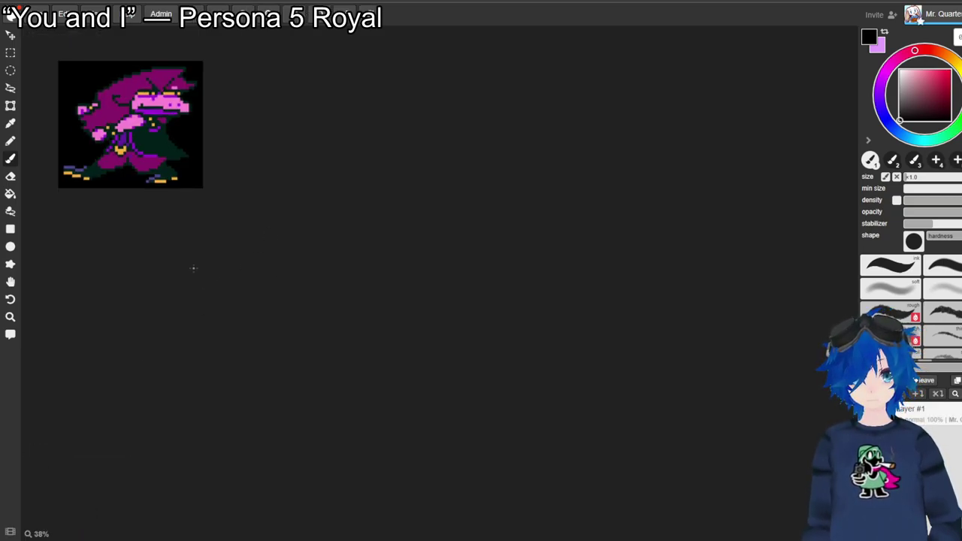
{"action": "left_click", "coordinate": [9, 15]}
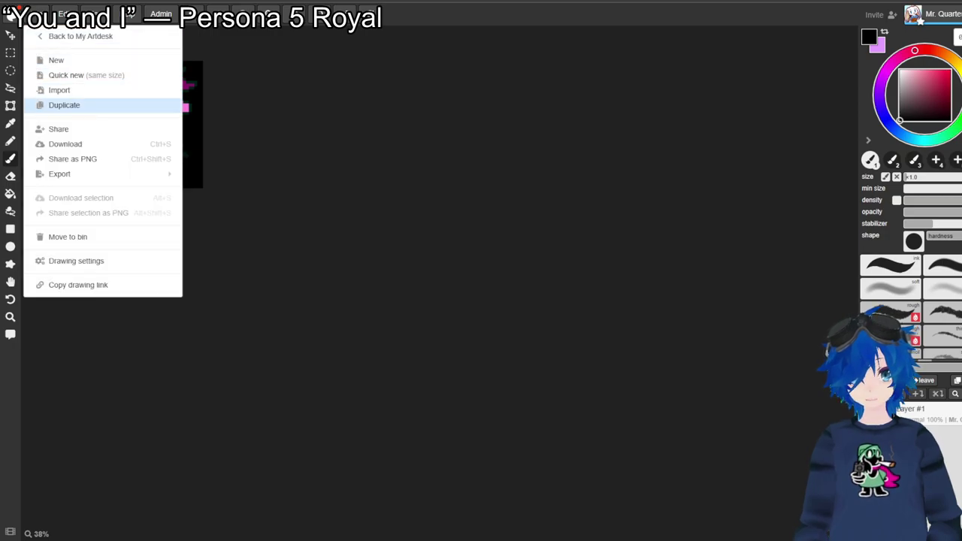
{"action": "left_click", "coordinate": [75, 37]}
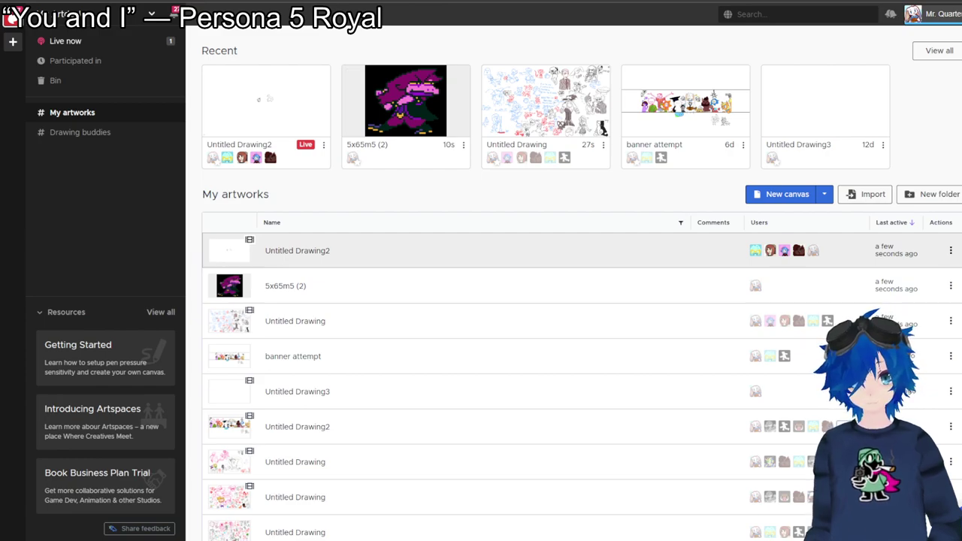
Open the live Untitled Drawing2 from the artworks list and check which drawings its sequence contains.
{"action": "left_click", "coordinate": [297, 250]}
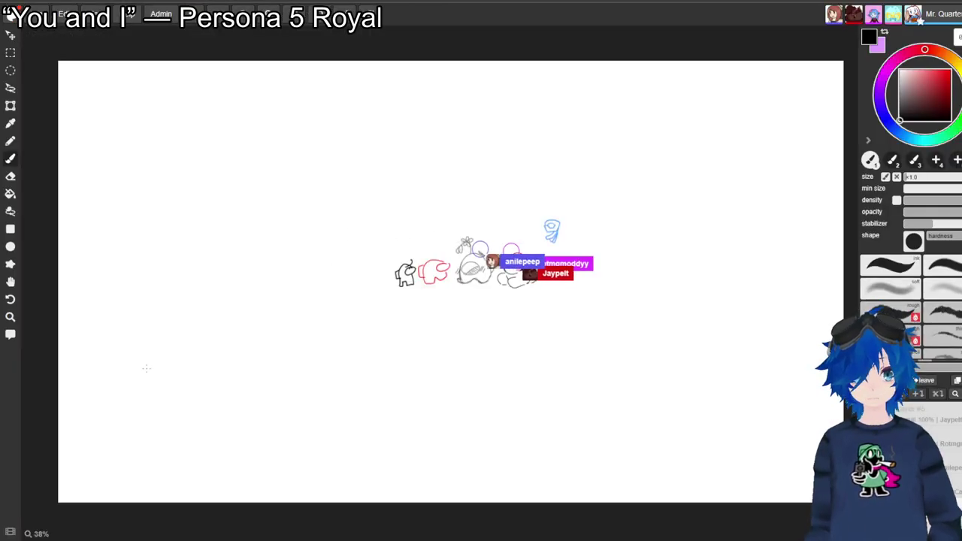
{"action": "left_click", "coordinate": [10, 532]}
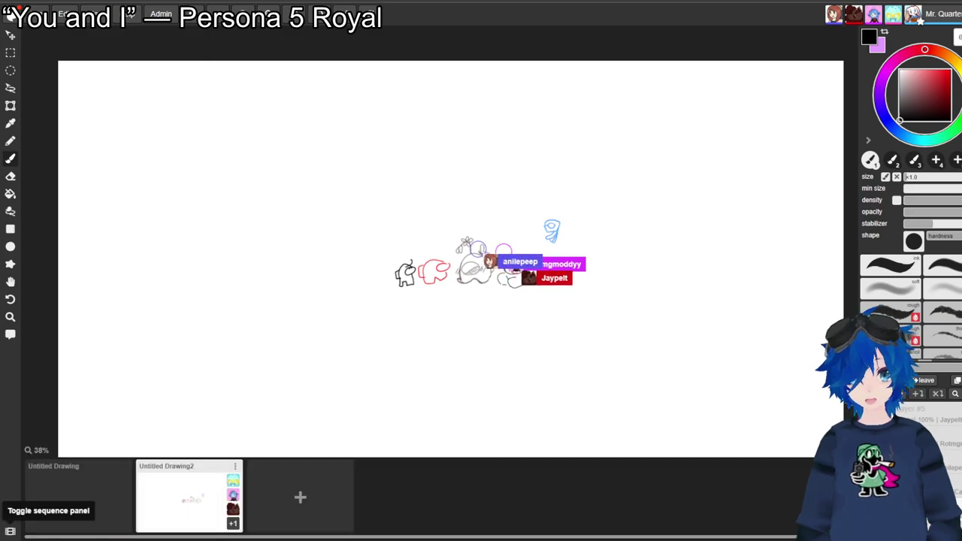
{"action": "left_click", "coordinate": [10, 532]}
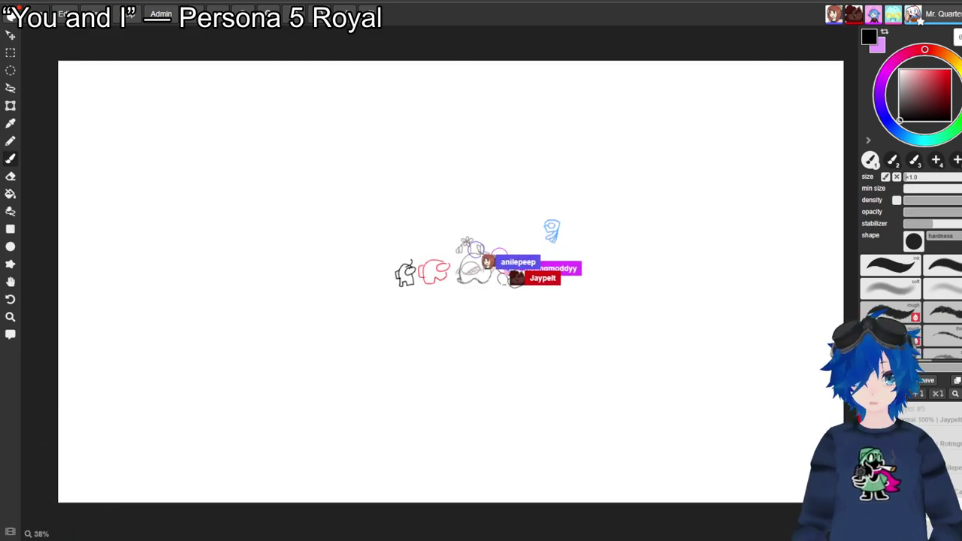
Paste the pixel-art character image file onto the canvas and move it to the empty area up and left of the crewmates.
{"action": "left_click", "coordinate": [11, 14]}
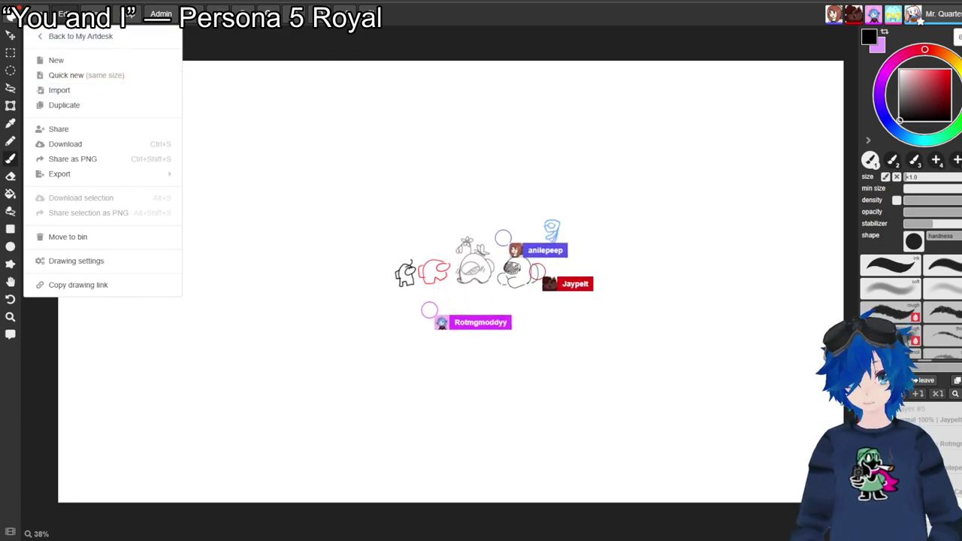
{"action": "left_click", "coordinate": [64, 13]}
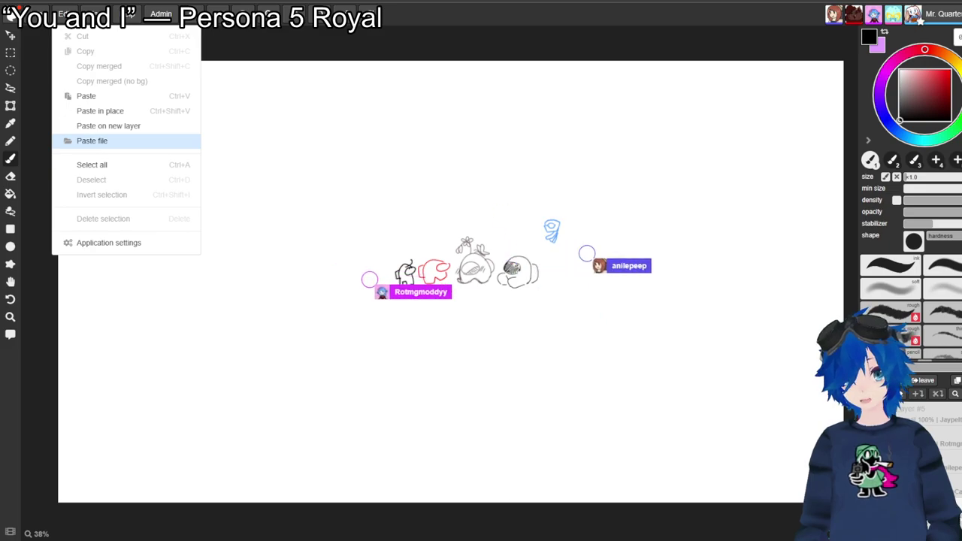
{"action": "left_click", "coordinate": [105, 143]}
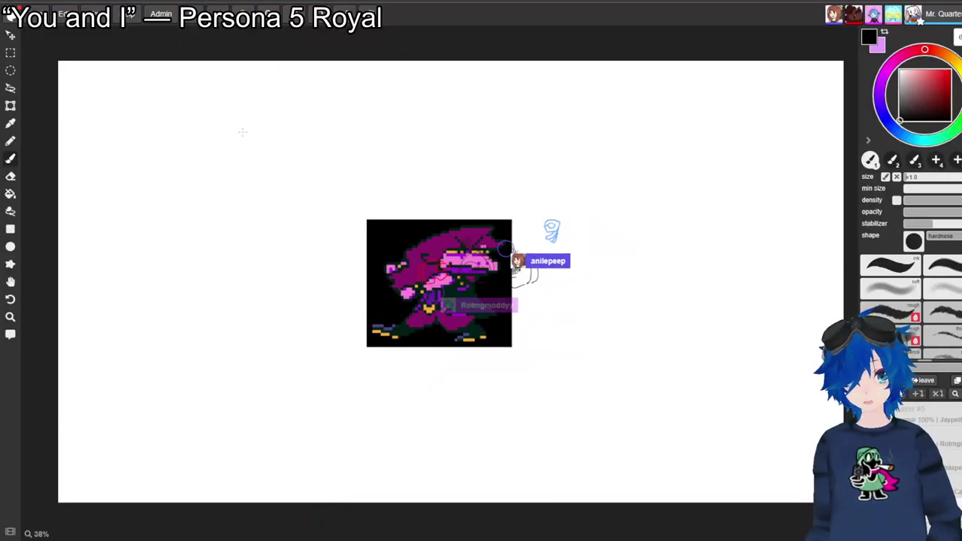
{"action": "left_click", "coordinate": [10, 36]}
{"action": "mouse_move", "coordinate": [440, 283]}
{"action": "left_mouse_down"}
{"action": "mouse_move", "coordinate": [327, 262]}
{"action": "mouse_move", "coordinate": [251, 233]}
{"action": "mouse_move", "coordinate": [246, 213]}
{"action": "mouse_move", "coordinate": [291, 222]}
{"action": "mouse_move", "coordinate": [279, 225]}
{"action": "left_mouse_up"}
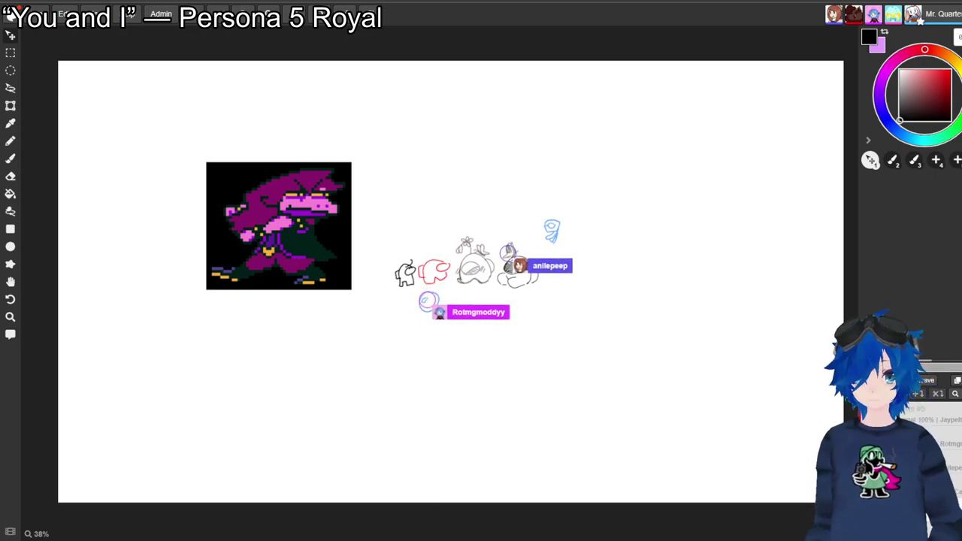
Remove the pasted pixel-art image from the canvas and start pasting an image from a file again.
{"action": "left_click", "coordinate": [11, 193]}
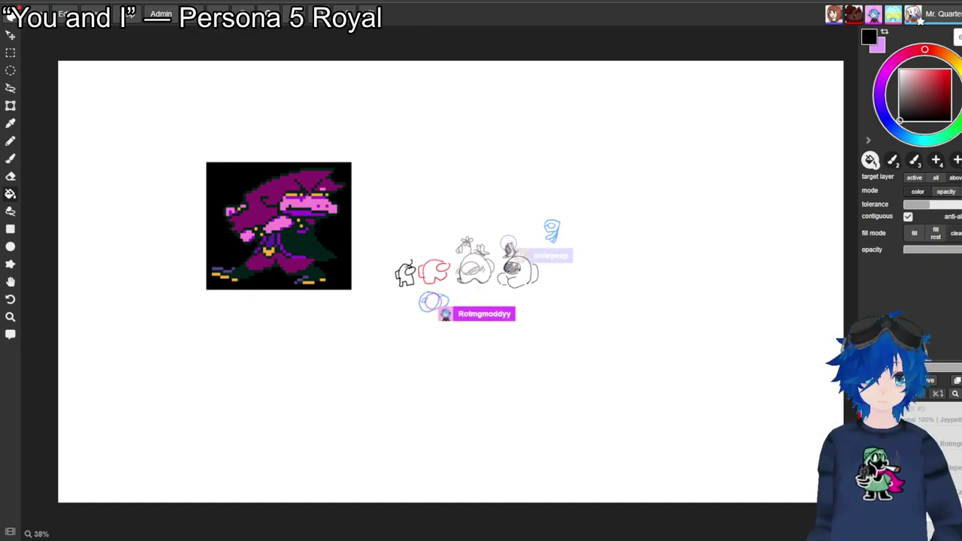
{"action": "key", "text": "Delete"}
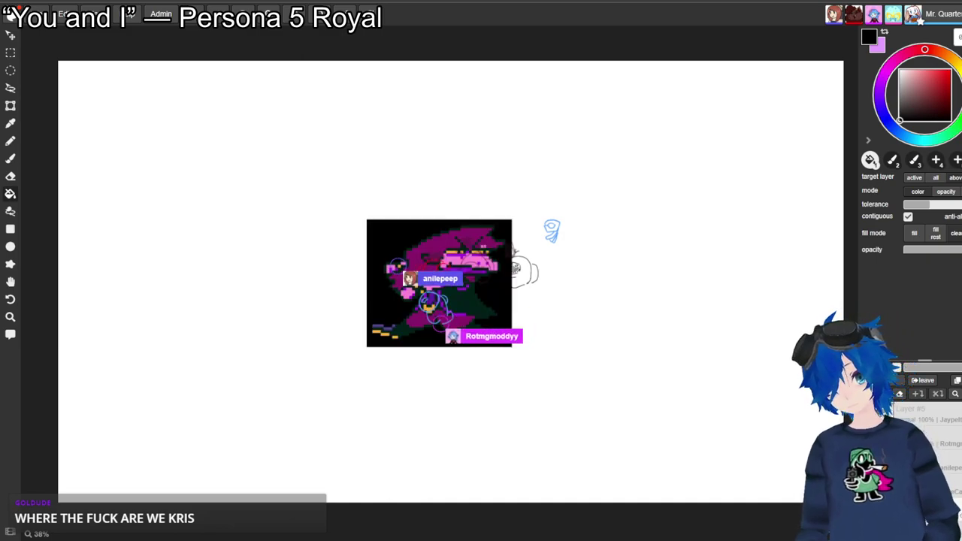
{"action": "left_click", "coordinate": [64, 13]}
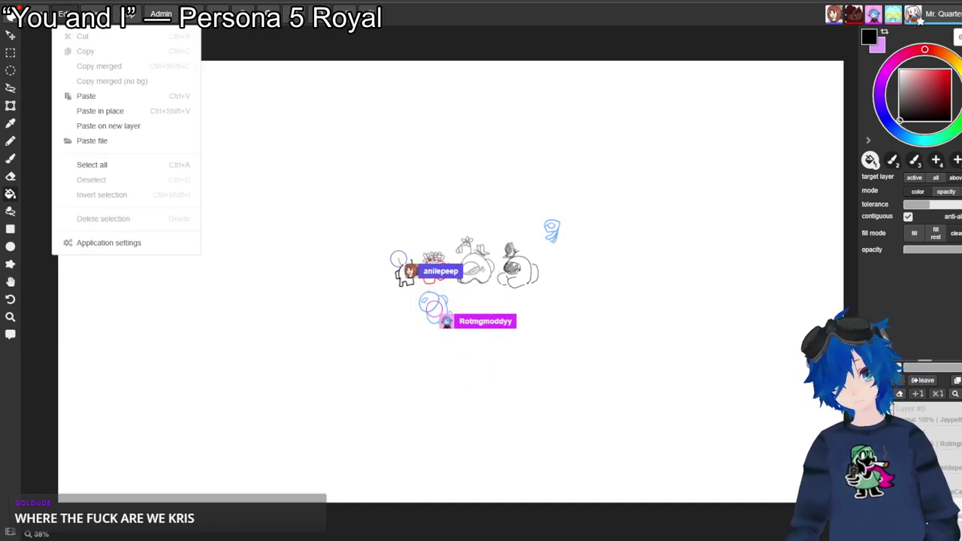
{"action": "left_click", "coordinate": [91, 140]}
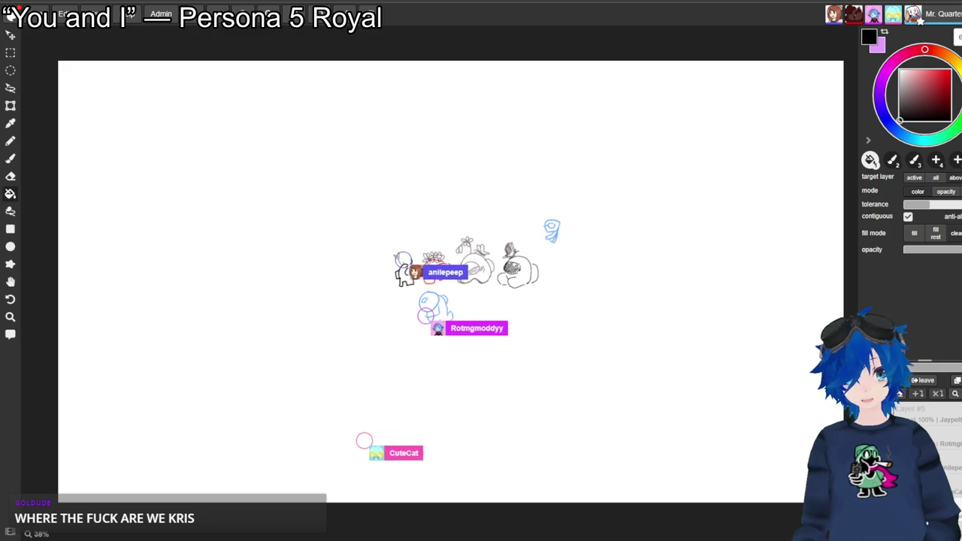